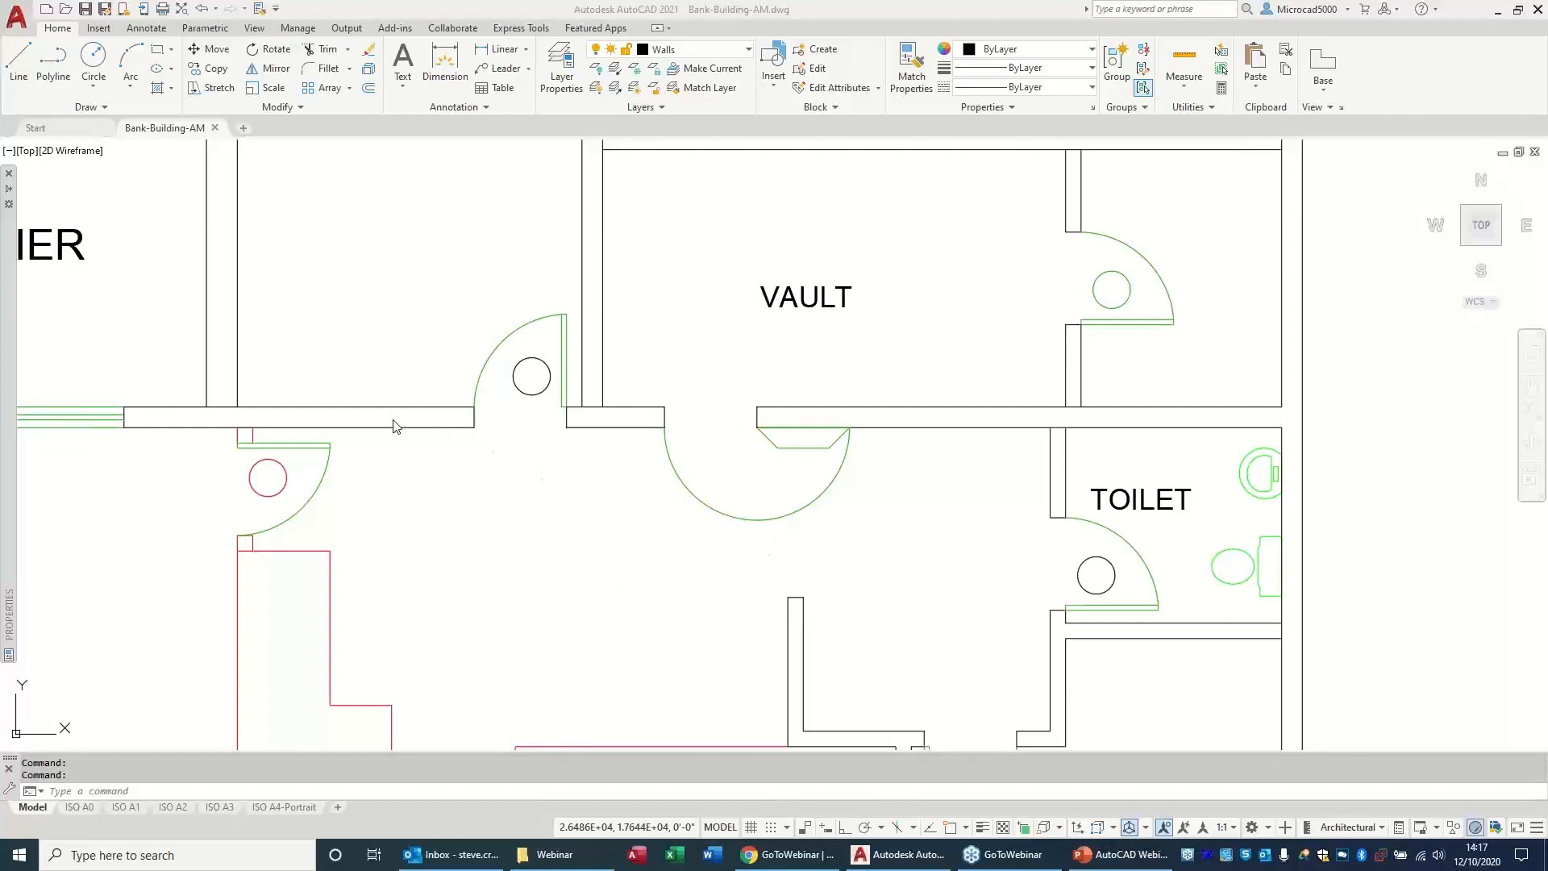
Exit AutoCAD, closing the Bank-Building-AM drawing.
{"action": "left_click", "coordinate": [1541, 14]}
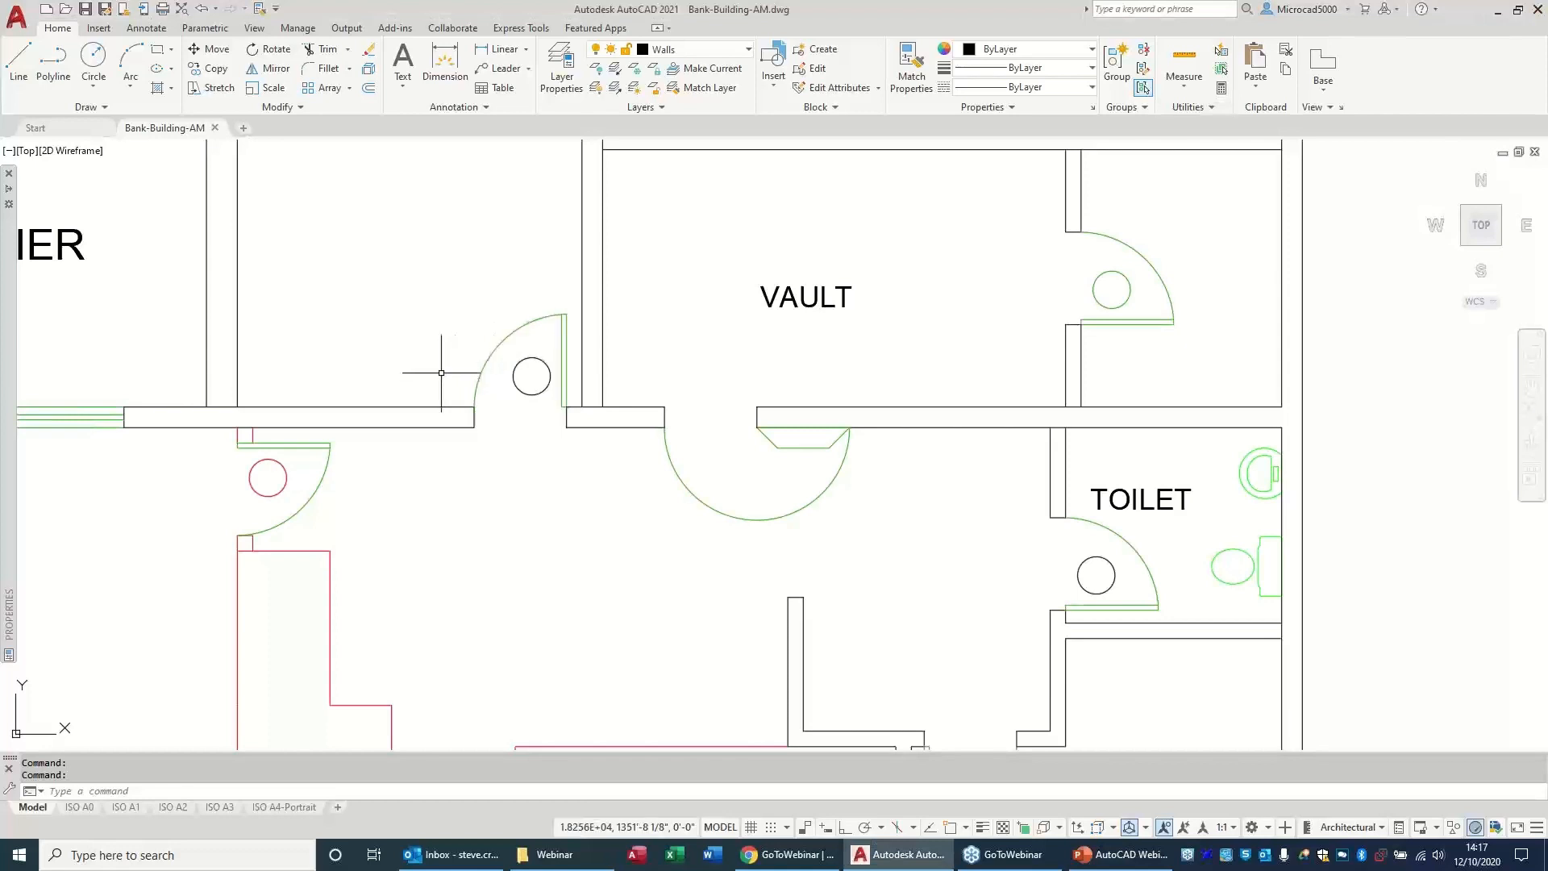
{"action": "left_click", "coordinate": [1541, 9]}
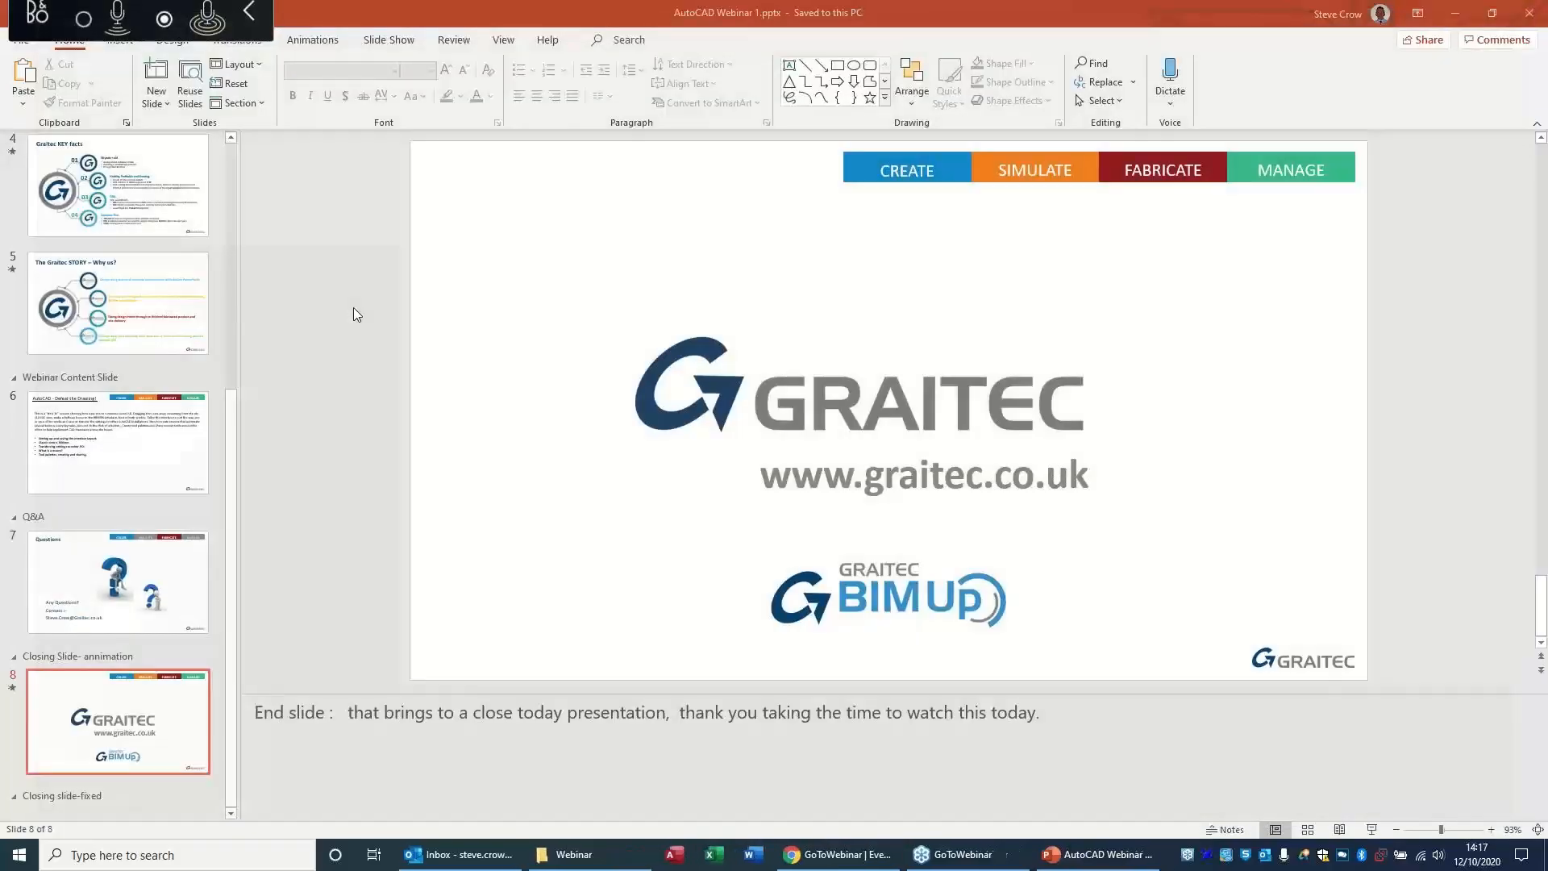
Close the presentation and open the file location of the Migrate From a Previous Release shortcut.
{"action": "left_click", "coordinate": [1536, 14]}
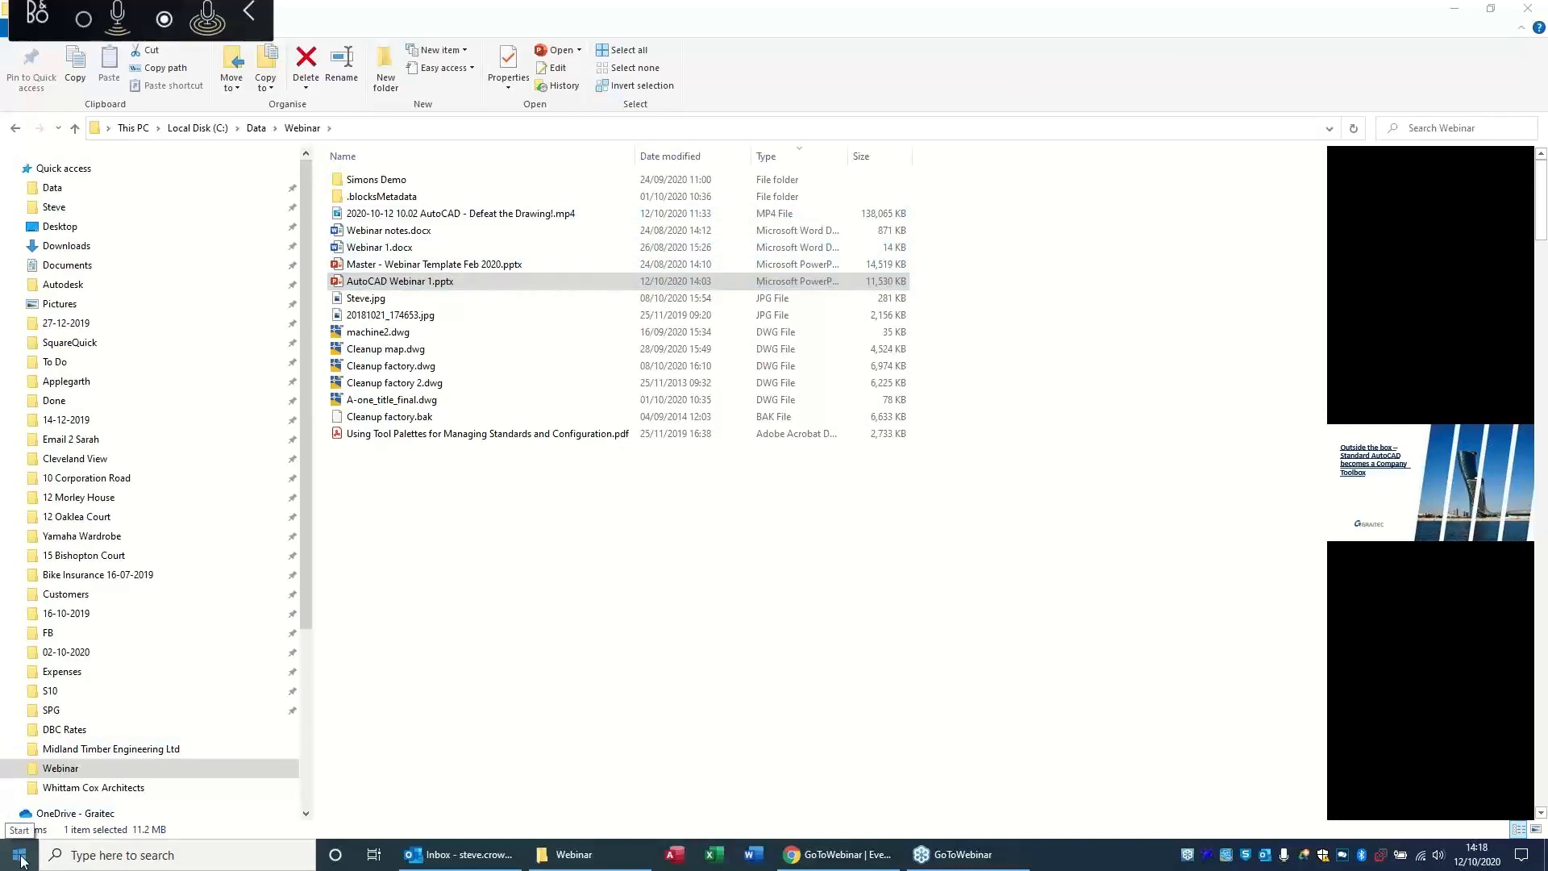
{"action": "left_click", "coordinate": [20, 860]}
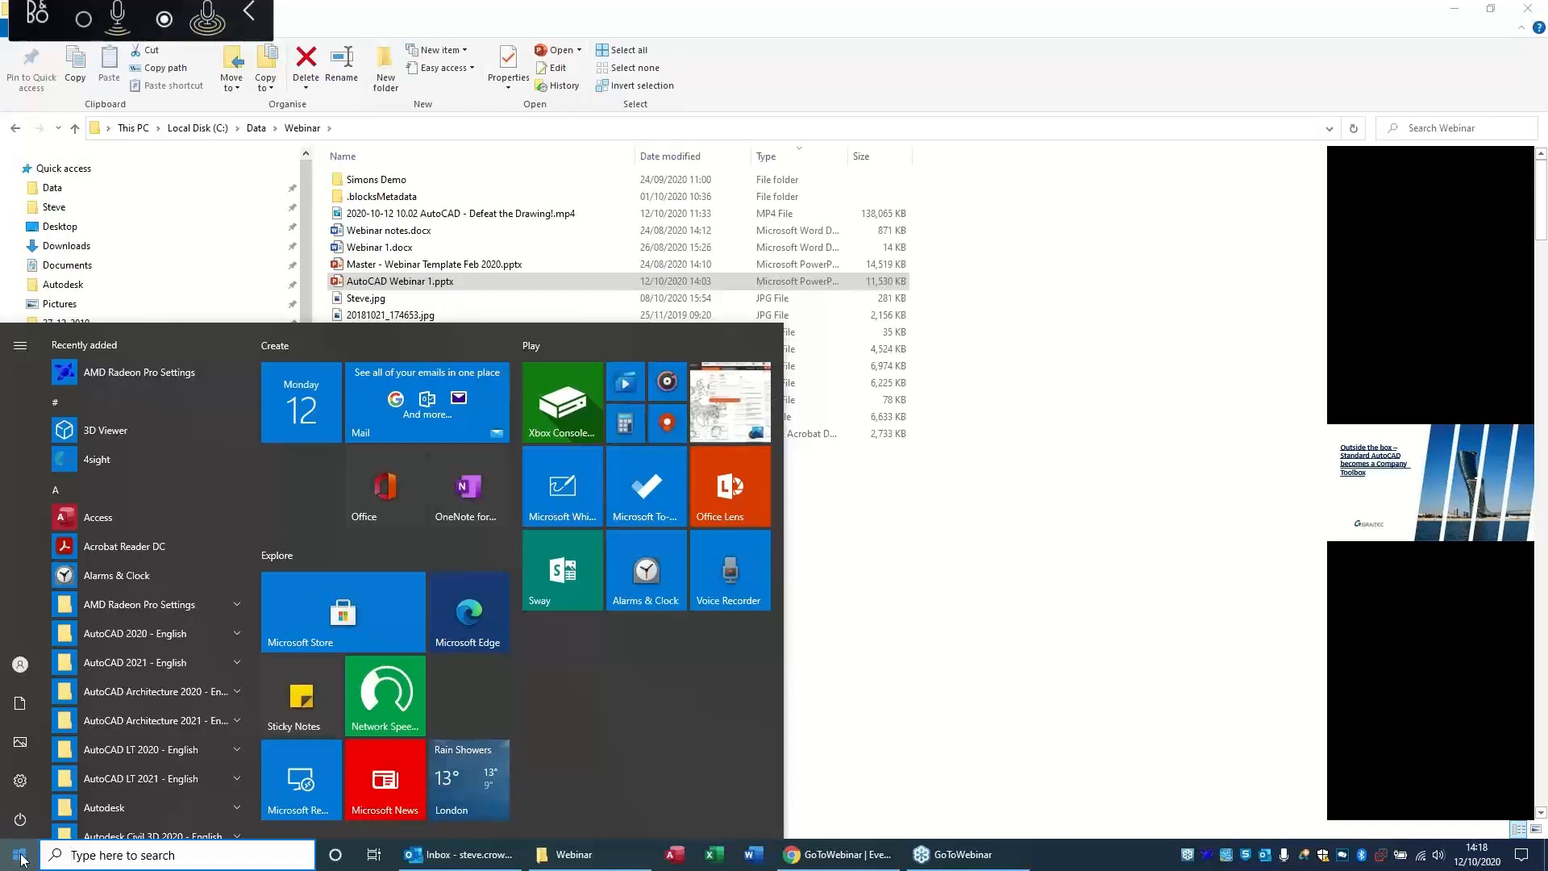
{"action": "mouse_move", "coordinate": [27, 780]}
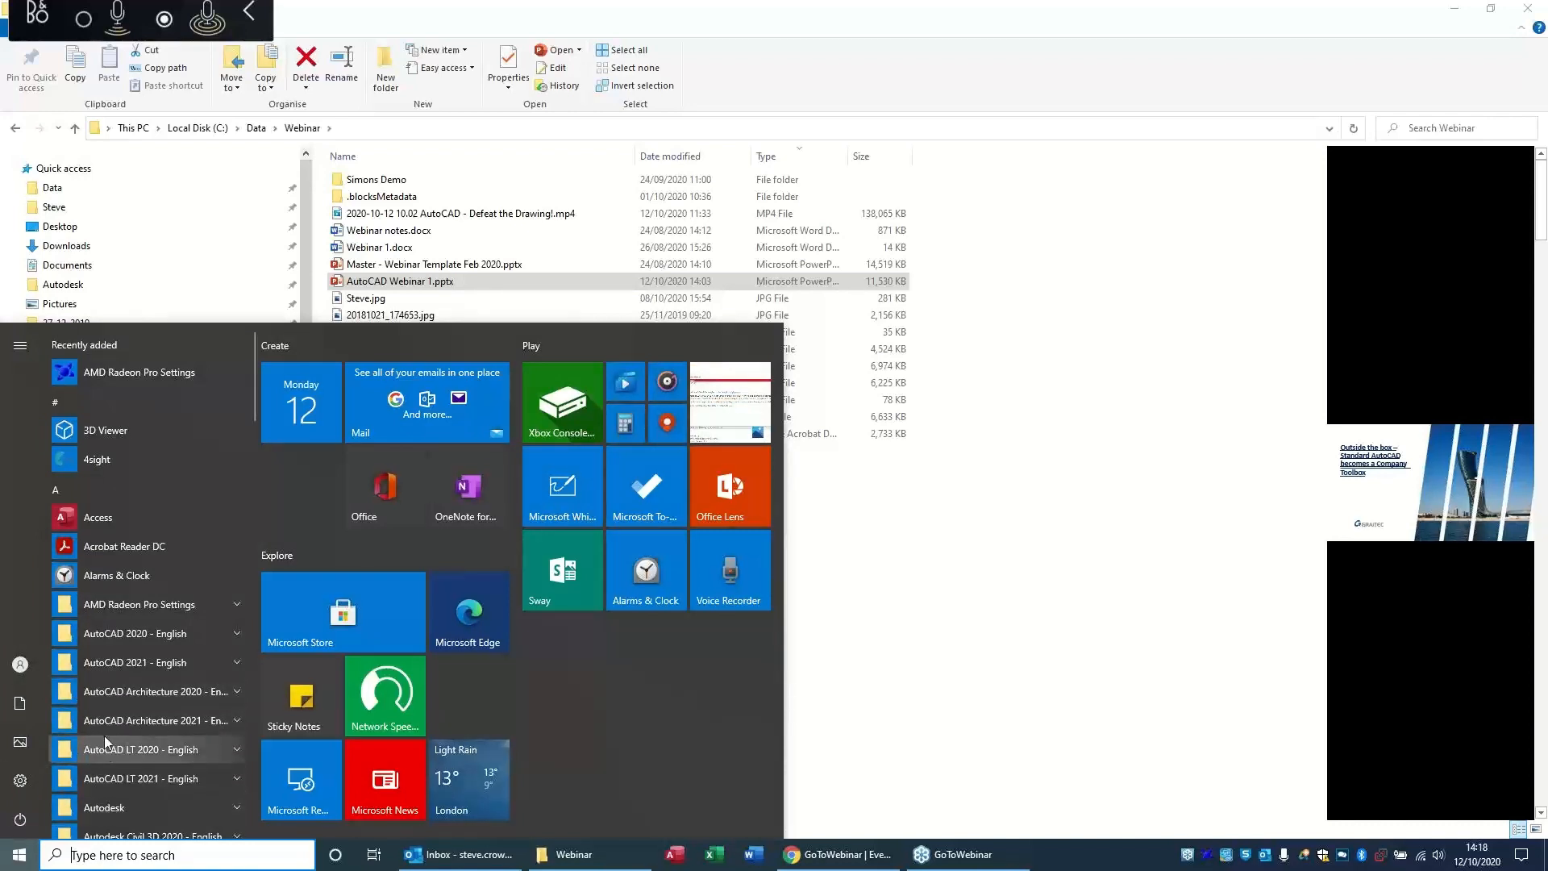
{"action": "left_click", "coordinate": [100, 663]}
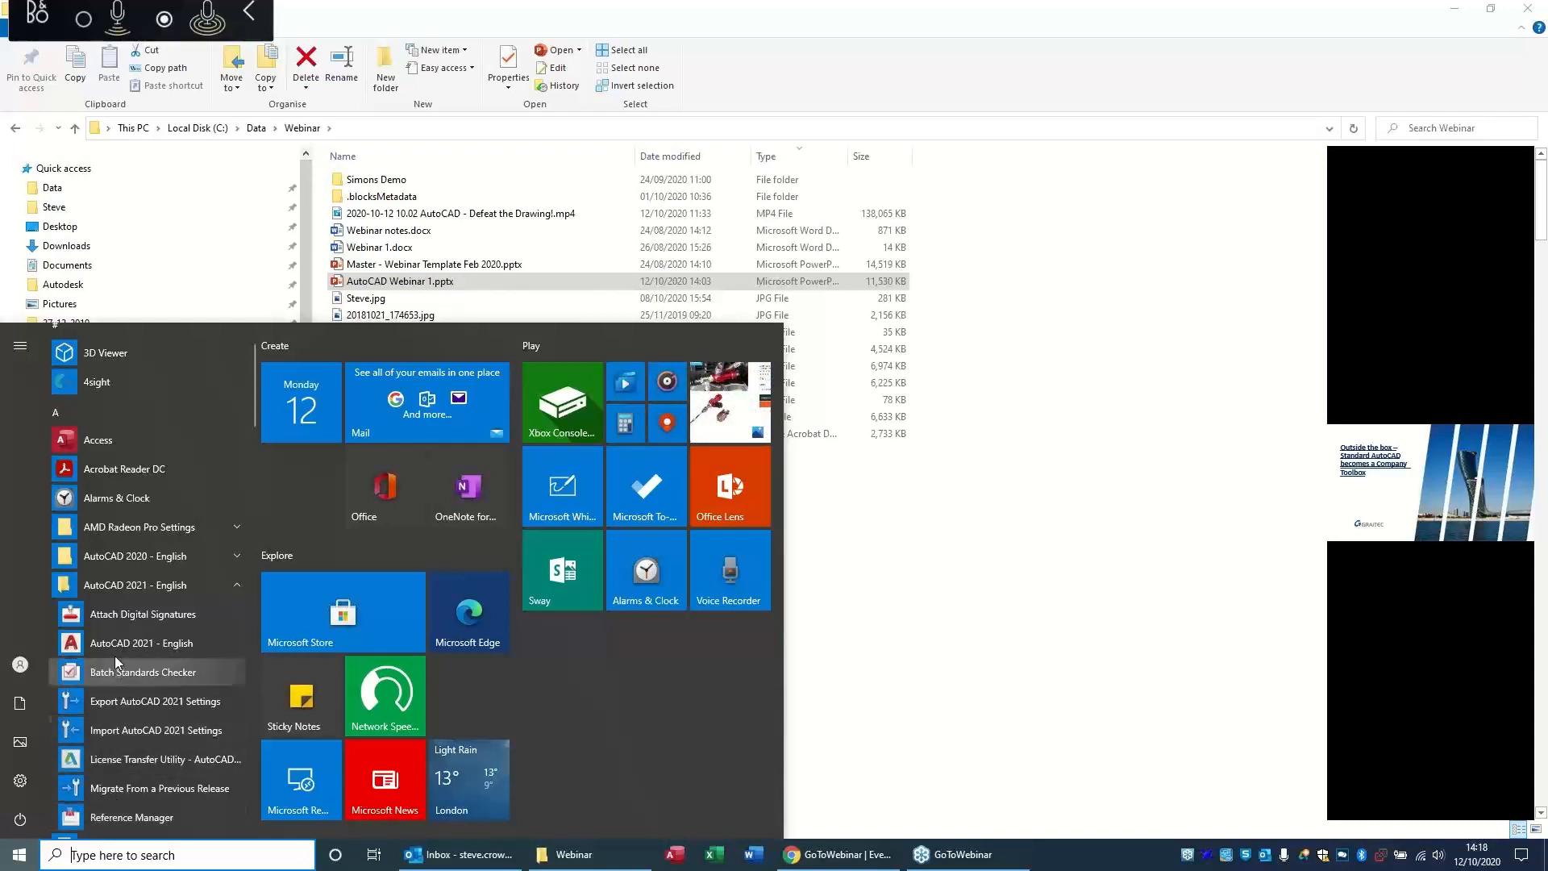
{"action": "right_click", "coordinate": [110, 792]}
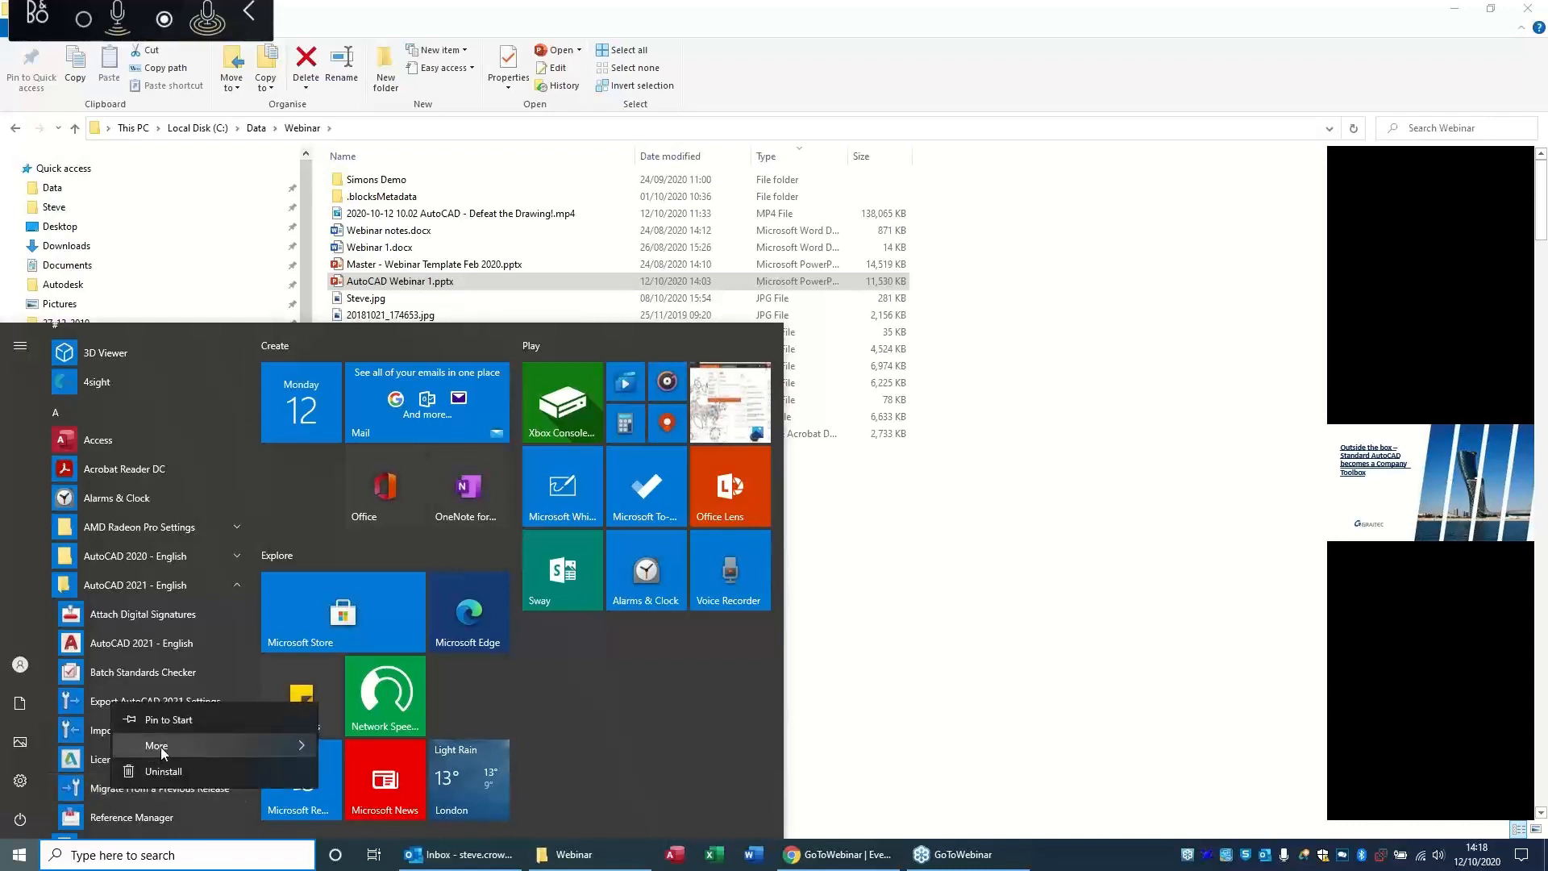
{"action": "mouse_move", "coordinate": [162, 747]}
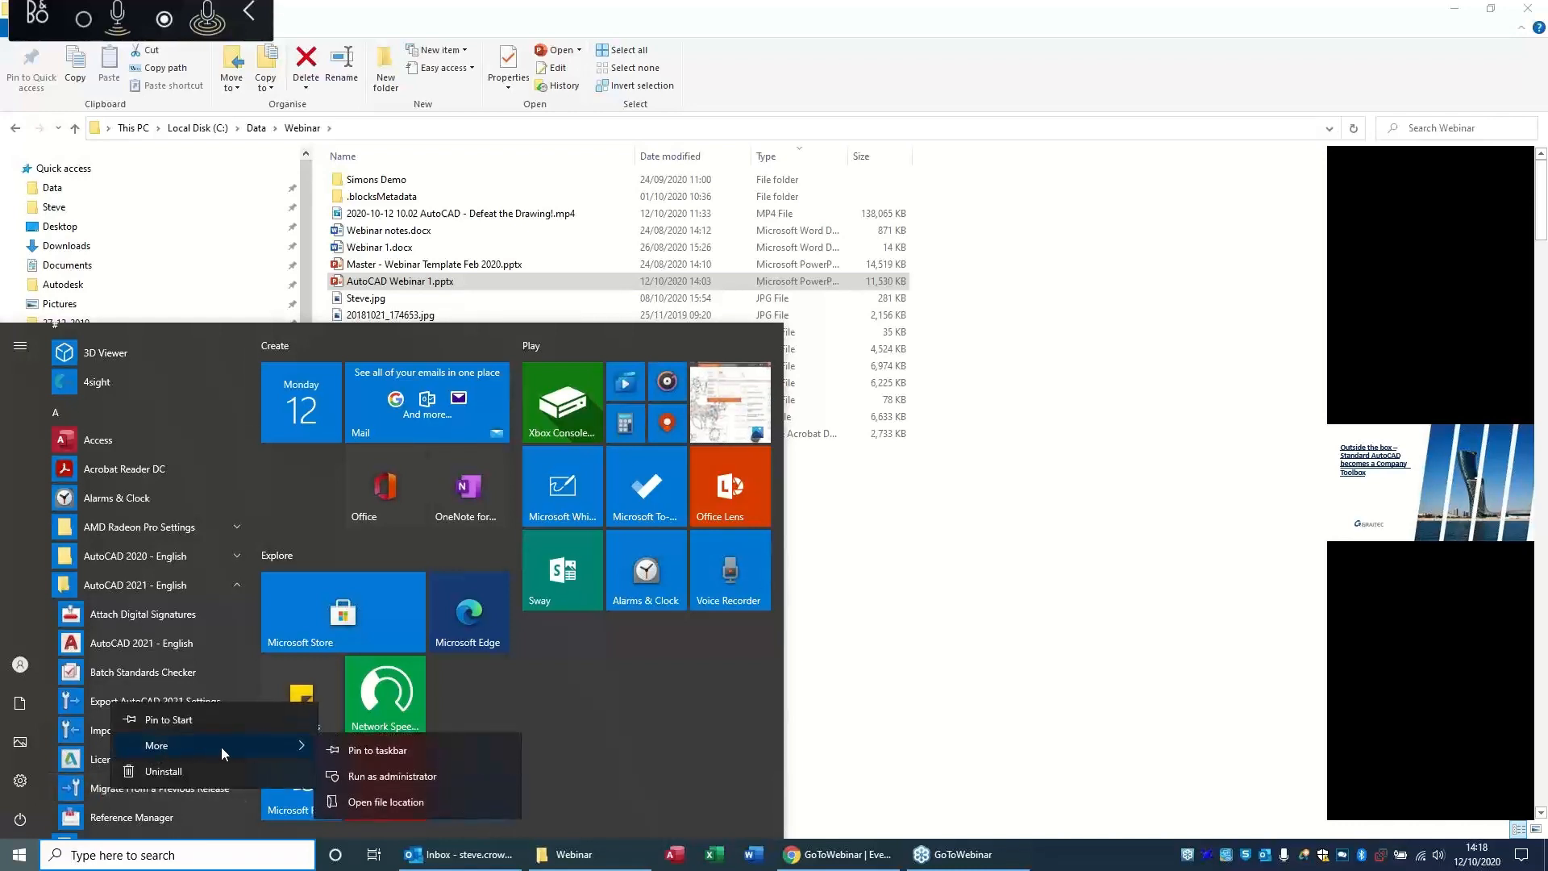
{"action": "left_click", "coordinate": [370, 800]}
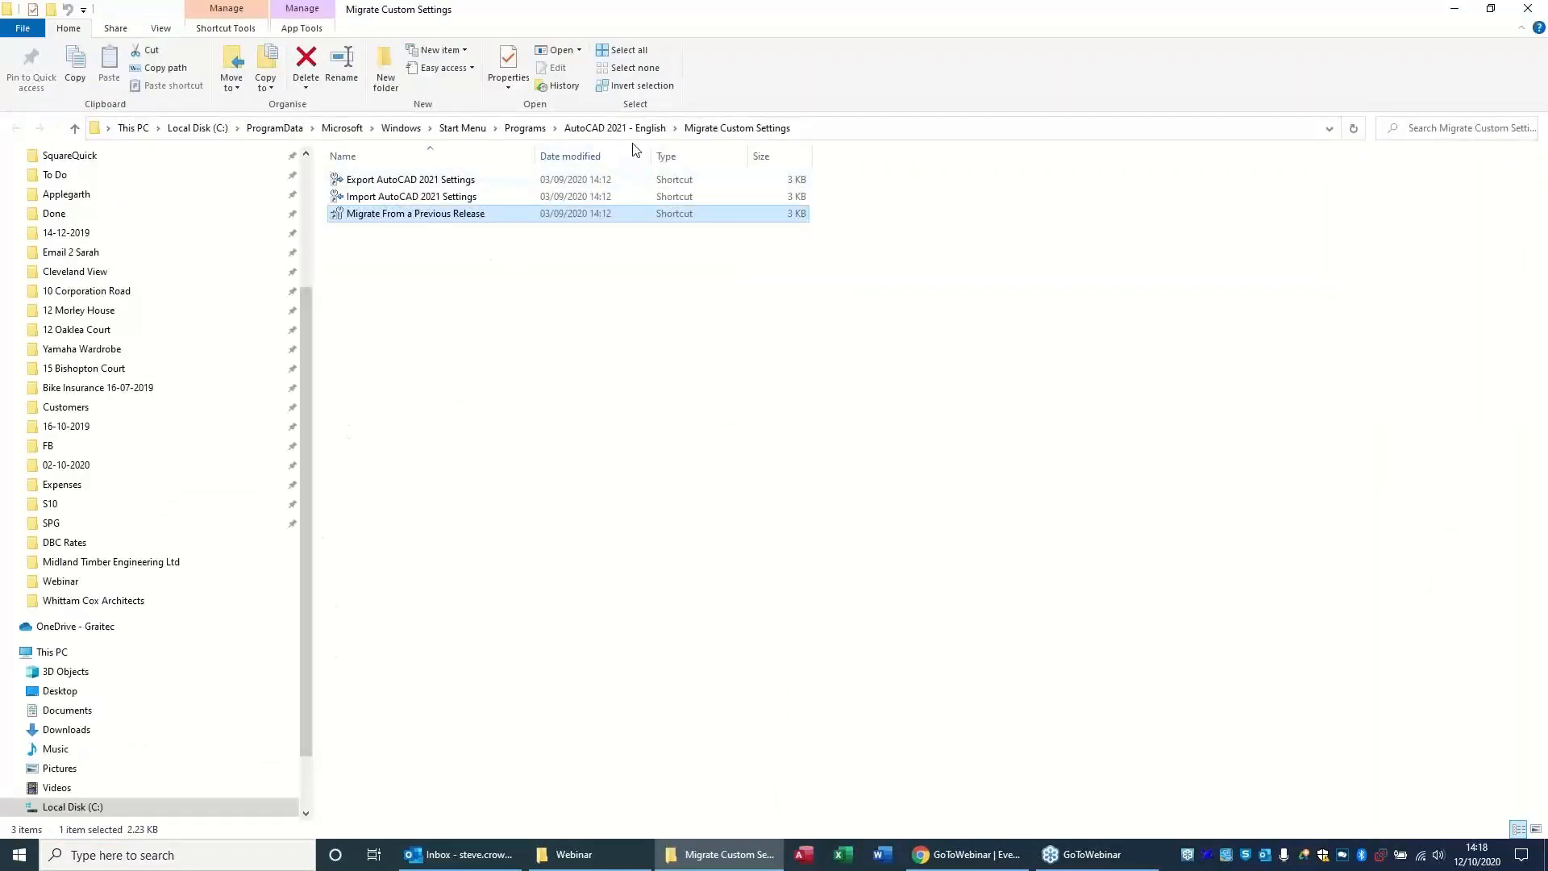
Go up to the AutoCAD 2021 - English folder and launch Reset Settings to Default.
{"action": "left_click", "coordinate": [615, 128]}
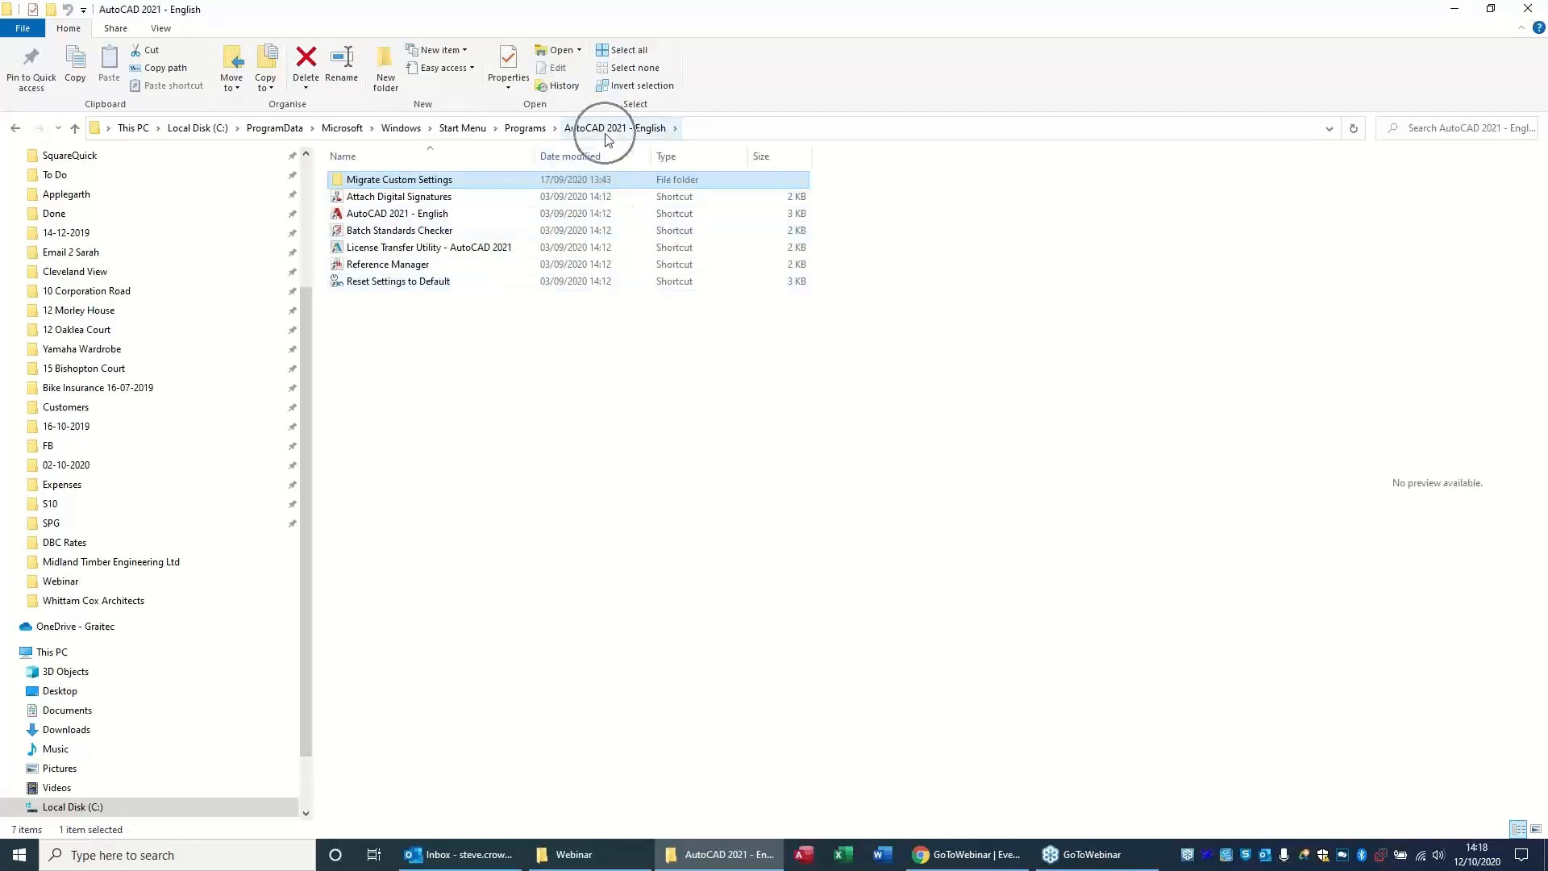
{"action": "left_click", "coordinate": [387, 287]}
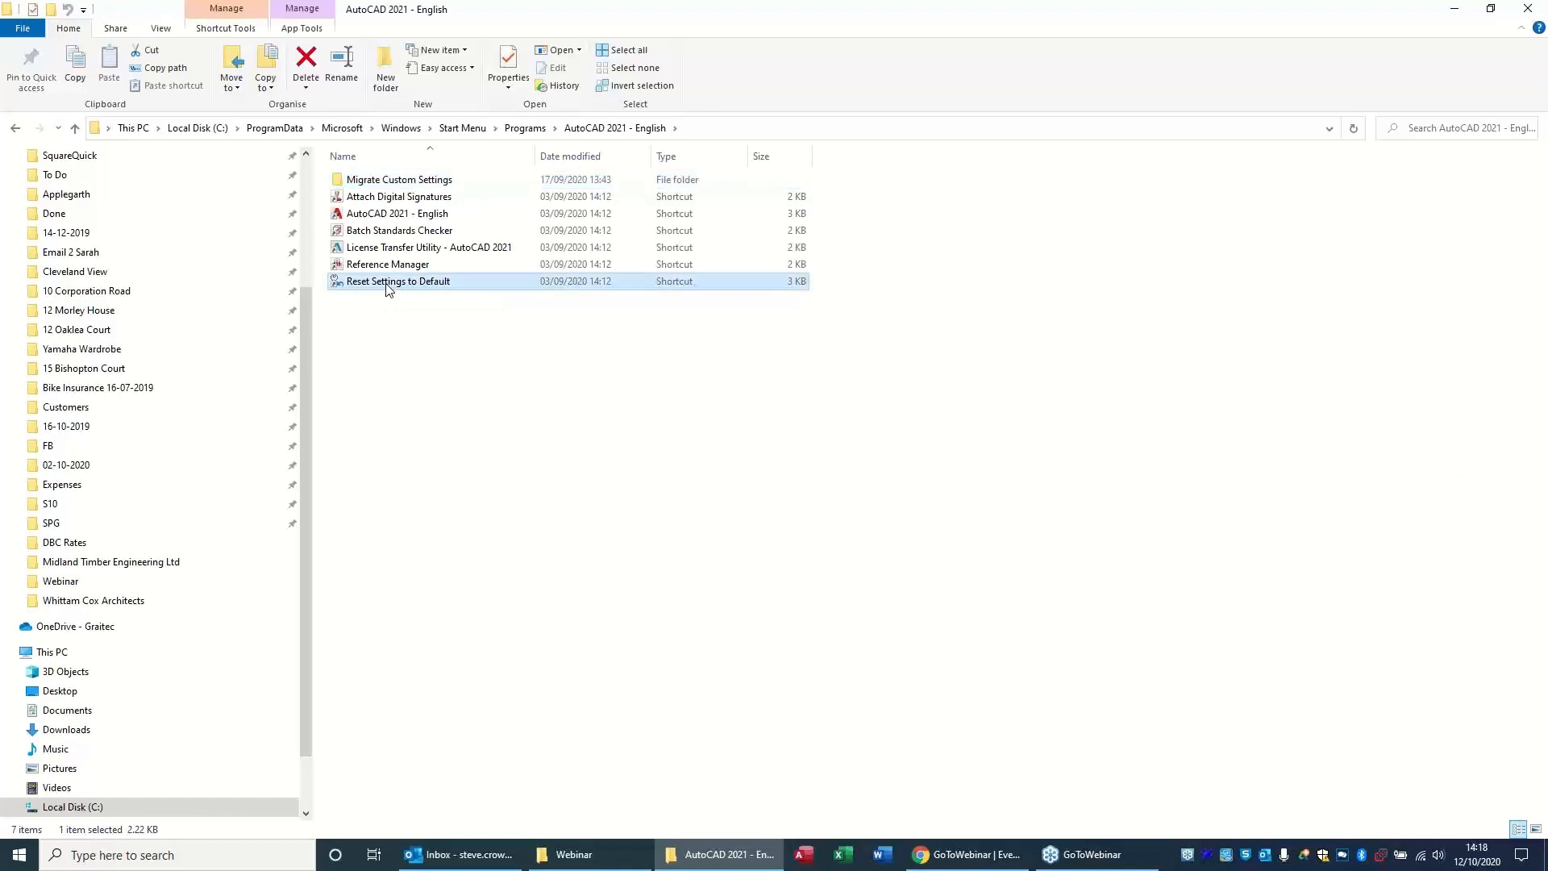
{"action": "double_click", "coordinate": [387, 284]}
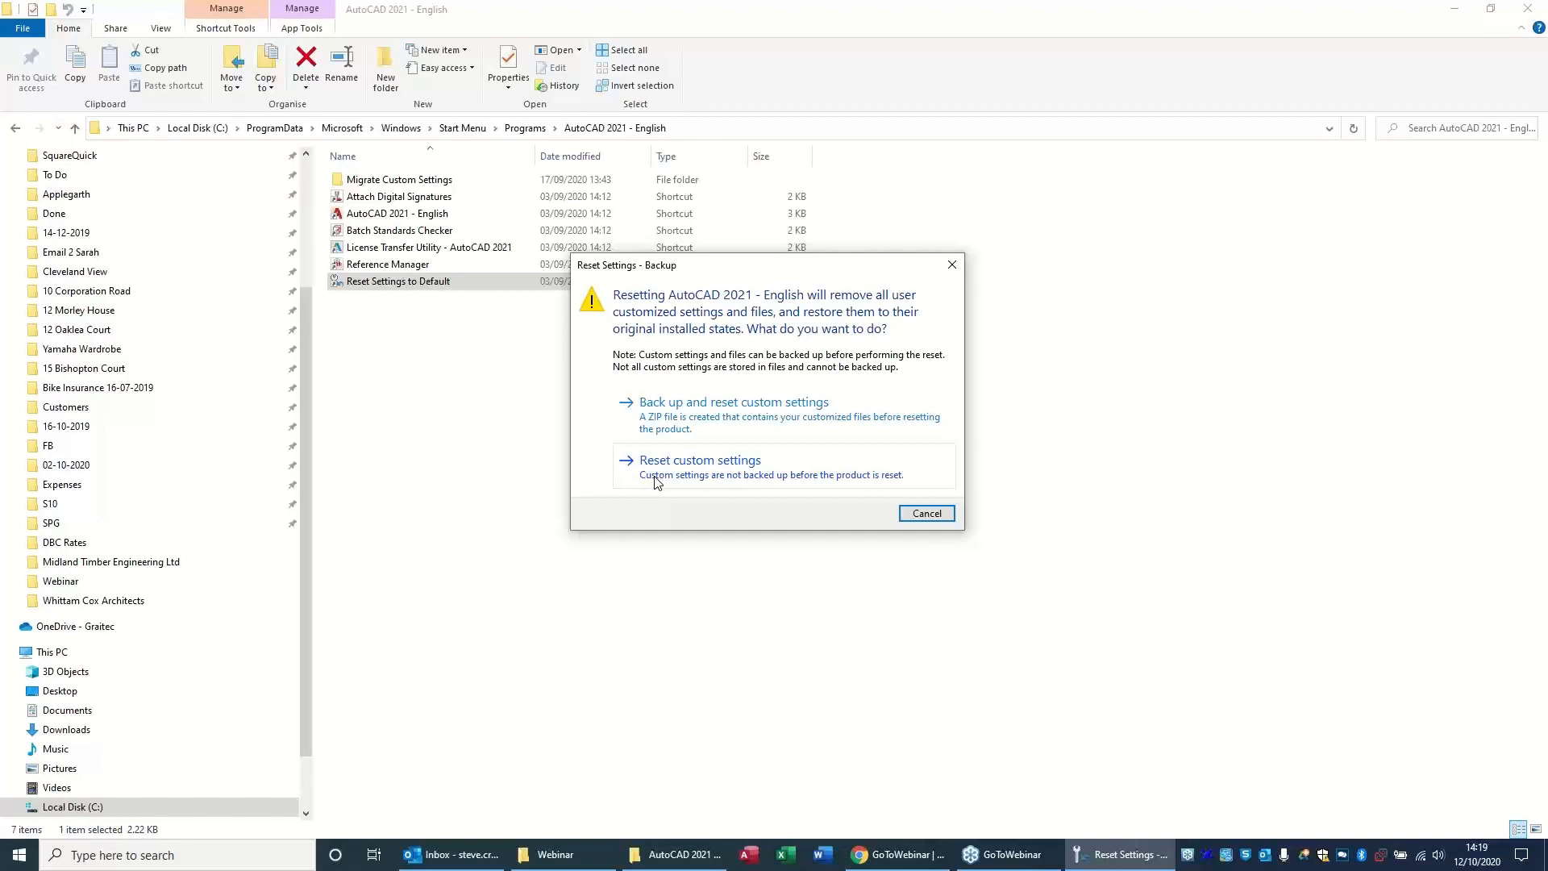
Reset custom settings without a backup and acknowledge the successful reset.
{"action": "left_click", "coordinate": [658, 481]}
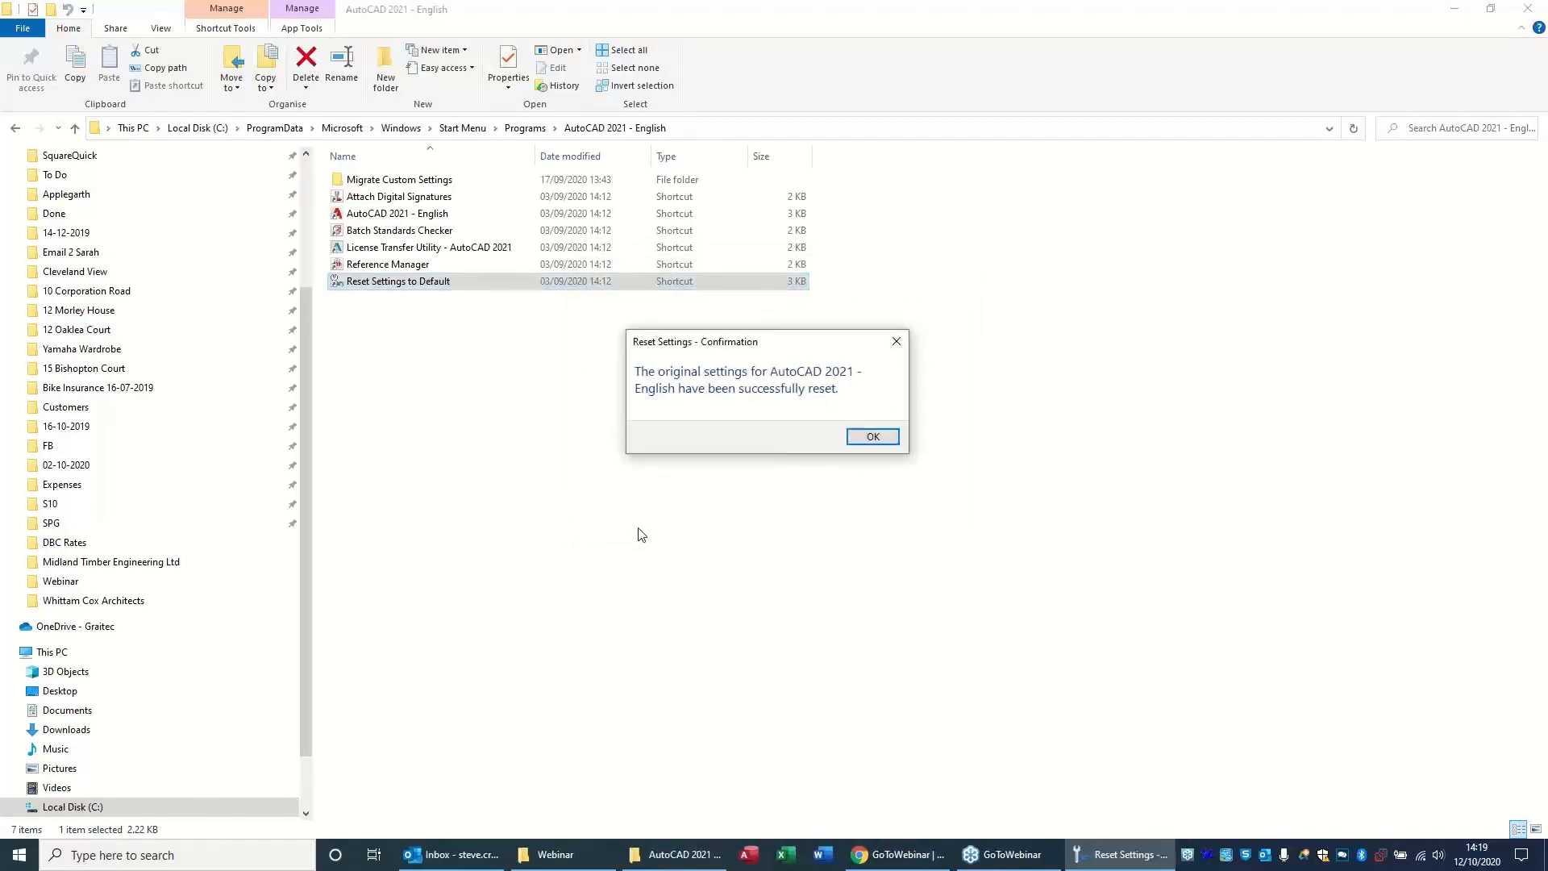
{"action": "left_click", "coordinate": [861, 440]}
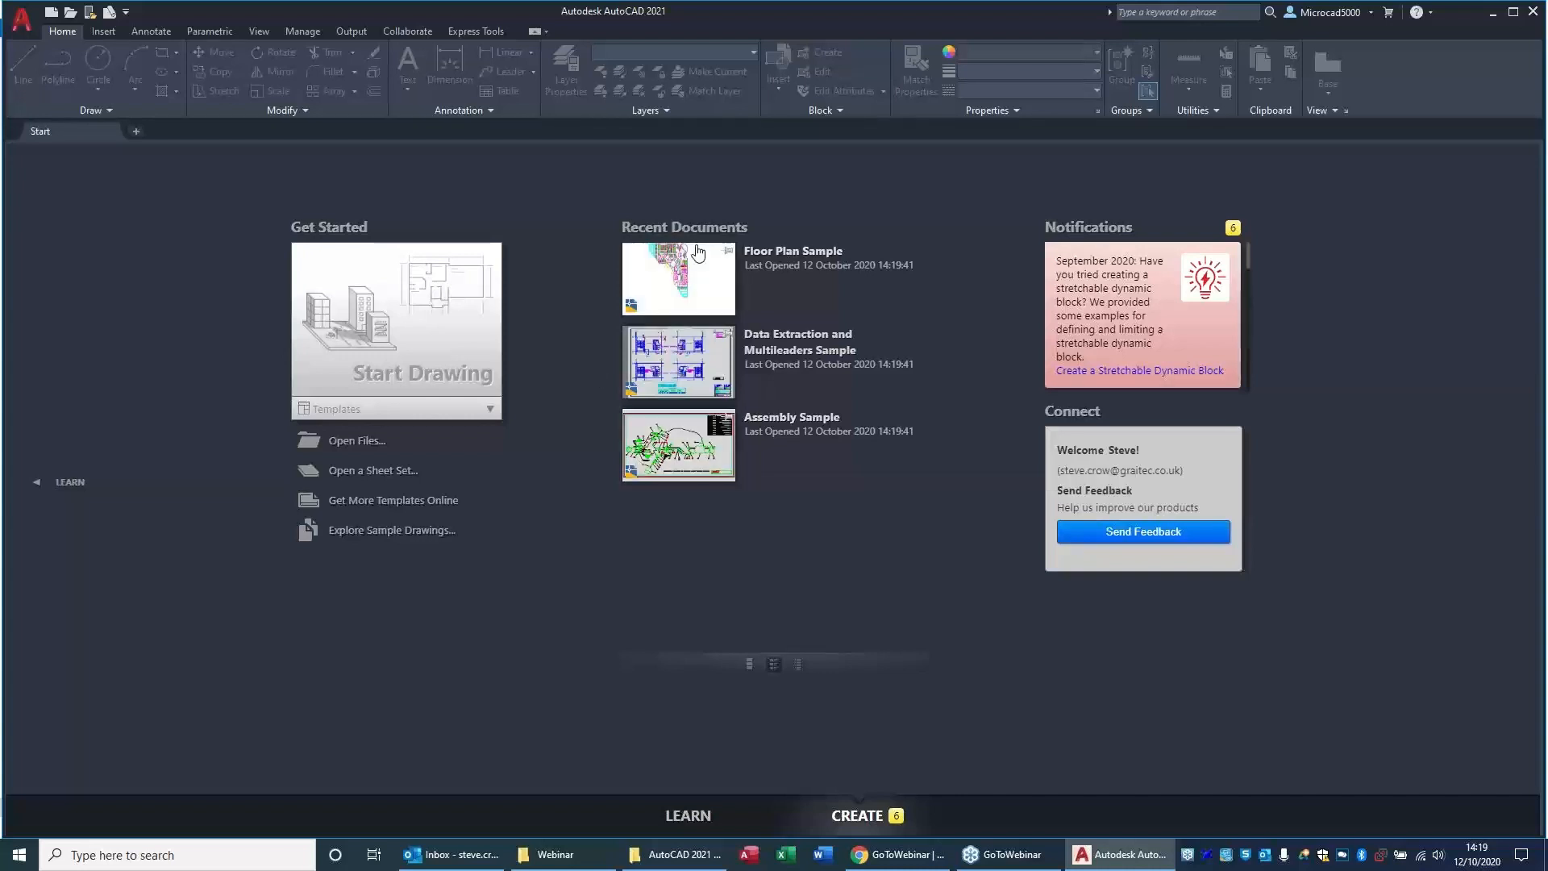
Open Floor Plan Sample.dwg from Recent Documents as read-only.
{"action": "left_click", "coordinate": [703, 280]}
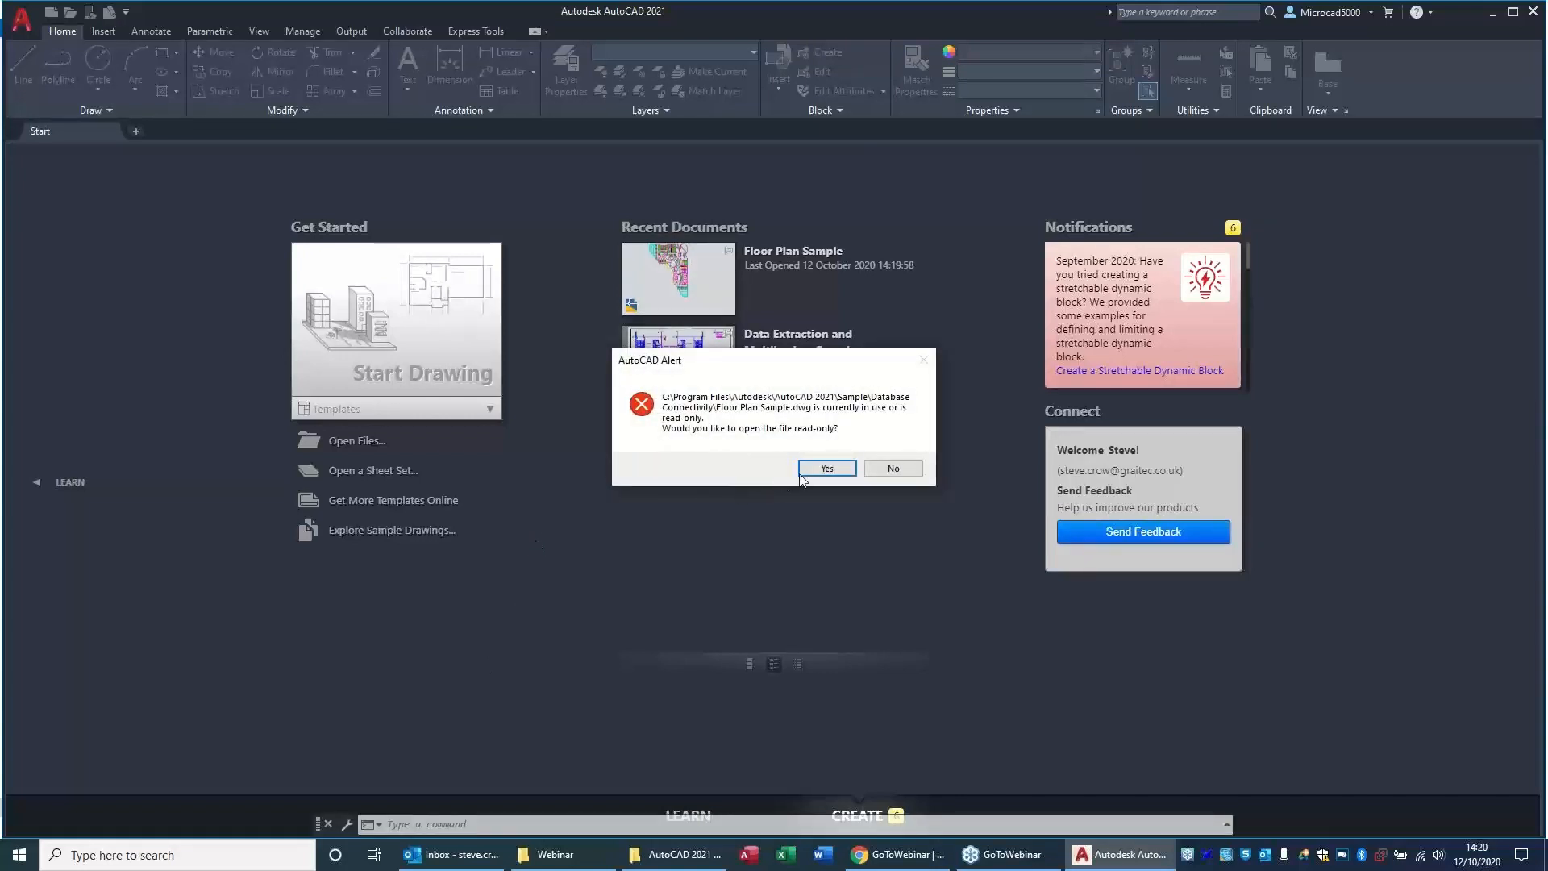
{"action": "left_click", "coordinate": [824, 469]}
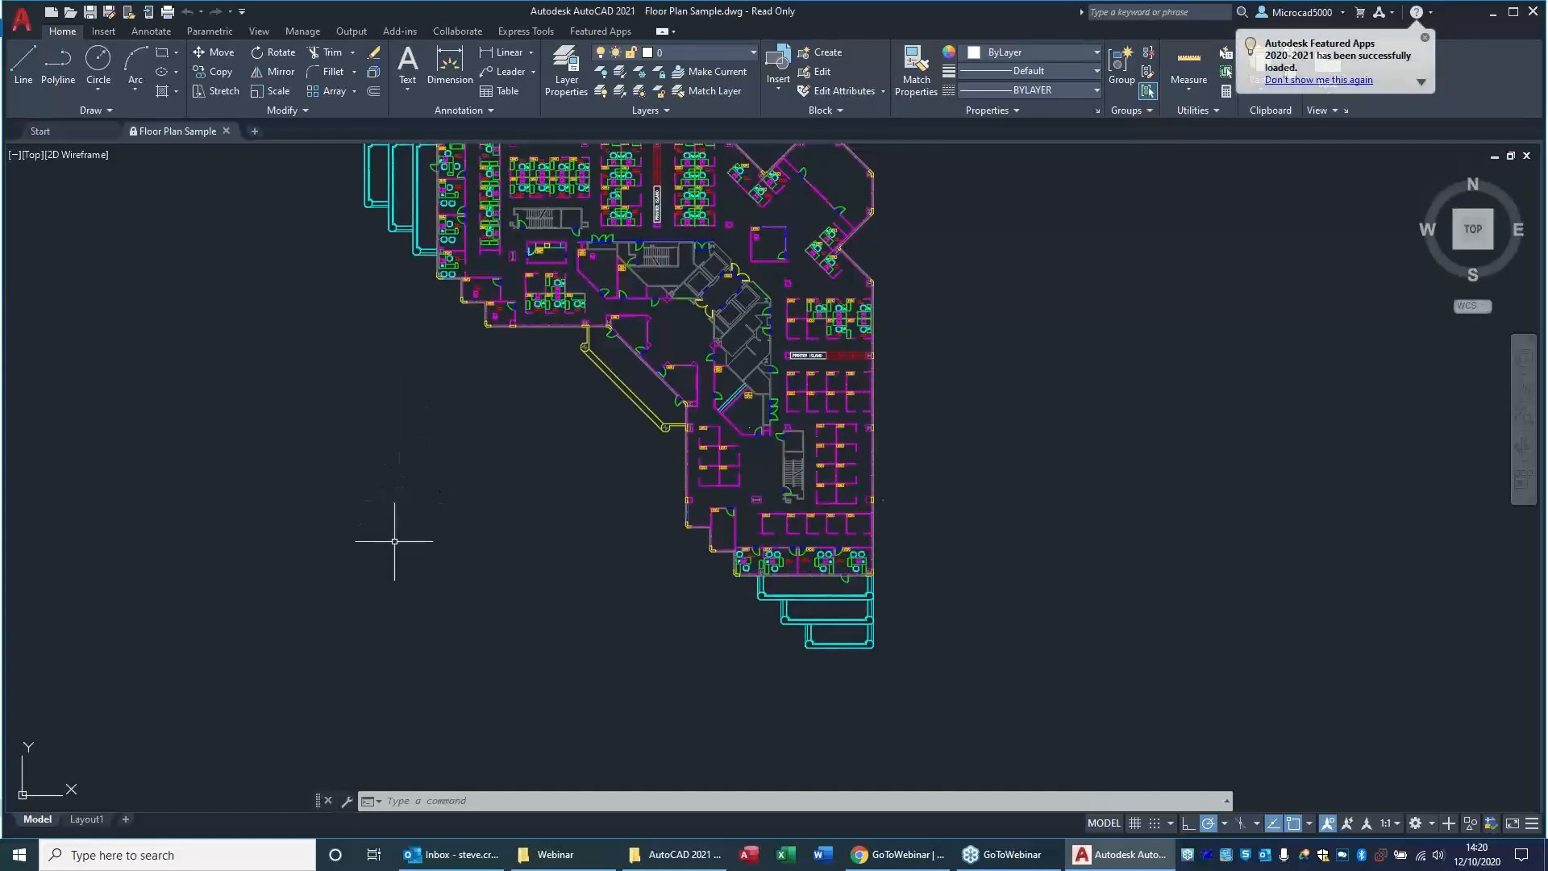
Set the color theme to Light on the Display tab of Options.
{"action": "right_click", "coordinate": [401, 496]}
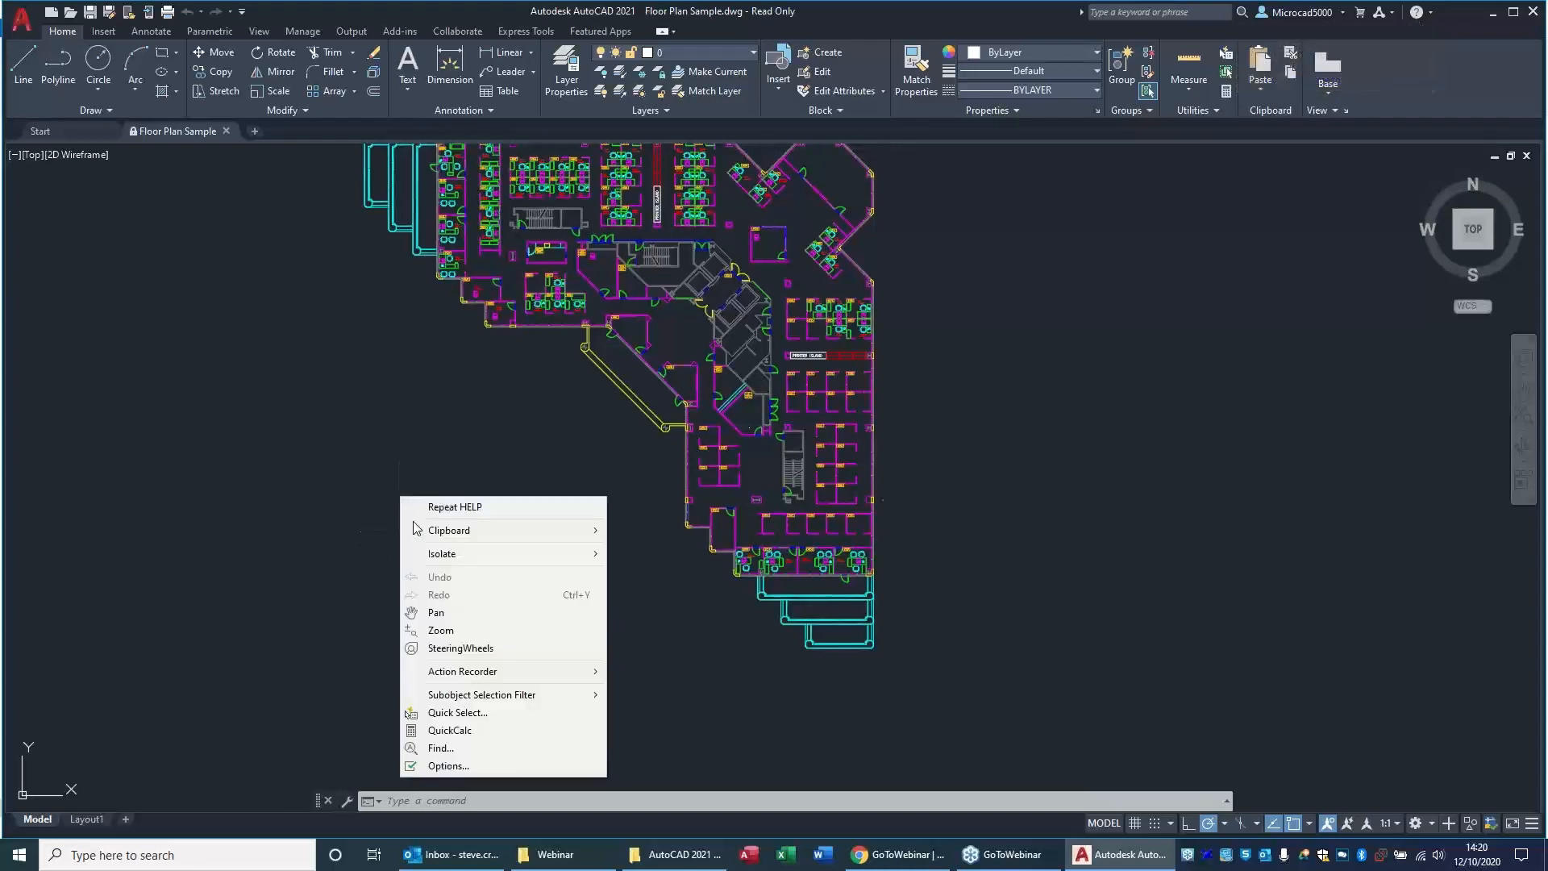
{"action": "left_click", "coordinate": [452, 765]}
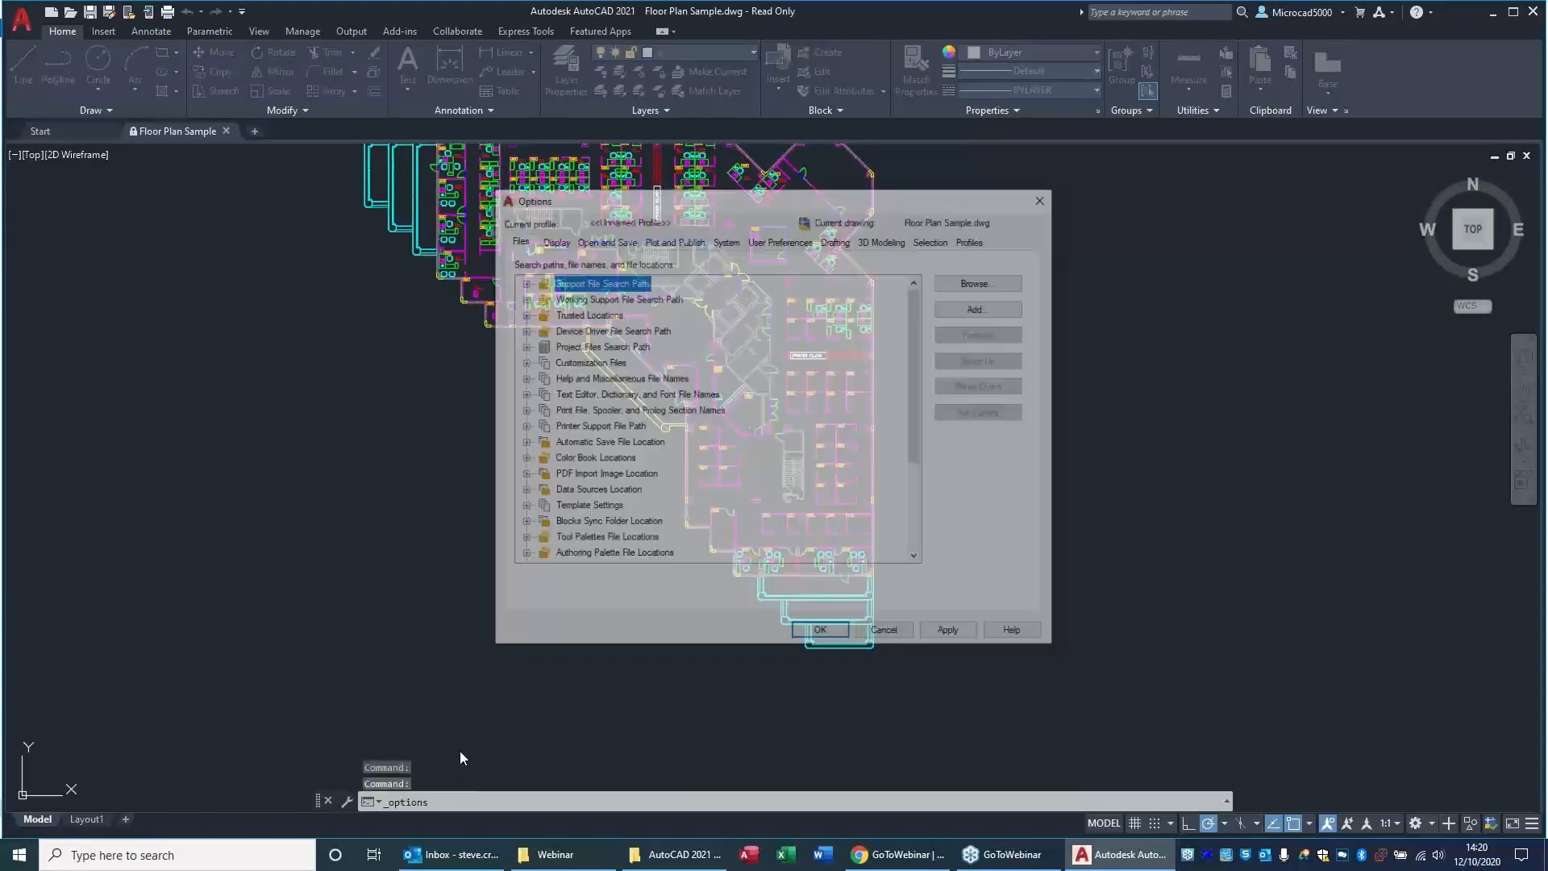
{"action": "left_click", "coordinate": [555, 241]}
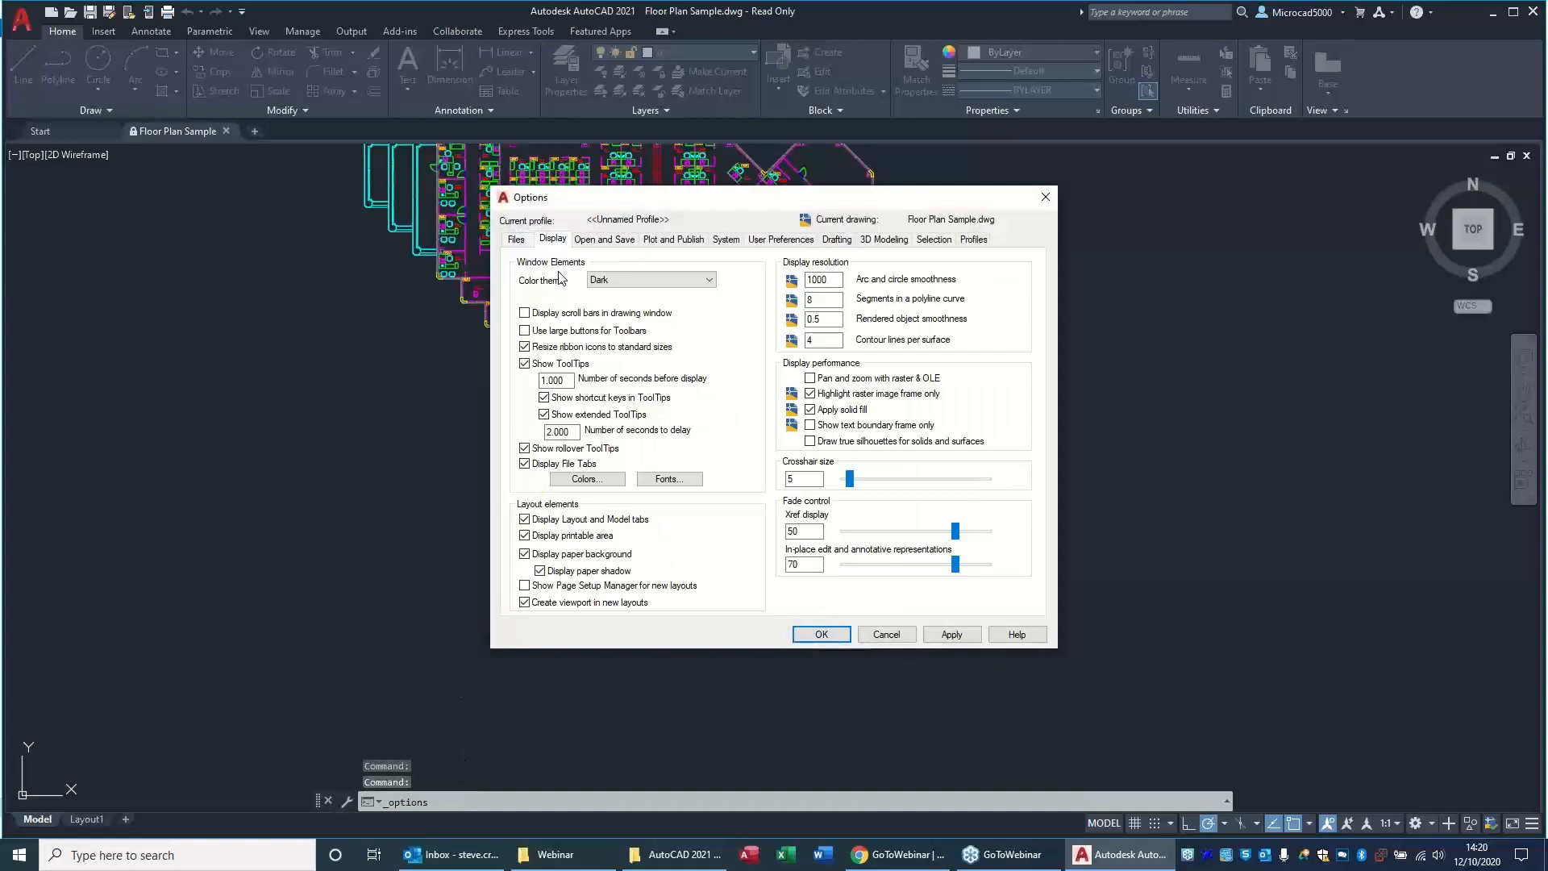
{"action": "left_click", "coordinate": [600, 284]}
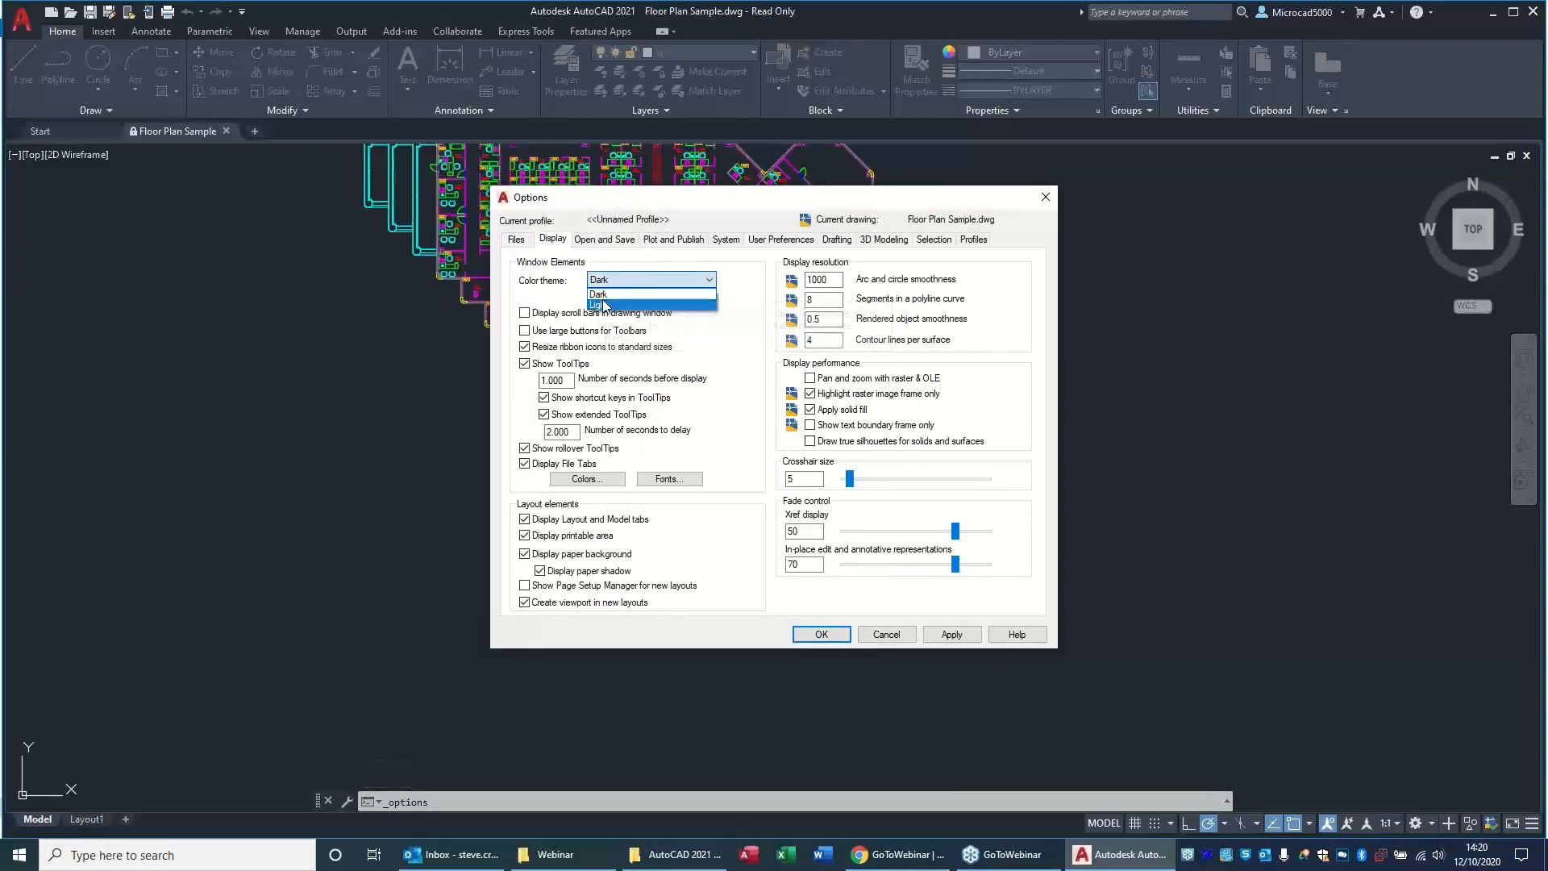
{"action": "left_click", "coordinate": [603, 304]}
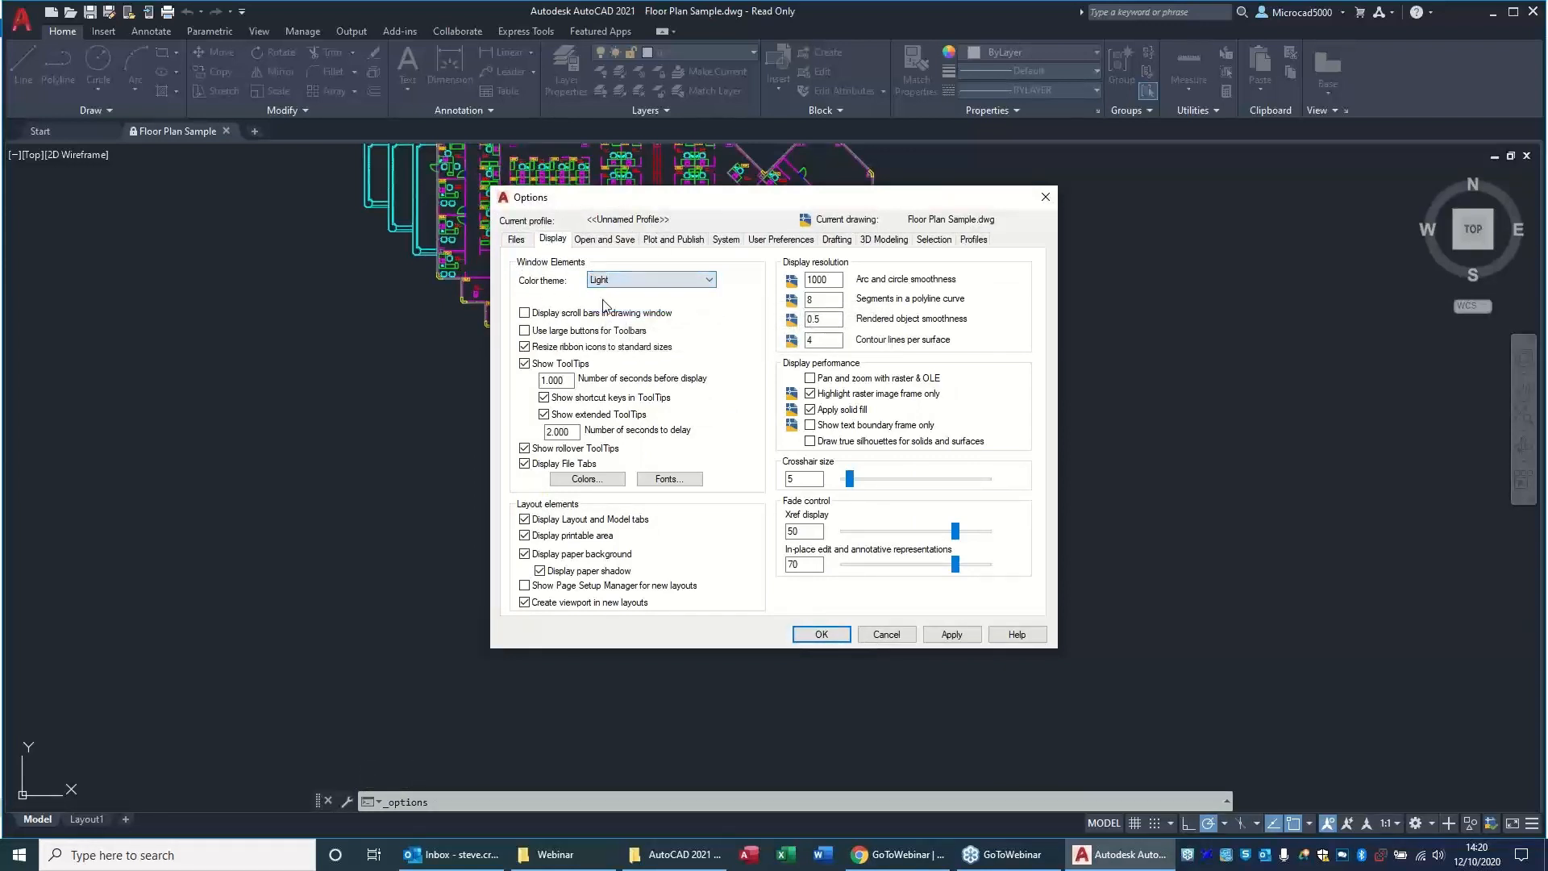
Make the 2D model space uniform background White and close Options.
{"action": "left_click", "coordinate": [582, 480]}
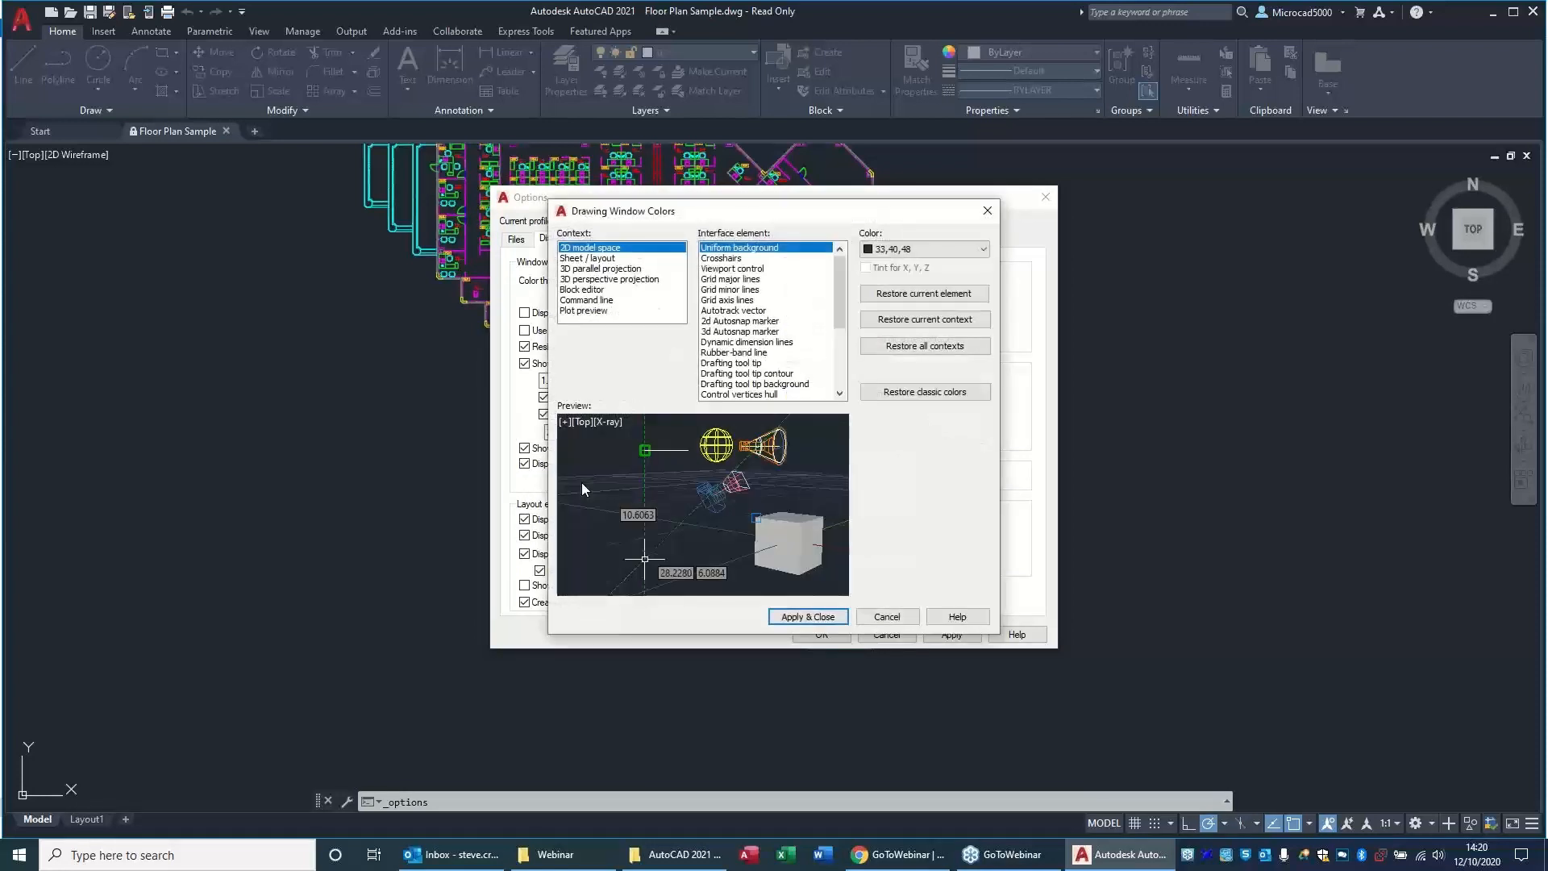
{"action": "left_click", "coordinate": [871, 253]}
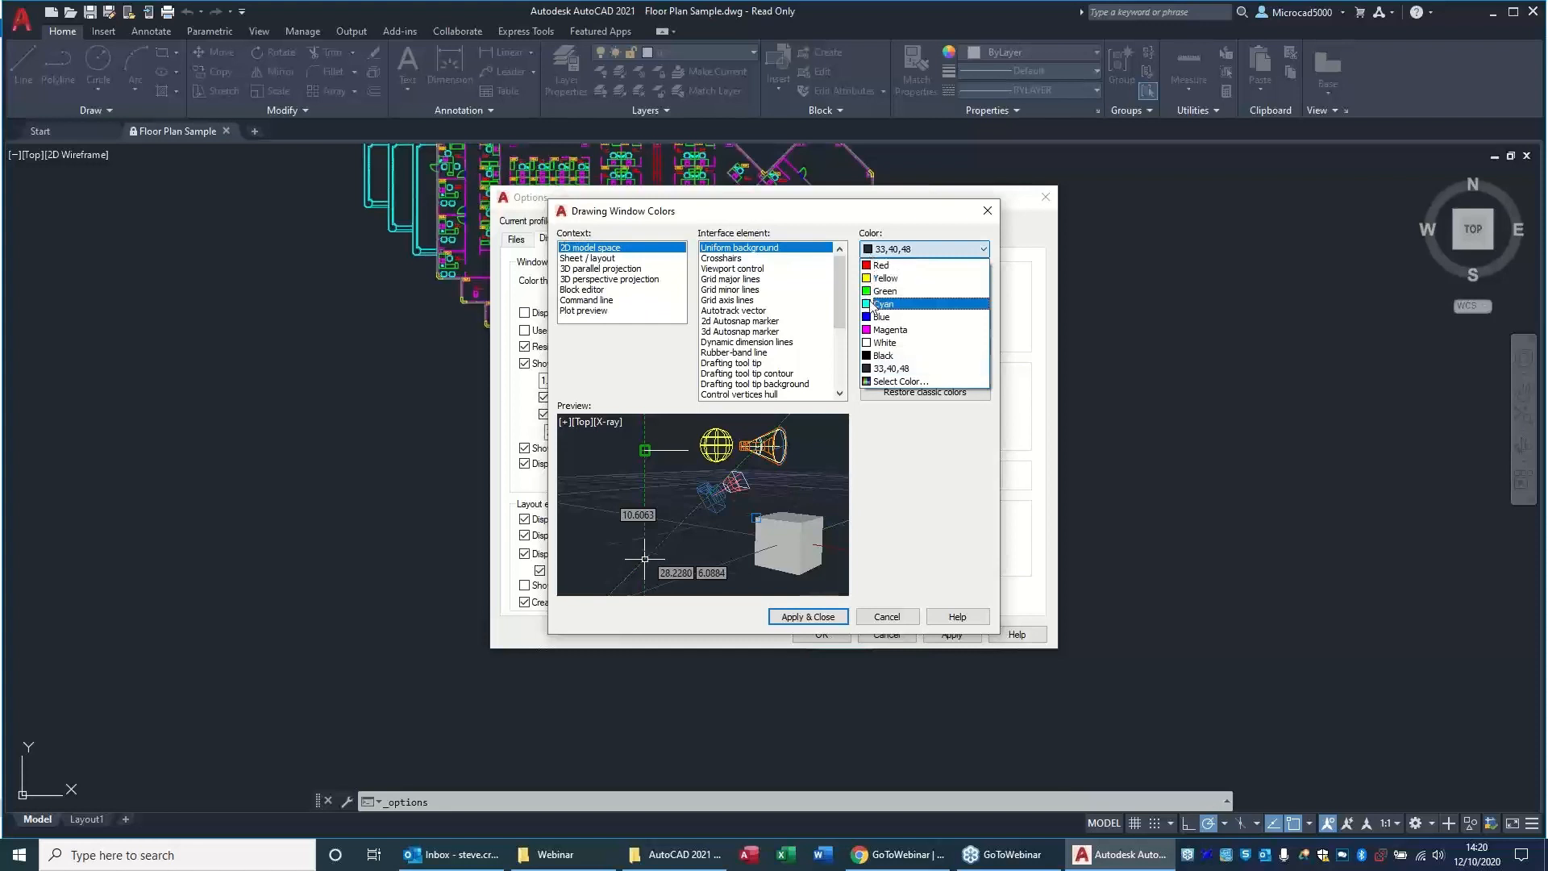
{"action": "left_click", "coordinate": [886, 343]}
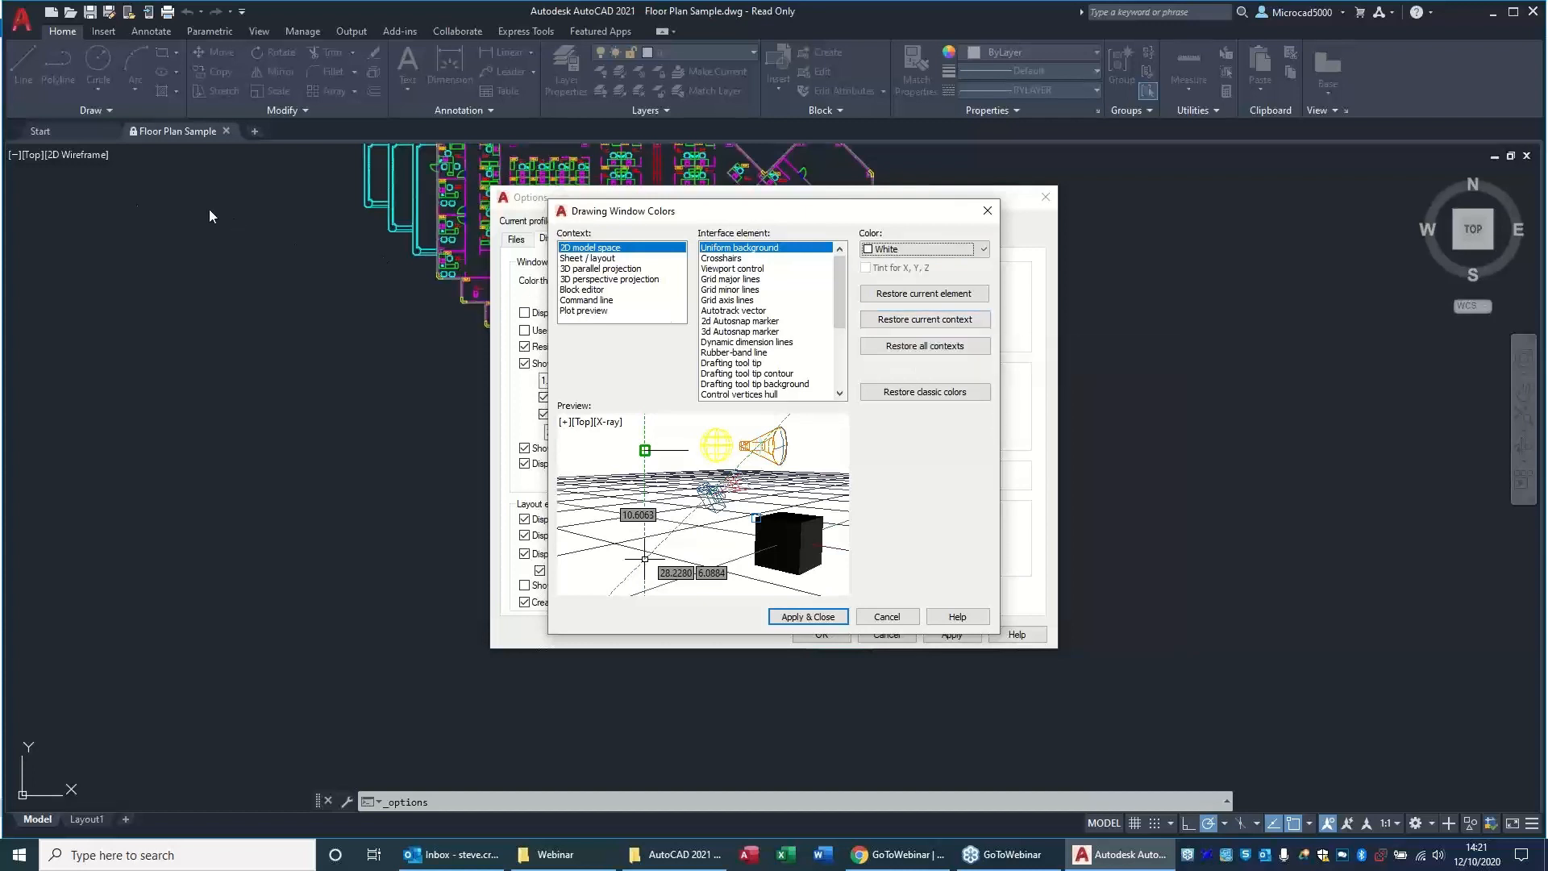
{"action": "key", "text": "ctrl"}
{"action": "key", "text": "ctrl"}
{"action": "left_click", "coordinate": [807, 617]}
{"action": "left_click", "coordinate": [820, 637]}
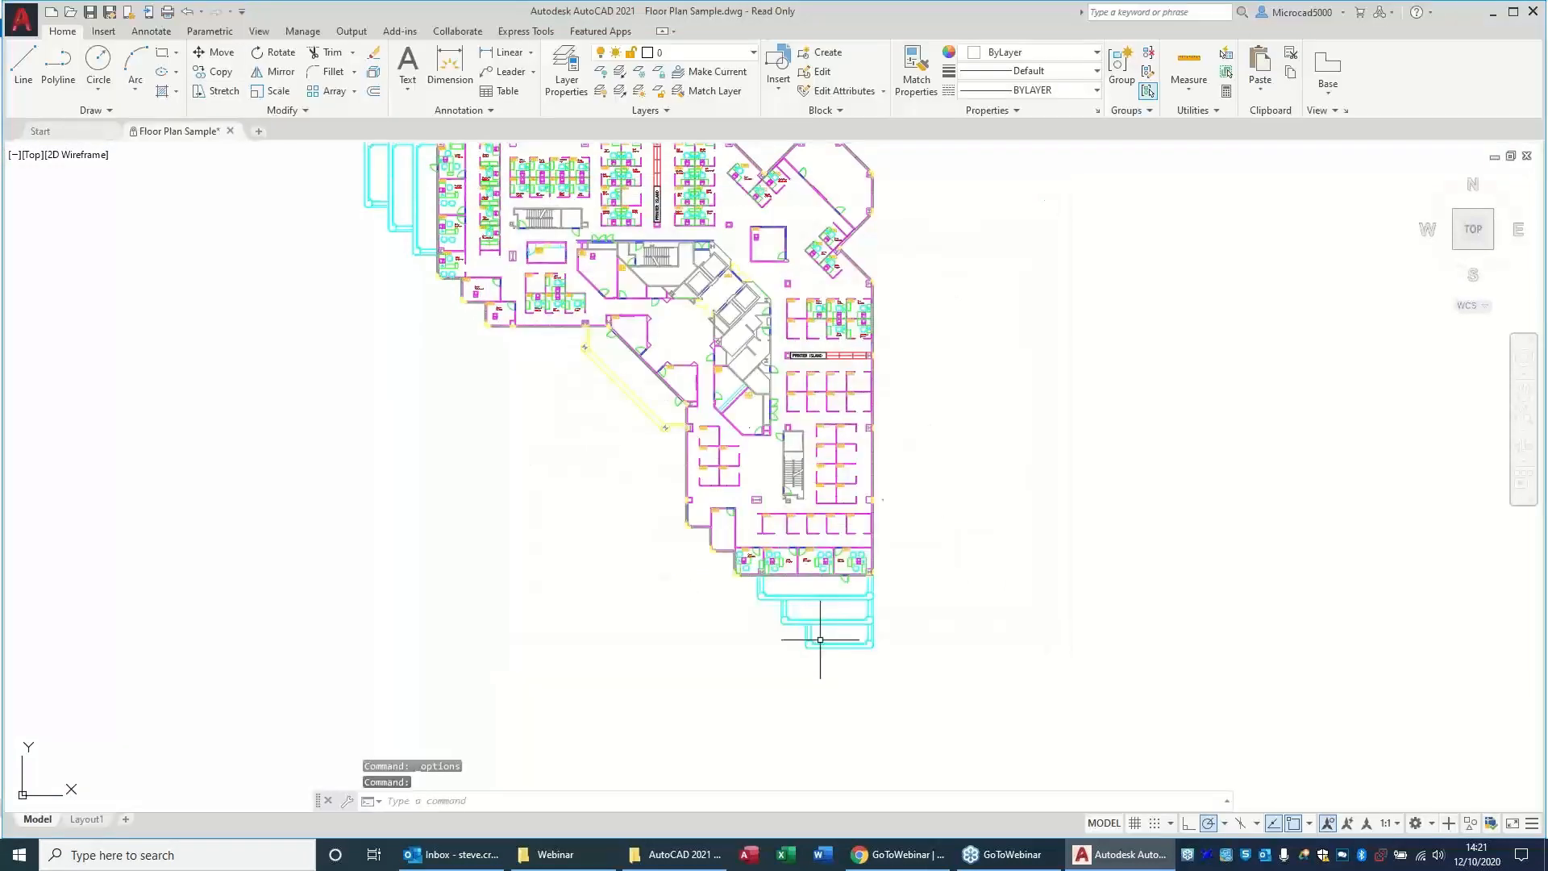
{"action": "key", "text": "ctrl"}
{"action": "key", "text": "ctrl"}
{"action": "key", "text": "ctrl"}
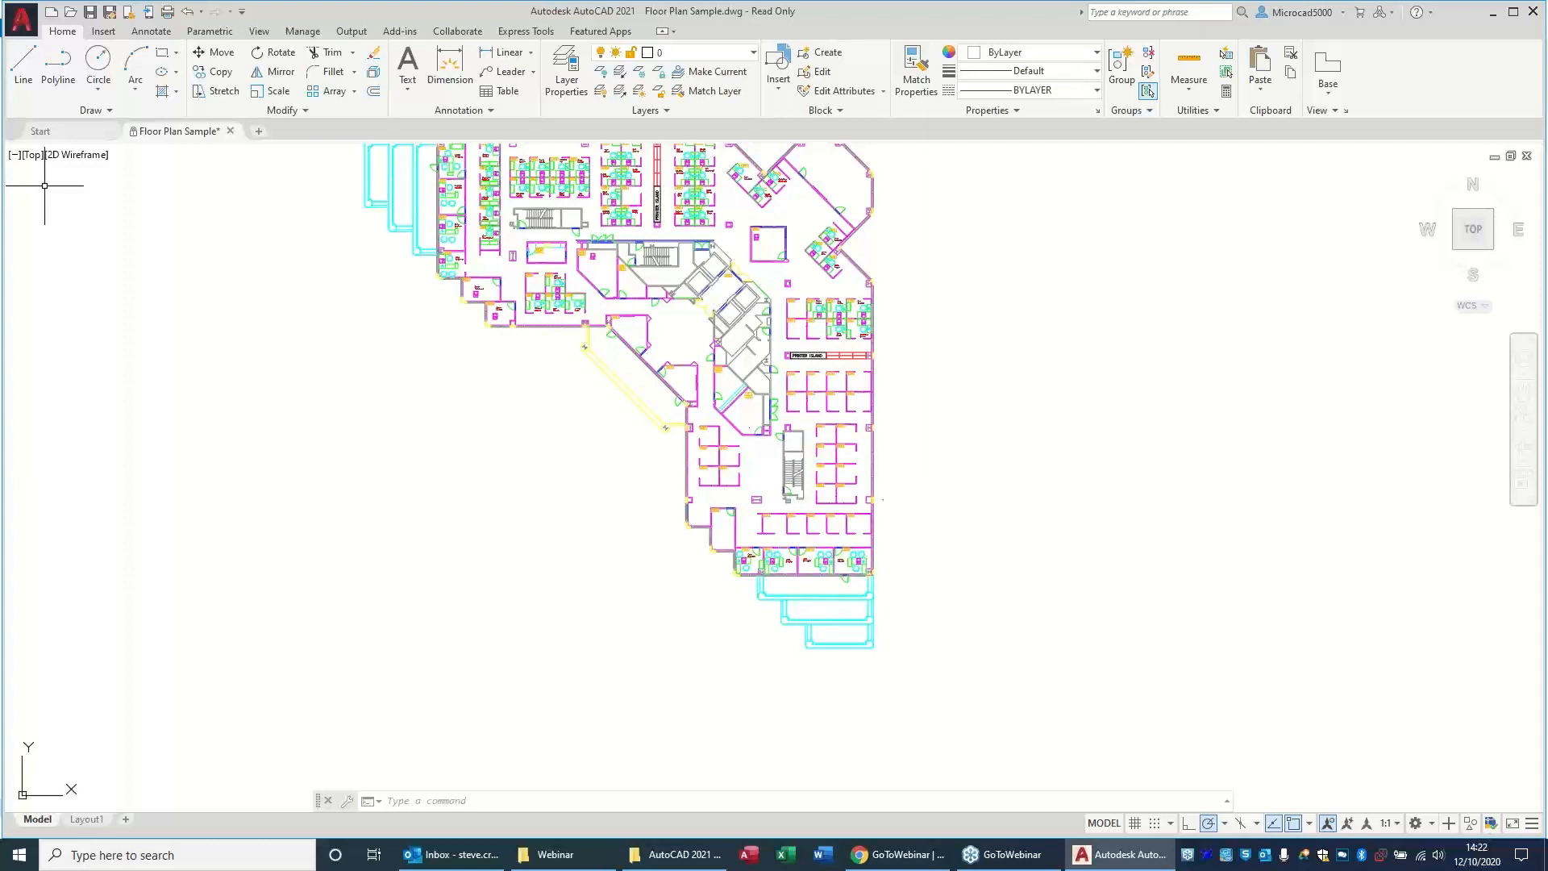
{"action": "right_click", "coordinate": [330, 467]}
Restore the classic drawing window colours in the Options dialog.
{"action": "left_click", "coordinate": [361, 756]}
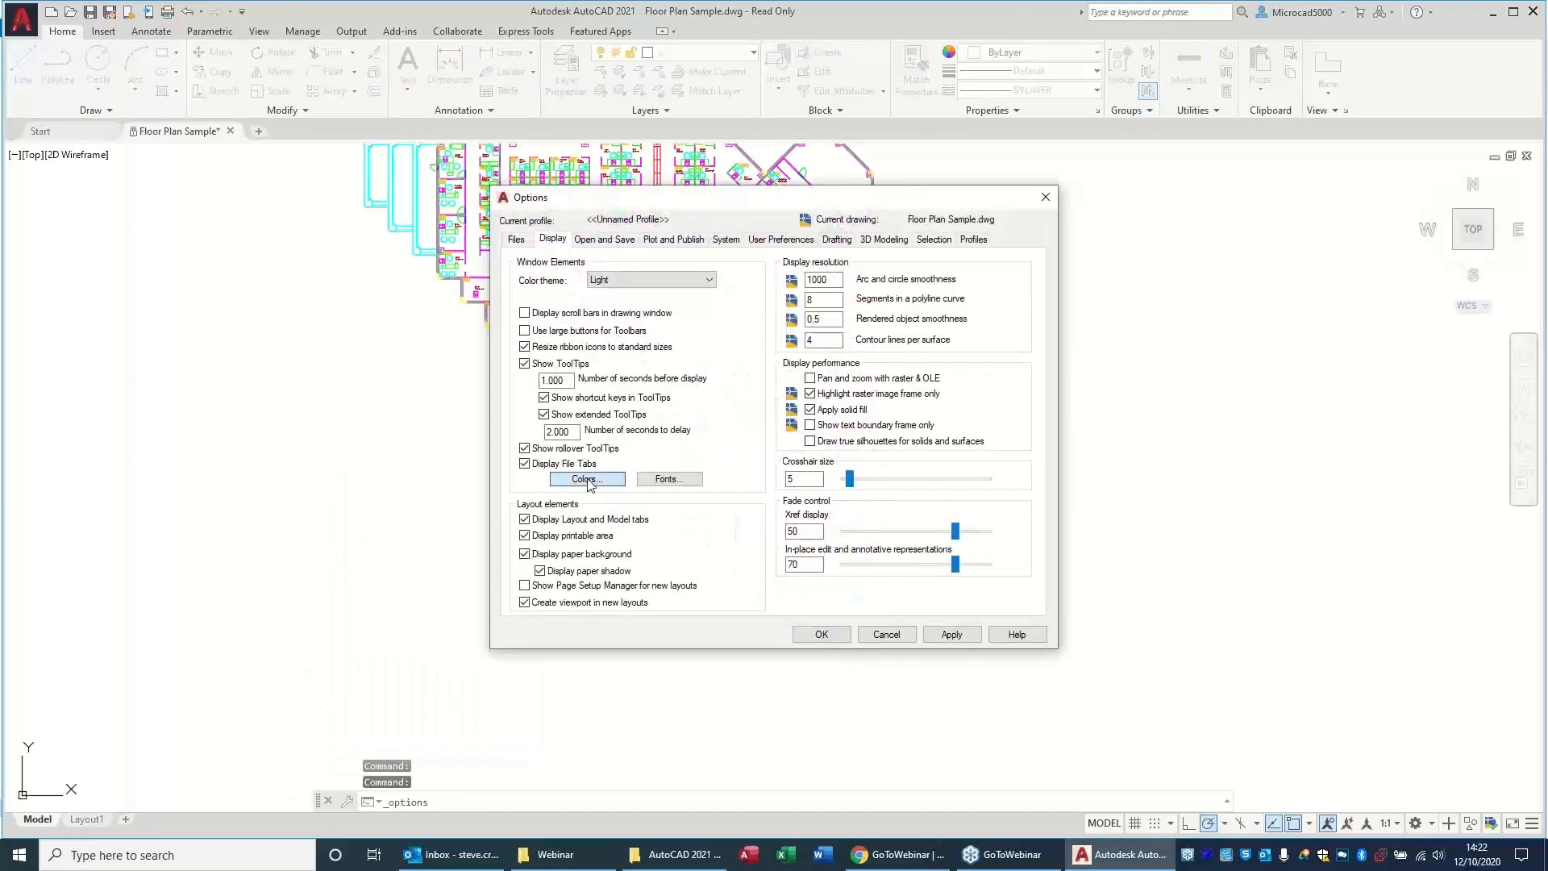
{"action": "left_click", "coordinate": [586, 482]}
{"action": "left_click", "coordinate": [906, 397]}
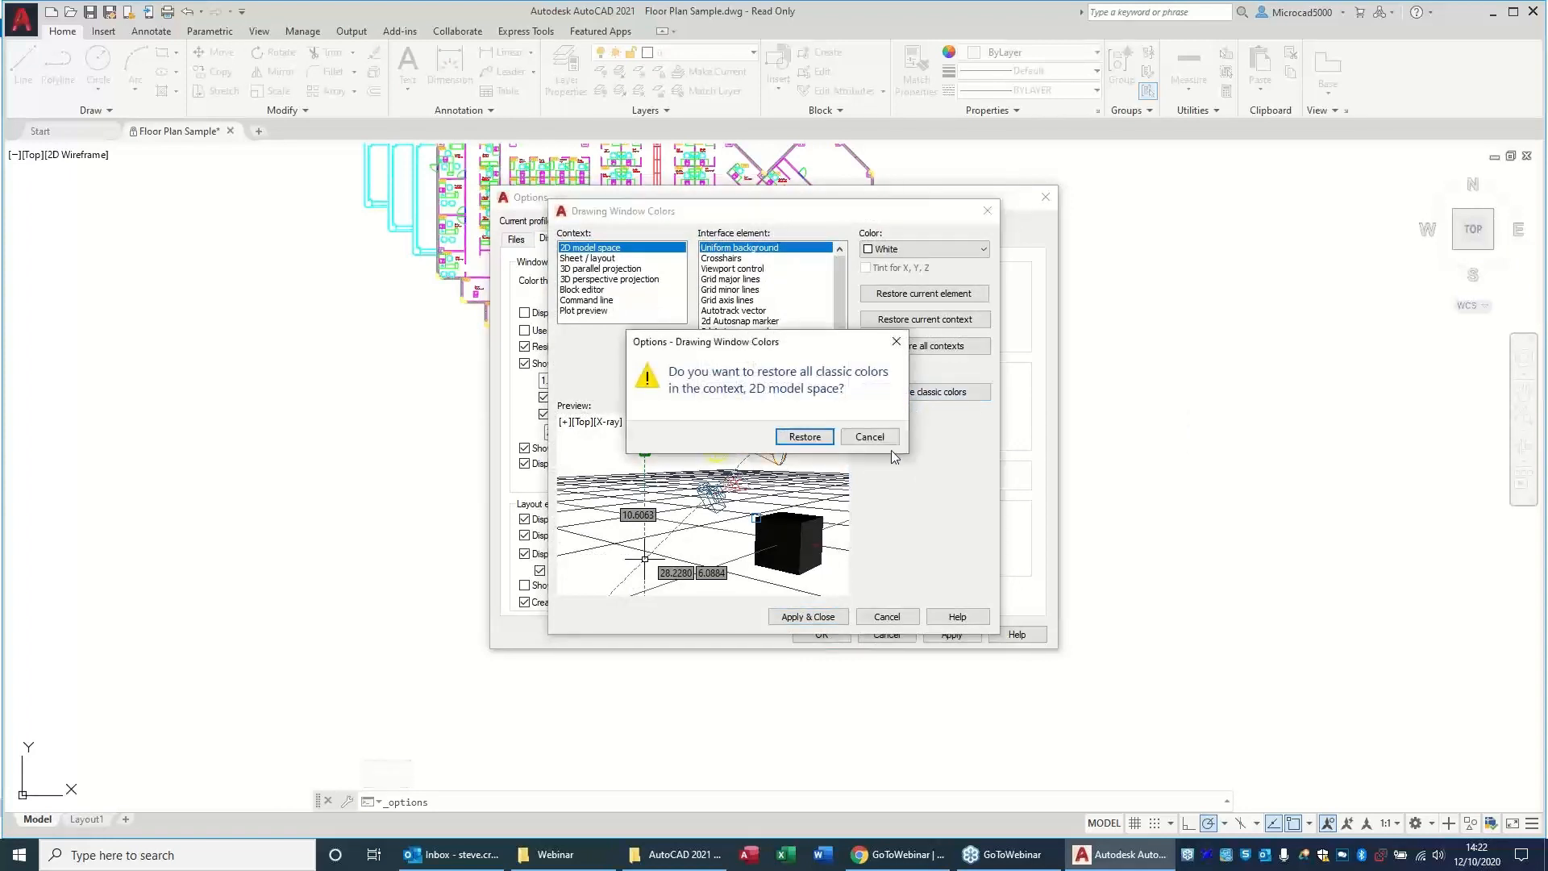
{"action": "left_click", "coordinate": [806, 437]}
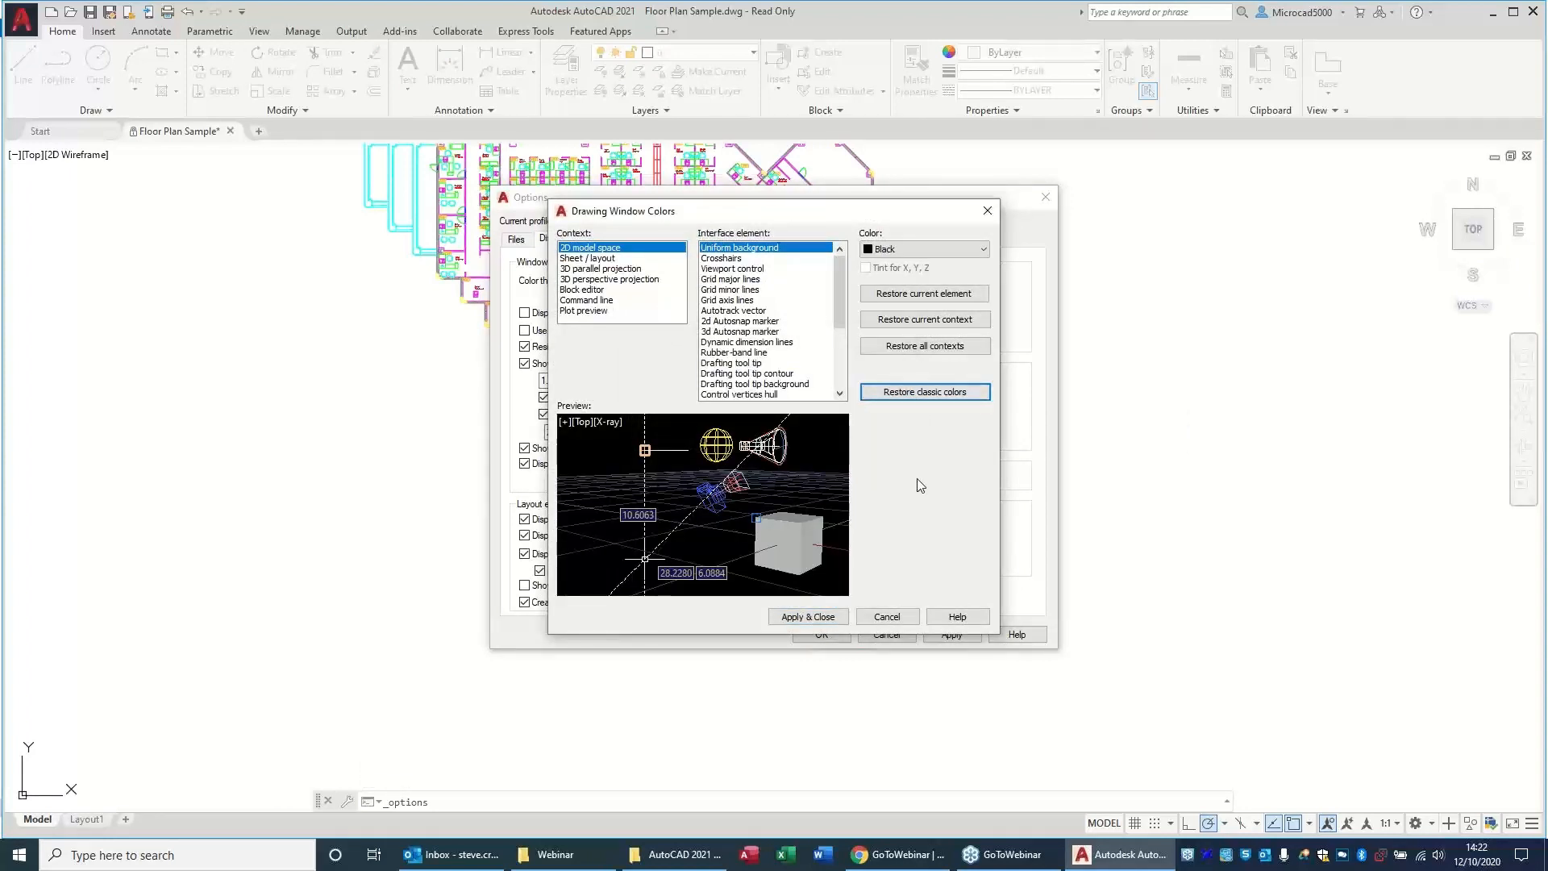
Set the model space uniform background to White, apply, and close Options.
{"action": "left_click", "coordinate": [945, 257]}
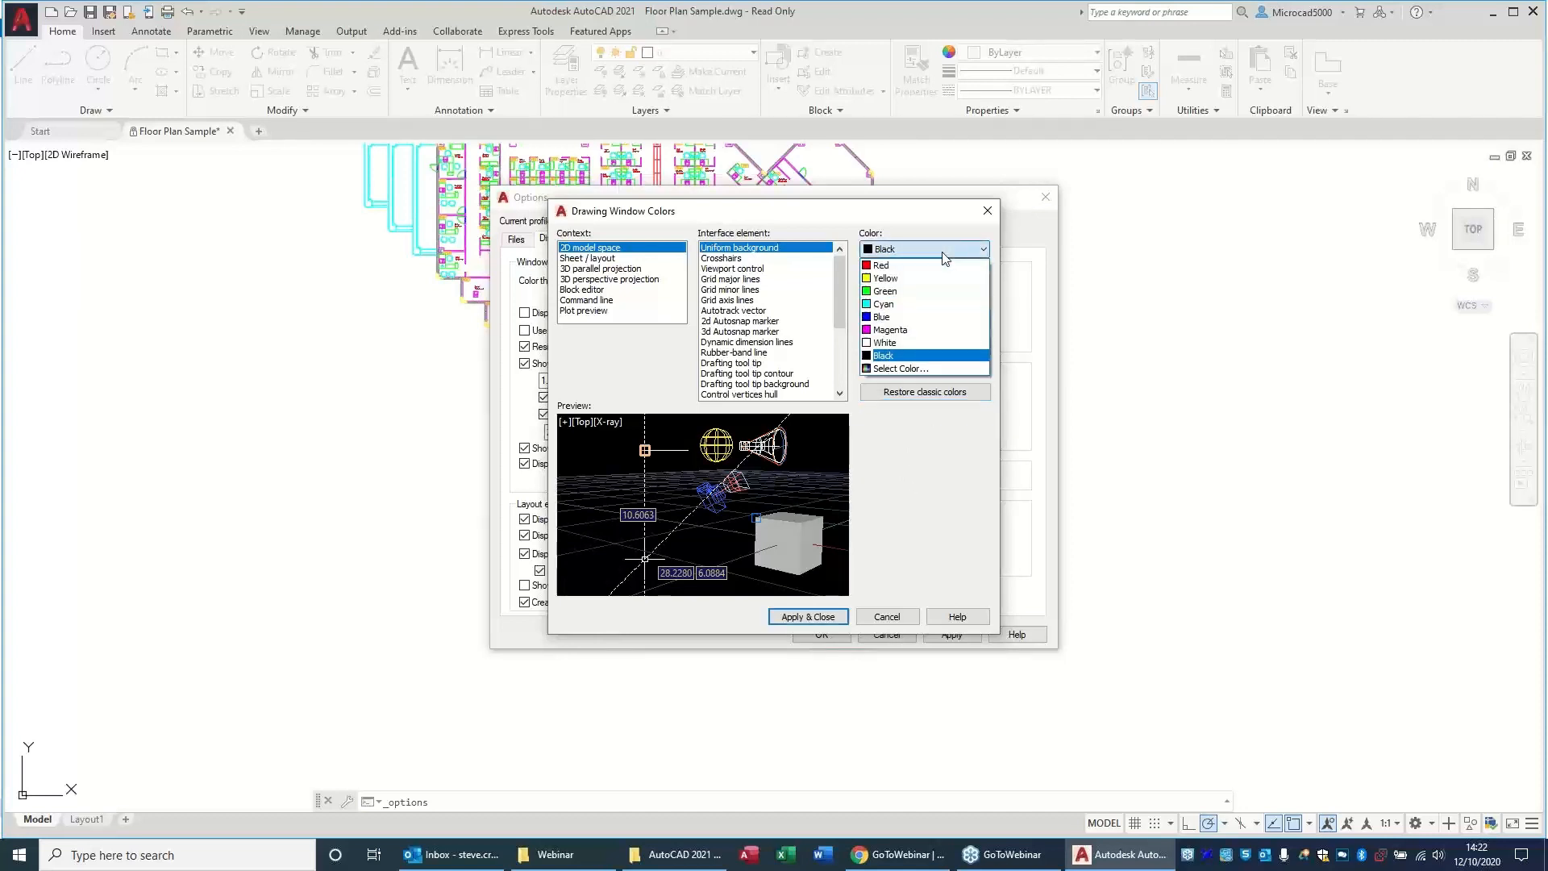
{"action": "left_click", "coordinate": [890, 347]}
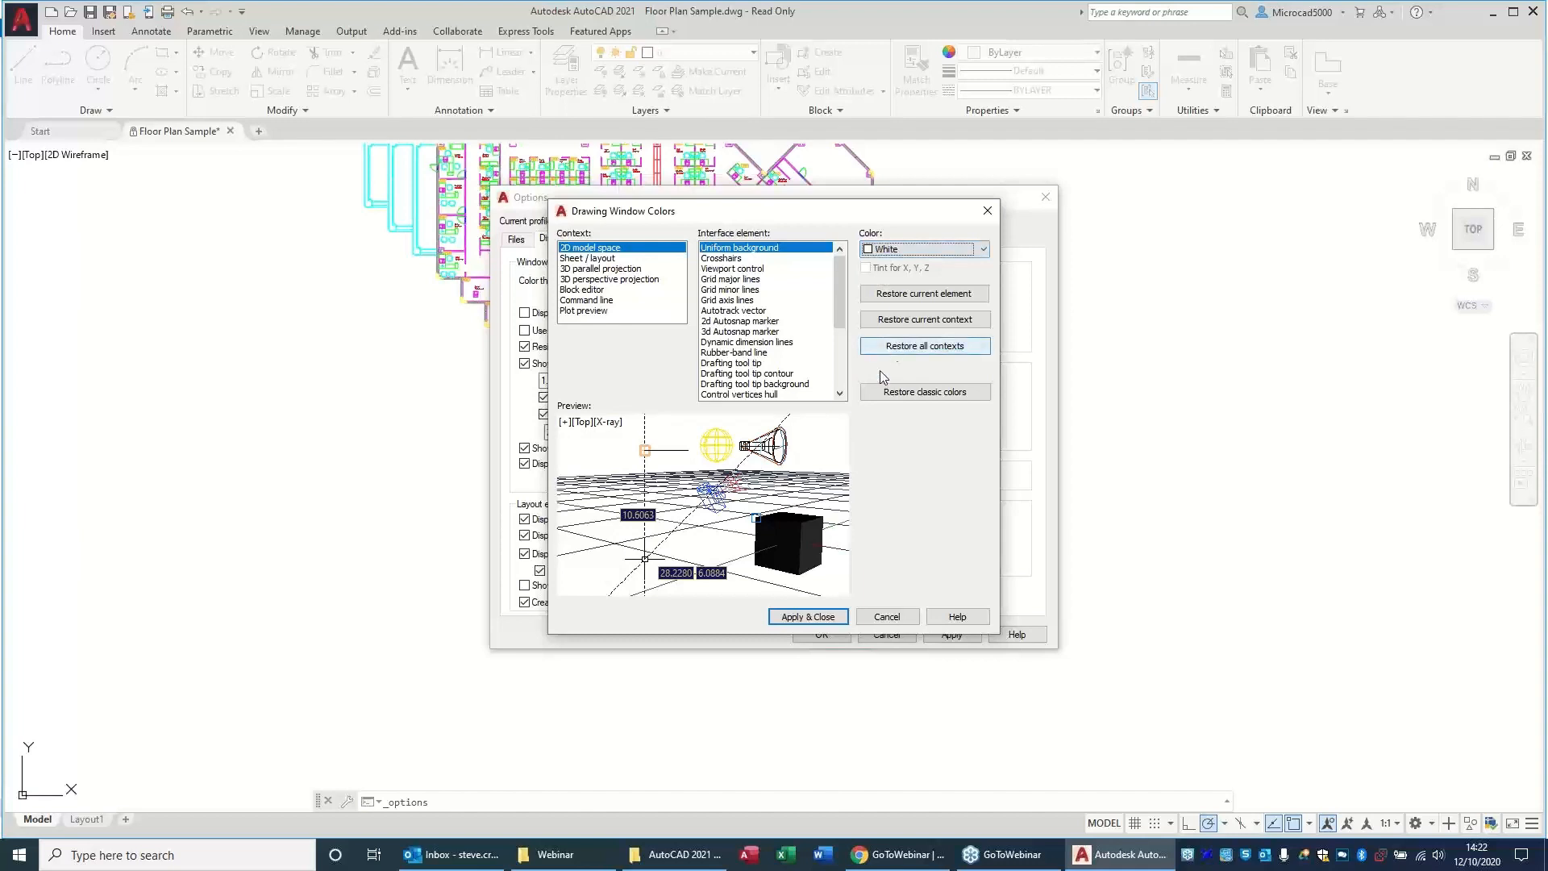
{"action": "left_click", "coordinate": [808, 617]}
{"action": "left_click", "coordinate": [819, 633]}
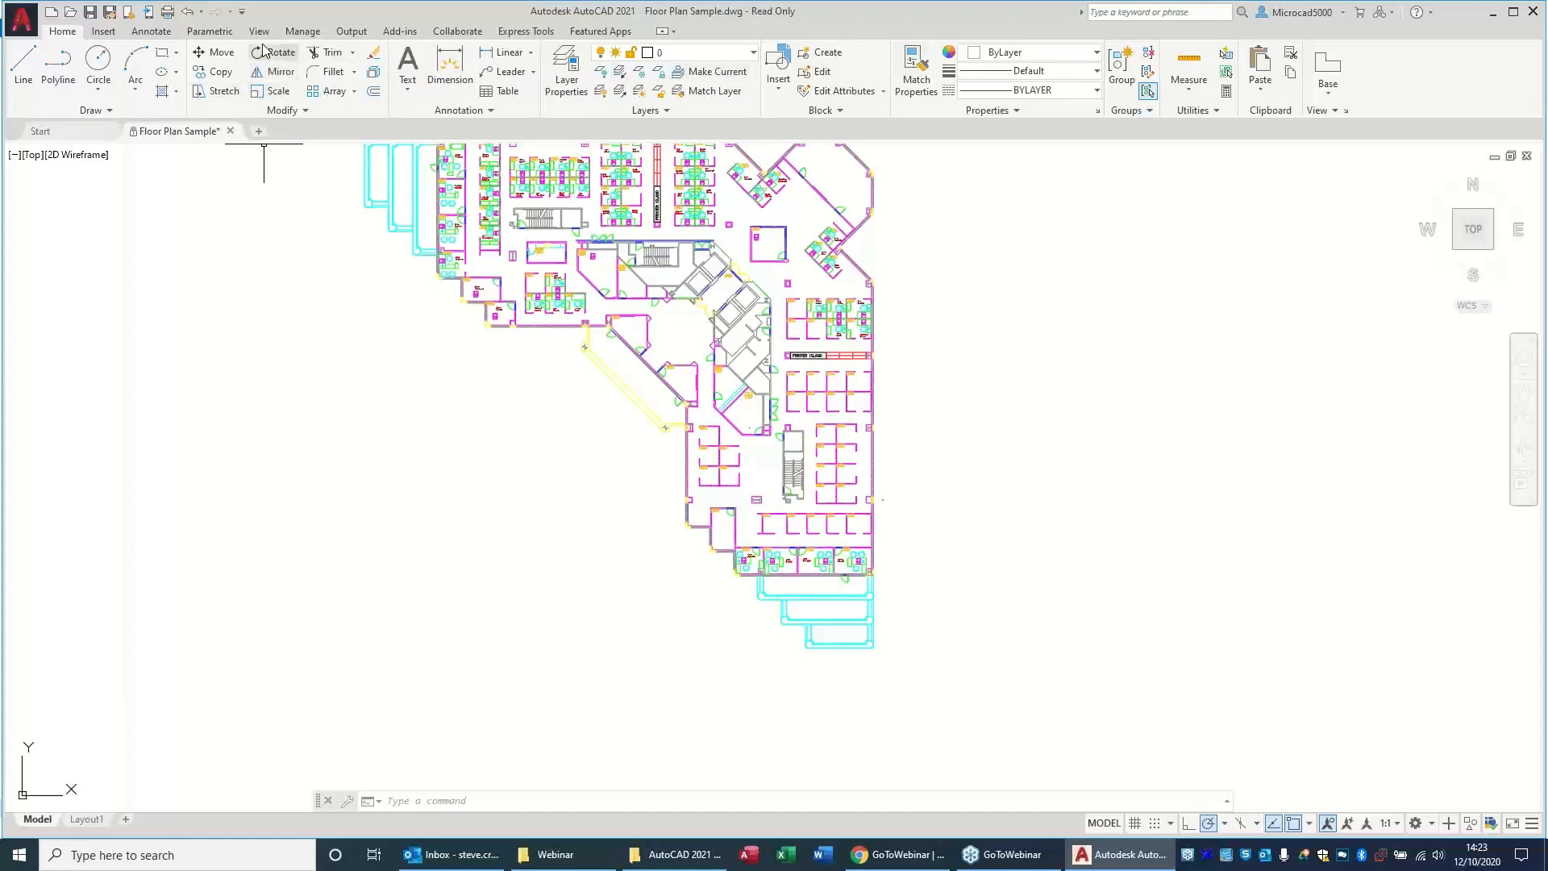
Show the 3D Tools and Visualize ribbon tabs, then switch to the View tab.
{"action": "right_click", "coordinate": [372, 83]}
{"action": "mouse_move", "coordinate": [414, 95]}
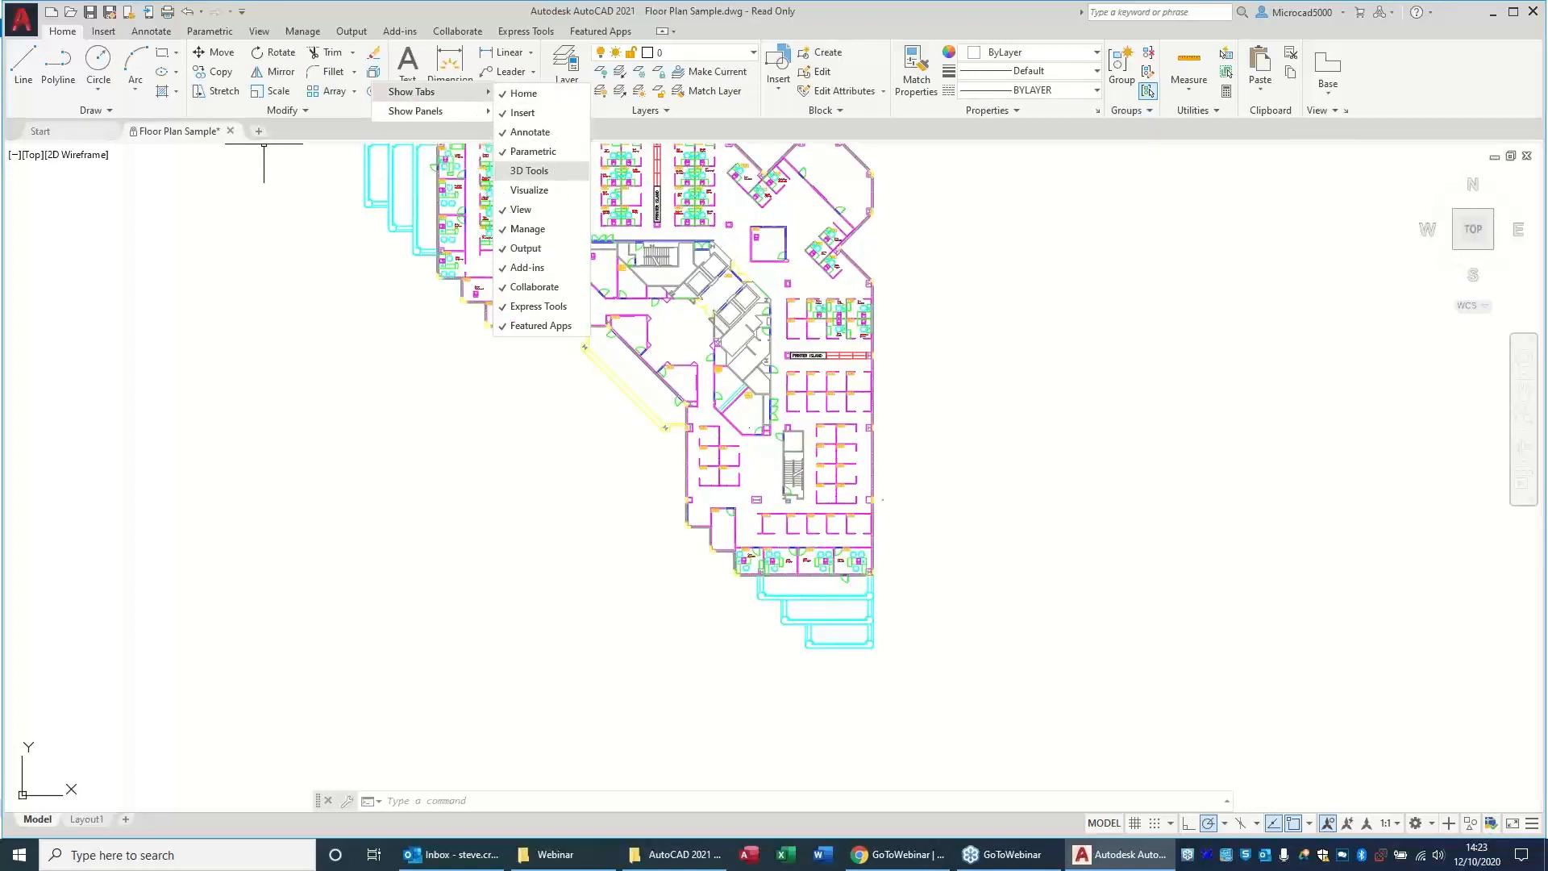
{"action": "left_click", "coordinate": [528, 171]}
{"action": "right_click", "coordinate": [462, 85]}
{"action": "mouse_move", "coordinate": [495, 114]}
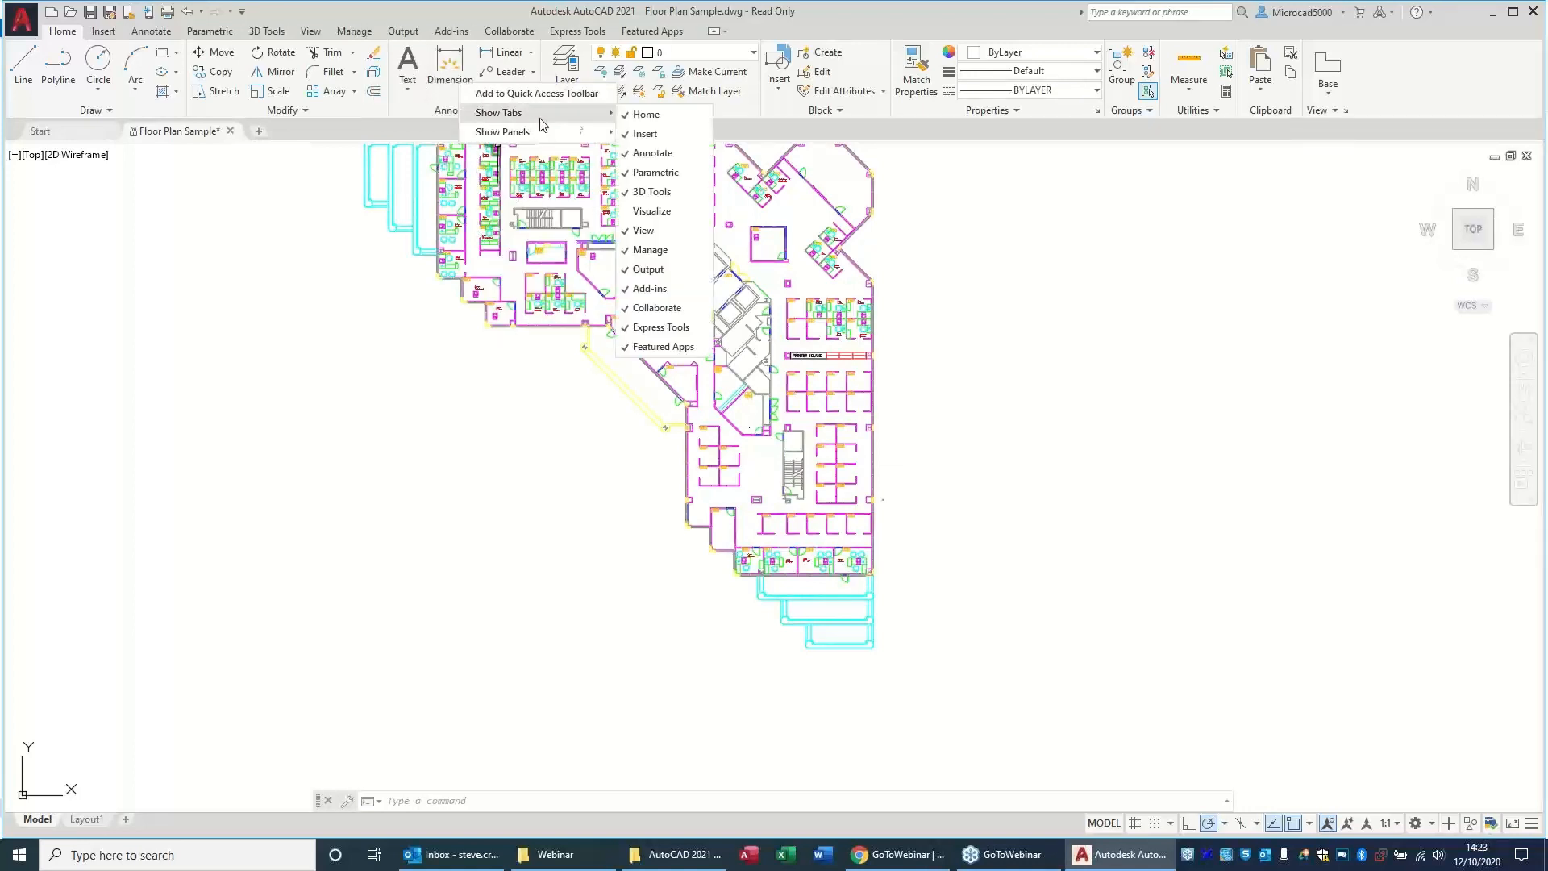
{"action": "left_click", "coordinate": [652, 212]}
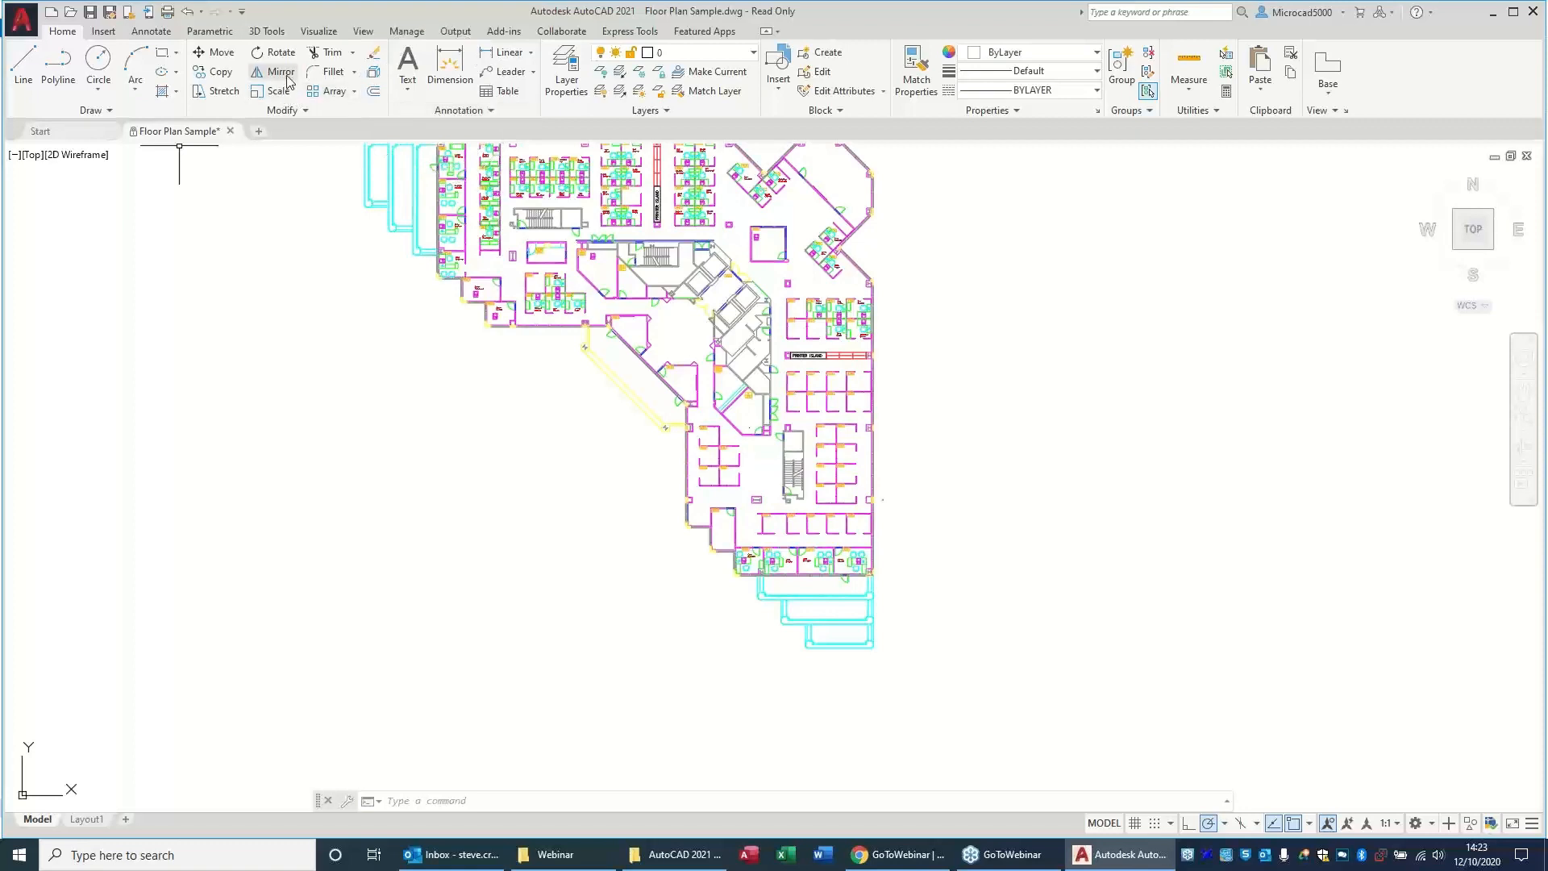
{"action": "left_click", "coordinate": [363, 32]}
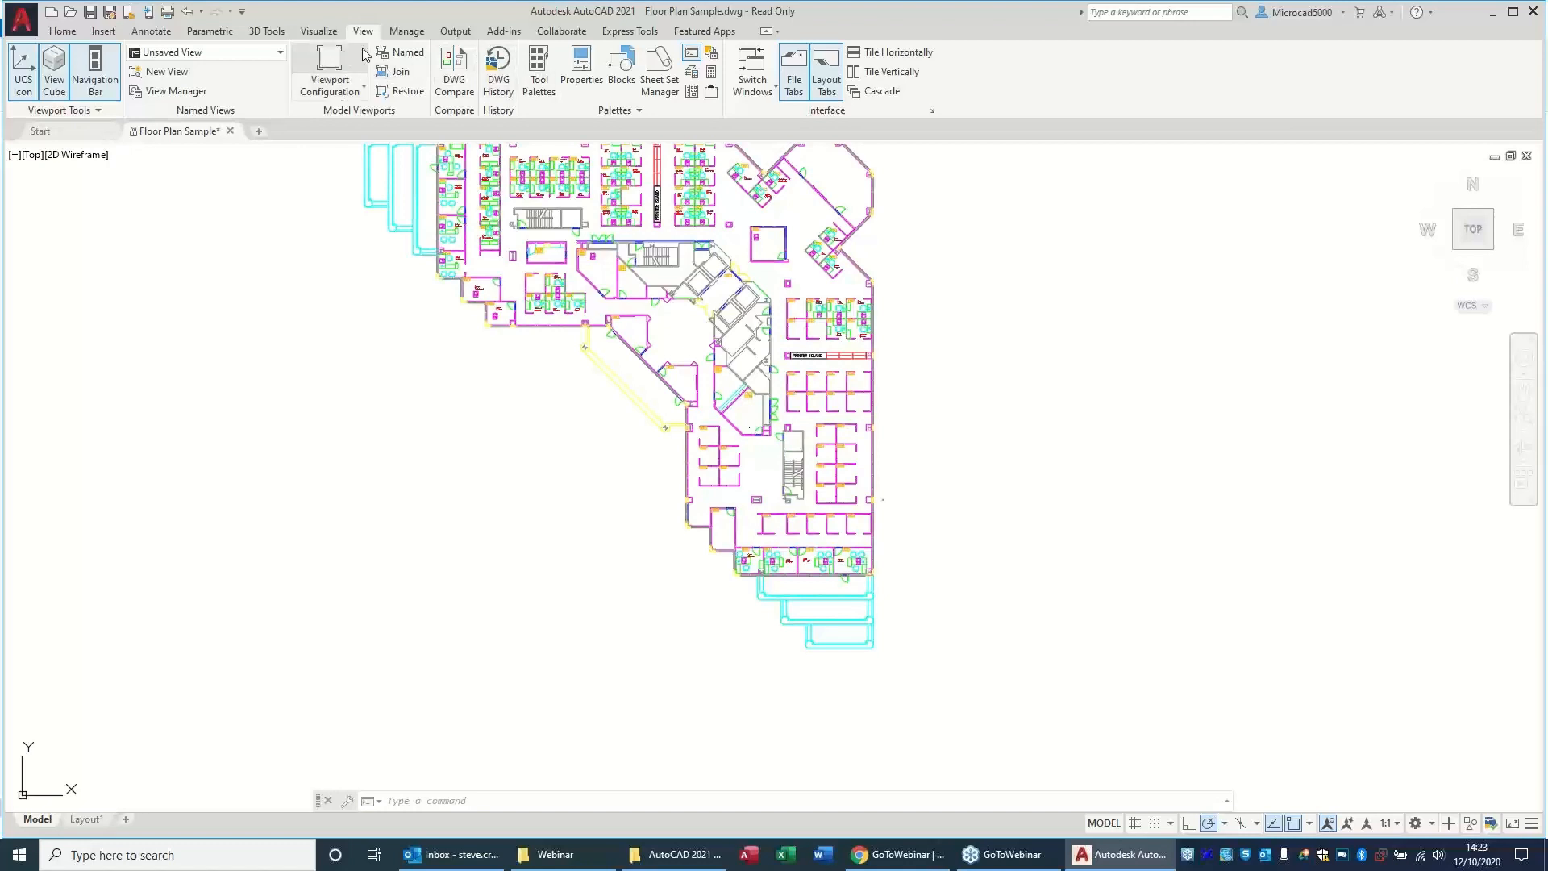
Turn on the Visual Styles, Coordinates and Navigate panels on the View ribbon tab.
{"action": "right_click", "coordinate": [374, 76]}
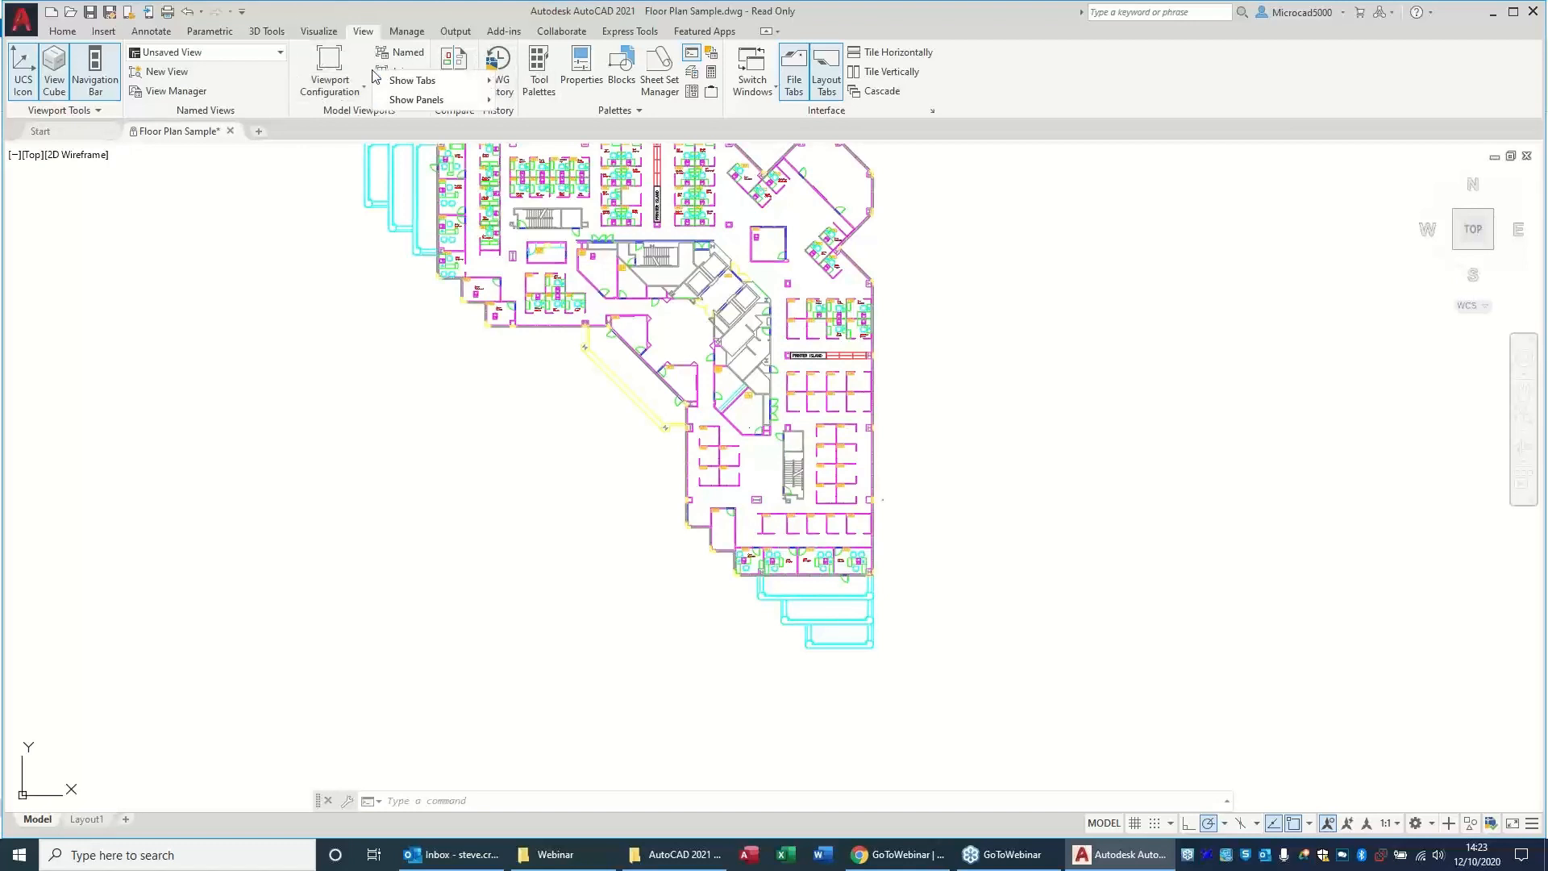
{"action": "mouse_move", "coordinate": [396, 102]}
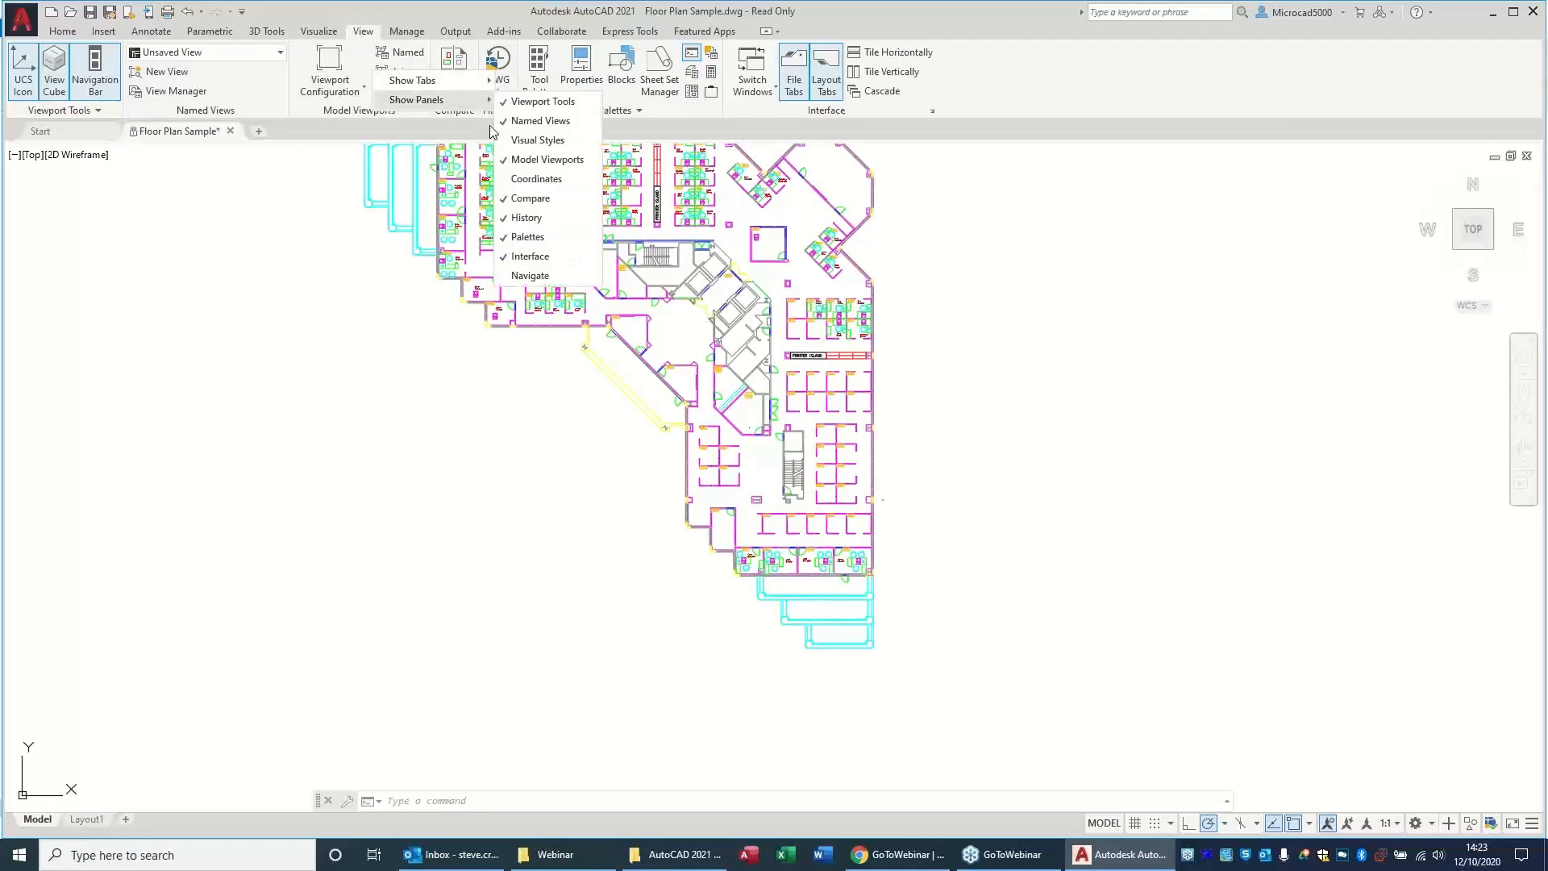
{"action": "left_click", "coordinate": [520, 141]}
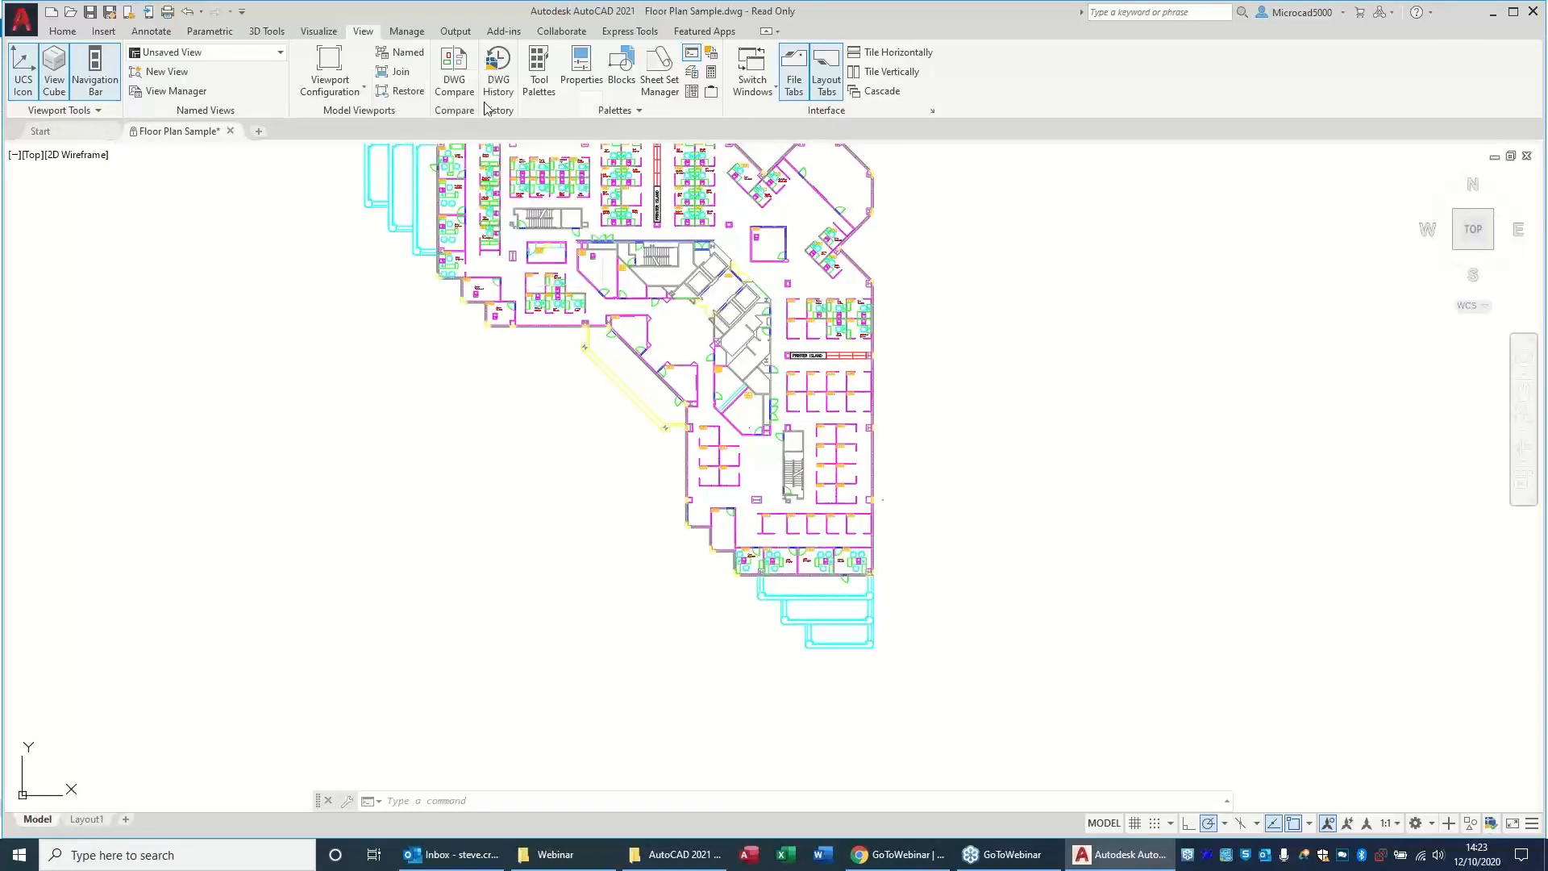
{"action": "right_click", "coordinate": [445, 88]}
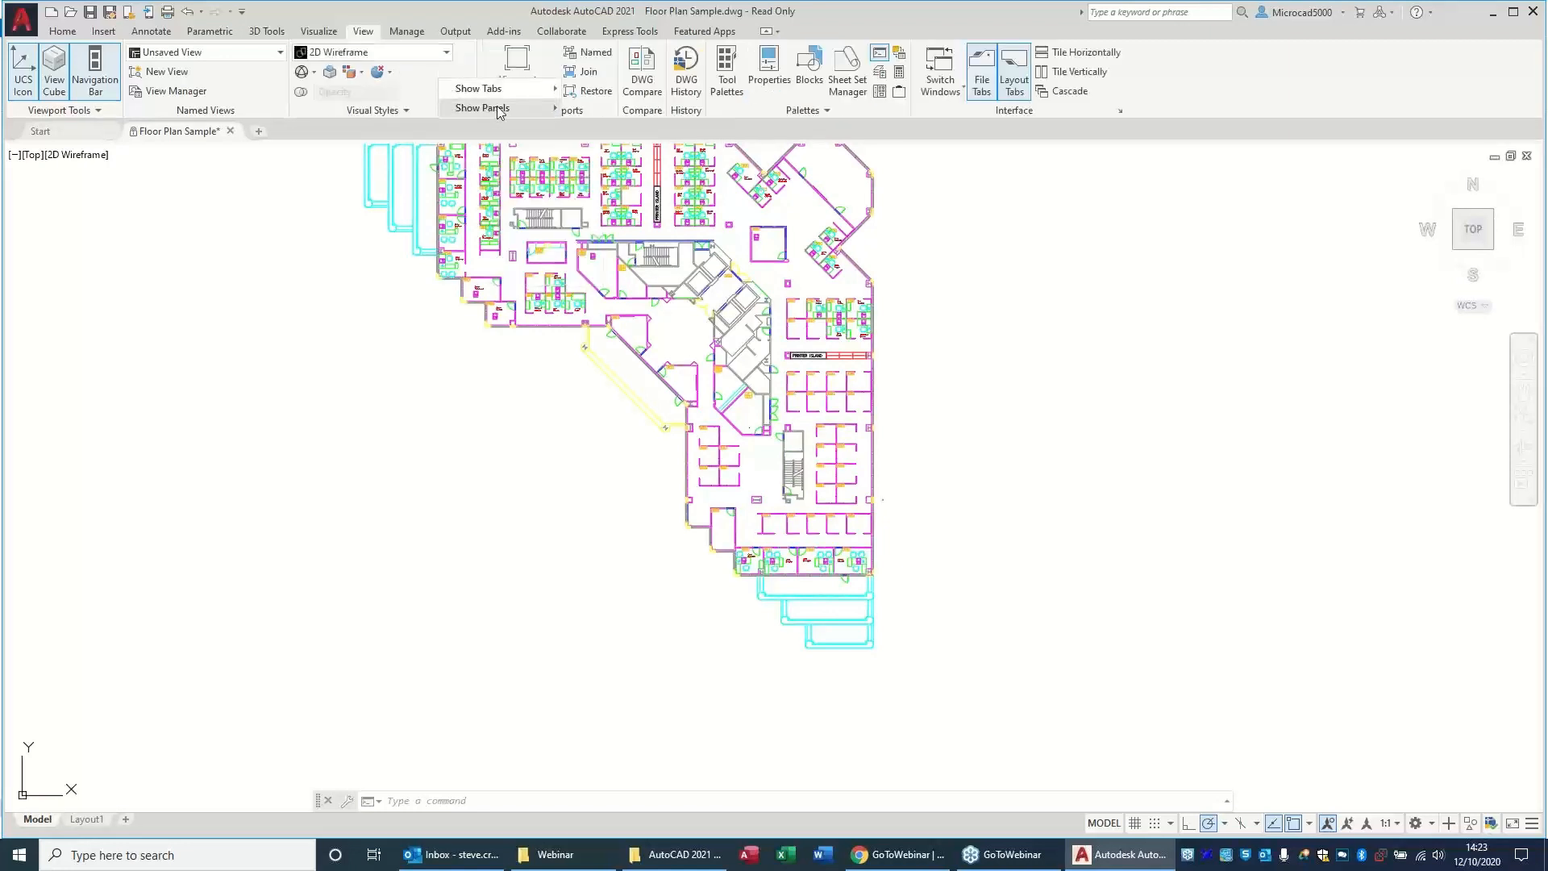
{"action": "mouse_move", "coordinate": [530, 108]}
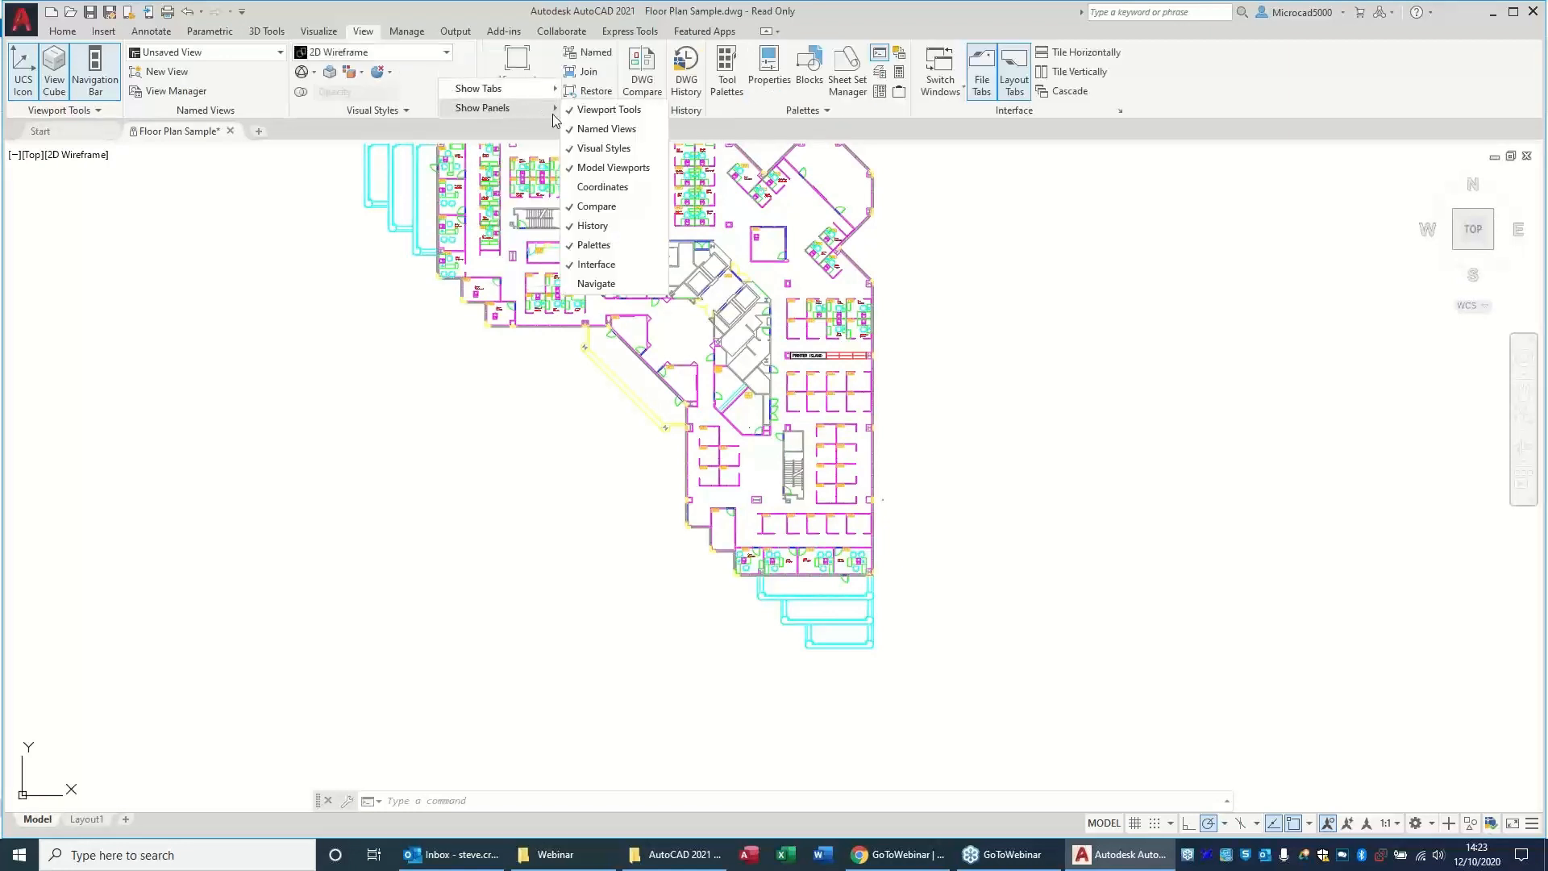
{"action": "left_click", "coordinate": [582, 196]}
{"action": "right_click", "coordinate": [494, 84]}
{"action": "mouse_move", "coordinate": [532, 123]}
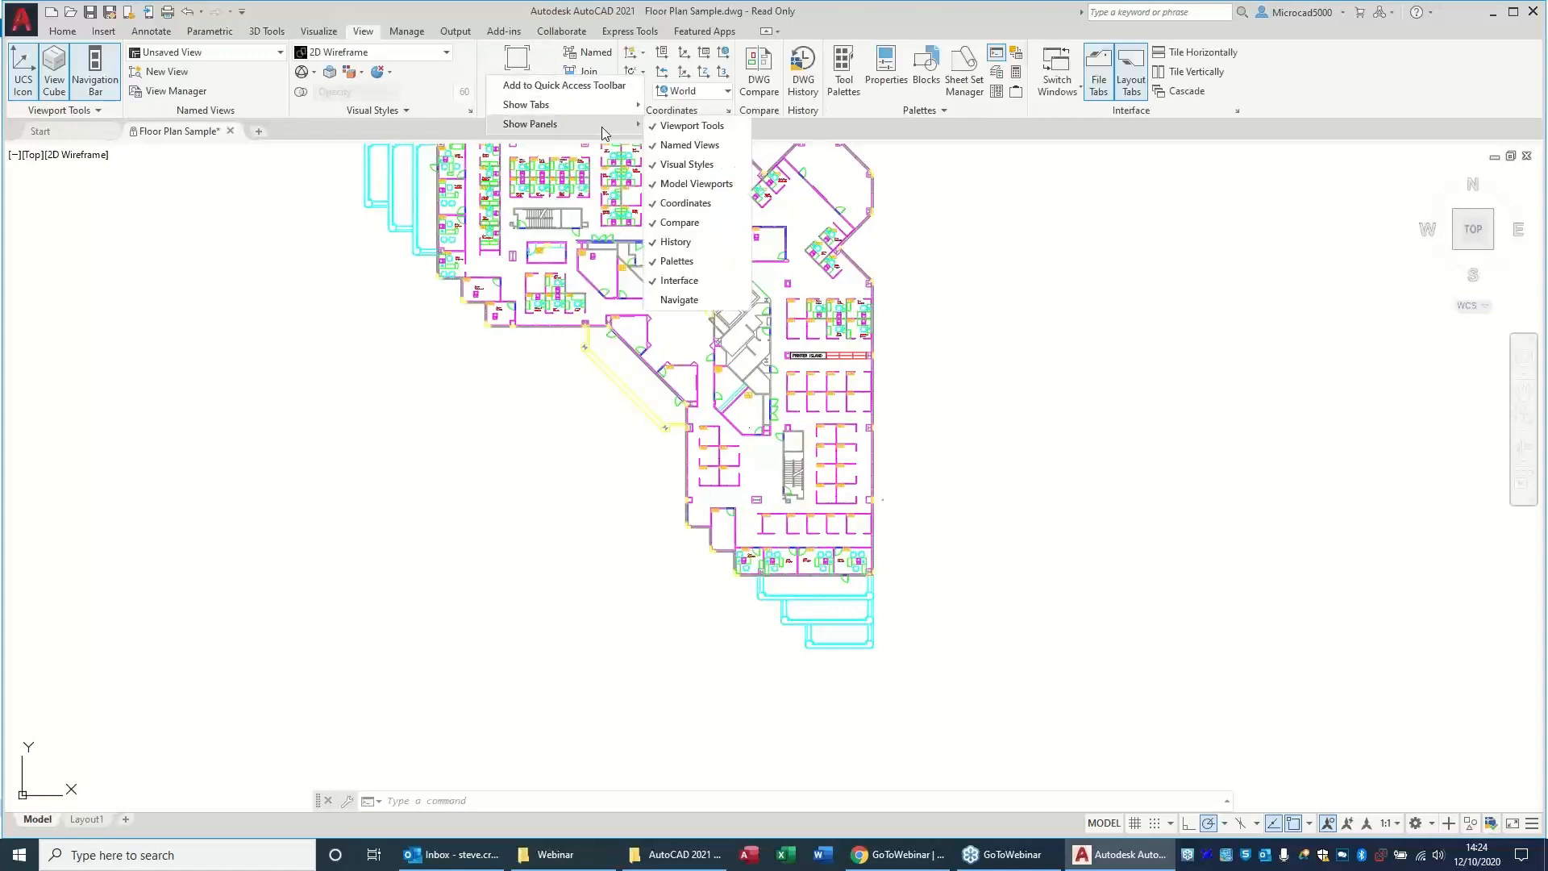
{"action": "left_click", "coordinate": [680, 300]}
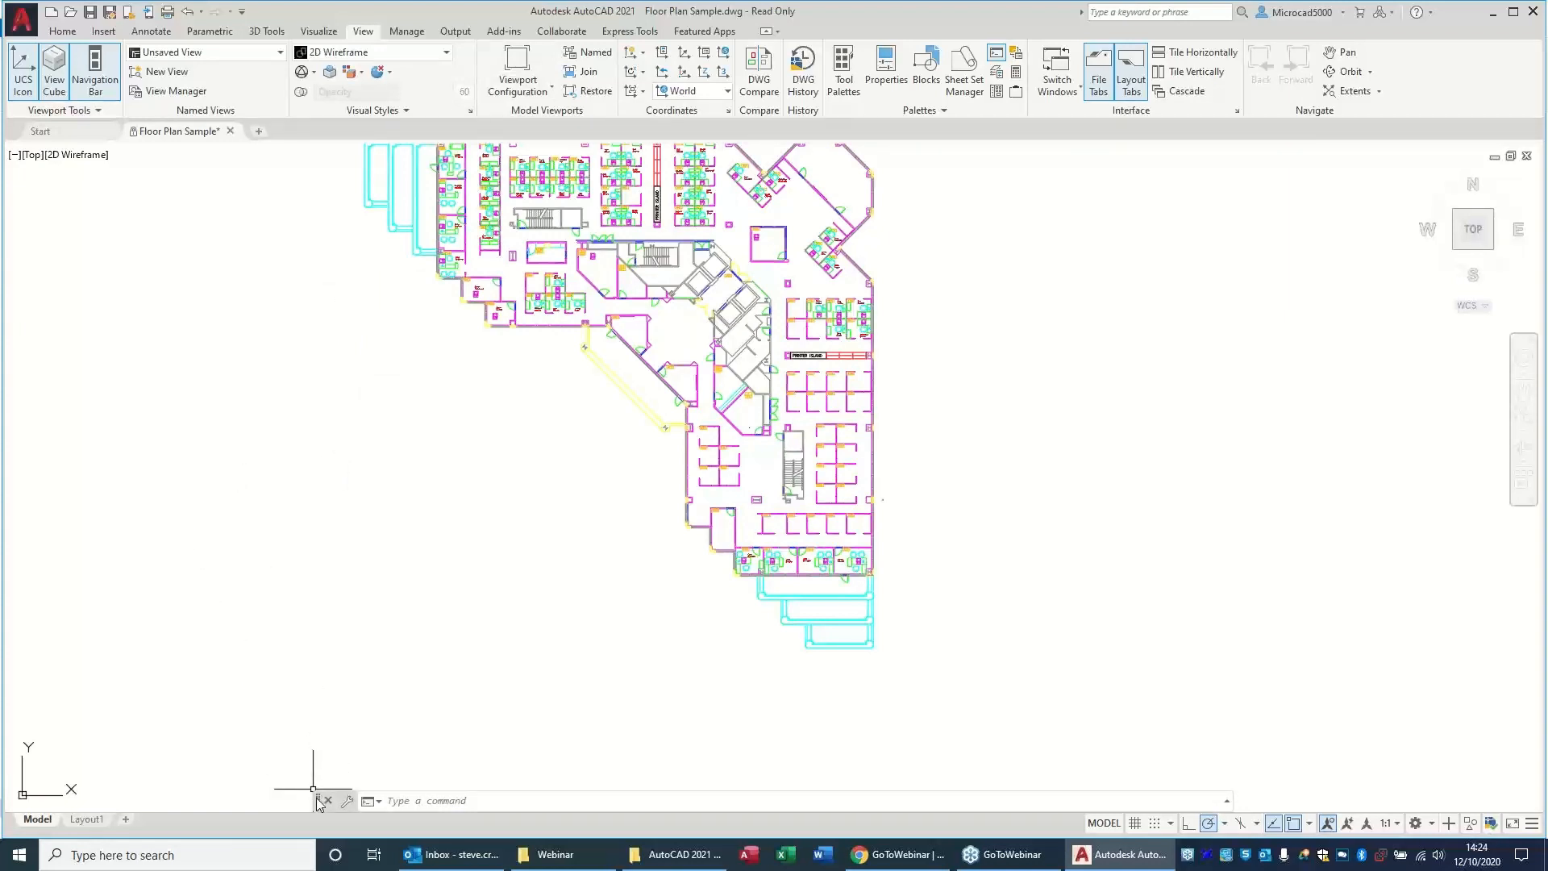
Float the command line, move it around the drawing, then drag it back toward the bottom.
{"action": "mouse_move", "coordinate": [317, 798]}
{"action": "left_mouse_down"}
{"action": "mouse_move", "coordinate": [321, 710]}
{"action": "mouse_move", "coordinate": [181, 657]}
{"action": "mouse_move", "coordinate": [292, 730]}
{"action": "mouse_move", "coordinate": [282, 722]}
{"action": "mouse_move", "coordinate": [307, 760]}
{"action": "left_mouse_up"}
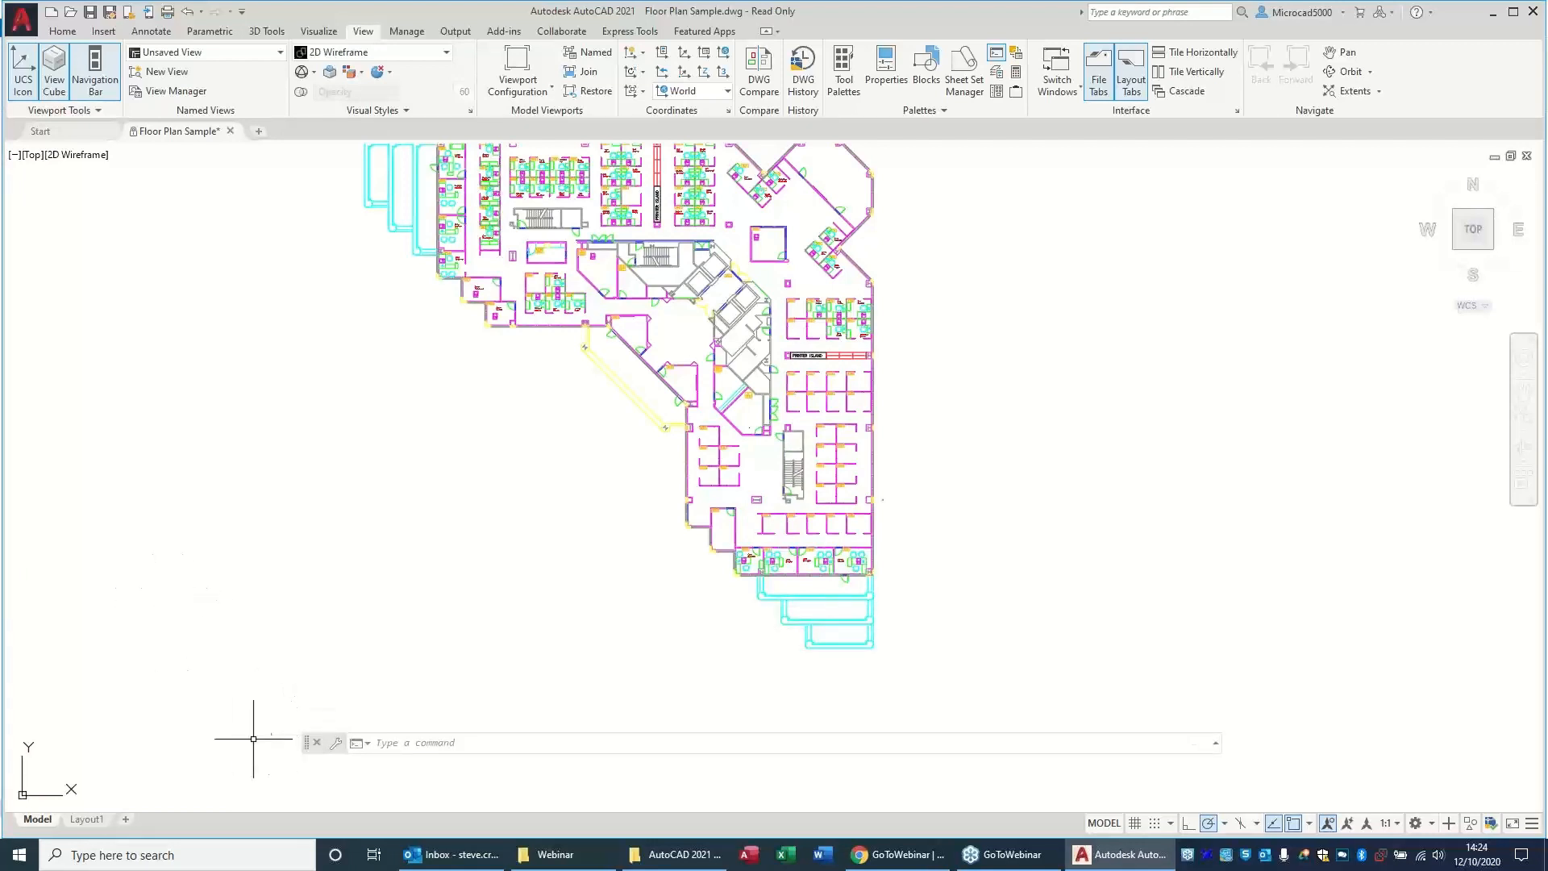
{"action": "left_click_drag", "start_coordinate": [309, 745], "coordinate": [317, 774]}
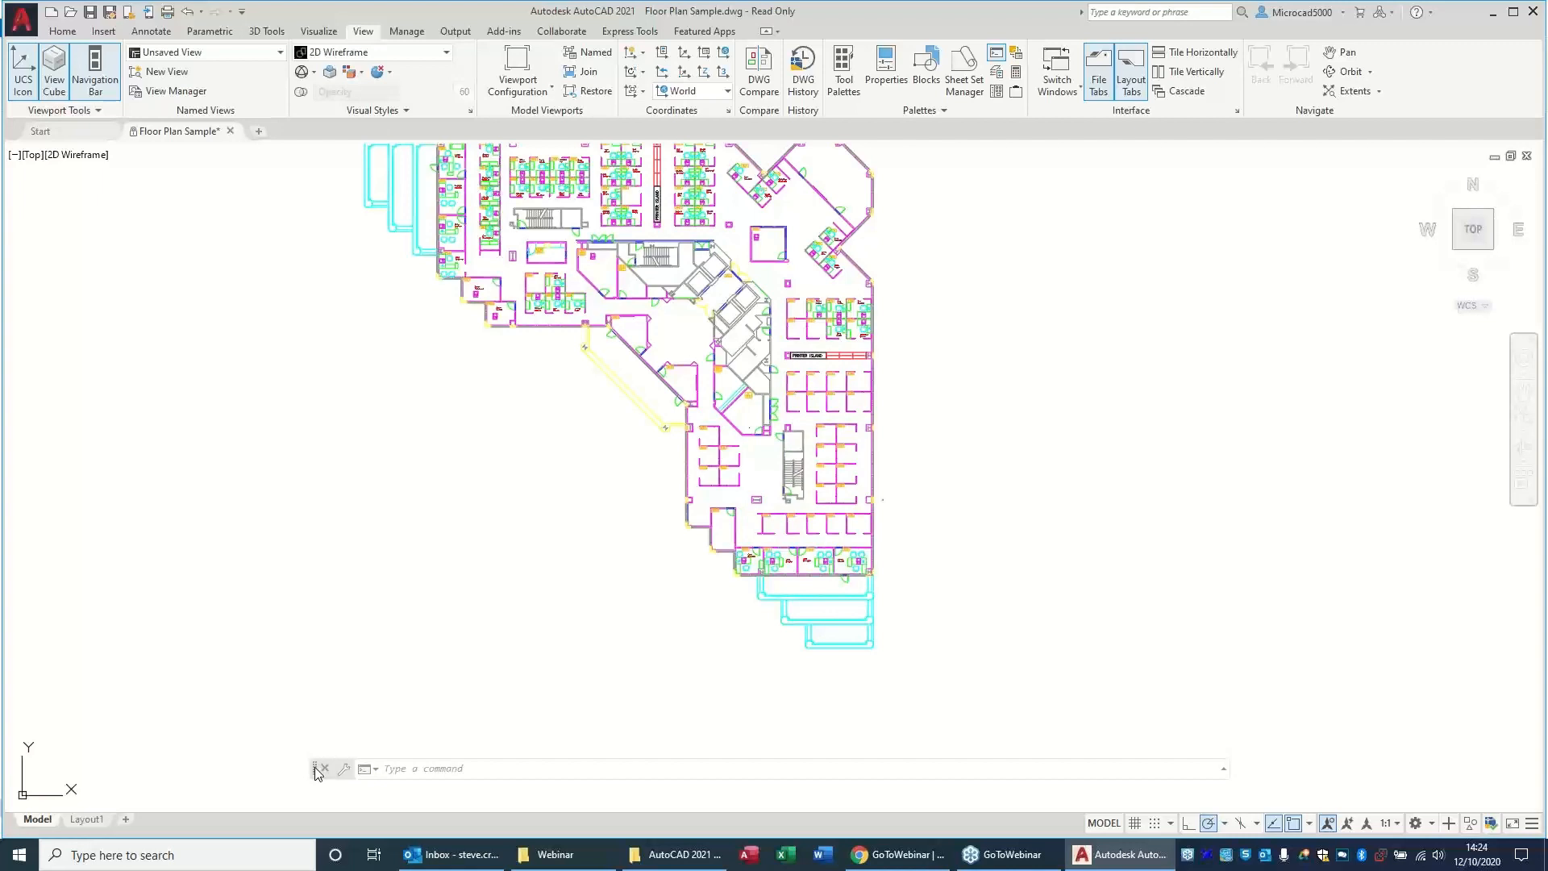
{"action": "left_click_drag", "start_coordinate": [316, 773], "coordinate": [347, 724]}
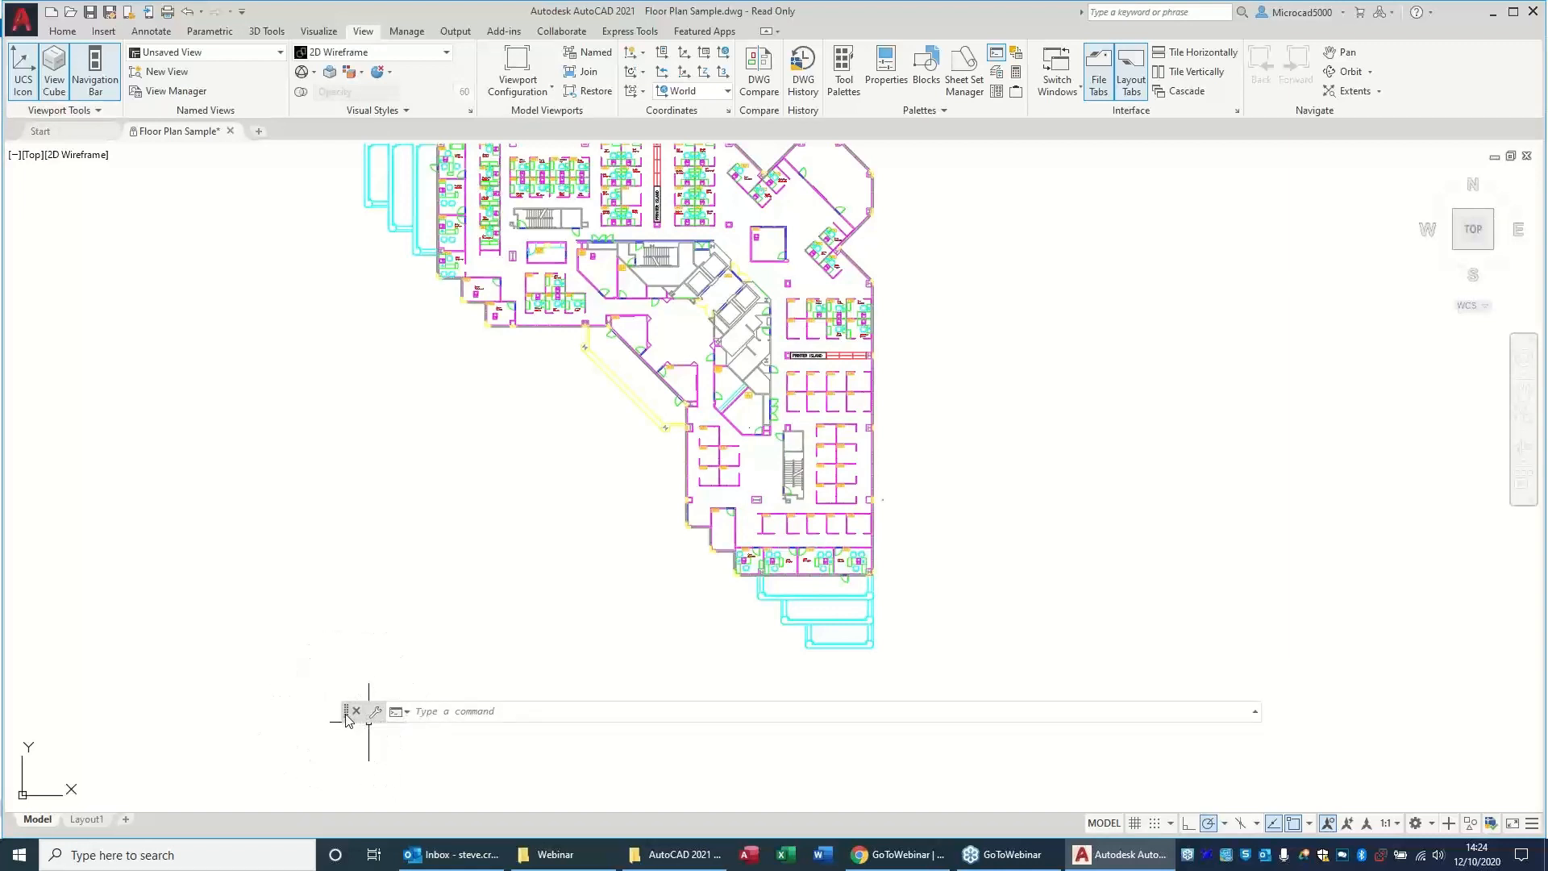
{"action": "left_click", "coordinate": [347, 717]}
{"action": "left_click_drag", "start_coordinate": [347, 717], "coordinate": [225, 589]}
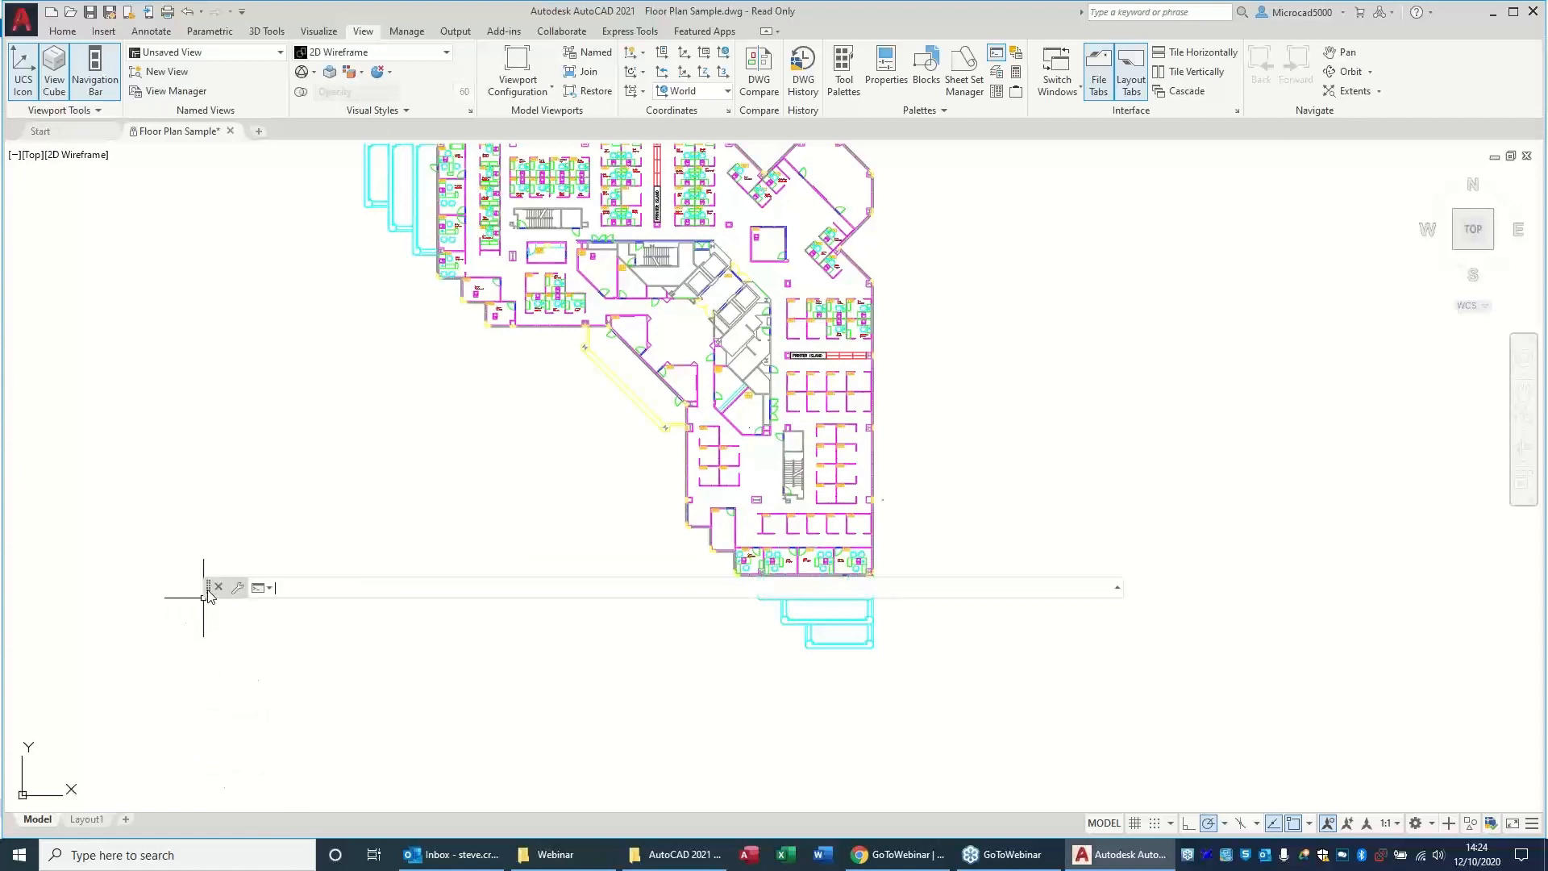
{"action": "mouse_move", "coordinate": [209, 588]}
{"action": "left_mouse_down"}
{"action": "mouse_move", "coordinate": [268, 814]}
{"action": "mouse_move", "coordinate": [278, 780]}
{"action": "left_mouse_up"}
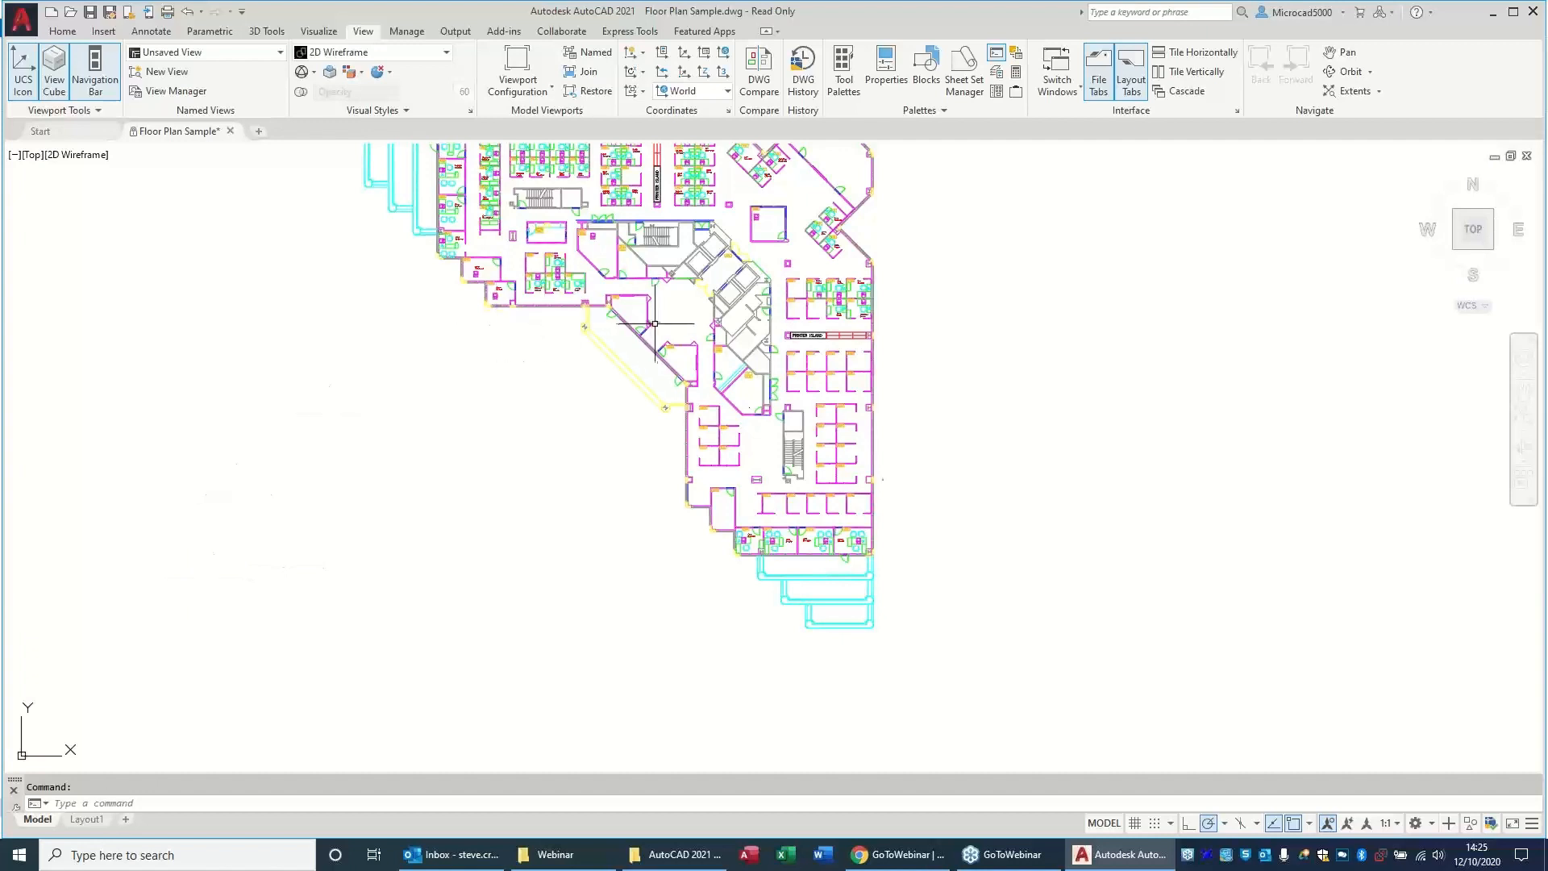
Measure the wall distance near room 6002 with DI (9'-7 17/64") and show the command history.
{"action": "scroll", "coordinate": [662, 330], "scroll_direction": "up", "scroll_amount": 8}
{"action": "middle_click_drag", "start_coordinate": [662, 331], "coordinate": [679, 404]}
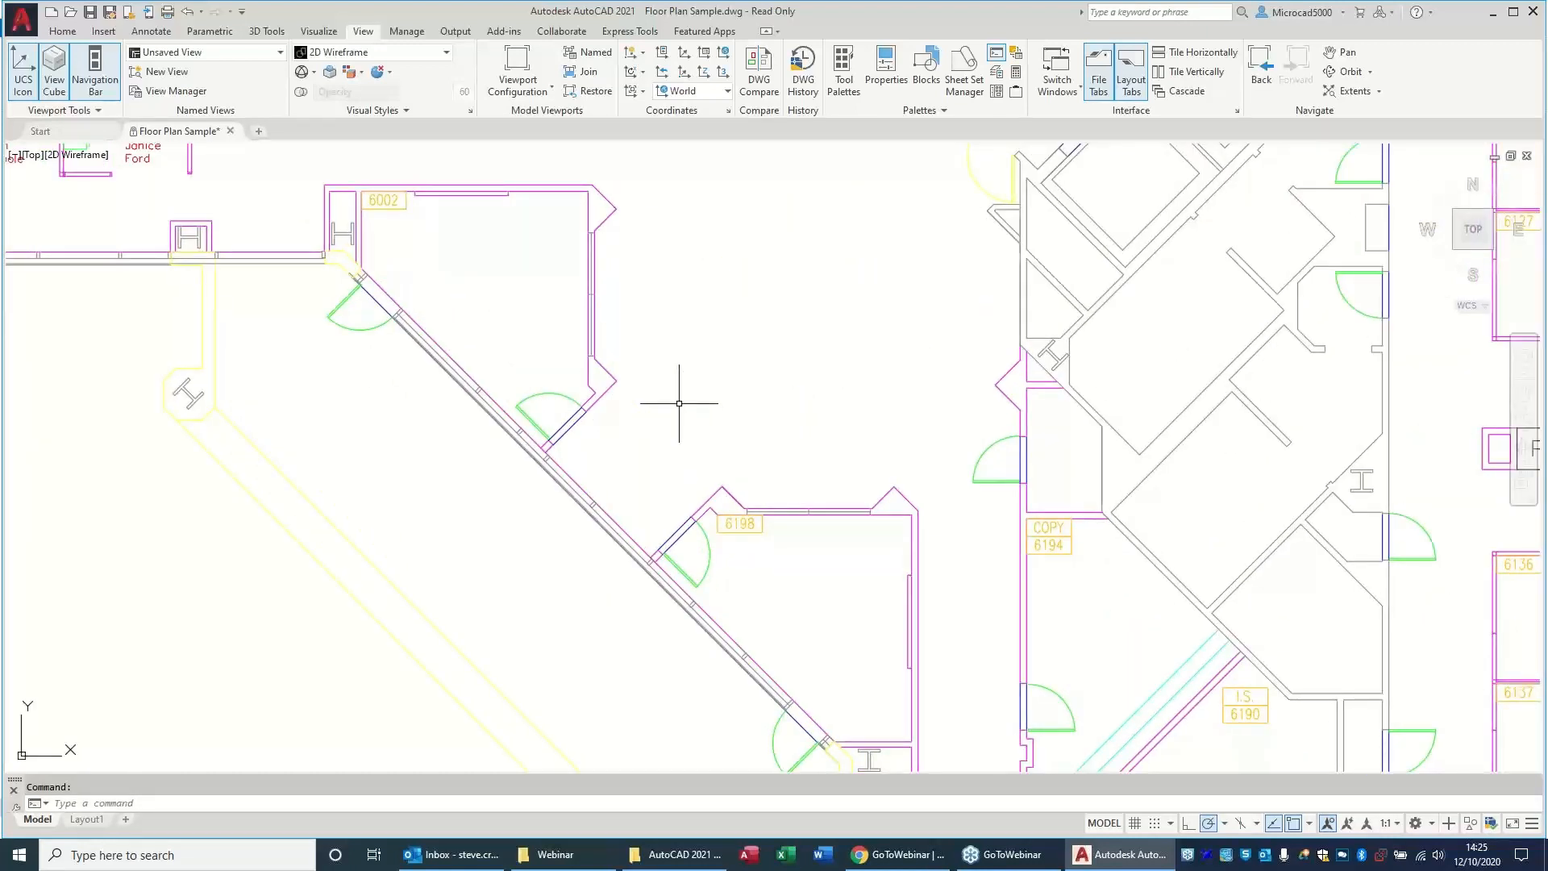
{"action": "type", "text": "di"}
{"action": "key", "text": "Return"}
{"action": "left_click", "coordinate": [617, 379]}
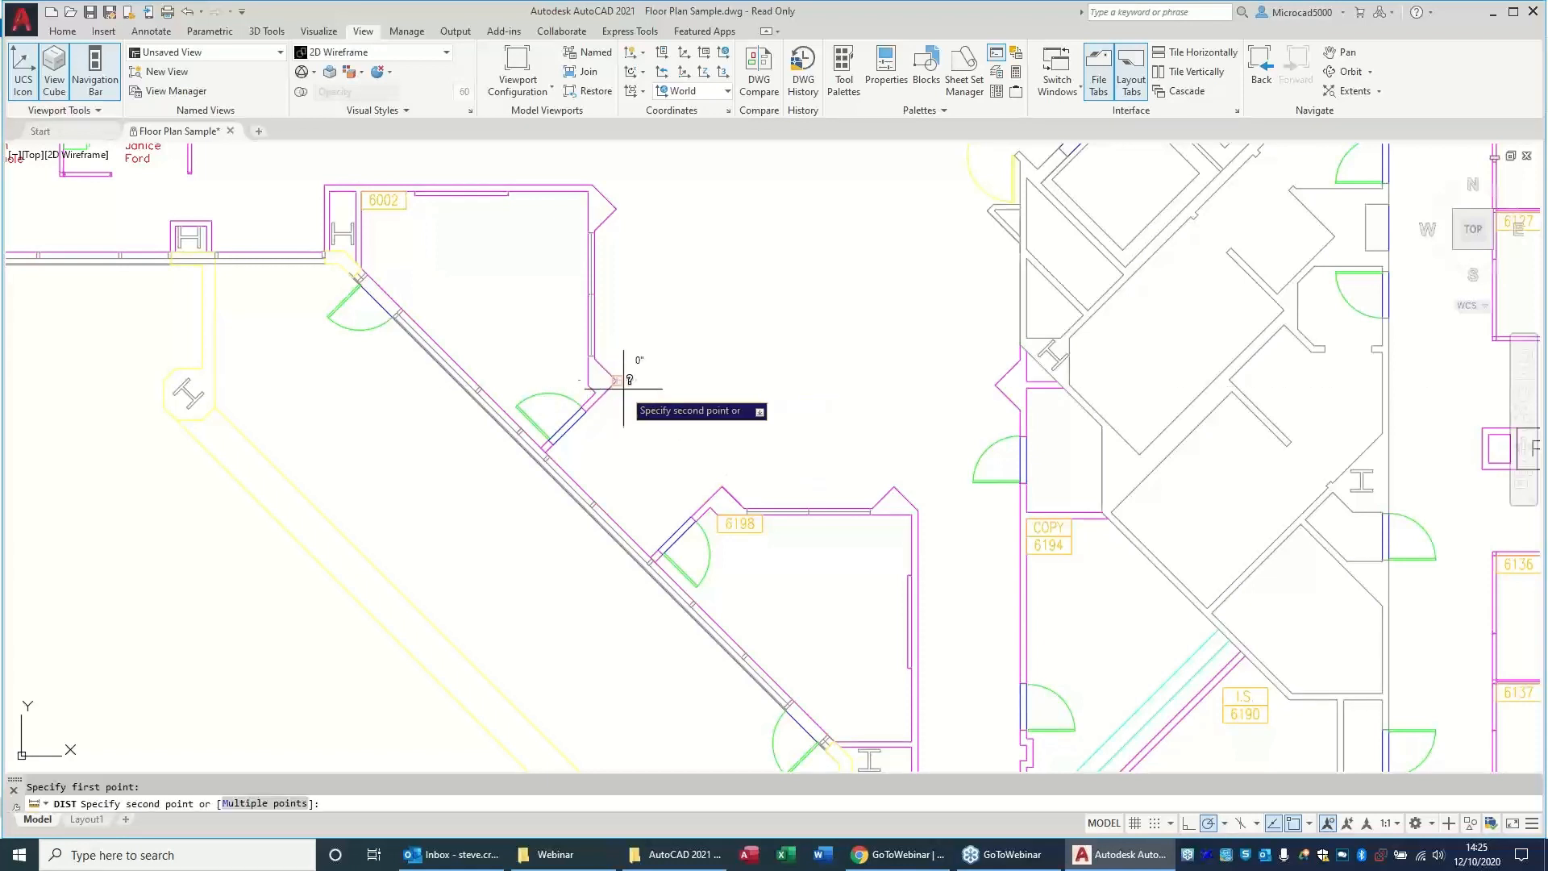
{"action": "left_click", "coordinate": [696, 488]}
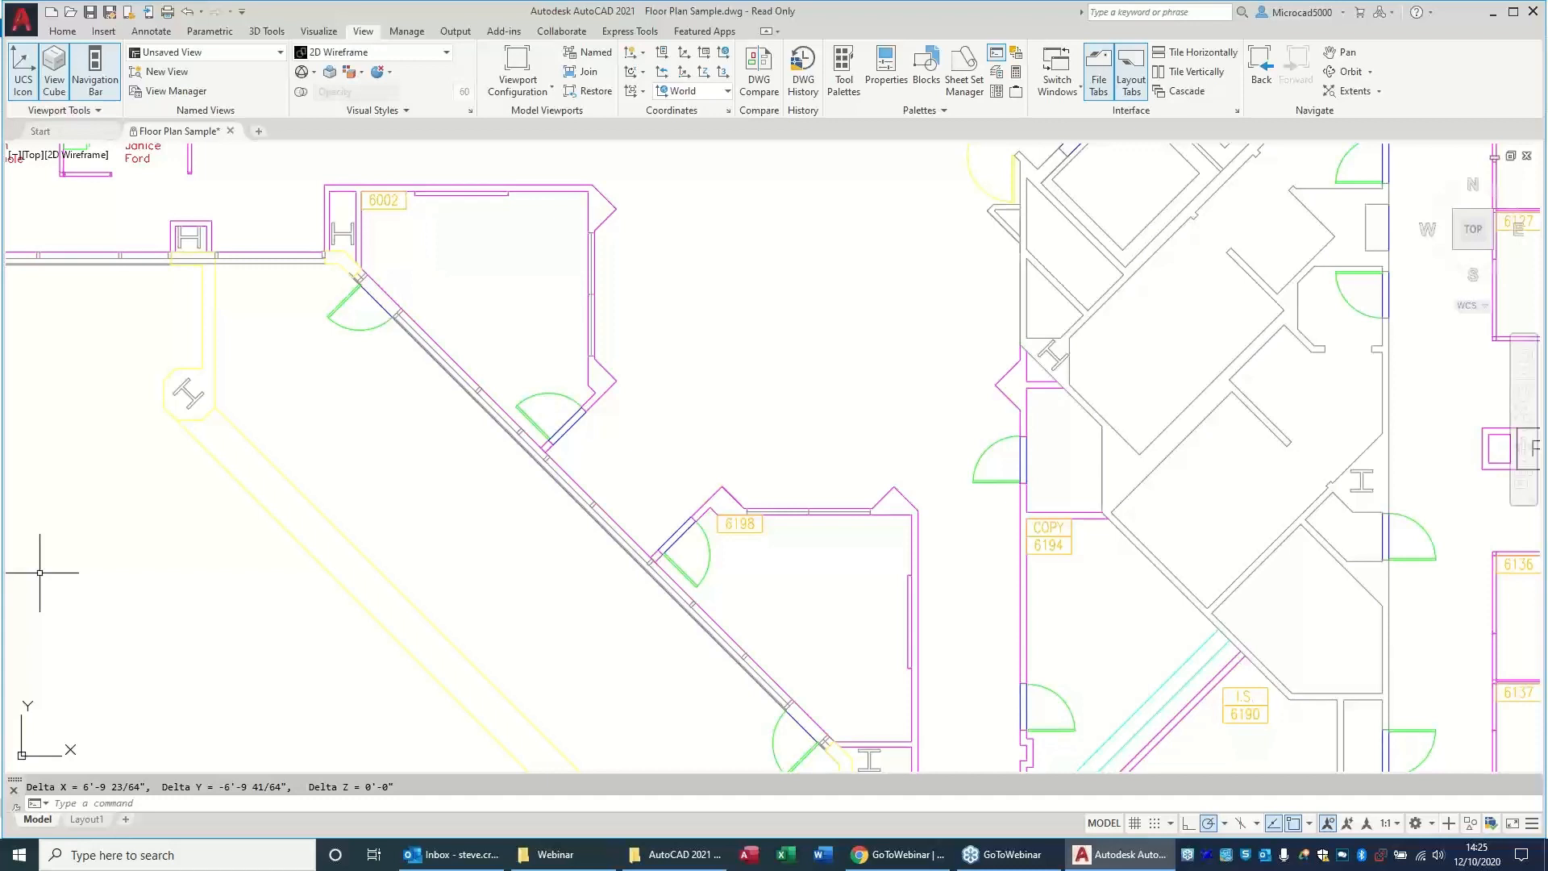
{"action": "key", "text": "F2"}
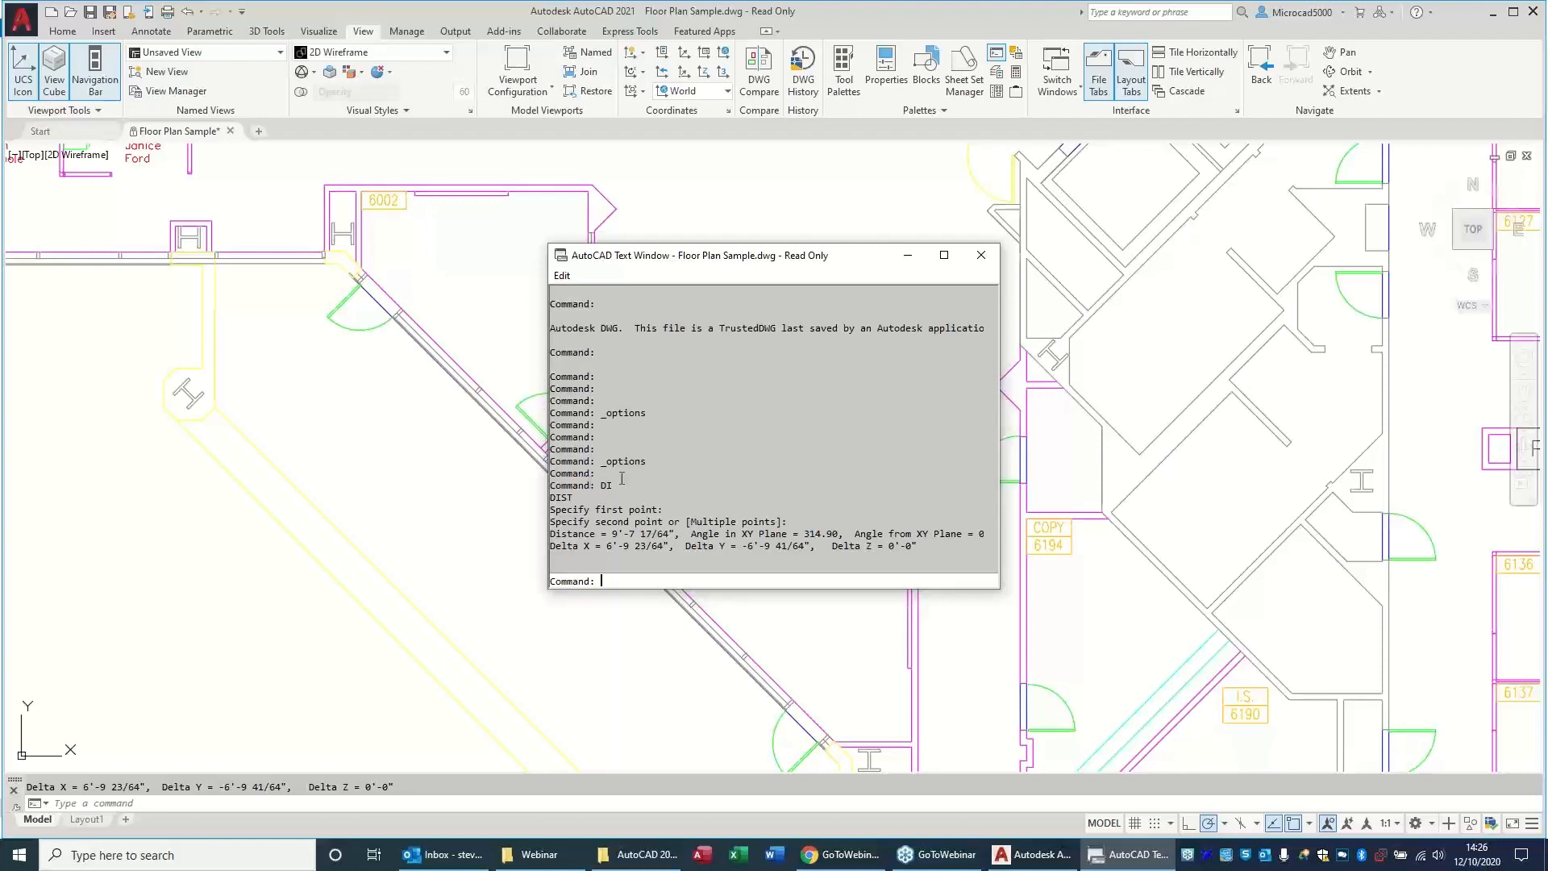
Copy the 'Distance = 9'-7 17/64"' line from the history and paste it as text above room 6198.
{"action": "left_click_drag", "start_coordinate": [675, 533], "coordinate": [551, 534]}
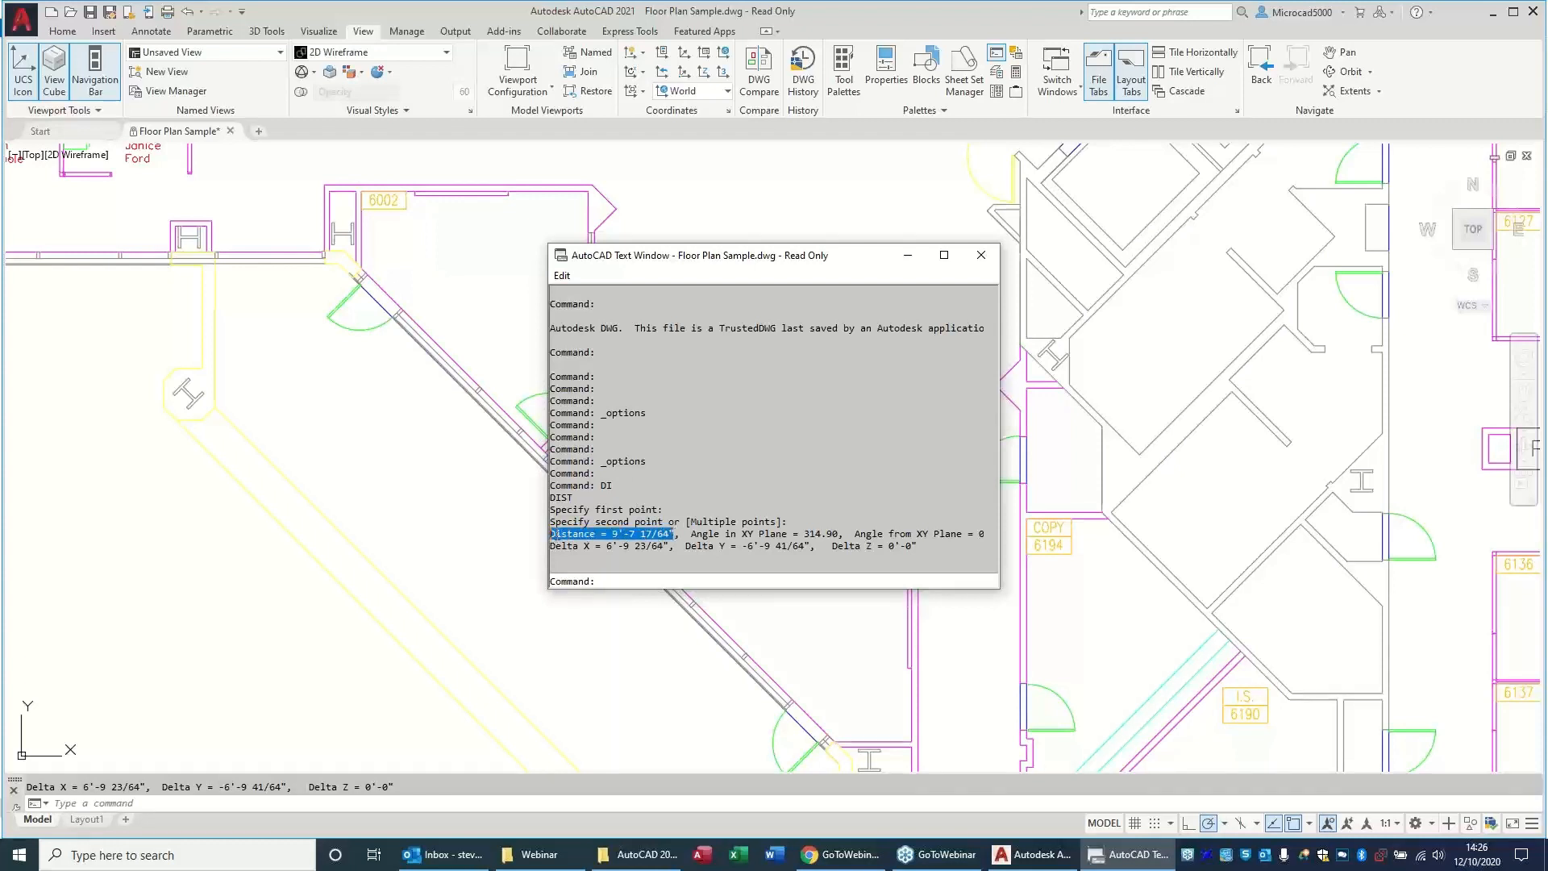
{"action": "left_click", "coordinate": [980, 255]}
{"action": "key", "text": "ctrl+v"}
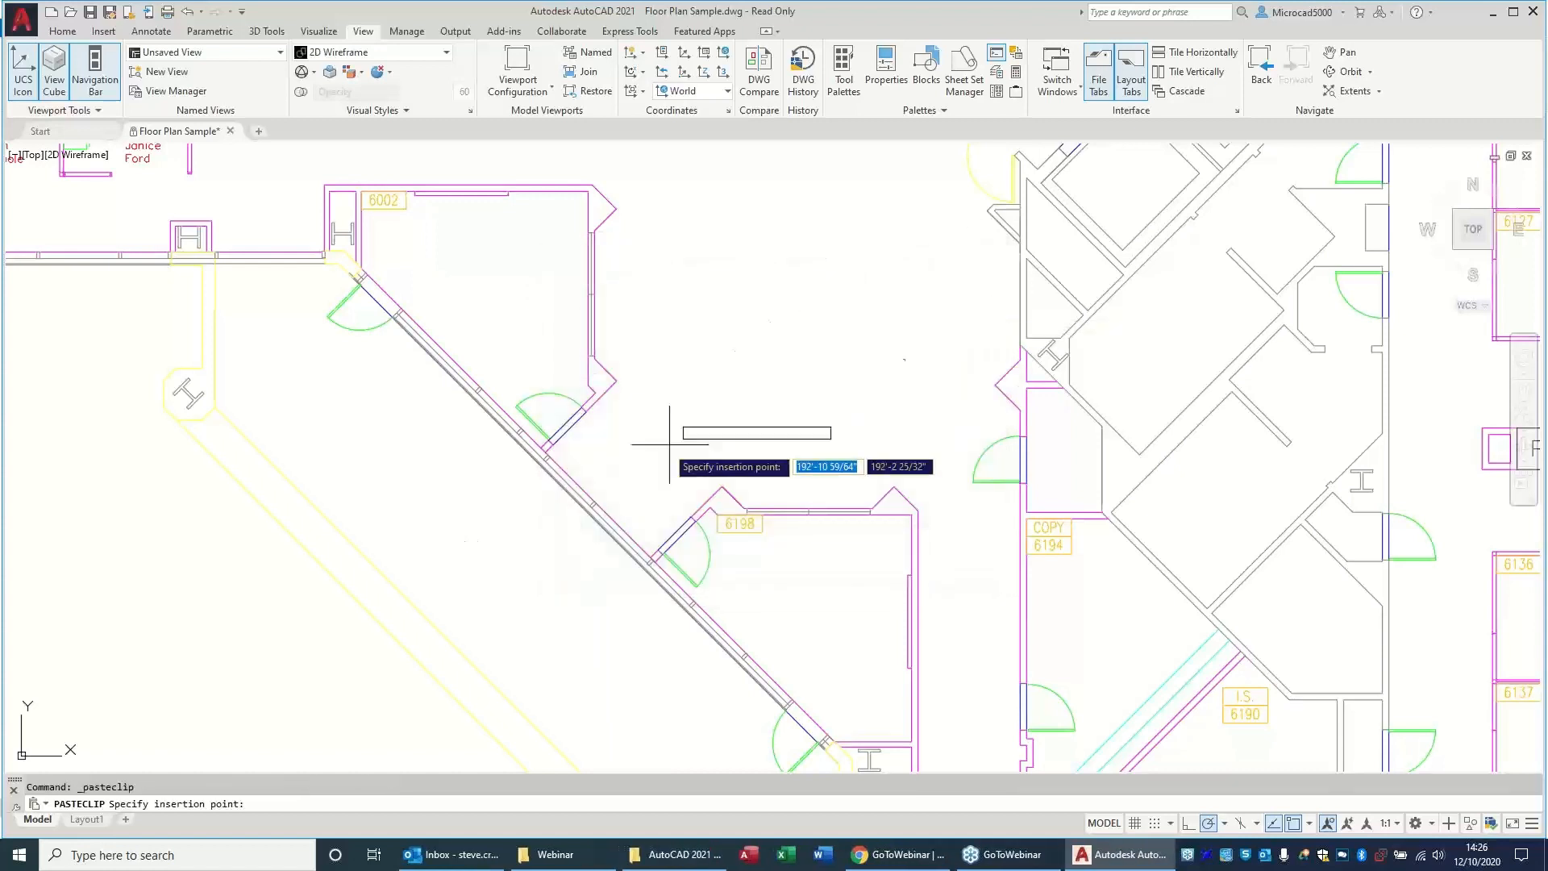
{"action": "scroll", "coordinate": [622, 485], "scroll_direction": "up", "scroll_amount": 6}
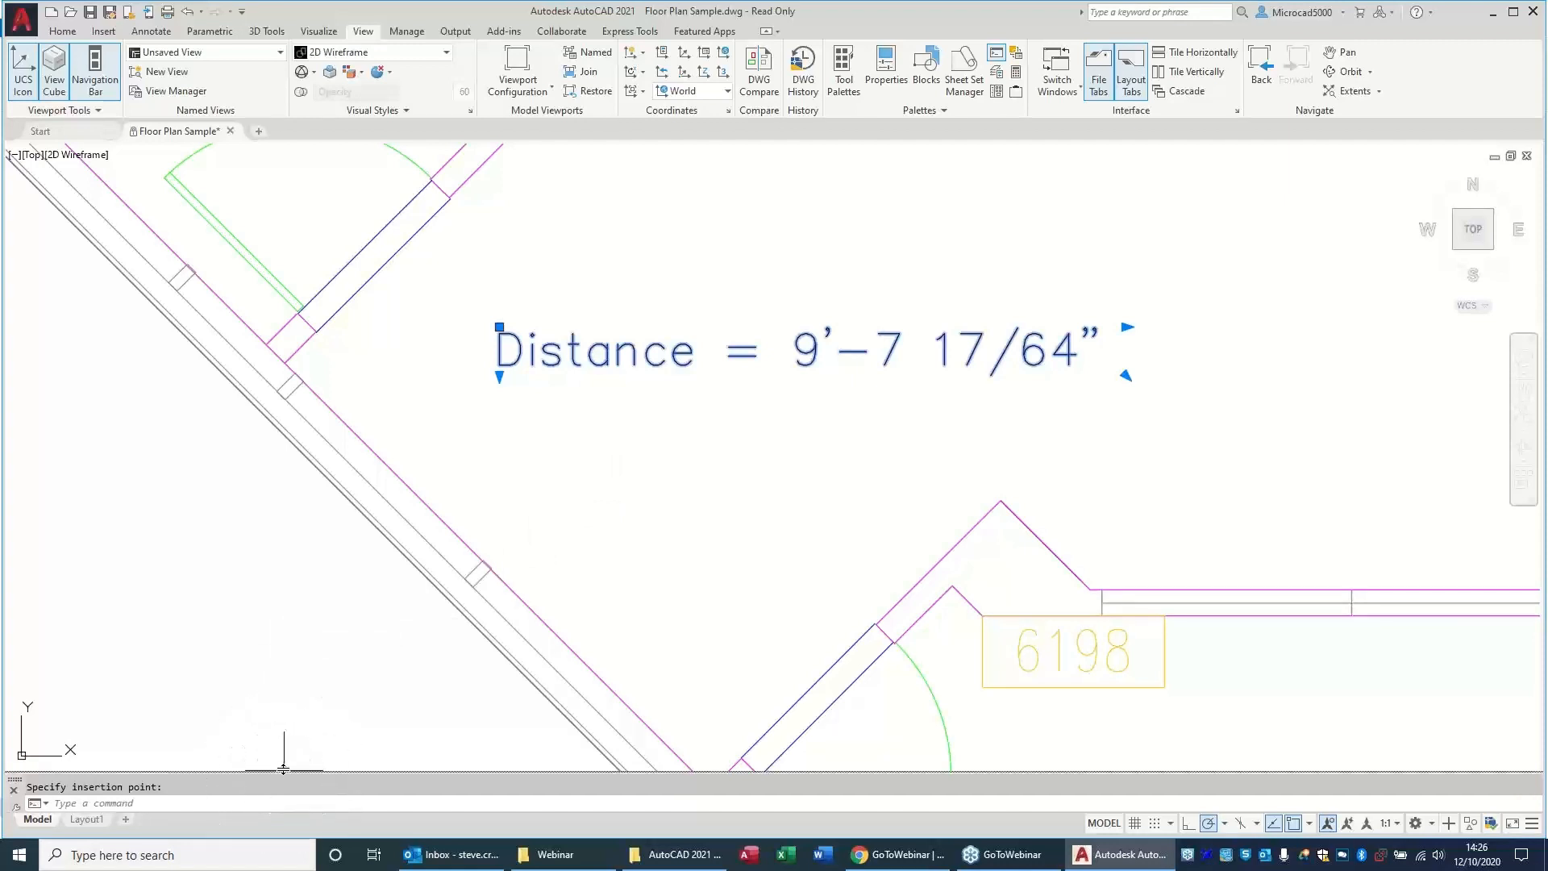
Enlarge the command line to two lines and measure the diagonal near room 6198: 9'-6 25/32" at 314.97°.
{"action": "left_click_drag", "start_coordinate": [283, 769], "coordinate": [279, 759]}
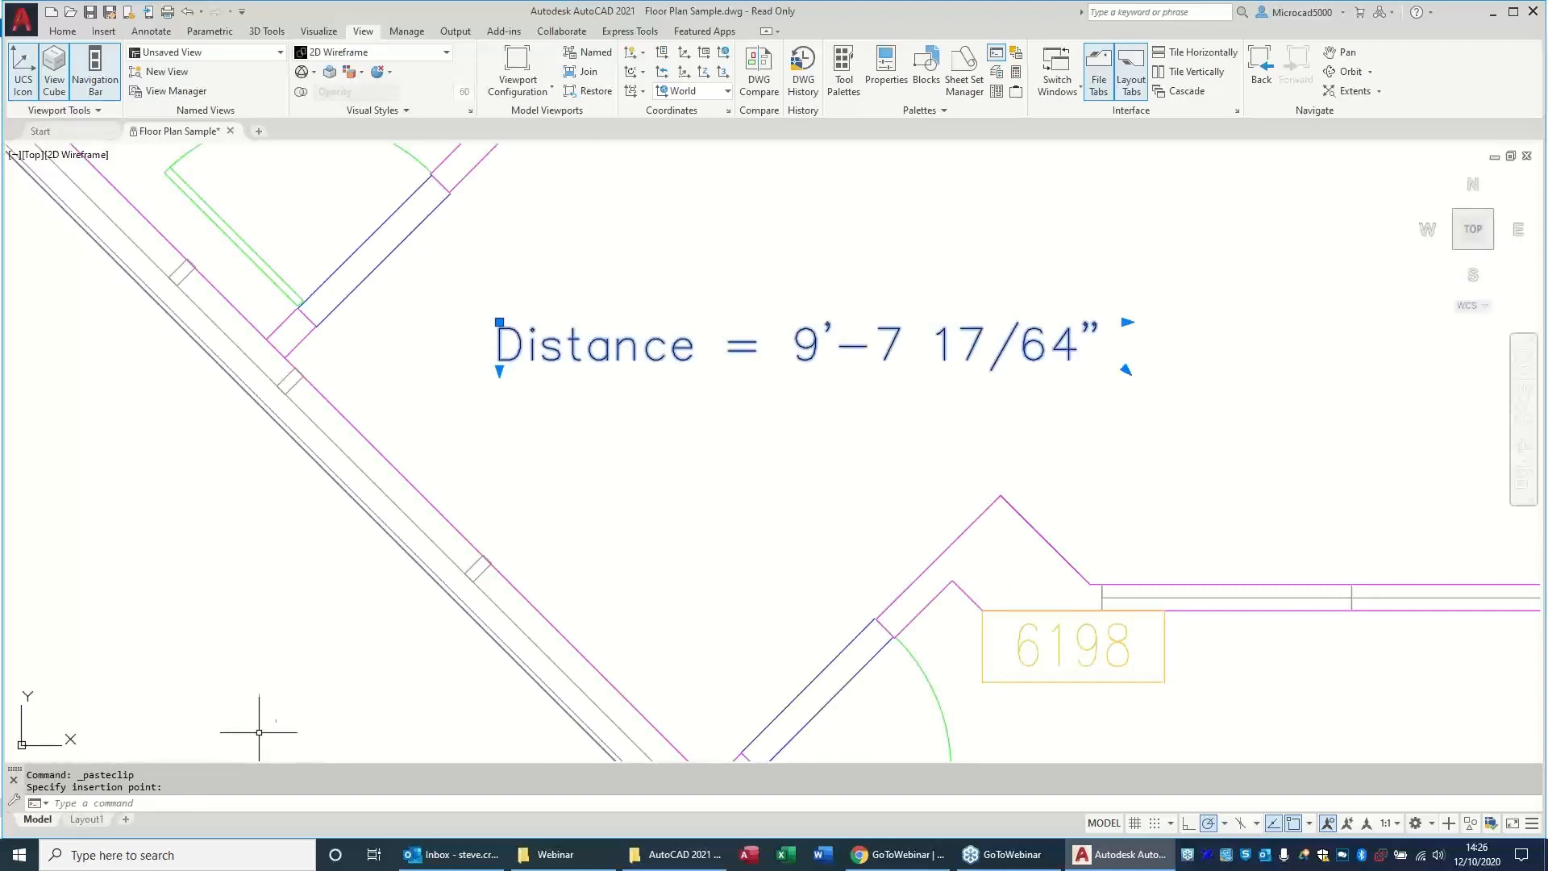
{"action": "type", "text": "DI"}
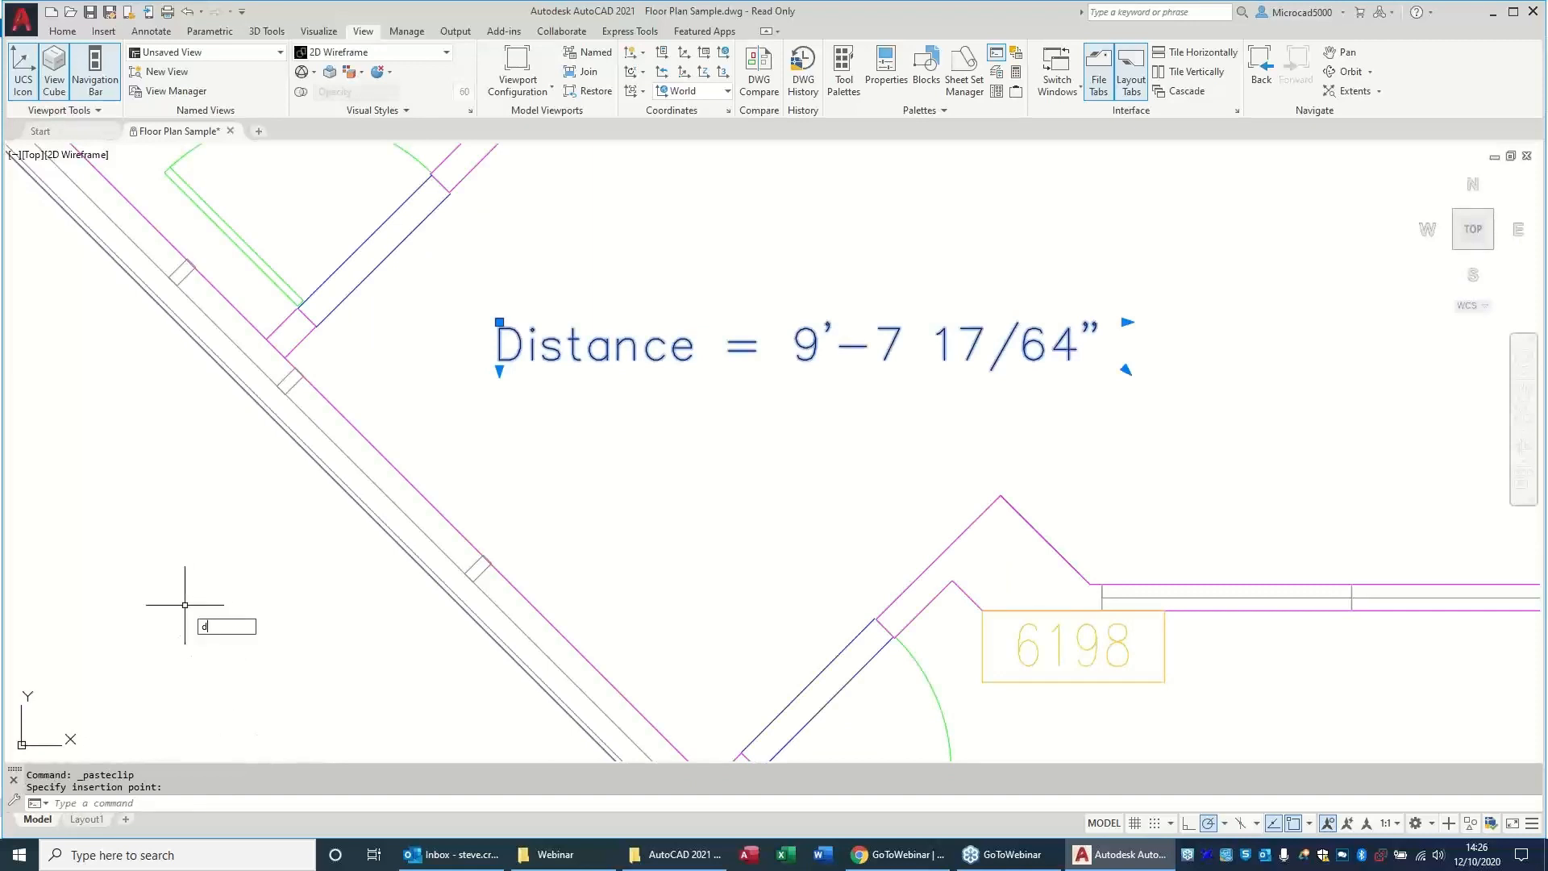
{"action": "key", "text": "Return"}
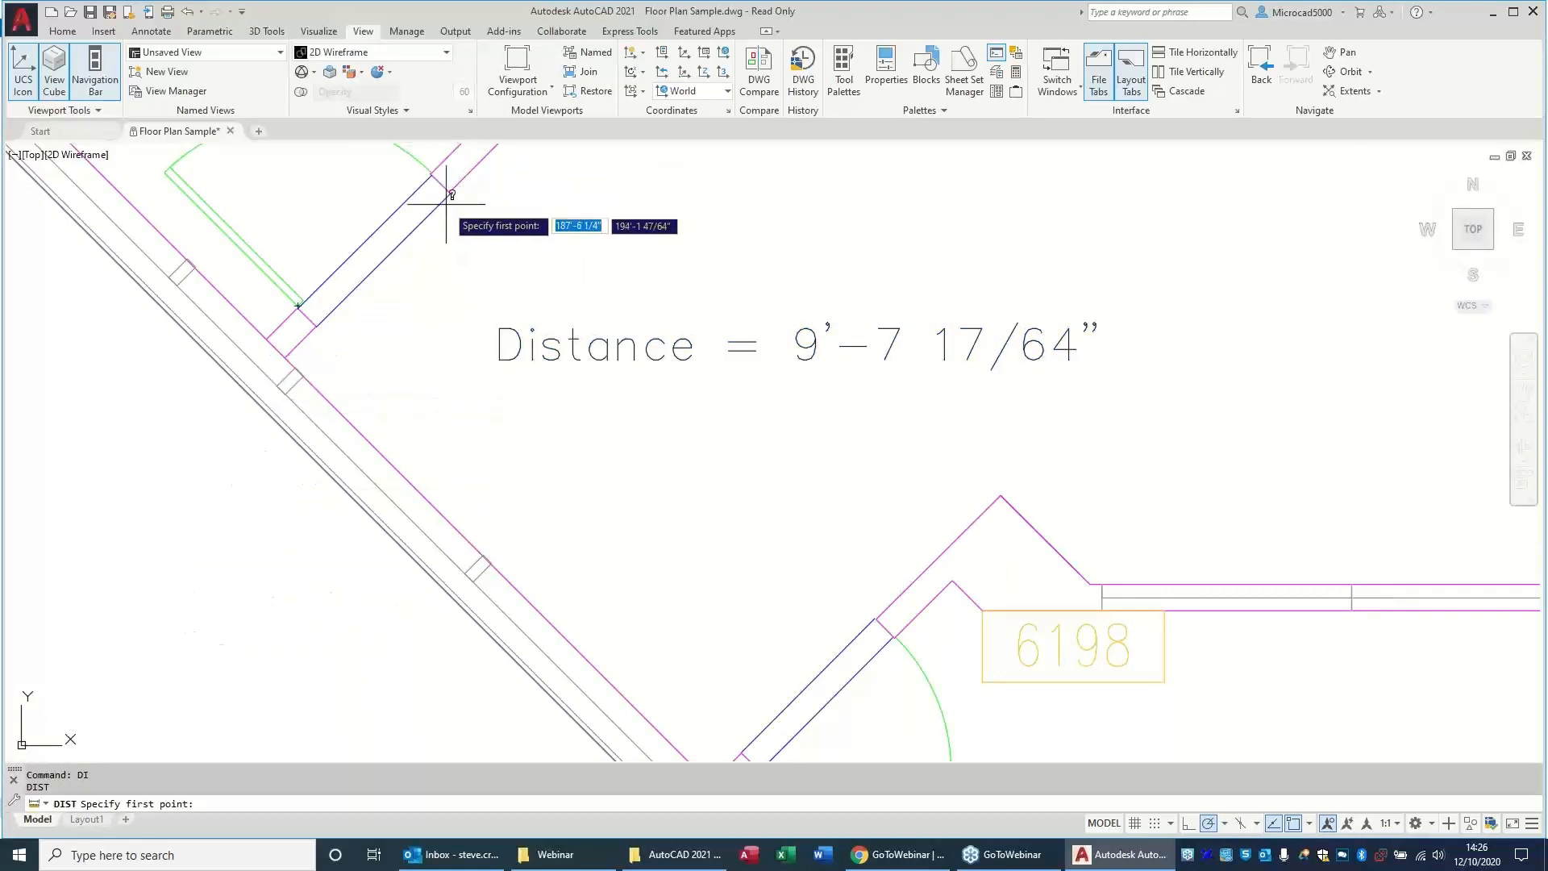
{"action": "left_click", "coordinate": [450, 193]}
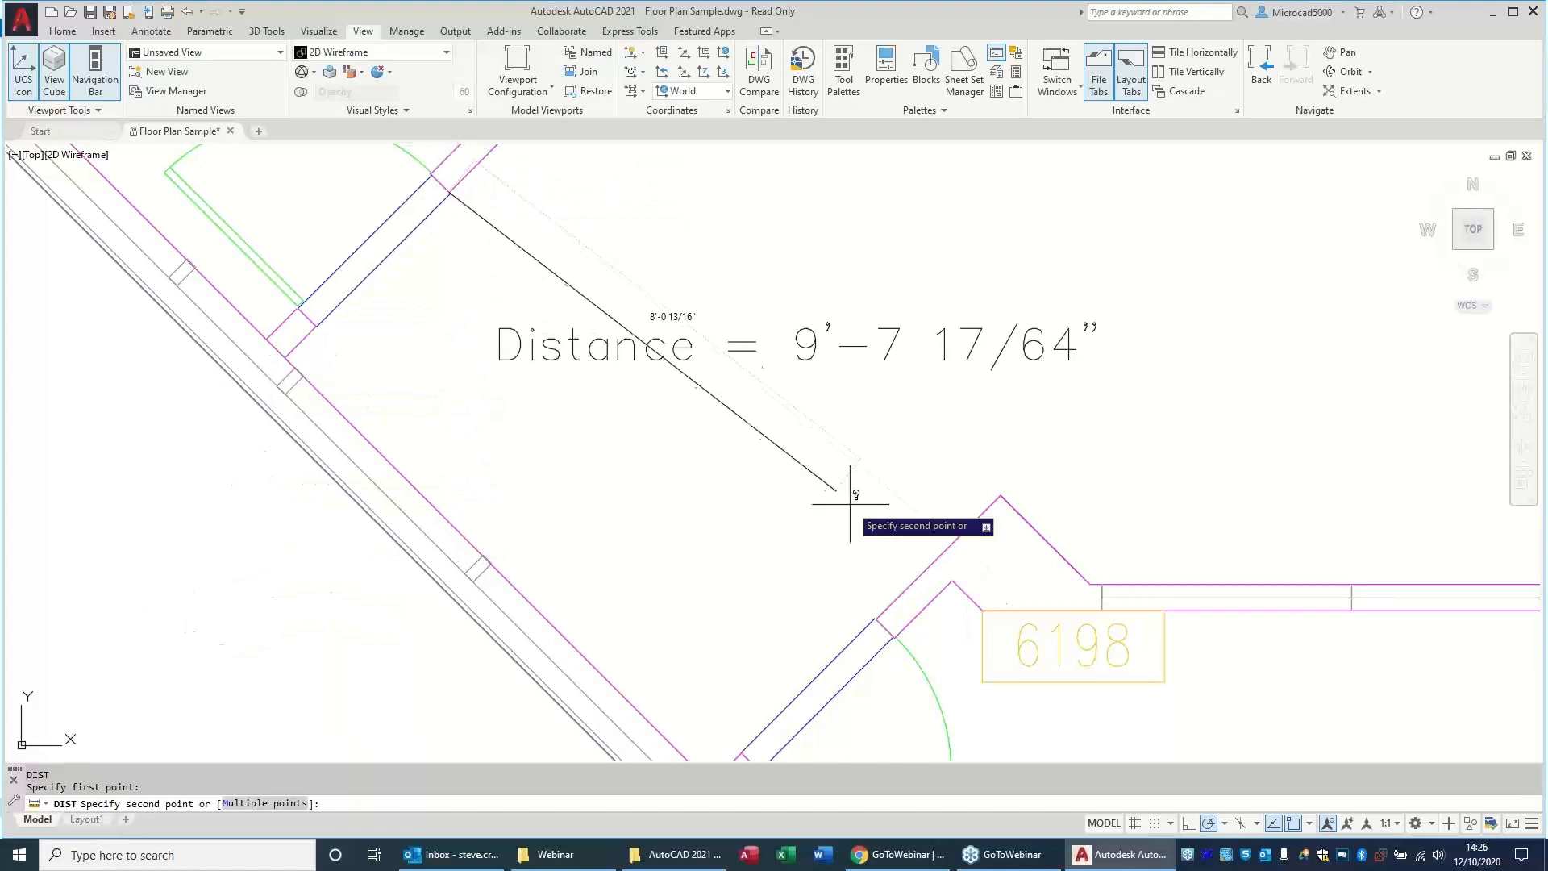
{"action": "left_click", "coordinate": [882, 610]}
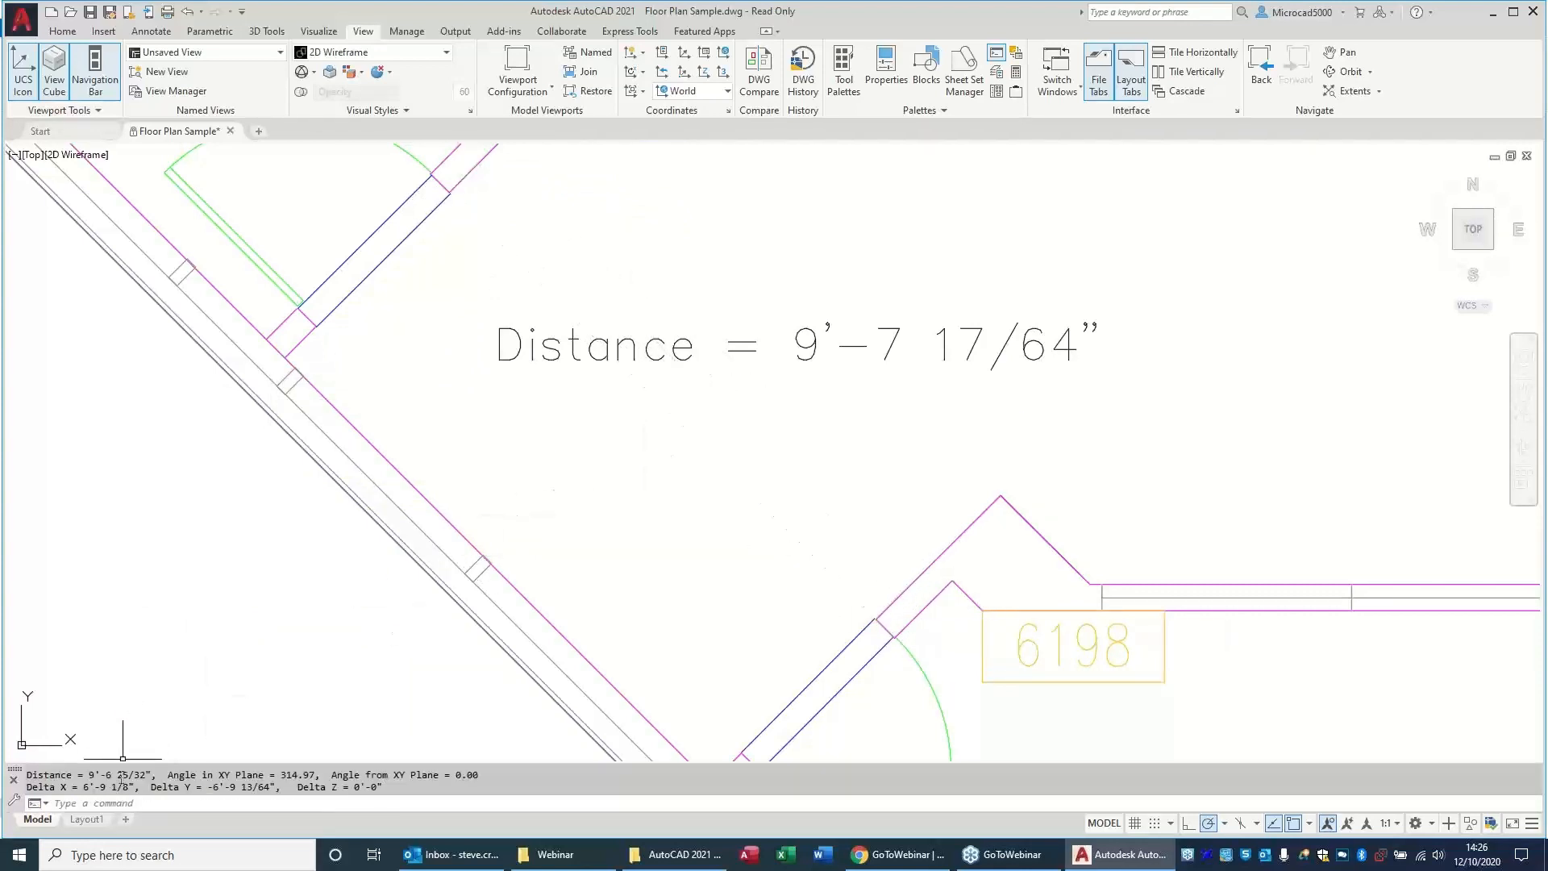
{"action": "key", "text": "ctrl"}
{"action": "key", "text": "ctrl"}
{"action": "key", "text": "ctrl"}
{"action": "key", "text": "ctrl"}
Show coordinates, units and every unchecked drafting toggle, such as Dynamic Input and LineWeight, in the status bar.
{"action": "key", "text": "ctrl"}
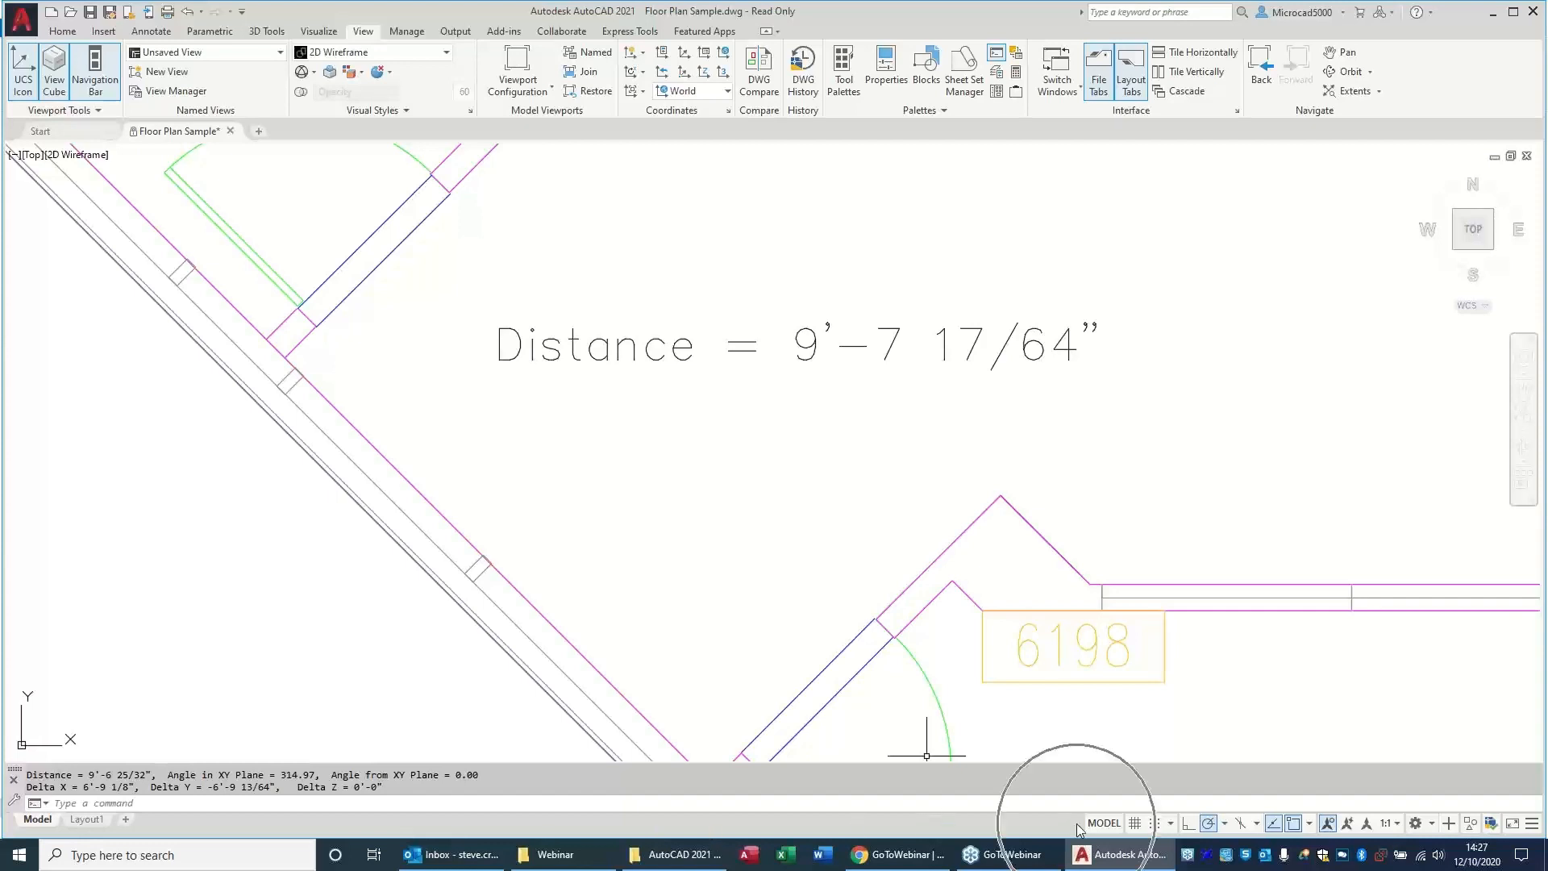
{"action": "key", "text": "ctrl"}
{"action": "key", "text": "ctrl"}
{"action": "key", "text": "ctrl"}
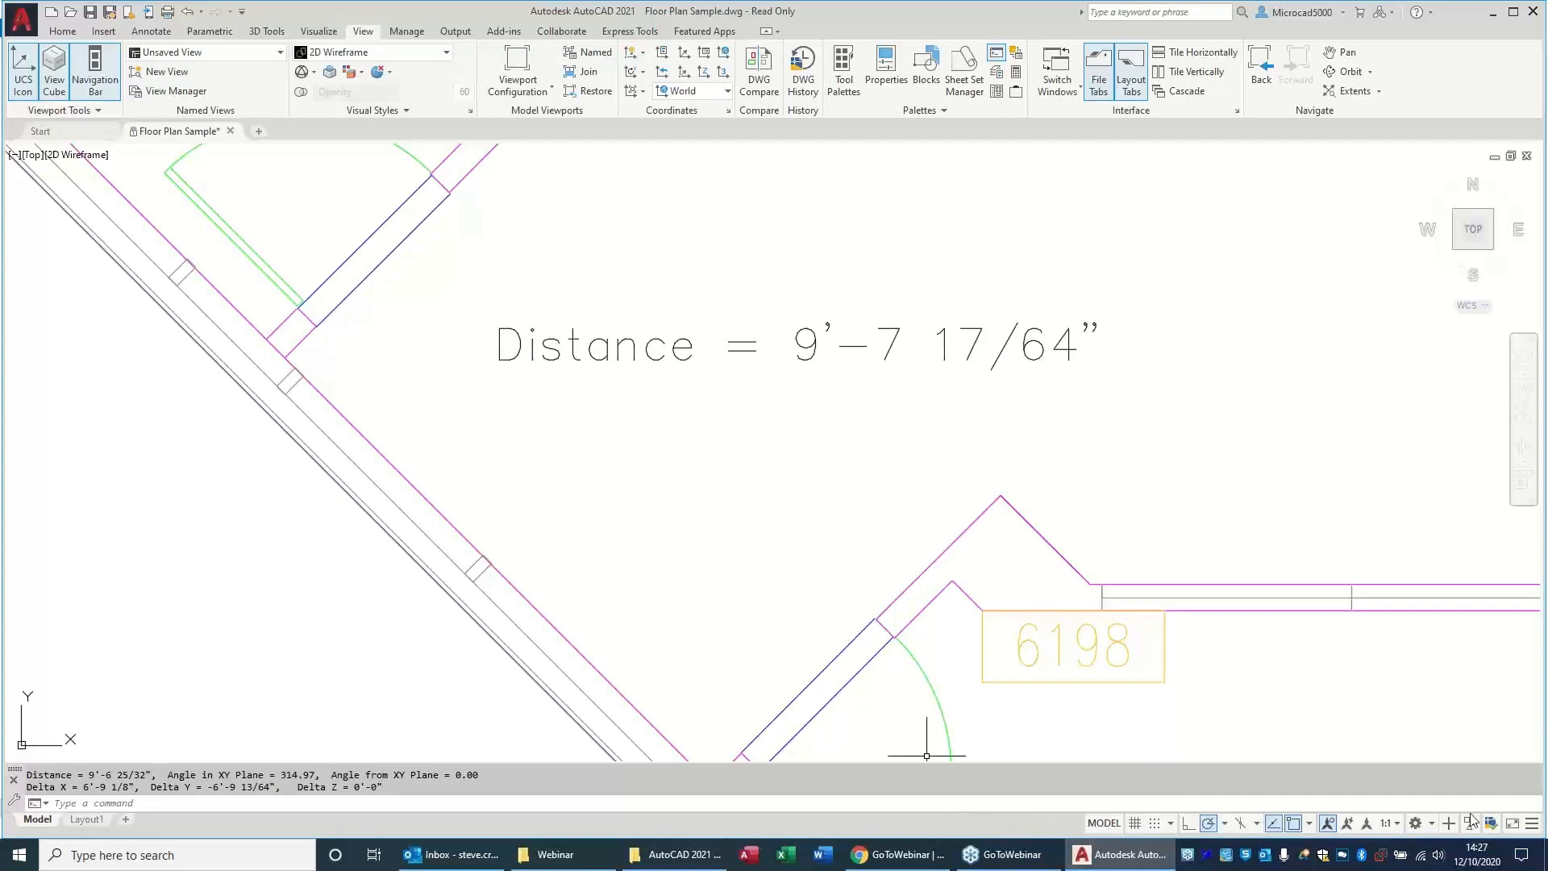
{"action": "key", "text": "ctrl"}
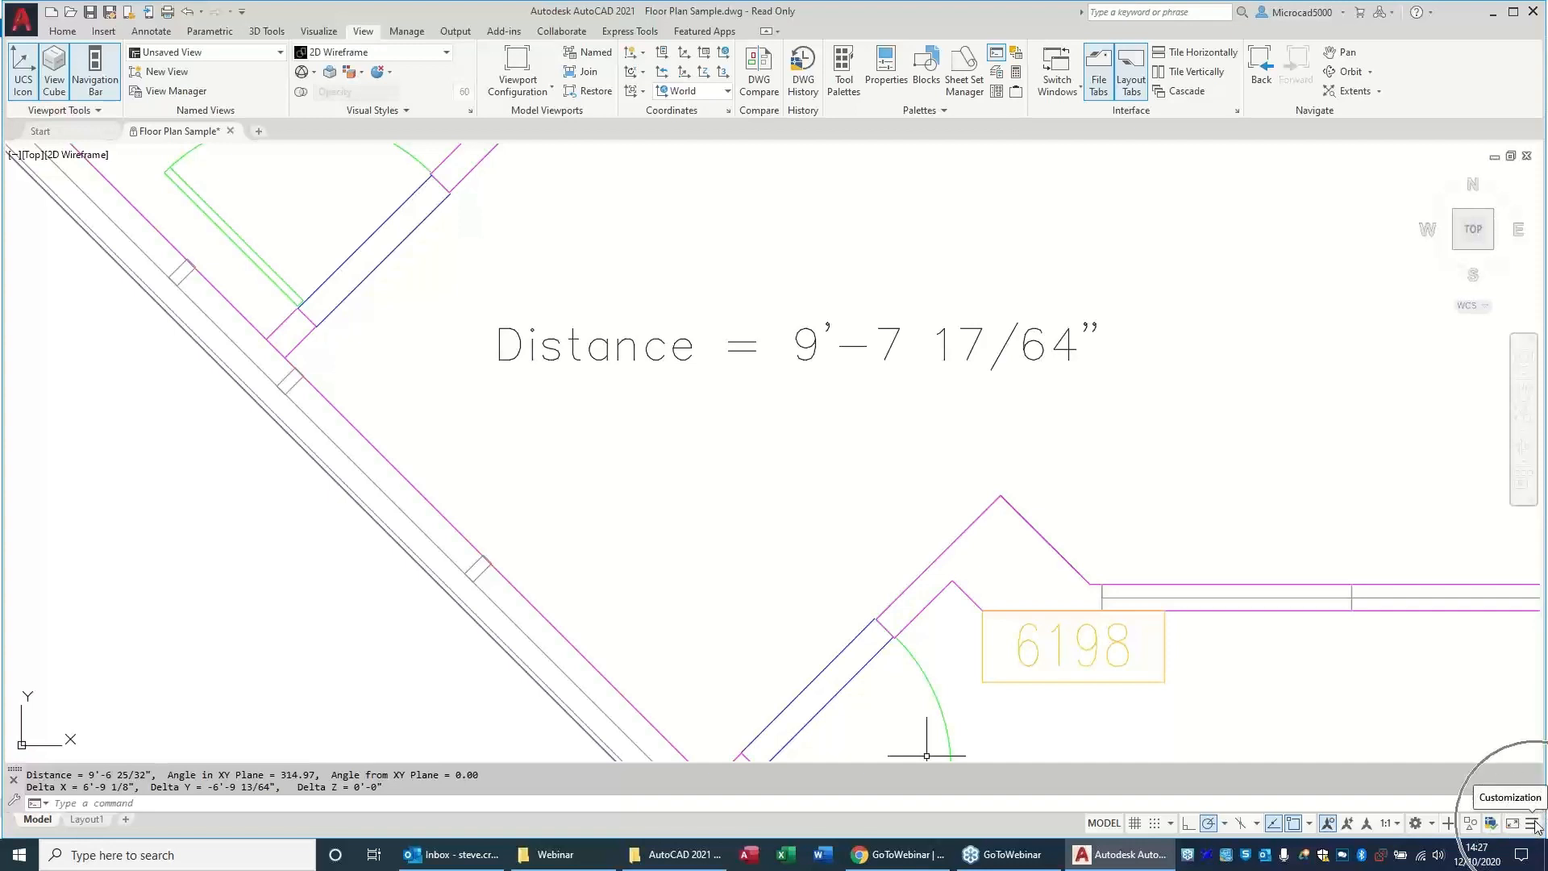
{"action": "left_click", "coordinate": [1534, 826]}
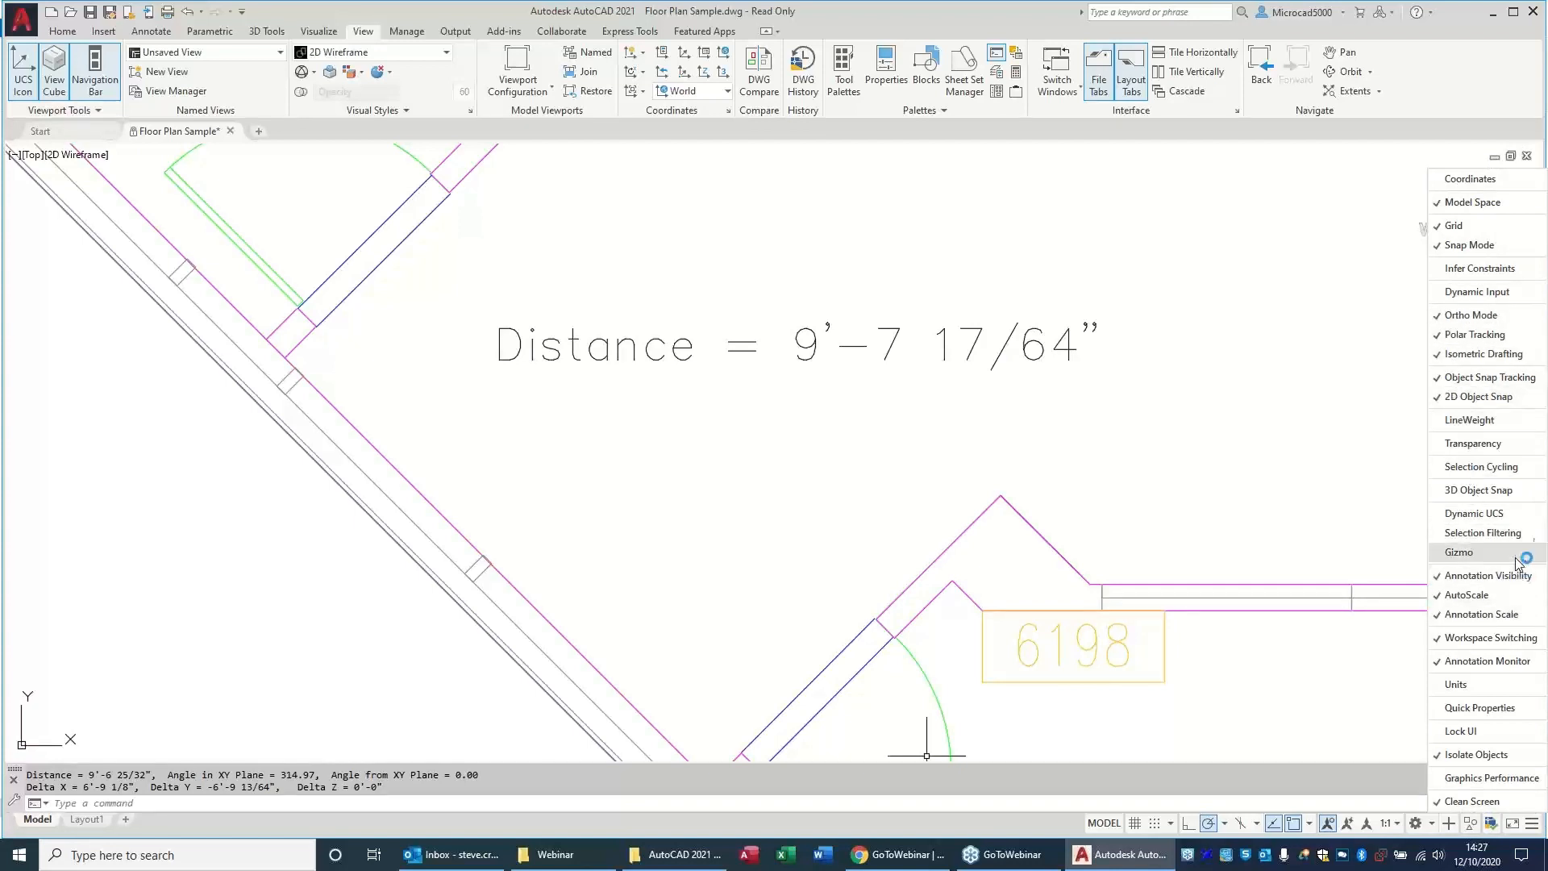
{"action": "left_click", "coordinate": [1452, 179]}
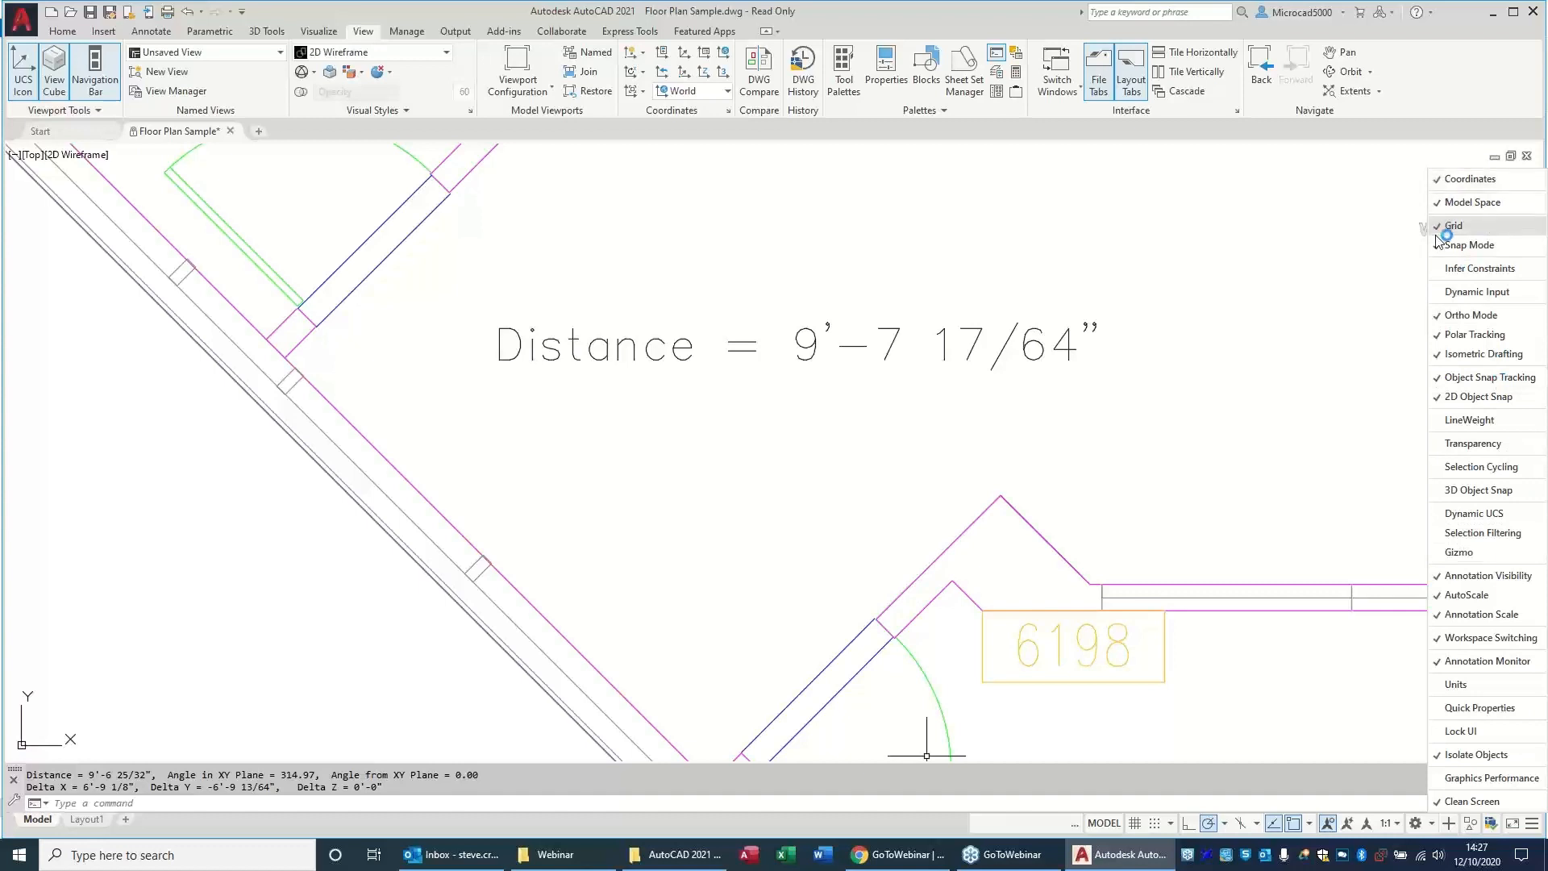
{"action": "left_click", "coordinate": [1447, 268]}
{"action": "left_click", "coordinate": [1447, 291]}
{"action": "left_click", "coordinate": [1449, 420]}
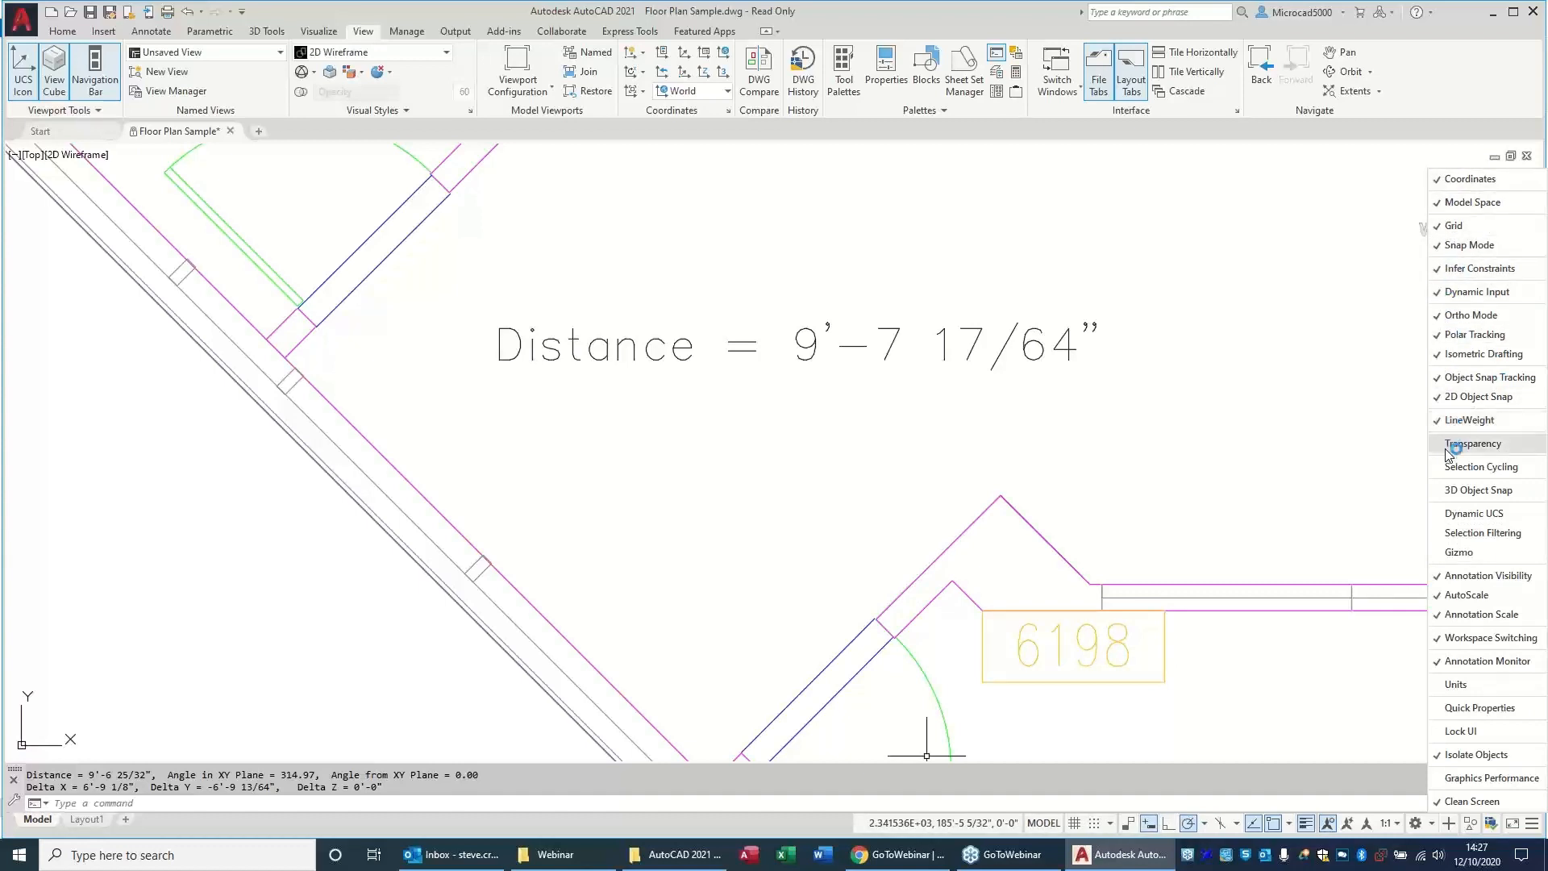
{"action": "left_click", "coordinate": [1451, 446]}
{"action": "left_click", "coordinate": [1449, 468]}
{"action": "left_click", "coordinate": [1448, 490]}
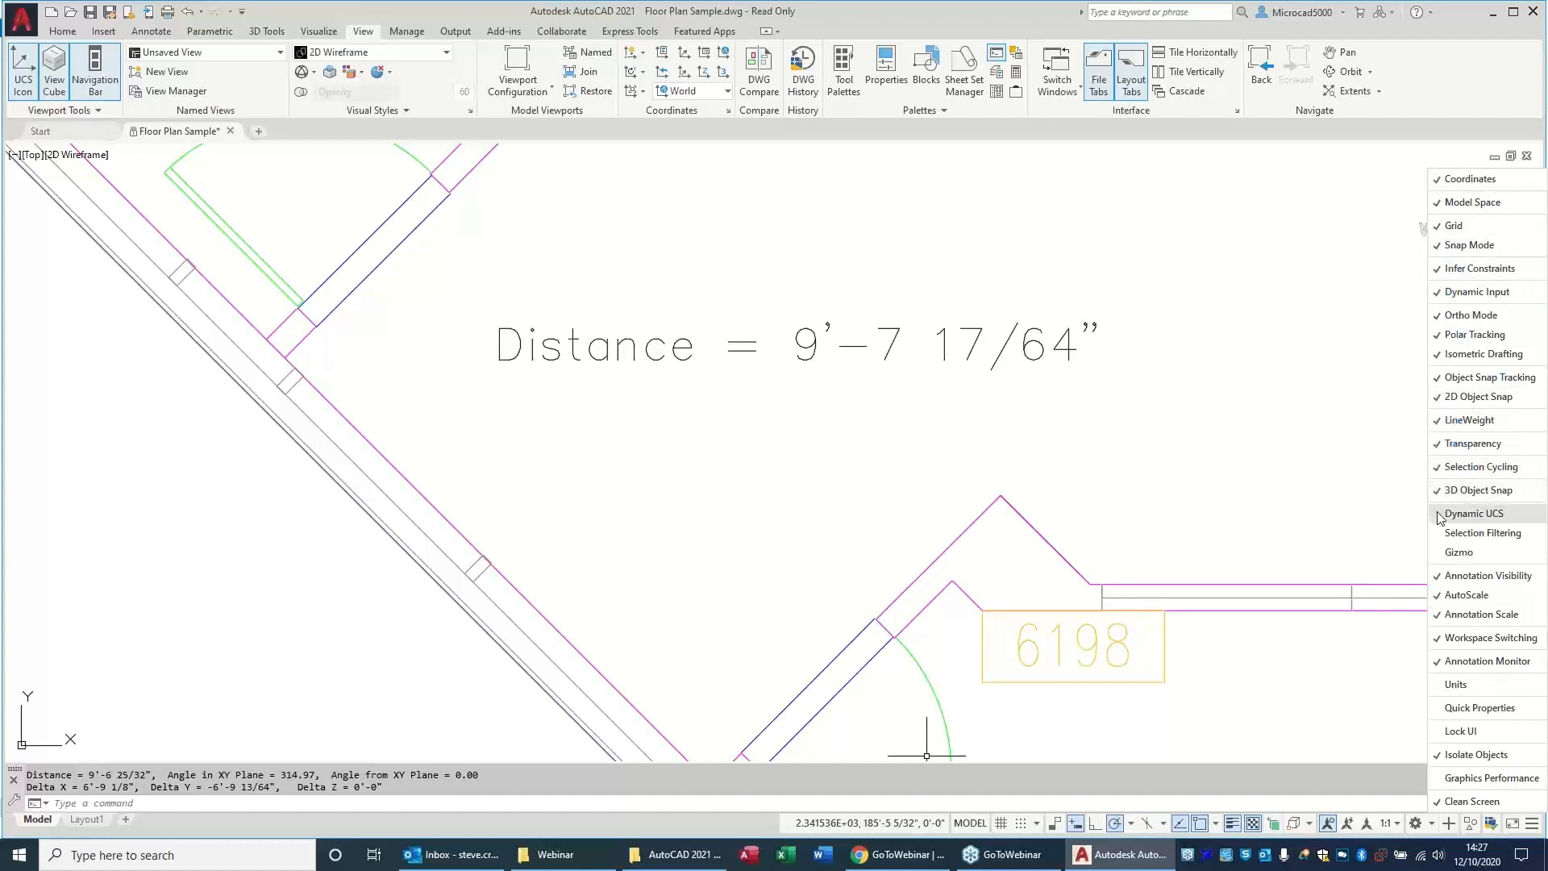
{"action": "left_click", "coordinate": [1442, 515]}
{"action": "left_click", "coordinate": [1443, 533]}
{"action": "left_click", "coordinate": [1443, 552]}
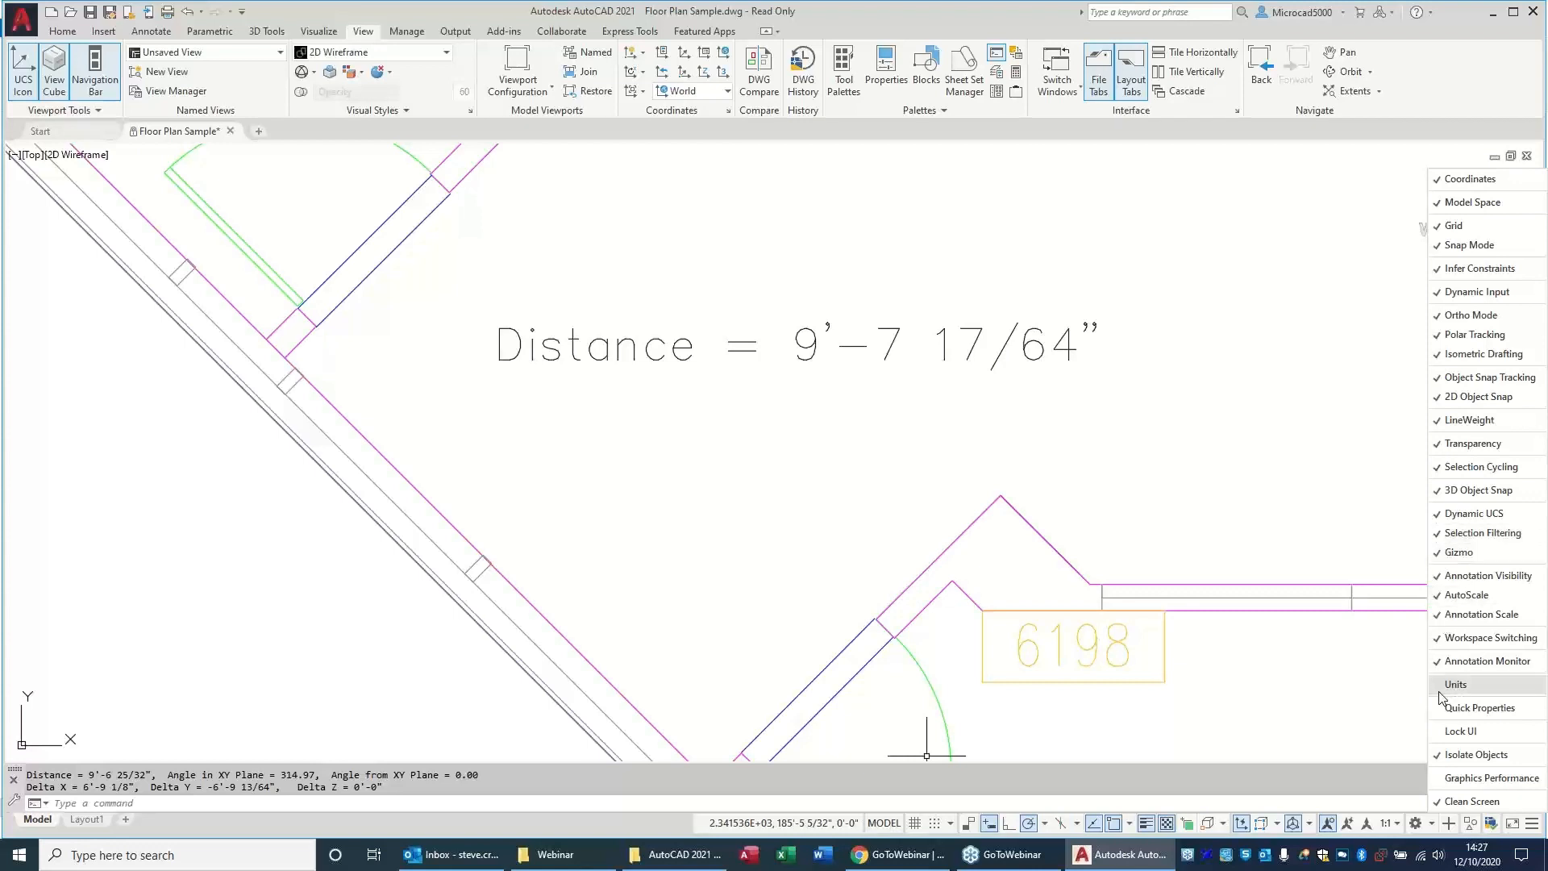
{"action": "left_click", "coordinate": [1442, 685]}
{"action": "left_click", "coordinate": [1443, 708]}
{"action": "left_click", "coordinate": [1443, 731]}
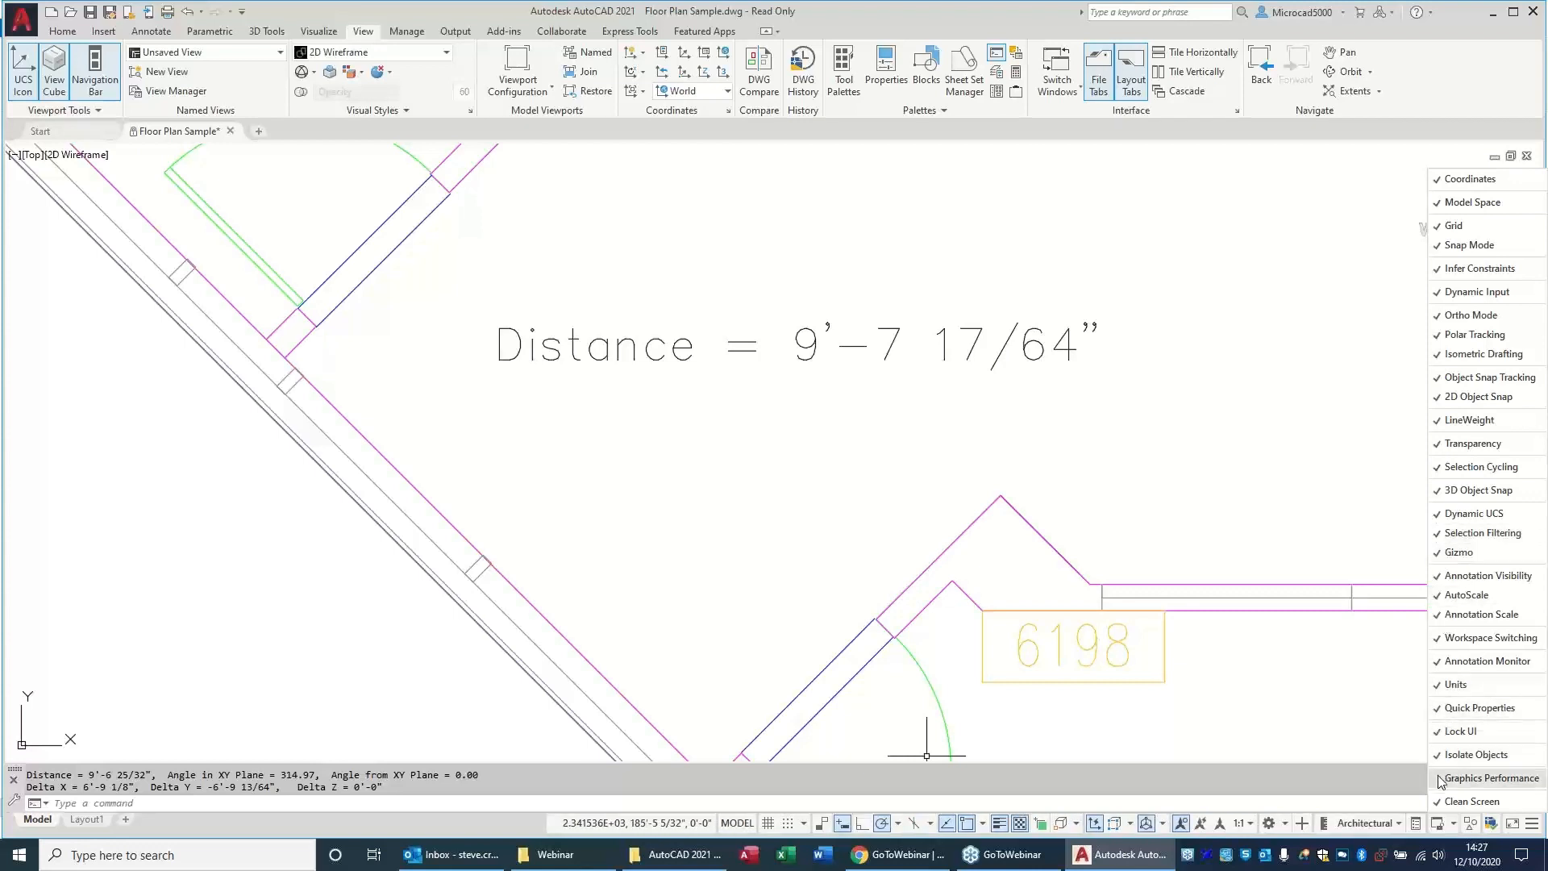
{"action": "left_click", "coordinate": [1441, 779]}
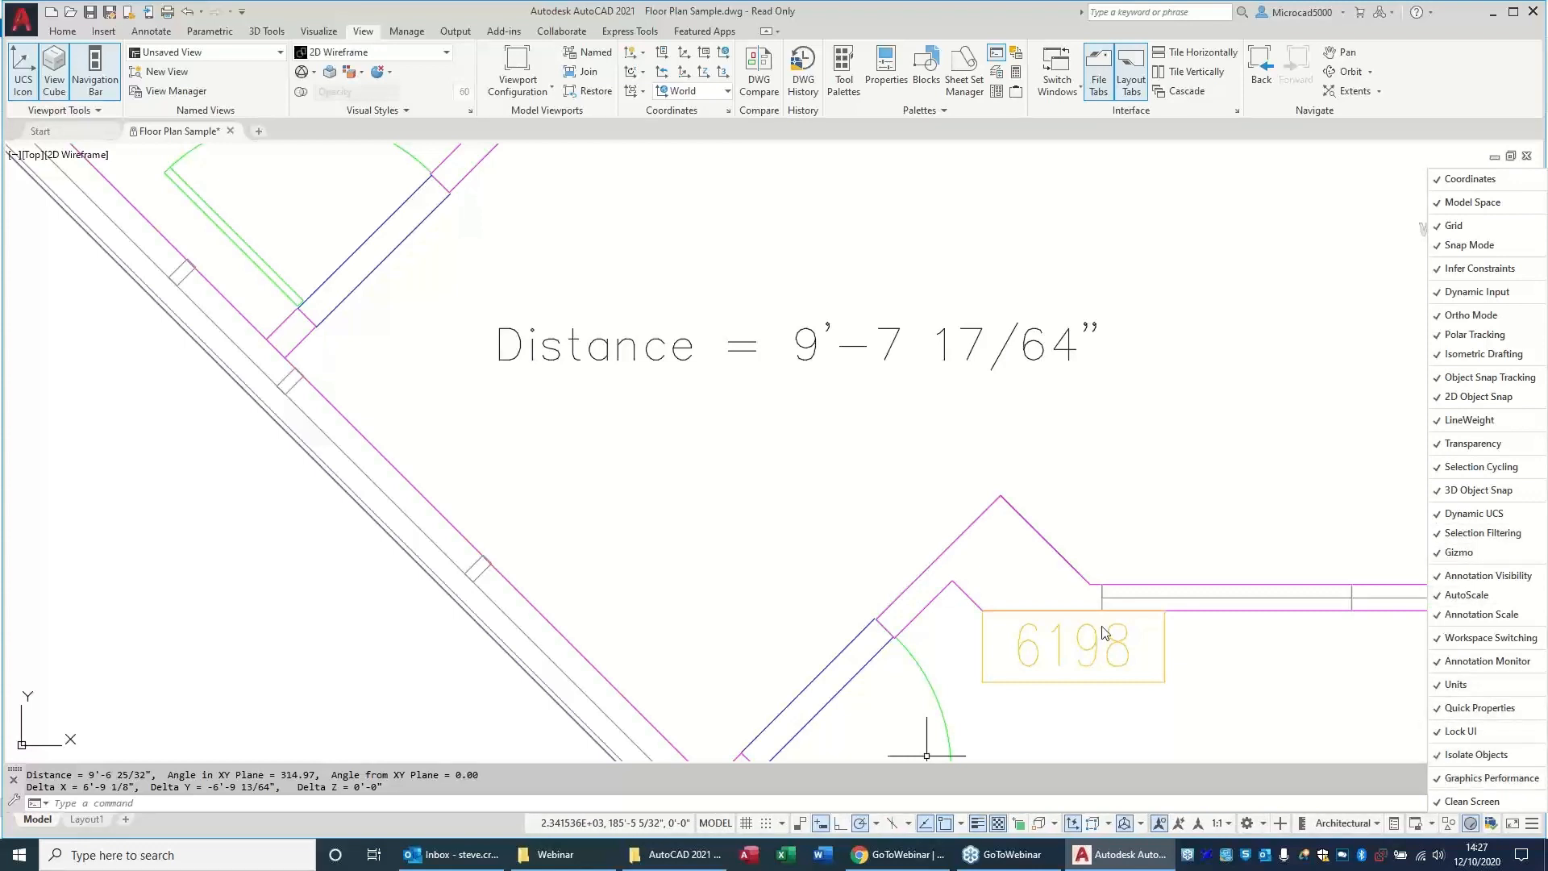
{"action": "left_click", "coordinate": [822, 826]}
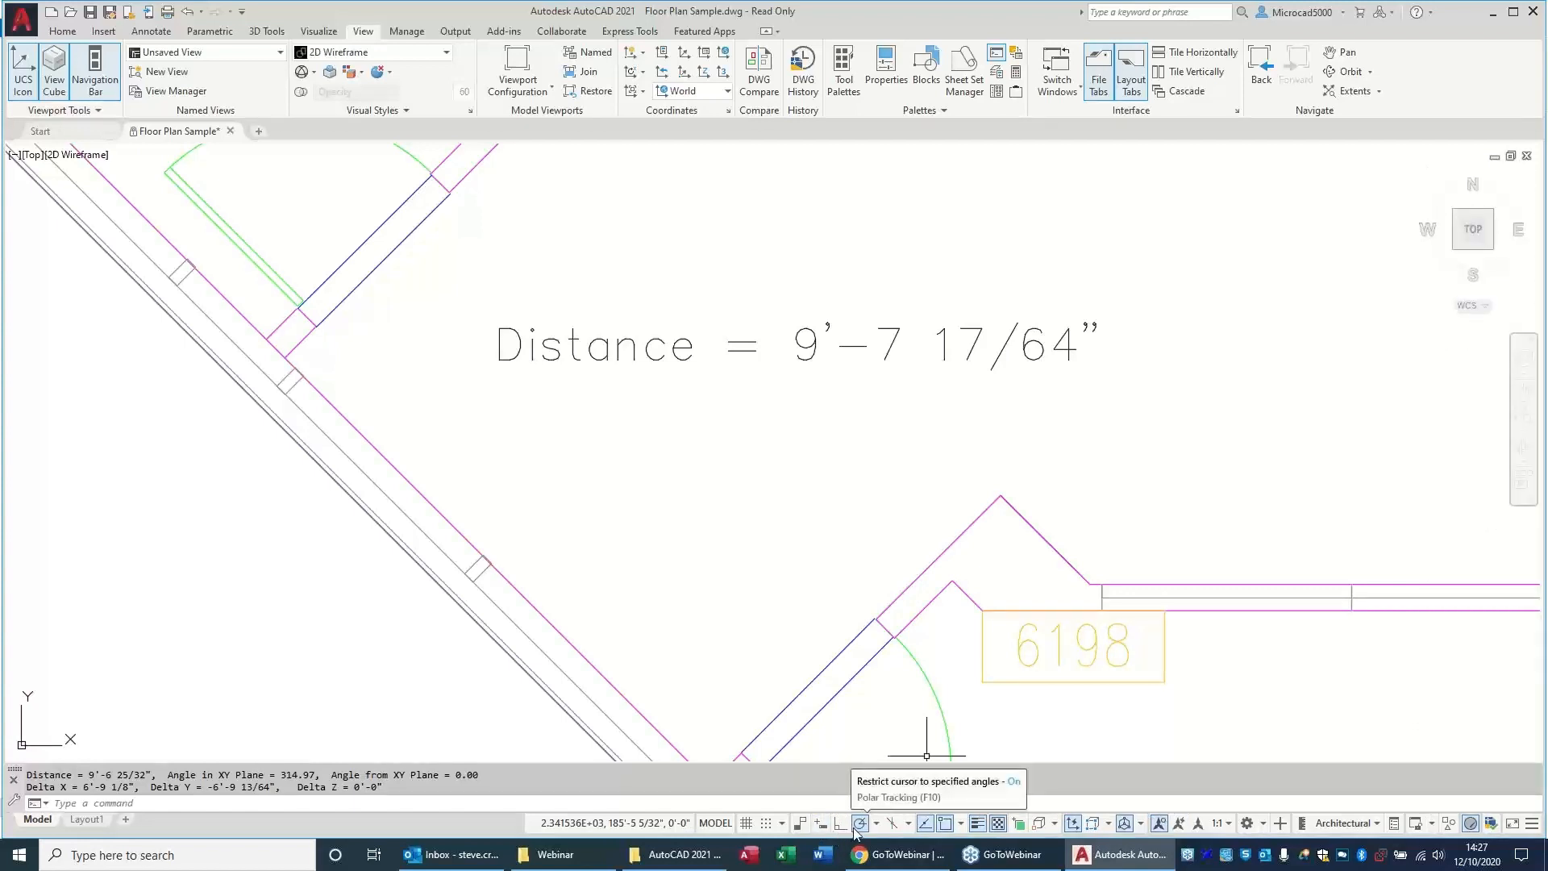
Turn off polar tracking, object snap tracking, object snaps, Dynamic UCS and annotation visibility, and toggle lineweight.
{"action": "left_click", "coordinate": [860, 823]}
{"action": "left_click", "coordinate": [925, 822]}
{"action": "left_click", "coordinate": [945, 822]}
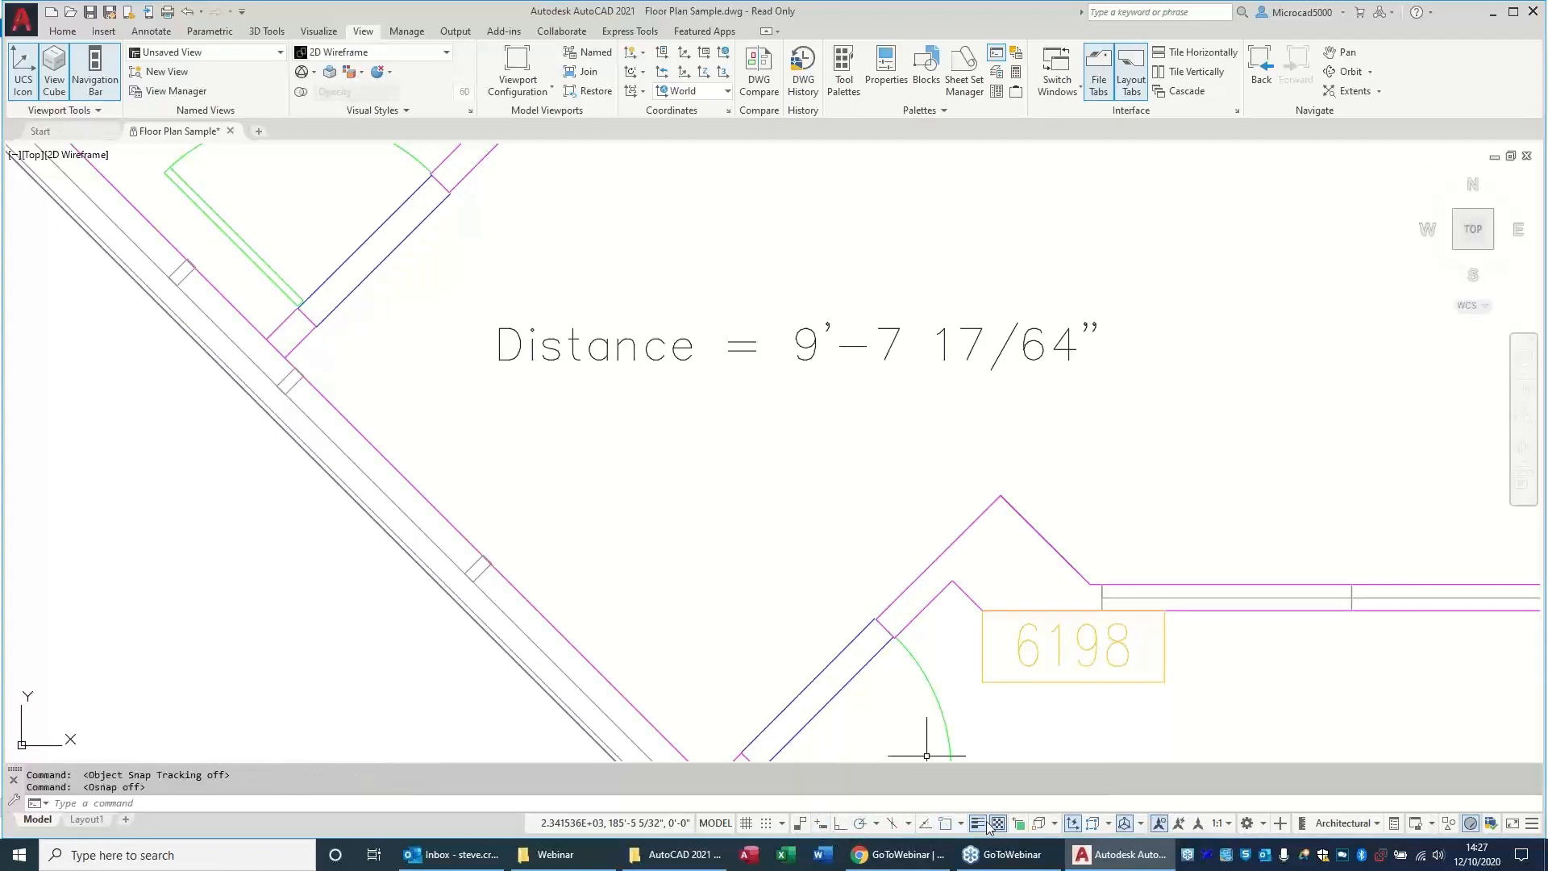
{"action": "left_click", "coordinate": [981, 823]}
{"action": "left_click", "coordinate": [1125, 822]}
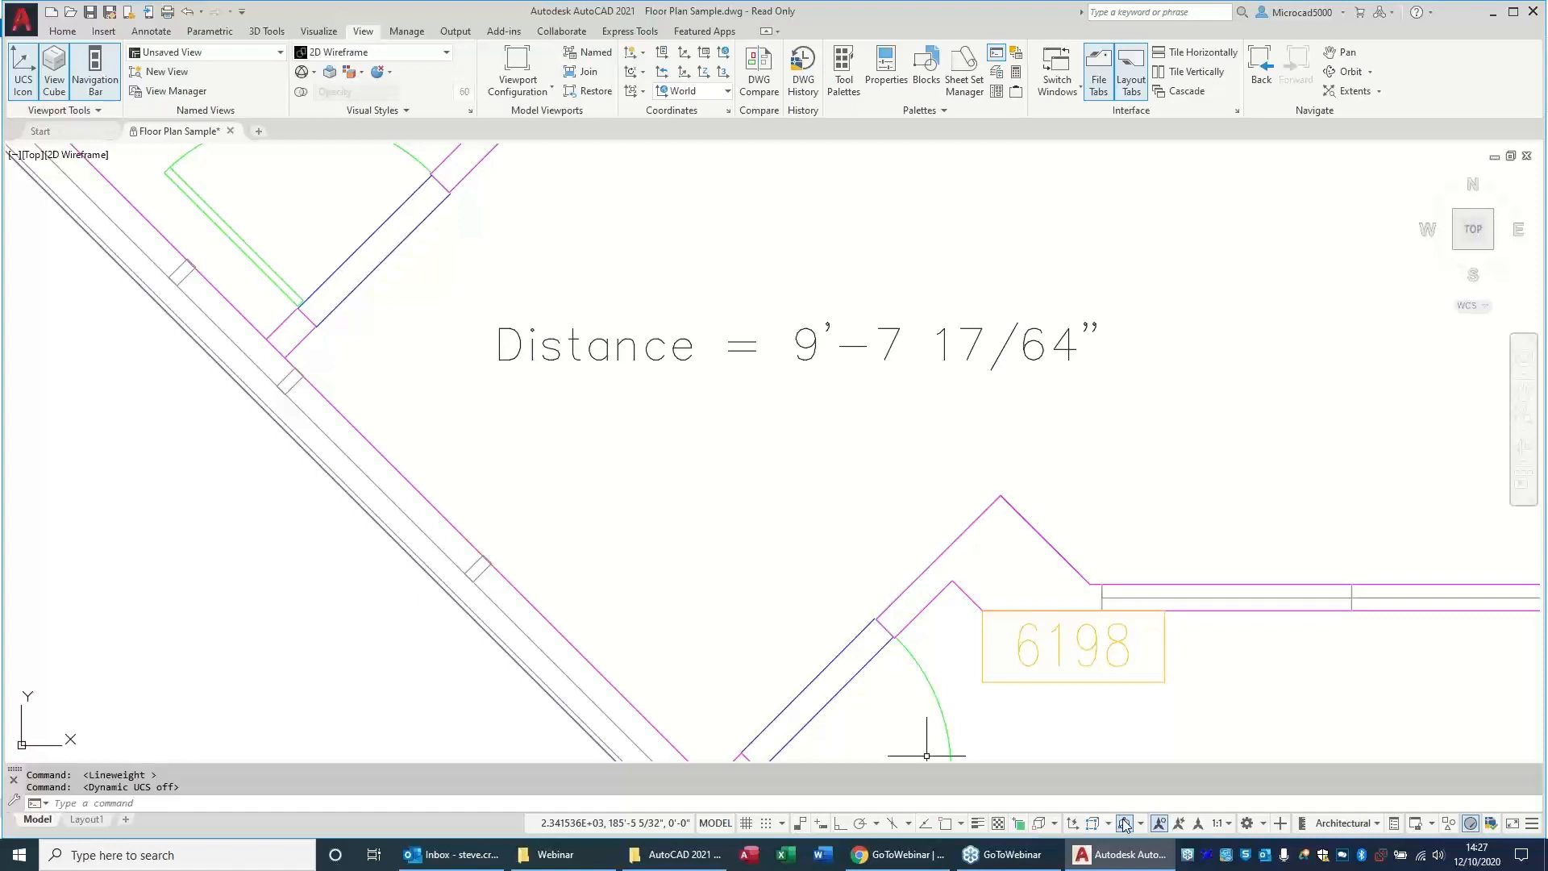
{"action": "left_click", "coordinate": [1160, 822]}
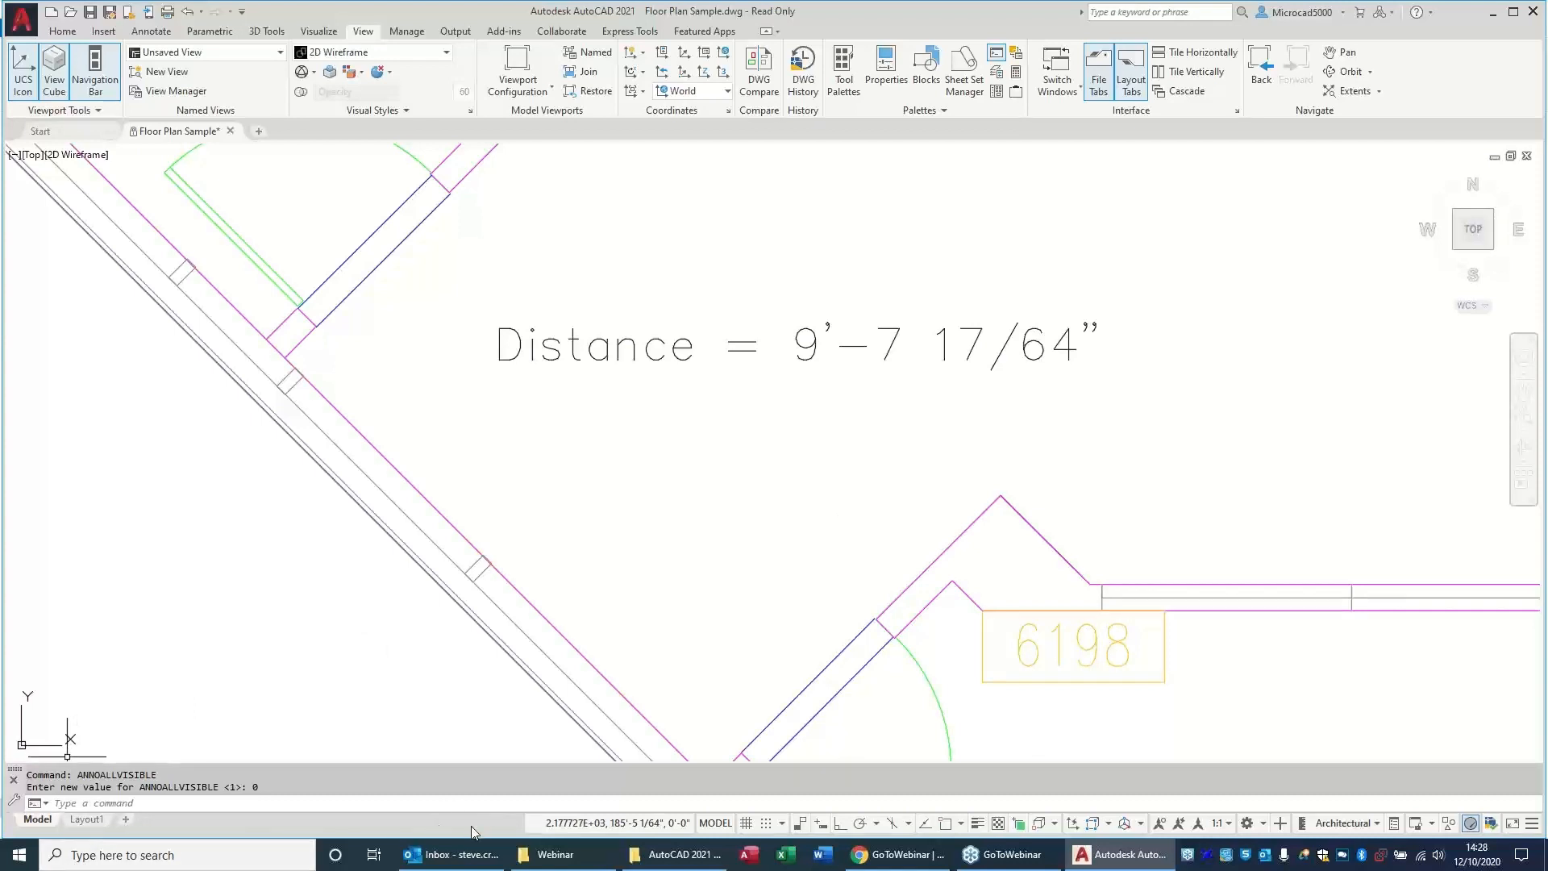
Move the Model and Layout1 tabs onto their own docked row above the status bar.
{"action": "right_click", "coordinate": [90, 819]}
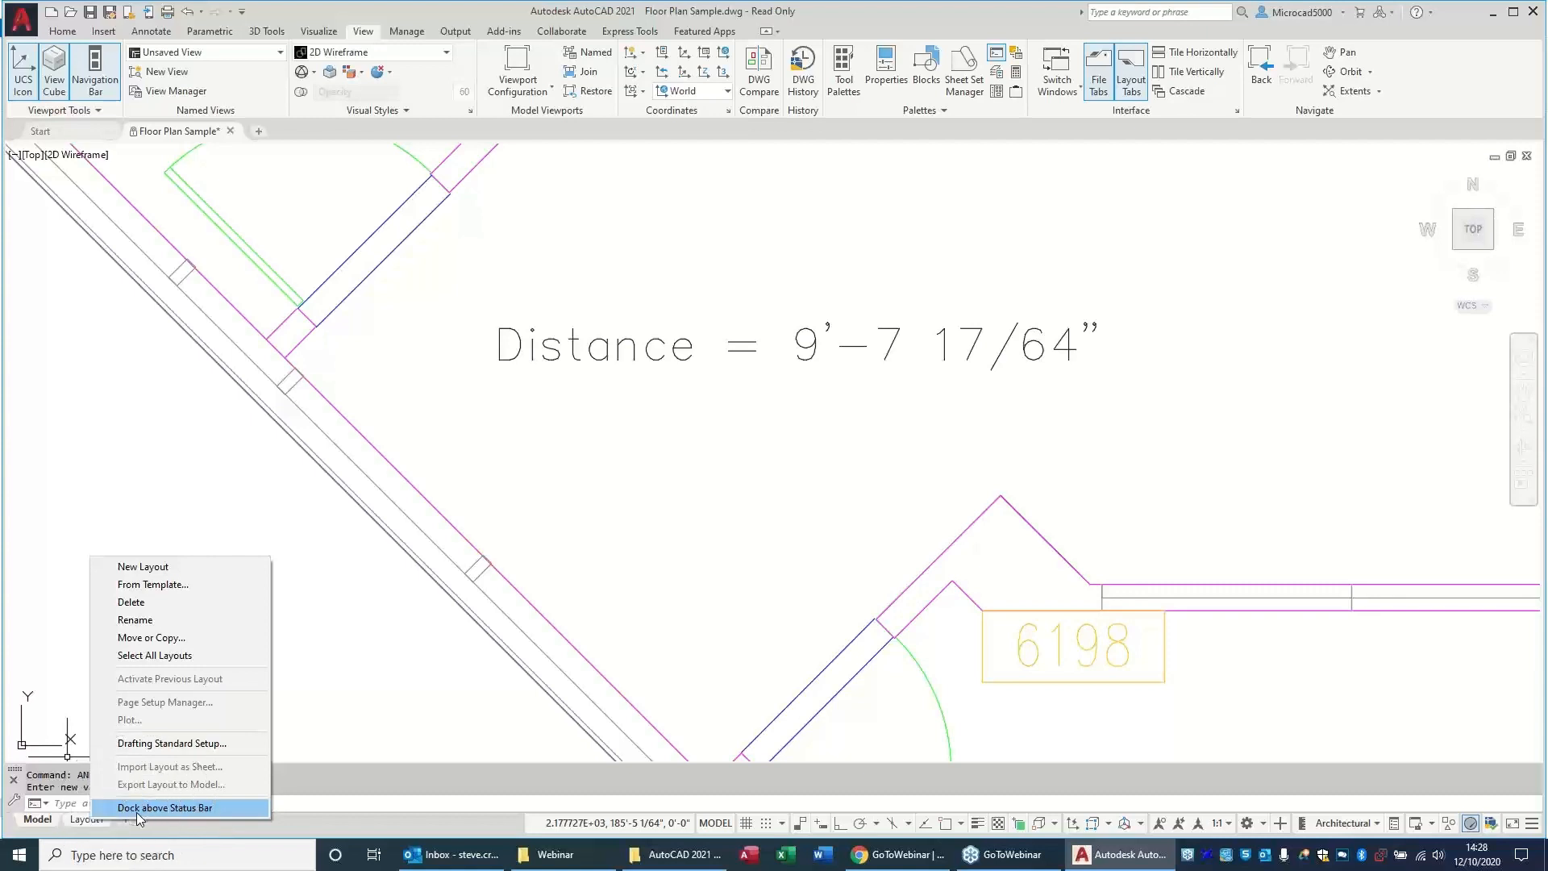
{"action": "left_click", "coordinate": [138, 808]}
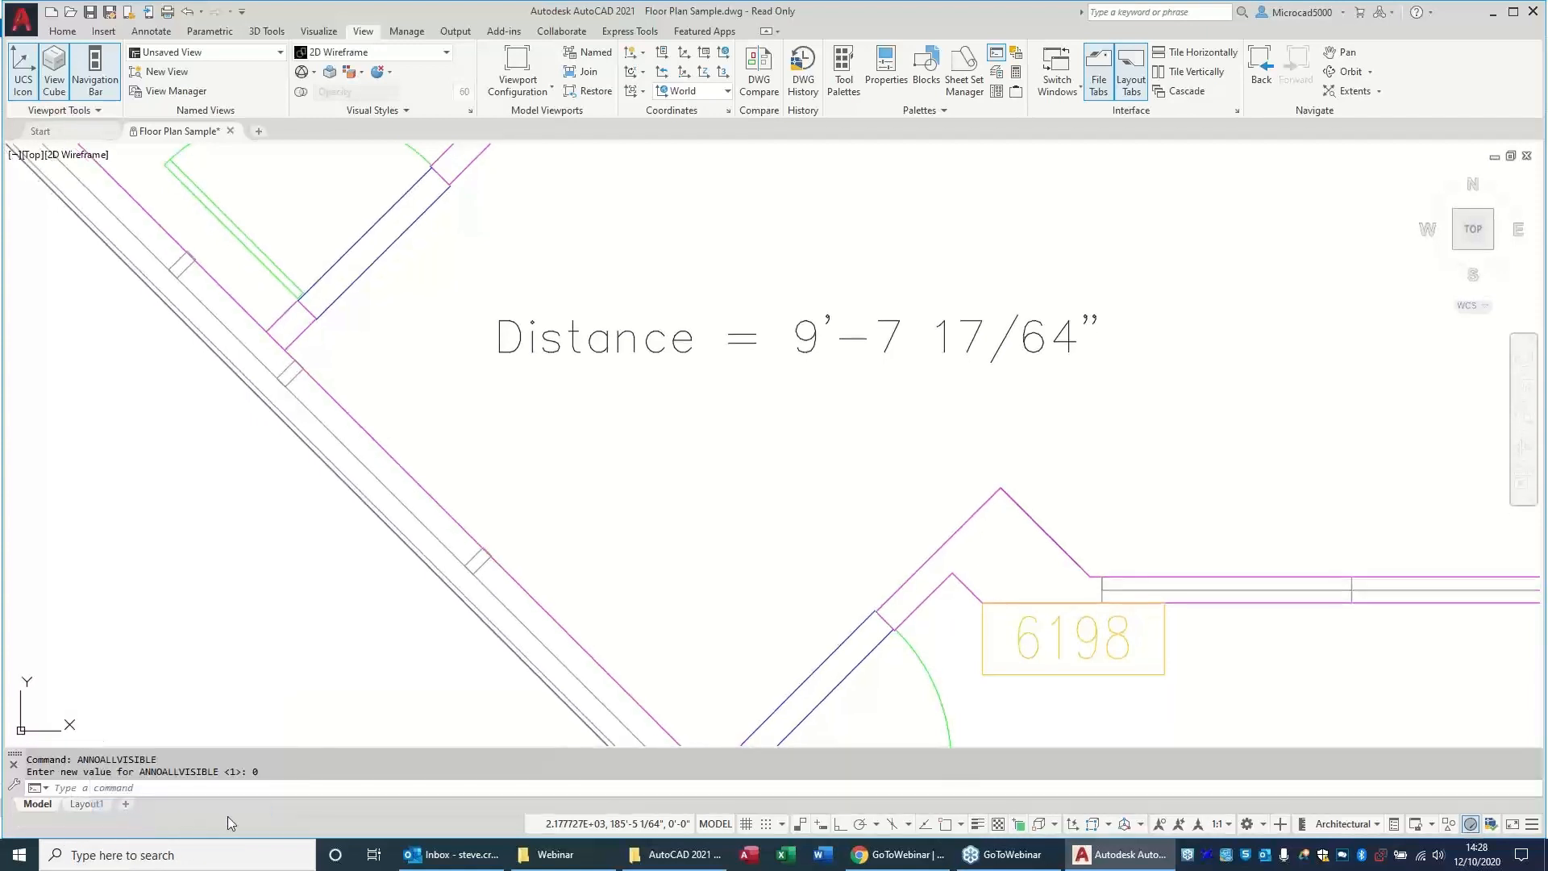
{"action": "key", "text": "ctrl"}
{"action": "key", "text": "ctrl"}
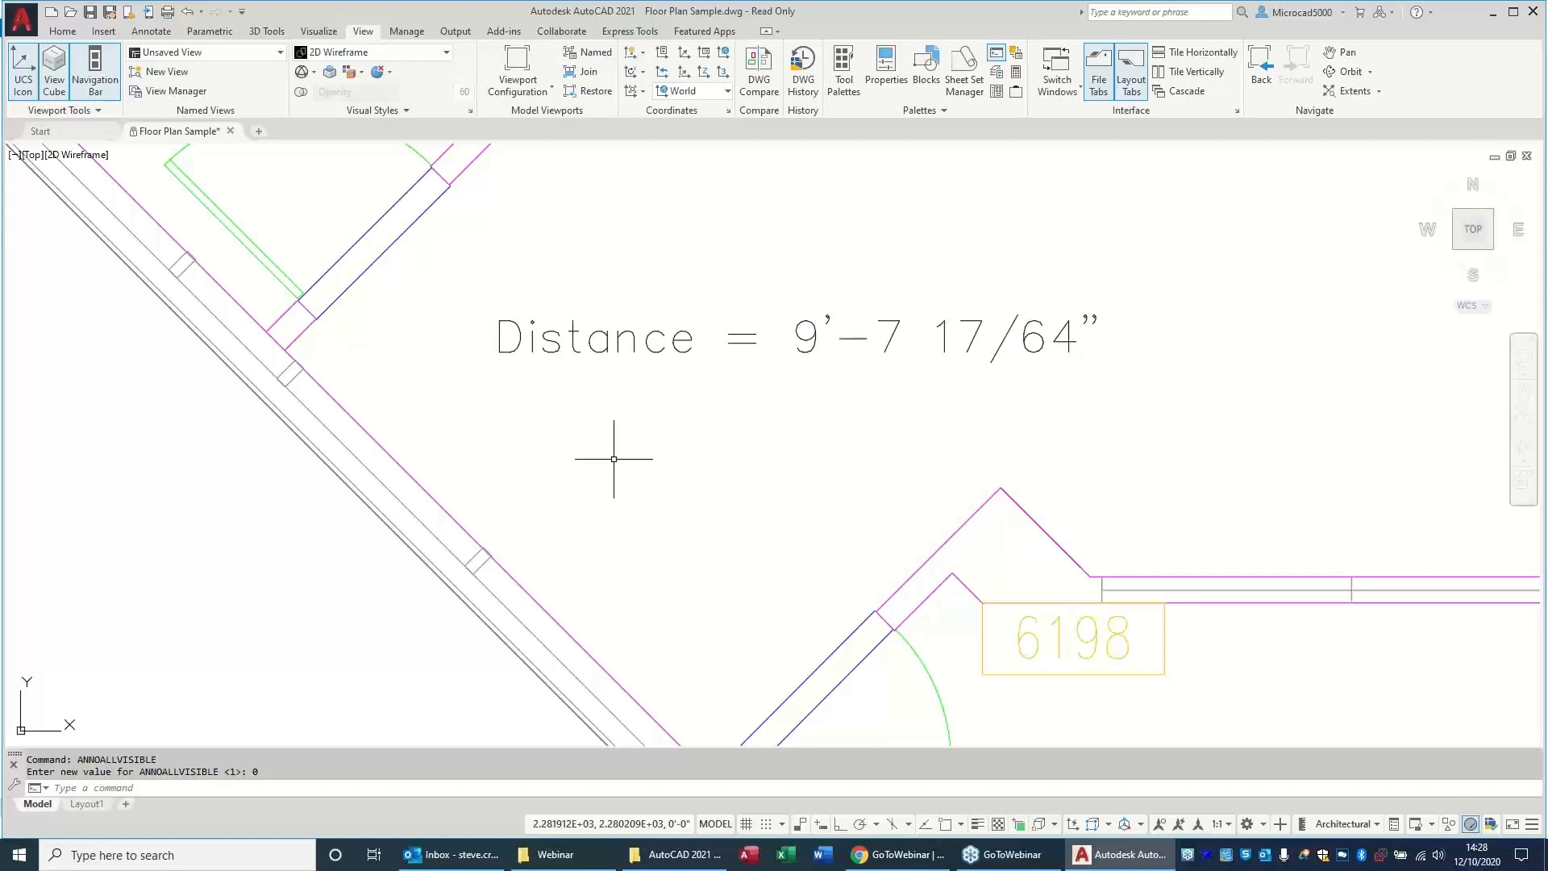
Show the Zoom toolbar via -TOOLBAR, docked left at 0,0, then float it near the top of the drawing.
{"action": "type", "text": "-TOOLba"}
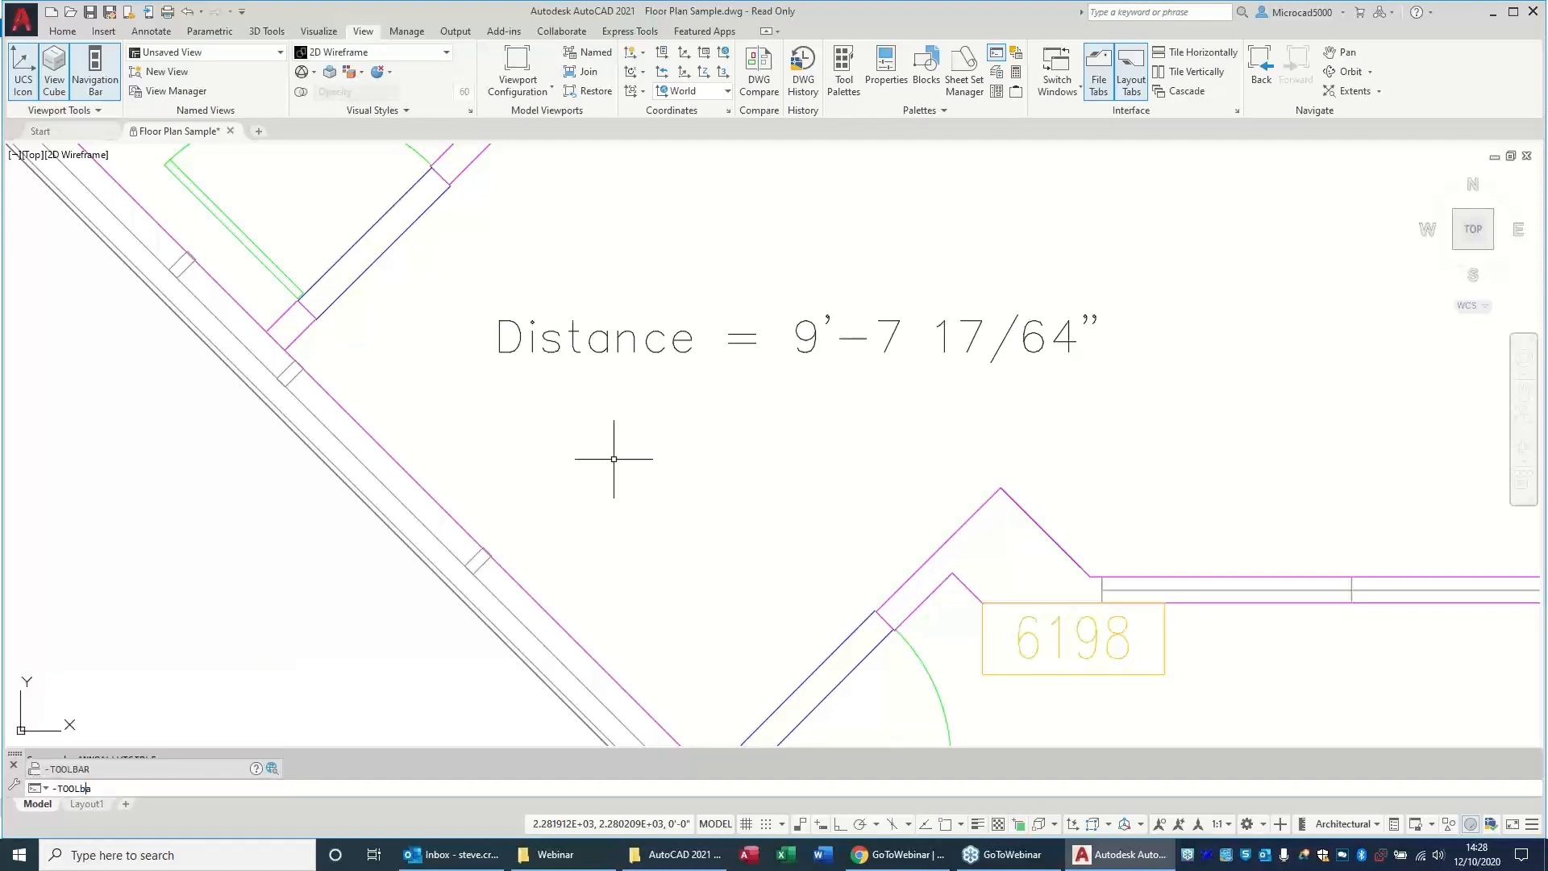
{"action": "type", "text": "r"}
{"action": "key", "text": "Return"}
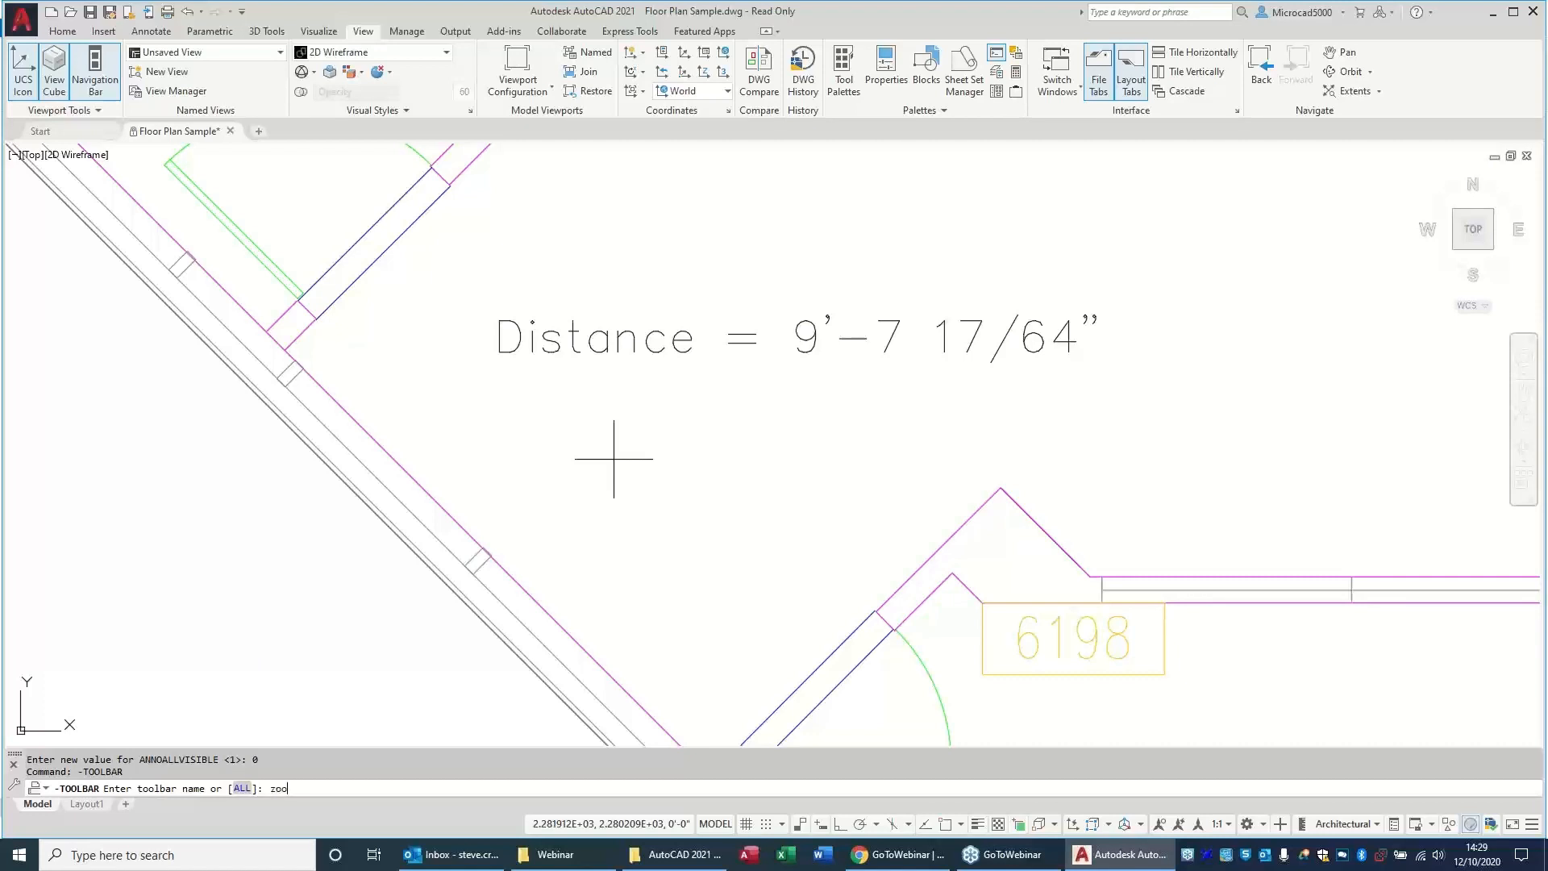
{"action": "key", "text": "Return"}
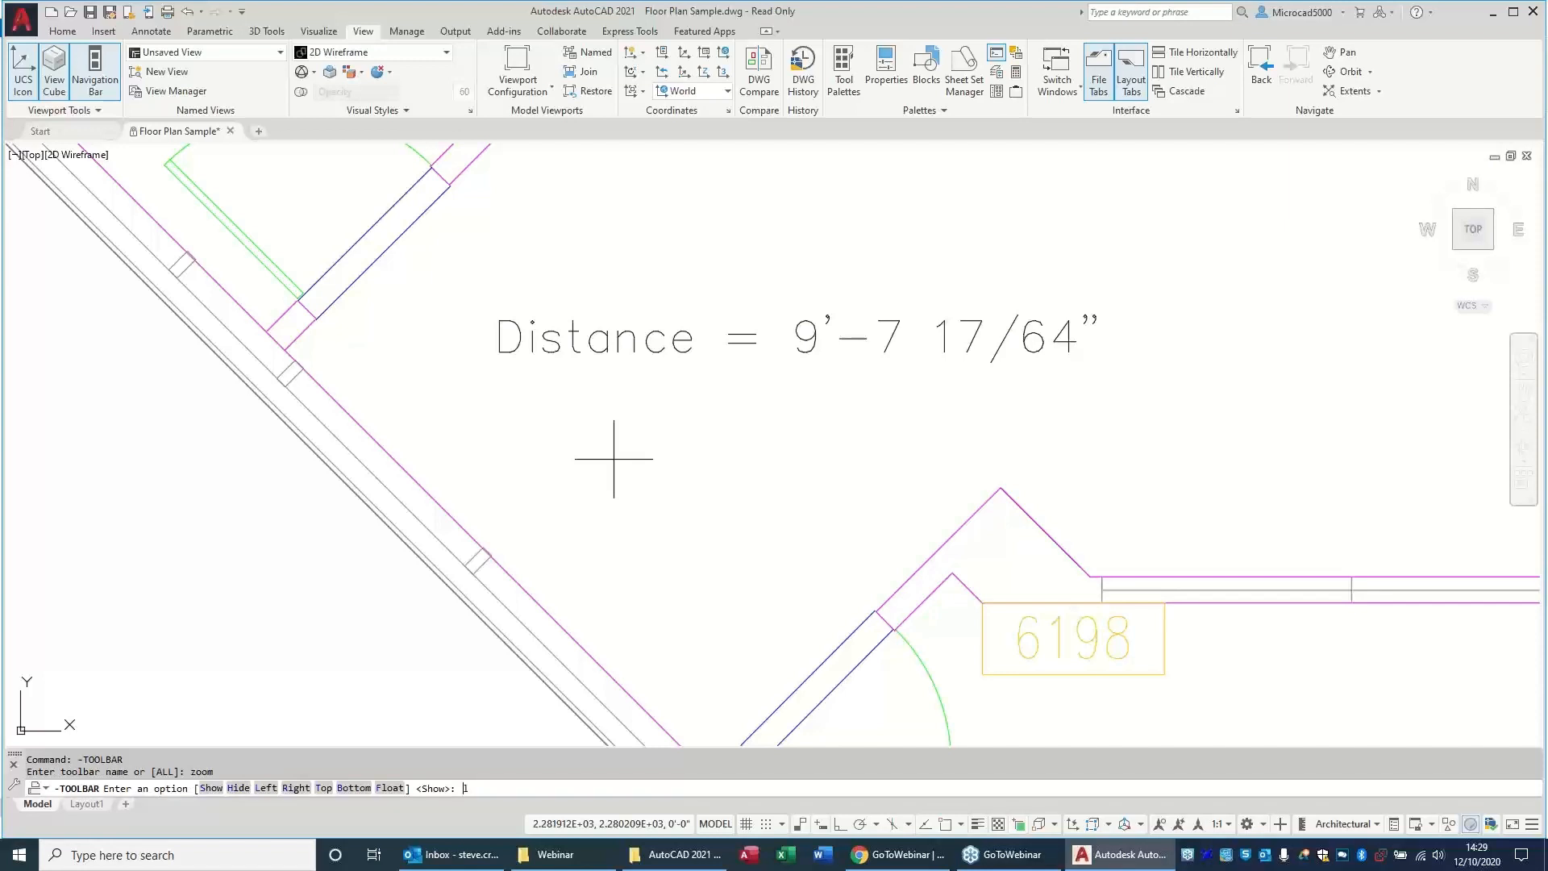
{"action": "type", "text": "l"}
{"action": "key", "text": "Return"}
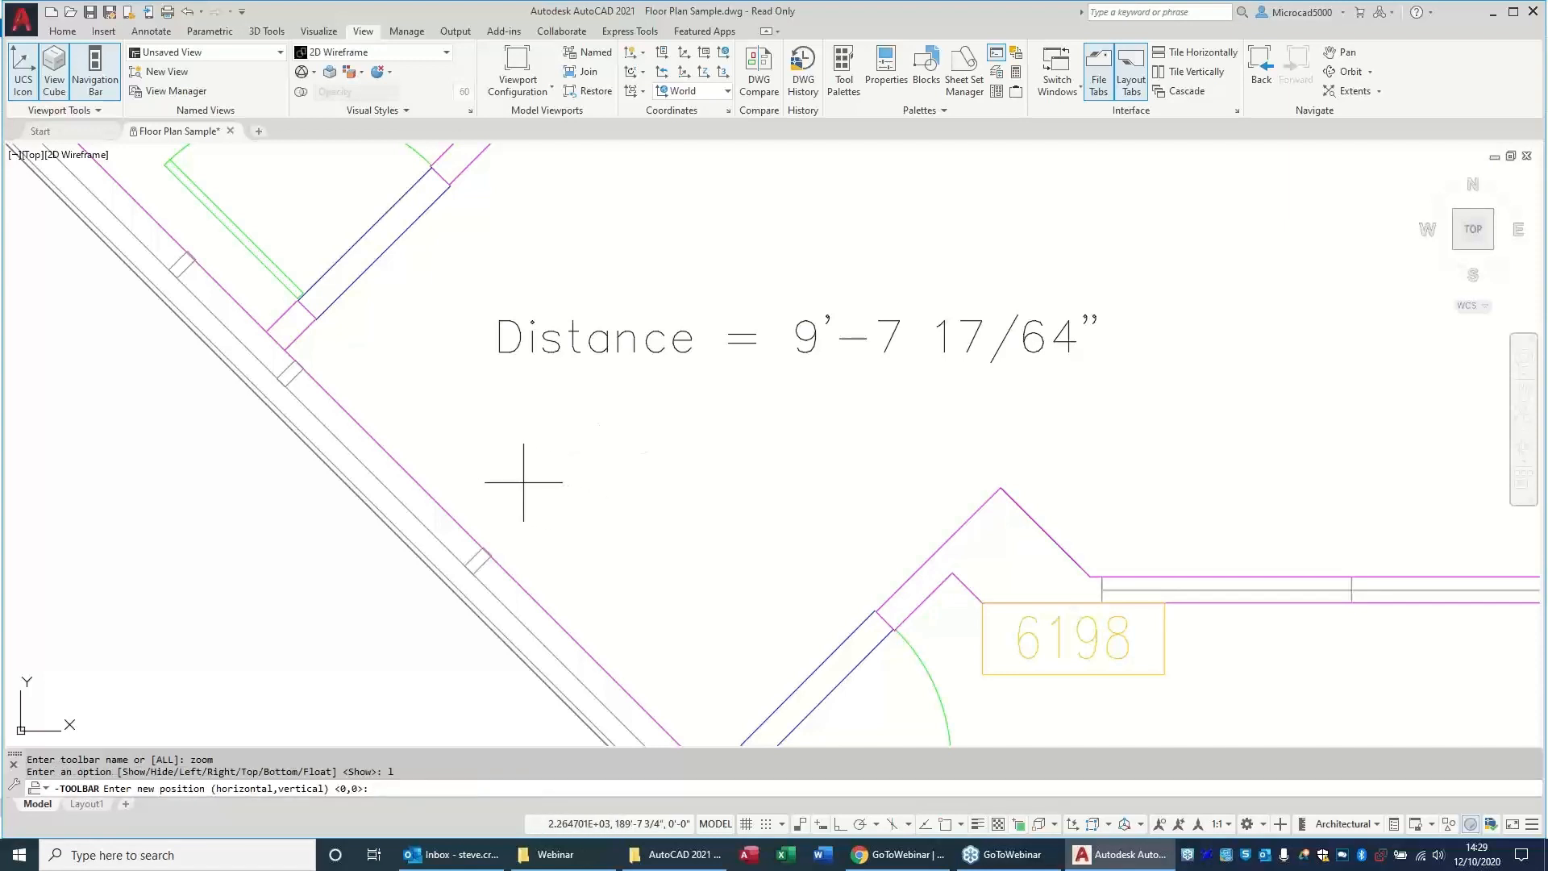
{"action": "key", "text": "Return"}
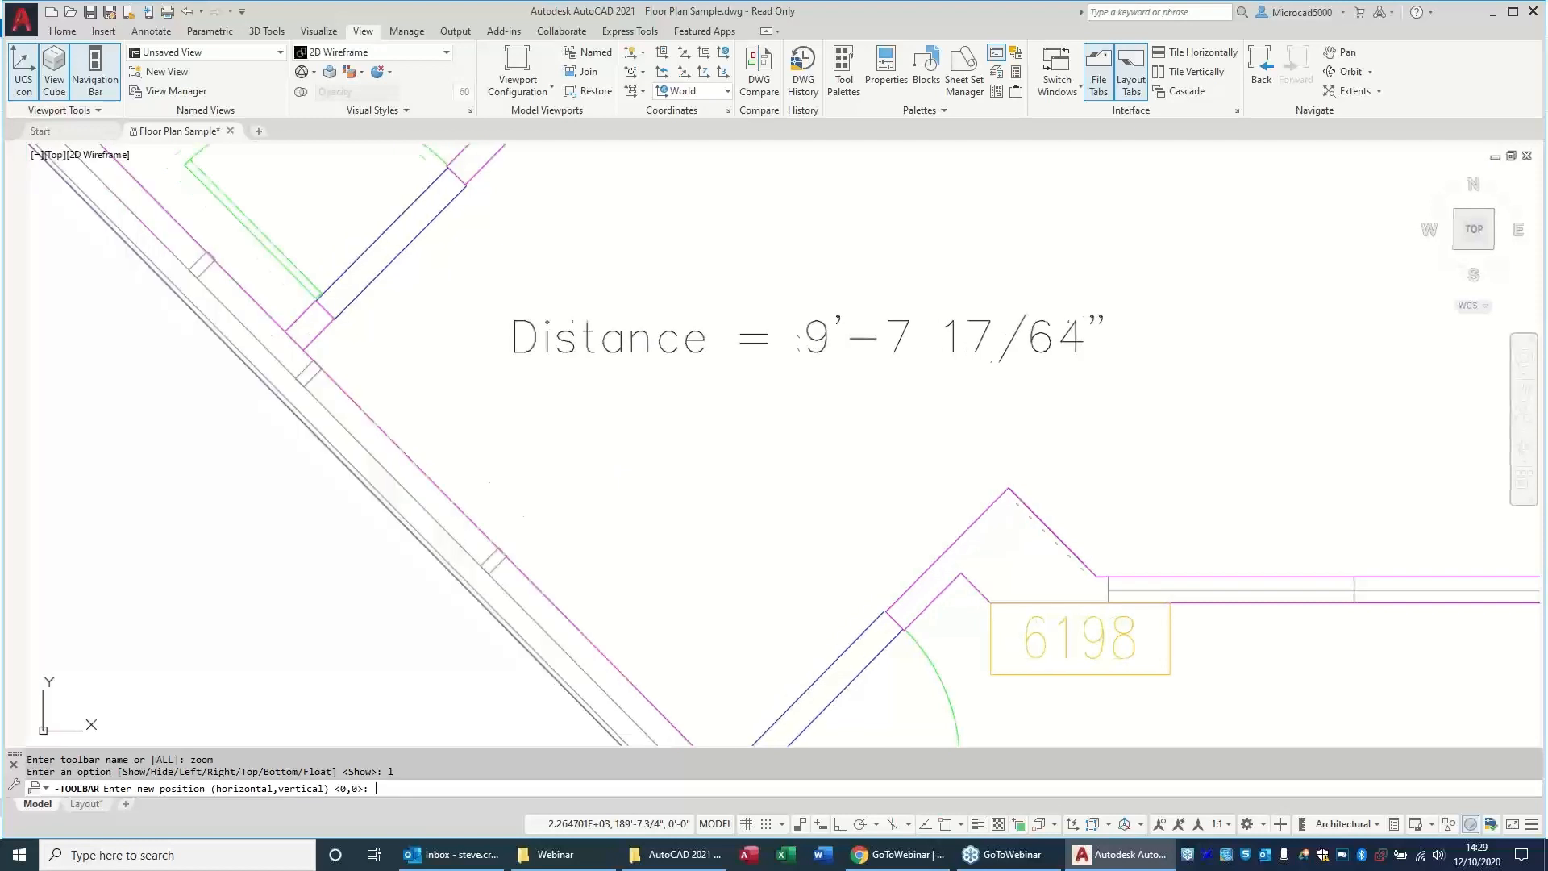
{"action": "mouse_move", "coordinate": [14, 157]}
{"action": "left_mouse_down"}
{"action": "mouse_move", "coordinate": [472, 259]}
{"action": "mouse_move", "coordinate": [733, 292]}
{"action": "left_mouse_up"}
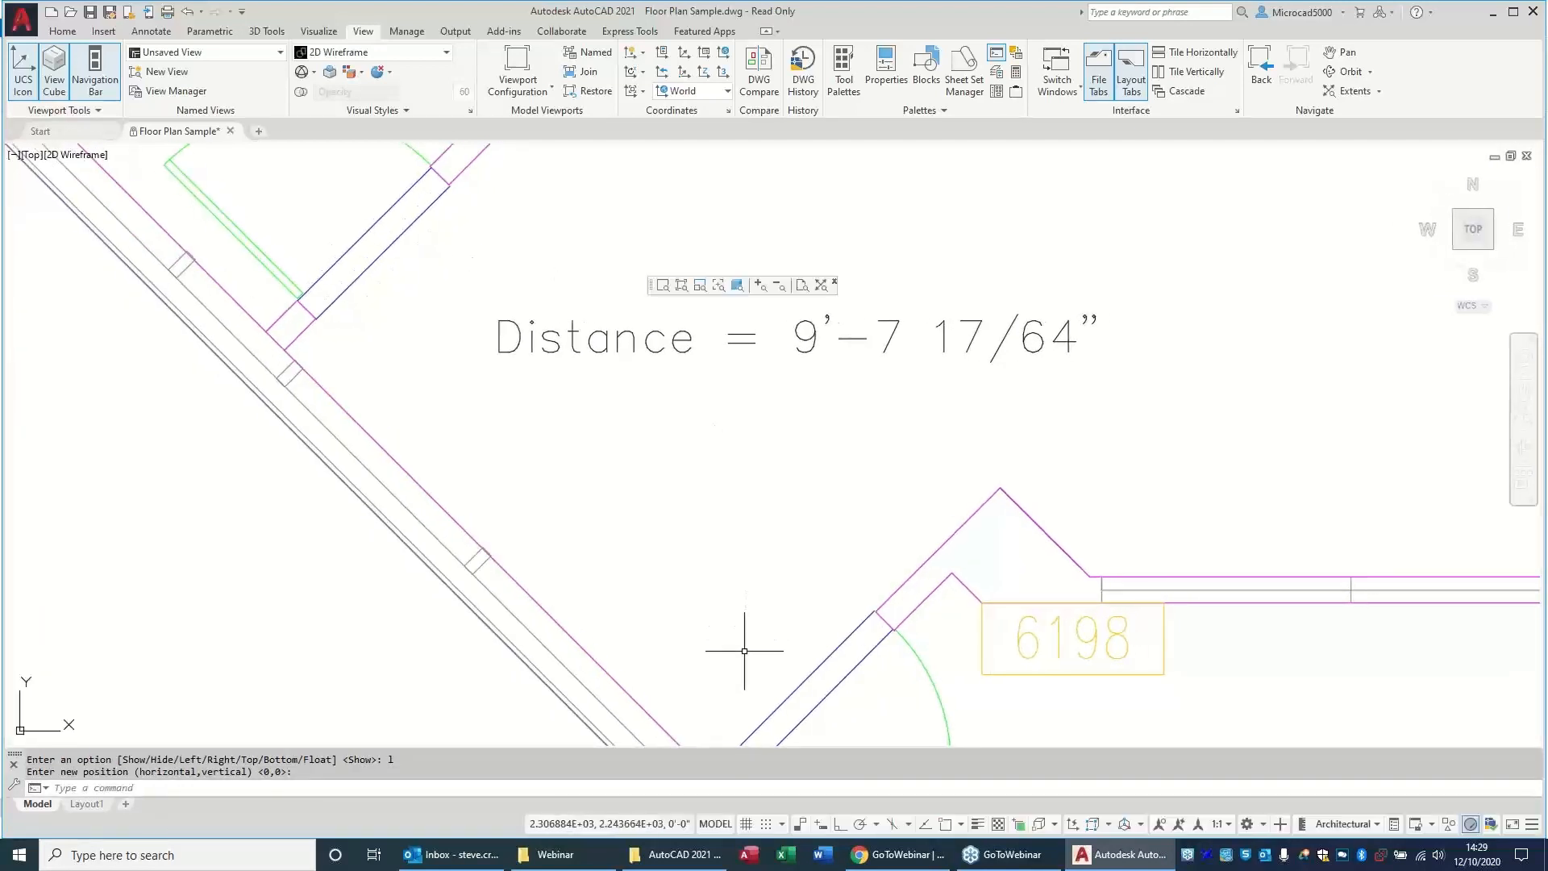
{"action": "right_click", "coordinate": [655, 285]}
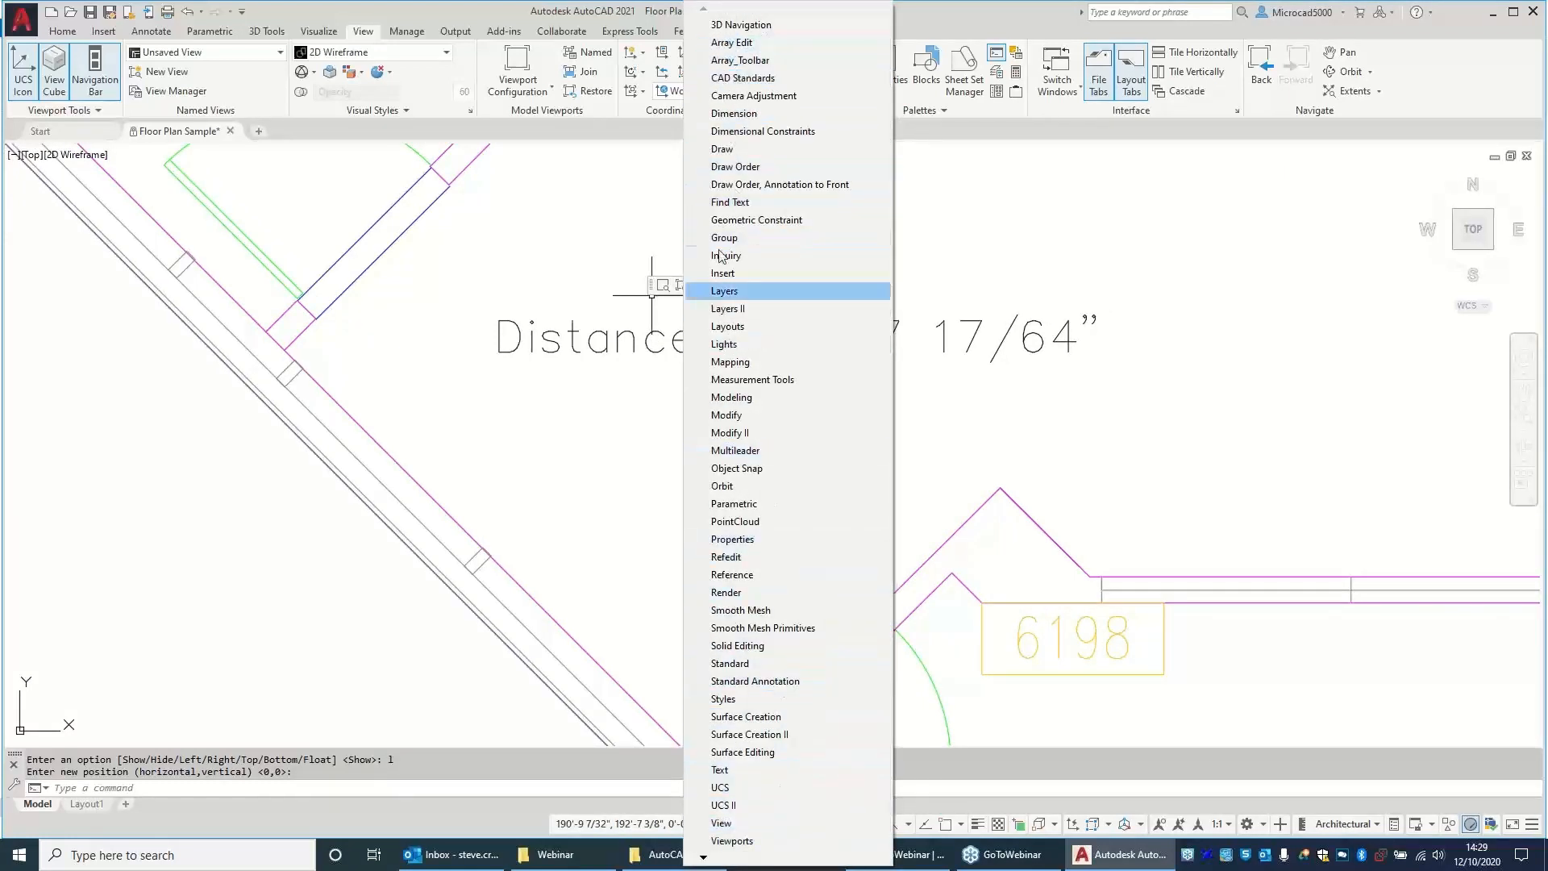
Turn on the Layers toolbar, float it over the drawing, and check its layer list with layer 0 current.
{"action": "left_click", "coordinate": [739, 292]}
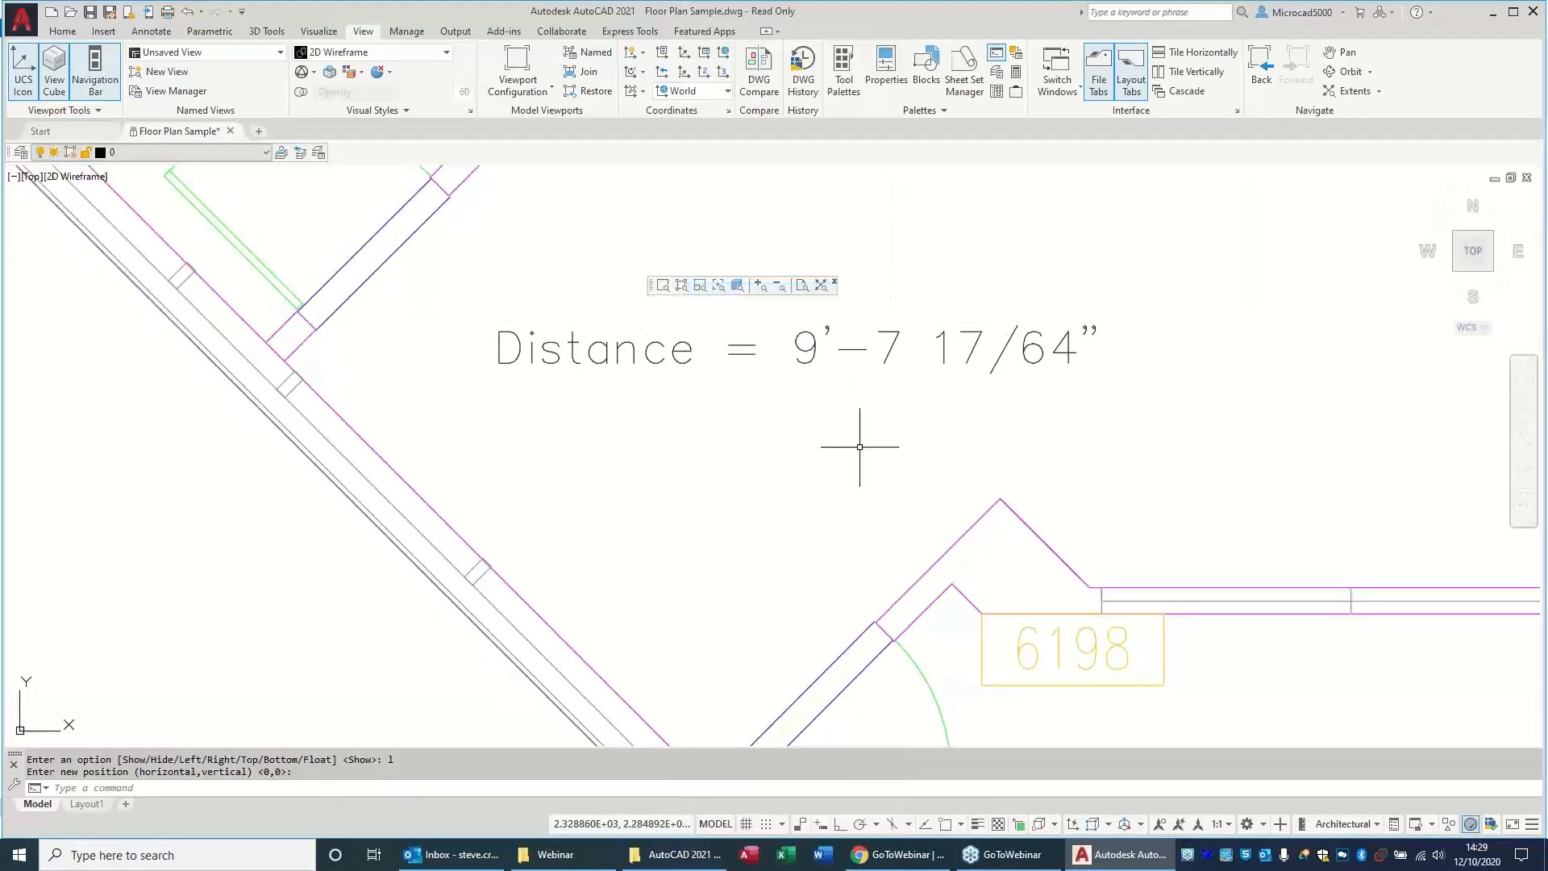
{"action": "mouse_move", "coordinate": [9, 152]}
{"action": "left_mouse_down"}
{"action": "mouse_move", "coordinate": [124, 222]}
{"action": "mouse_move", "coordinate": [532, 231]}
{"action": "mouse_move", "coordinate": [632, 211]}
{"action": "left_mouse_up"}
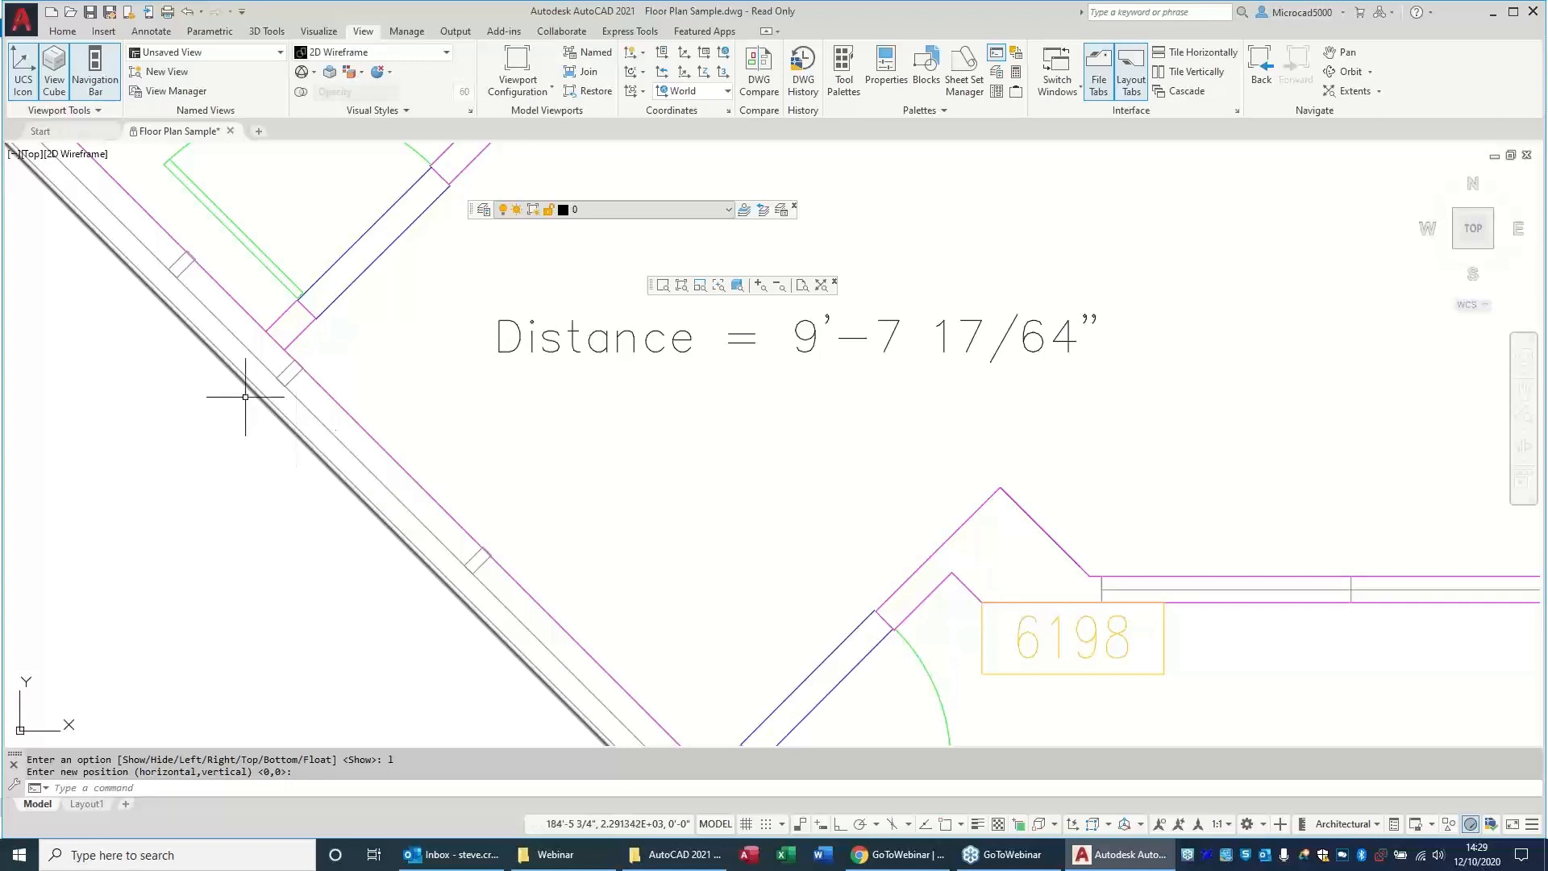
{"action": "left_click", "coordinate": [62, 32]}
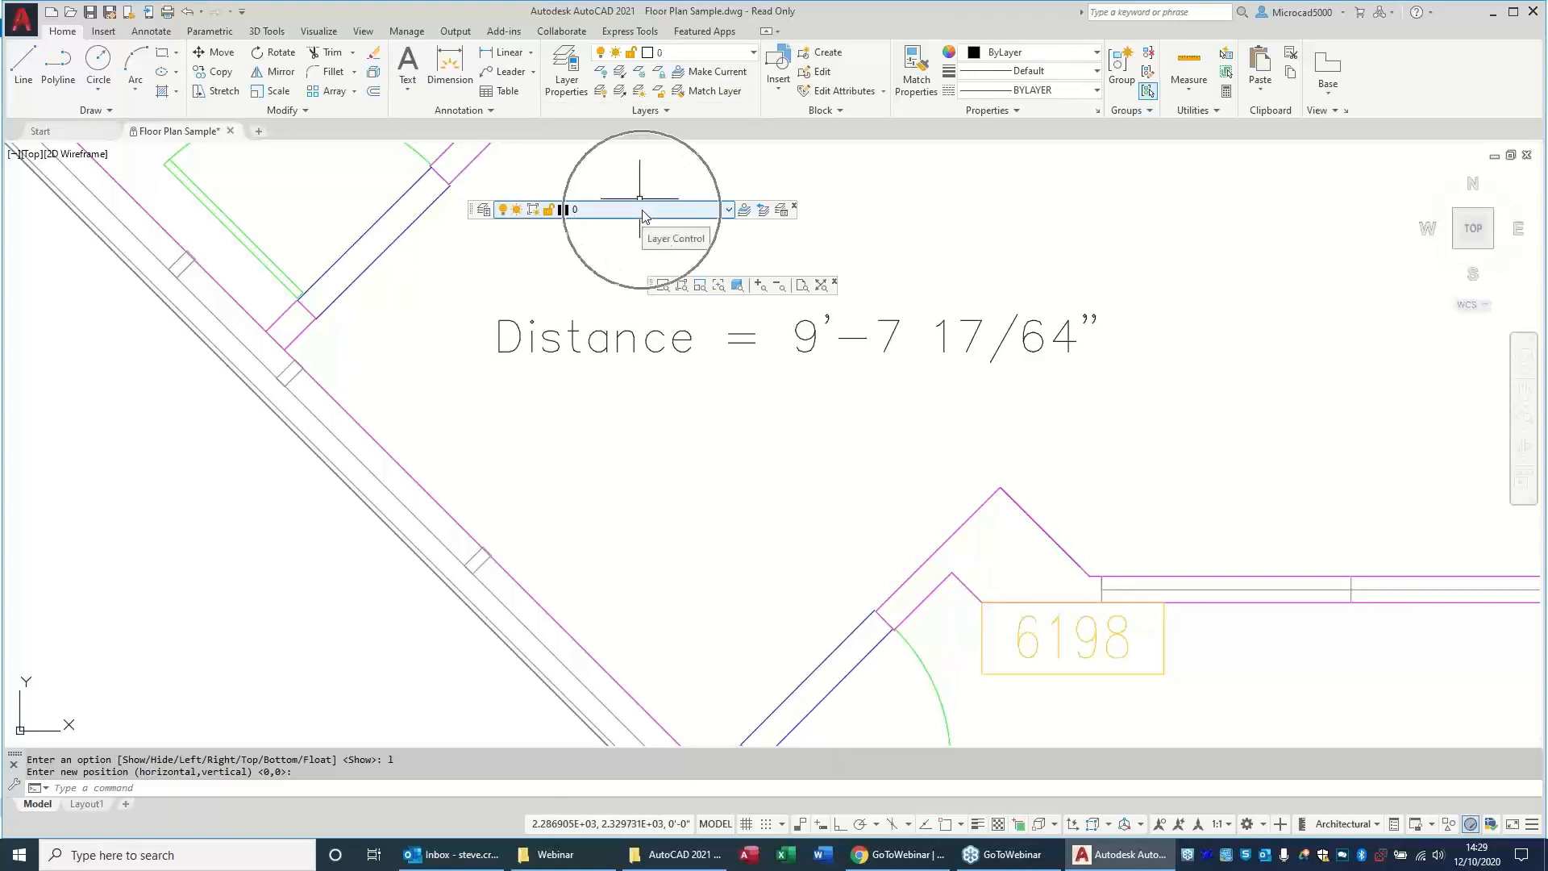
{"action": "left_click", "coordinate": [753, 53]}
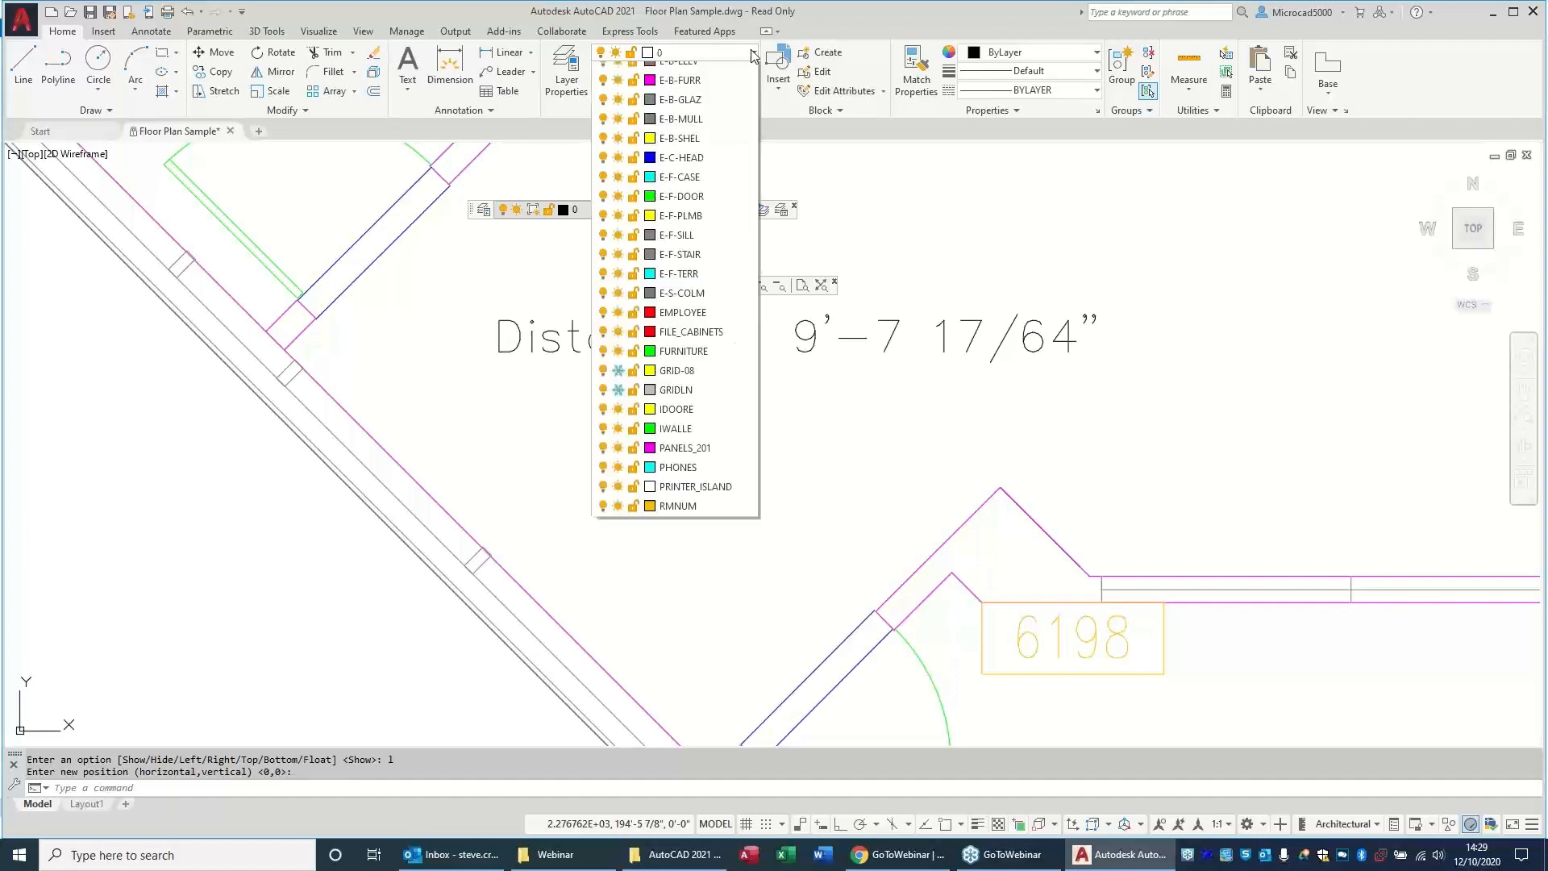
{"action": "left_click", "coordinate": [728, 210]}
{"action": "left_click", "coordinate": [728, 211]}
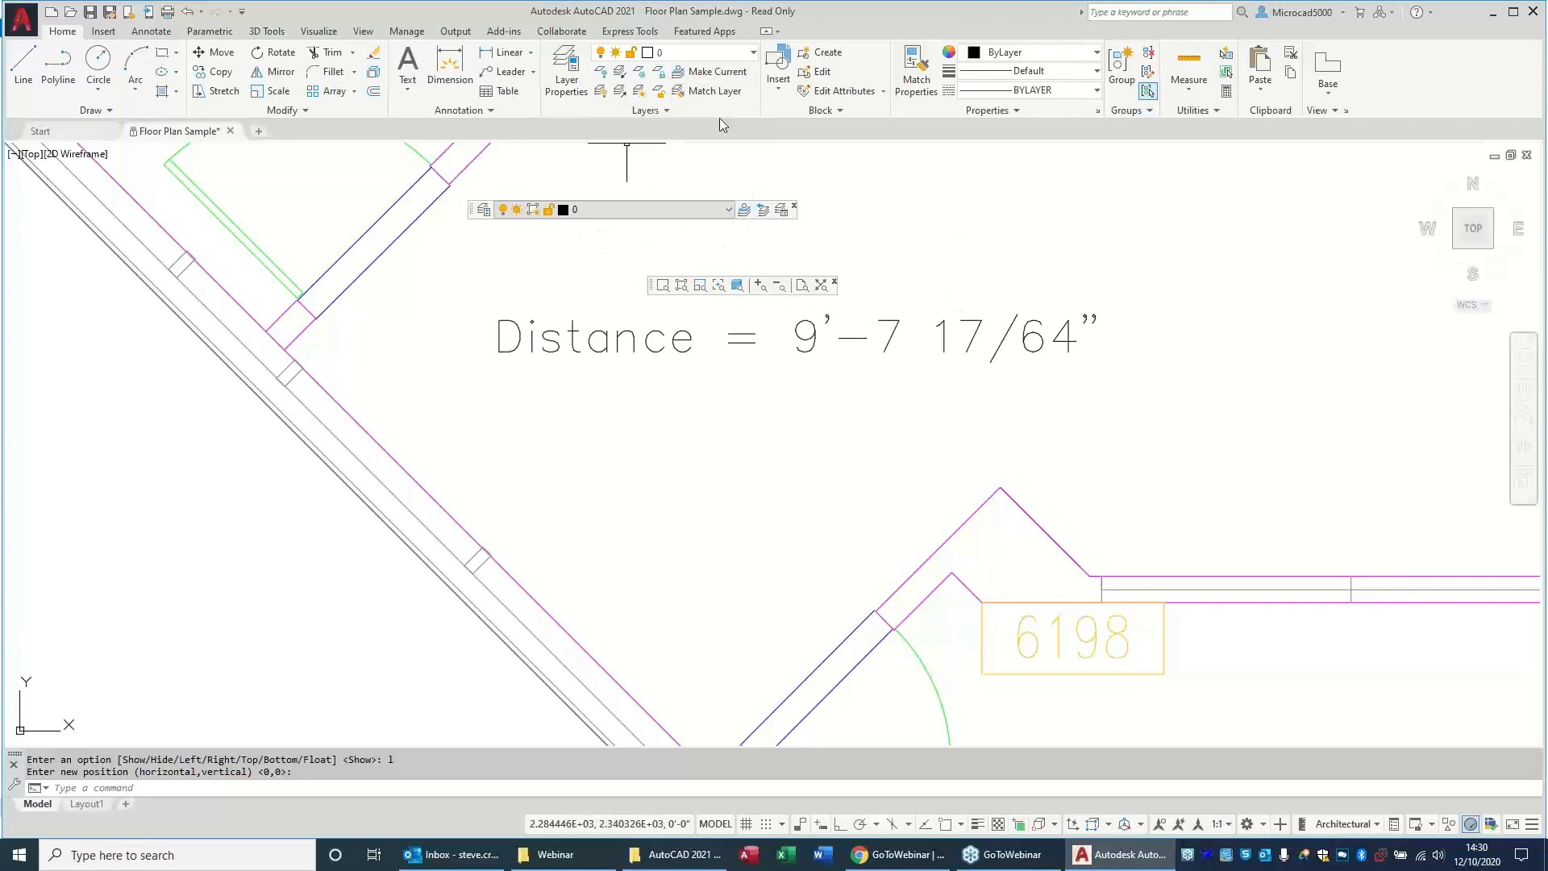
Move the floating Layers toolbar lower, expand the Layers ribbon panel, then close the toolbar.
{"action": "left_click", "coordinate": [470, 211]}
{"action": "left_click_drag", "start_coordinate": [470, 211], "coordinate": [505, 229]}
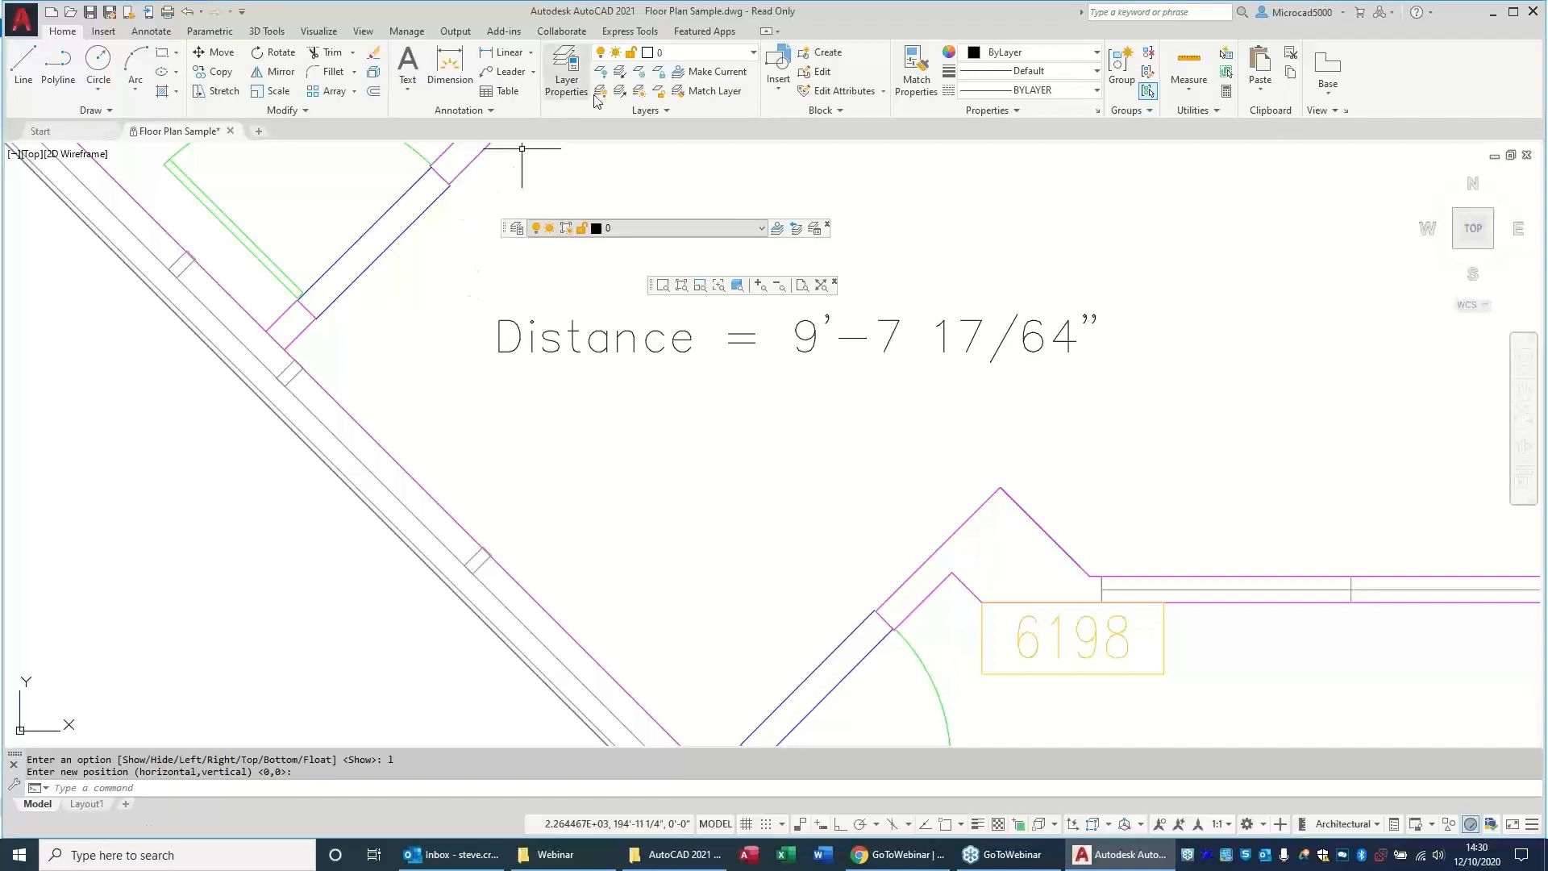
{"action": "left_click", "coordinate": [654, 113]}
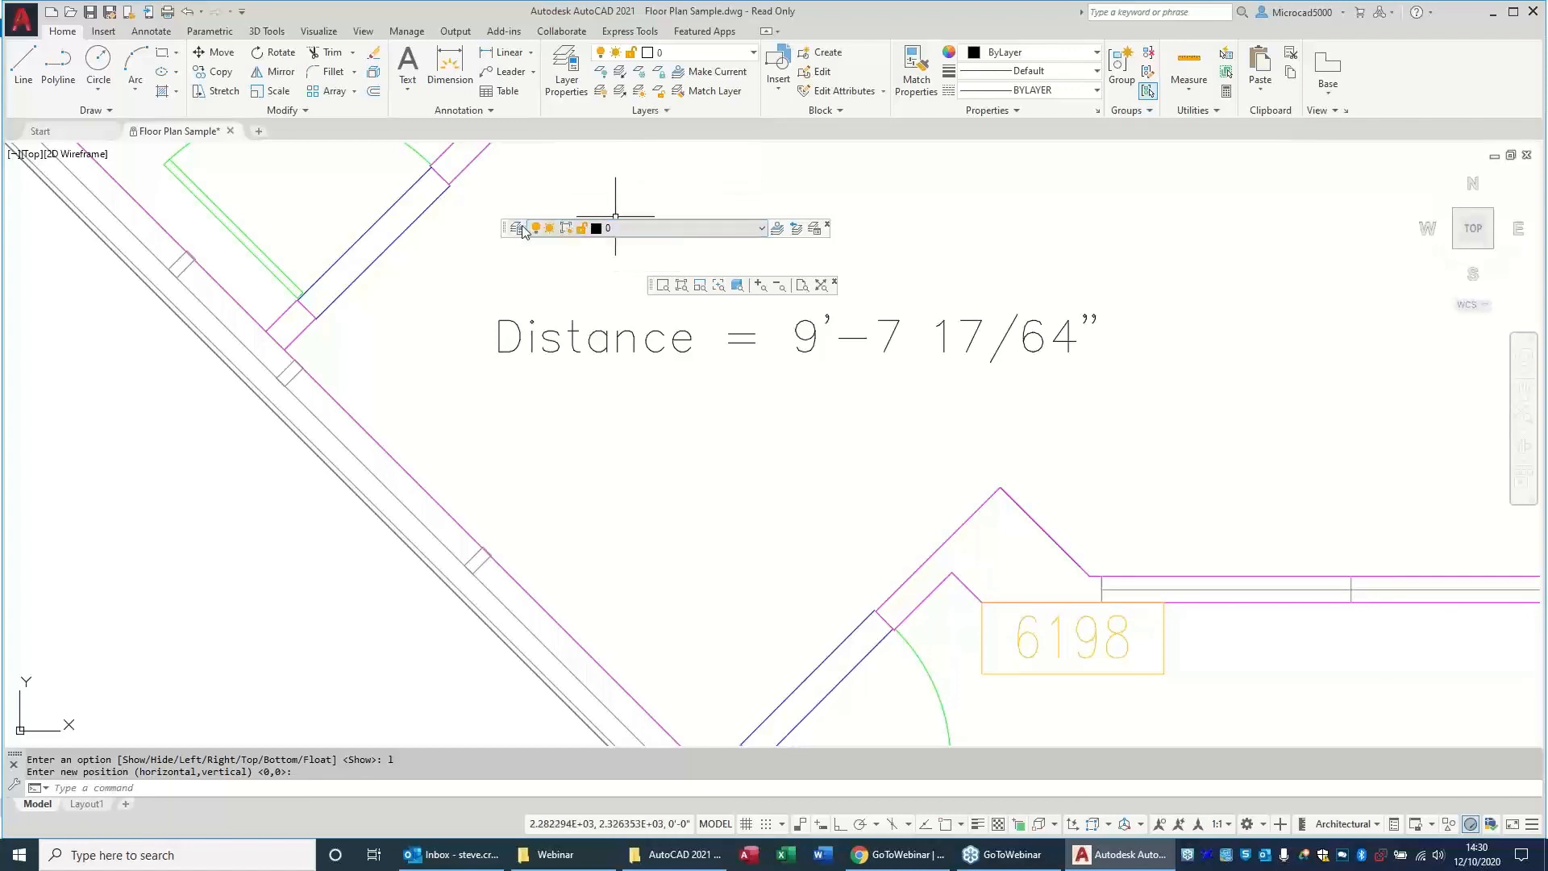
{"action": "left_click", "coordinate": [827, 225]}
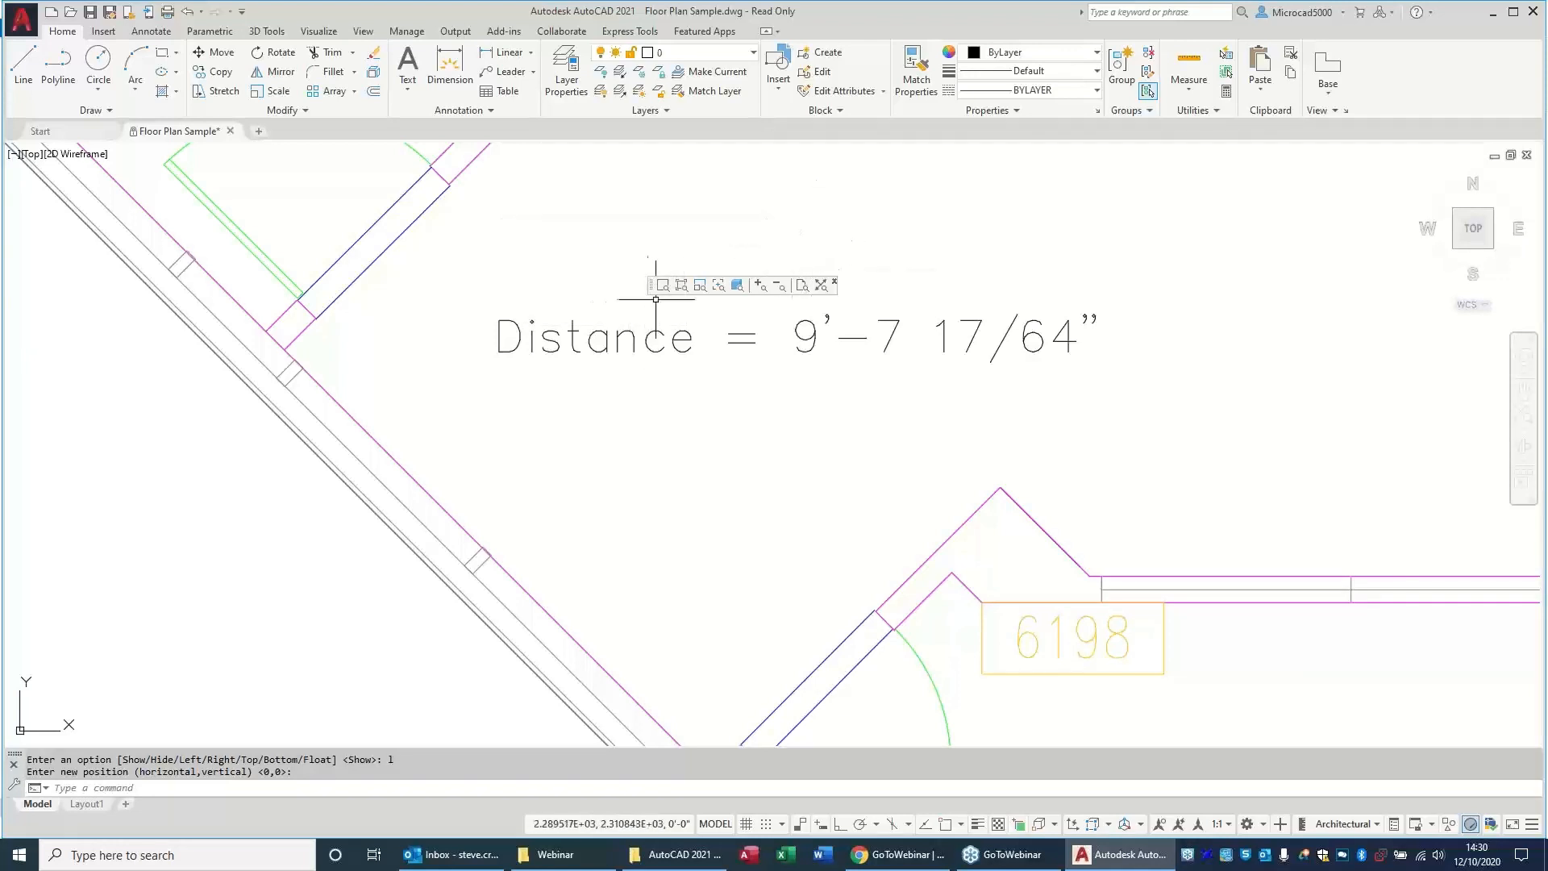
Float the Draw toolbar over the canvas and zoom extents to show the whole floor plan.
{"action": "right_click", "coordinate": [694, 286]}
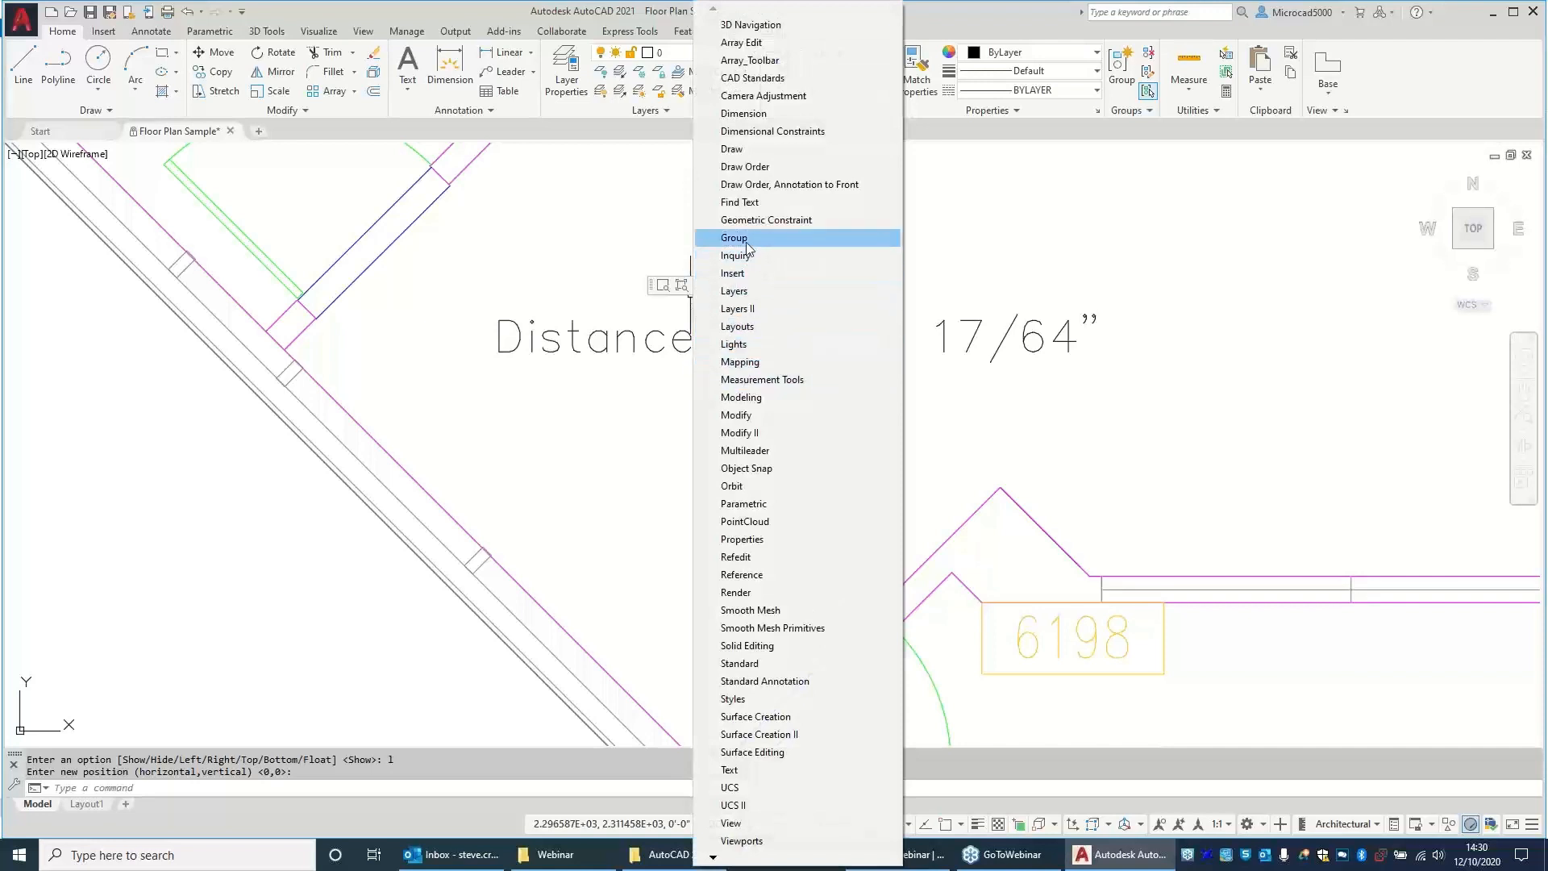
{"action": "left_click", "coordinate": [734, 149]}
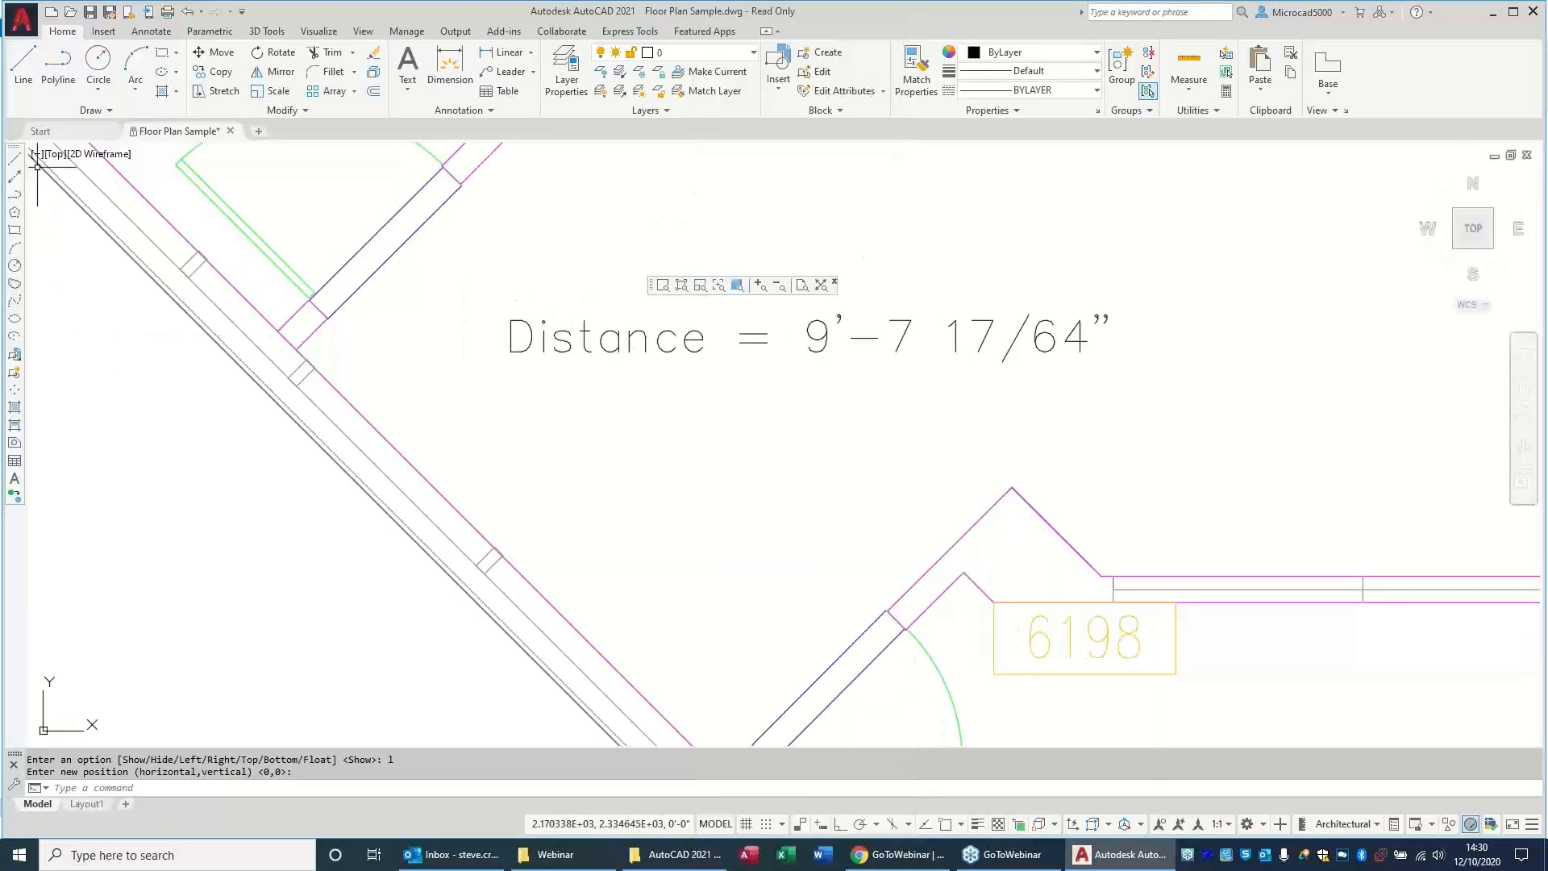
{"action": "mouse_move", "coordinate": [15, 149]}
{"action": "left_mouse_down"}
{"action": "mouse_move", "coordinate": [407, 505]}
{"action": "mouse_move", "coordinate": [417, 476]}
{"action": "left_mouse_up"}
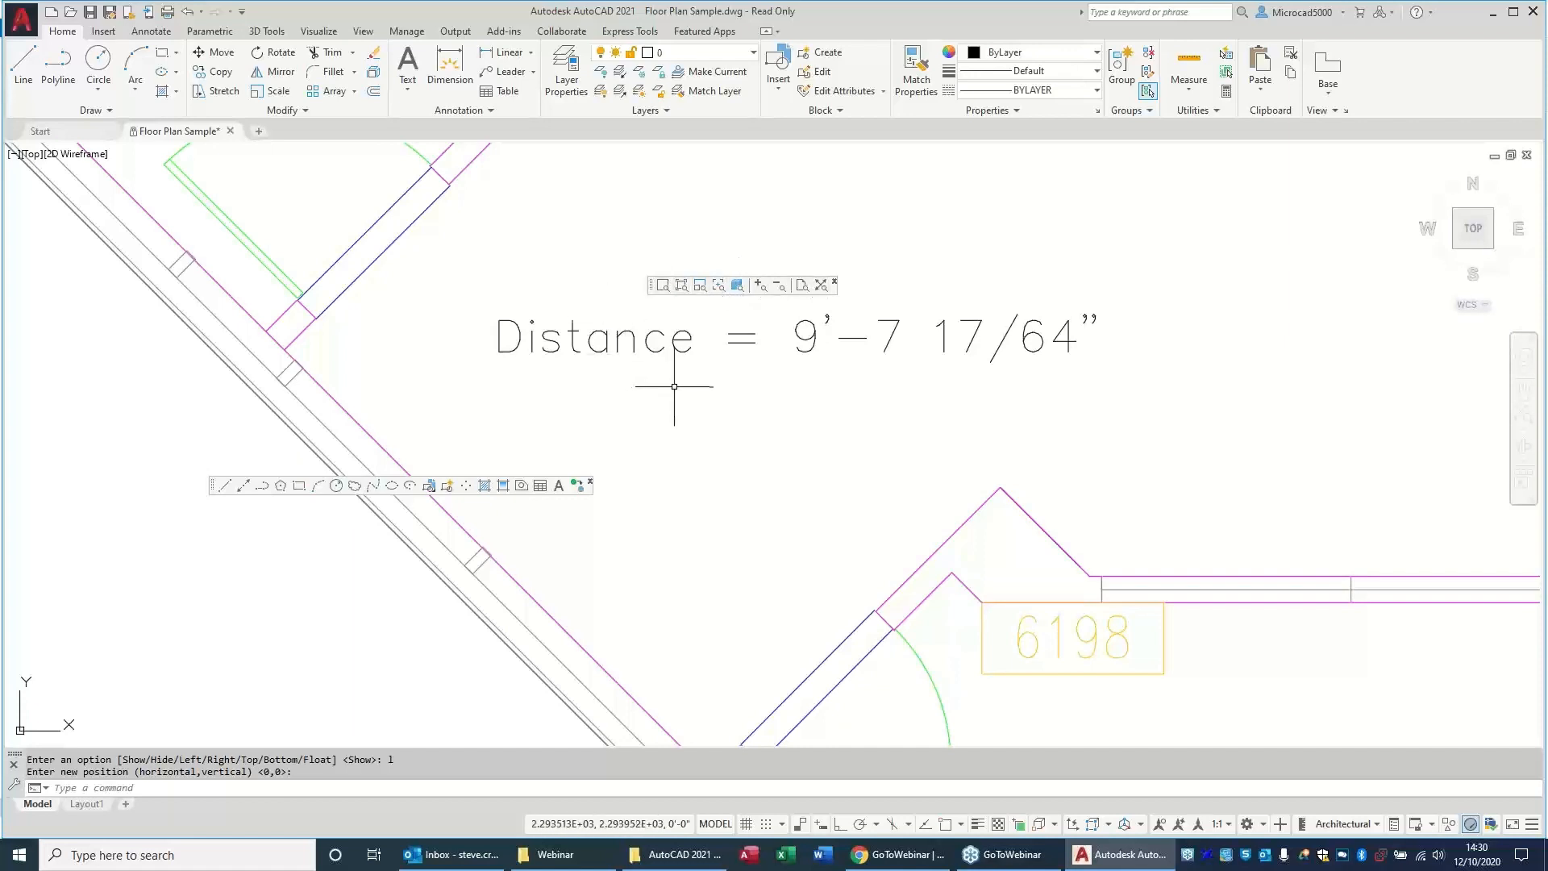
{"action": "scroll", "coordinate": [698, 404], "scroll_direction": "up", "scroll_amount": 3}
{"action": "scroll", "coordinate": [701, 408], "scroll_direction": "down", "scroll_amount": 5}
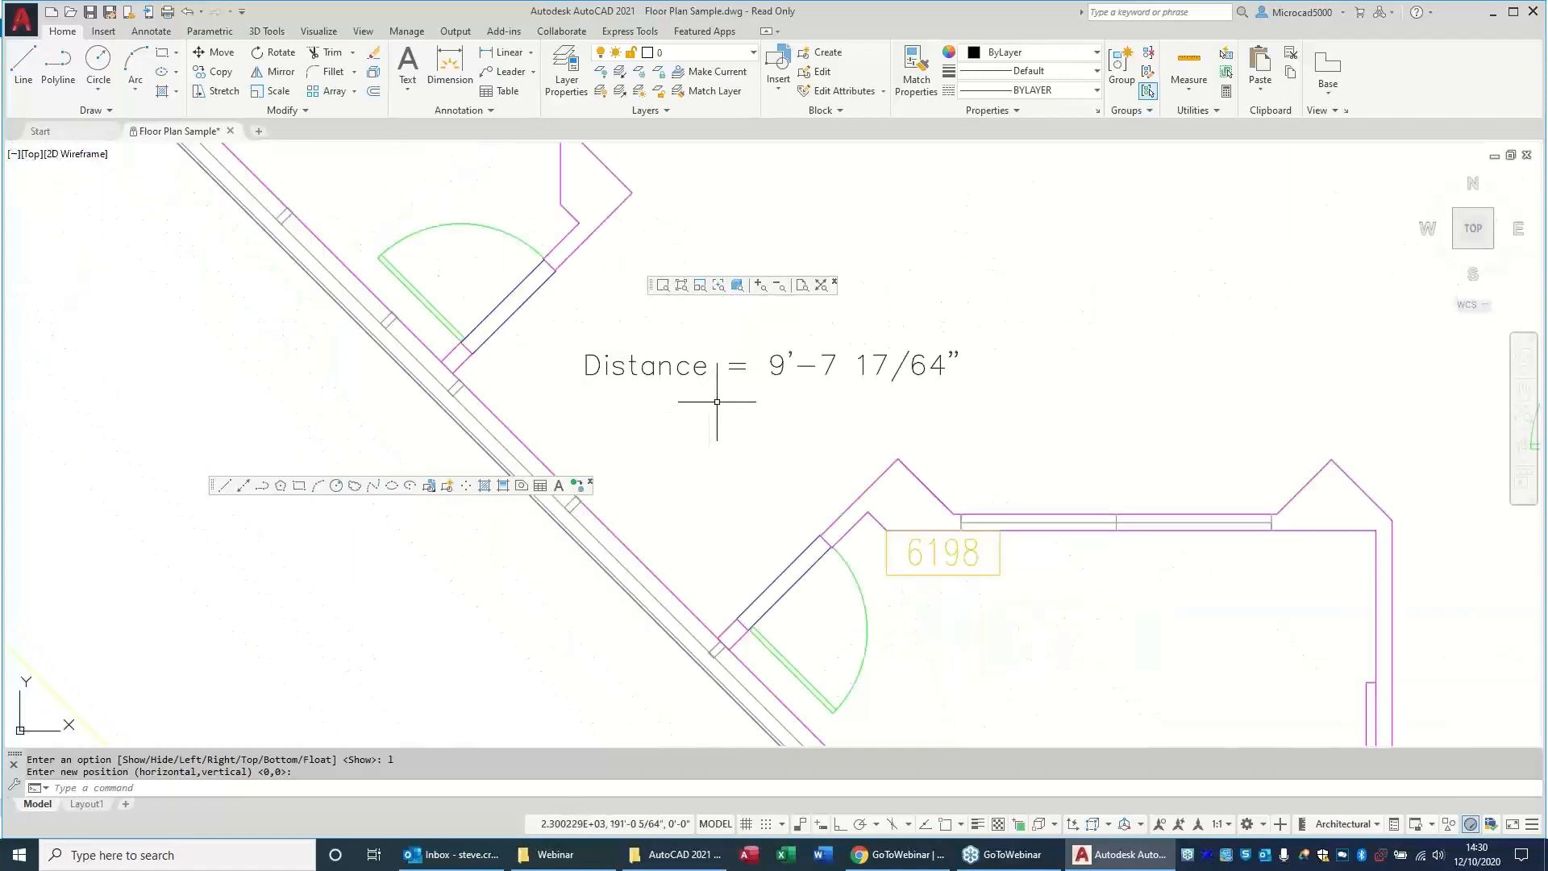
{"action": "middle_click", "coordinate": [715, 403]}
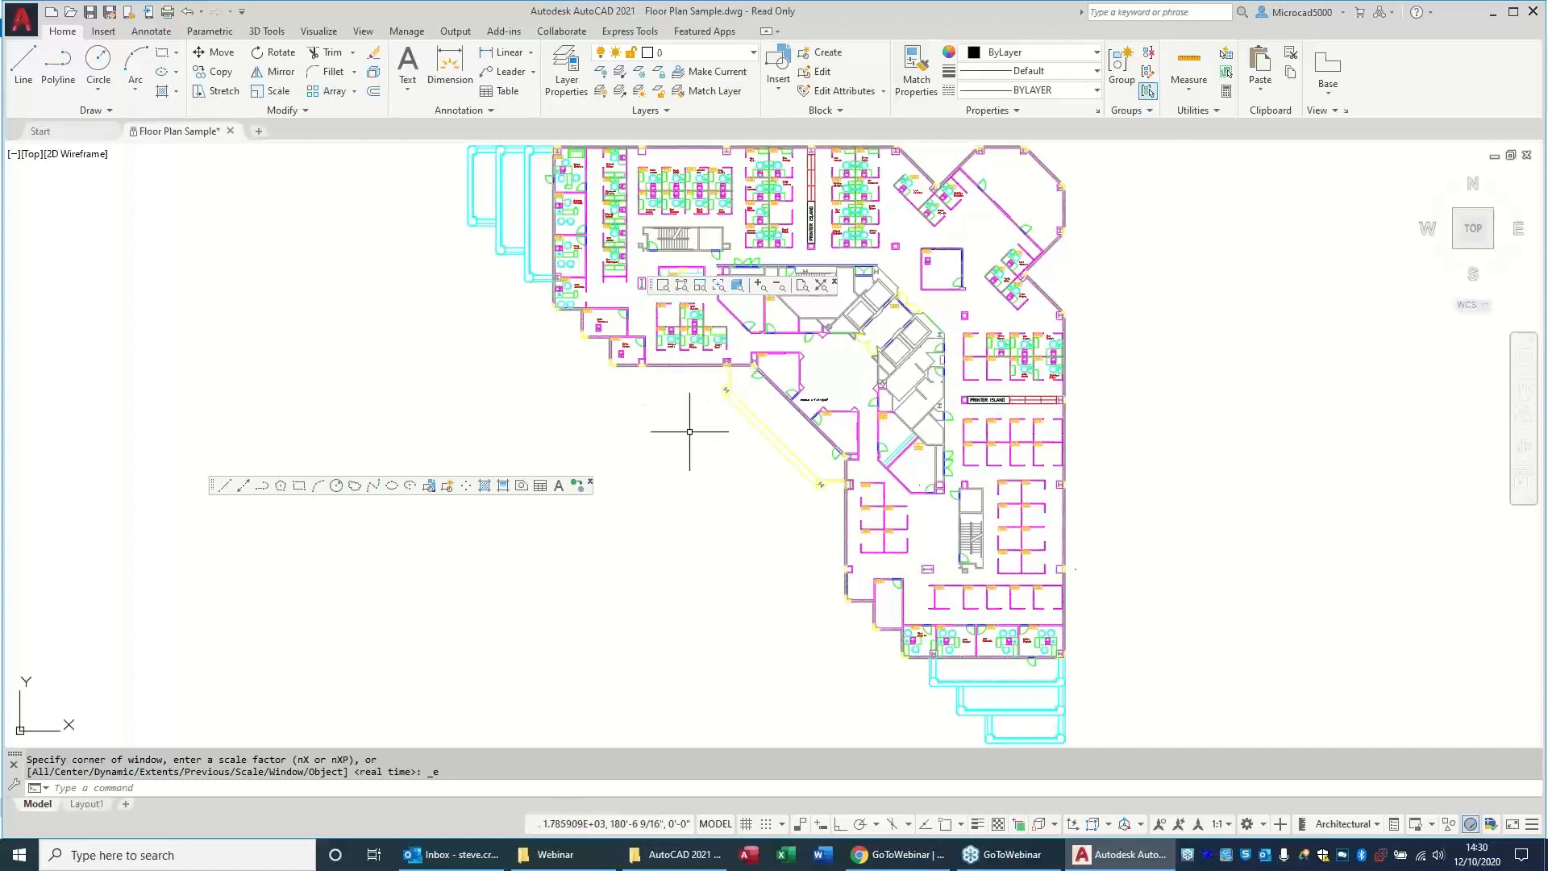
Zoom and pan the floor plan from the canvas shortcut menu, then move and close the floating Zoom toolbar.
{"action": "right_click", "coordinate": [709, 504]}
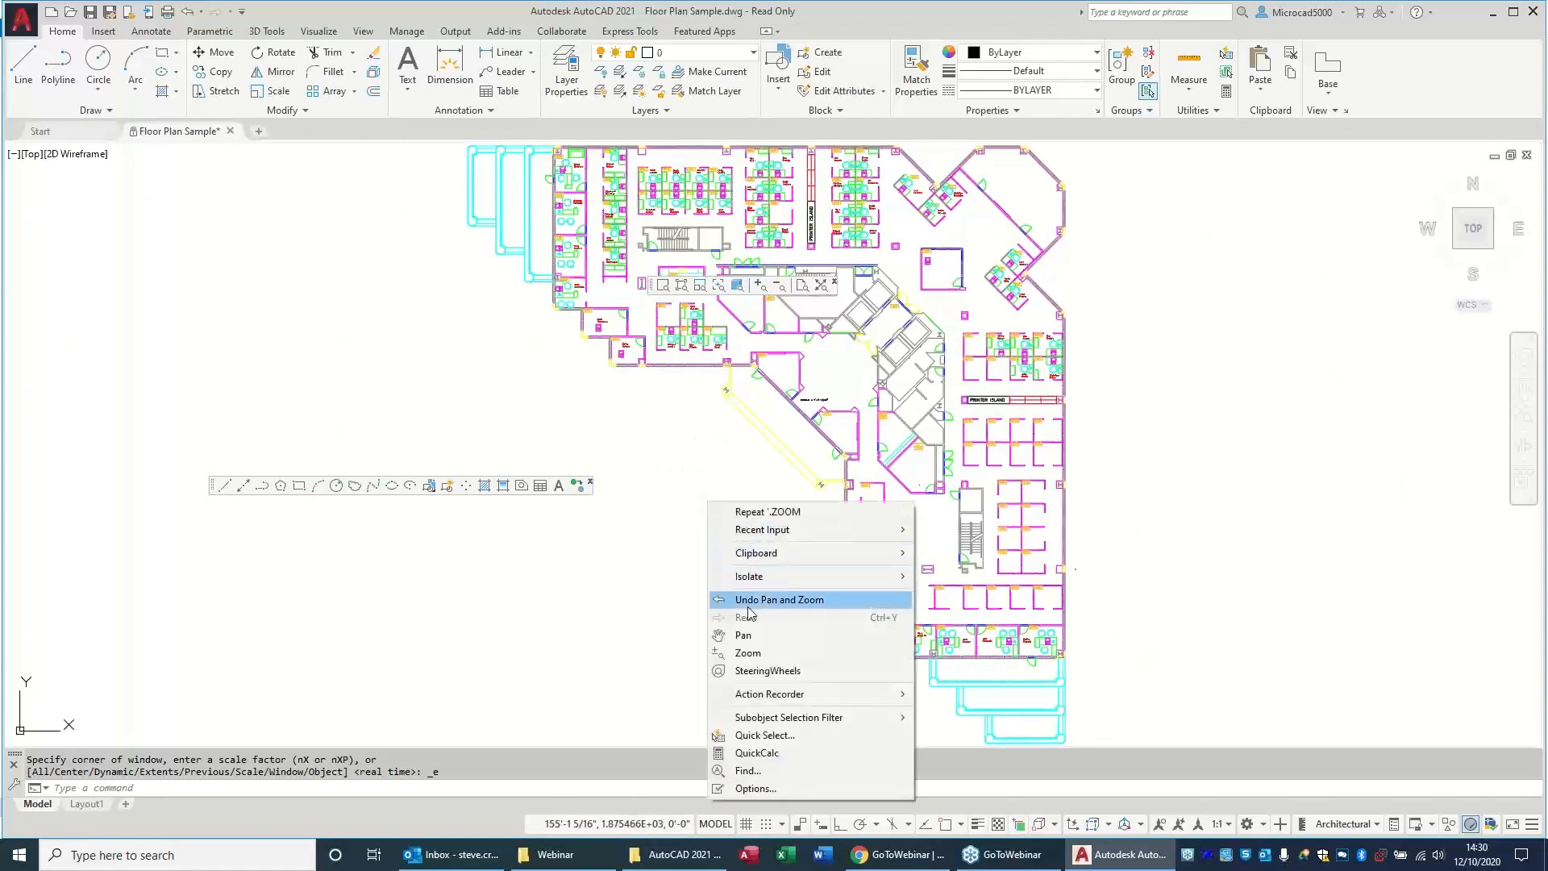
{"action": "left_click", "coordinate": [746, 653]}
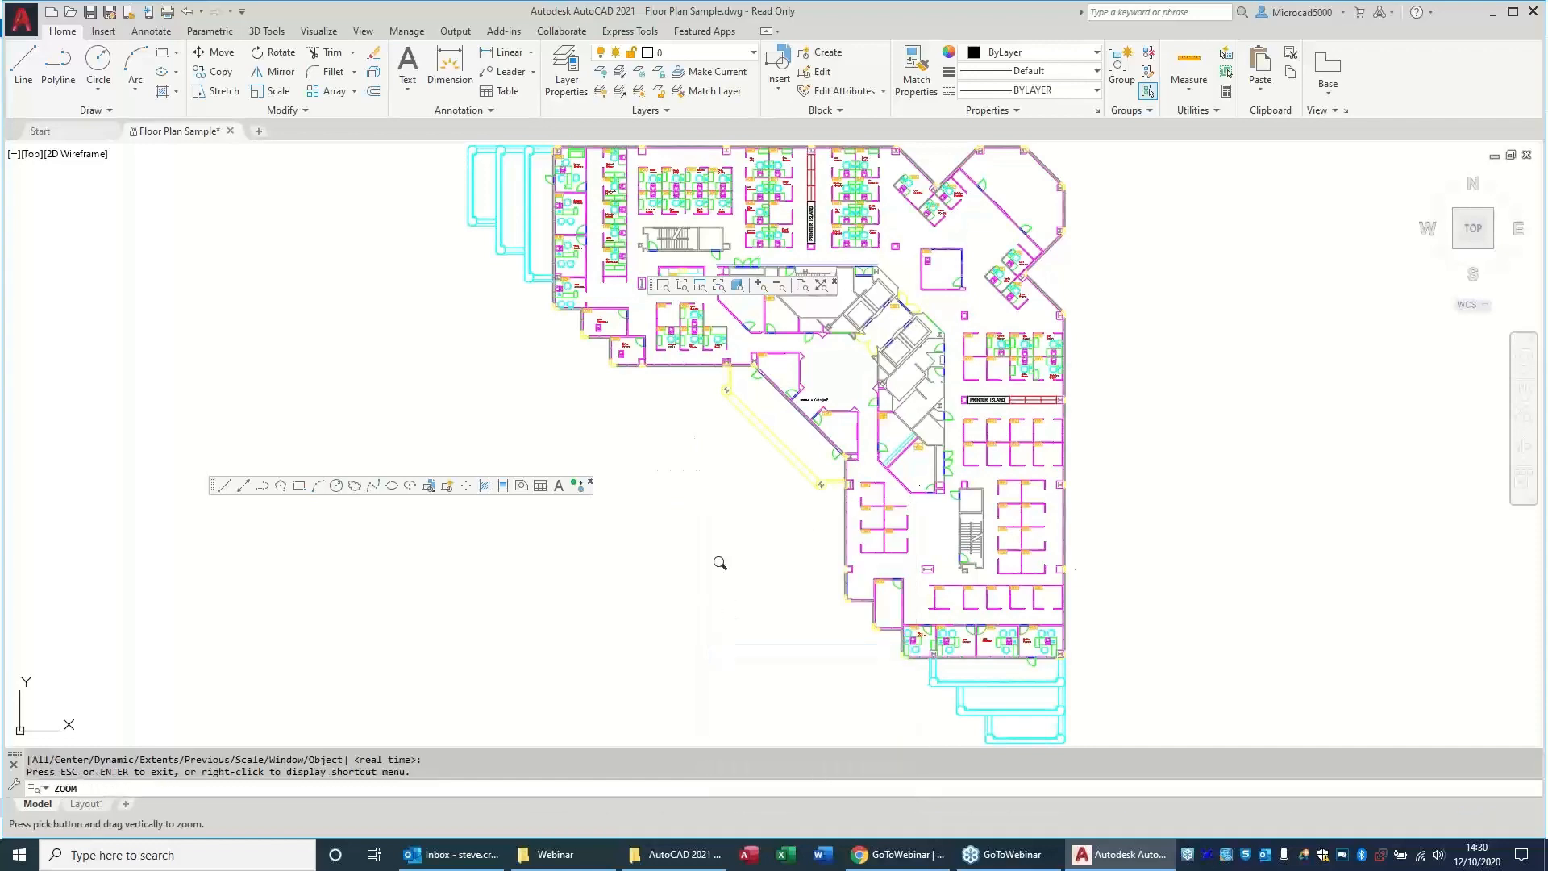
{"action": "left_click_drag", "start_coordinate": [720, 563], "coordinate": [762, 484]}
{"action": "right_click", "coordinate": [736, 449]}
{"action": "left_click", "coordinate": [766, 491]}
{"action": "right_click", "coordinate": [762, 485]}
{"action": "left_click", "coordinate": [786, 493]}
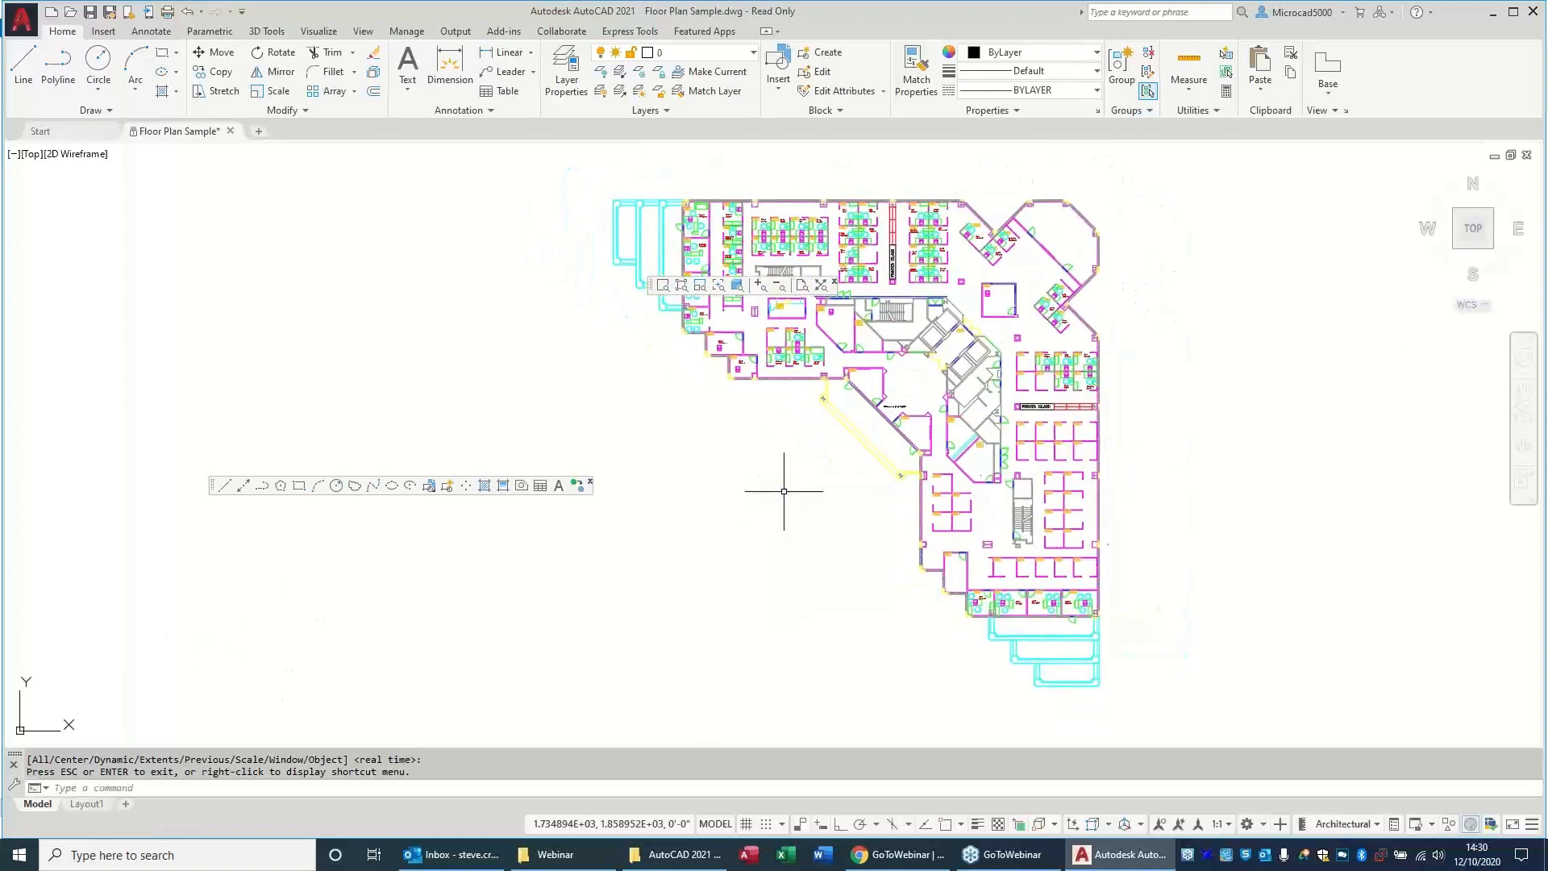
{"action": "left_click_drag", "start_coordinate": [652, 290], "coordinate": [661, 377]}
{"action": "left_click", "coordinate": [815, 366]}
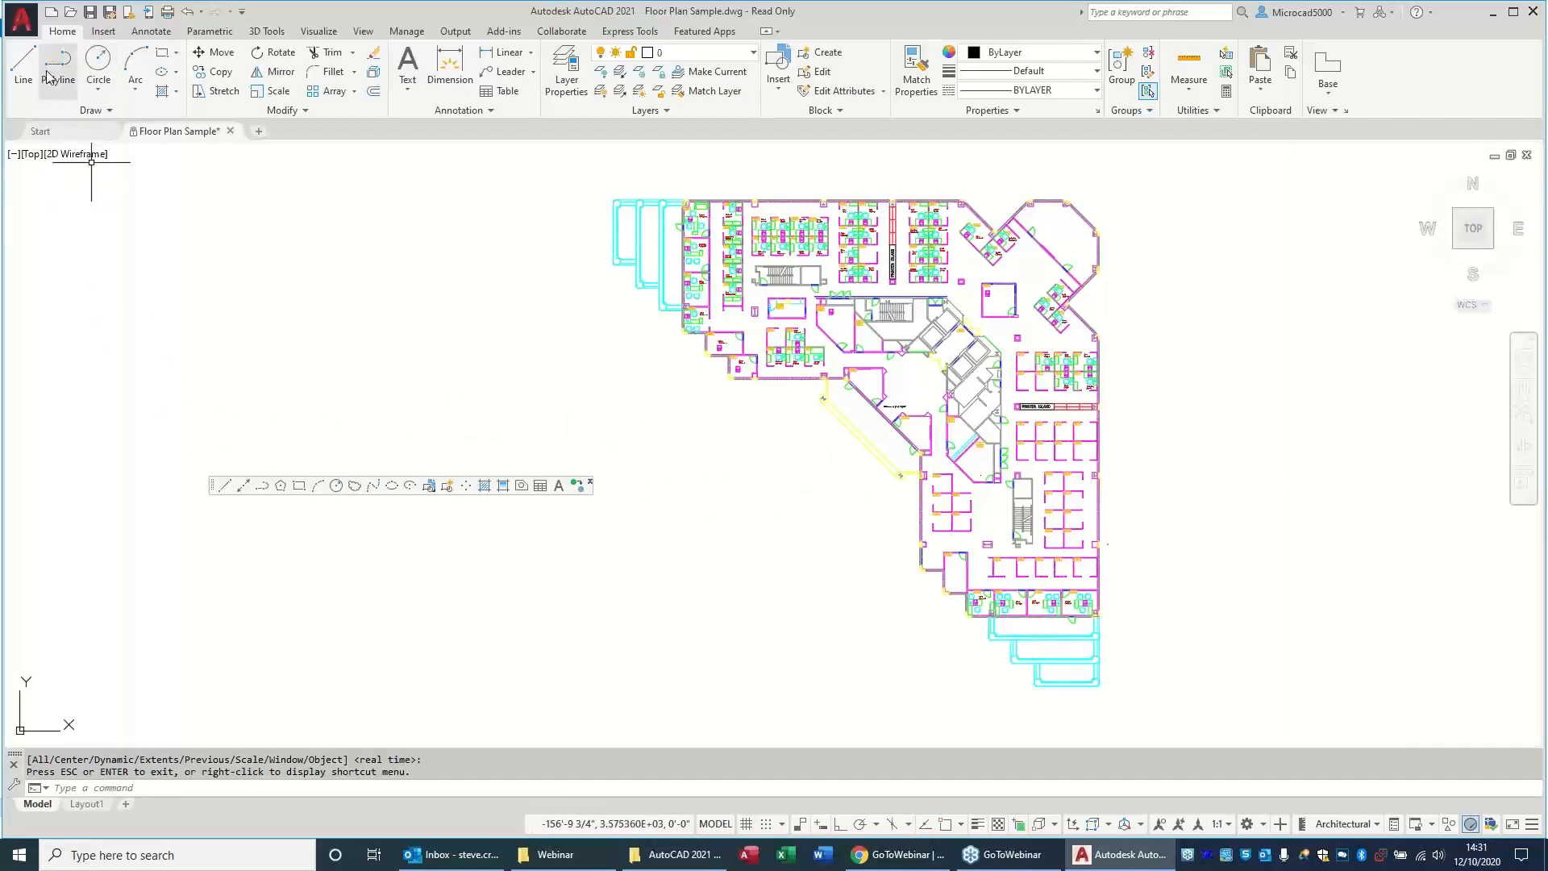
Float the Home tab's Modify panel over the drawing, then the Draw panel beneath it.
{"action": "left_click", "coordinate": [151, 33]}
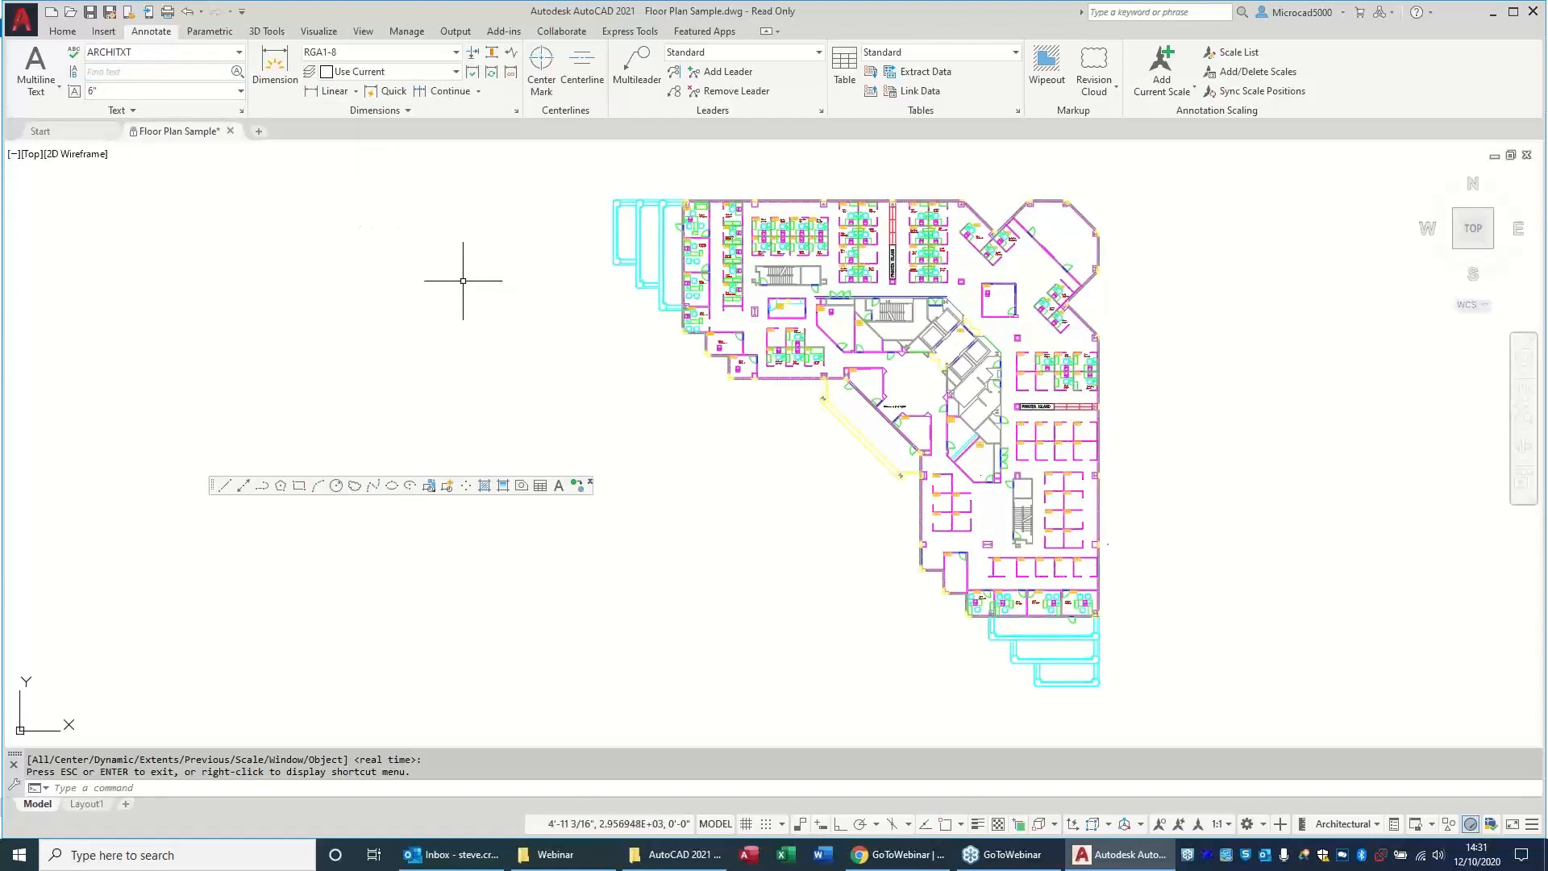
{"action": "left_click", "coordinate": [62, 31]}
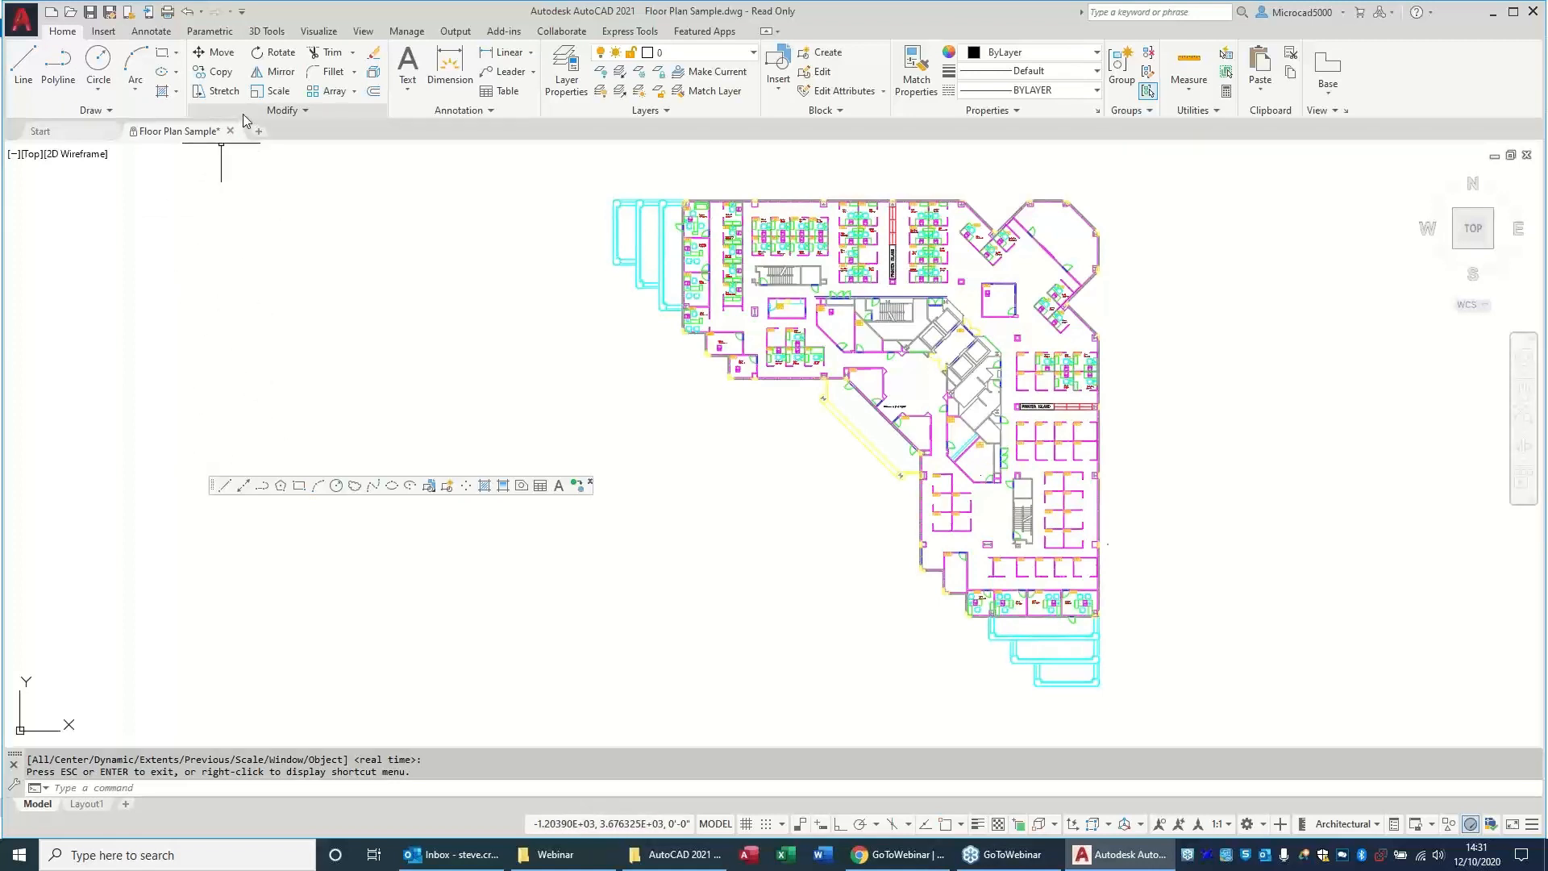
{"action": "left_click_drag", "start_coordinate": [246, 119], "coordinate": [310, 281]}
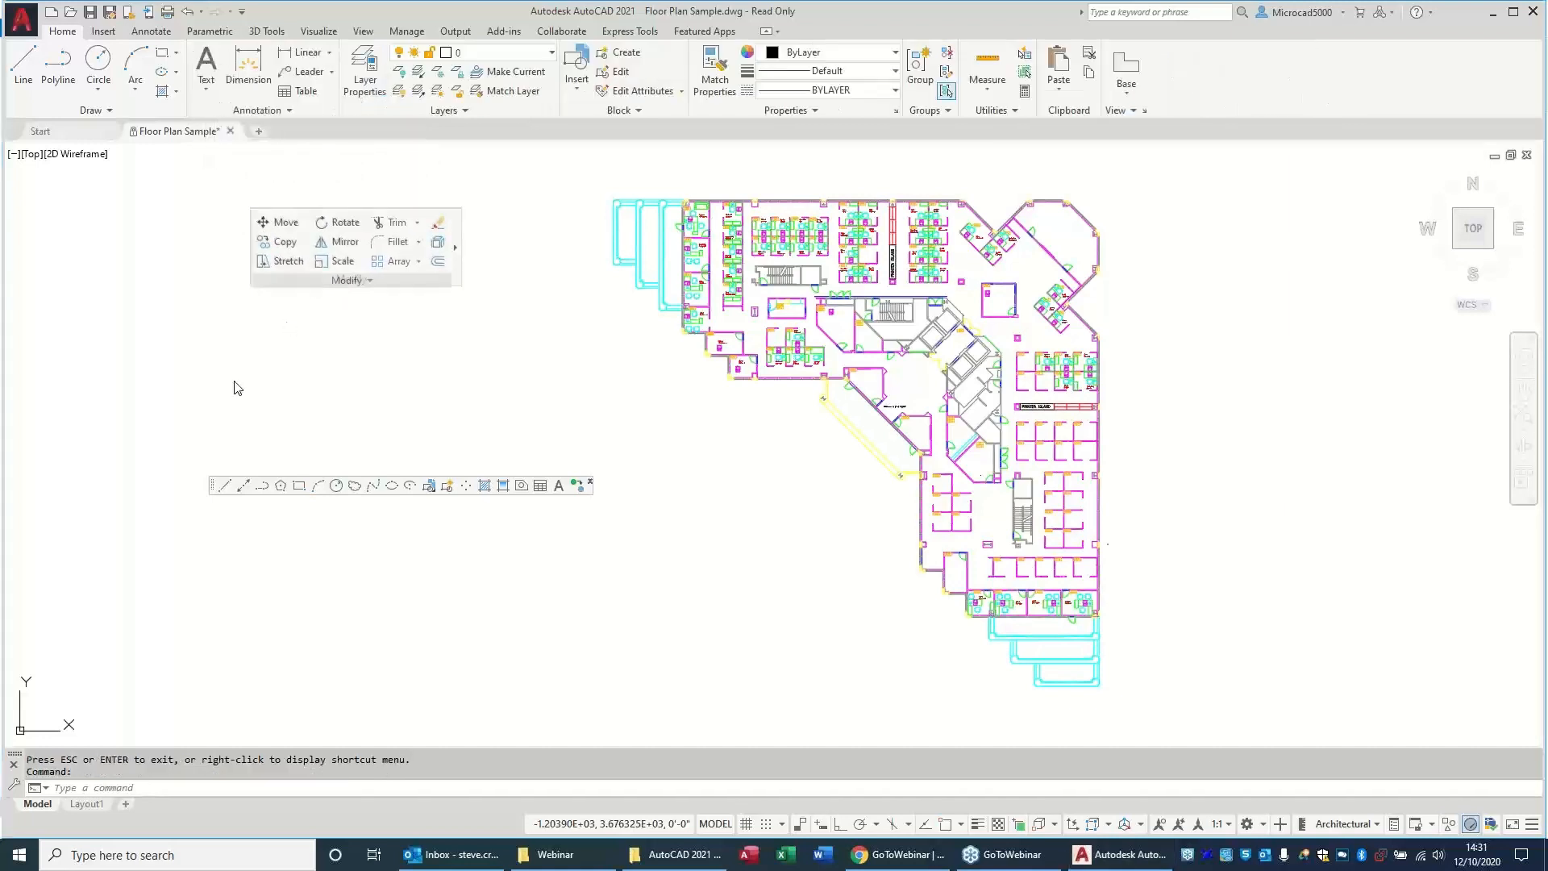
{"action": "left_click", "coordinate": [150, 32]}
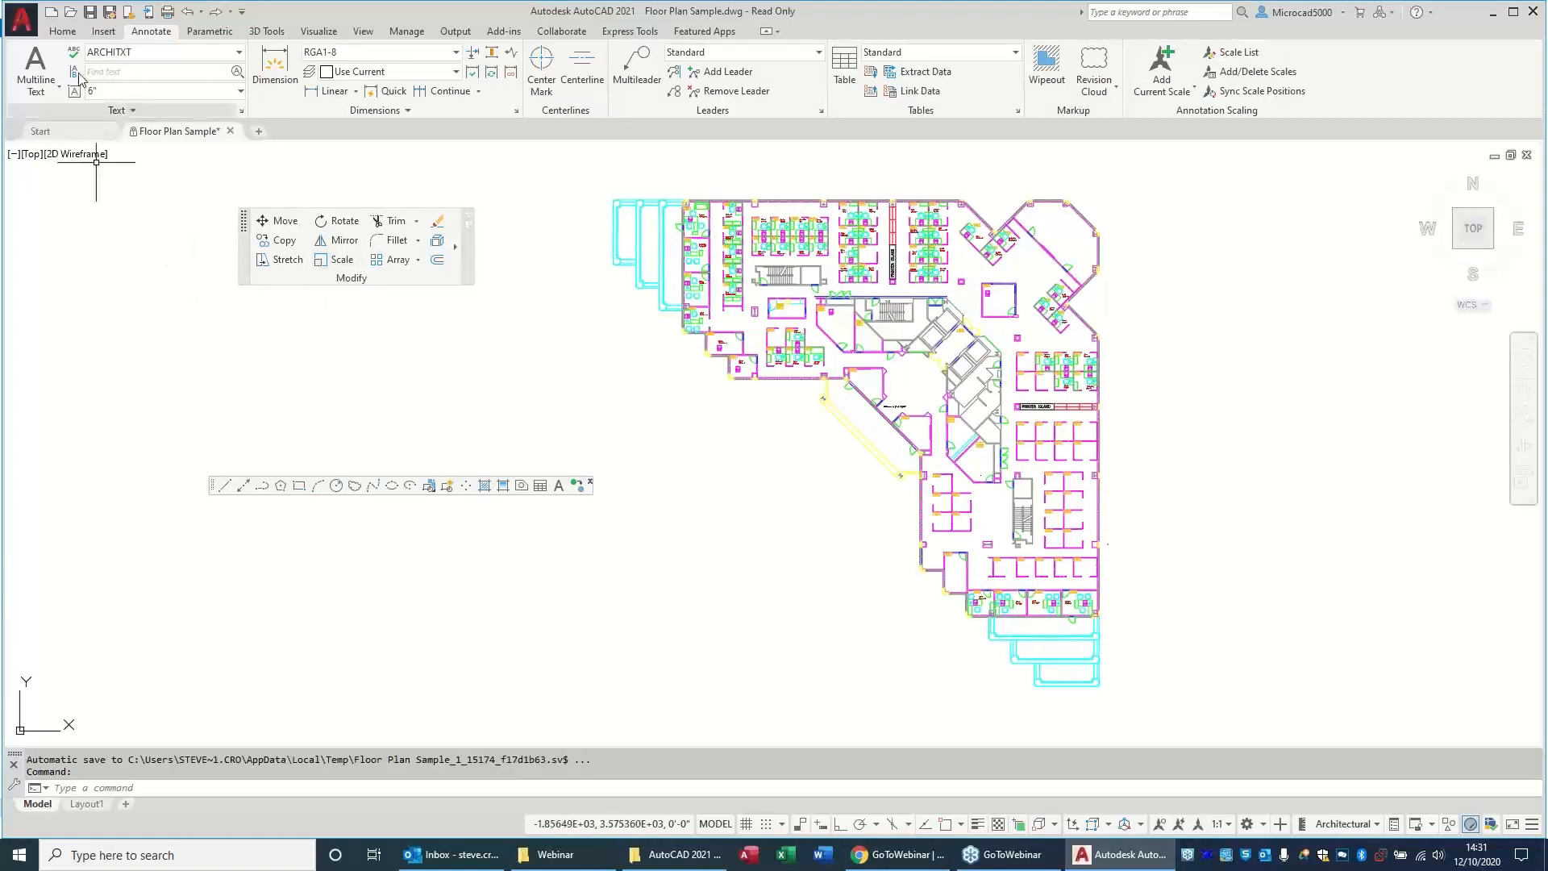
{"action": "left_click", "coordinate": [62, 31]}
{"action": "mouse_move", "coordinate": [54, 113]}
{"action": "left_mouse_down"}
{"action": "mouse_move", "coordinate": [87, 276]}
{"action": "mouse_move", "coordinate": [324, 364]}
{"action": "left_mouse_up"}
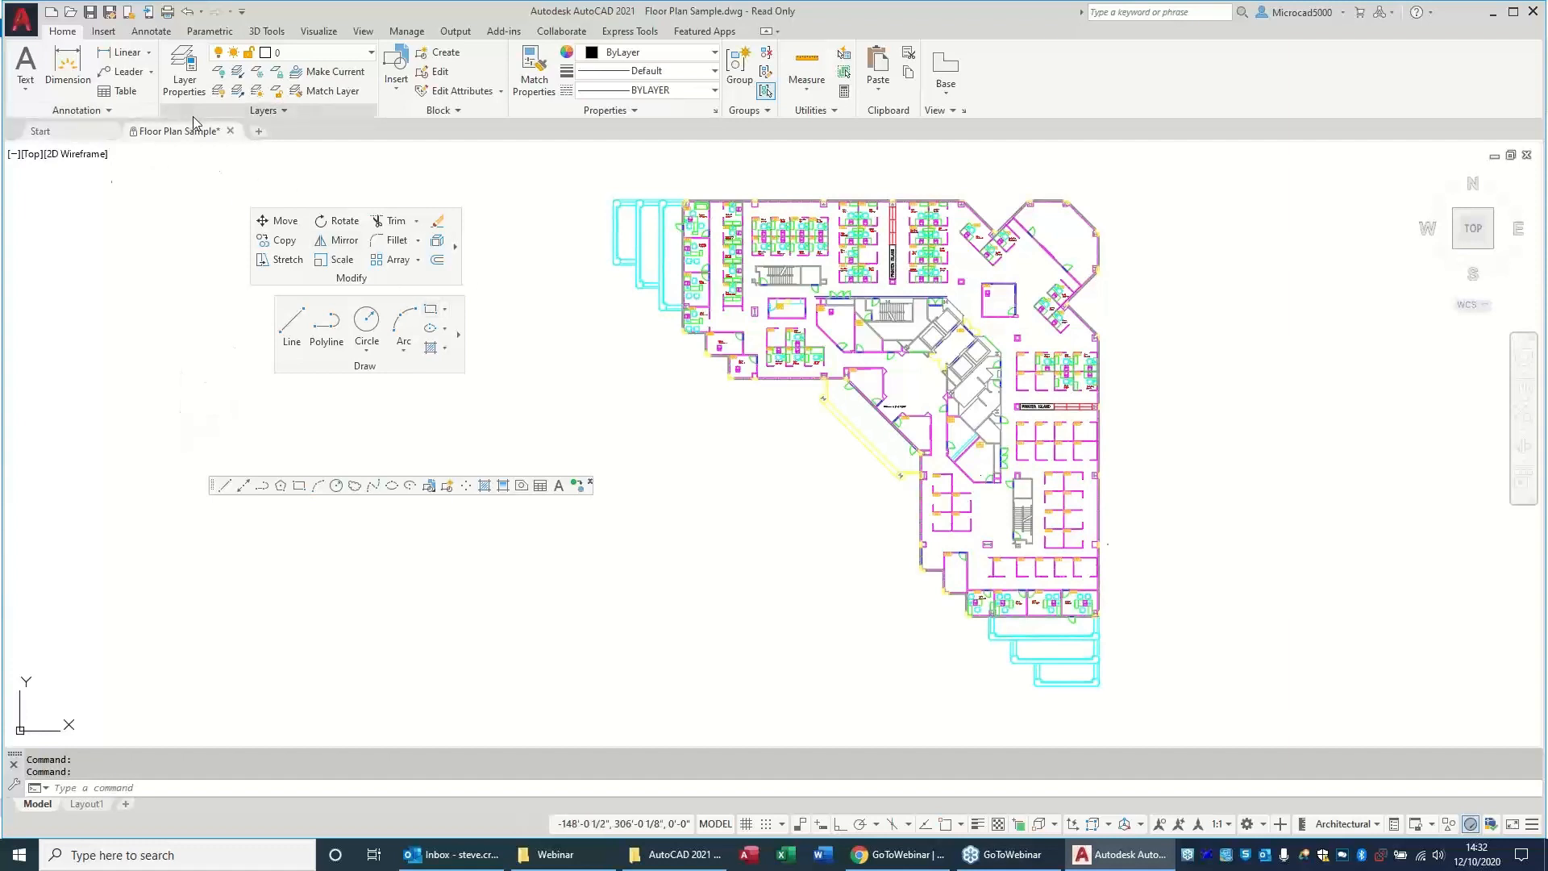
Float the Layers and Properties panels, then return Properties, Modify, Draw and Layers to the ribbon.
{"action": "mouse_move", "coordinate": [192, 116]}
{"action": "left_mouse_down"}
{"action": "mouse_move", "coordinate": [133, 373]}
{"action": "mouse_move", "coordinate": [94, 442]}
{"action": "left_mouse_up"}
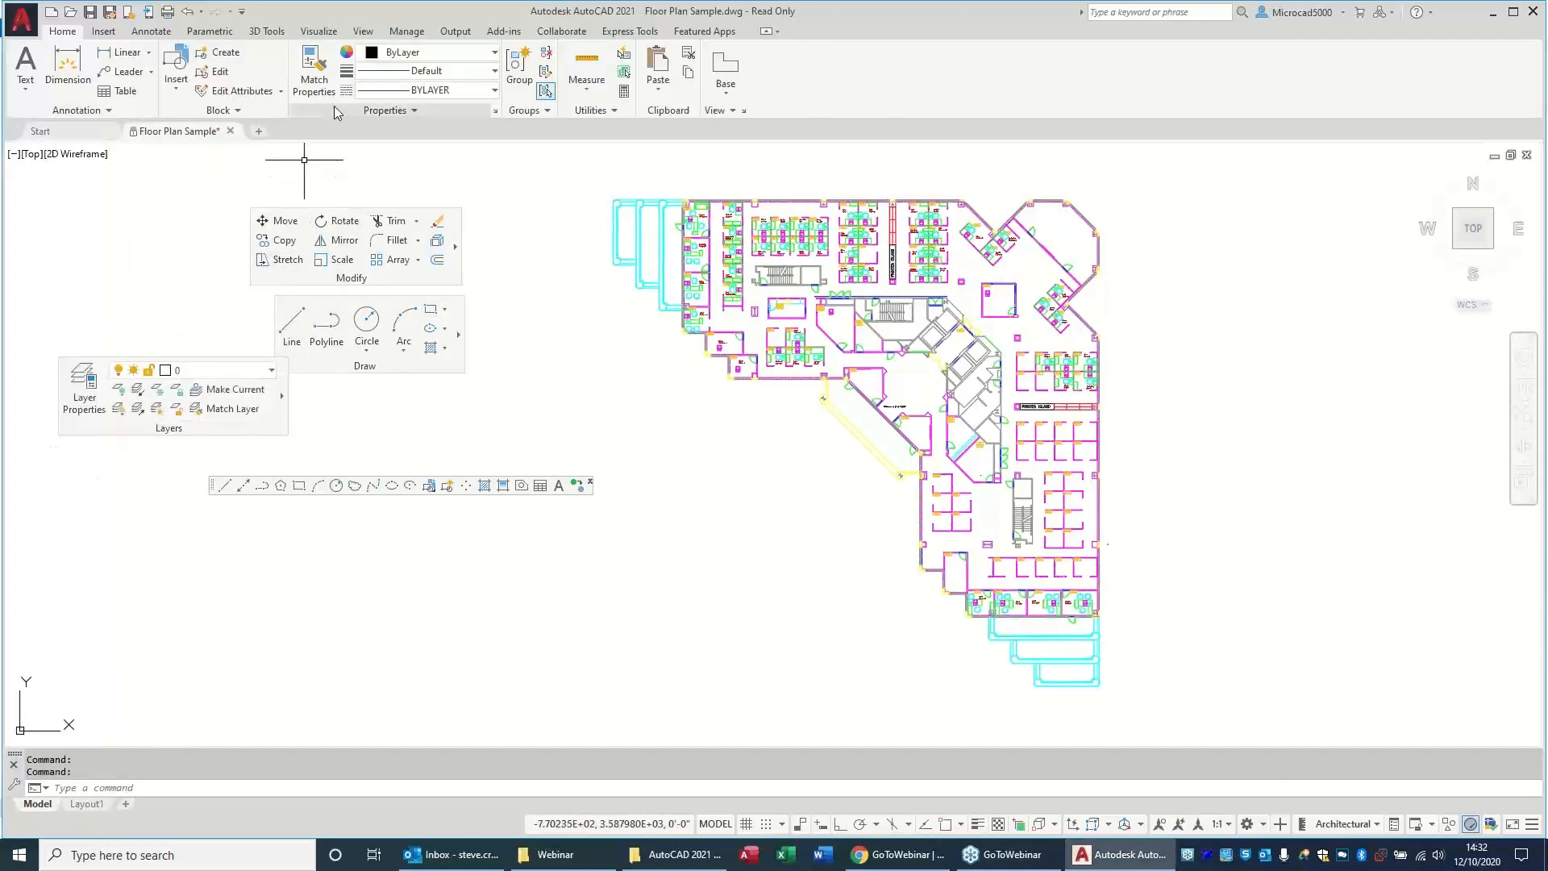
{"action": "left_click_drag", "start_coordinate": [333, 110], "coordinate": [614, 431]}
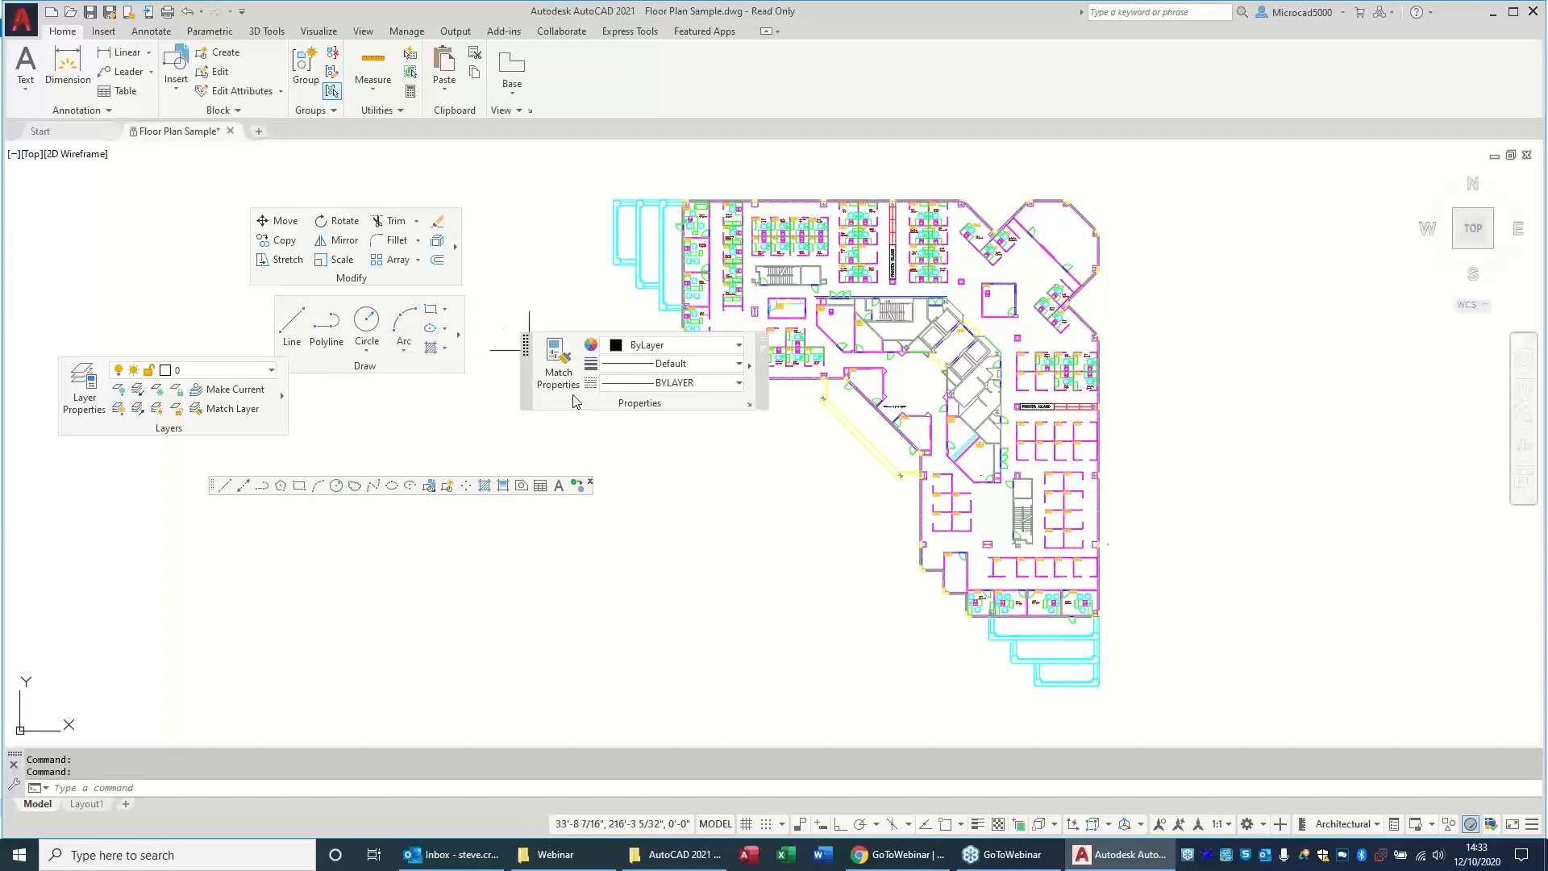
{"action": "left_click", "coordinate": [765, 348]}
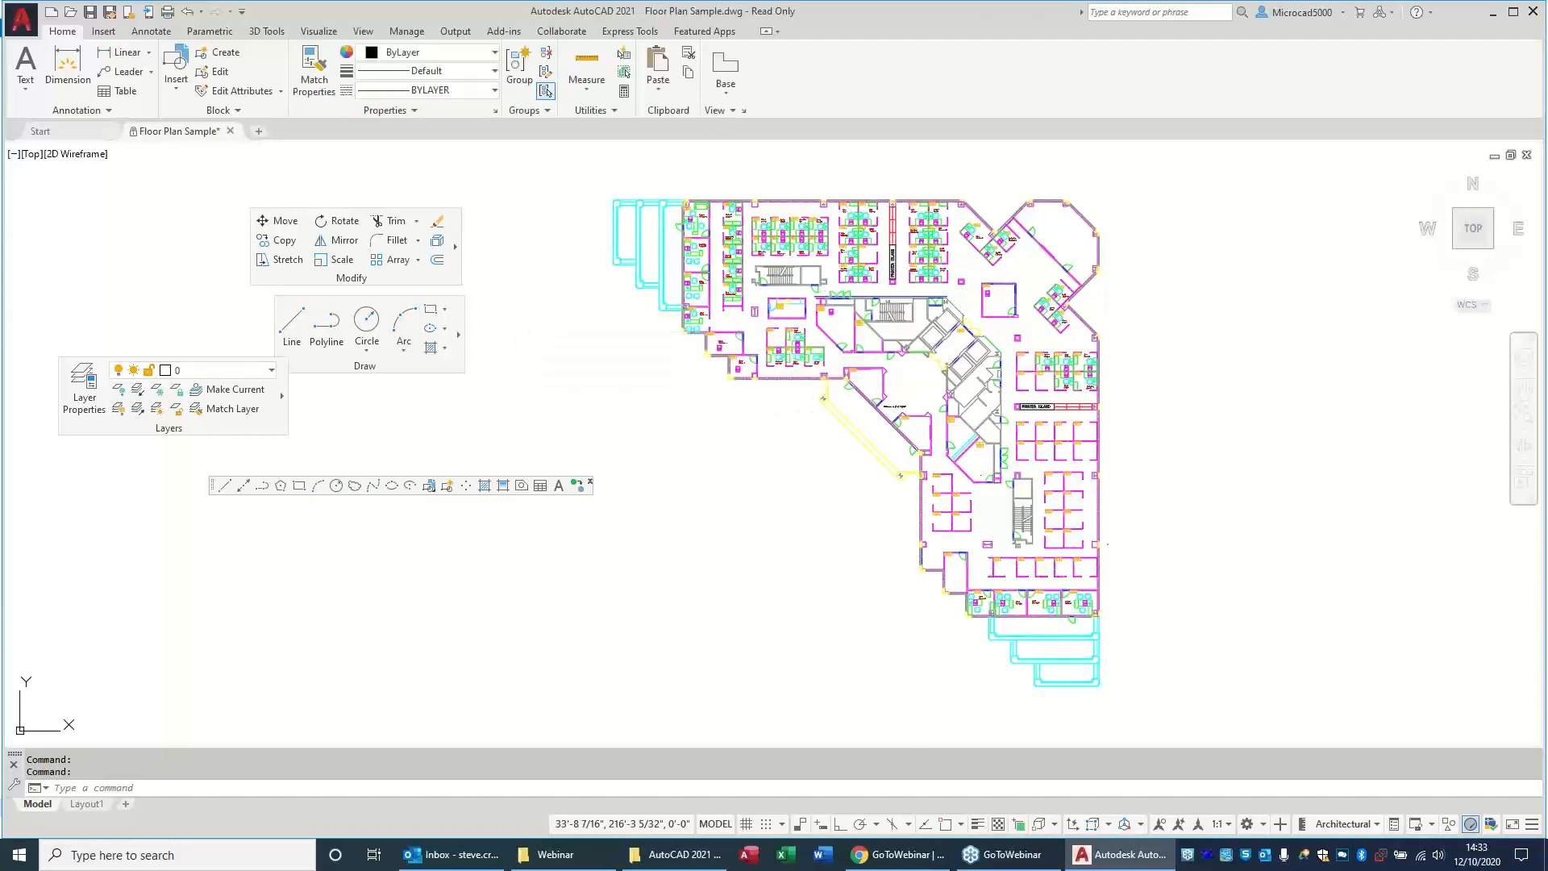
{"action": "left_click", "coordinate": [468, 220]}
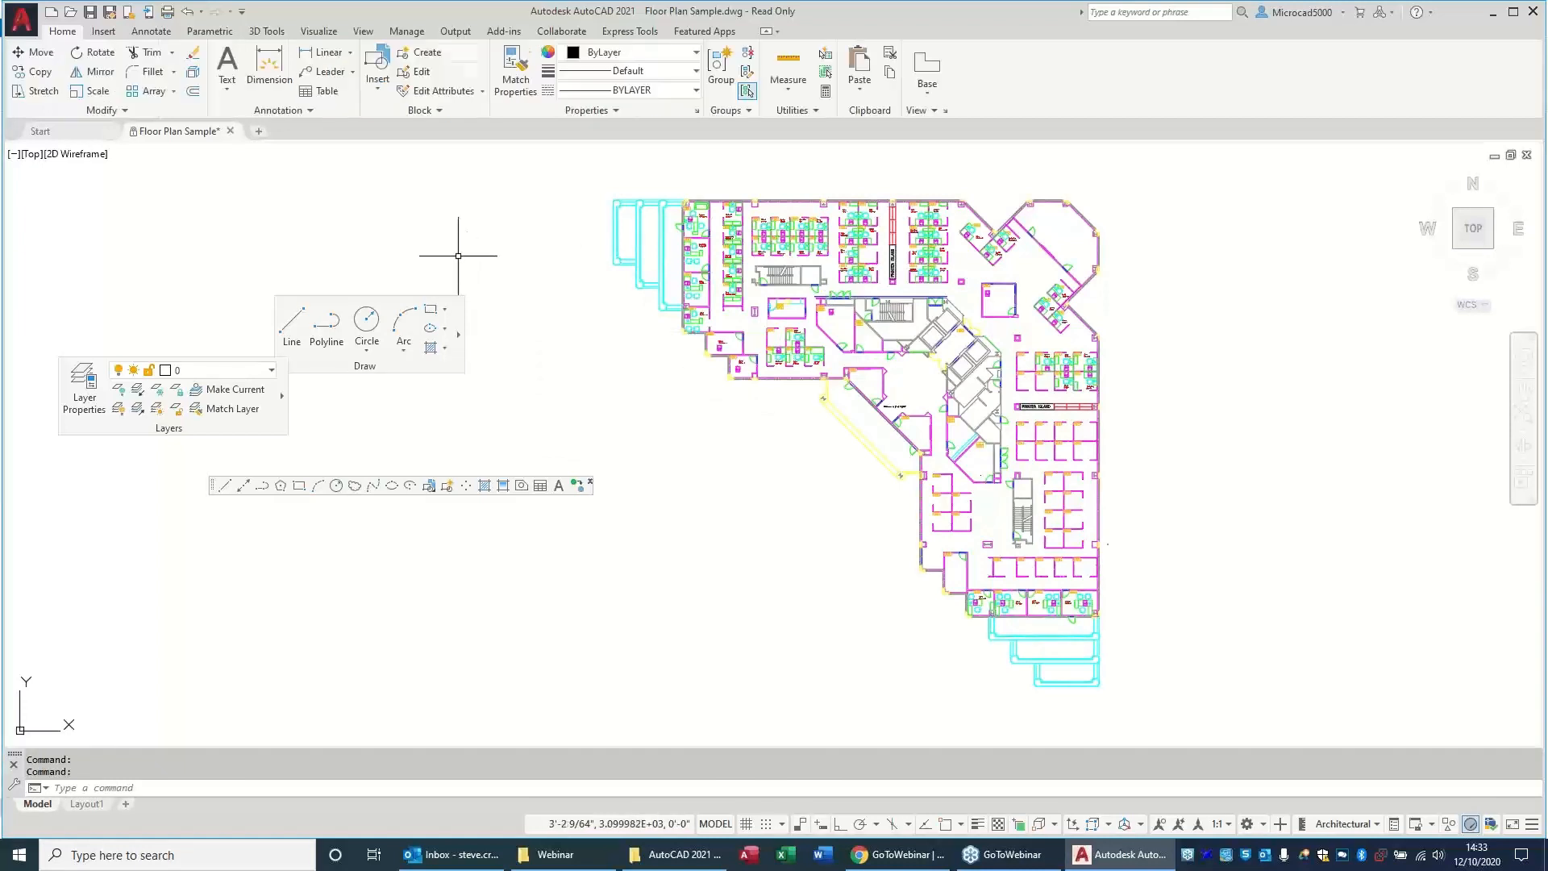
{"action": "left_click", "coordinate": [459, 311]}
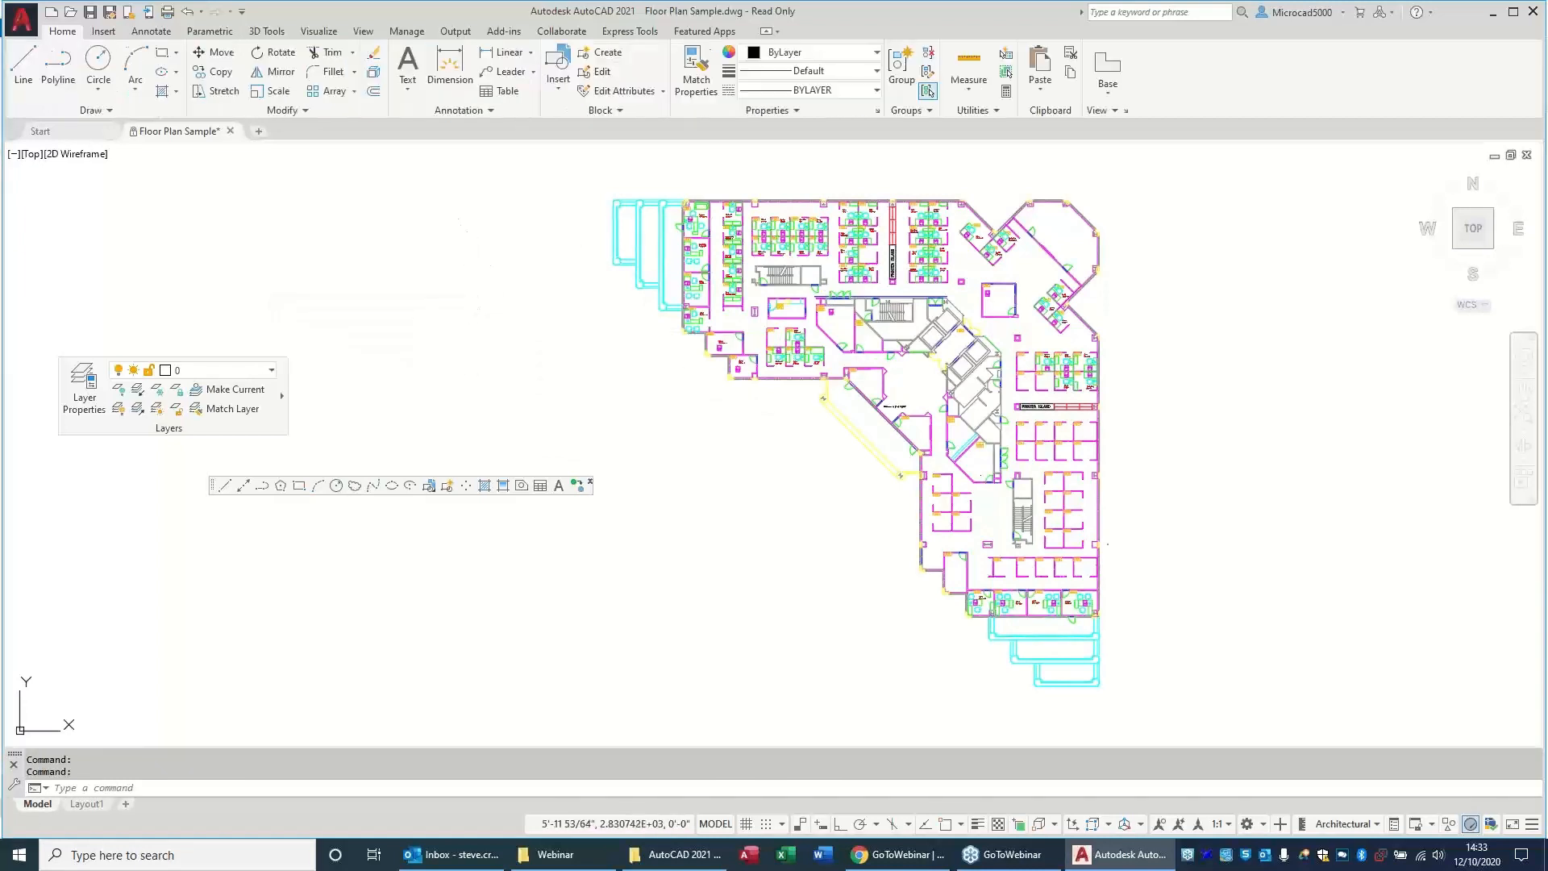
{"action": "left_click", "coordinate": [295, 369]}
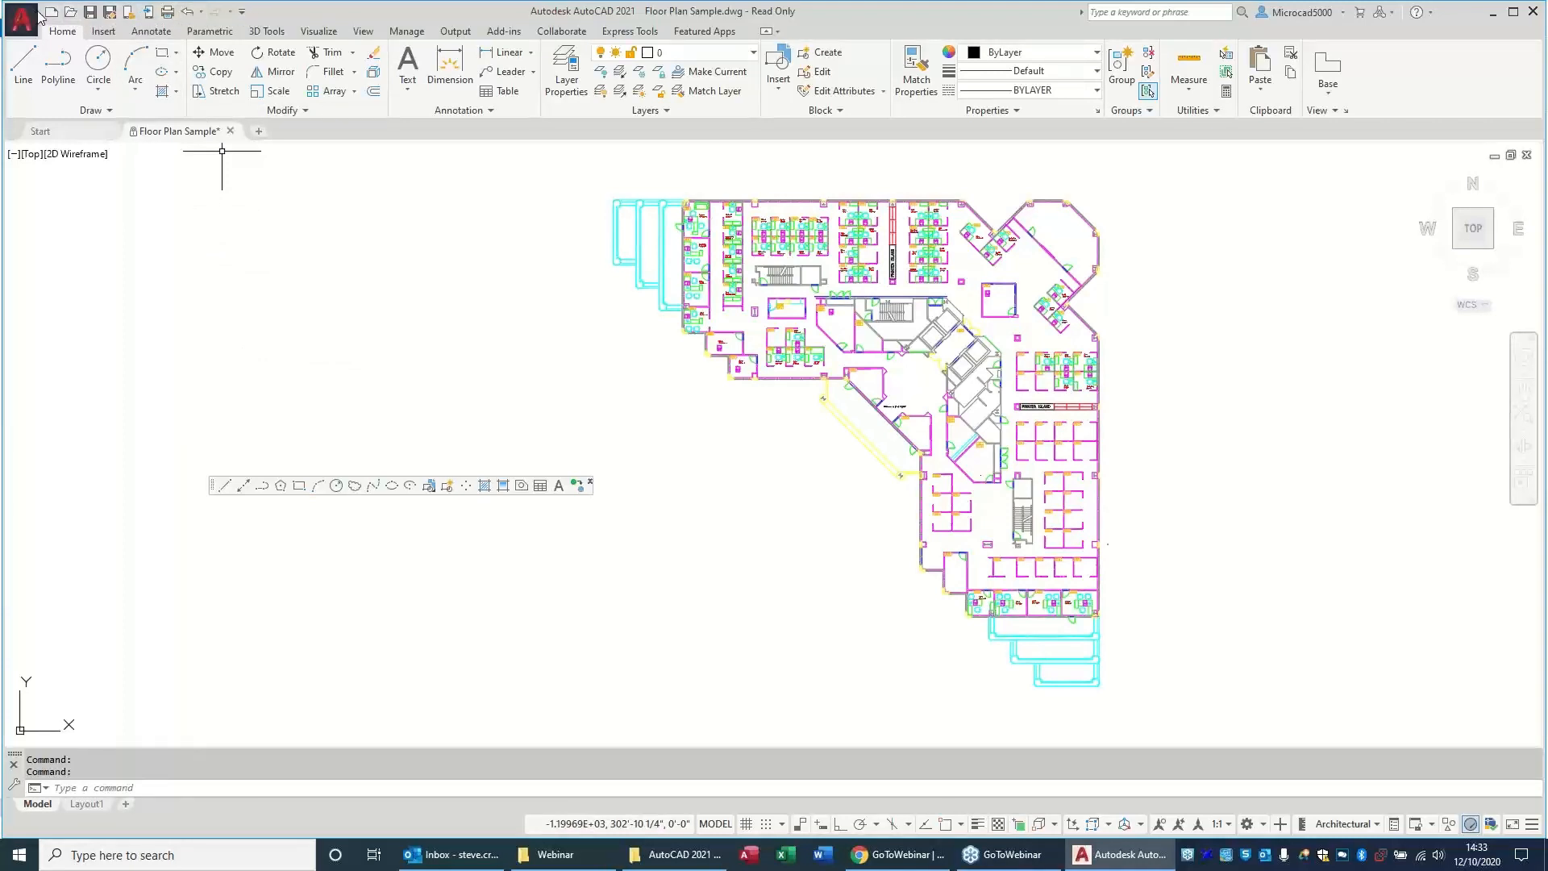
Remove Open from Web & Mobile and Save to Web & Mobile from the Quick Access Toolbar.
{"action": "left_click", "coordinate": [242, 13]}
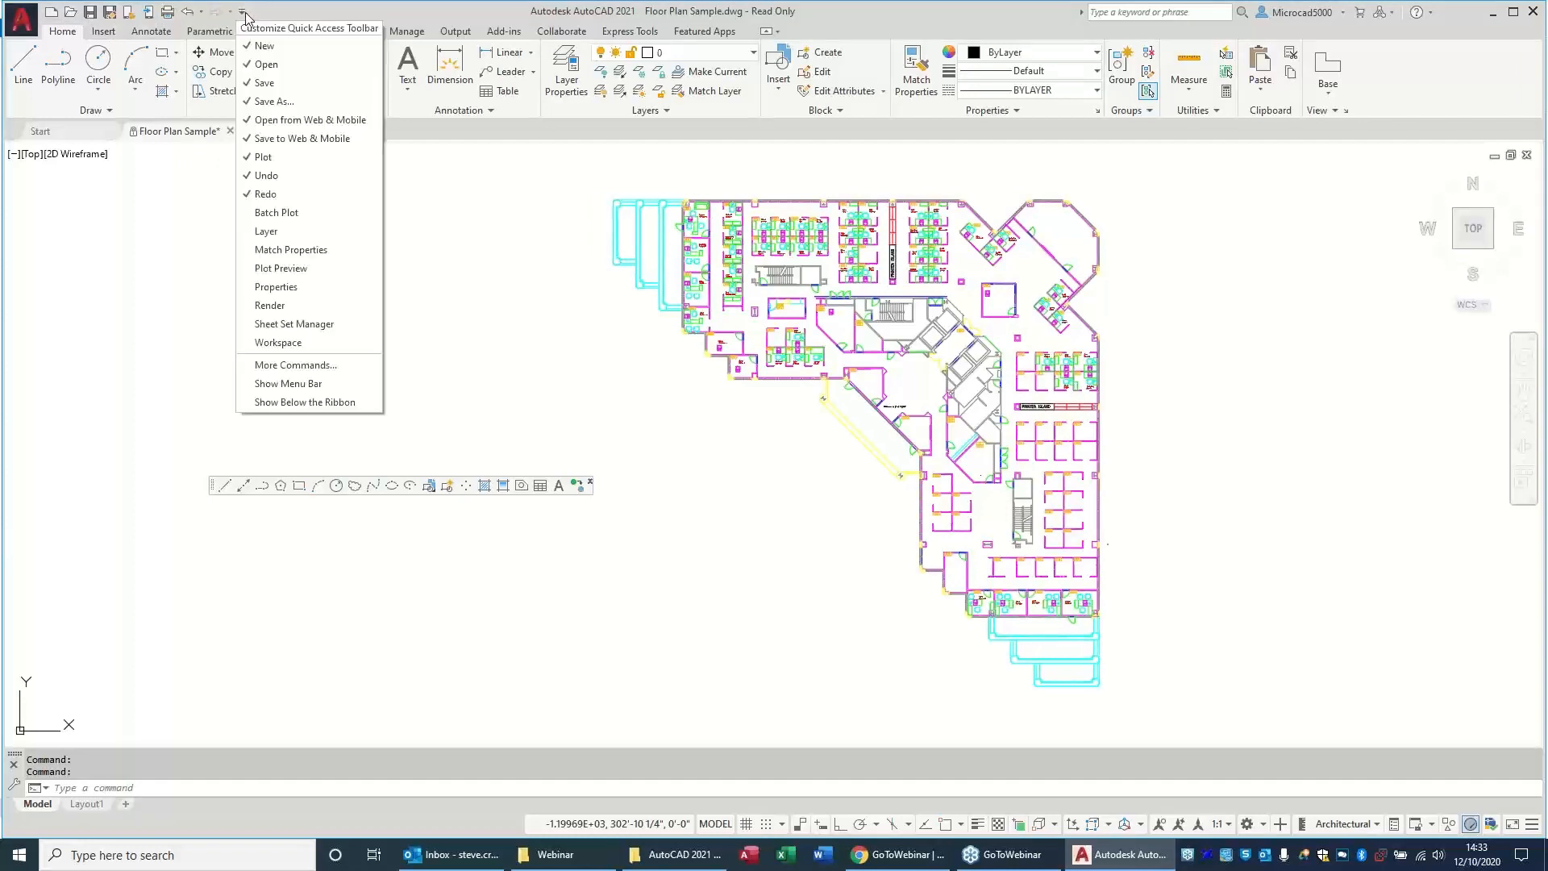
{"action": "left_click", "coordinate": [276, 121]}
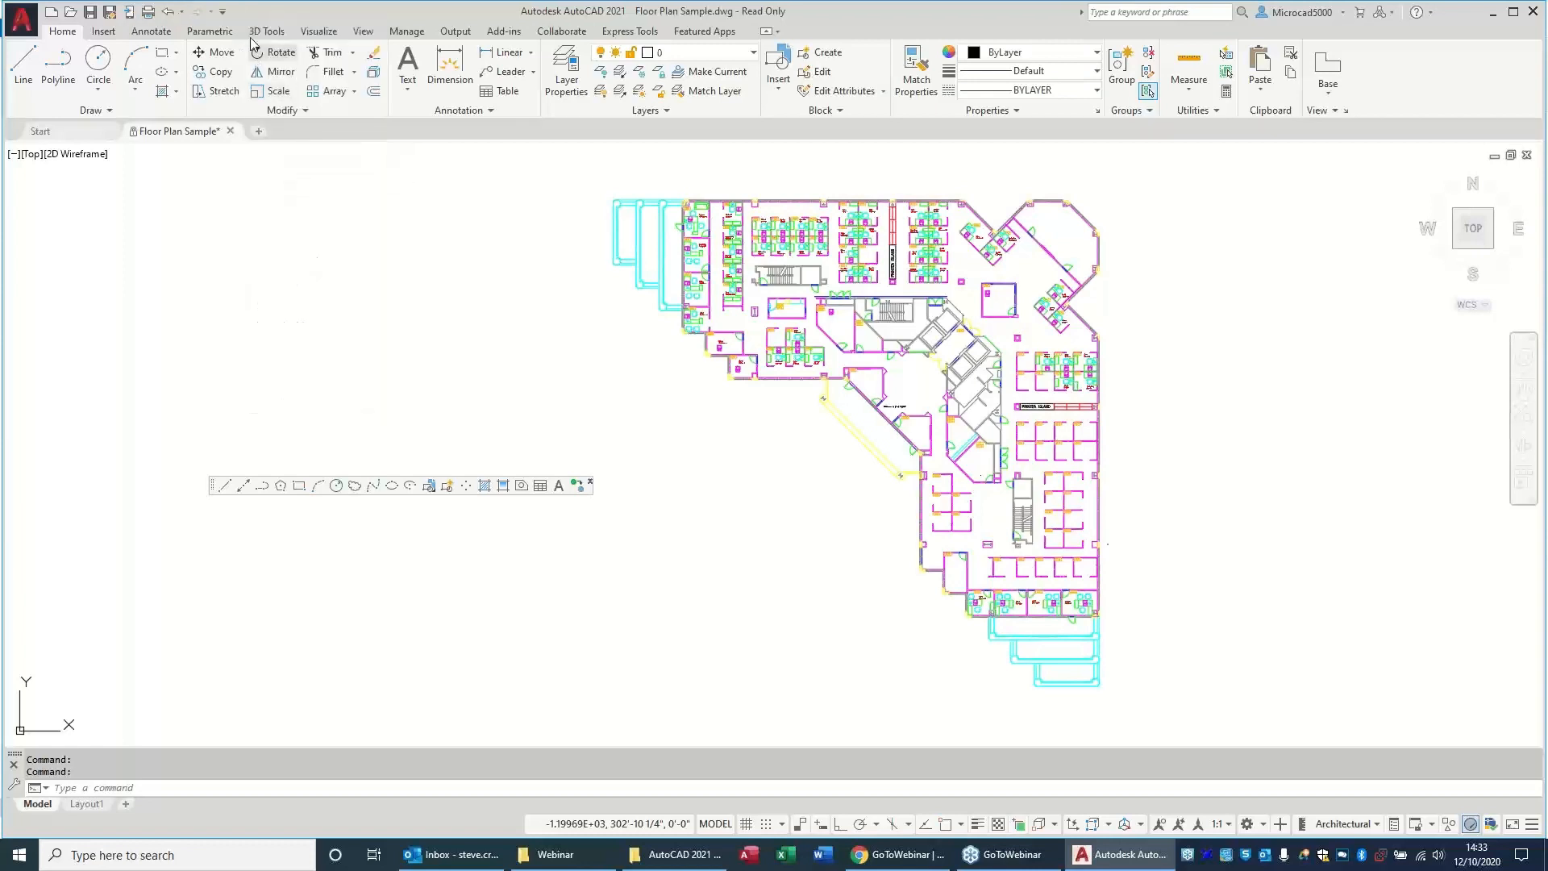
{"action": "left_click", "coordinate": [224, 12]}
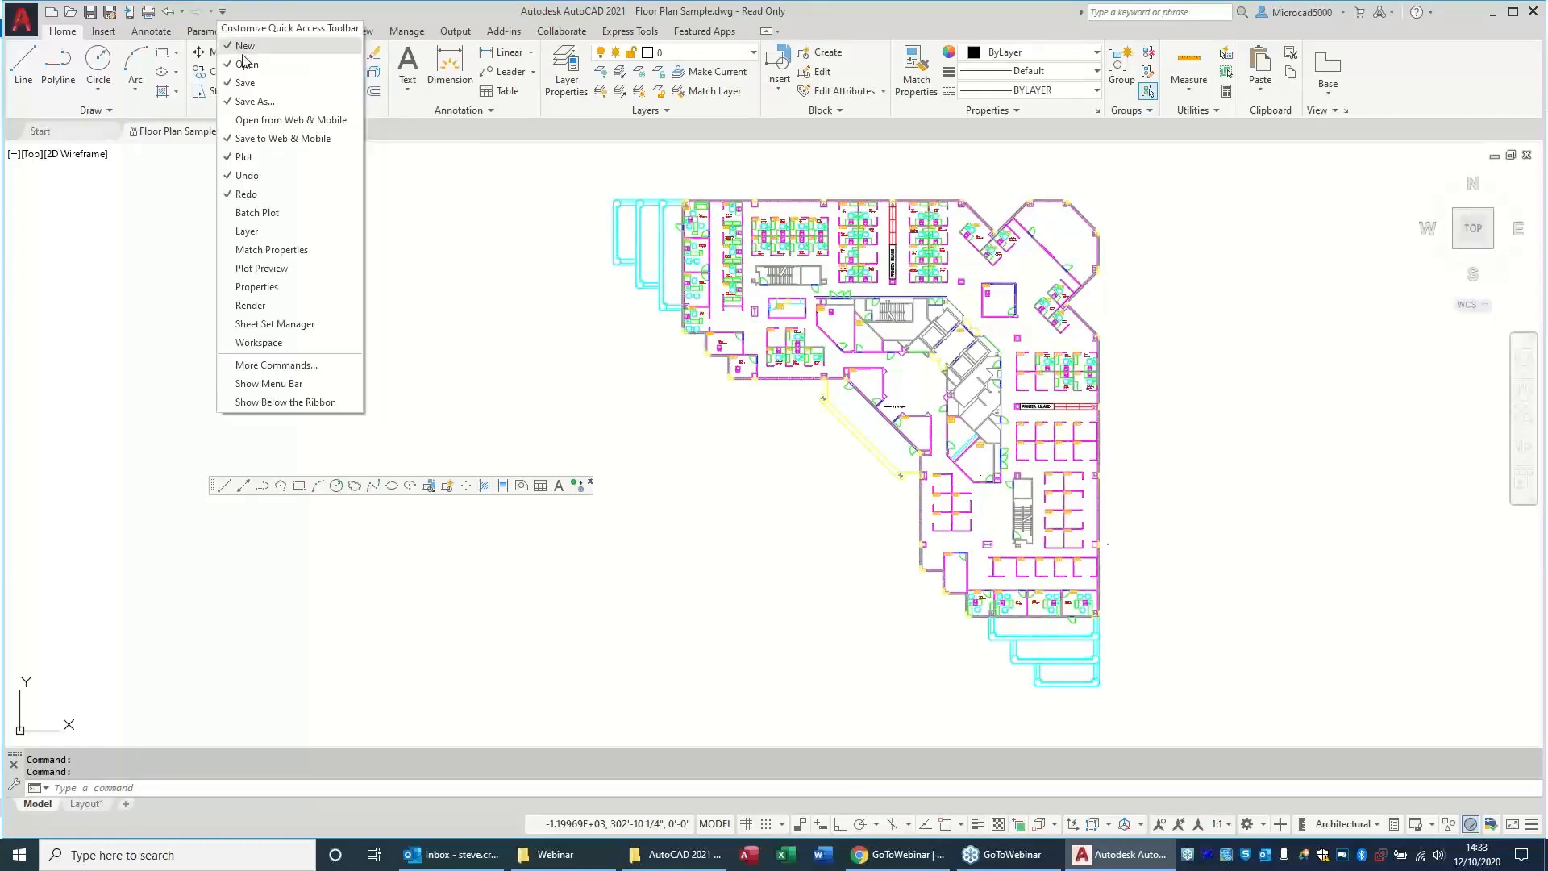
{"action": "left_click", "coordinate": [277, 142]}
Add Properties and Match Properties to the Quick Access Toolbar.
{"action": "left_click", "coordinate": [204, 12]}
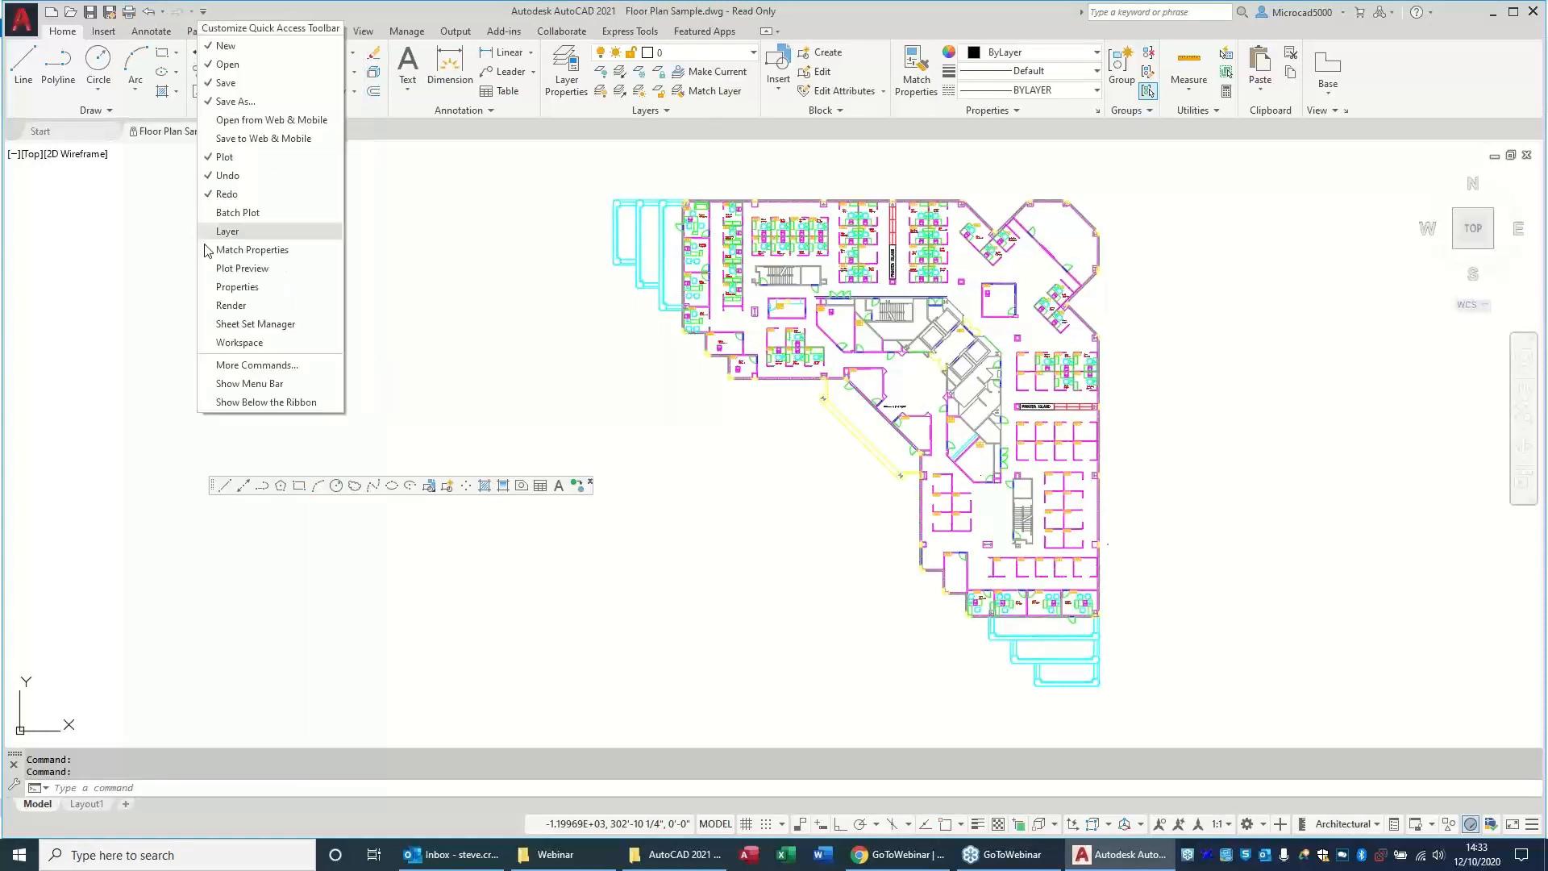
{"action": "left_click", "coordinate": [236, 288]}
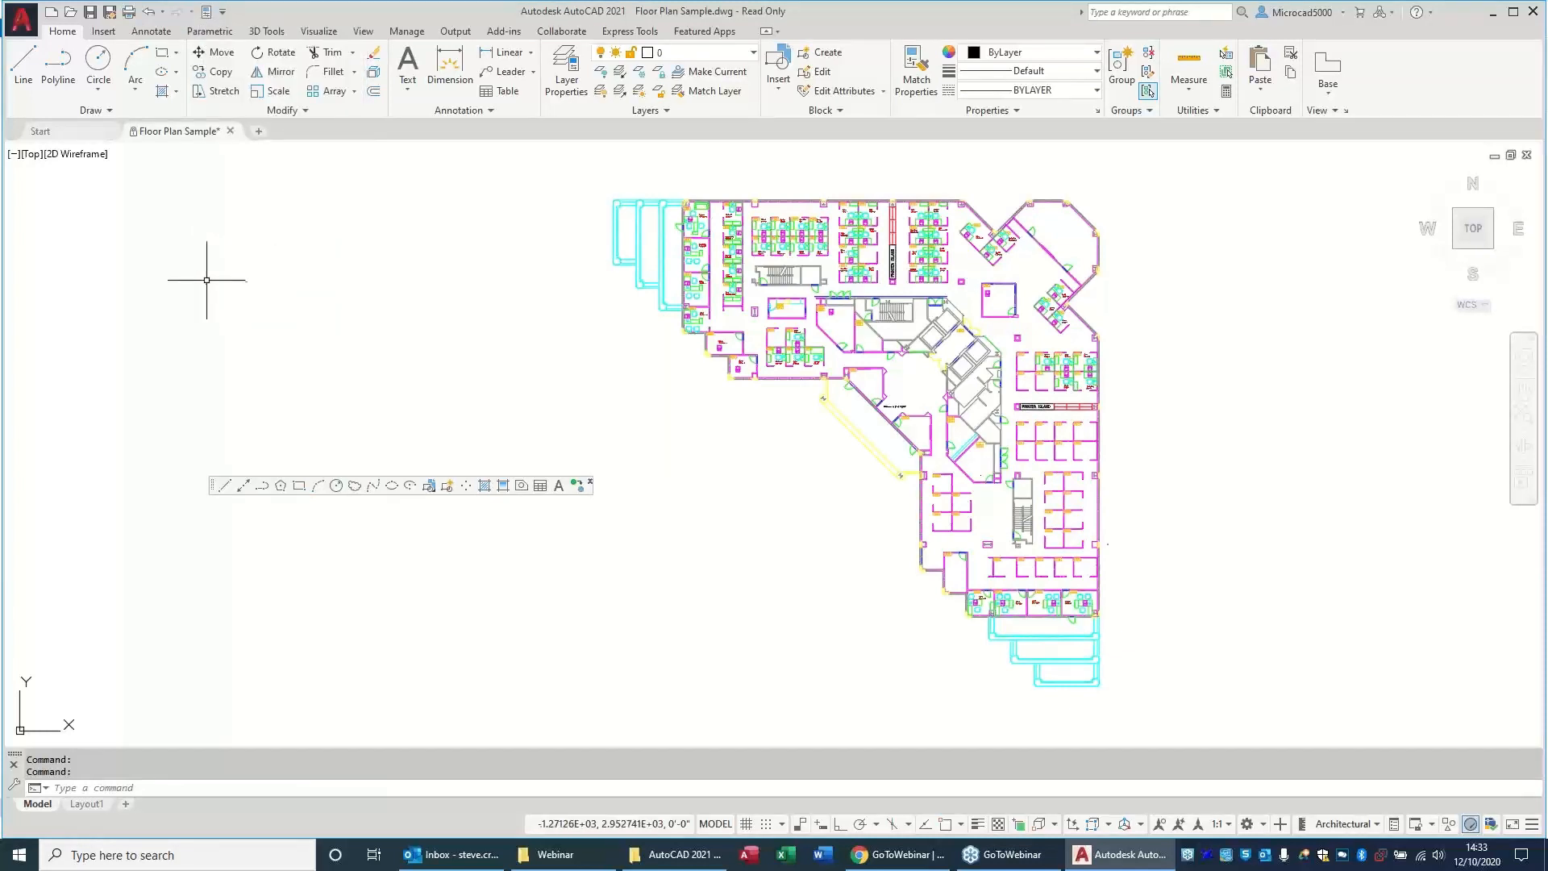
{"action": "left_click", "coordinate": [223, 12]}
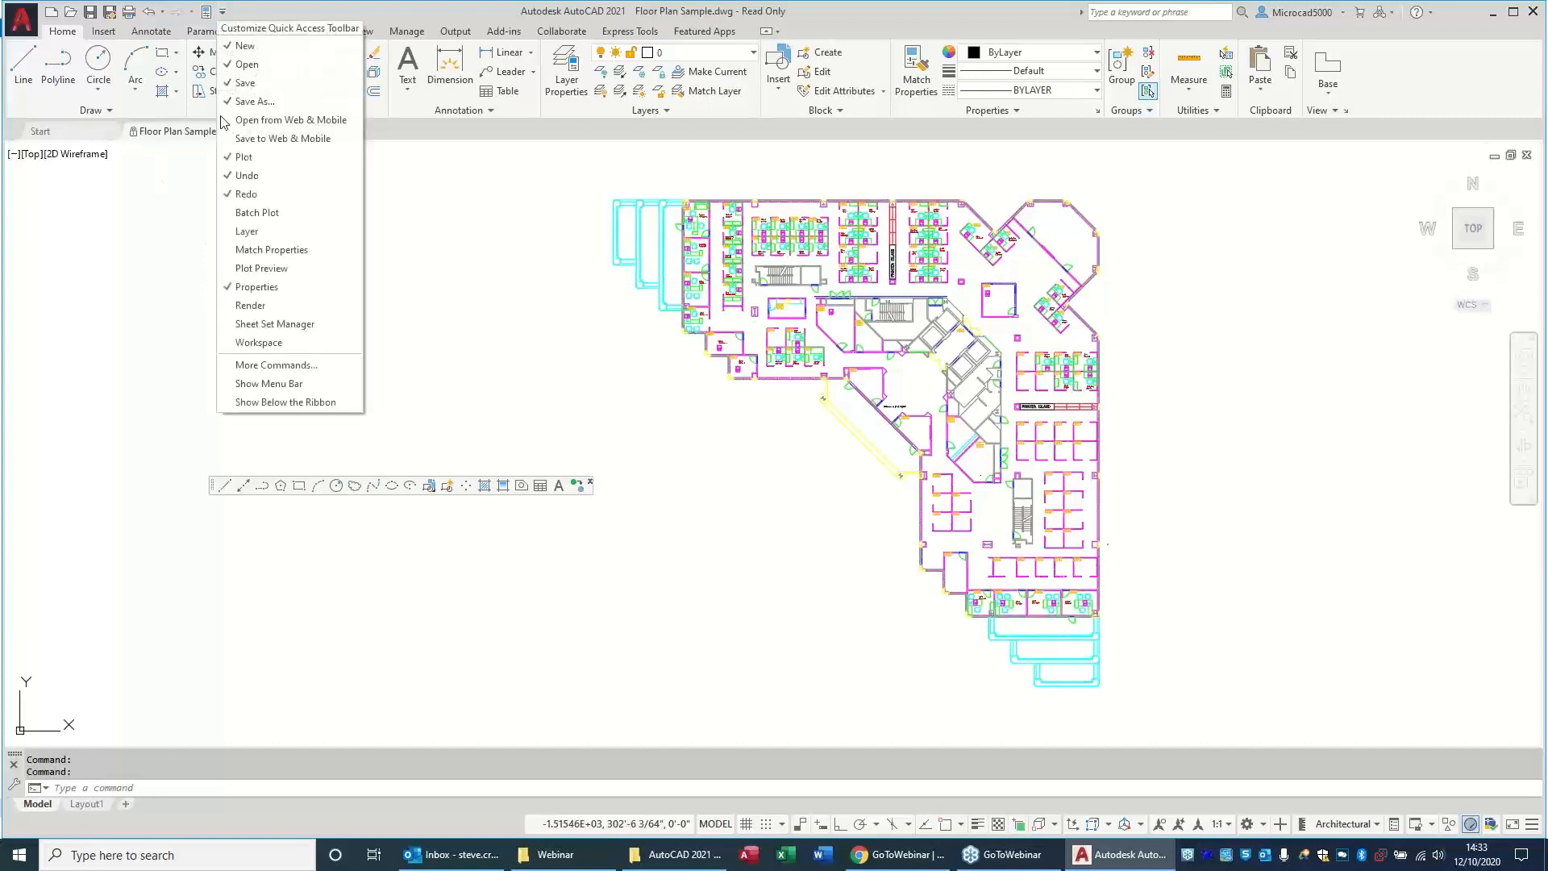
{"action": "left_click", "coordinate": [264, 250]}
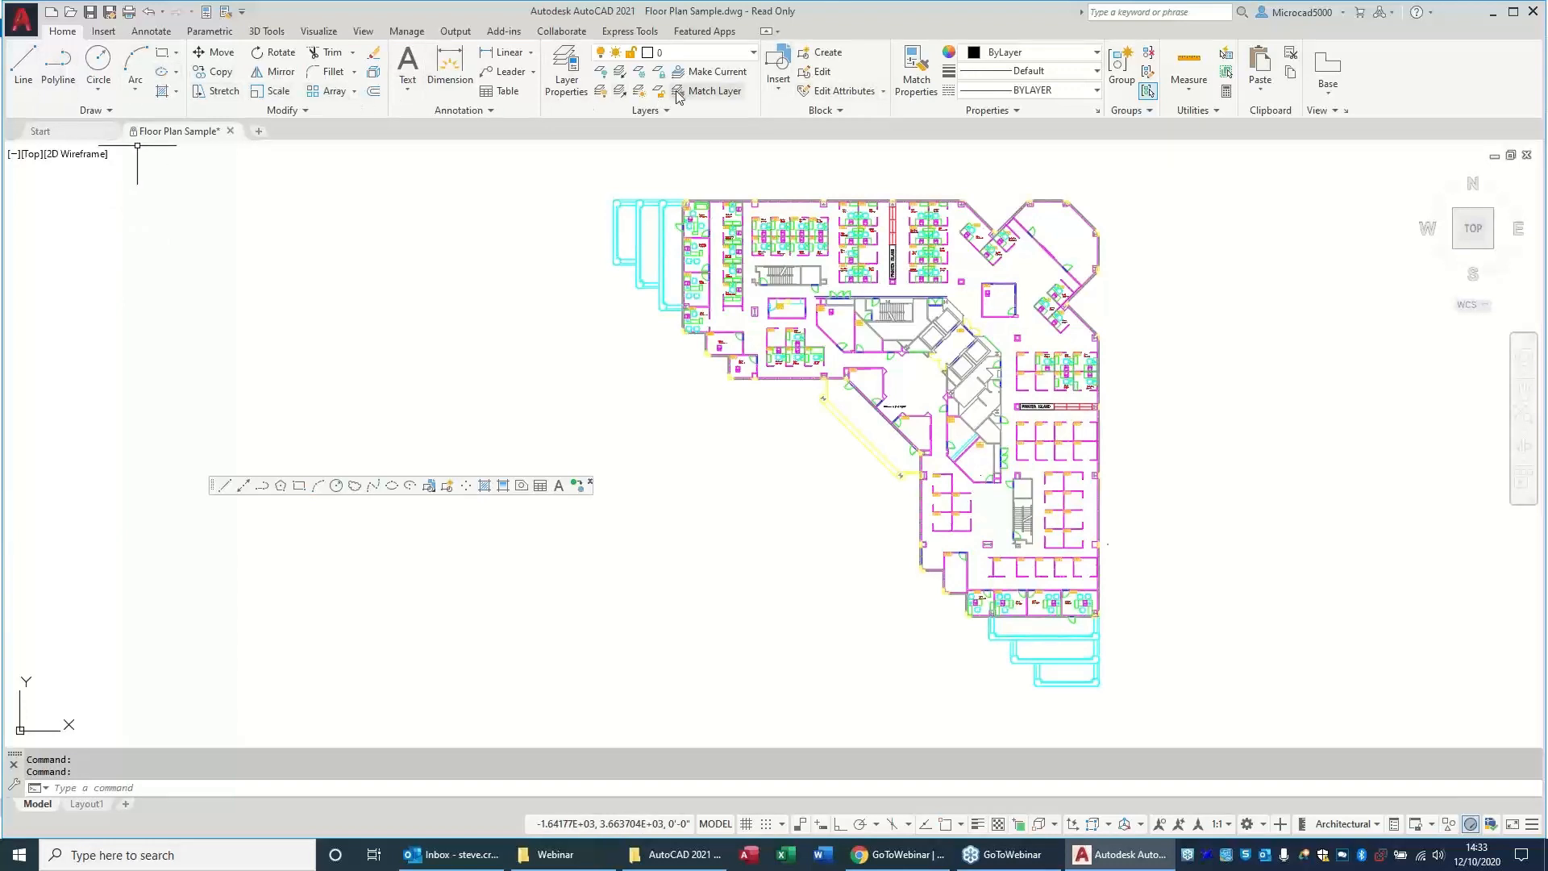
Add Move from the Home tab and Join from the expanded Modify panel to the Quick Access Toolbar.
{"action": "right_click", "coordinate": [223, 57]}
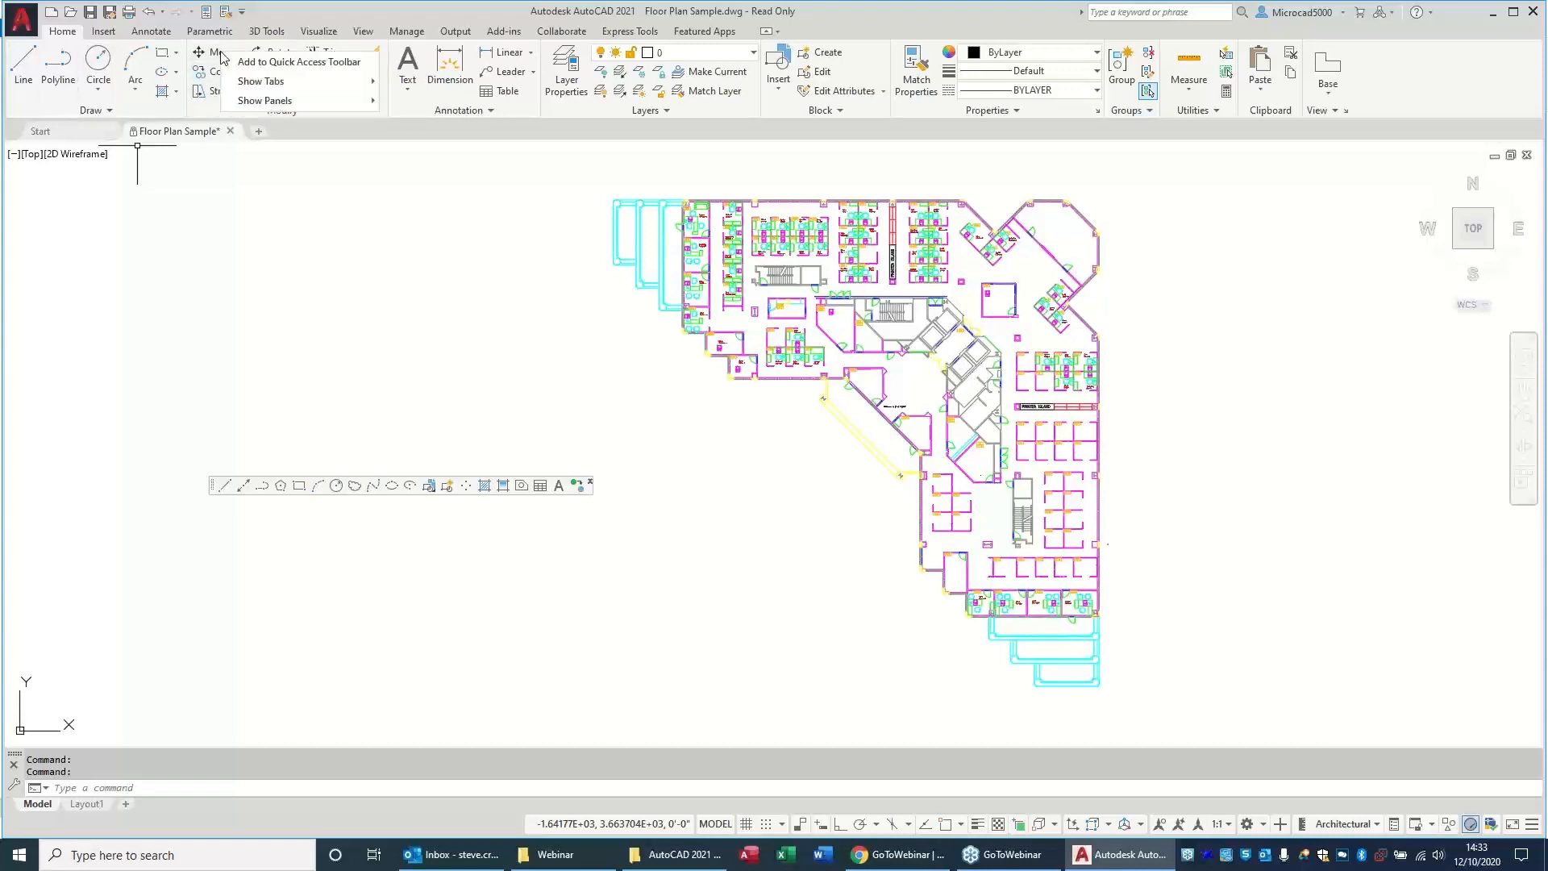
{"action": "left_click", "coordinate": [266, 62]}
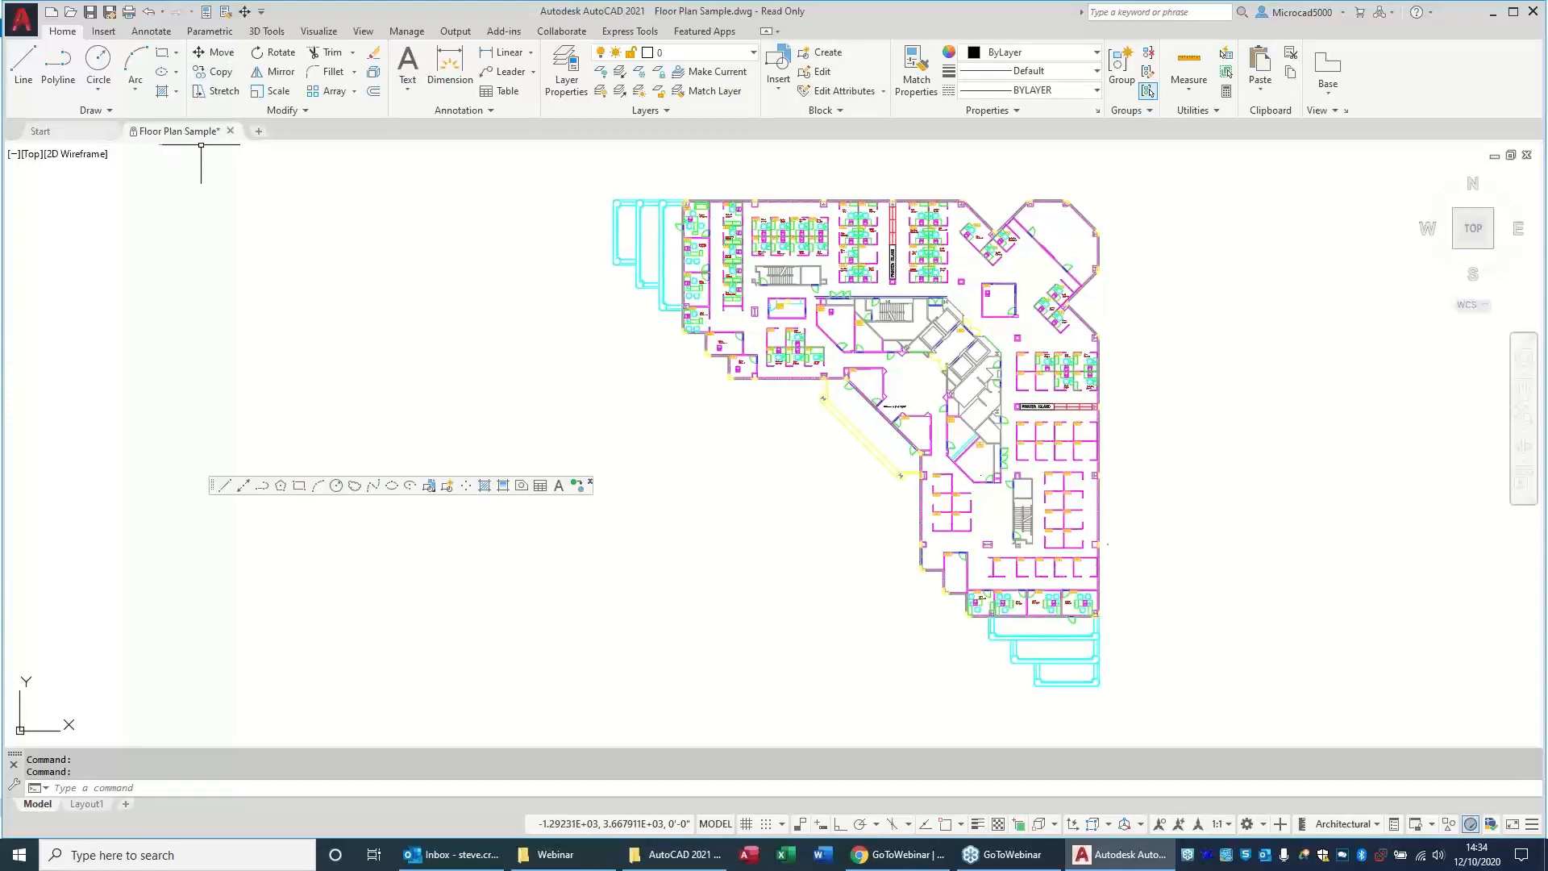
{"action": "left_click", "coordinate": [303, 110]}
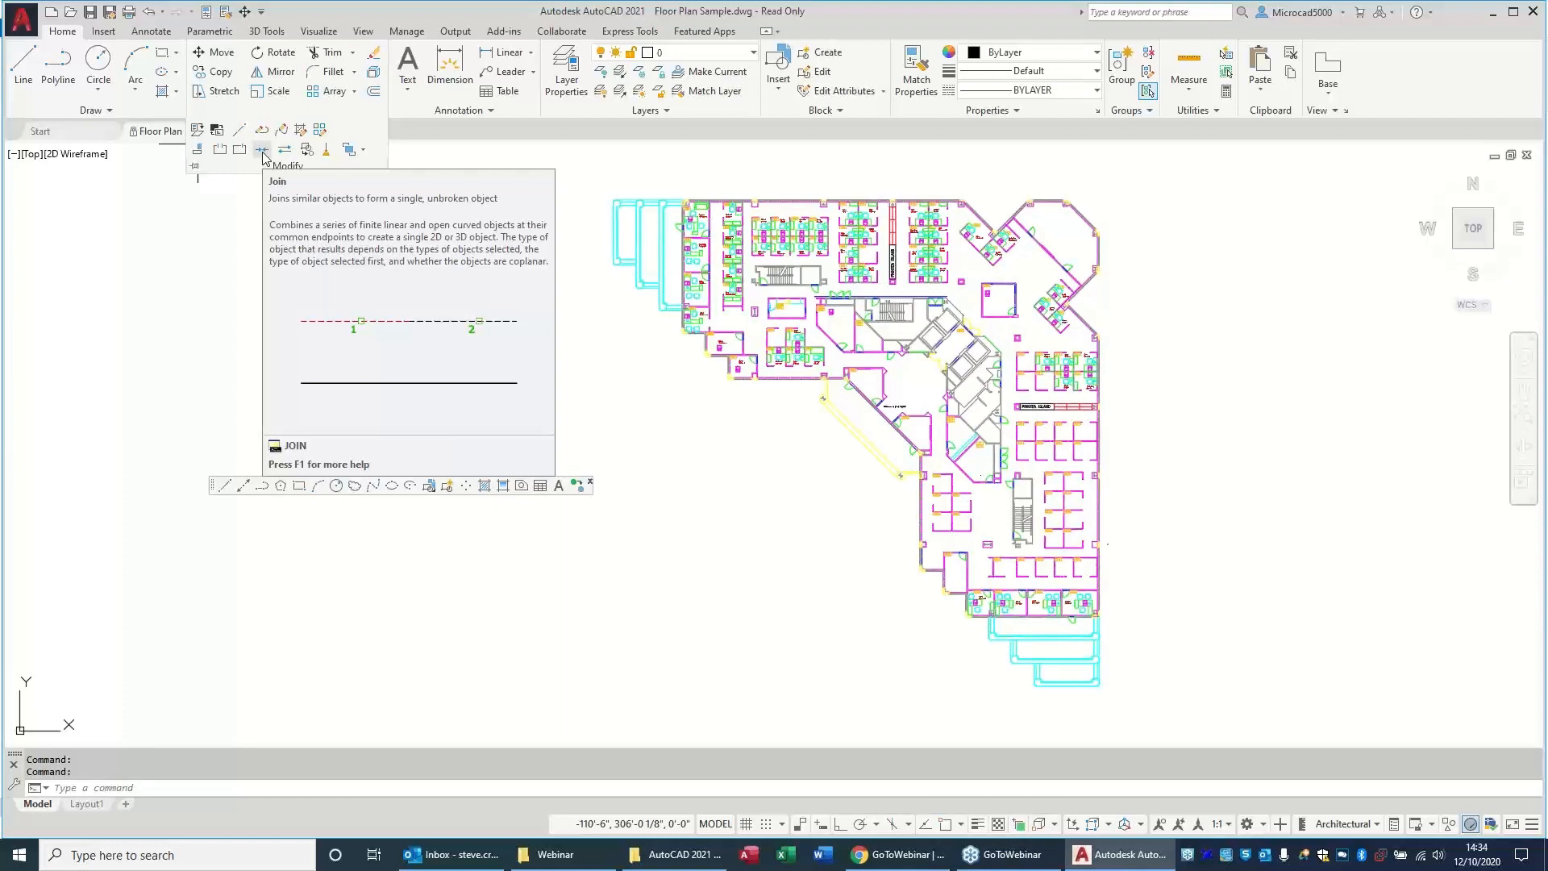
{"action": "right_click", "coordinate": [263, 156]}
{"action": "left_click", "coordinate": [294, 160]}
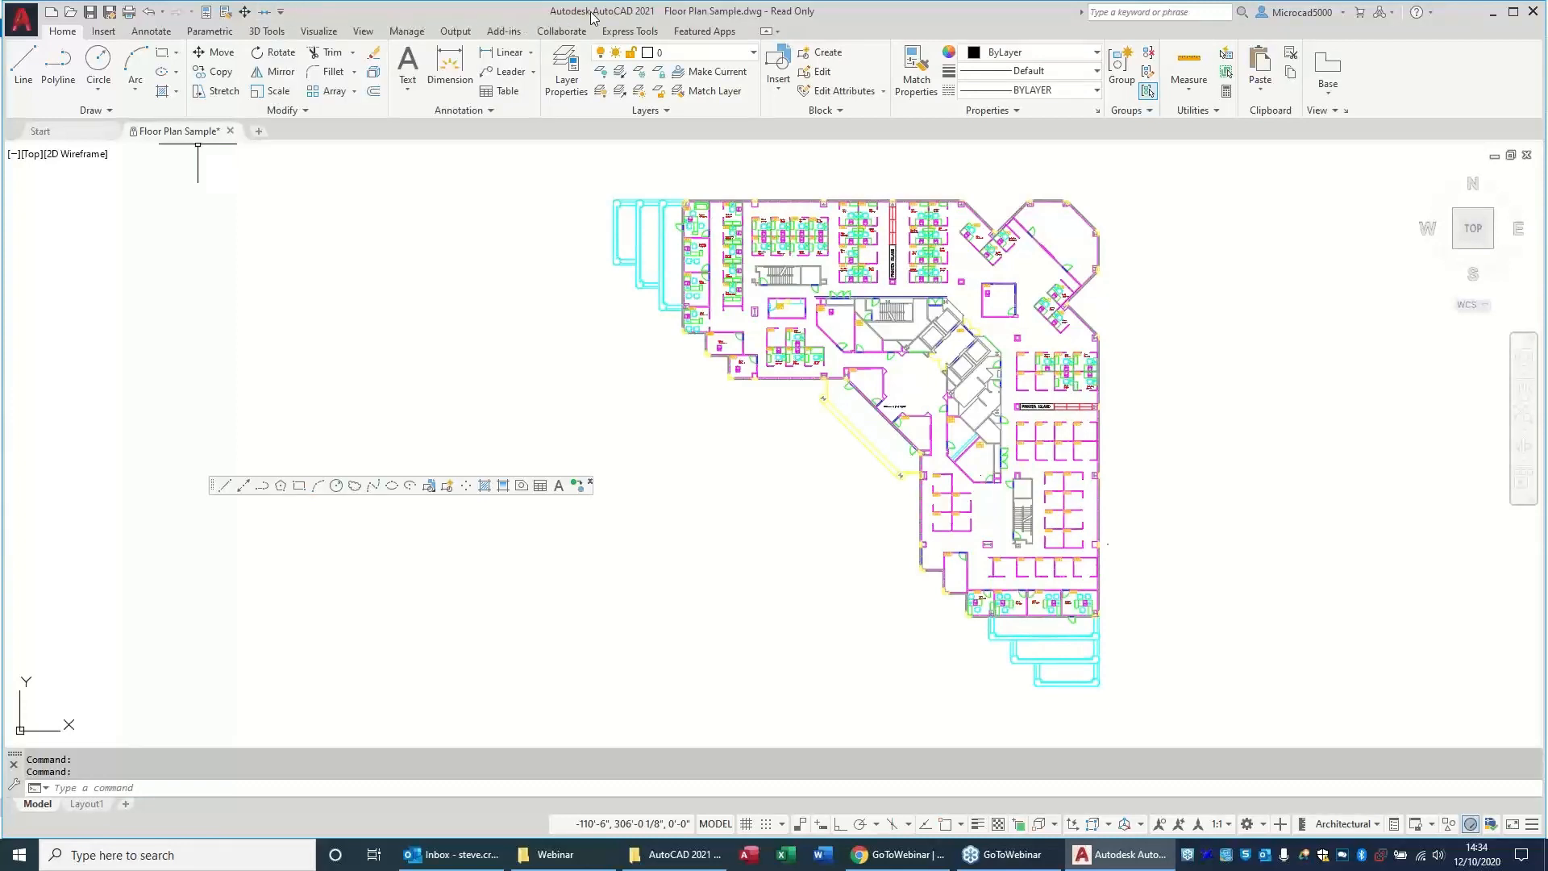
Show the Quick Access Toolbar below the ribbon, then switch to the Outlook inbox.
{"action": "left_click", "coordinate": [281, 12]}
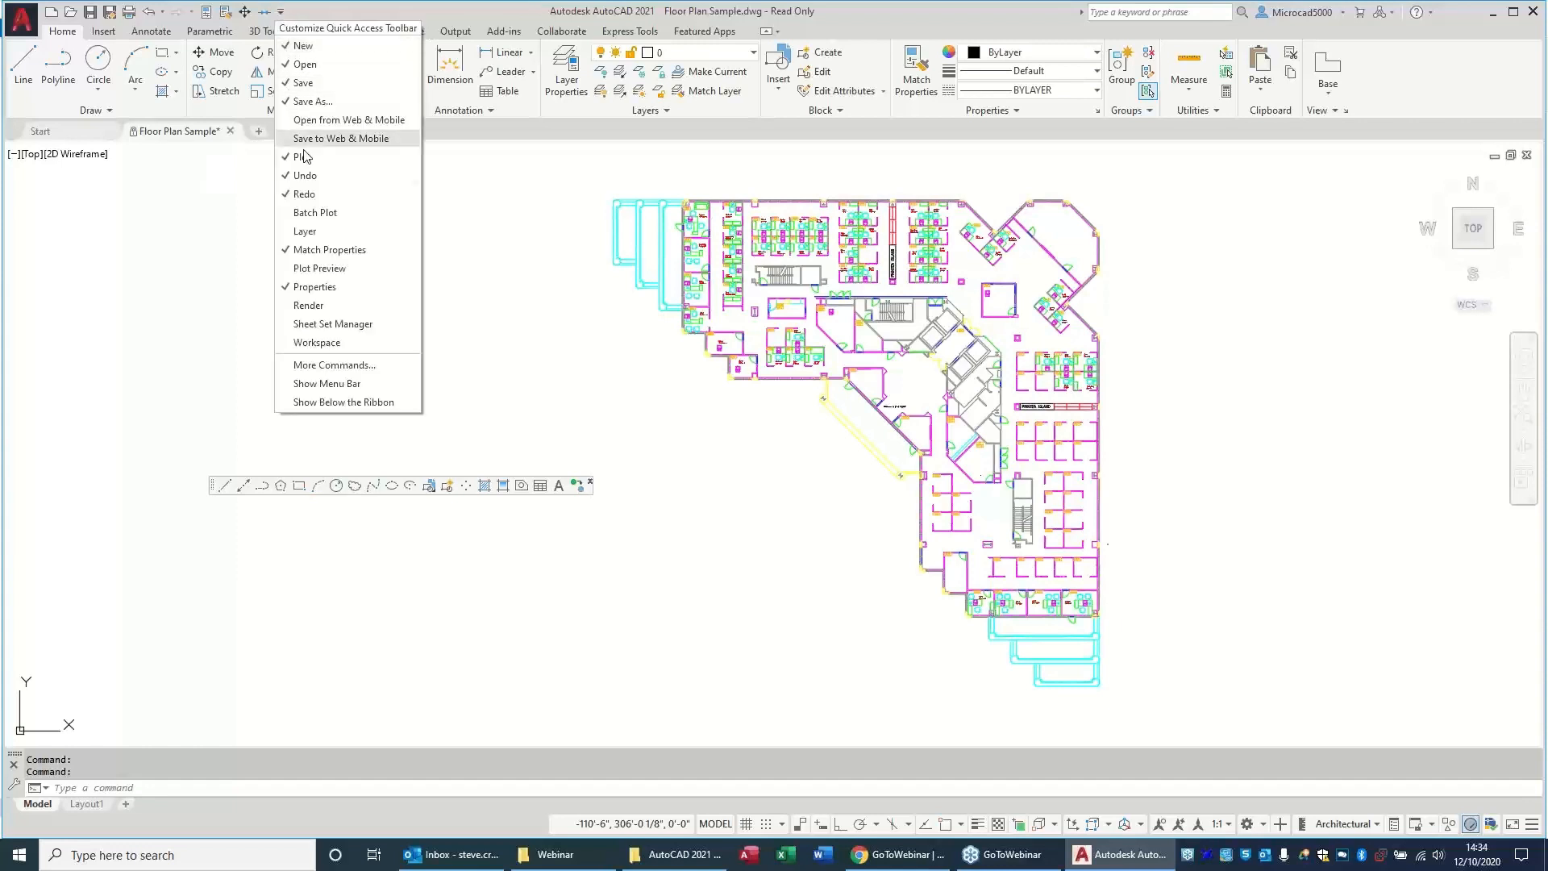
{"action": "left_click", "coordinate": [333, 403]}
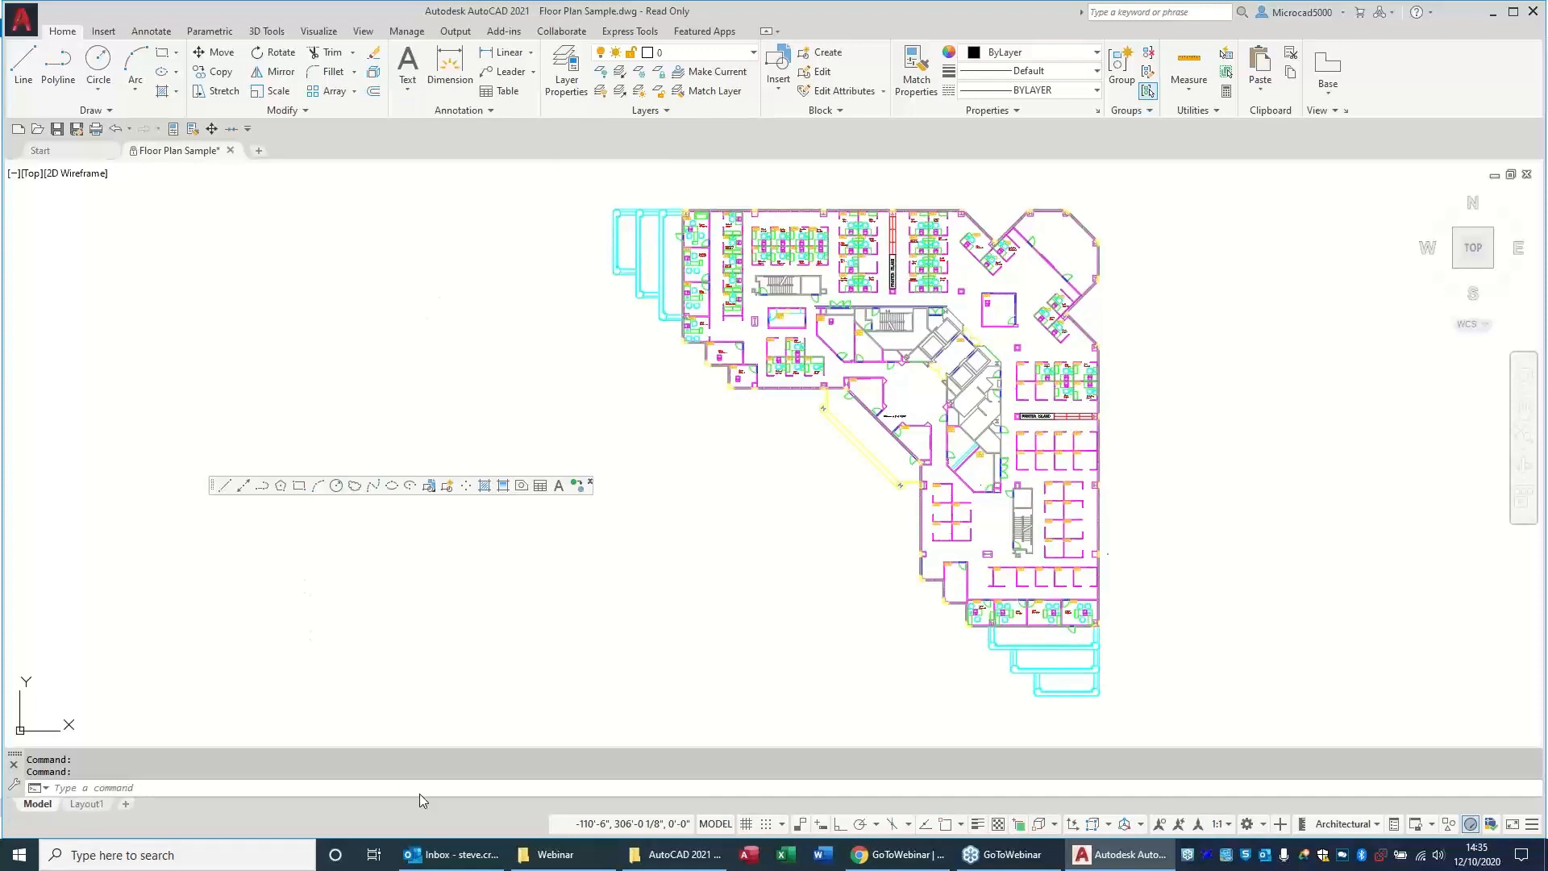
{"action": "left_click", "coordinate": [439, 853]}
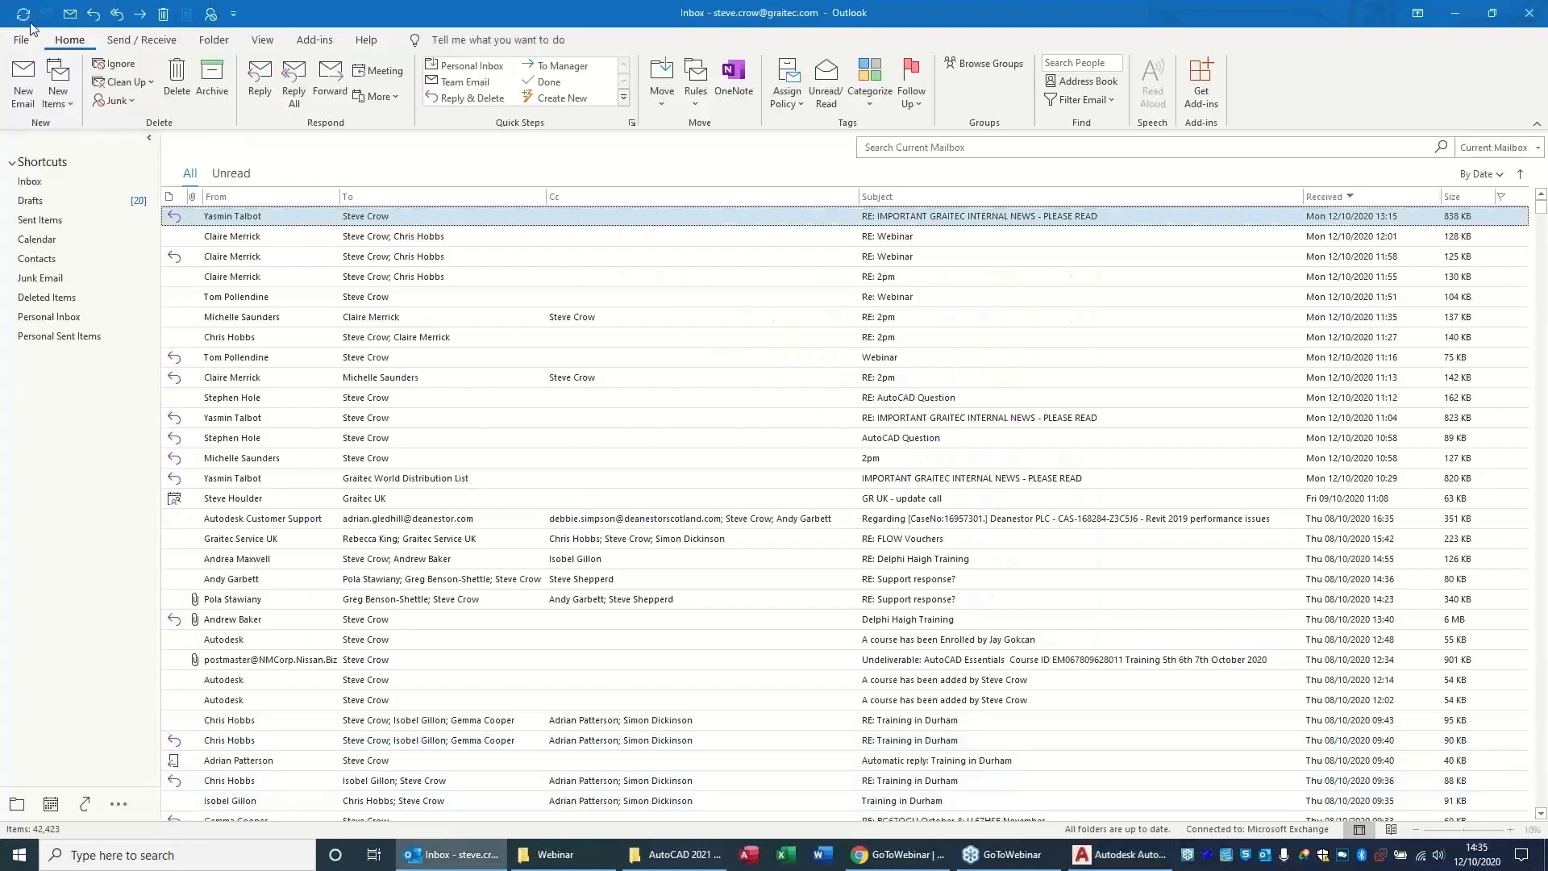
Go back from Outlook to the AutoCAD floor plan window using the taskbar.
{"action": "key", "text": "ctrl"}
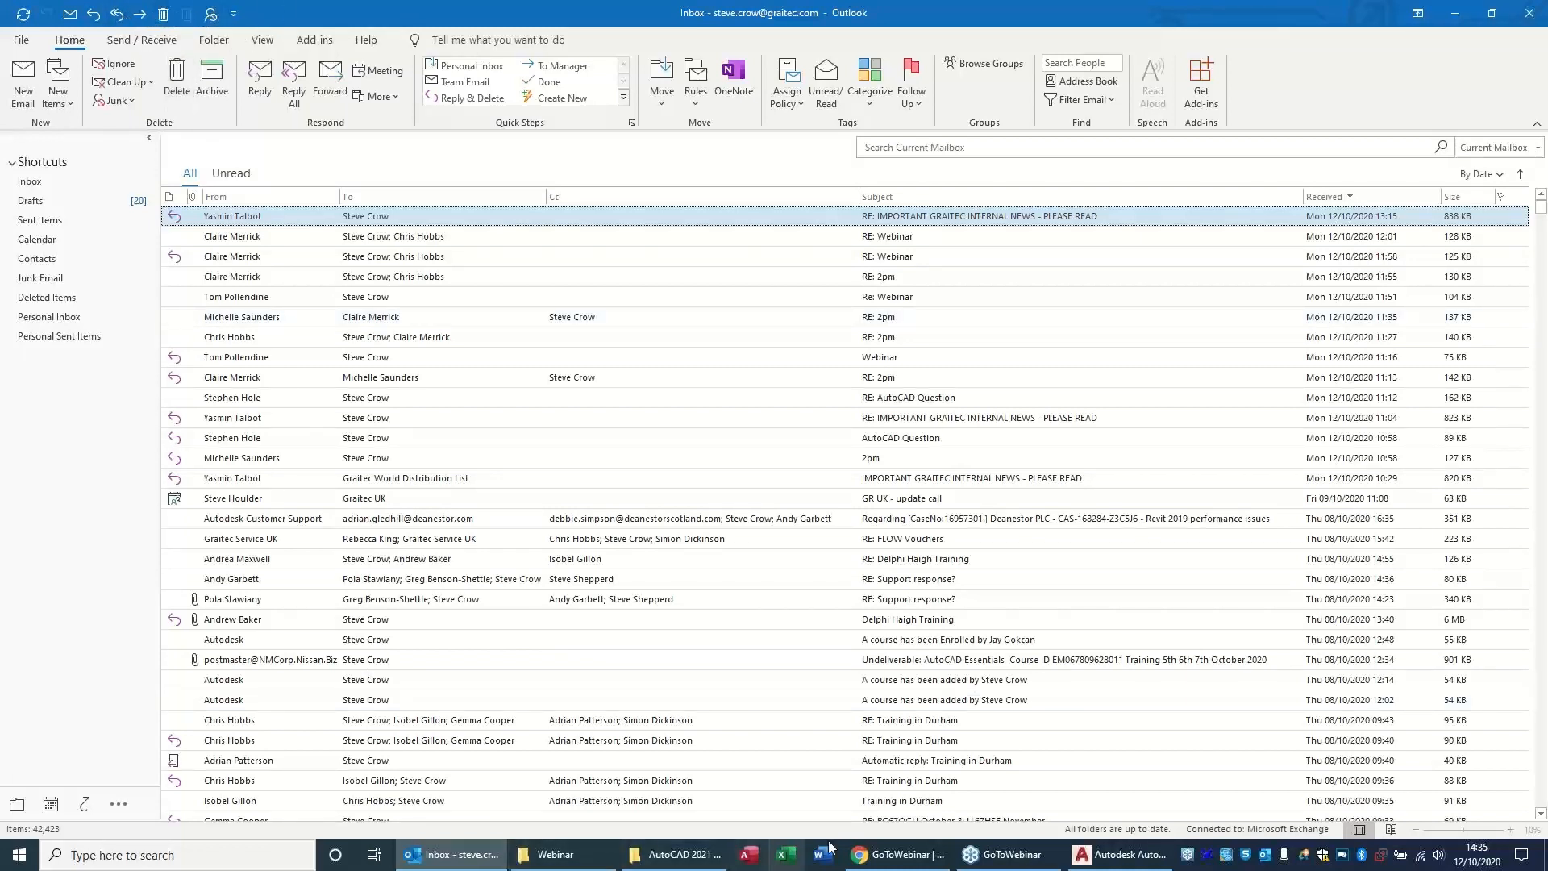
{"action": "left_click", "coordinate": [1129, 855]}
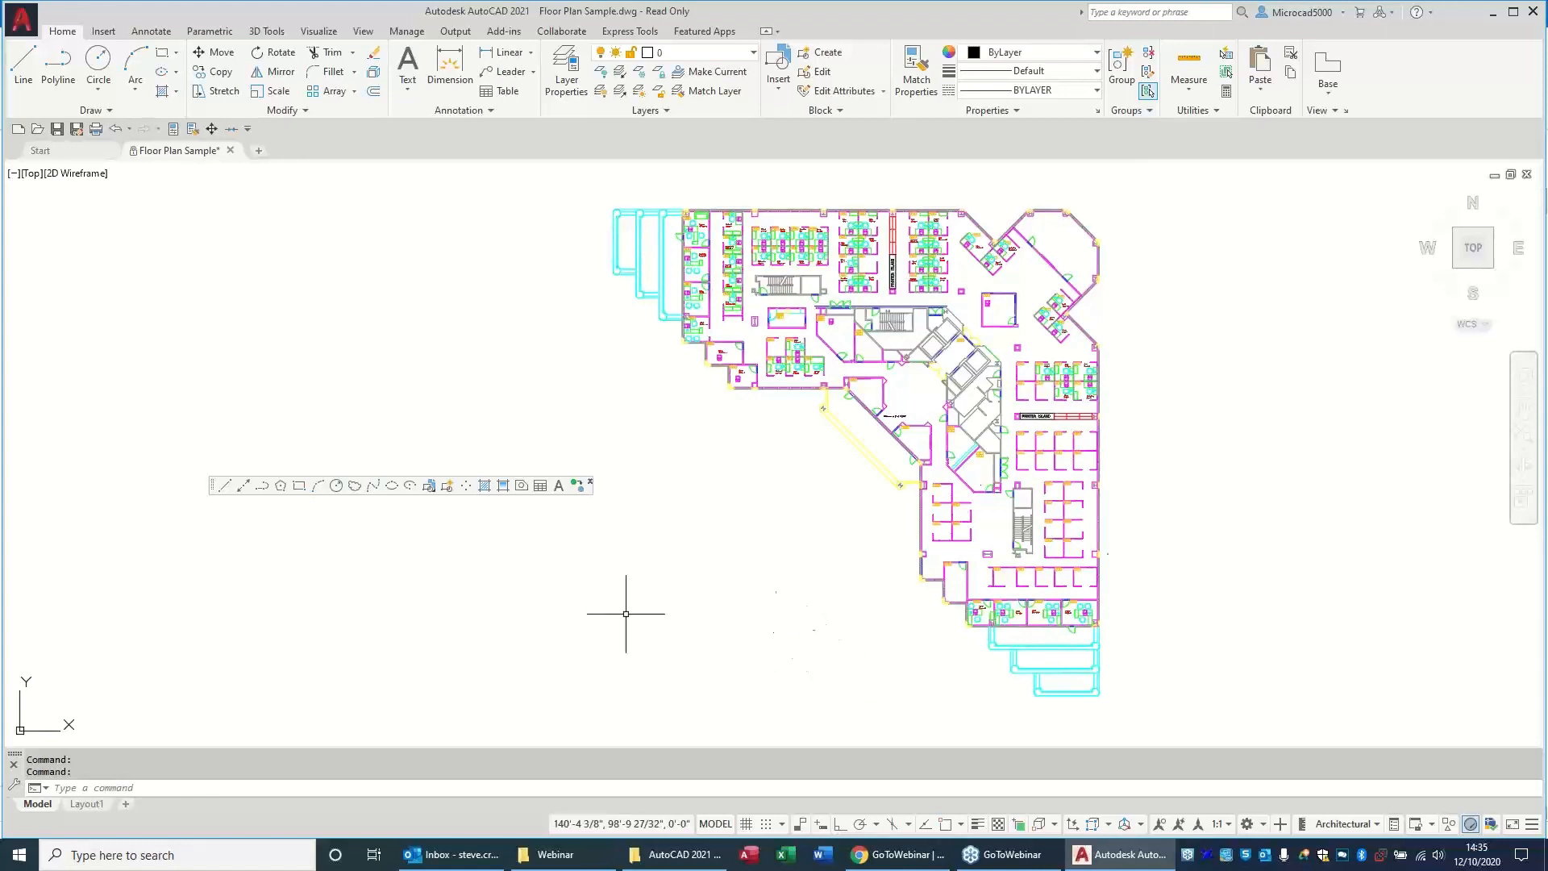
Remove Join from the Quick Access Toolbar and move the toolbar back above the ribbon.
{"action": "right_click", "coordinate": [235, 132]}
{"action": "left_click", "coordinate": [256, 144]}
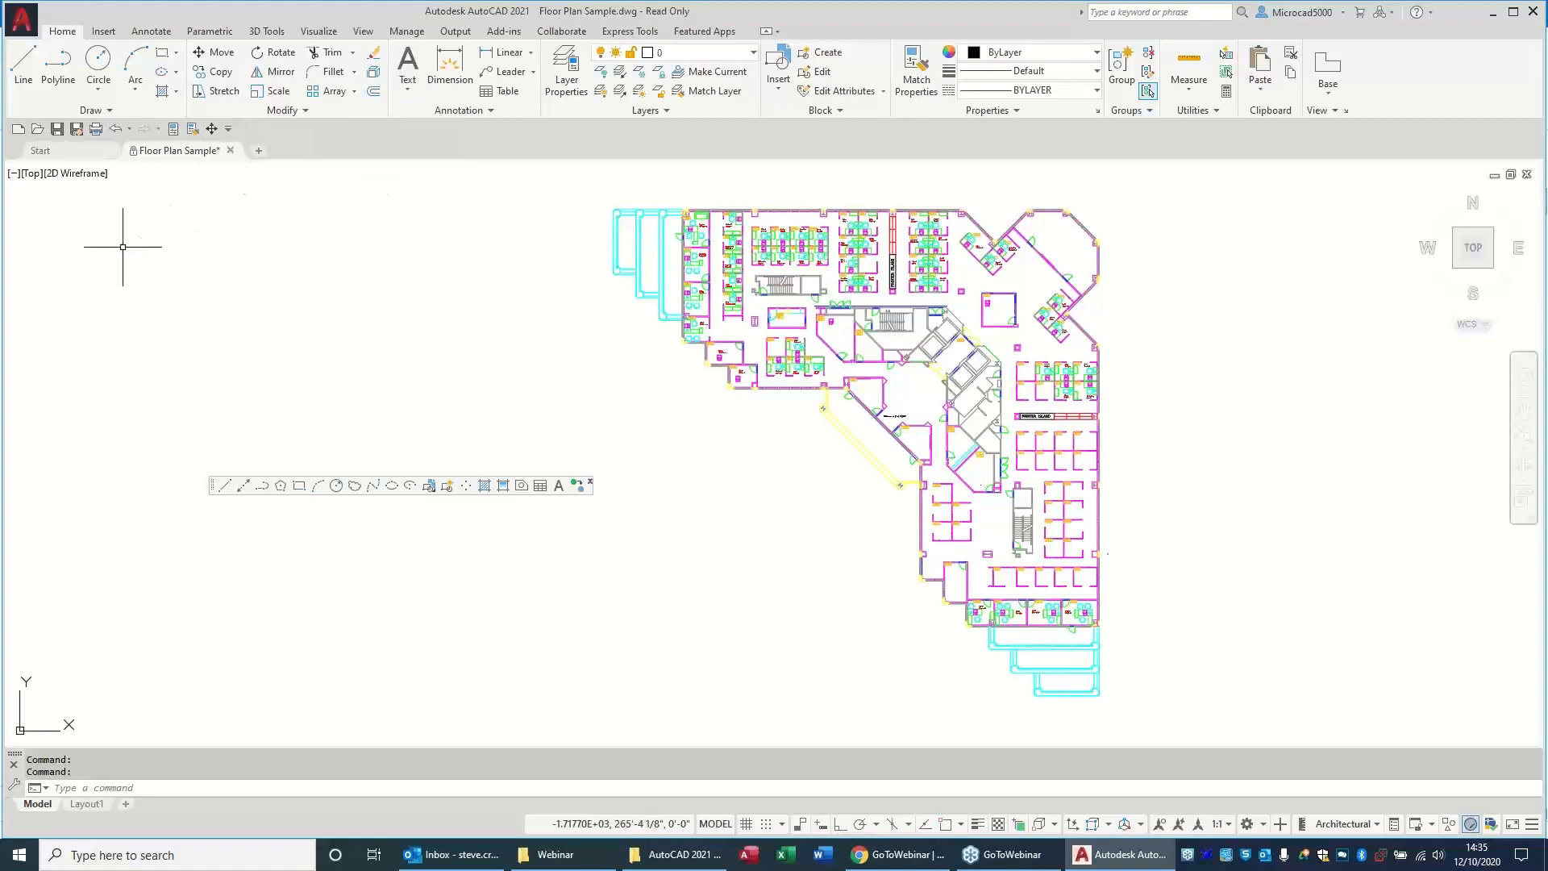
{"action": "left_click", "coordinate": [229, 130]}
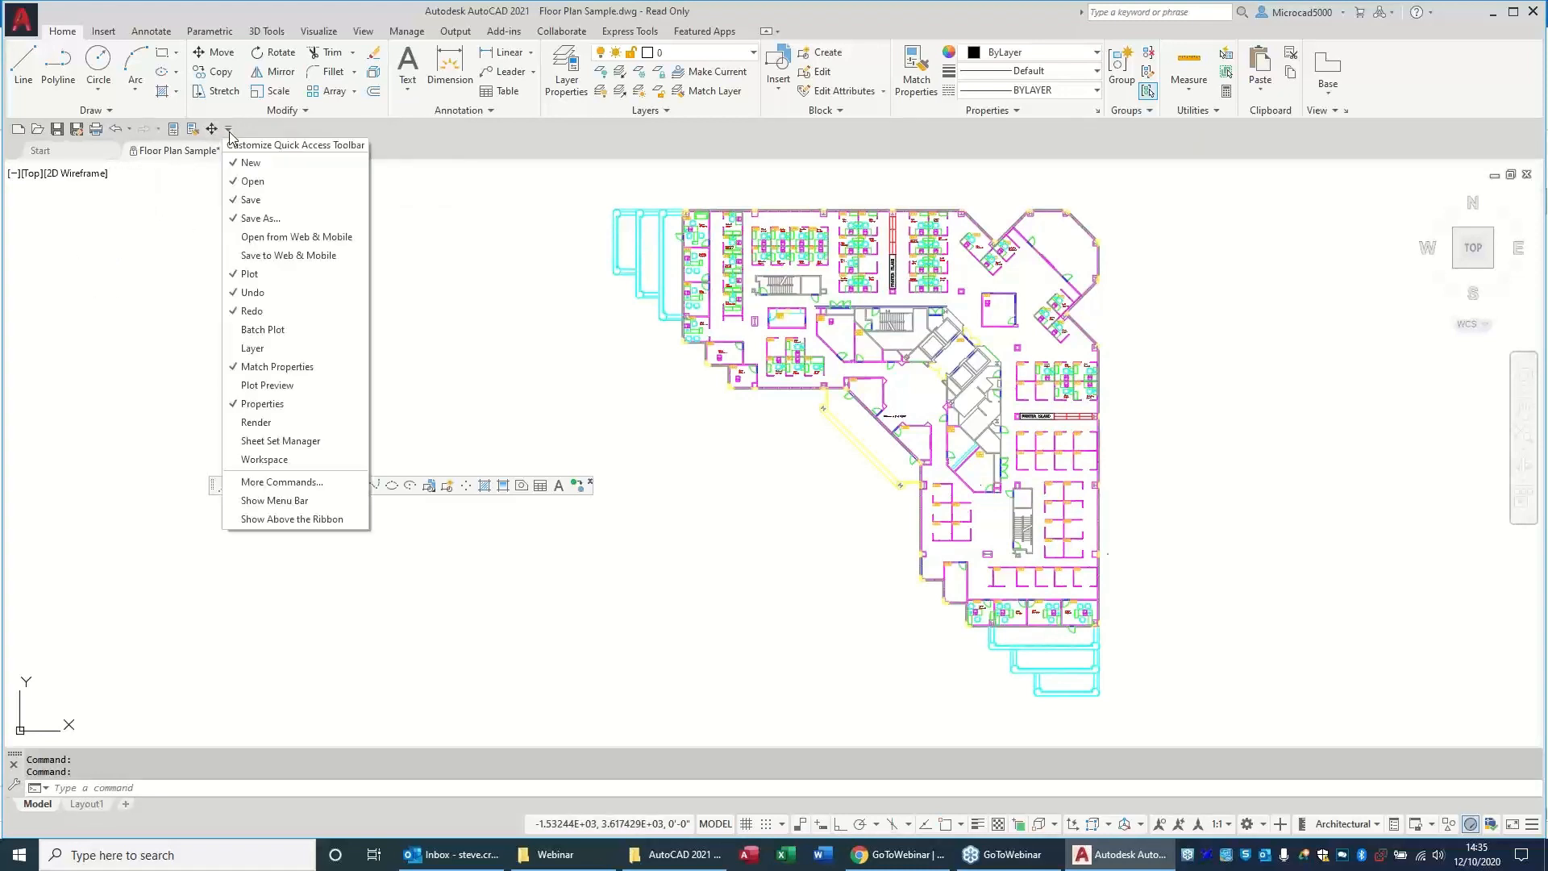
{"action": "left_click", "coordinate": [276, 521]}
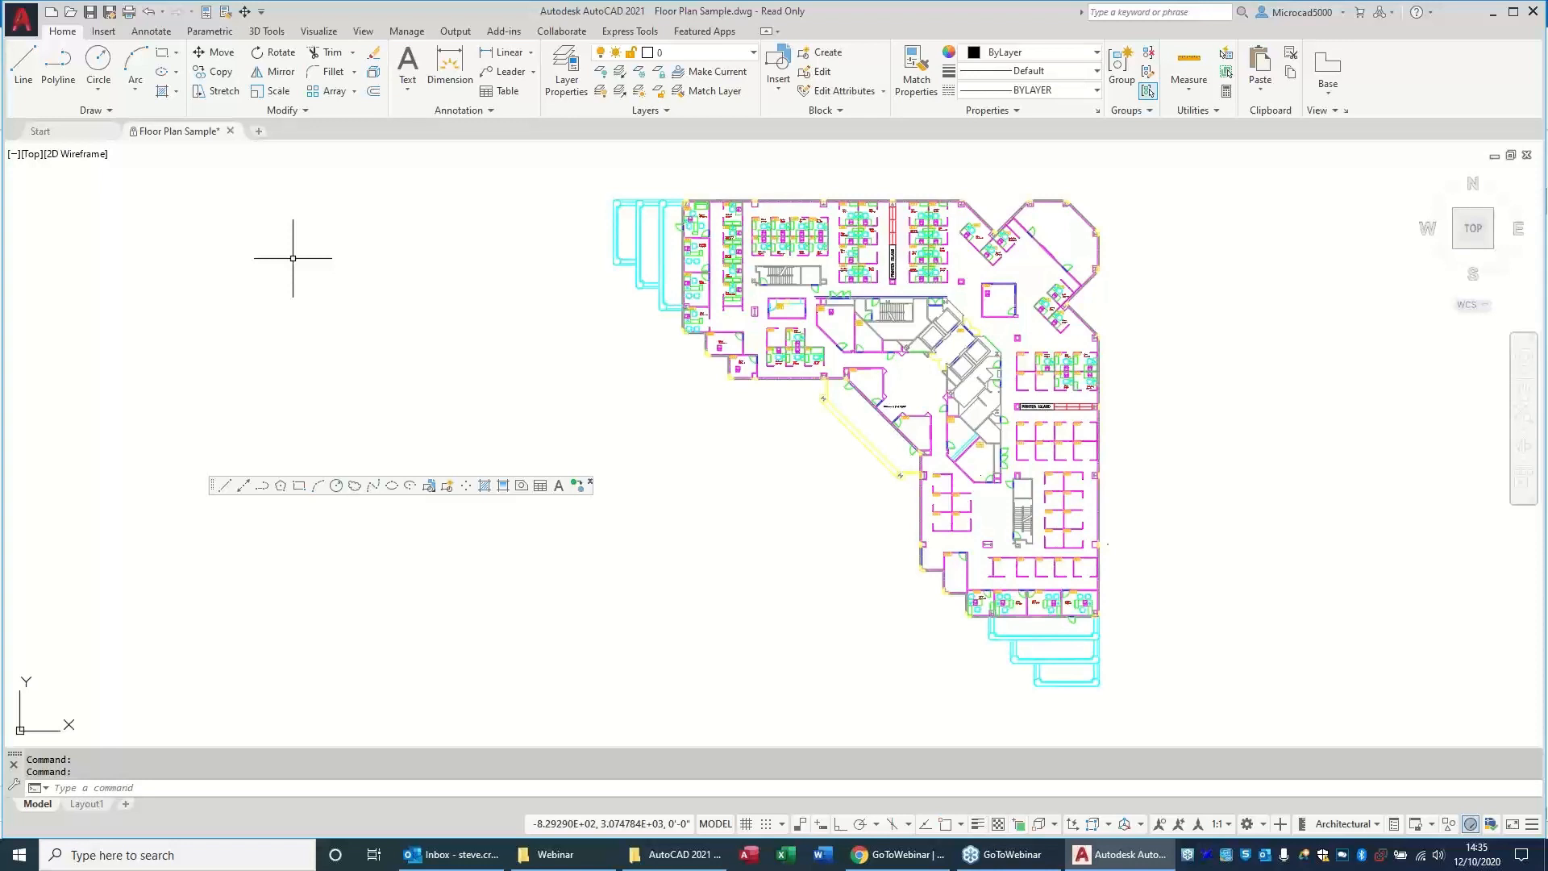
Cycle the ribbon through panel buttons and panel titles down to Minimize to Tabs.
{"action": "left_click", "coordinate": [766, 32]}
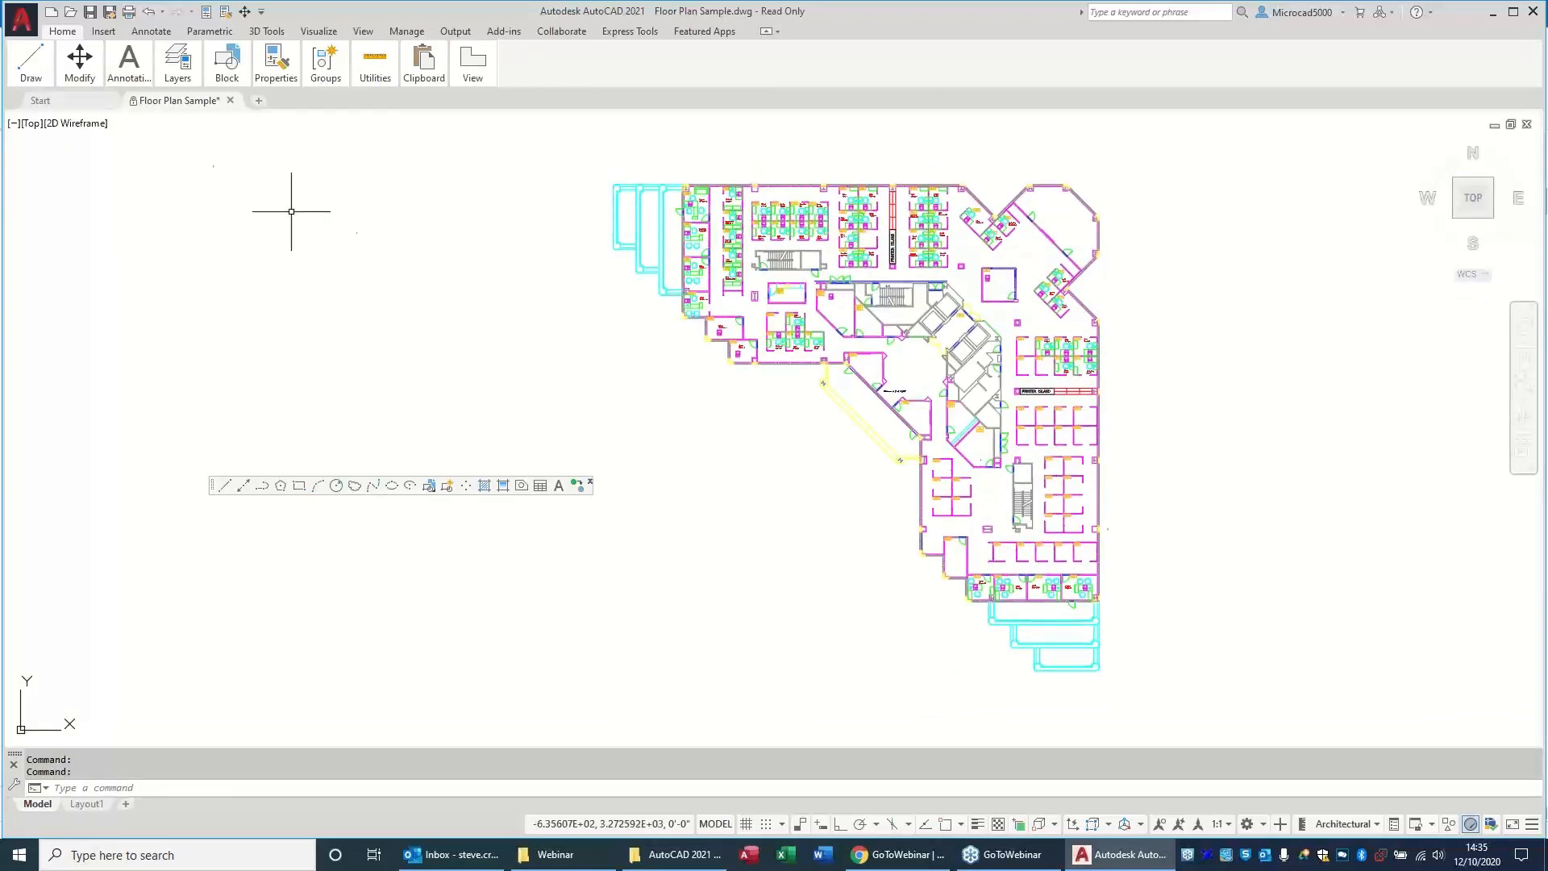
{"action": "mouse_move", "coordinate": [33, 73]}
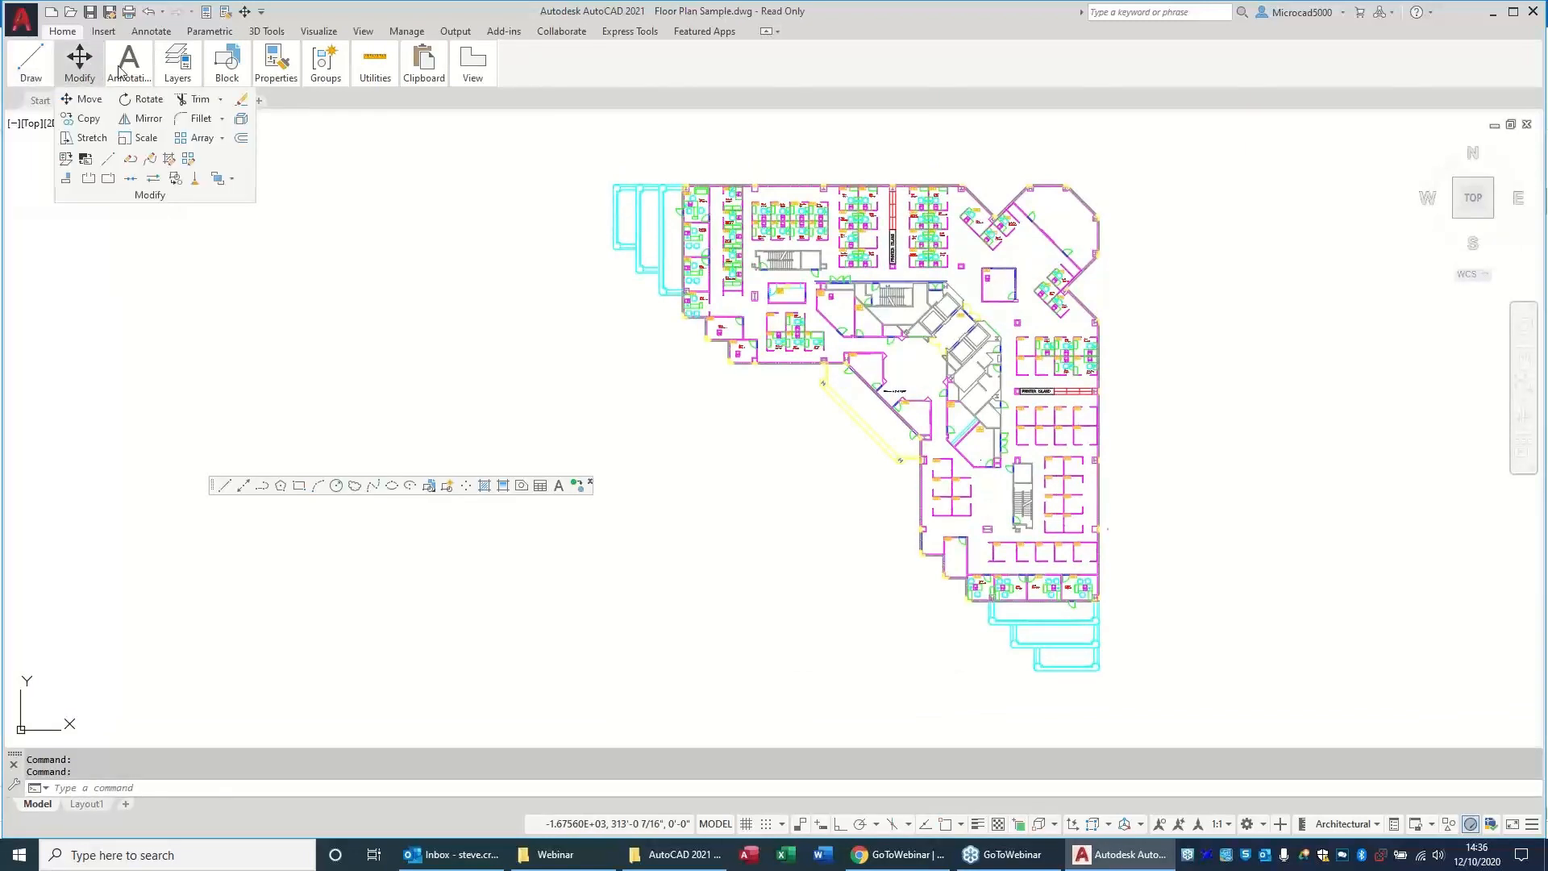
{"action": "mouse_move", "coordinate": [130, 73]}
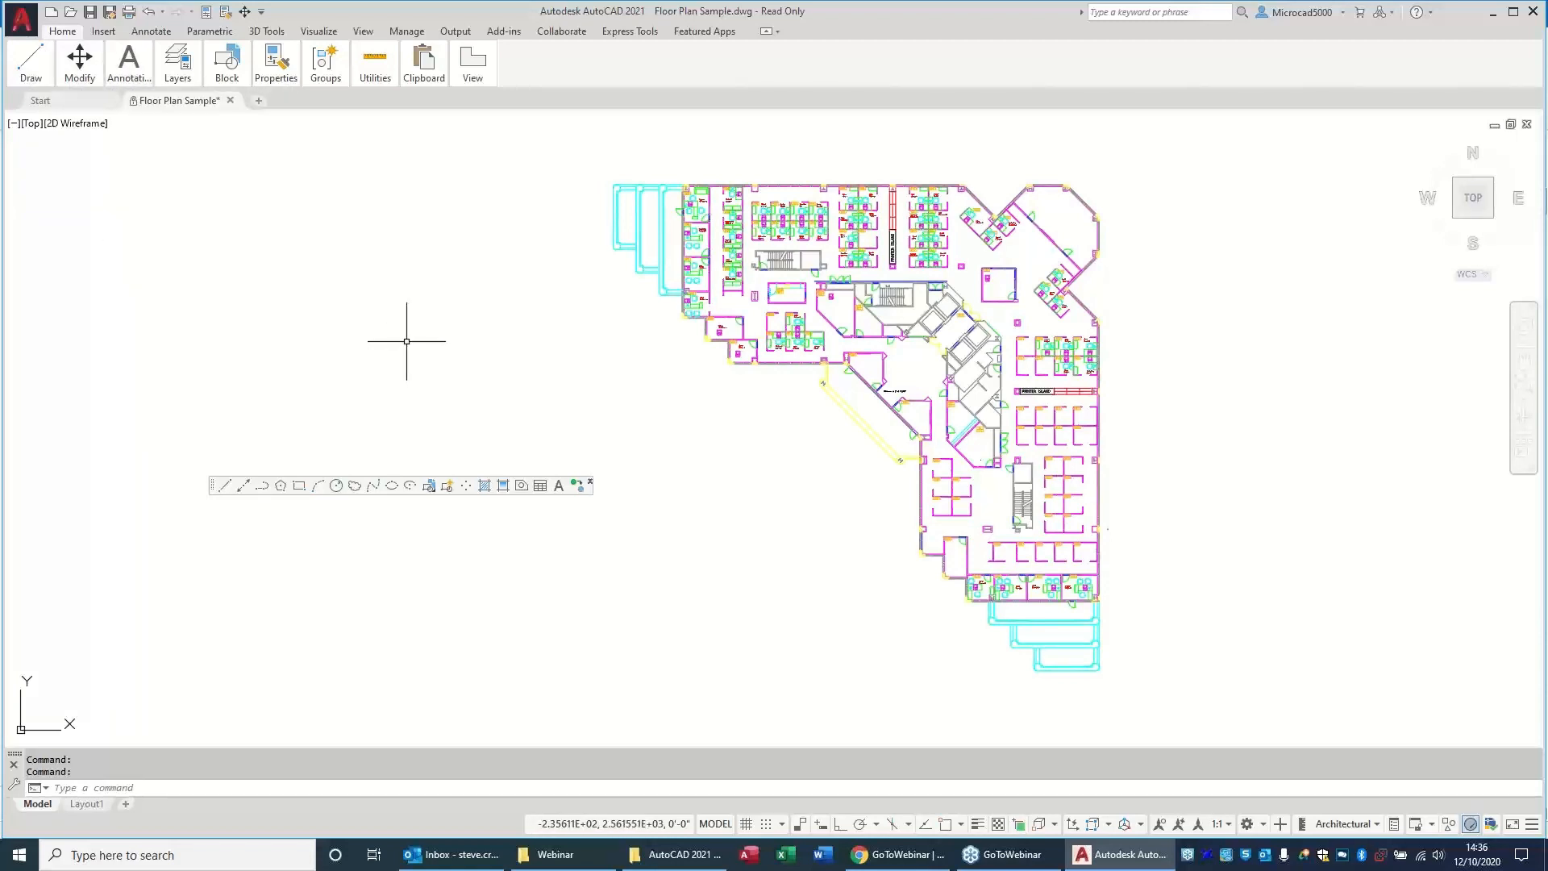
{"action": "left_click", "coordinate": [766, 31]}
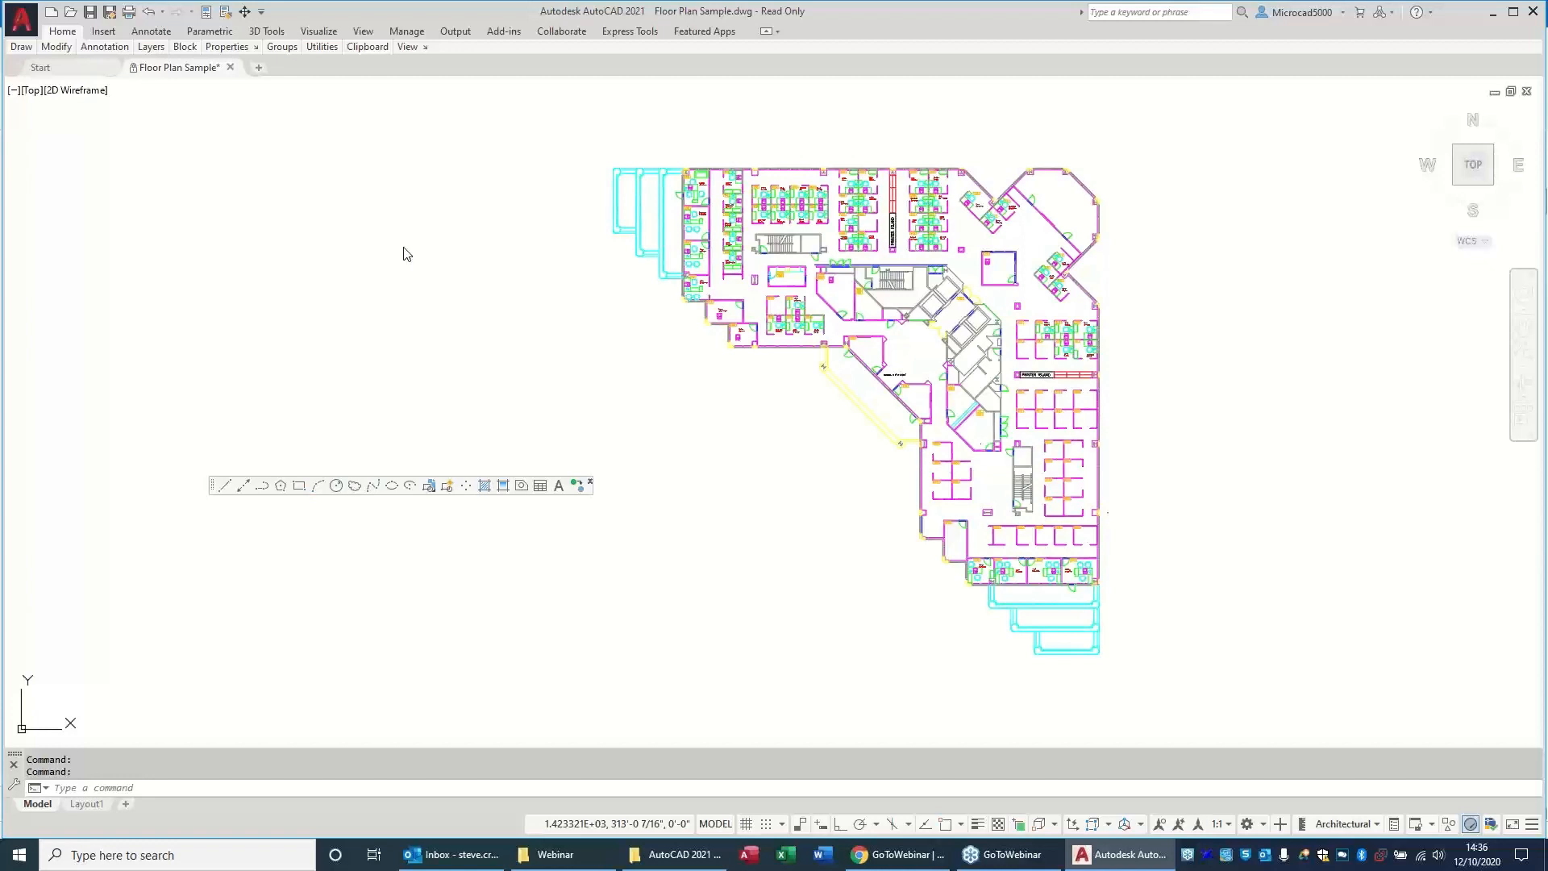
{"action": "left_click", "coordinate": [766, 32]}
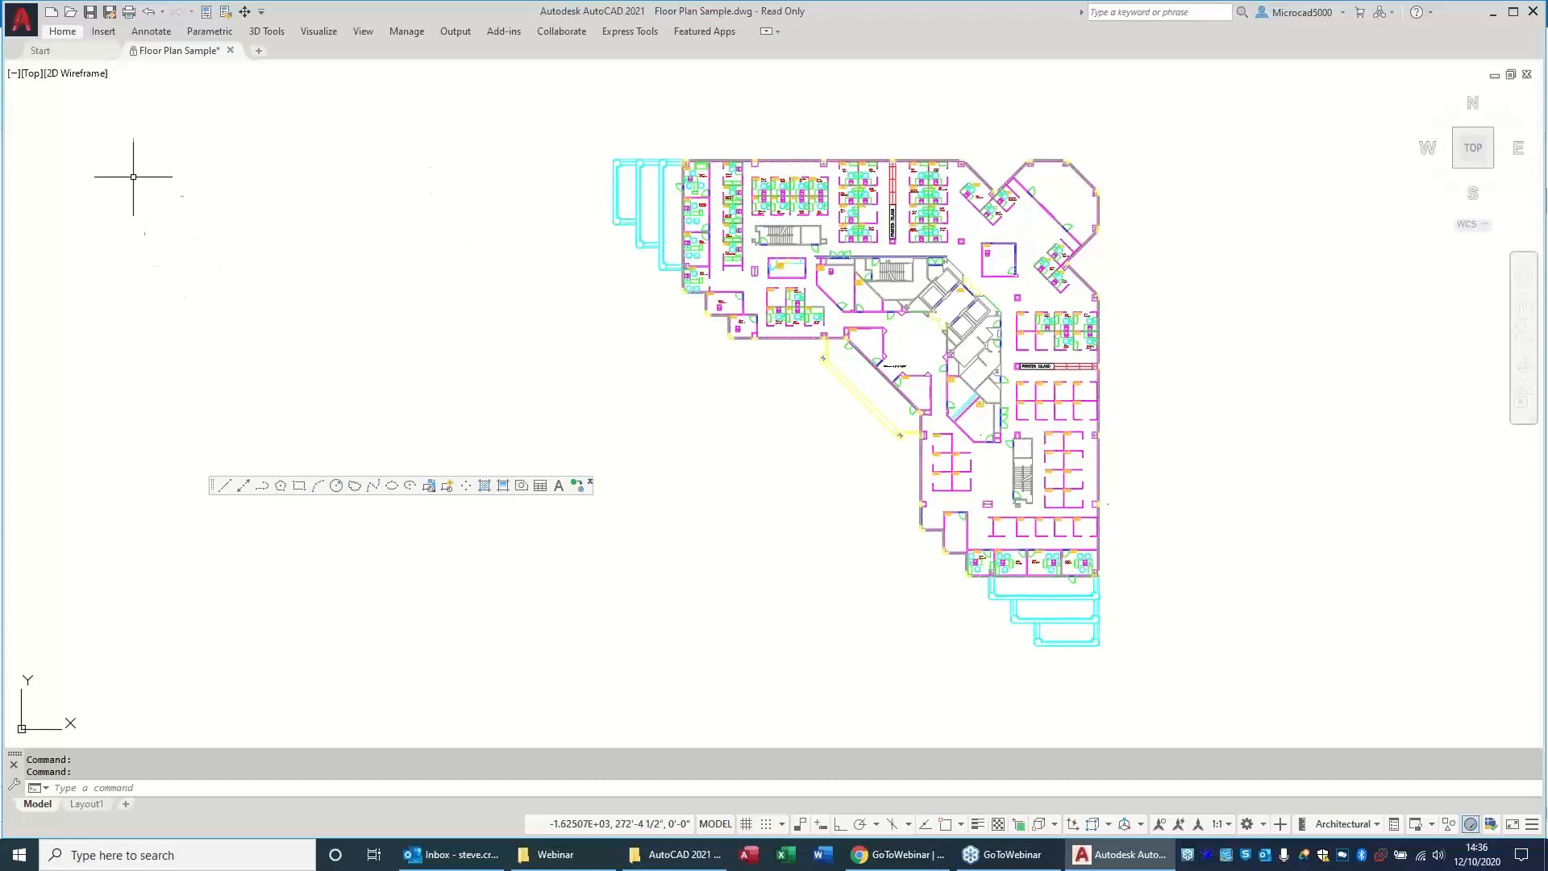
{"action": "left_click", "coordinate": [64, 34]}
Draw a circle by centre and radius left of the plan, expand the ribbon, close the Draw toolbar.
{"action": "left_click", "coordinate": [97, 64]}
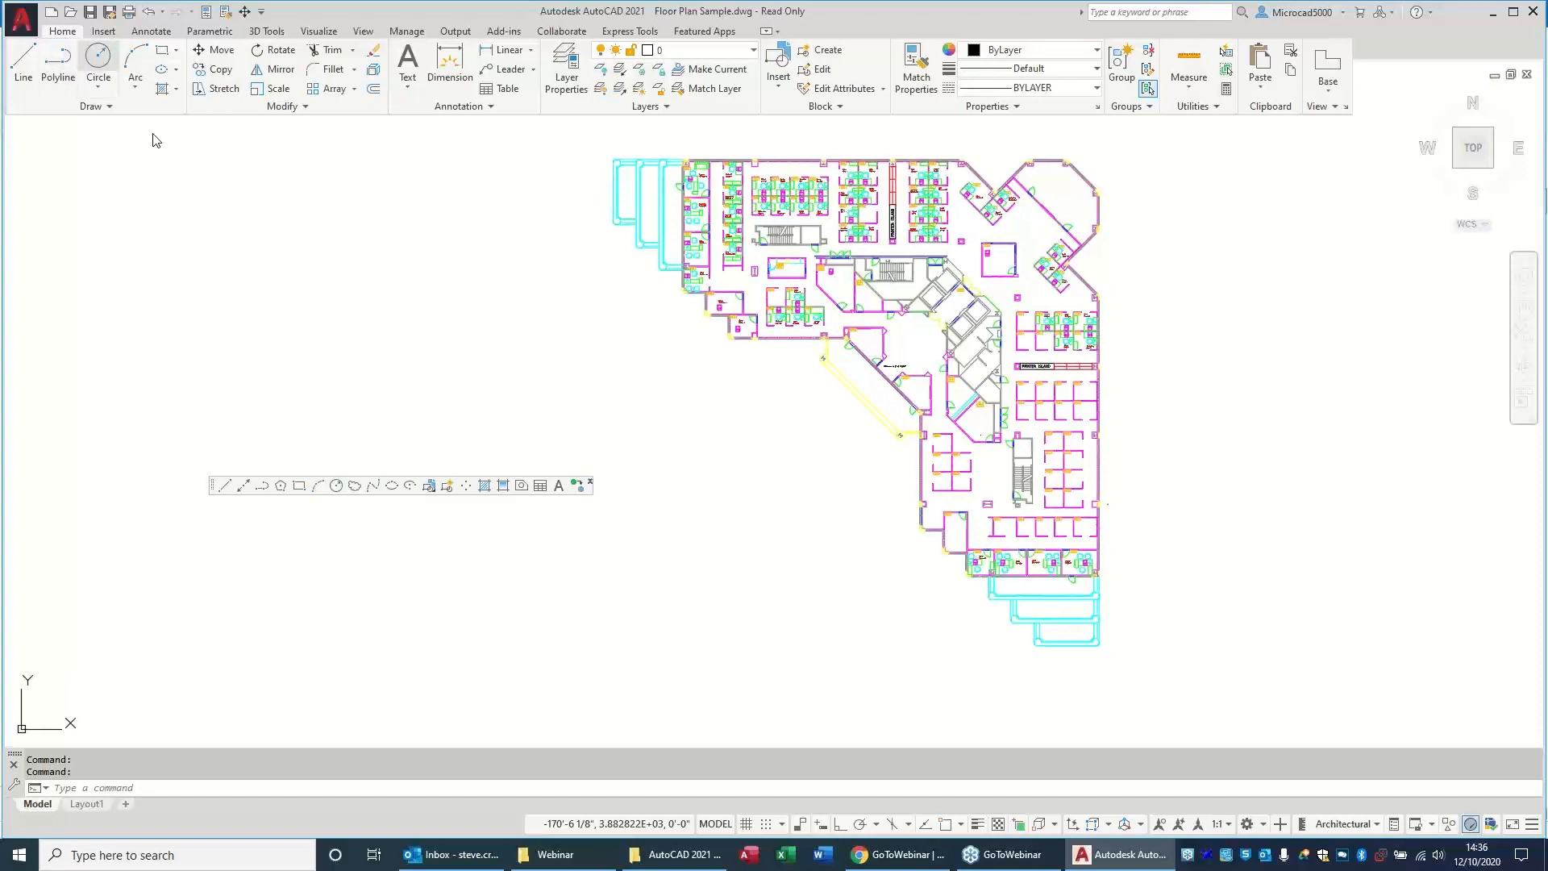
{"action": "left_click", "coordinate": [404, 378]}
{"action": "left_click", "coordinate": [346, 360]}
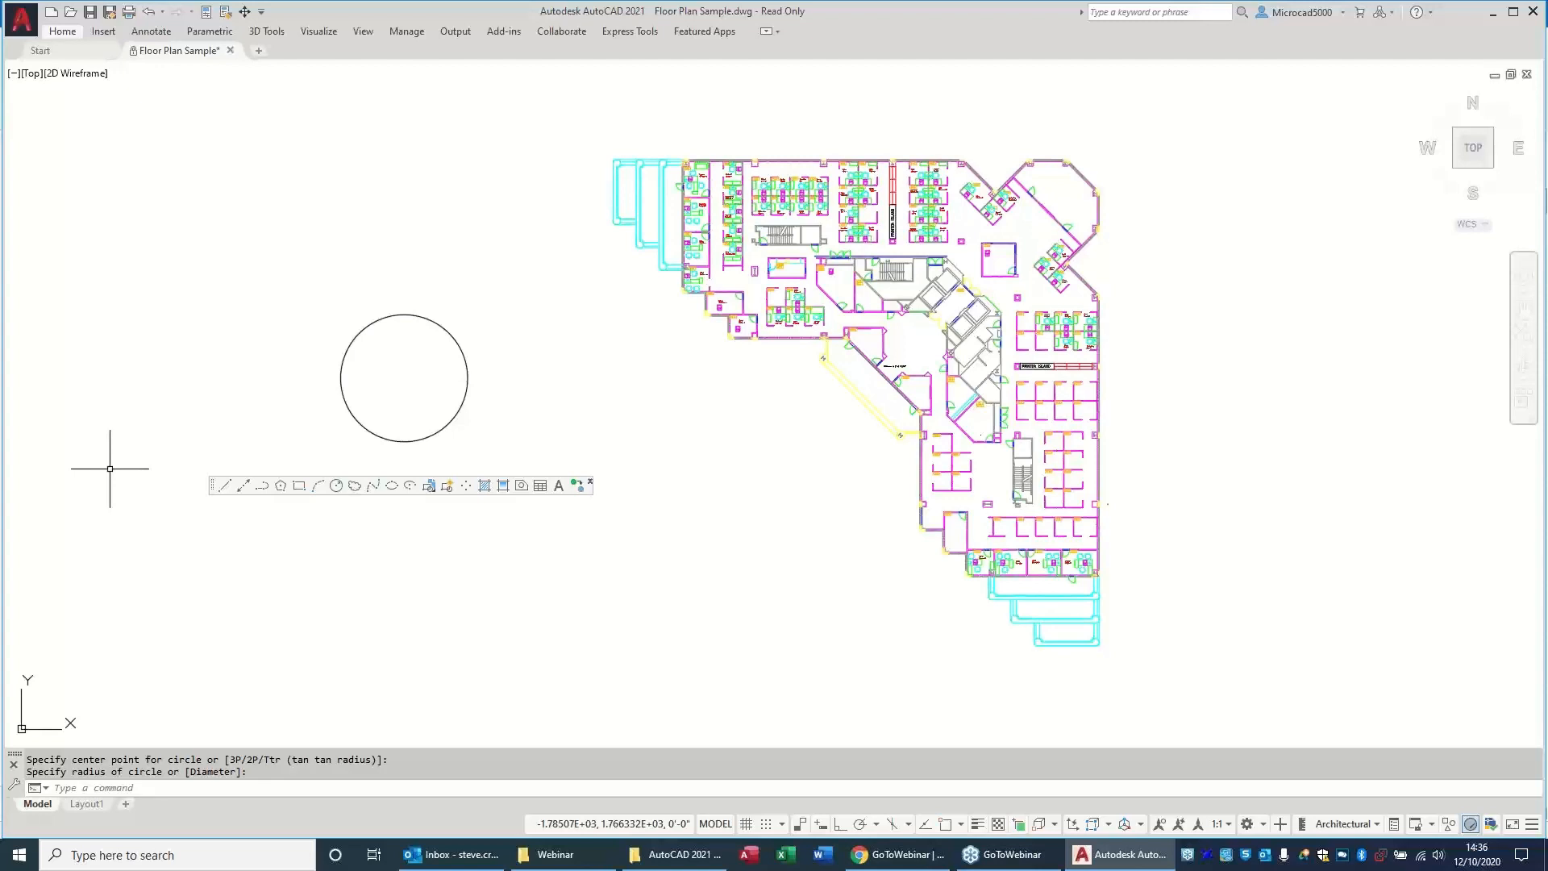
{"action": "left_click", "coordinate": [764, 32]}
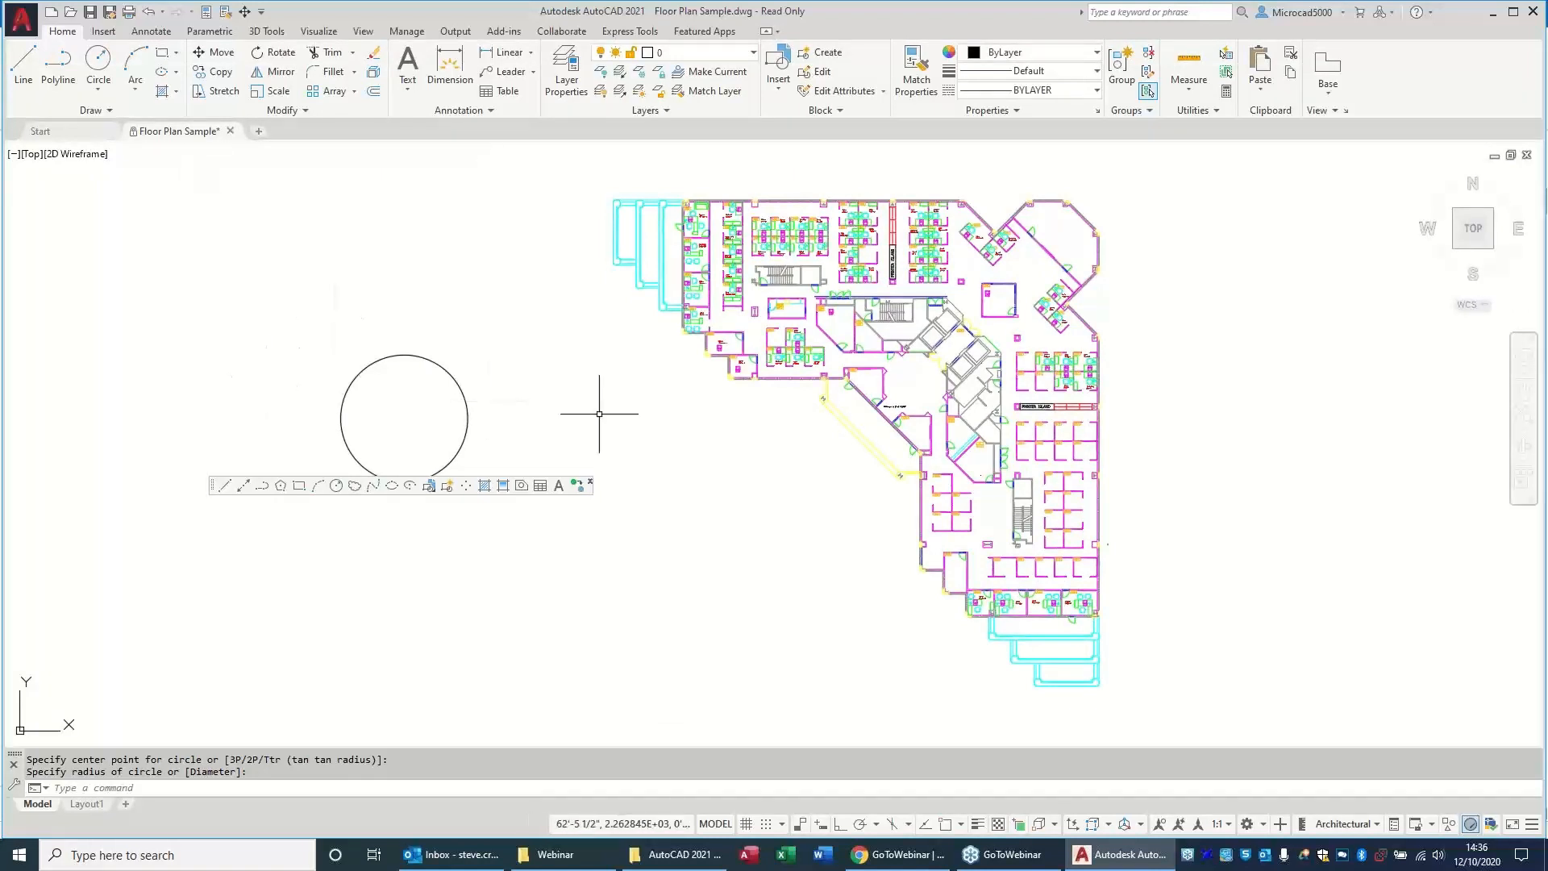
{"action": "left_click", "coordinate": [591, 482]}
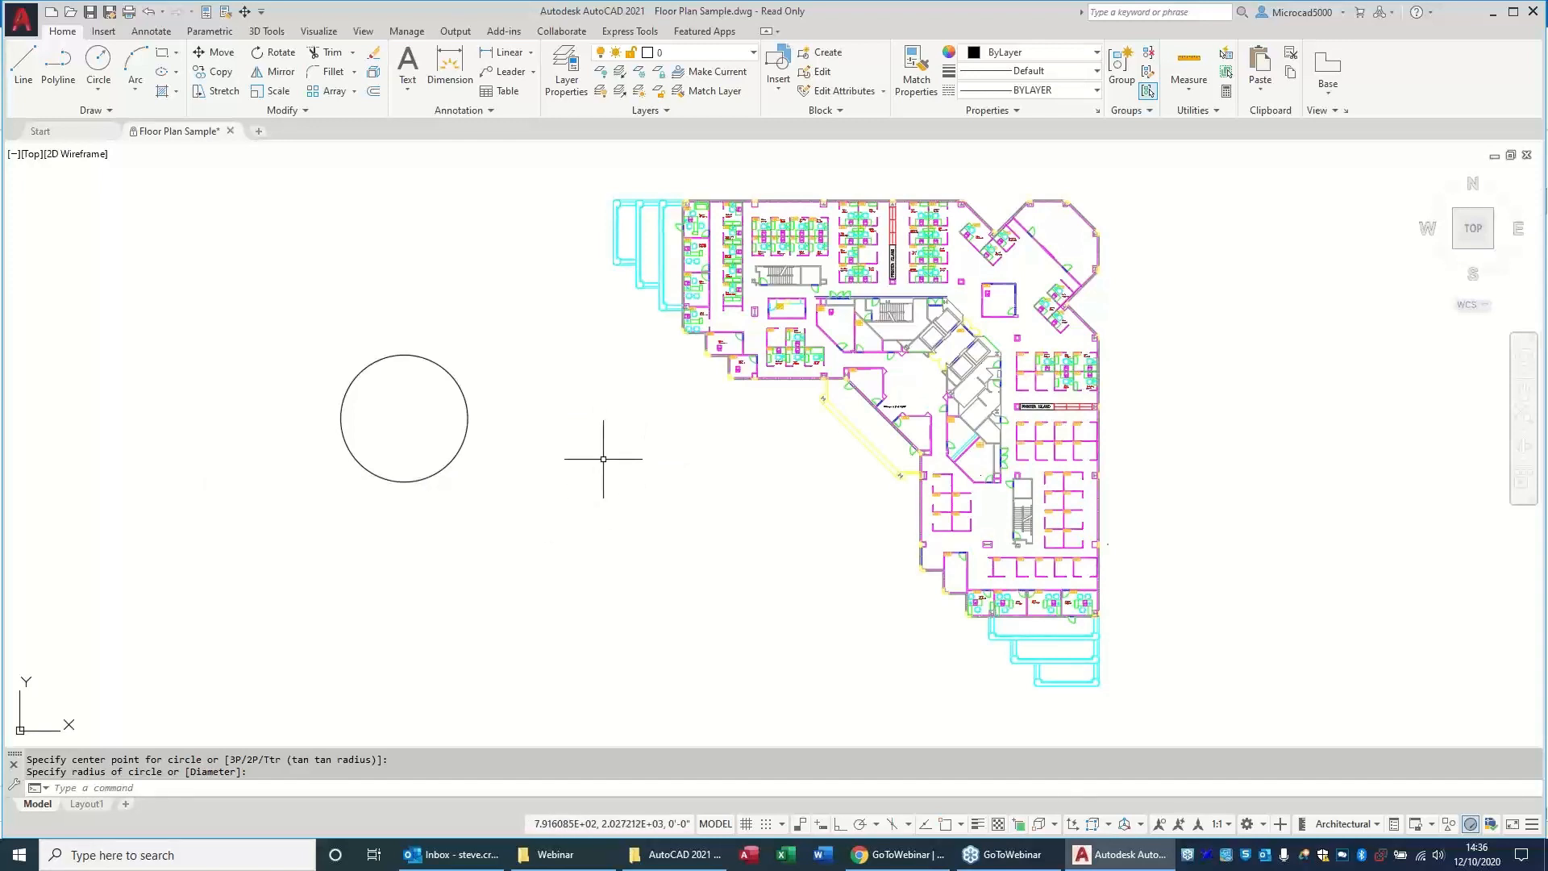
Open the Tool Palettes from the View tab and move them to the left side.
{"action": "left_click", "coordinate": [363, 31]}
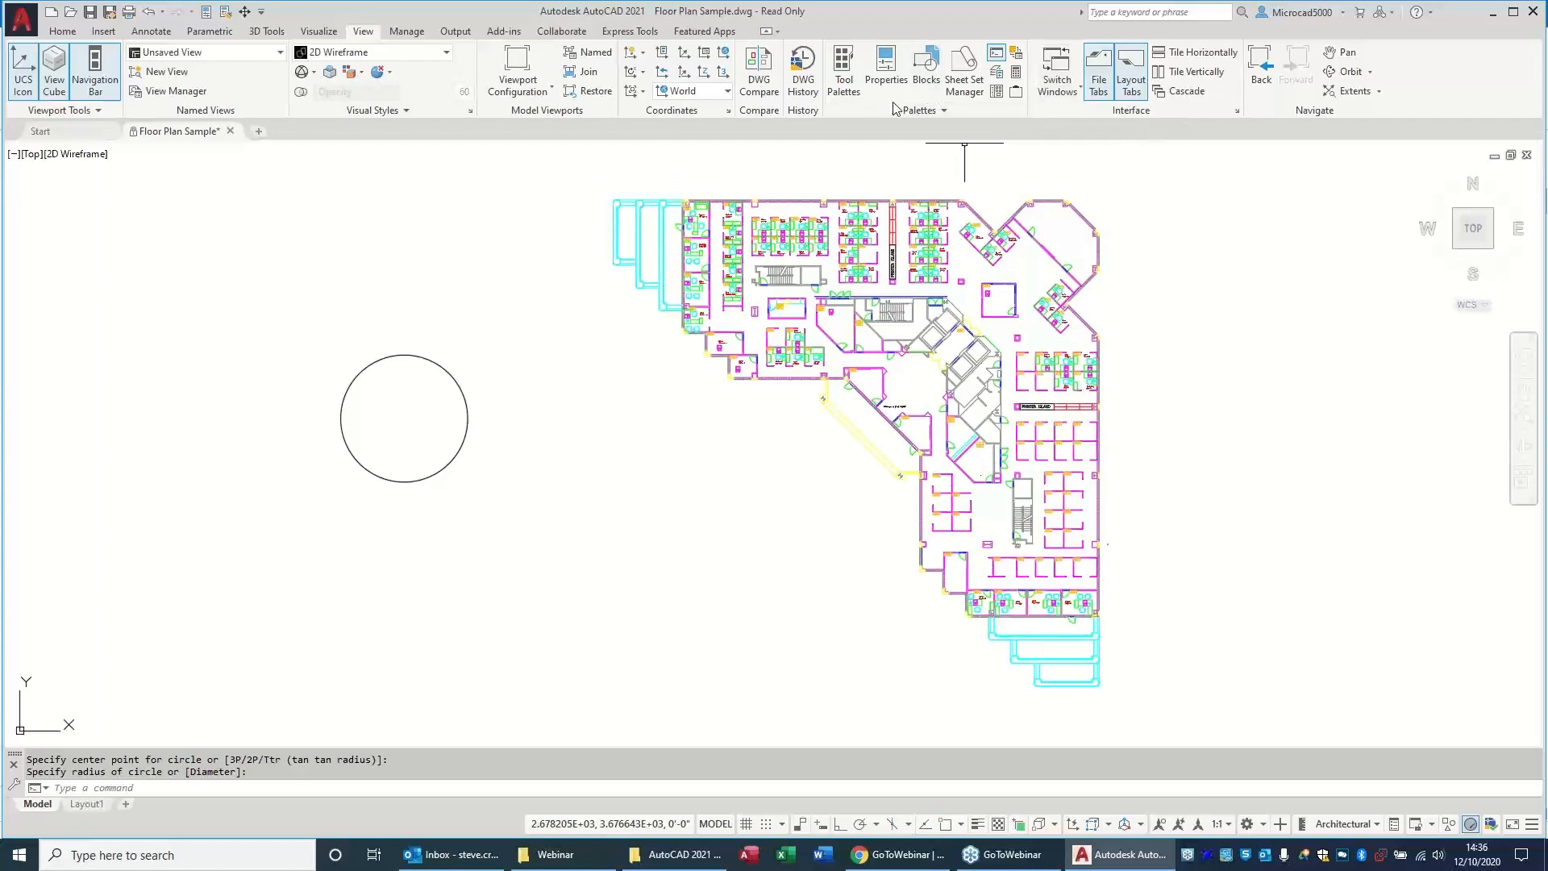
{"action": "left_click", "coordinate": [846, 96]}
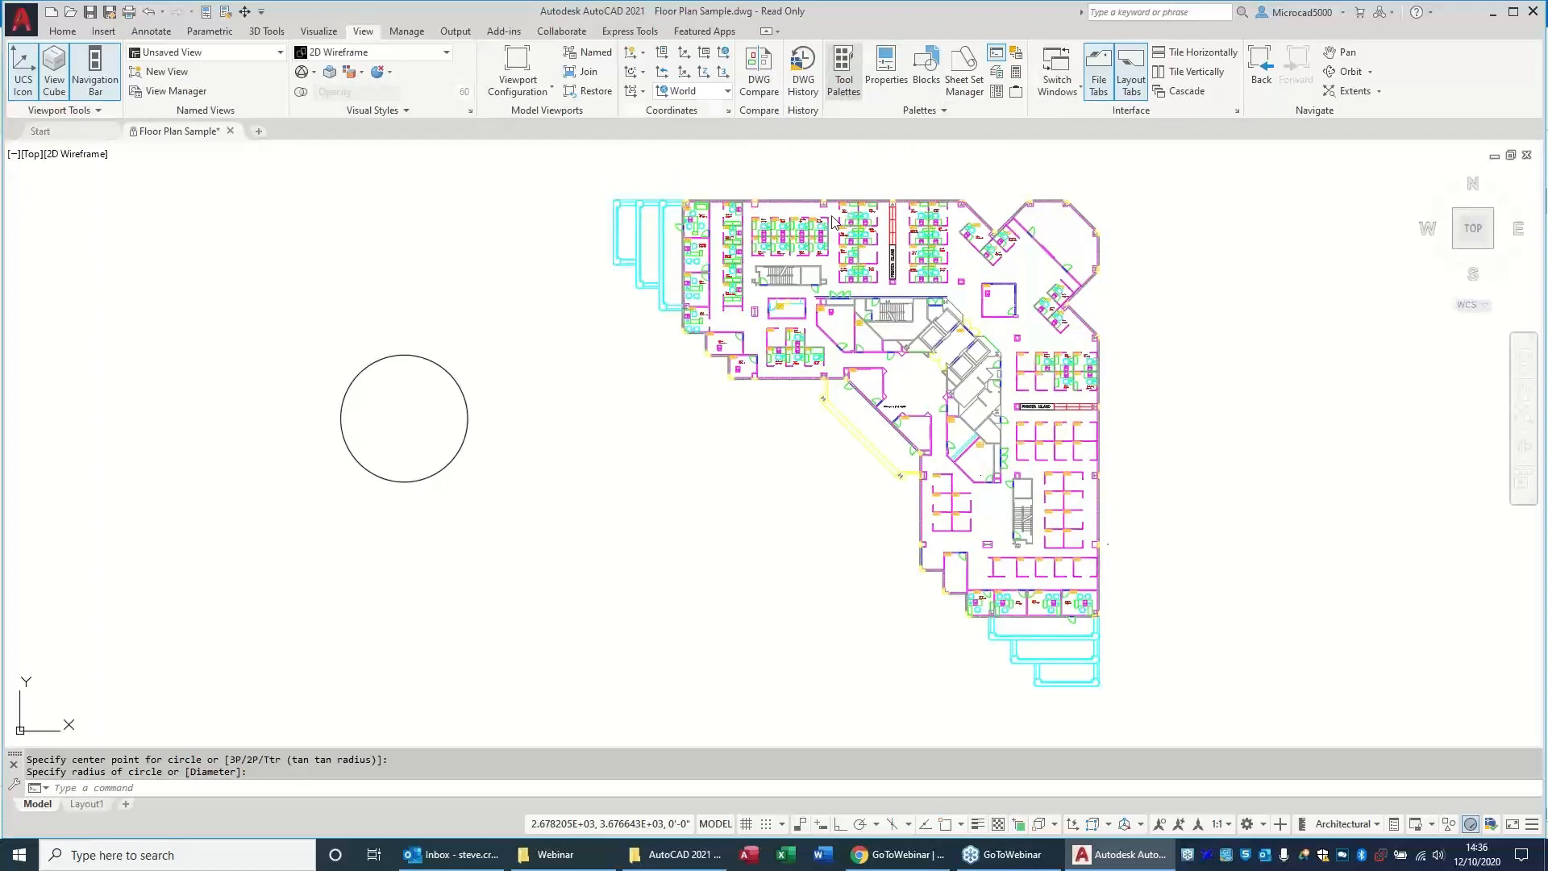
{"action": "left_click_drag", "start_coordinate": [766, 208], "coordinate": [372, 309]}
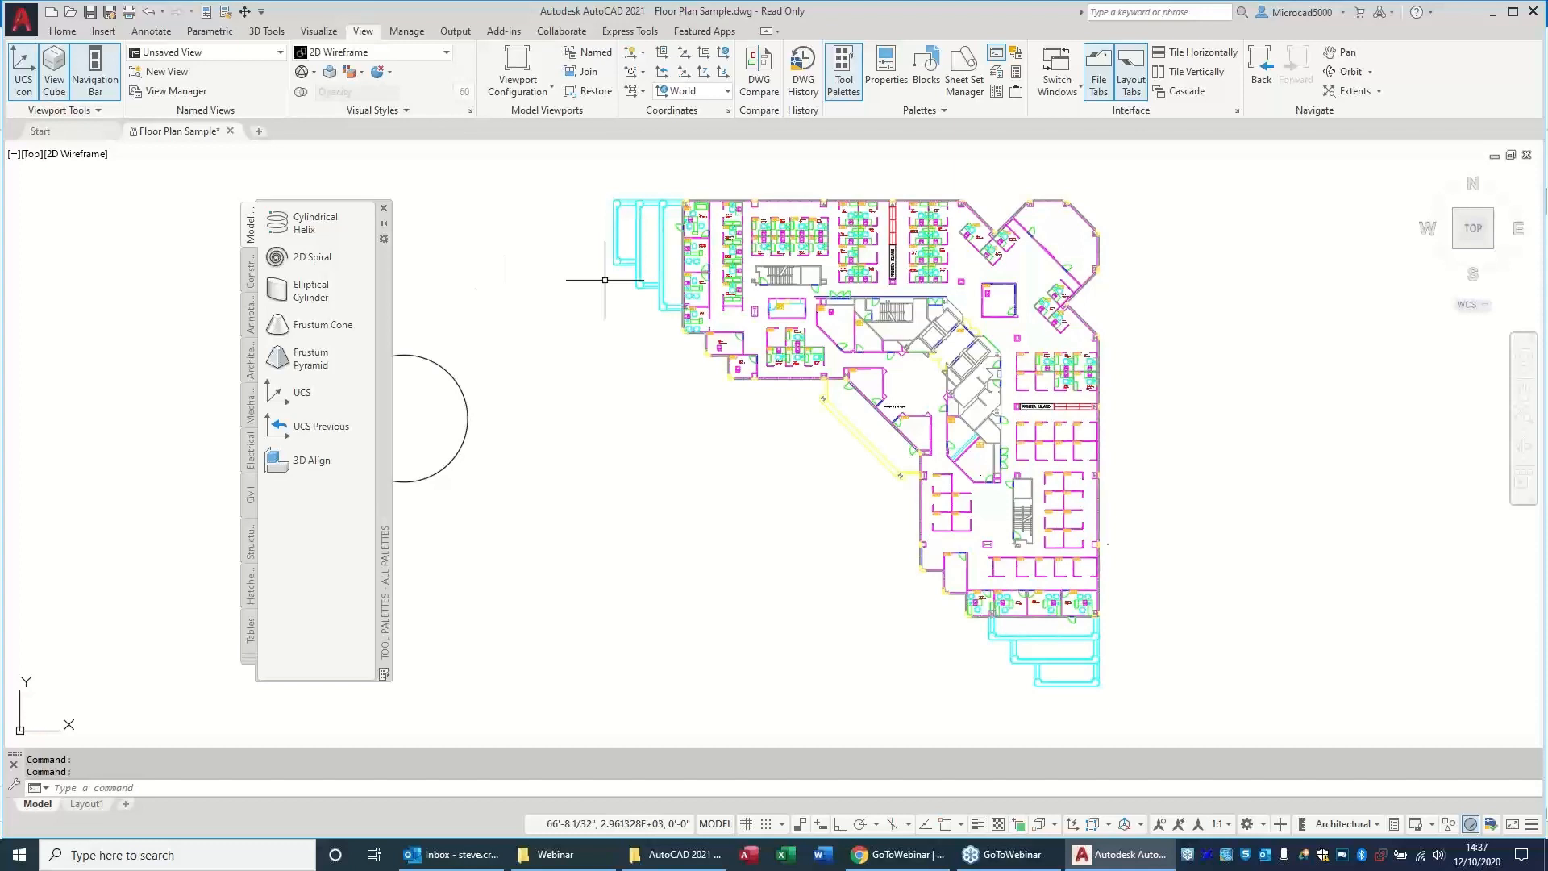
Open the Properties palette, float it over the drawing, and toggle its docking.
{"action": "left_click", "coordinate": [884, 70]}
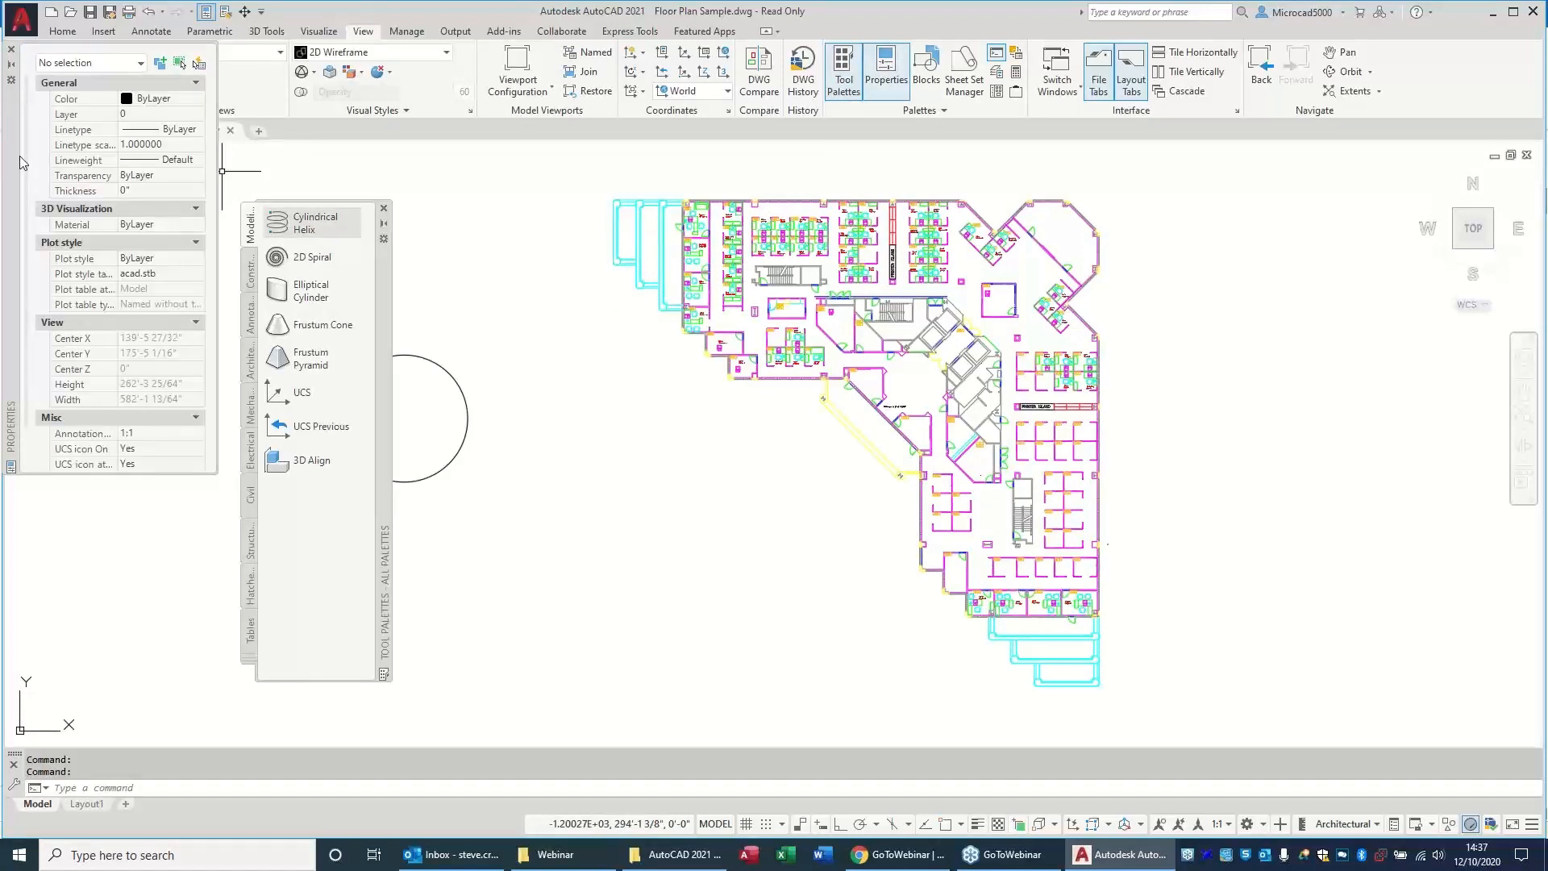
{"action": "mouse_move", "coordinate": [12, 153]}
{"action": "left_mouse_down"}
{"action": "mouse_move", "coordinate": [578, 417]}
{"action": "mouse_move", "coordinate": [633, 361]}
{"action": "left_mouse_up"}
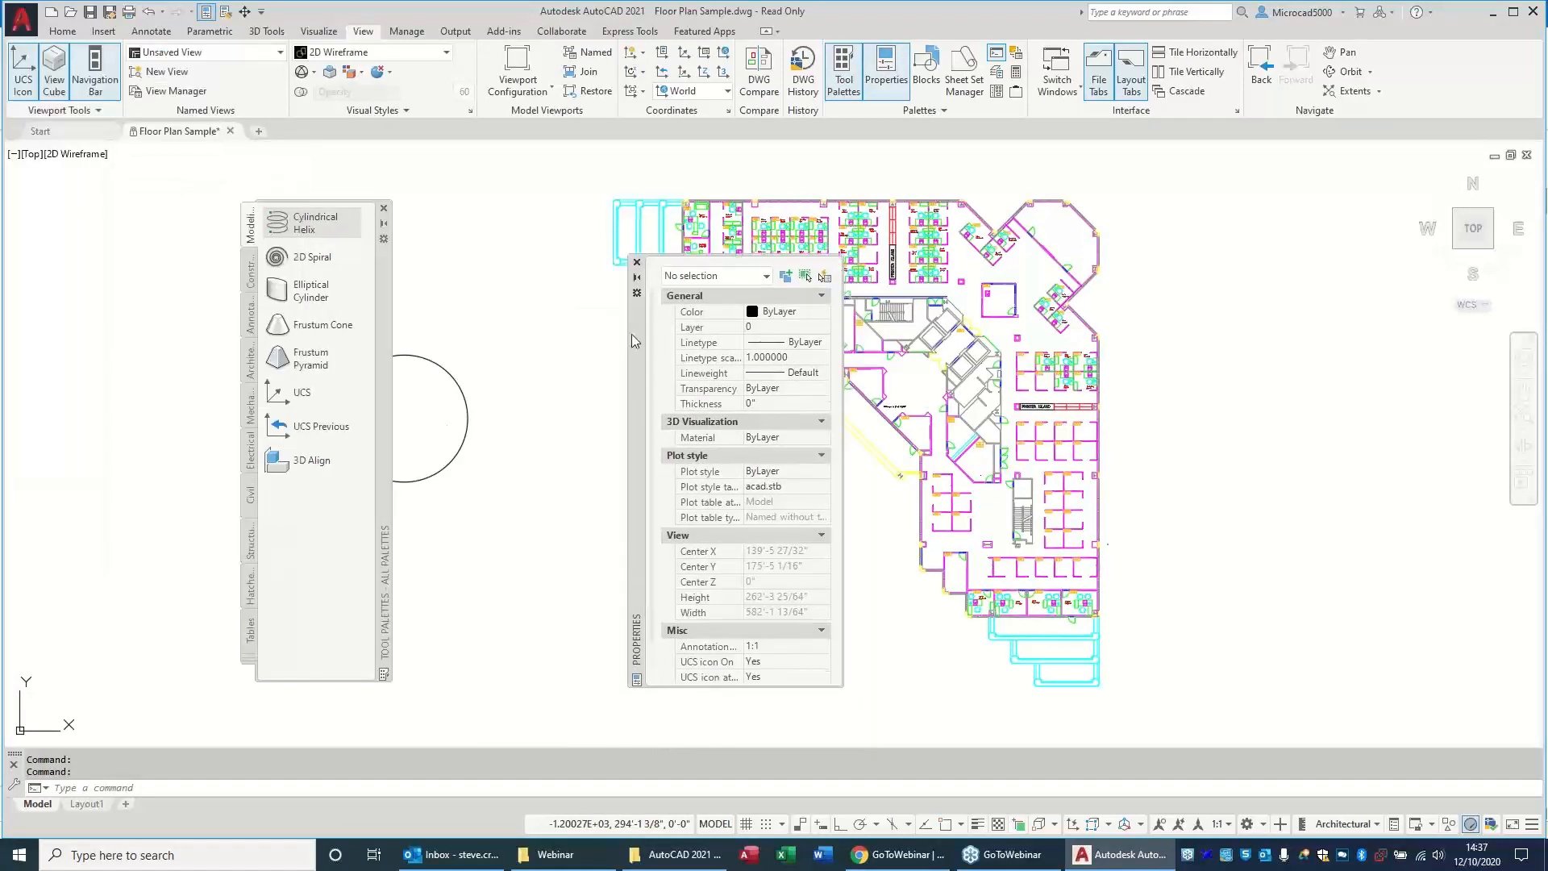
{"action": "left_click", "coordinate": [637, 278]}
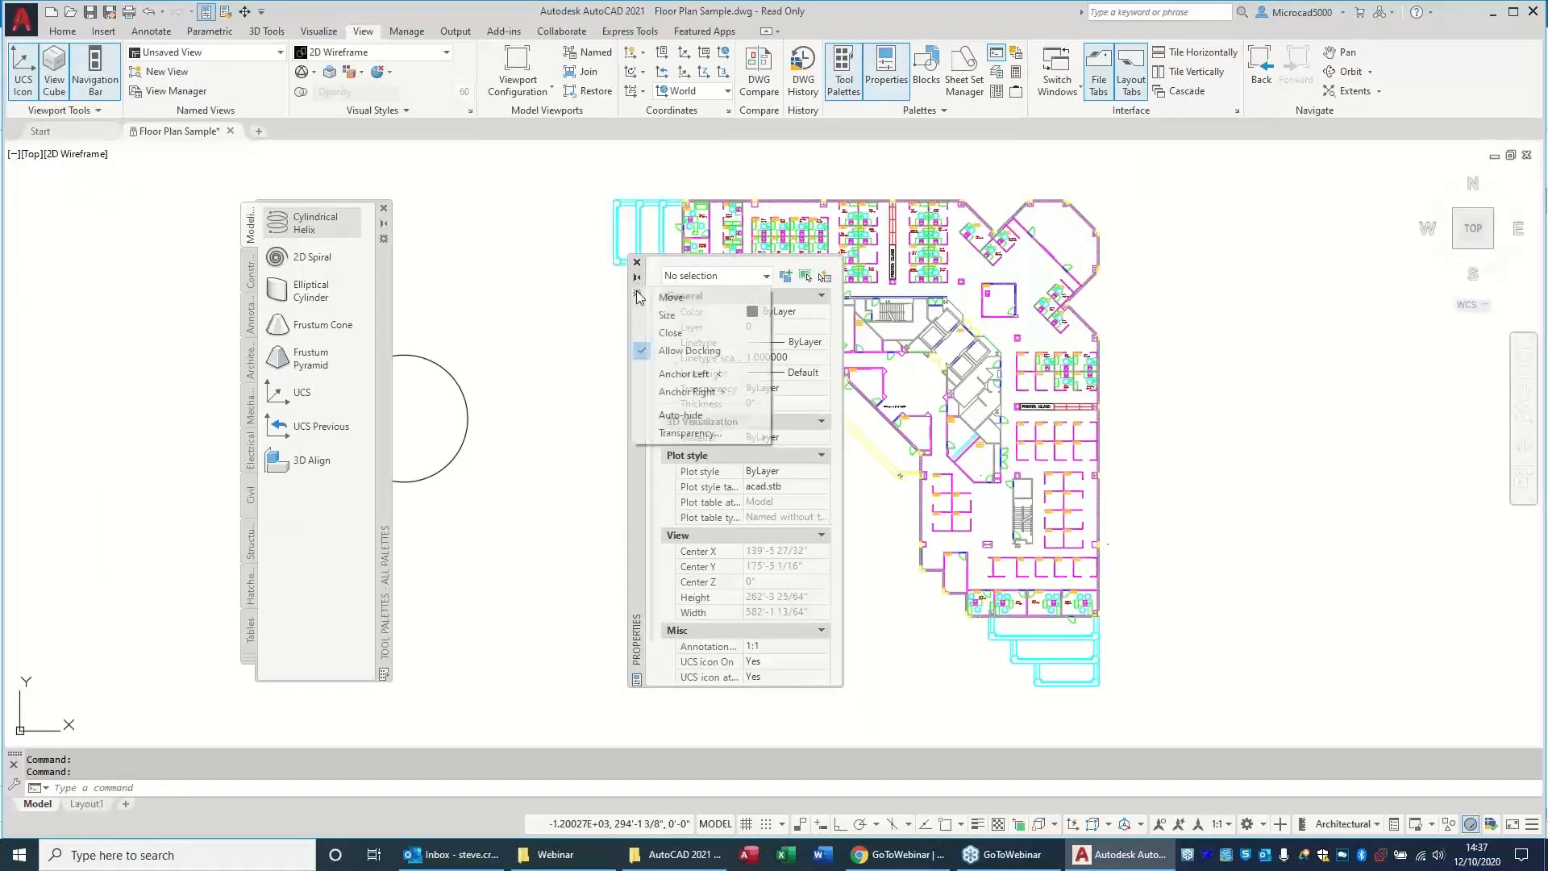
{"action": "left_click", "coordinate": [674, 353]}
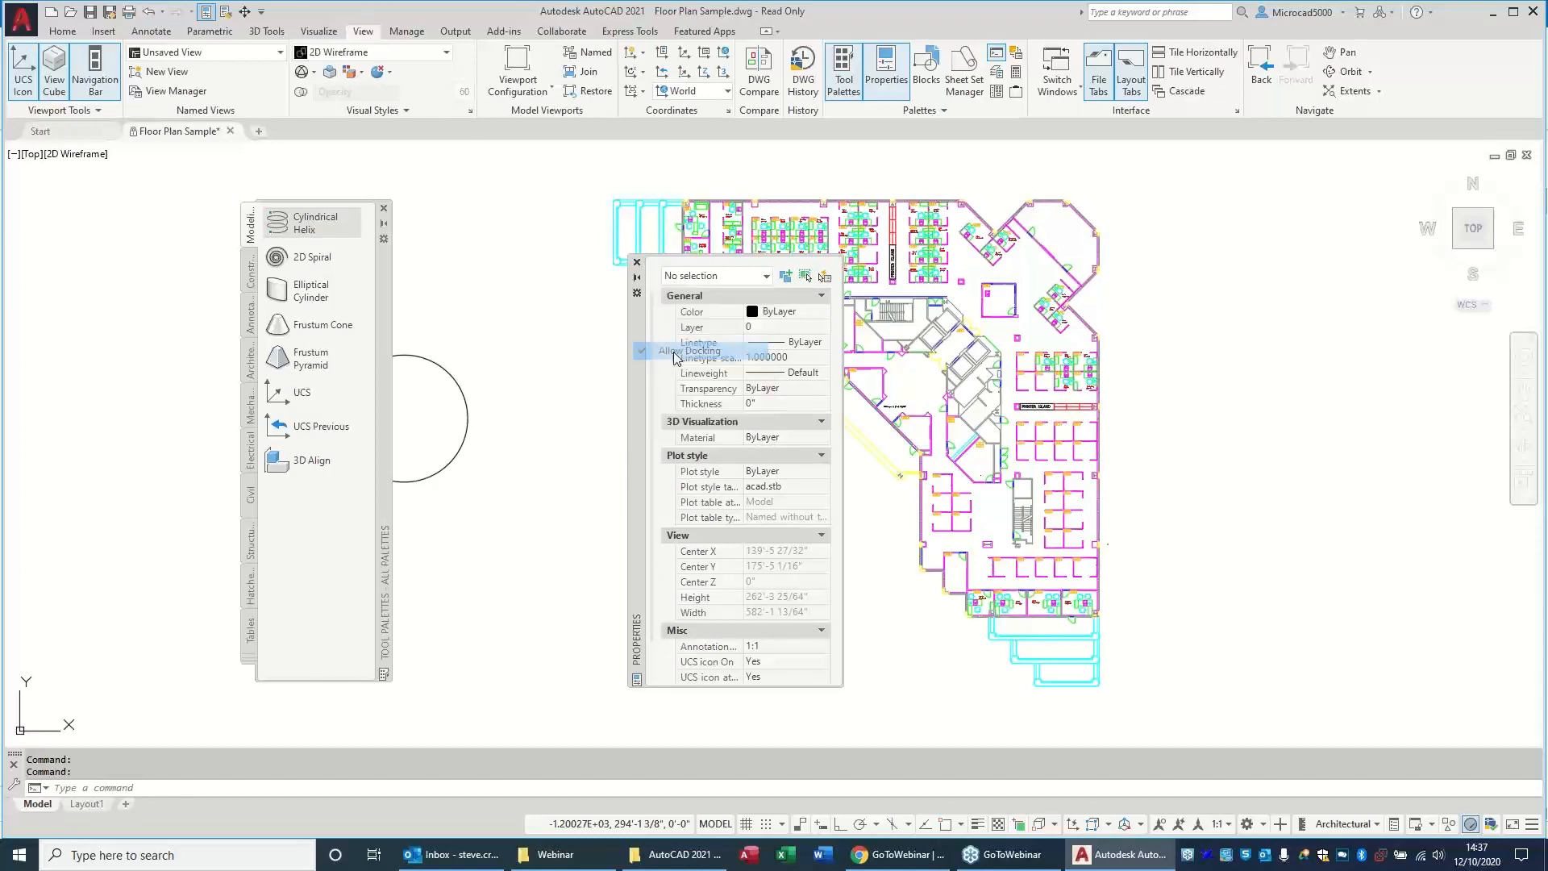
Anchor the Tool Palettes to the left edge, enlarge them so labels fit, and close Properties.
{"action": "left_click", "coordinate": [386, 245]}
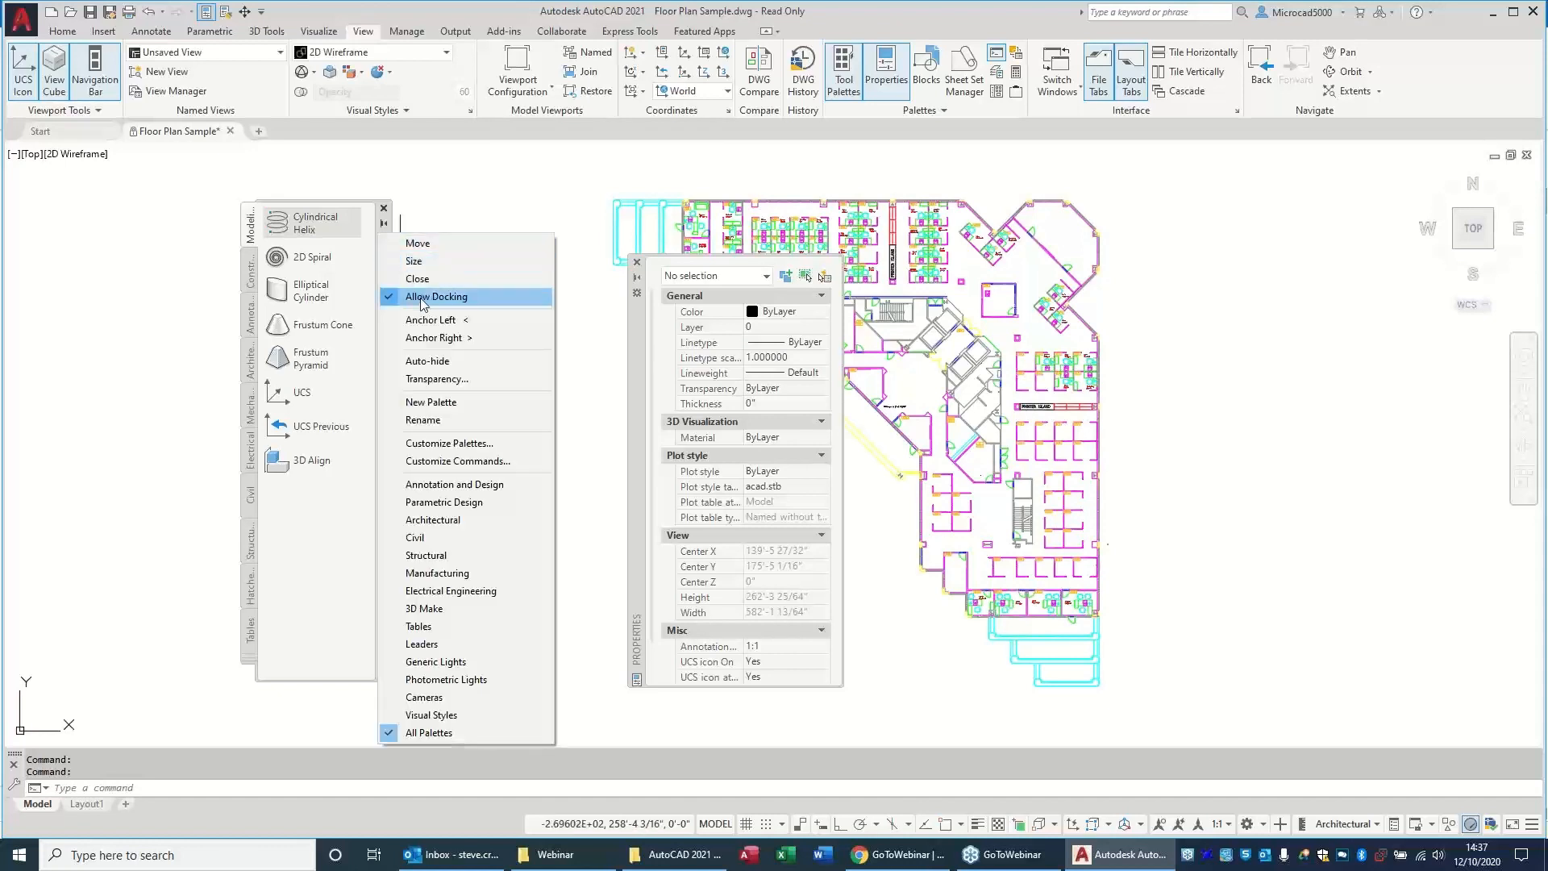
{"action": "left_click", "coordinate": [428, 315]}
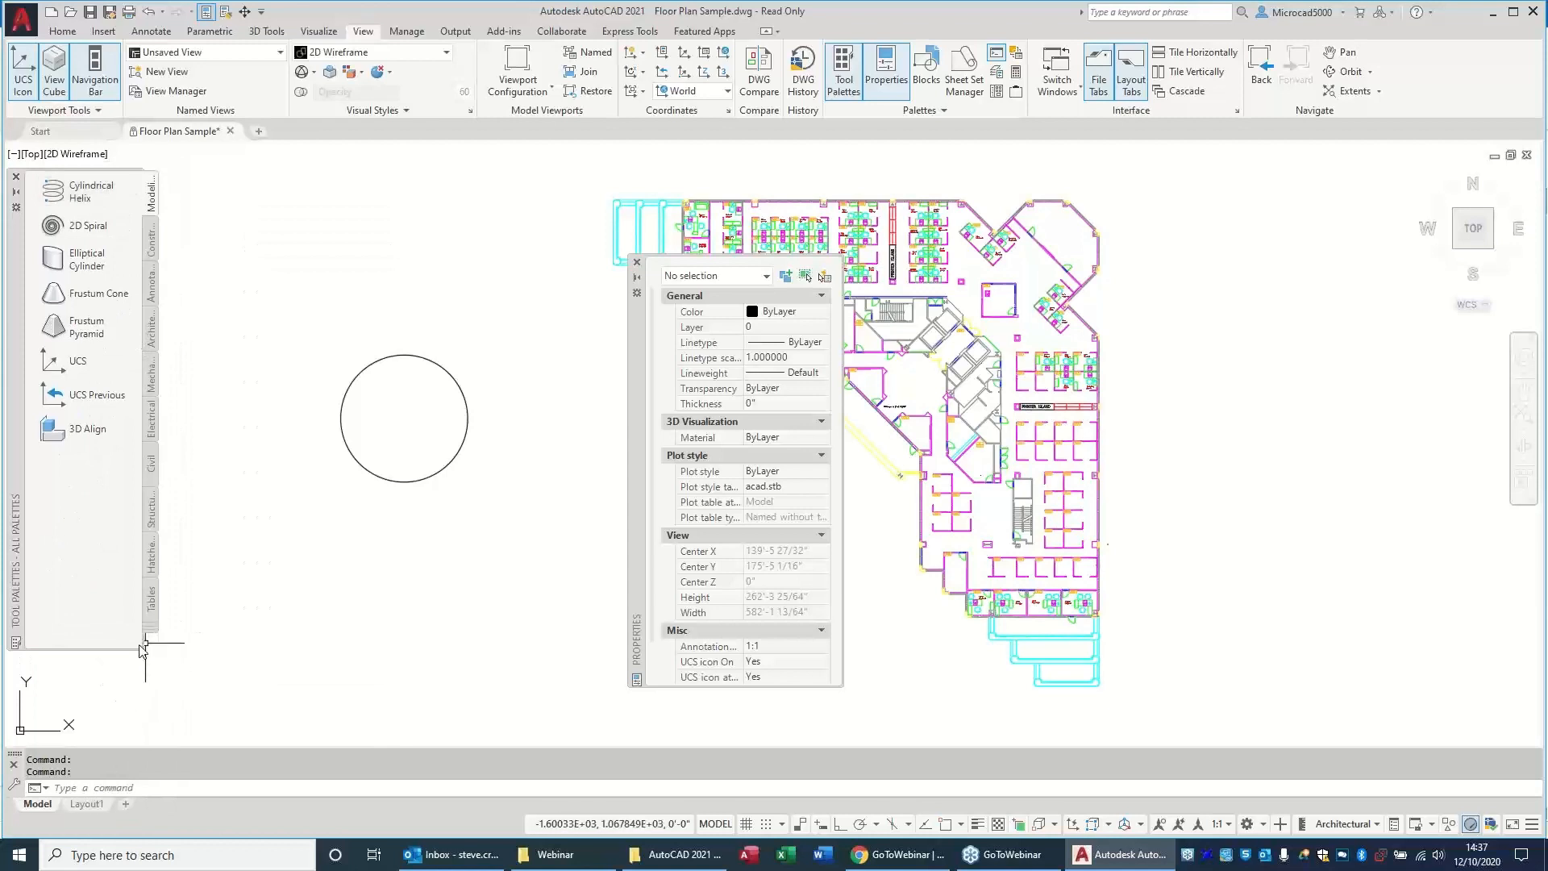
{"action": "left_click_drag", "start_coordinate": [147, 652], "coordinate": [184, 676]}
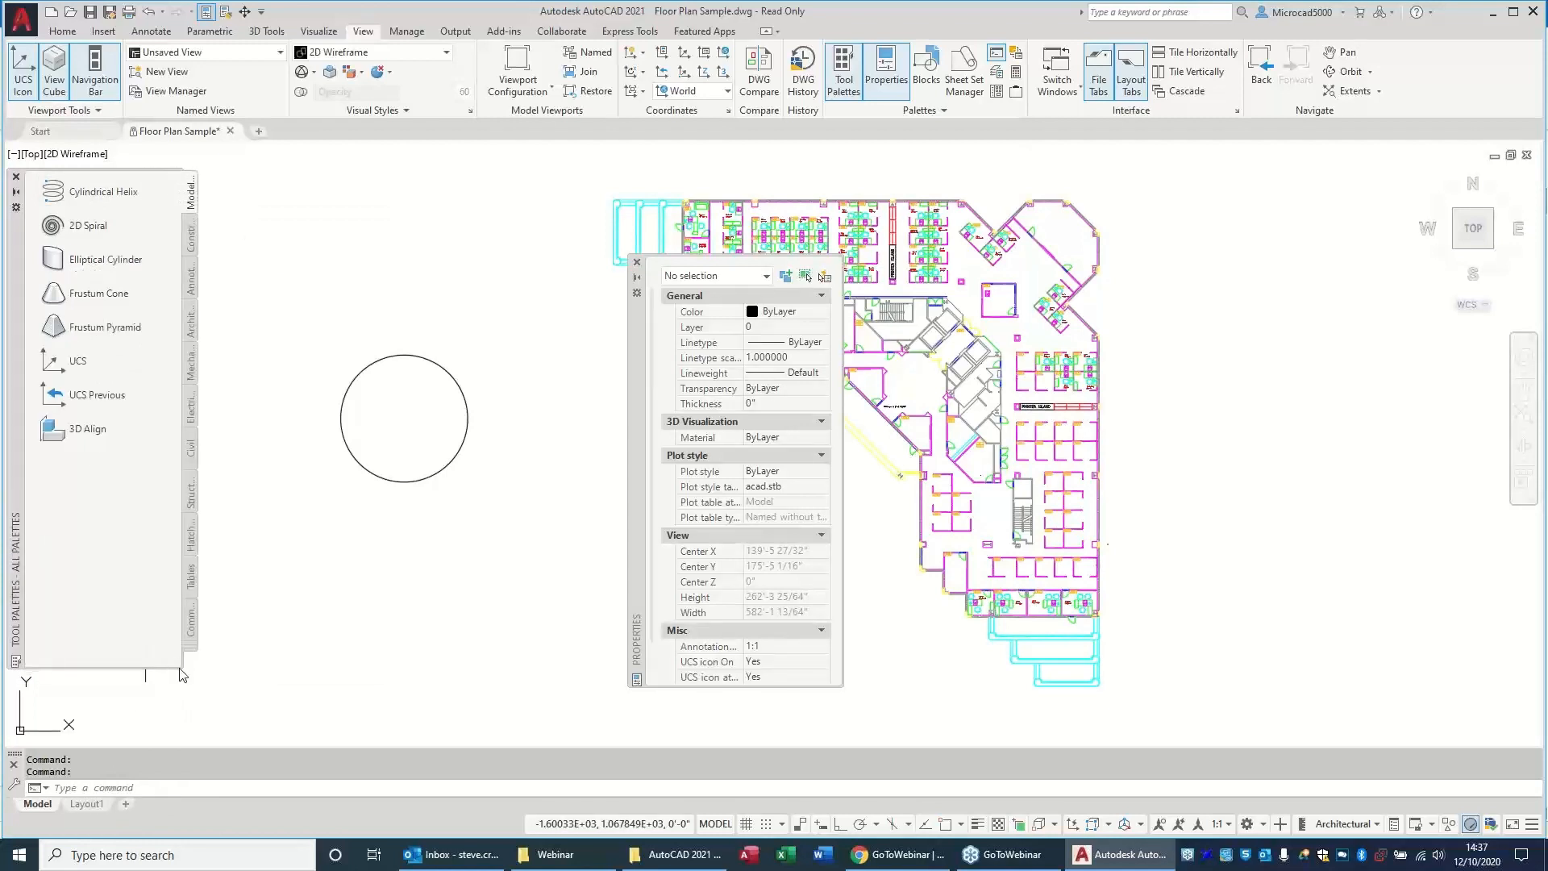
{"action": "left_click", "coordinate": [637, 264]}
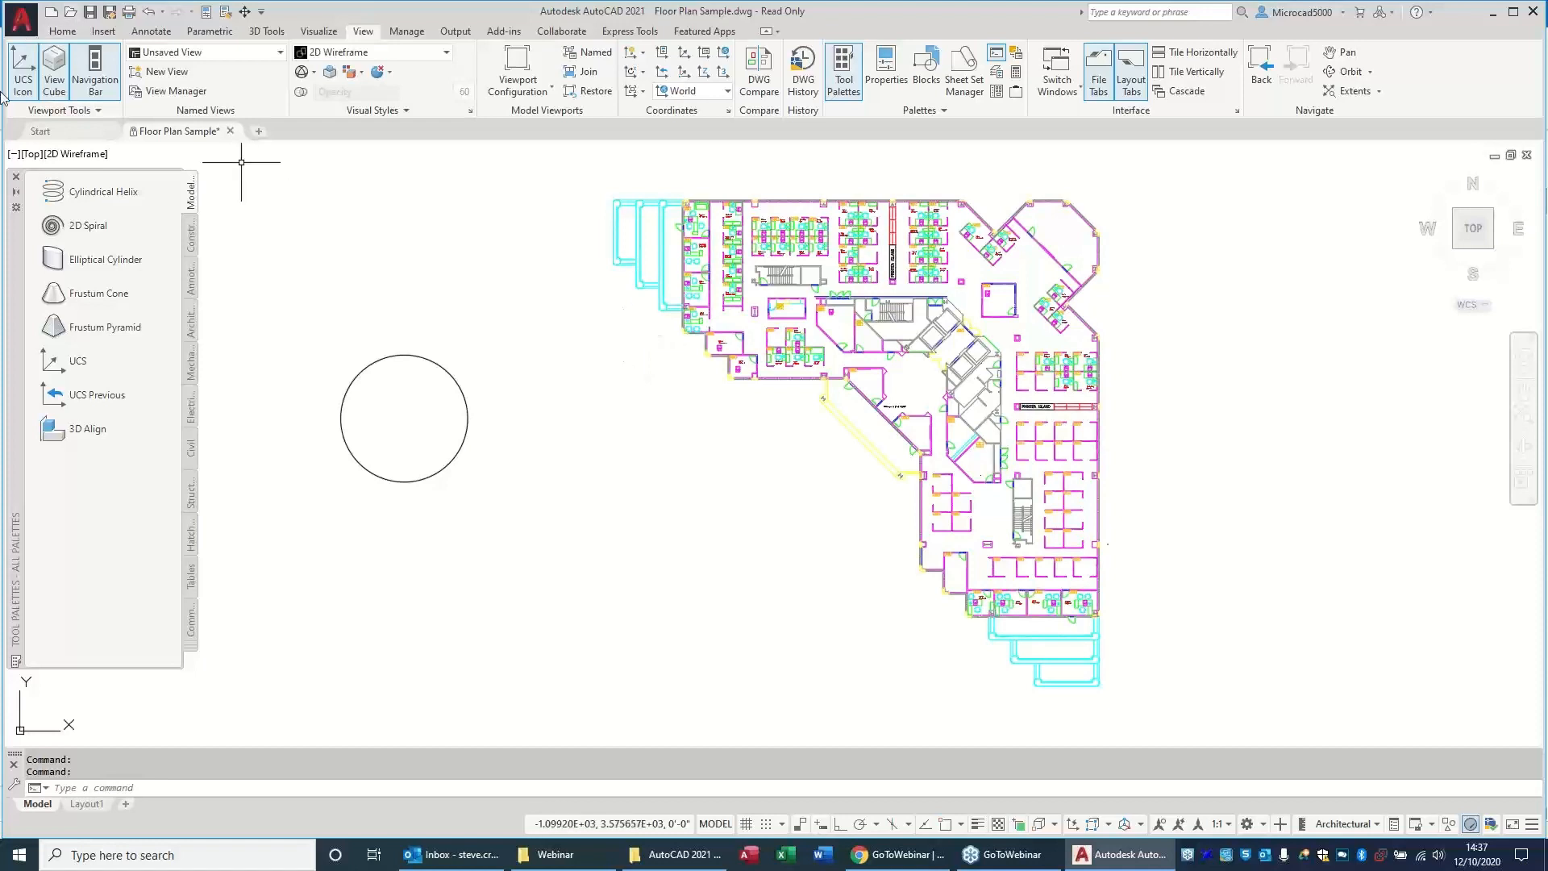
Set the Tool Palettes to auto-hide and save the current layout as workspace 'Steves WS'.
{"action": "left_click", "coordinate": [15, 193]}
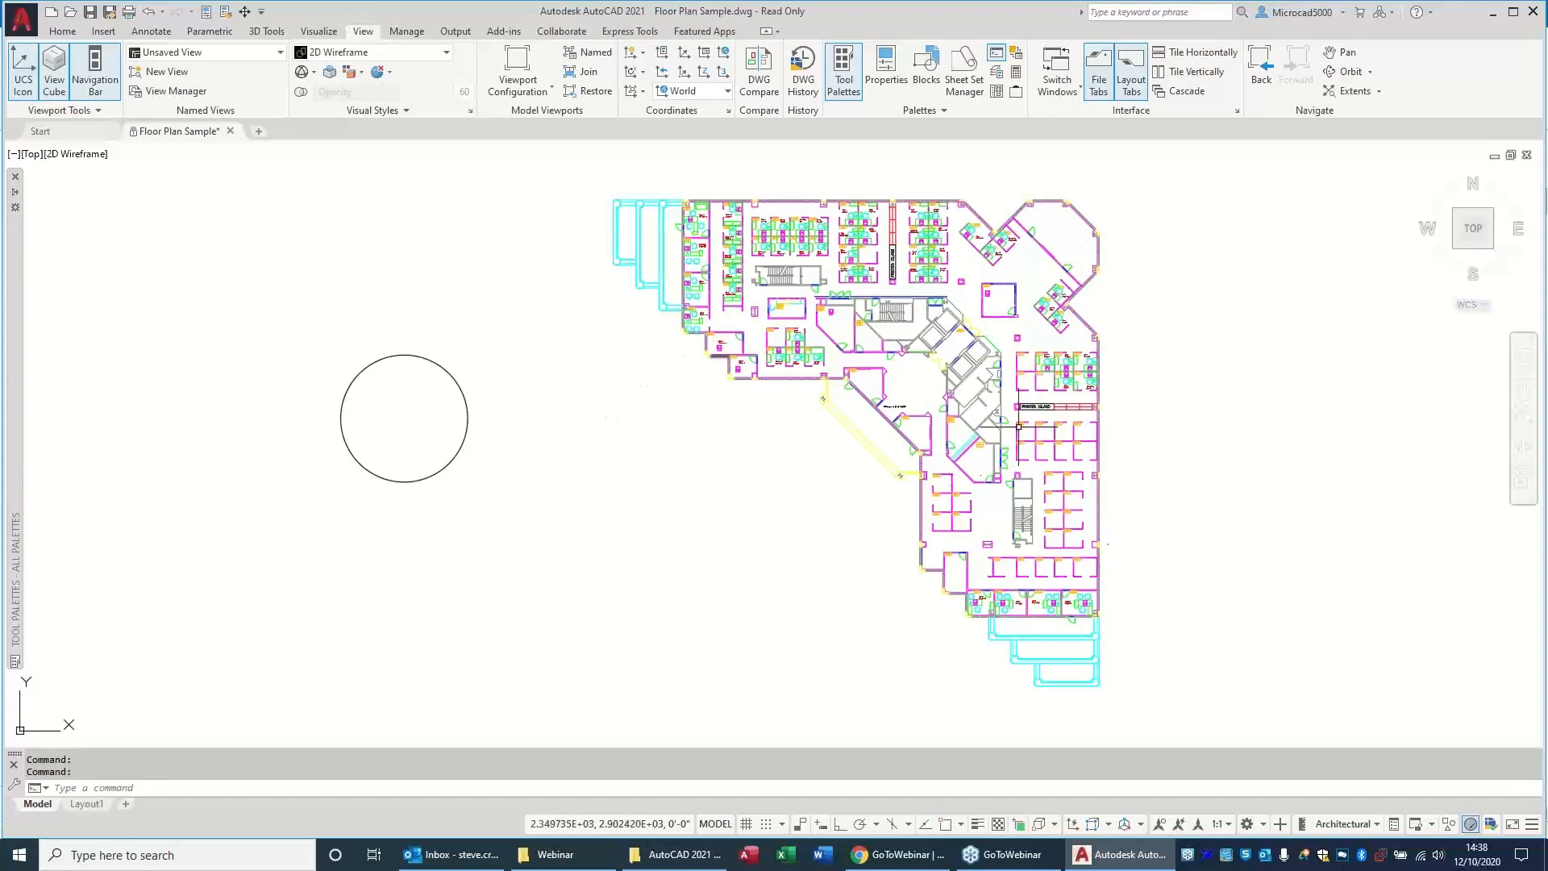
{"action": "left_click", "coordinate": [1256, 826]}
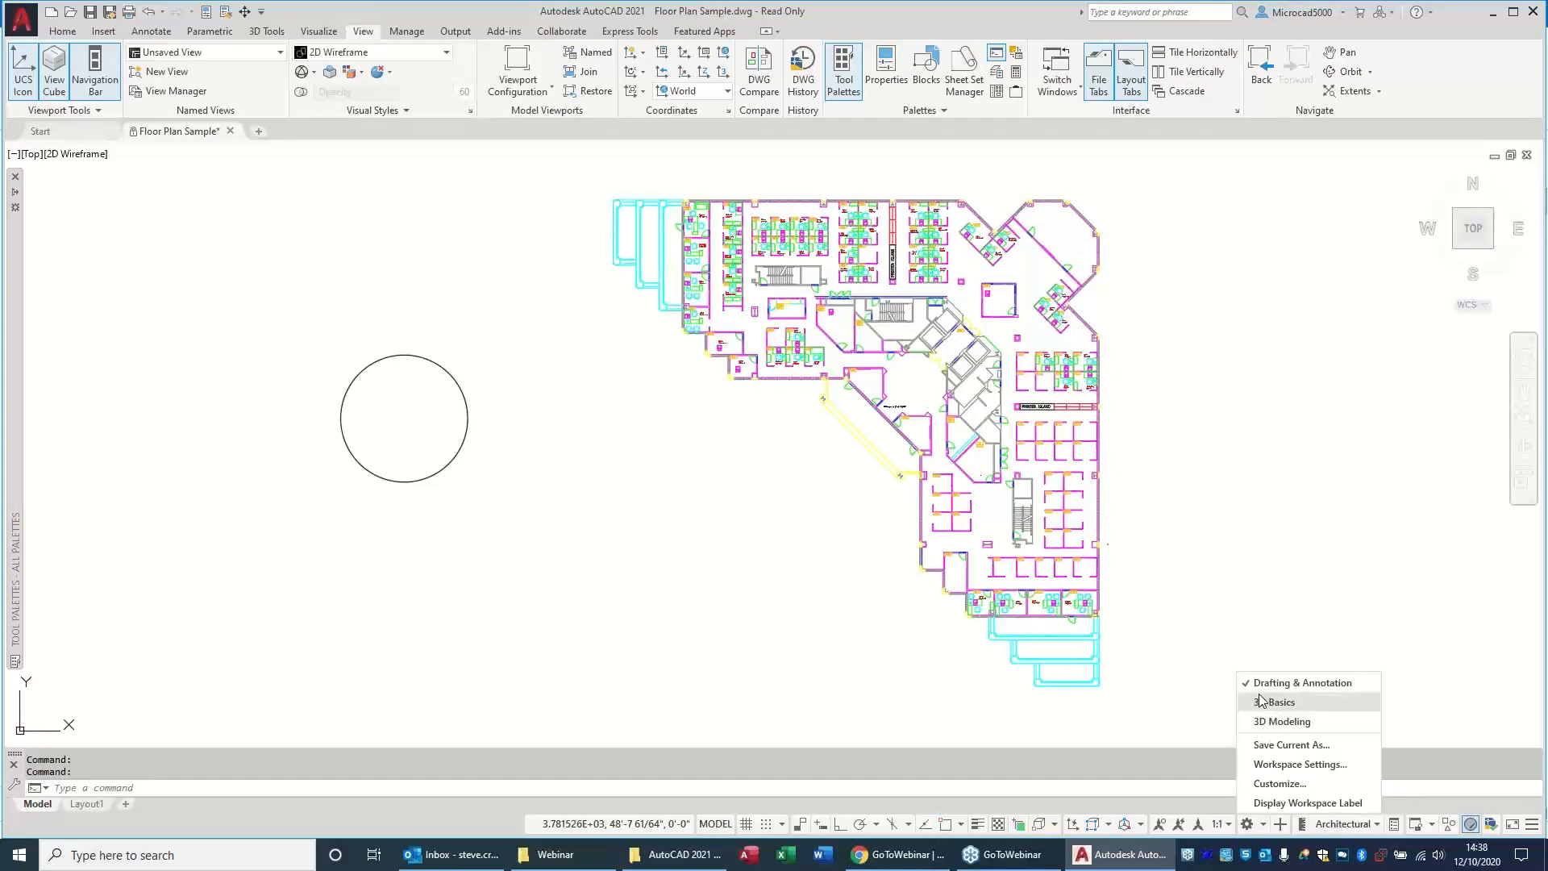
{"action": "left_click", "coordinate": [1282, 746]}
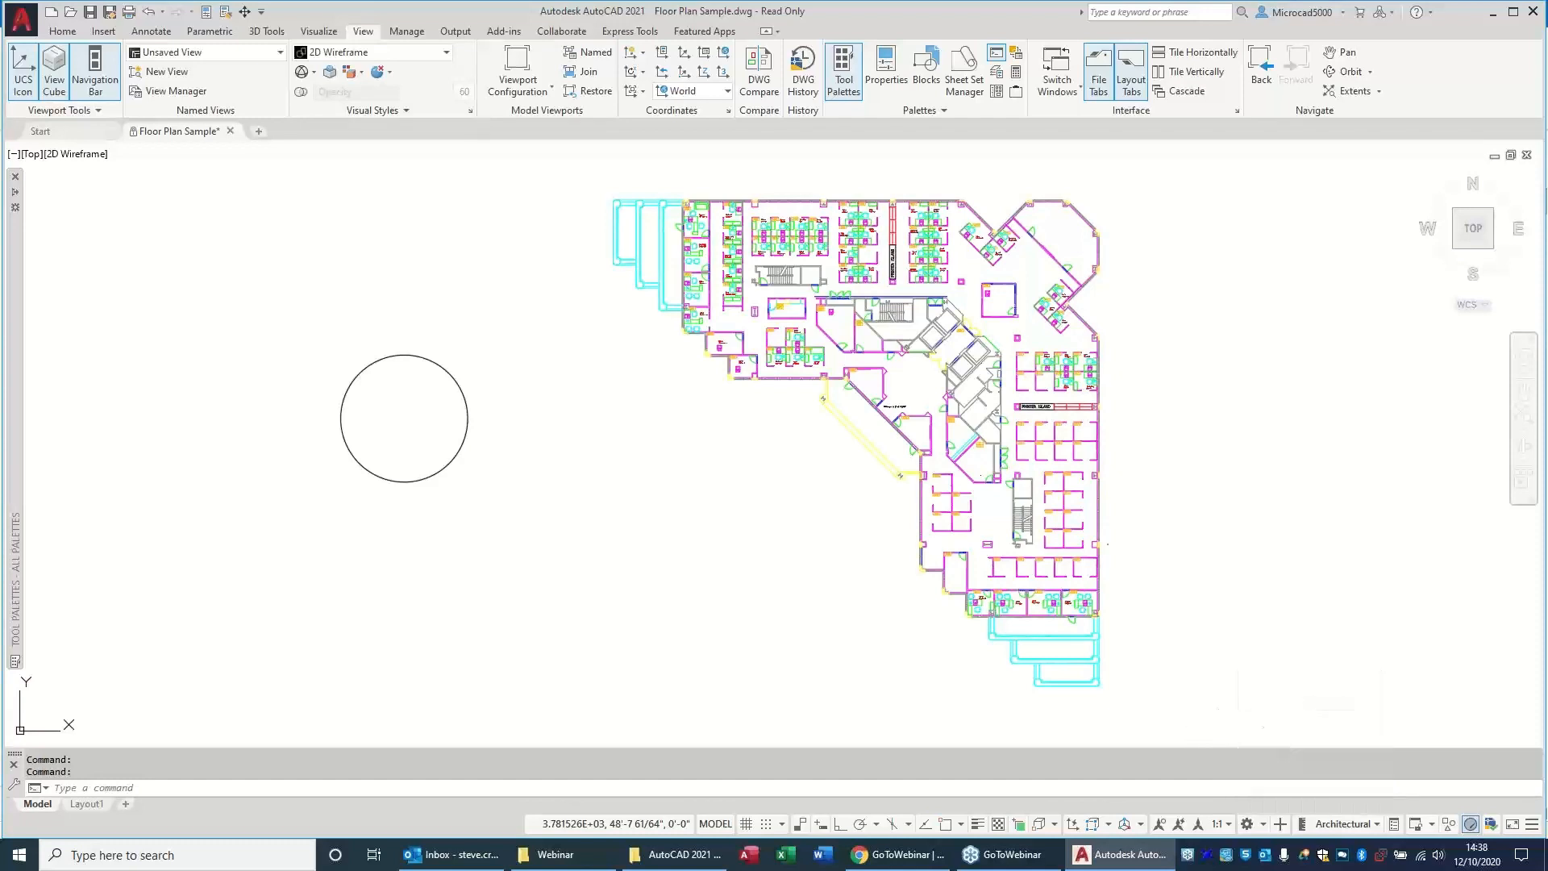
{"action": "type", "text": "Steve"}
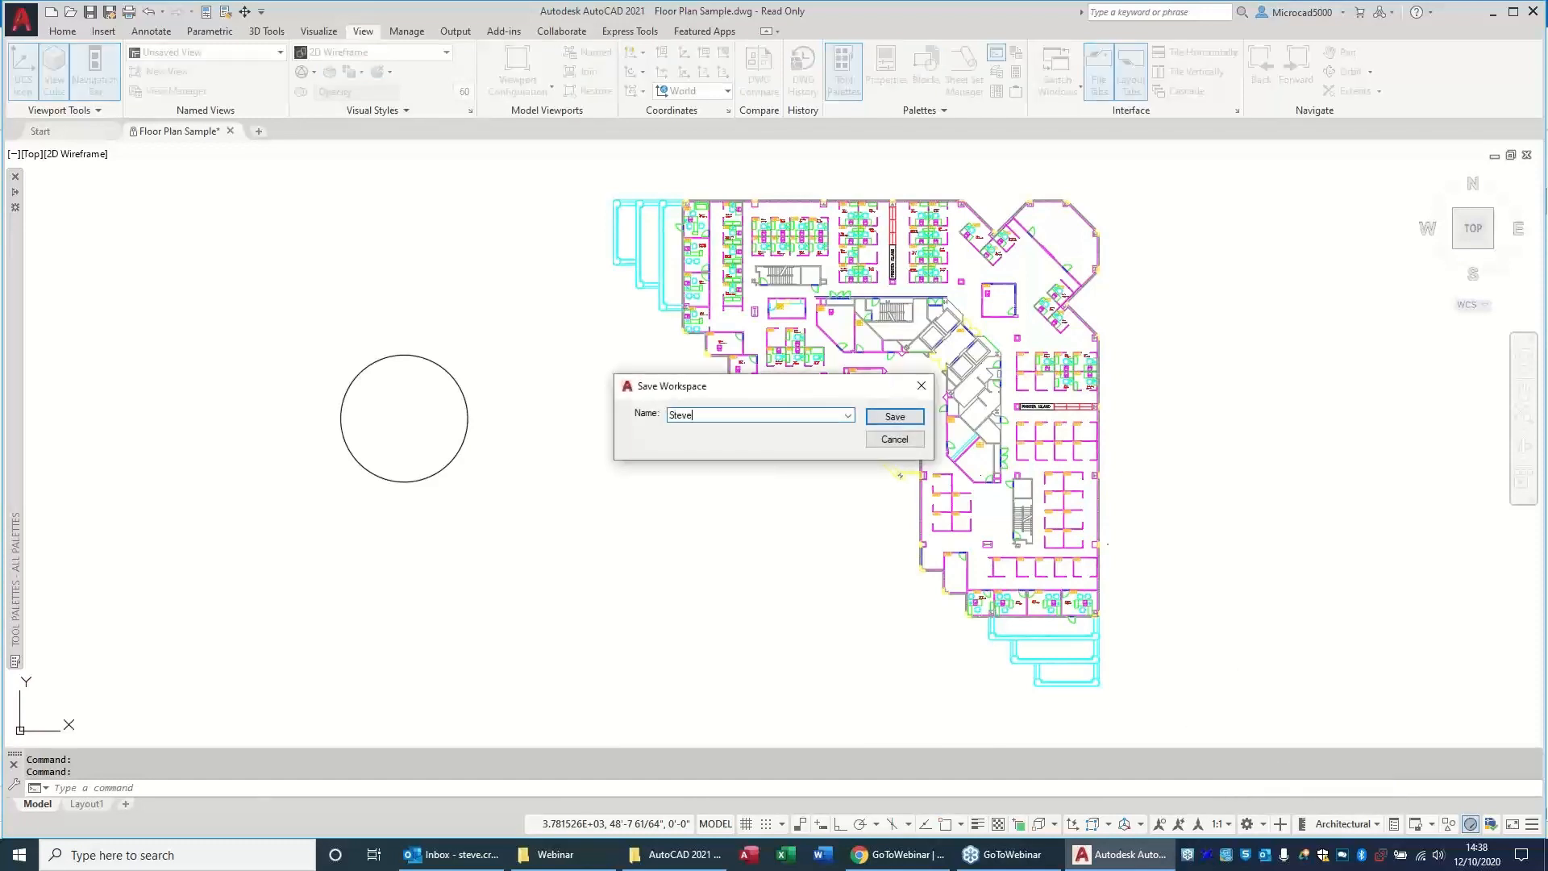
{"action": "type", "text": "s WS"}
{"action": "key", "text": "Return"}
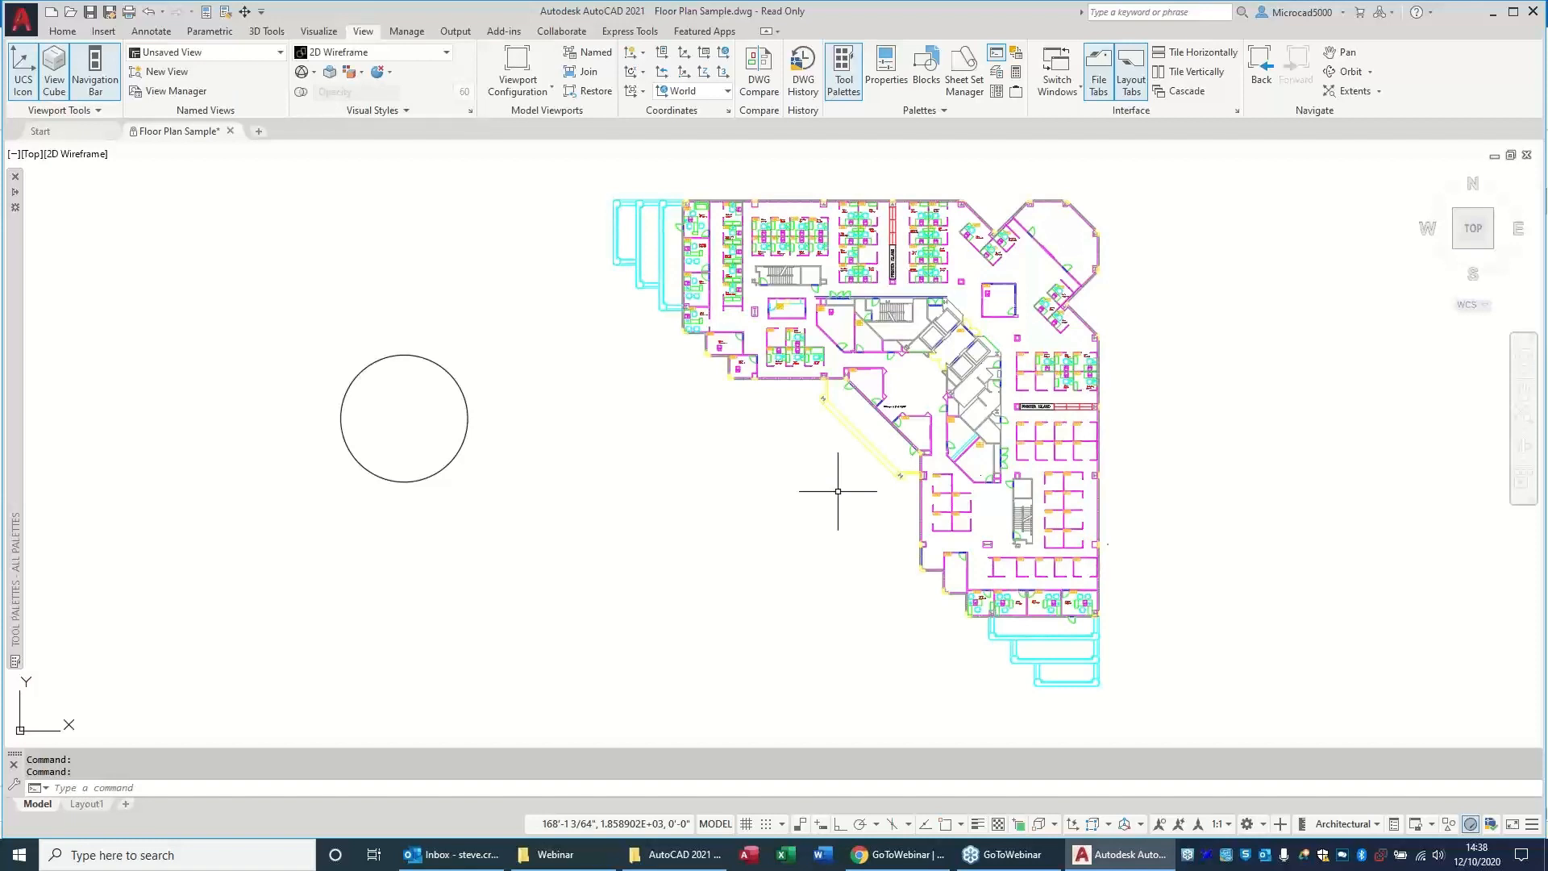
{"action": "type", "text": "RIBBONcl"}
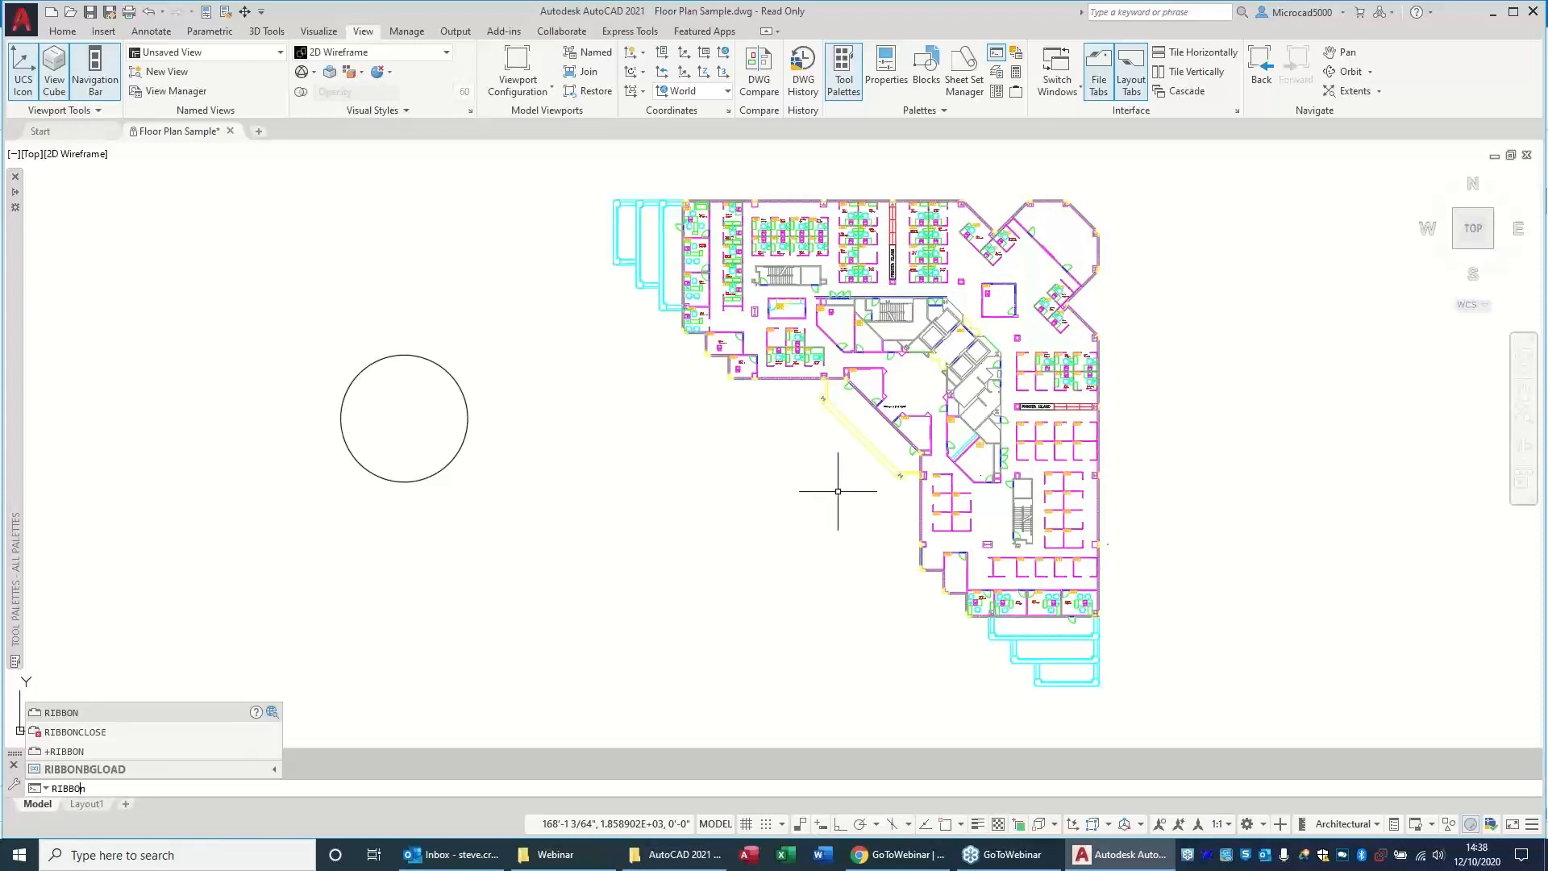
{"action": "type", "text": "ose"}
Close the ribbon with RIBBONCLOSE, toggle off the palettes and DesignCenter, and hide the command line.
{"action": "key", "text": "Return"}
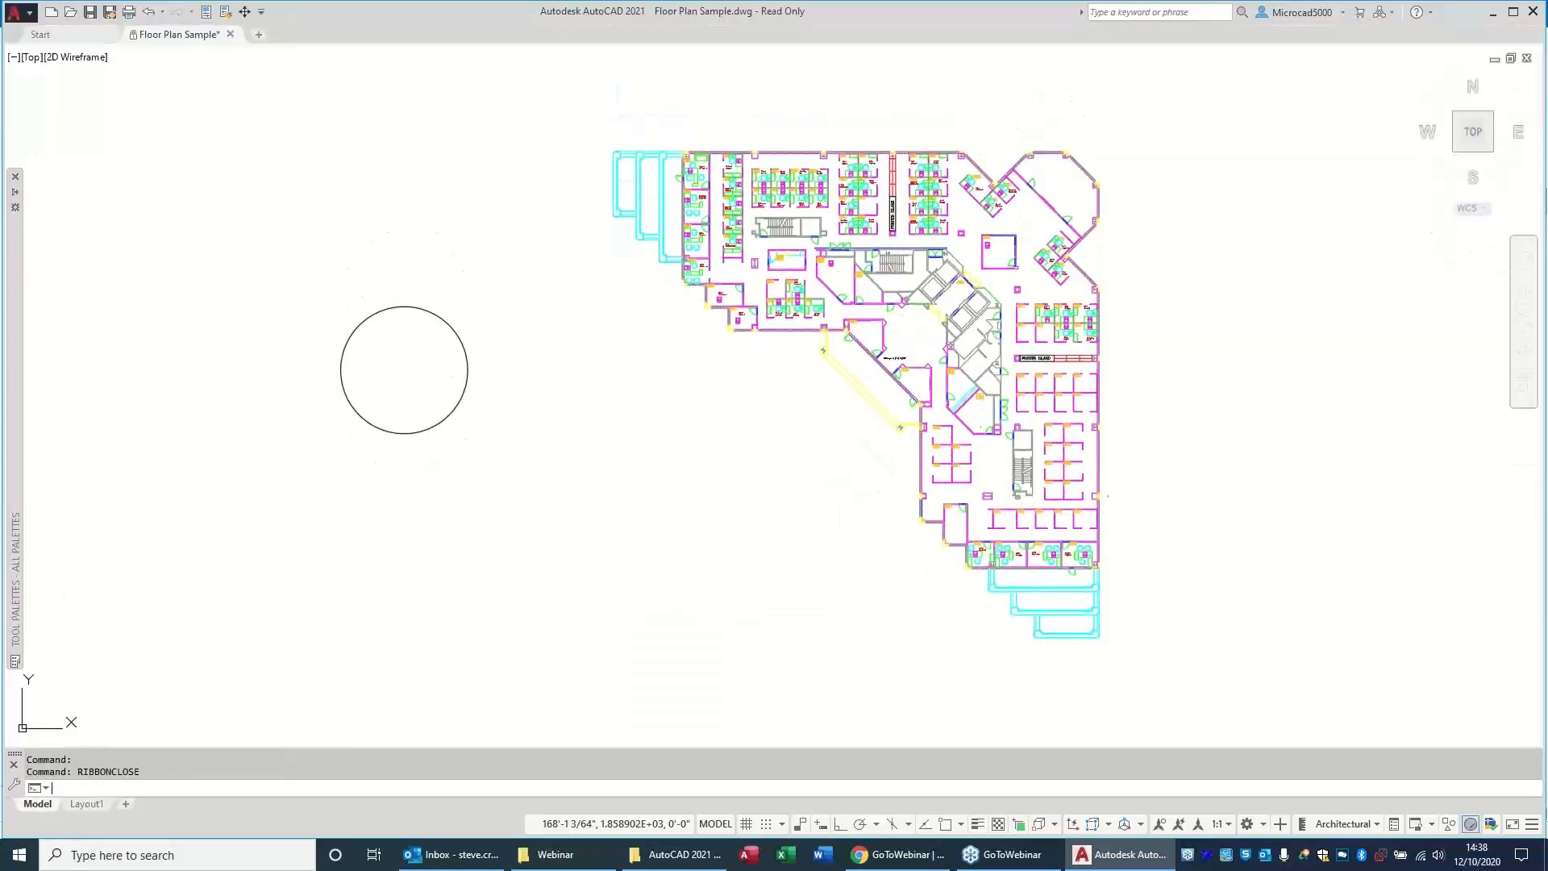
{"action": "key", "text": "ctrl+F2"}
{"action": "key", "text": "ctrl+2"}
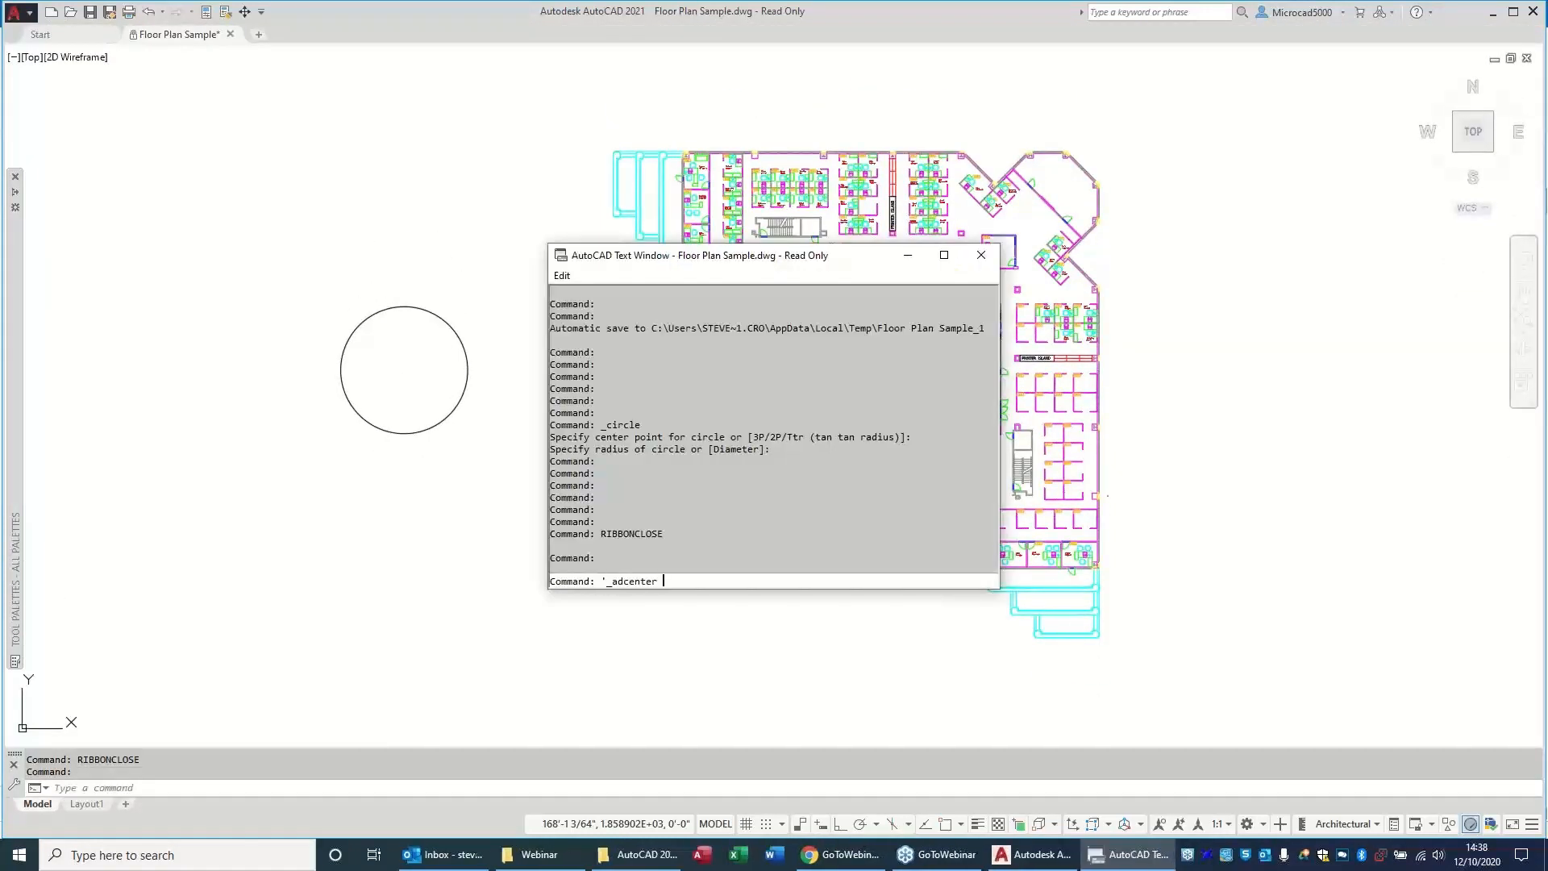
{"action": "key", "text": "F3"}
{"action": "key", "text": "ctrl+3"}
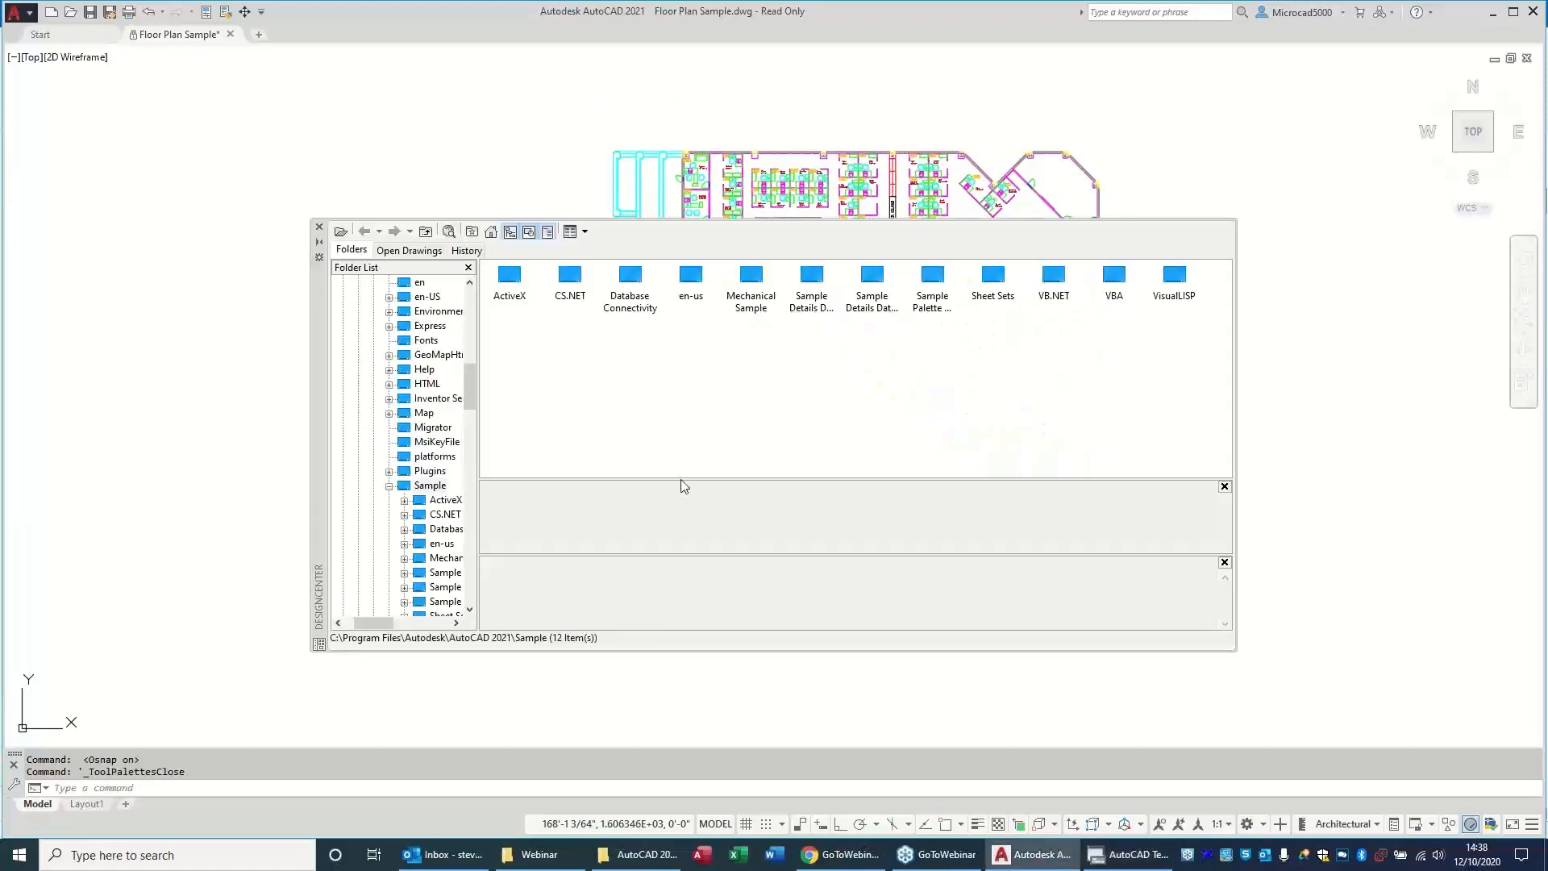
{"action": "left_click", "coordinate": [318, 226]}
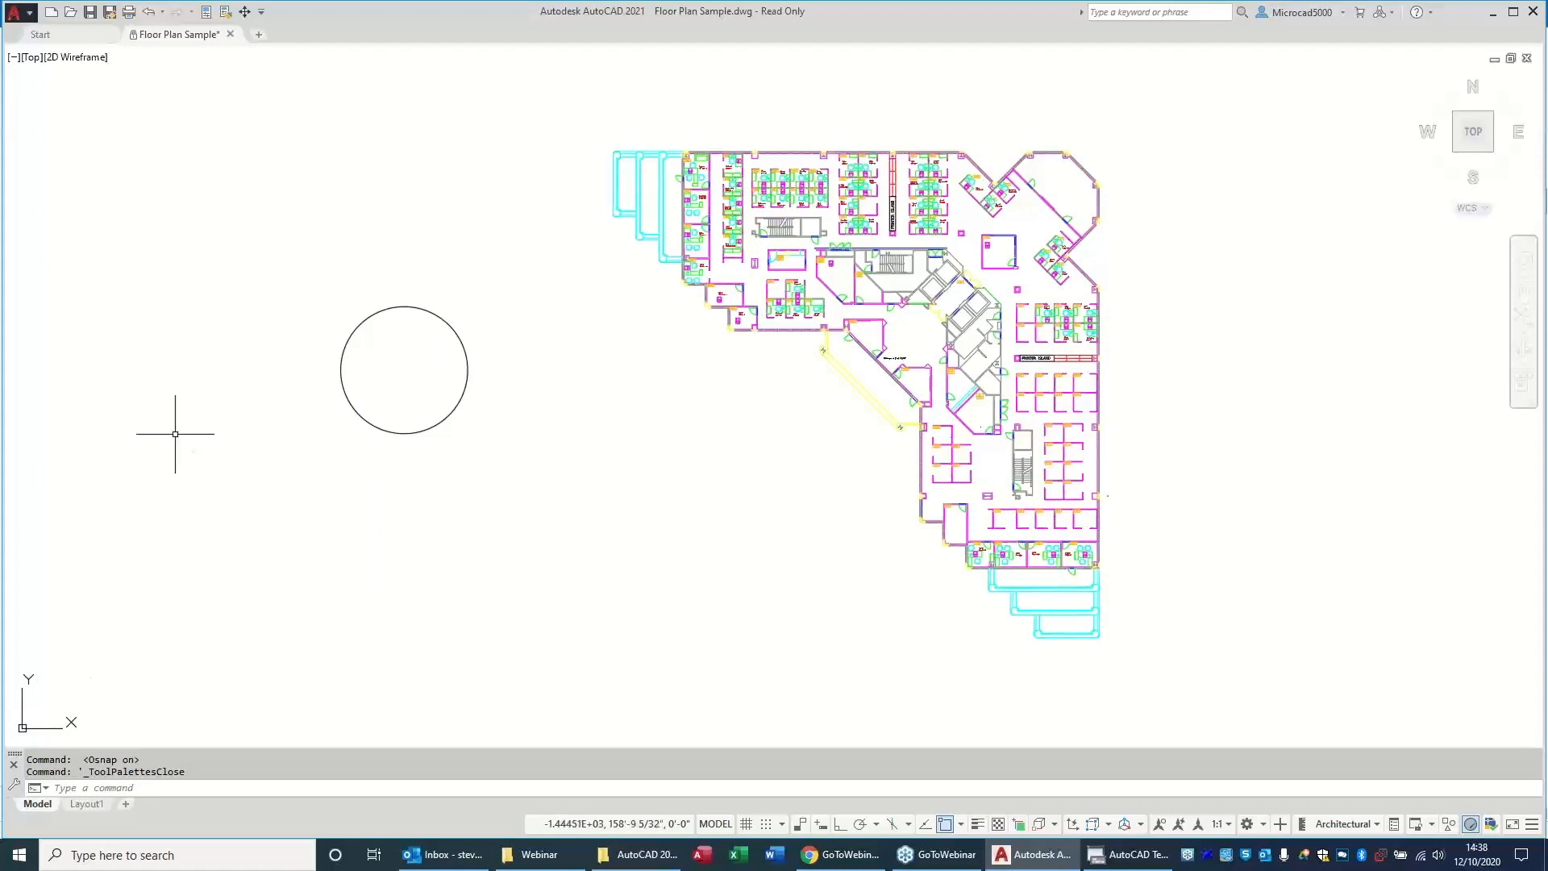
{"action": "key", "text": "ctrl+9"}
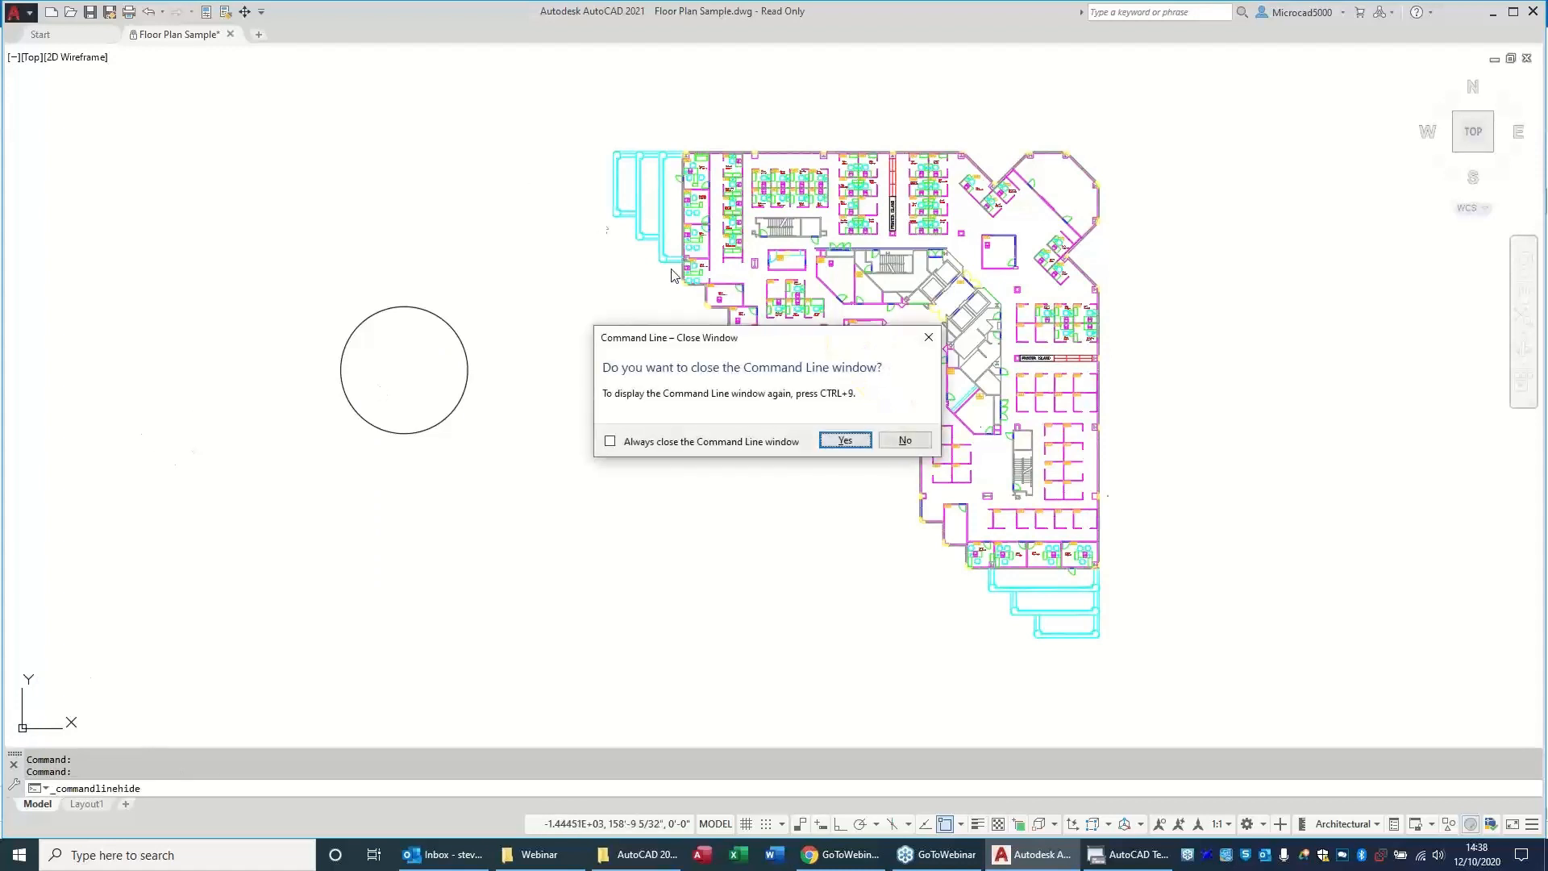
{"action": "left_click", "coordinate": [845, 437]}
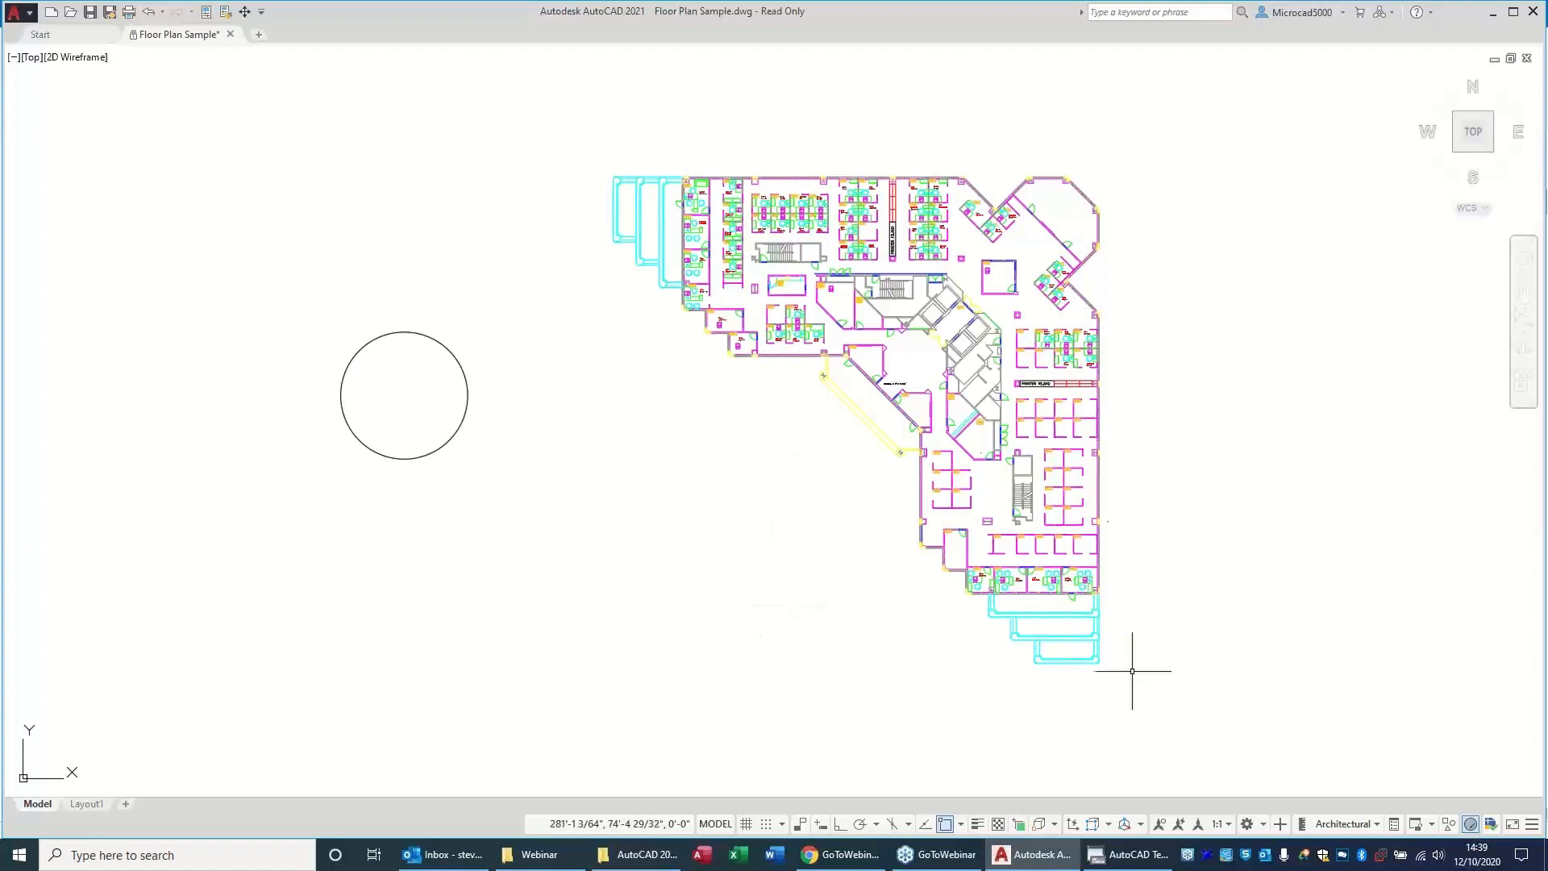
Switch to the 3D Basics workspace, then back to Steves WS to restore its layout.
{"action": "left_click", "coordinate": [1265, 824]}
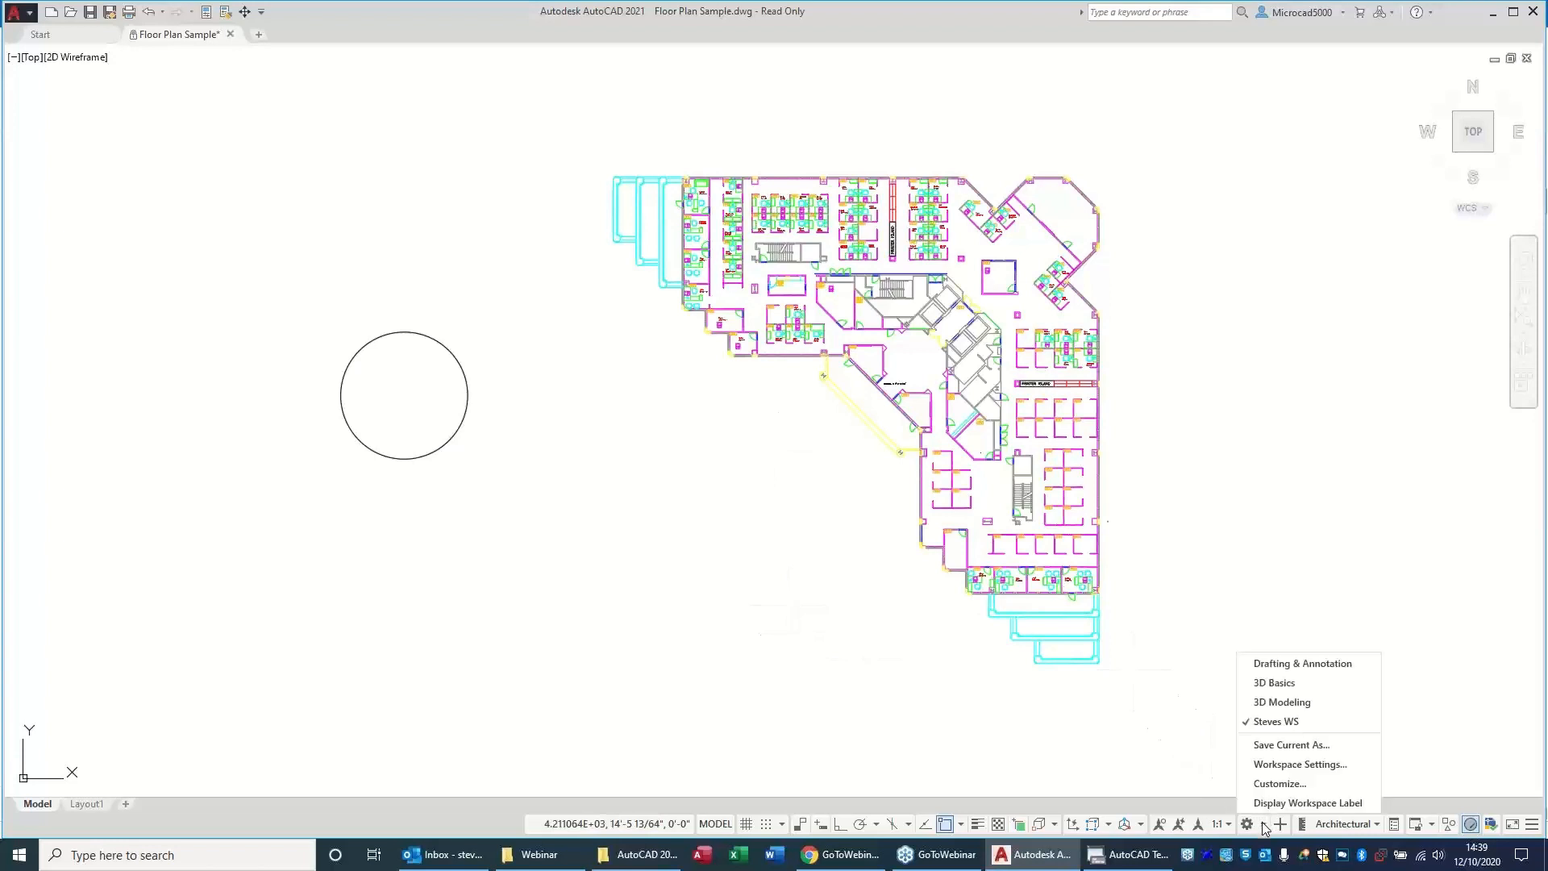
{"action": "left_click", "coordinate": [1260, 684]}
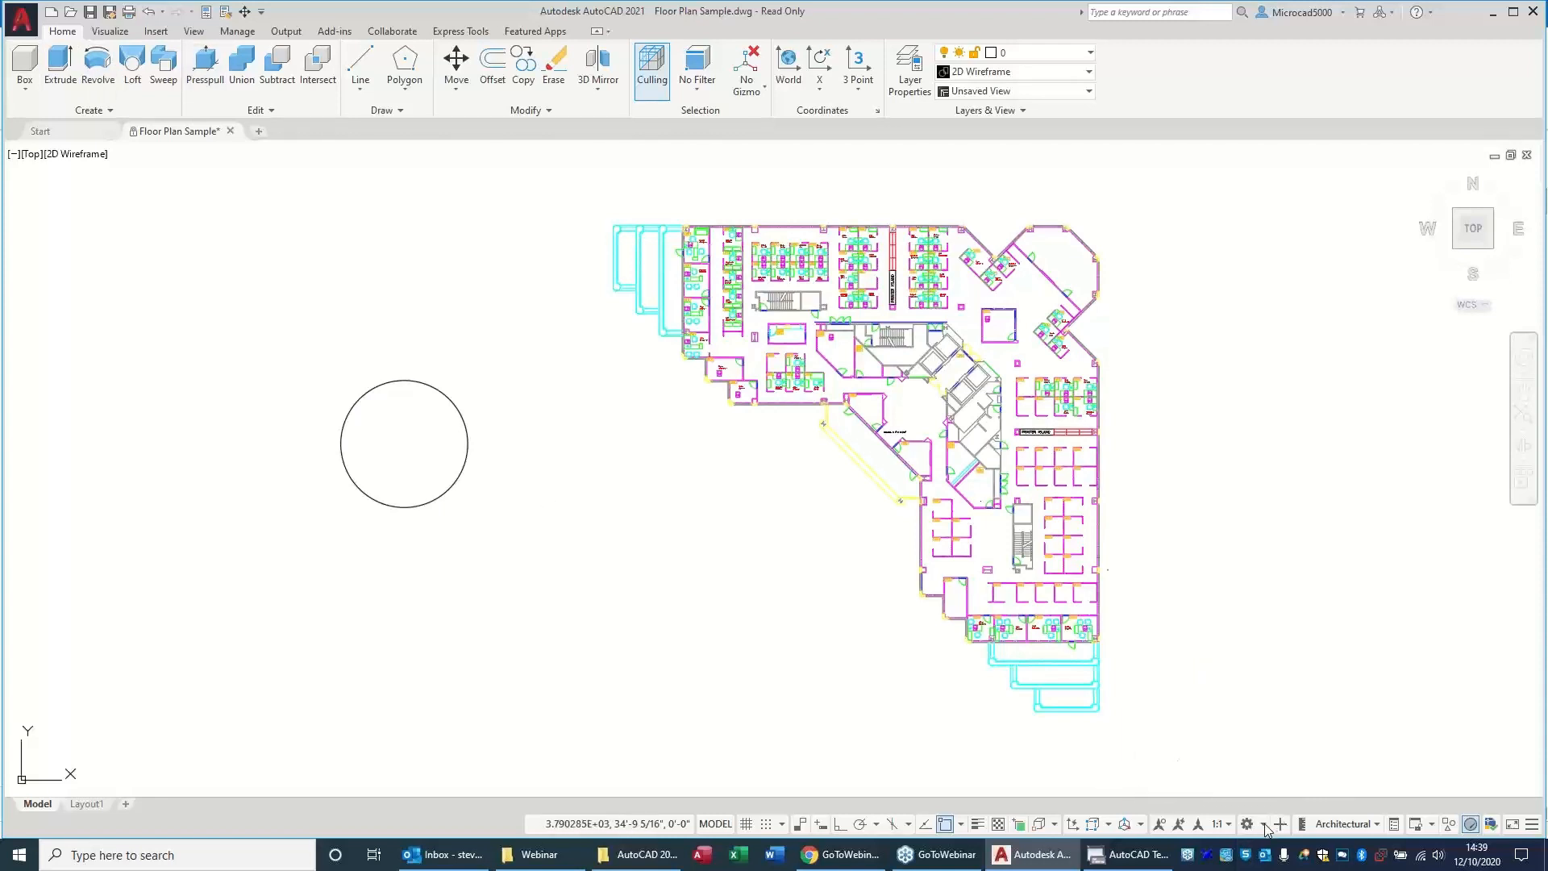
{"action": "left_click", "coordinate": [1248, 824]}
{"action": "left_click", "coordinate": [1276, 721]}
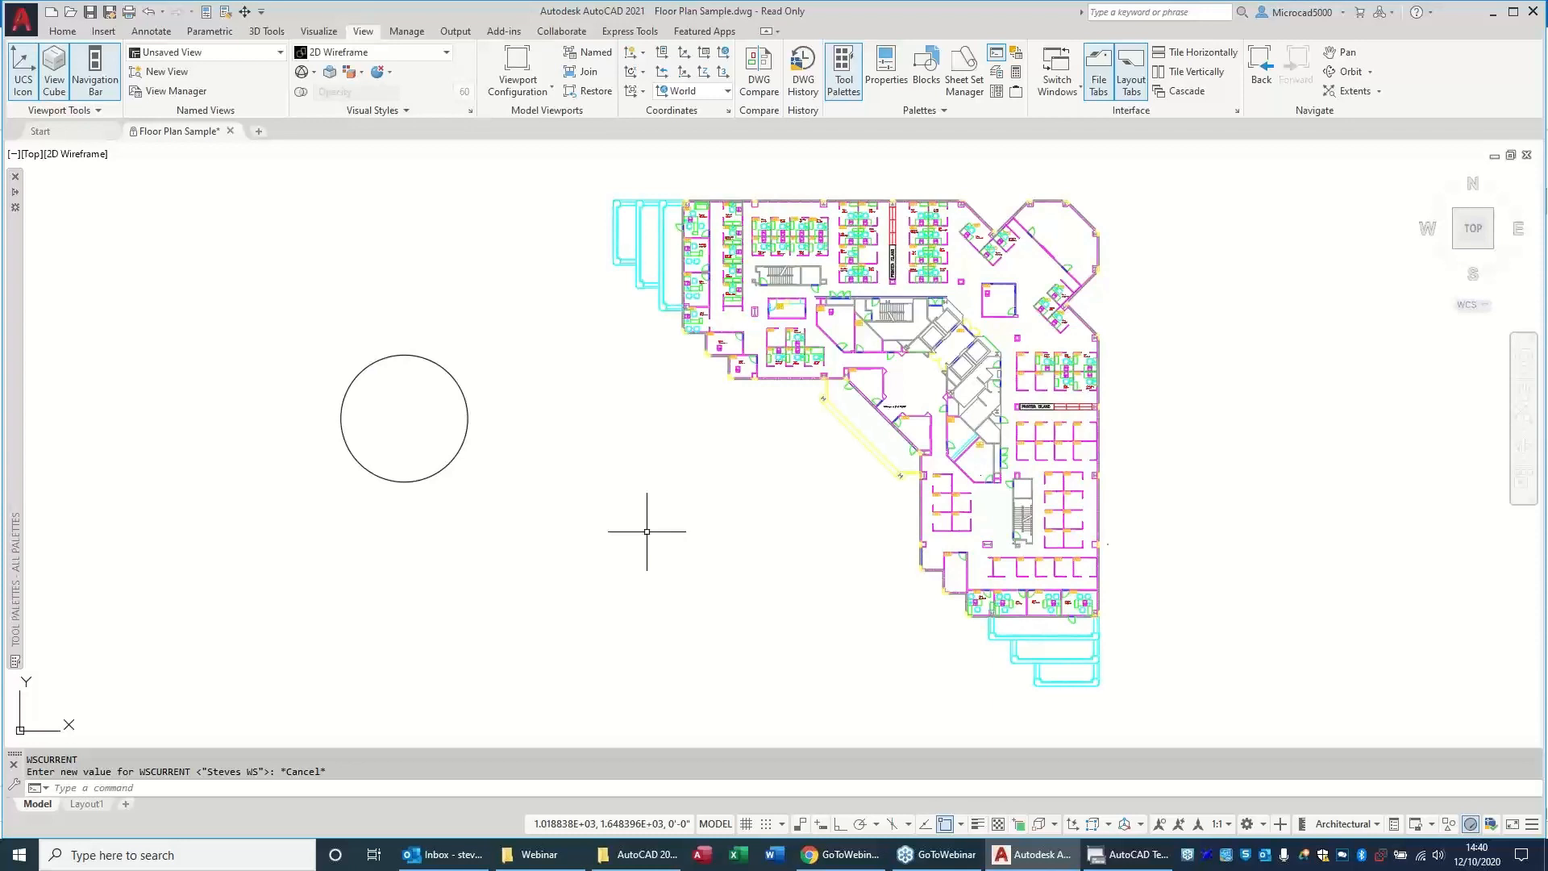
Open the CUI editor, select the Steves WS workspace, and show the Transfer view.
{"action": "type", "text": "cyui"}
{"action": "key", "text": "BackSpace"}
{"action": "key", "text": "BackSpace"}
{"action": "key", "text": "BackSpace"}
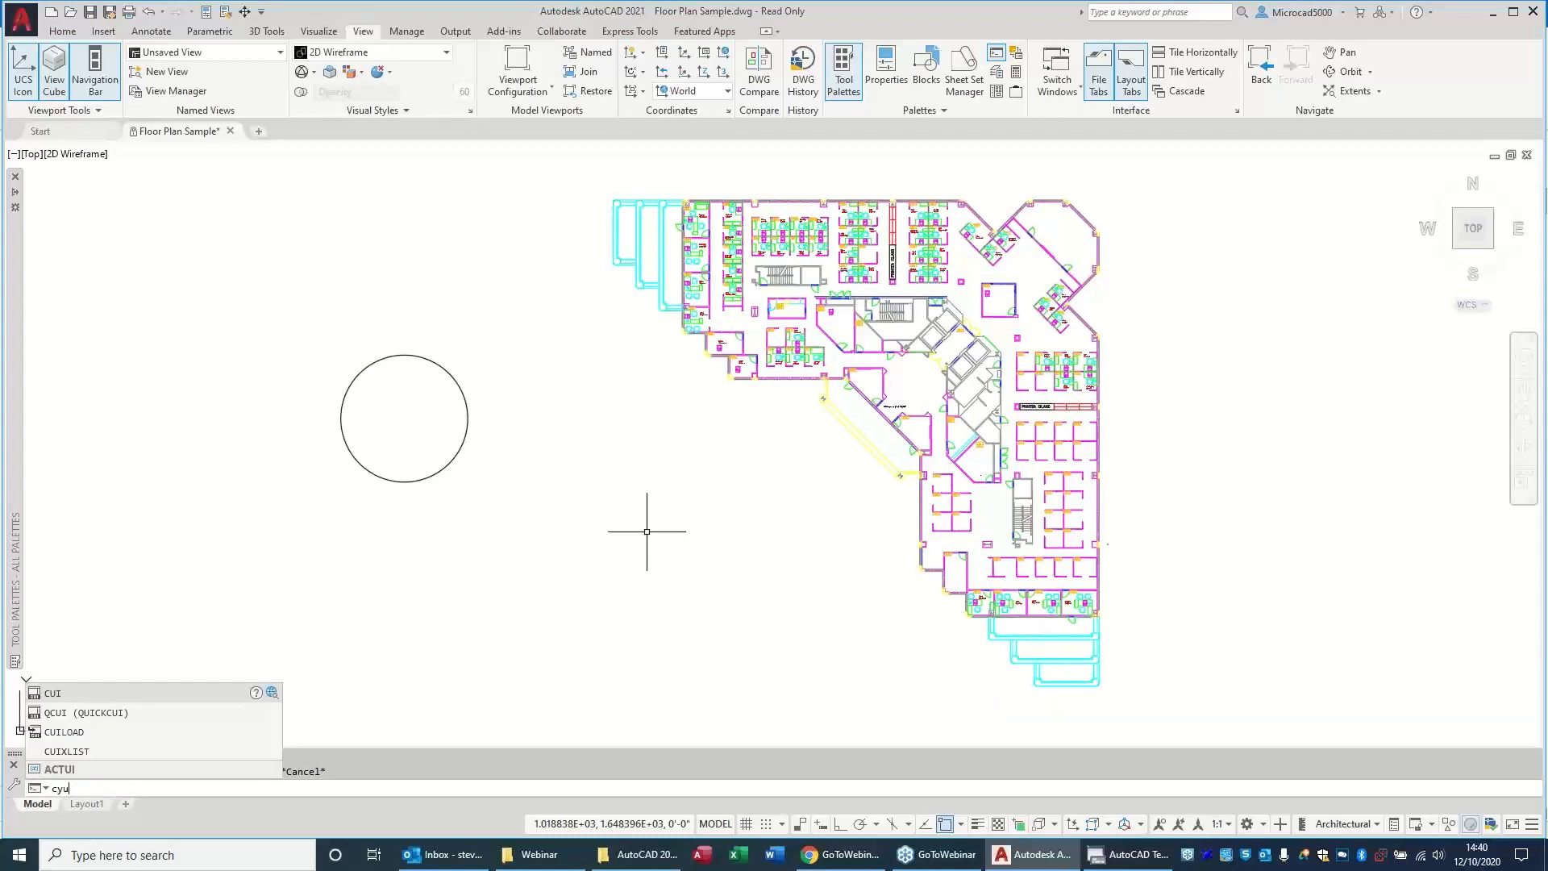
{"action": "type", "text": "ui"}
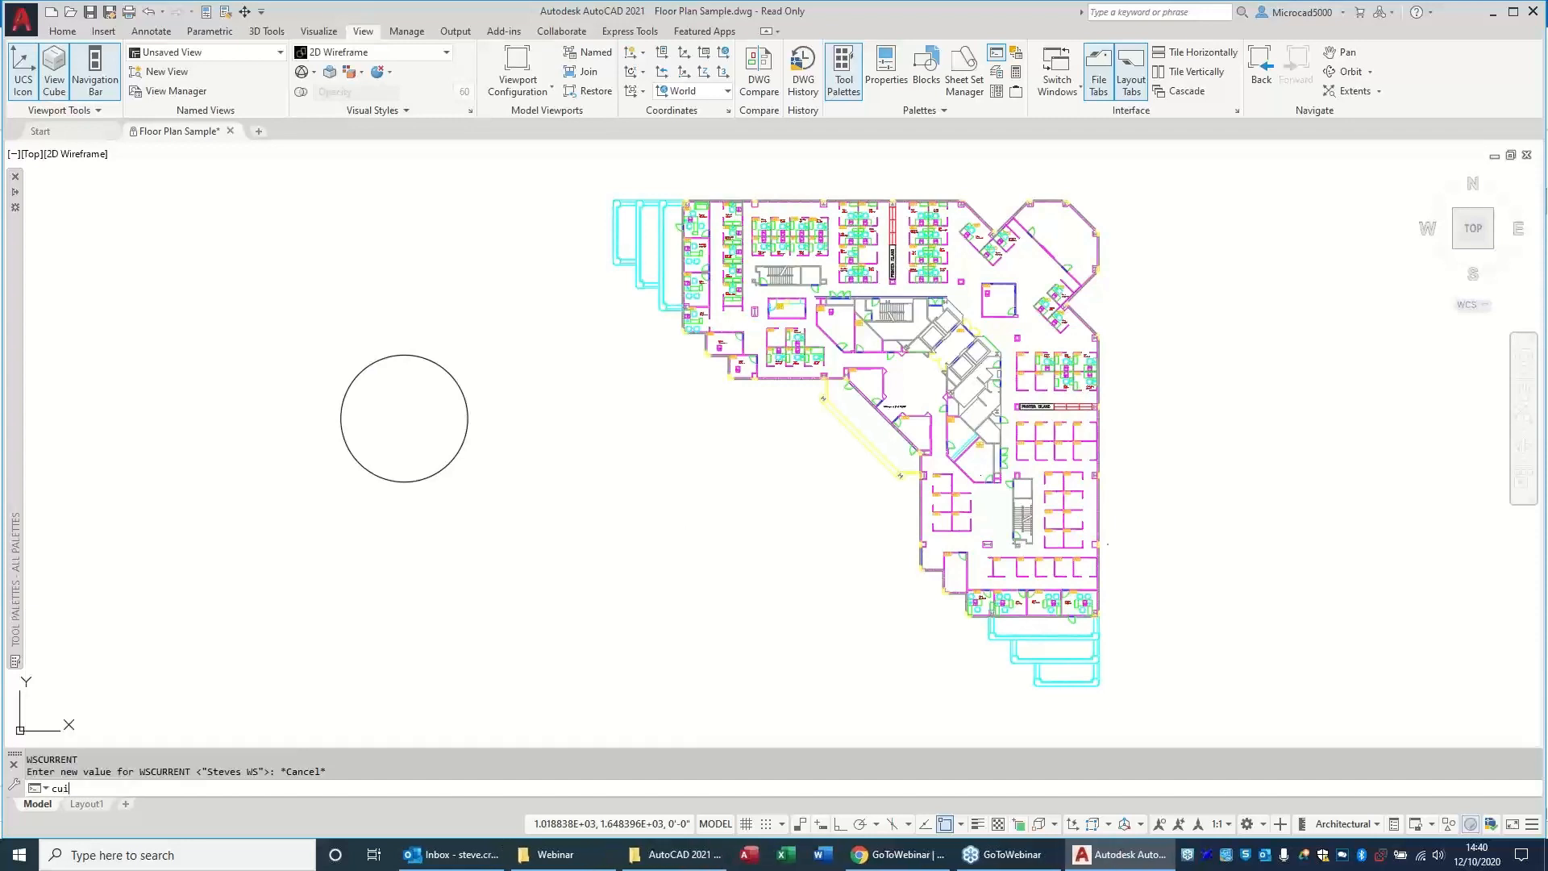
{"action": "key", "text": "Return"}
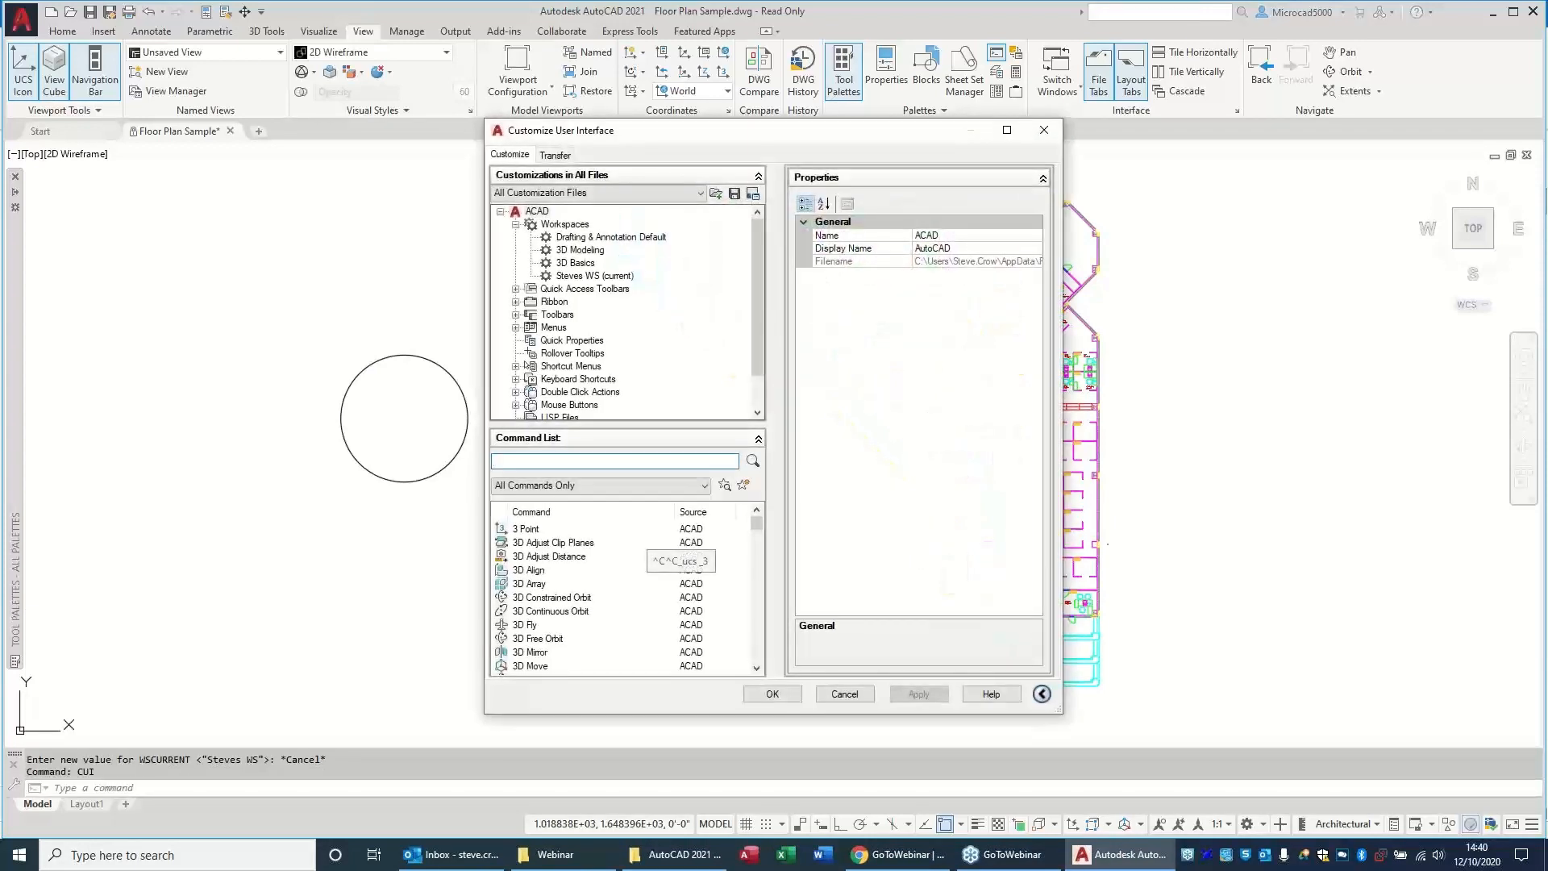
{"action": "left_click", "coordinate": [569, 277]}
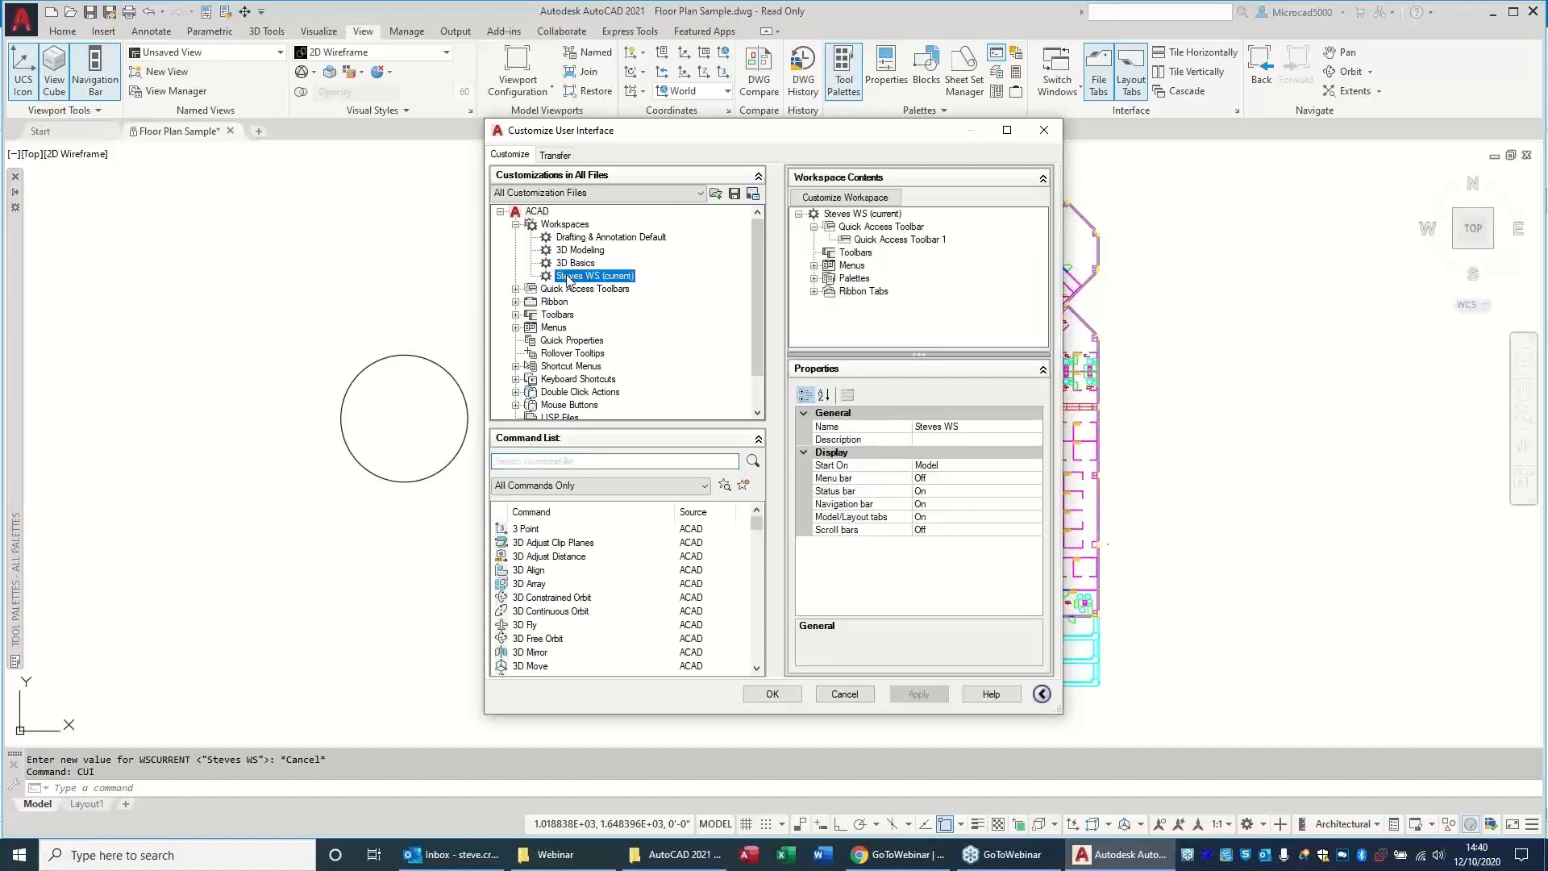
{"action": "left_click", "coordinate": [554, 158]}
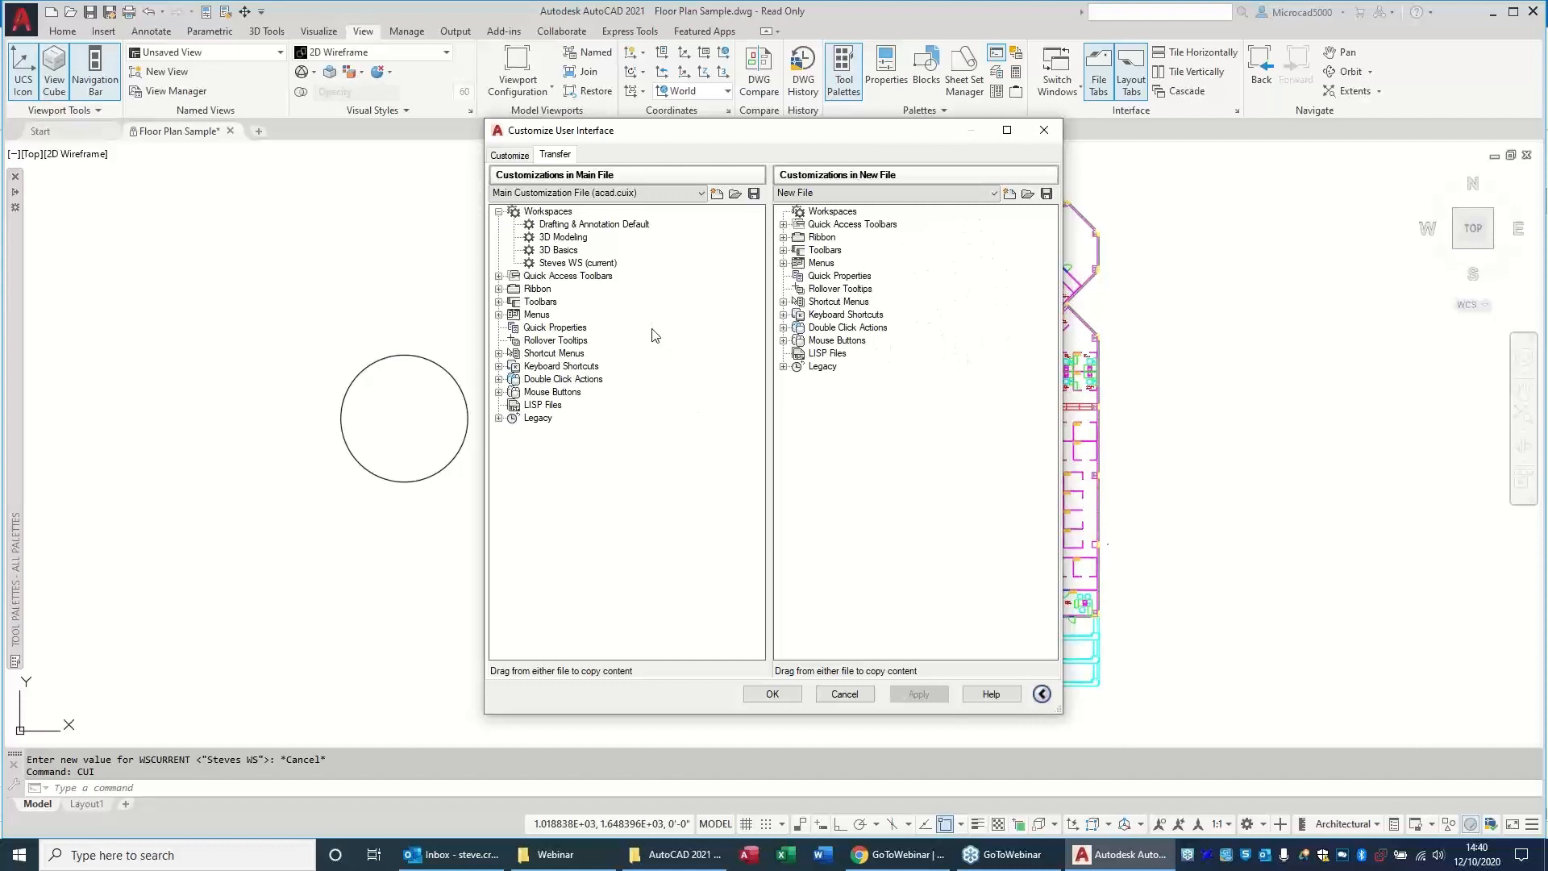
Copy Steves WS into a new Desktop file 'menu file with my ws in.cuix' and close CUI.
{"action": "mouse_move", "coordinate": [555, 266]}
{"action": "left_mouse_down"}
{"action": "mouse_move", "coordinate": [603, 271]}
{"action": "mouse_move", "coordinate": [830, 217]}
{"action": "left_mouse_up"}
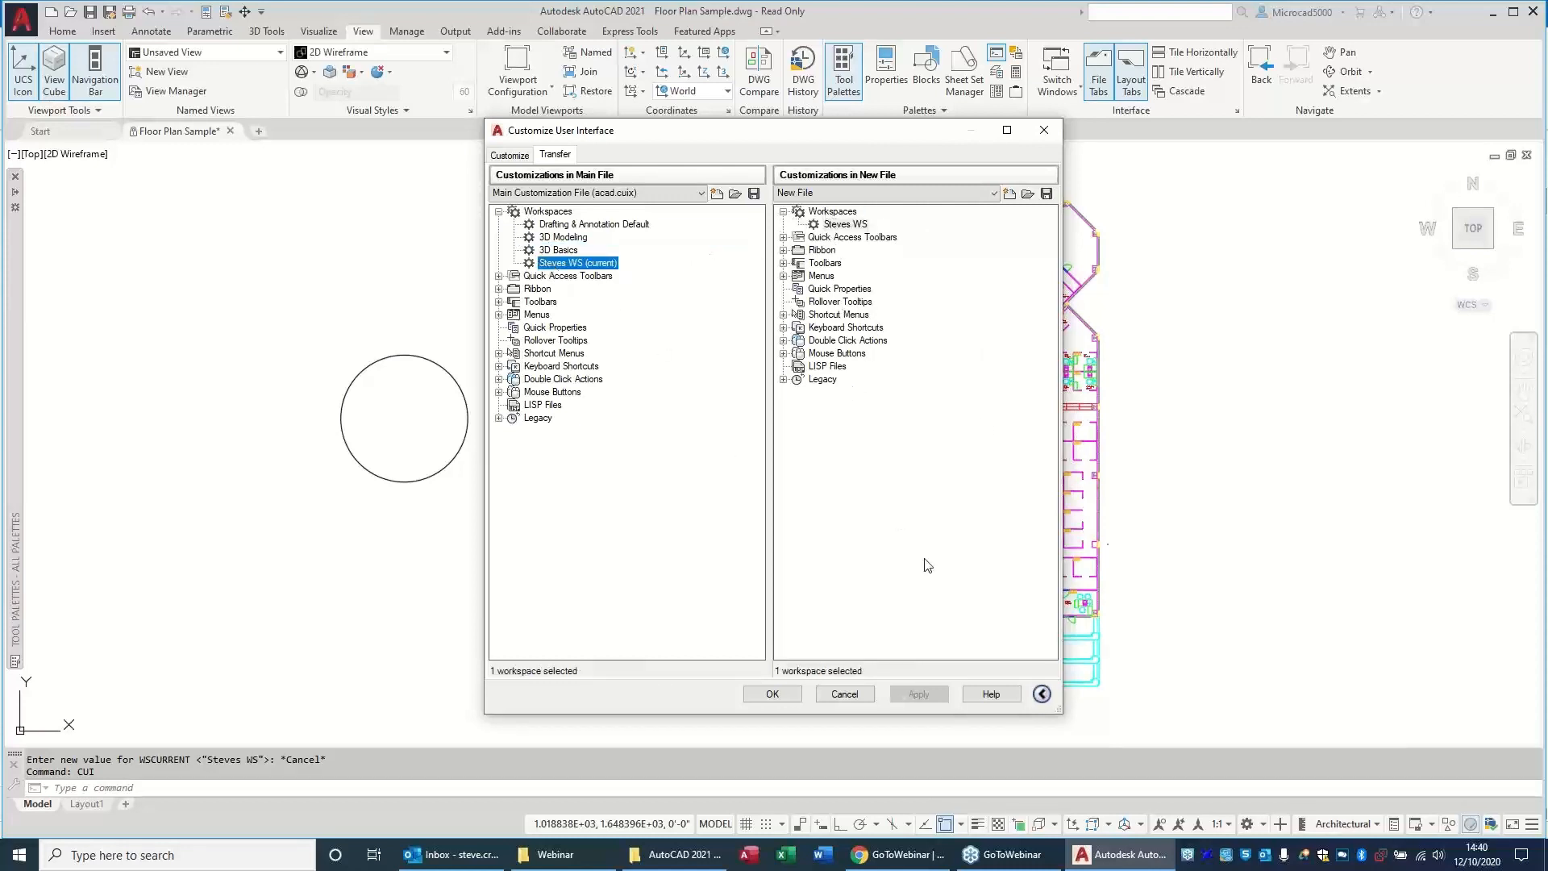
{"action": "left_click", "coordinate": [1046, 193]}
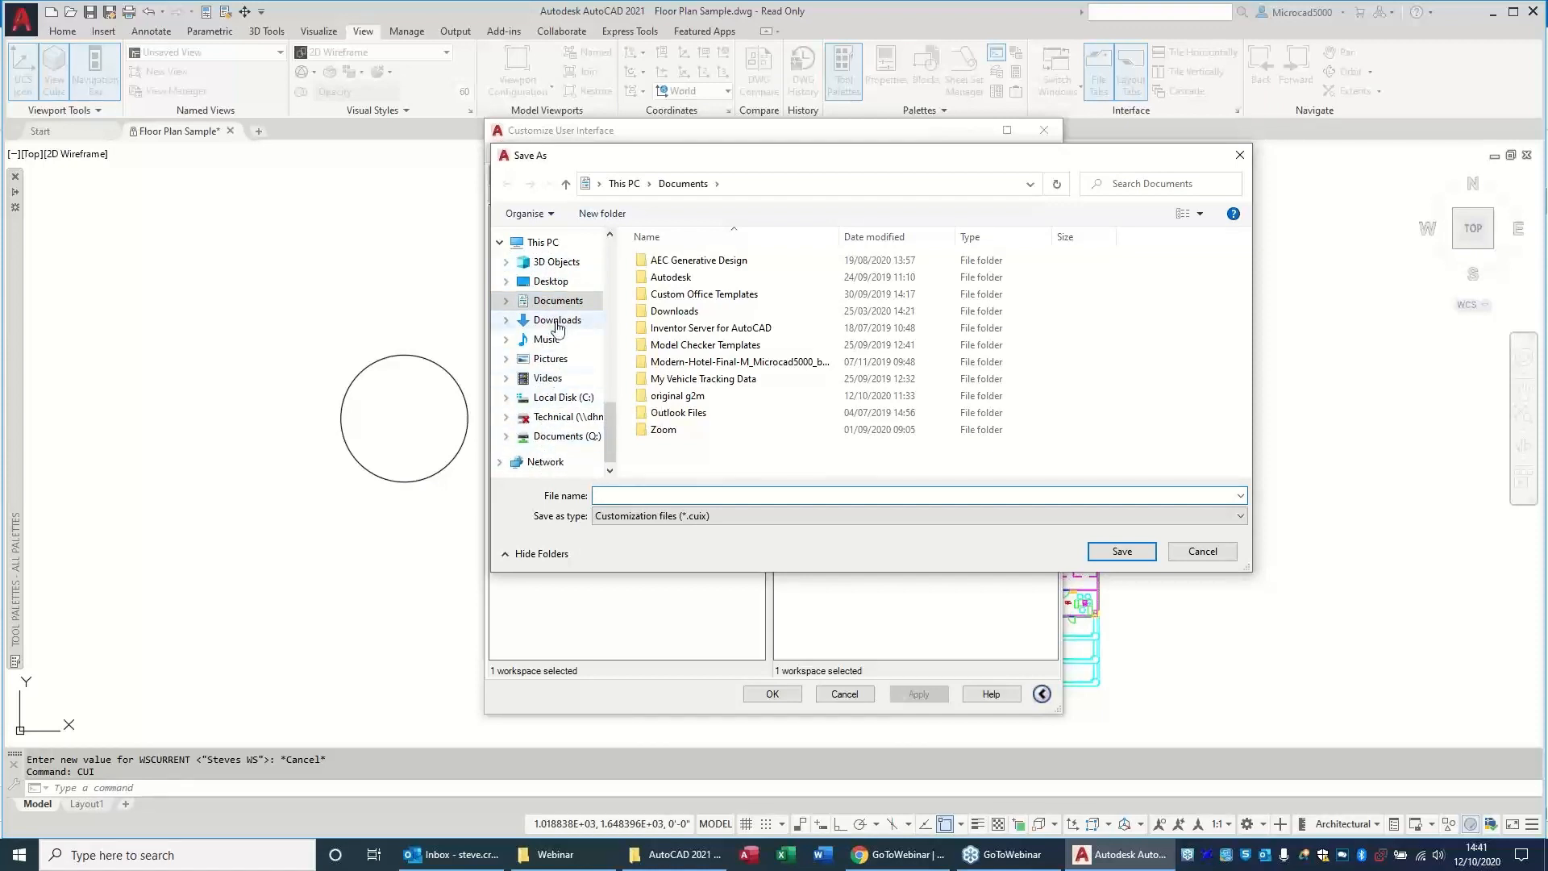
{"action": "left_click", "coordinate": [551, 282]}
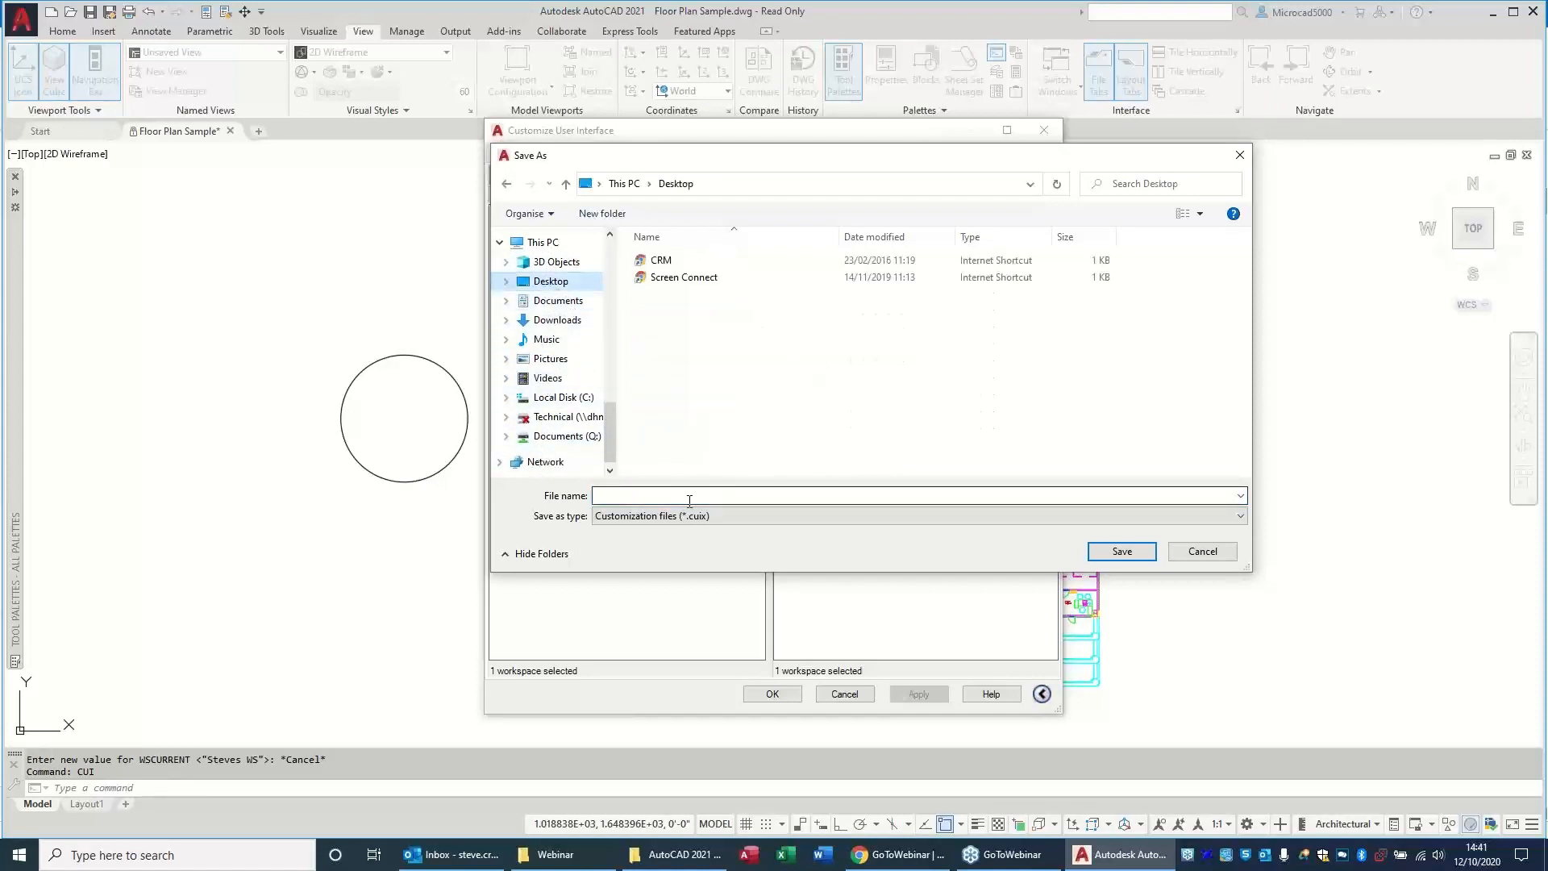
{"action": "type", "text": "menu "}
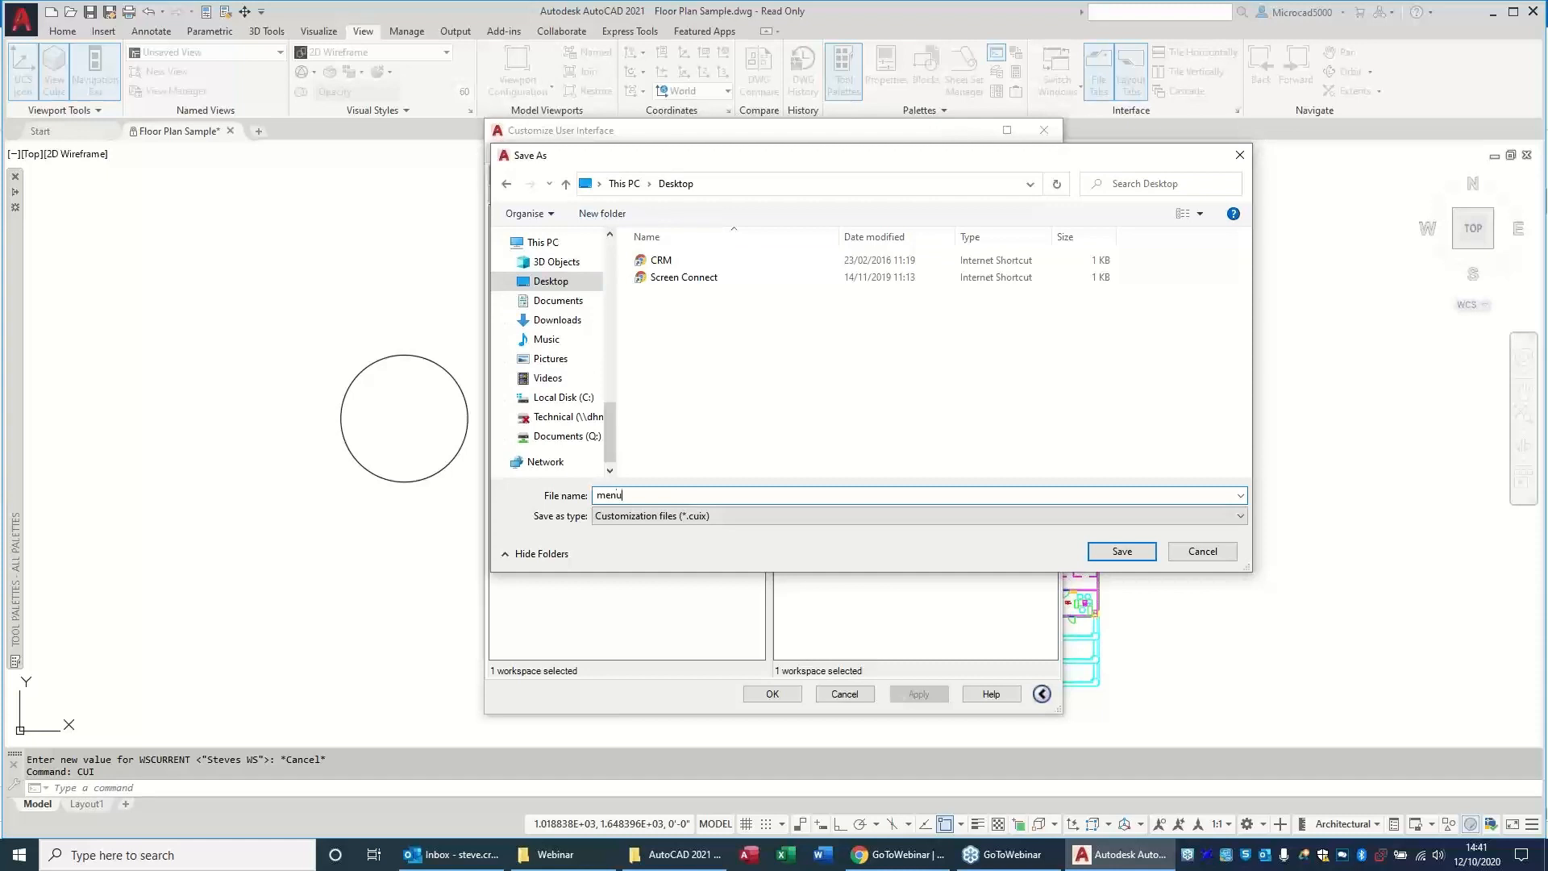
{"action": "type", "text": "file with my ws in"}
{"action": "left_click", "coordinate": [1117, 553]}
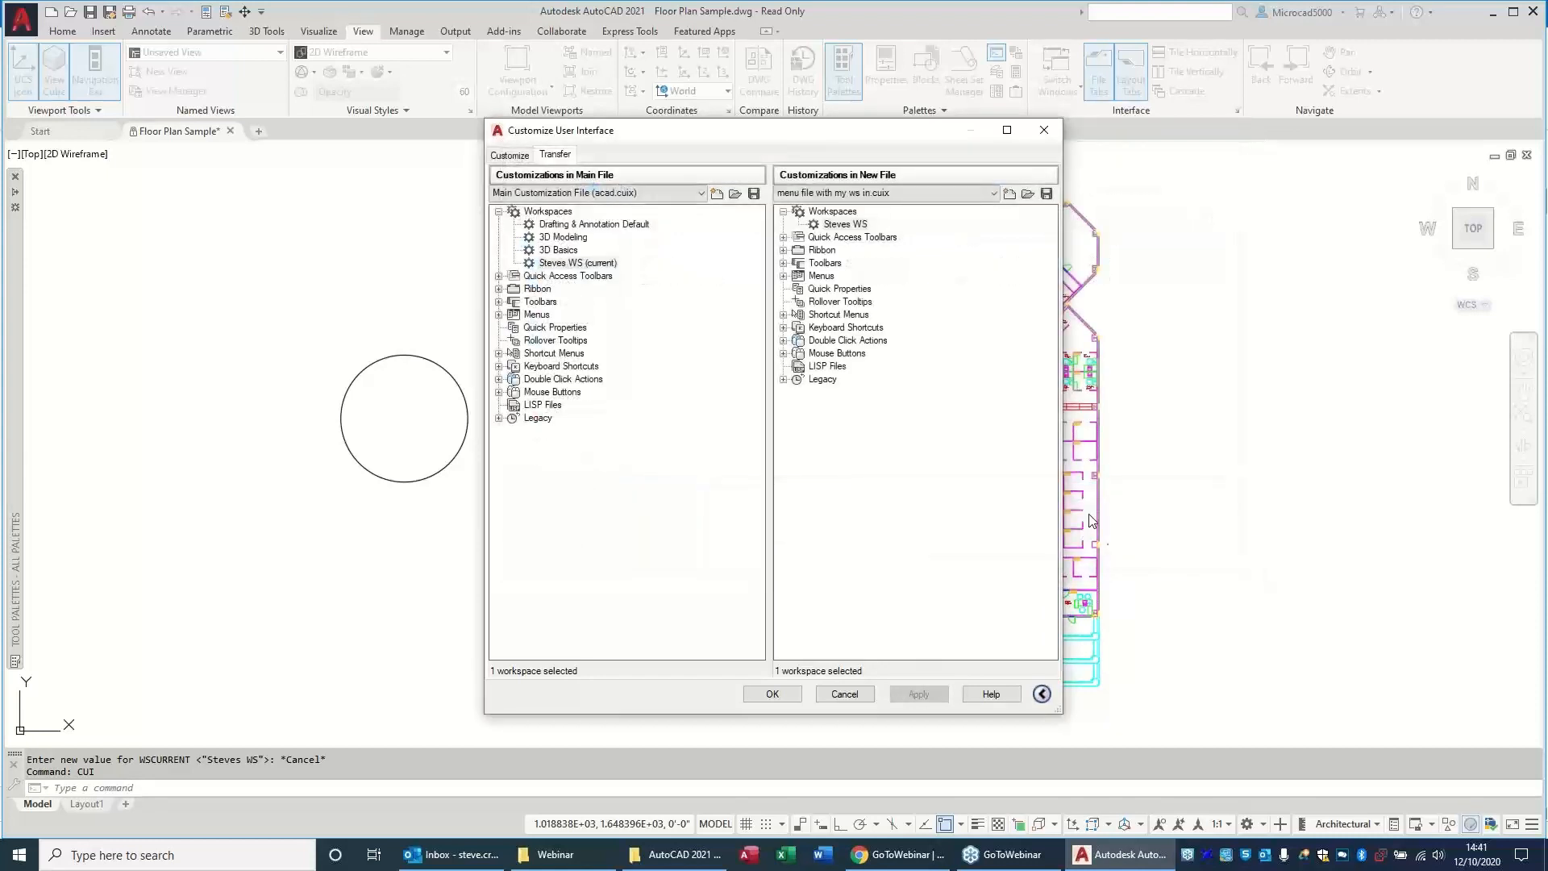
{"action": "left_click", "coordinate": [774, 695]}
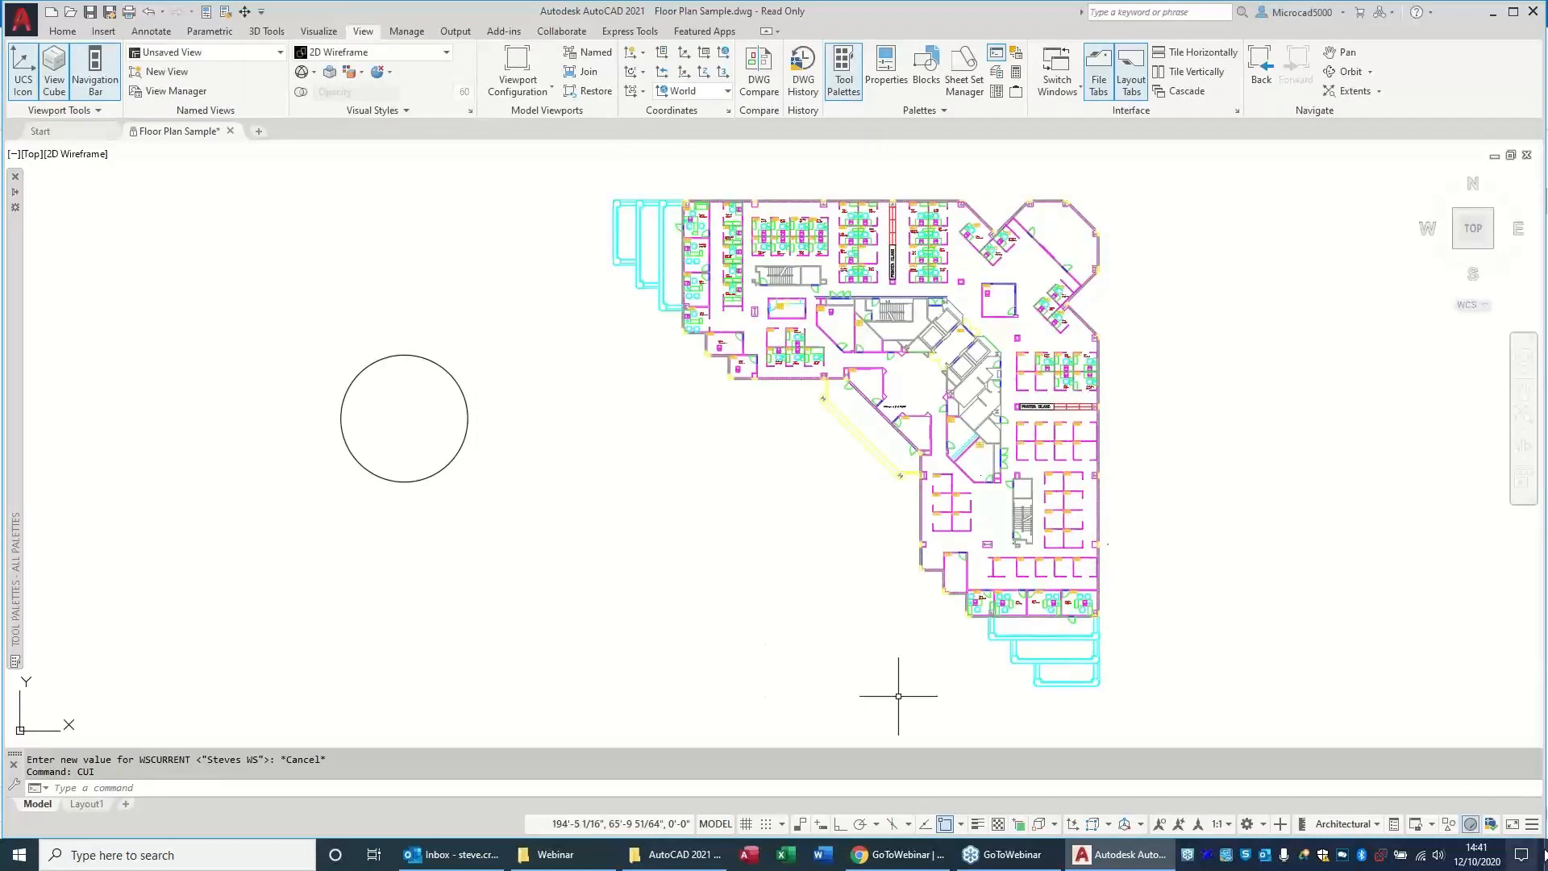
Show the Windows desktop to see the saved .cuix file, then return to AutoCAD.
{"action": "key", "text": "super+d"}
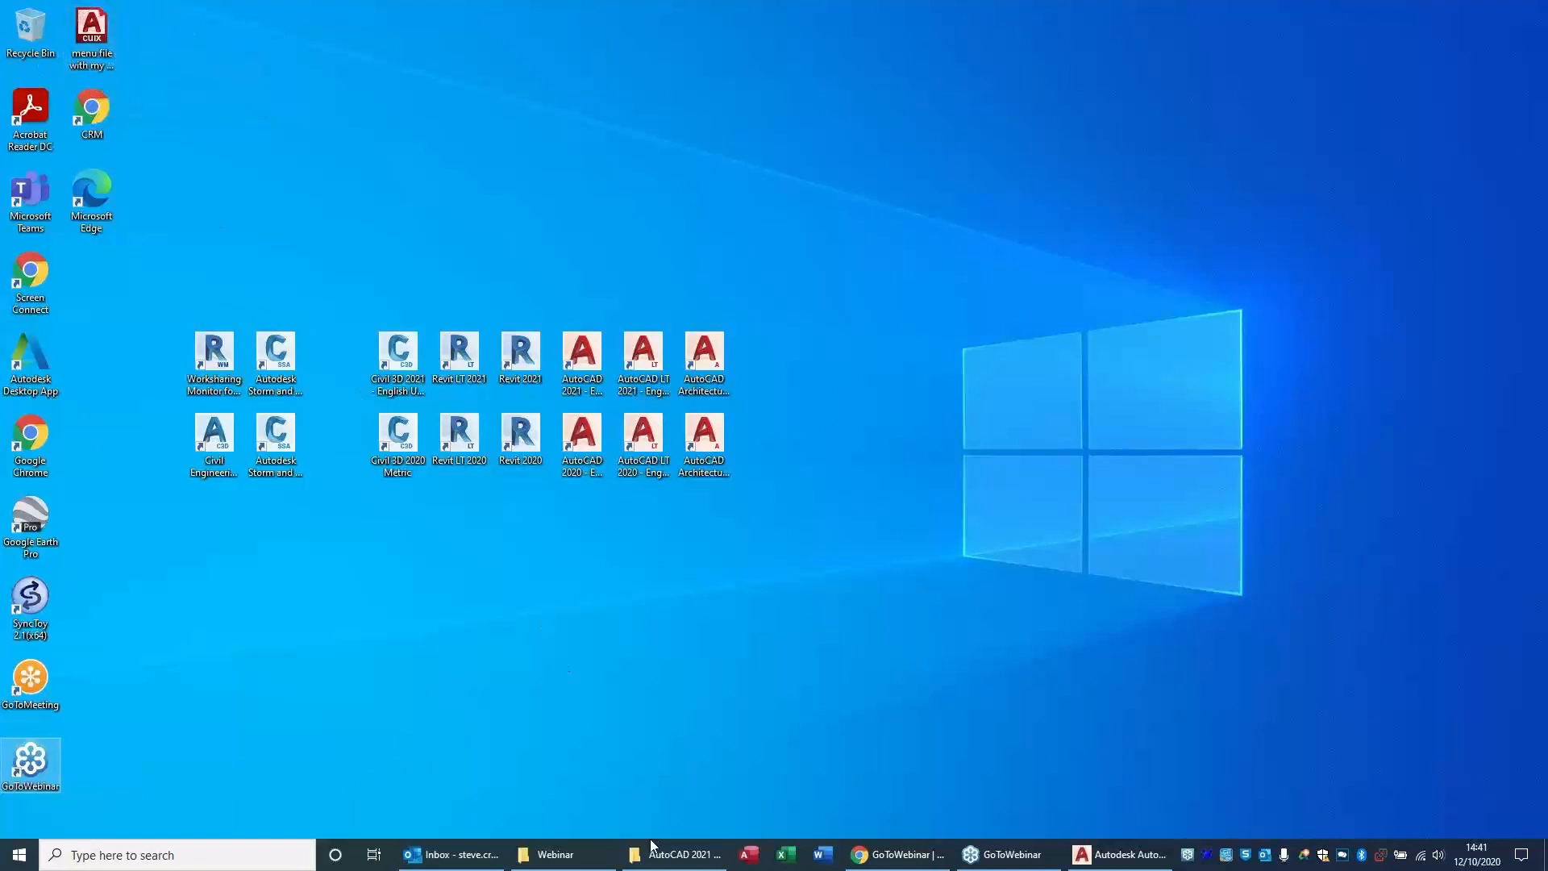
{"action": "left_click", "coordinate": [1121, 863]}
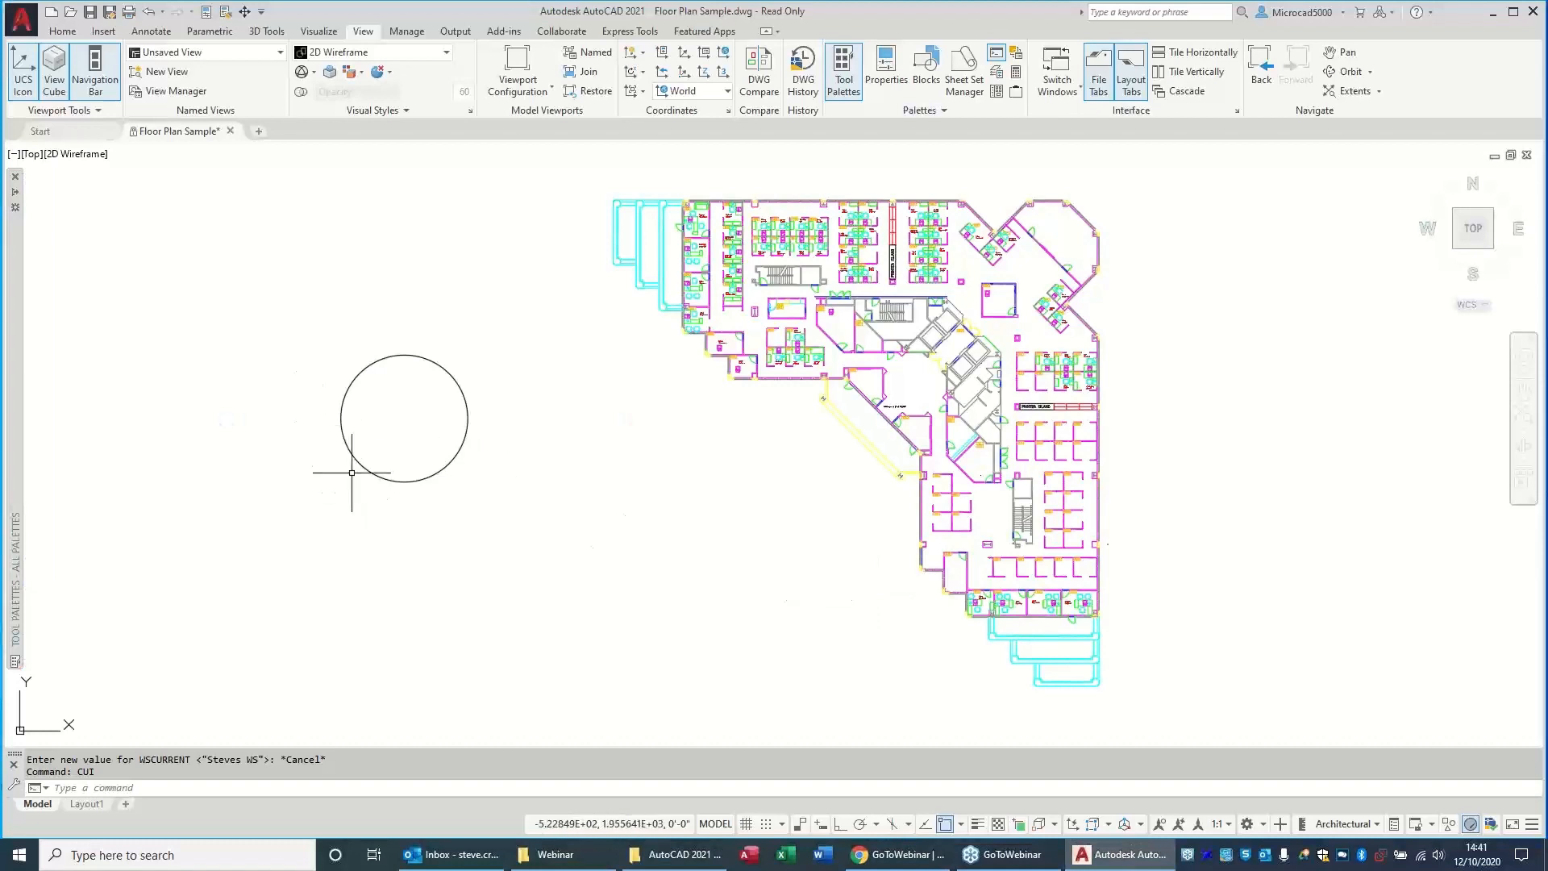
In the CUI editor, make Drafting & Annotation Default the current workspace.
{"action": "type", "text": "CUI"}
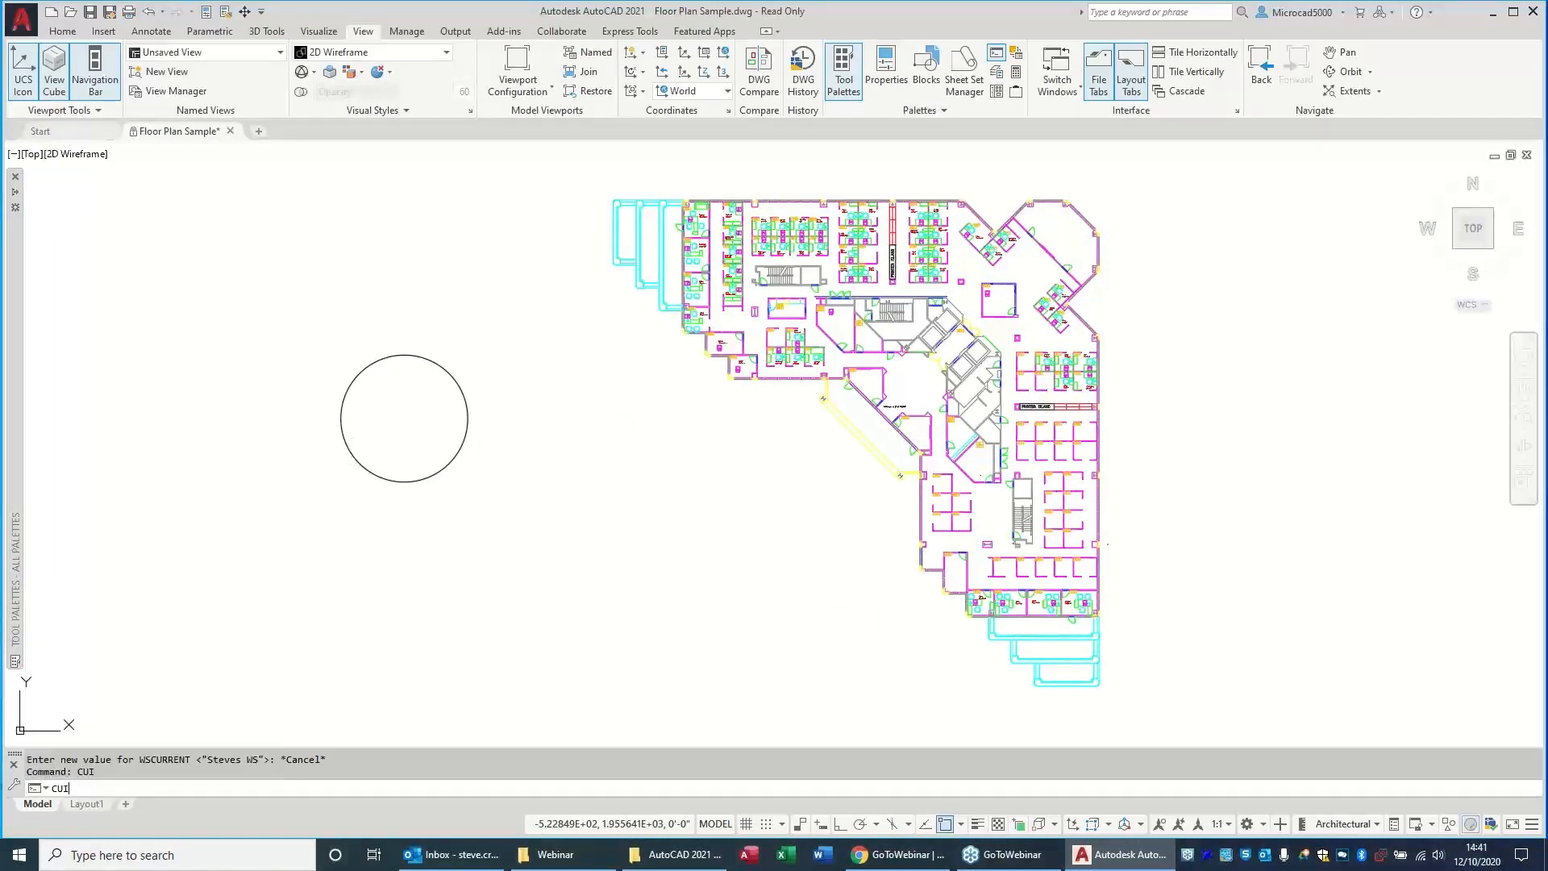
{"action": "key", "text": "Return"}
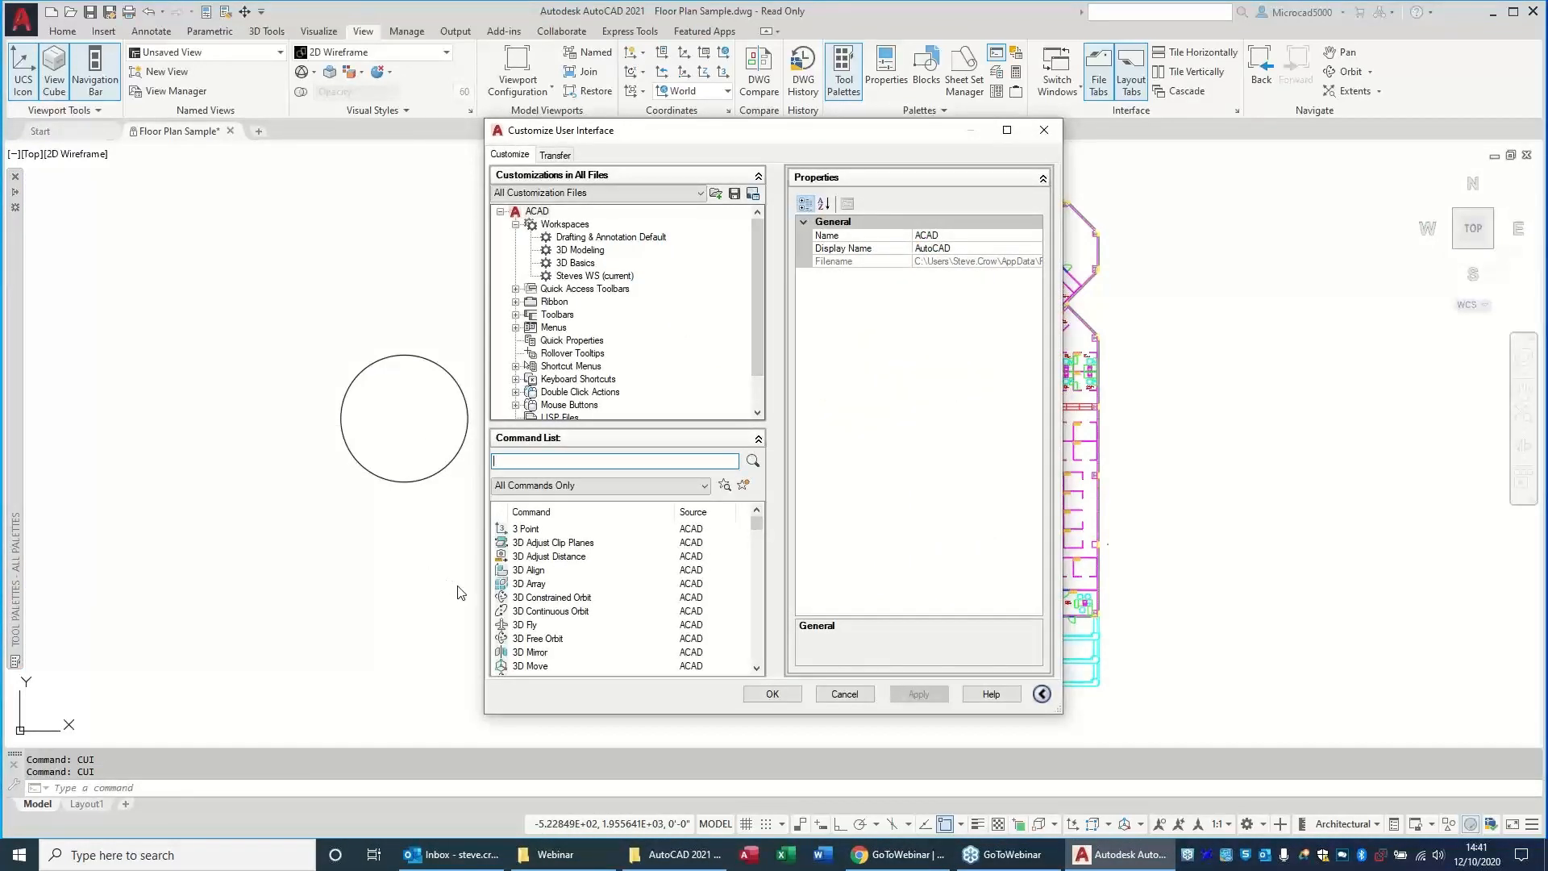
{"action": "left_click", "coordinate": [573, 237]}
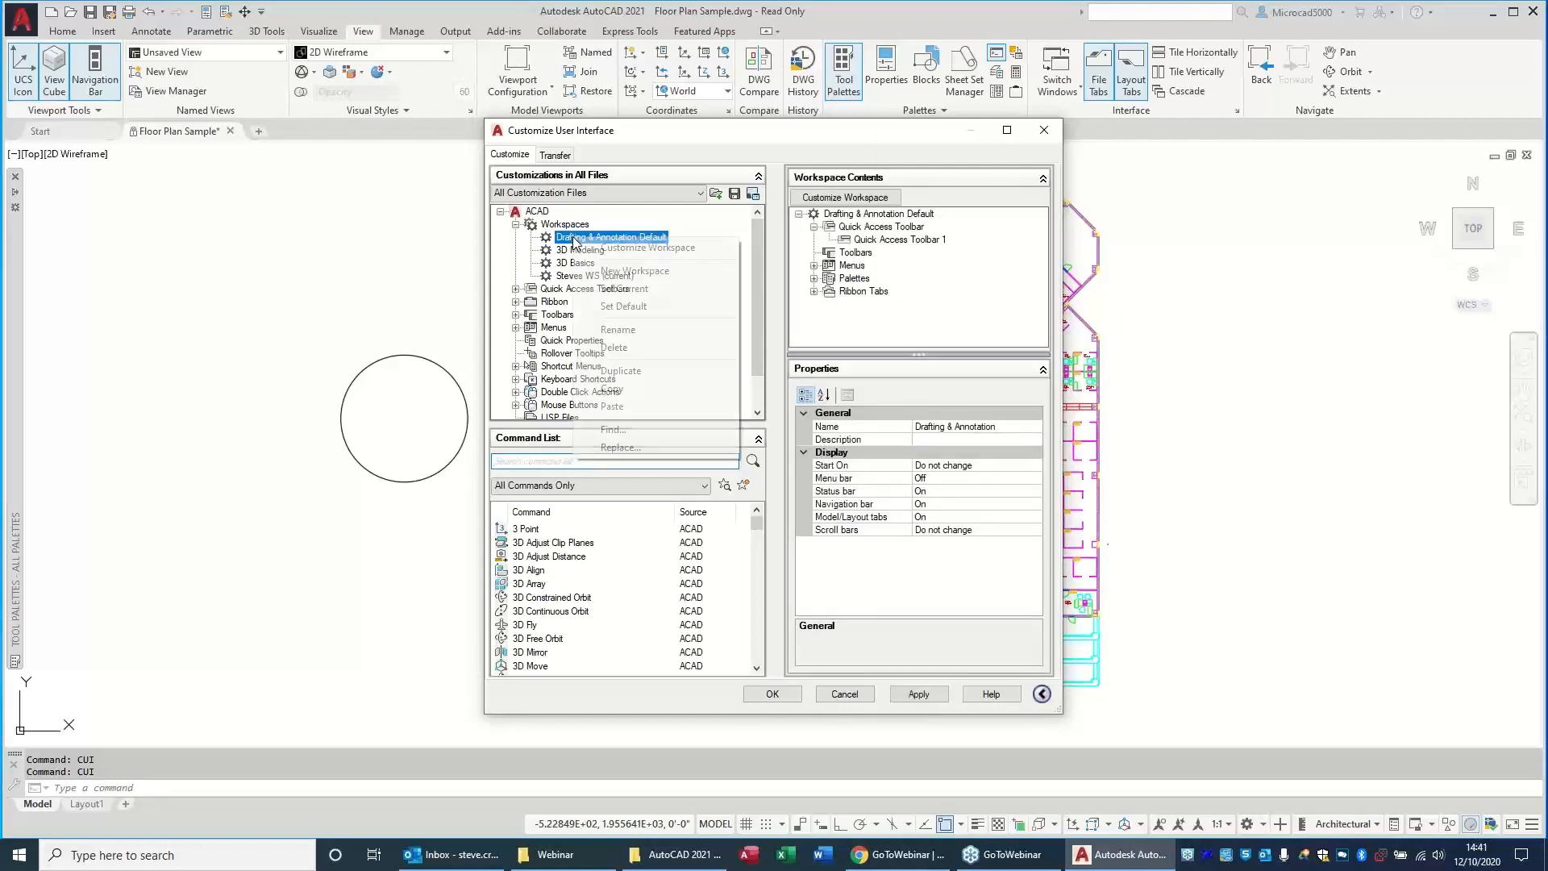
{"action": "right_click", "coordinate": [573, 239]}
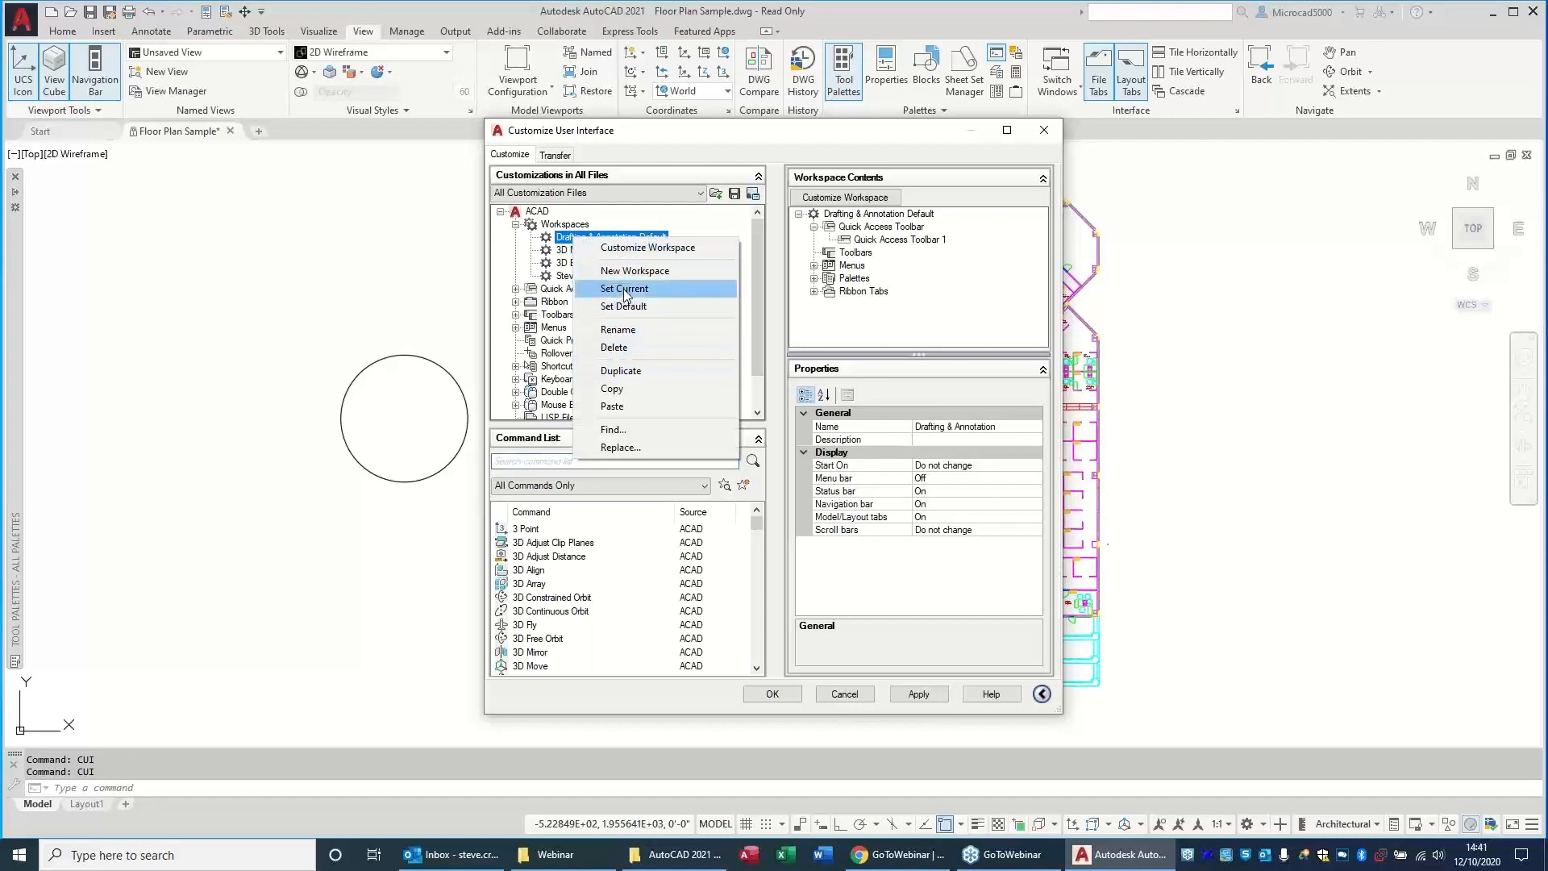
{"action": "left_click", "coordinate": [627, 290]}
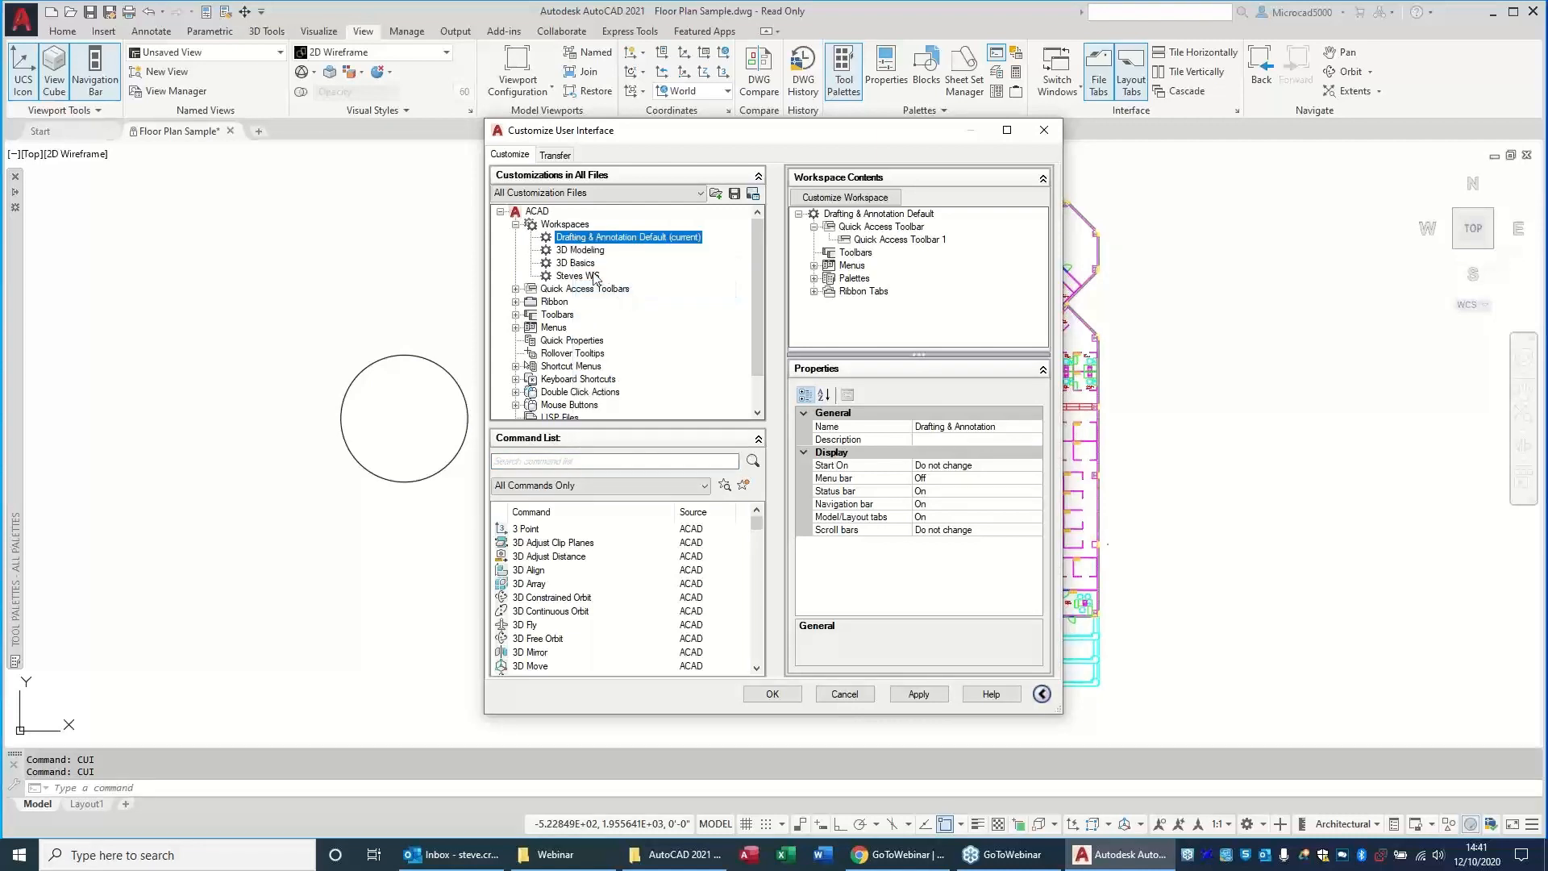
Delete the Steves WS workspace and confirm the deletion.
{"action": "right_click", "coordinate": [591, 275]}
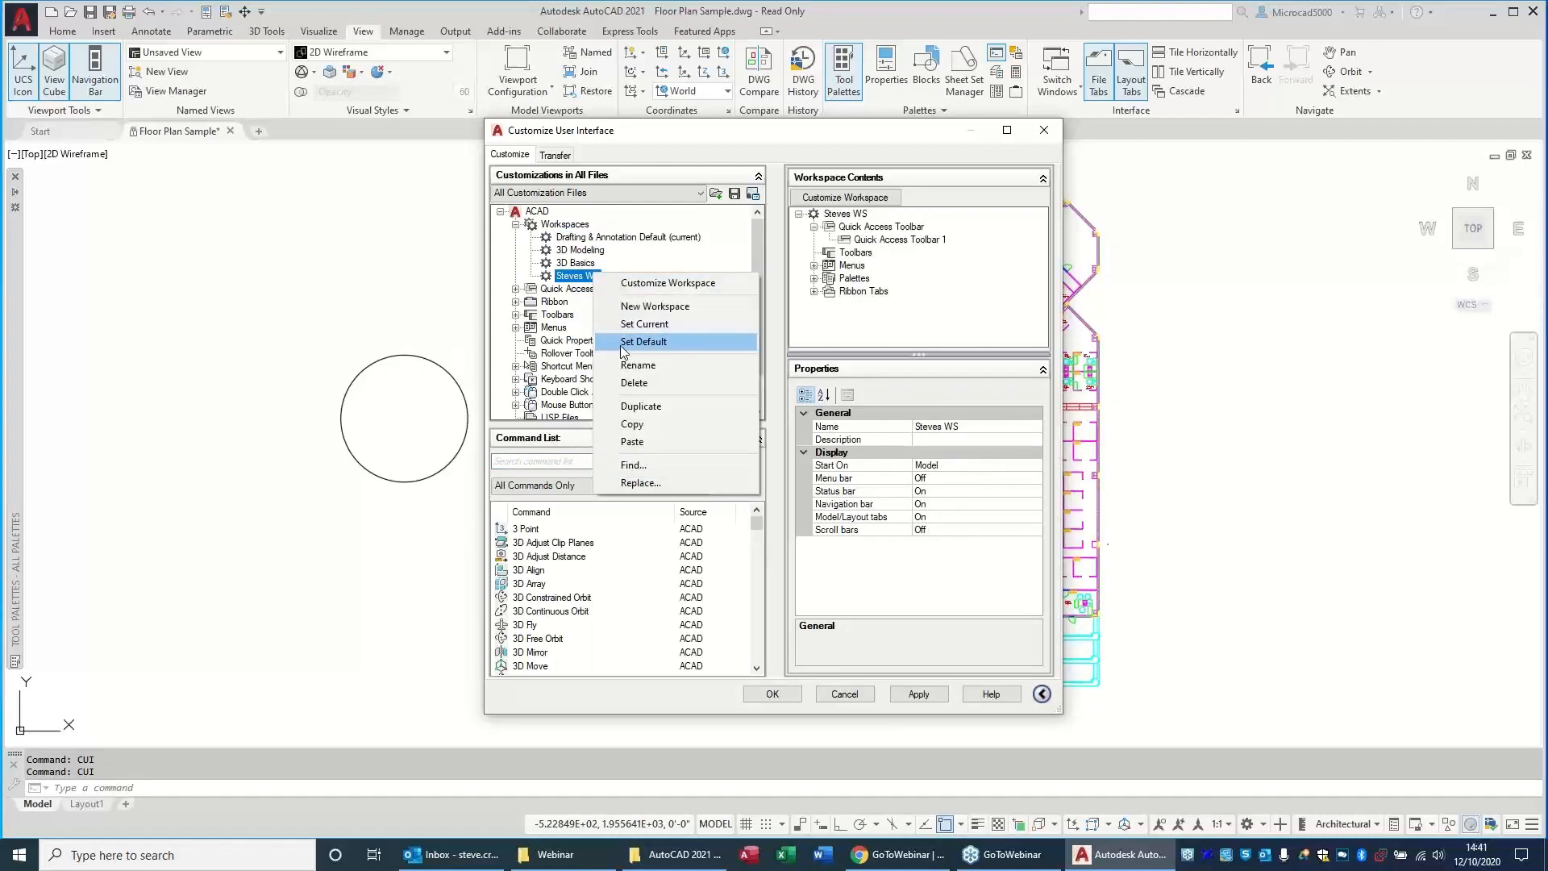
{"action": "left_click", "coordinate": [637, 383]}
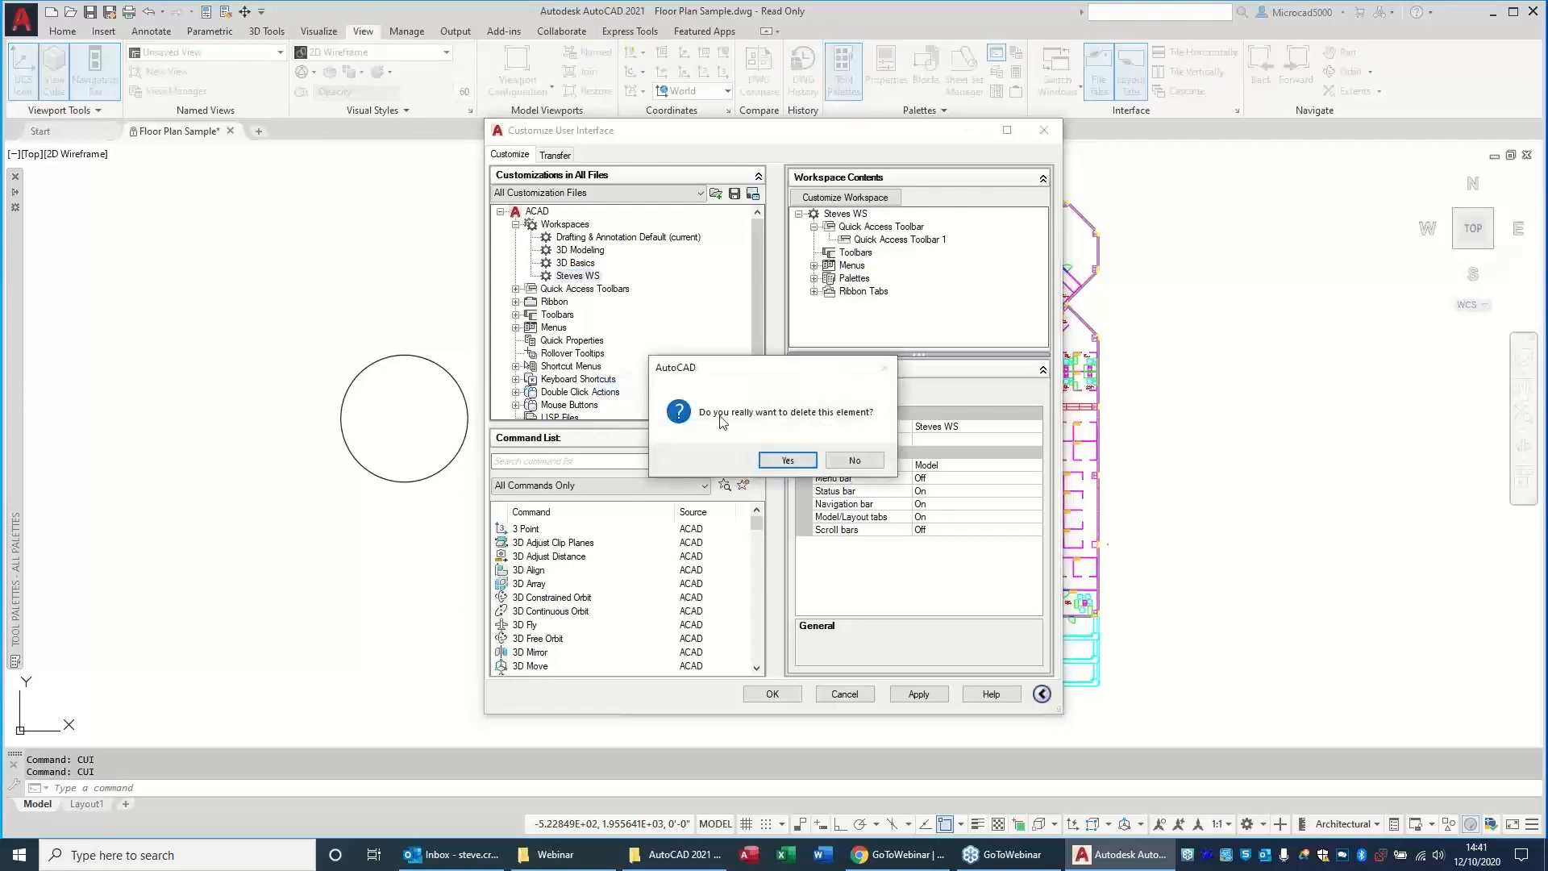
{"action": "left_click", "coordinate": [792, 463]}
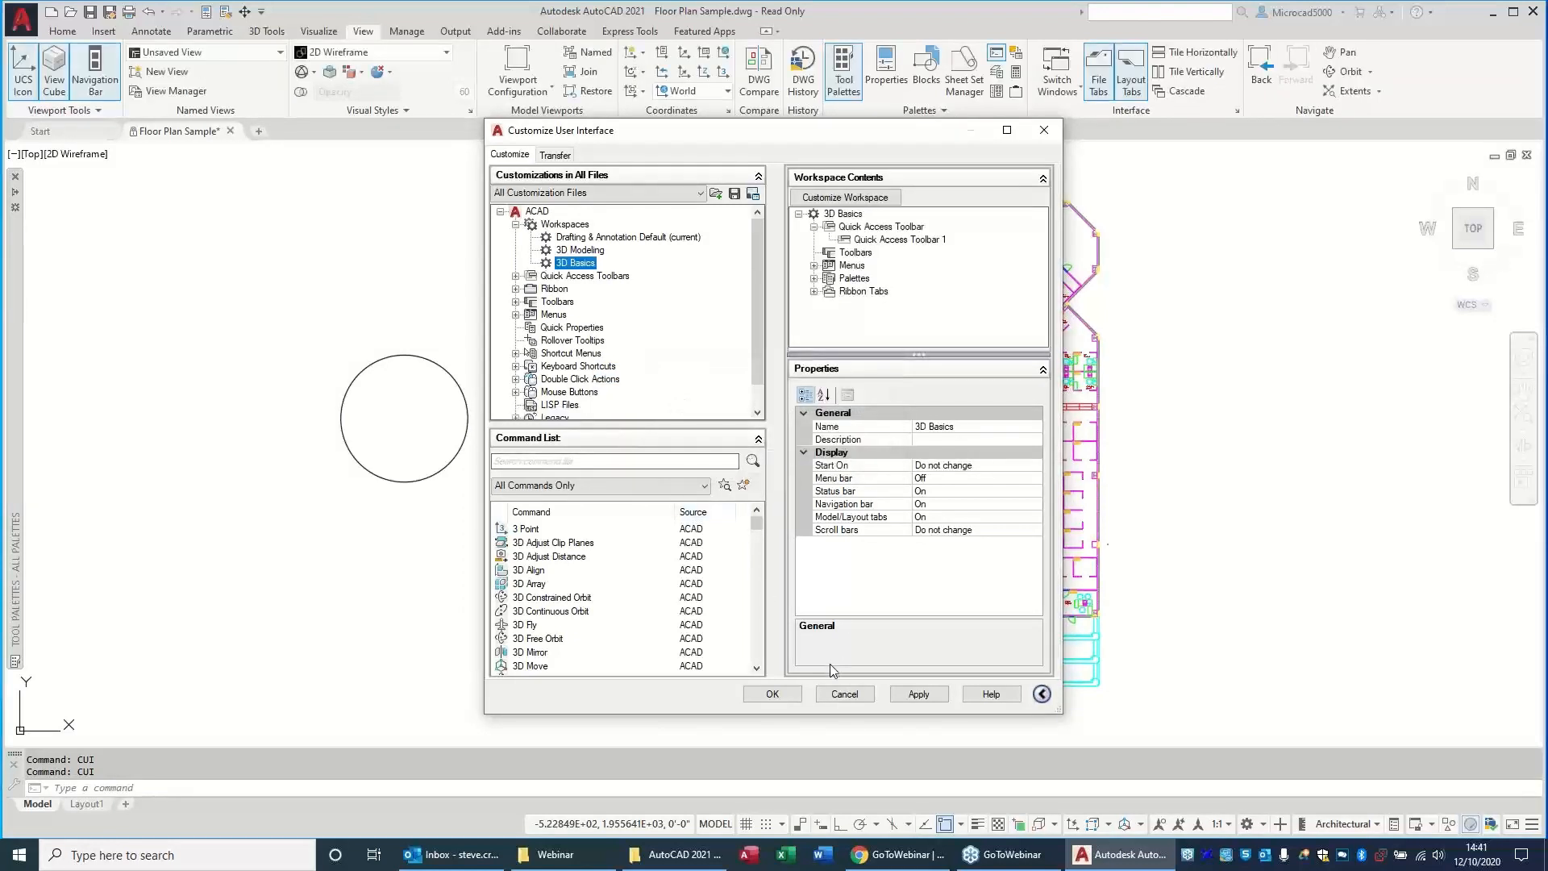
Apply the workspace changes, cancel a stray selection, and reopen the CUI editor.
{"action": "left_click", "coordinate": [778, 695]}
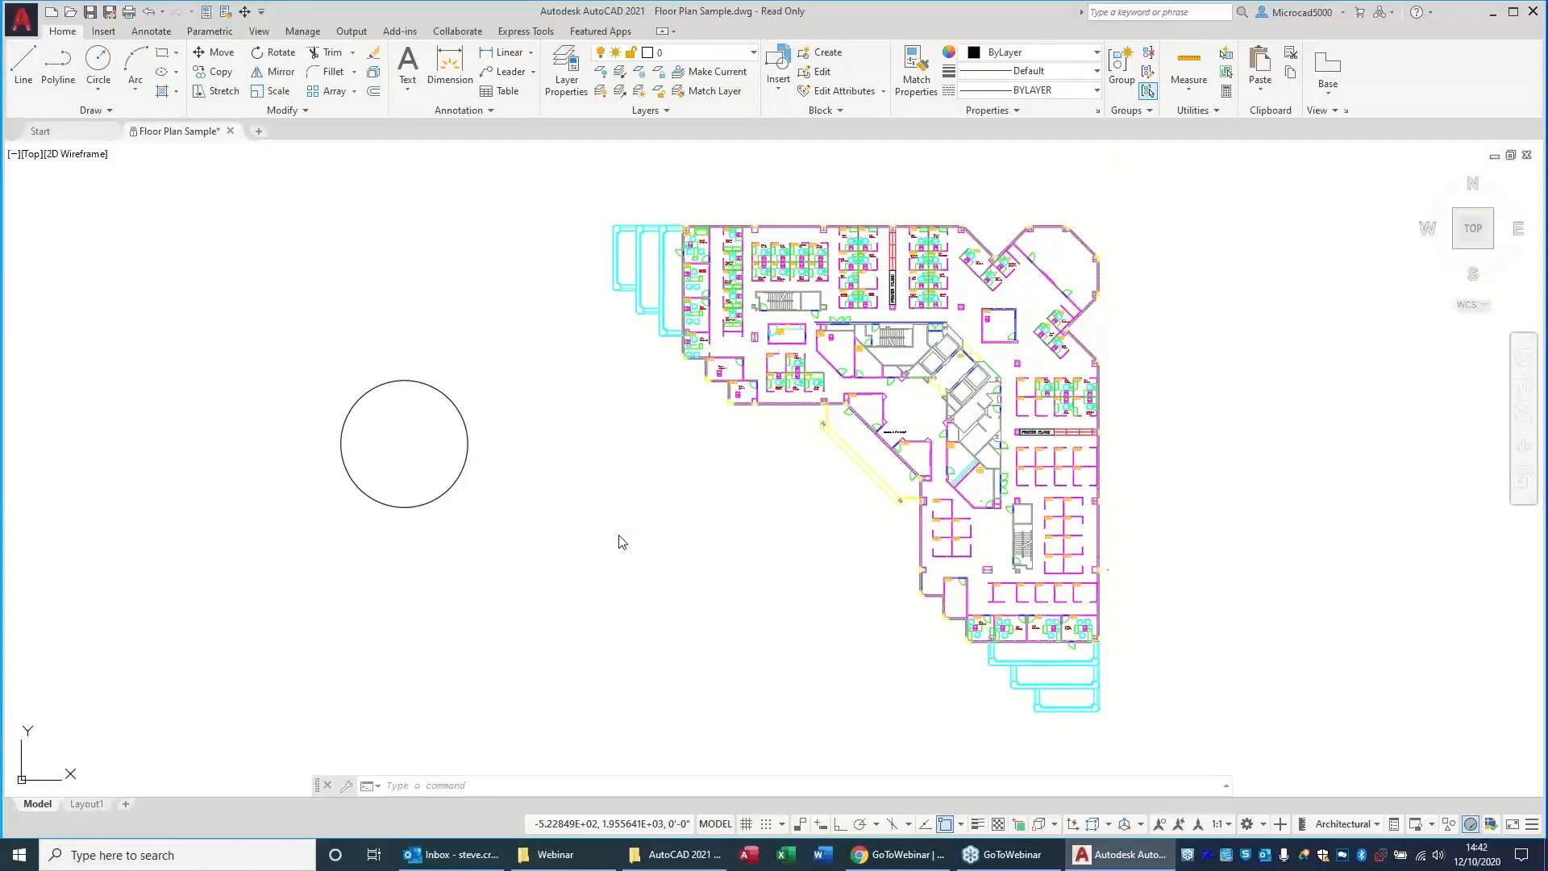
{"action": "left_click", "coordinate": [385, 772]}
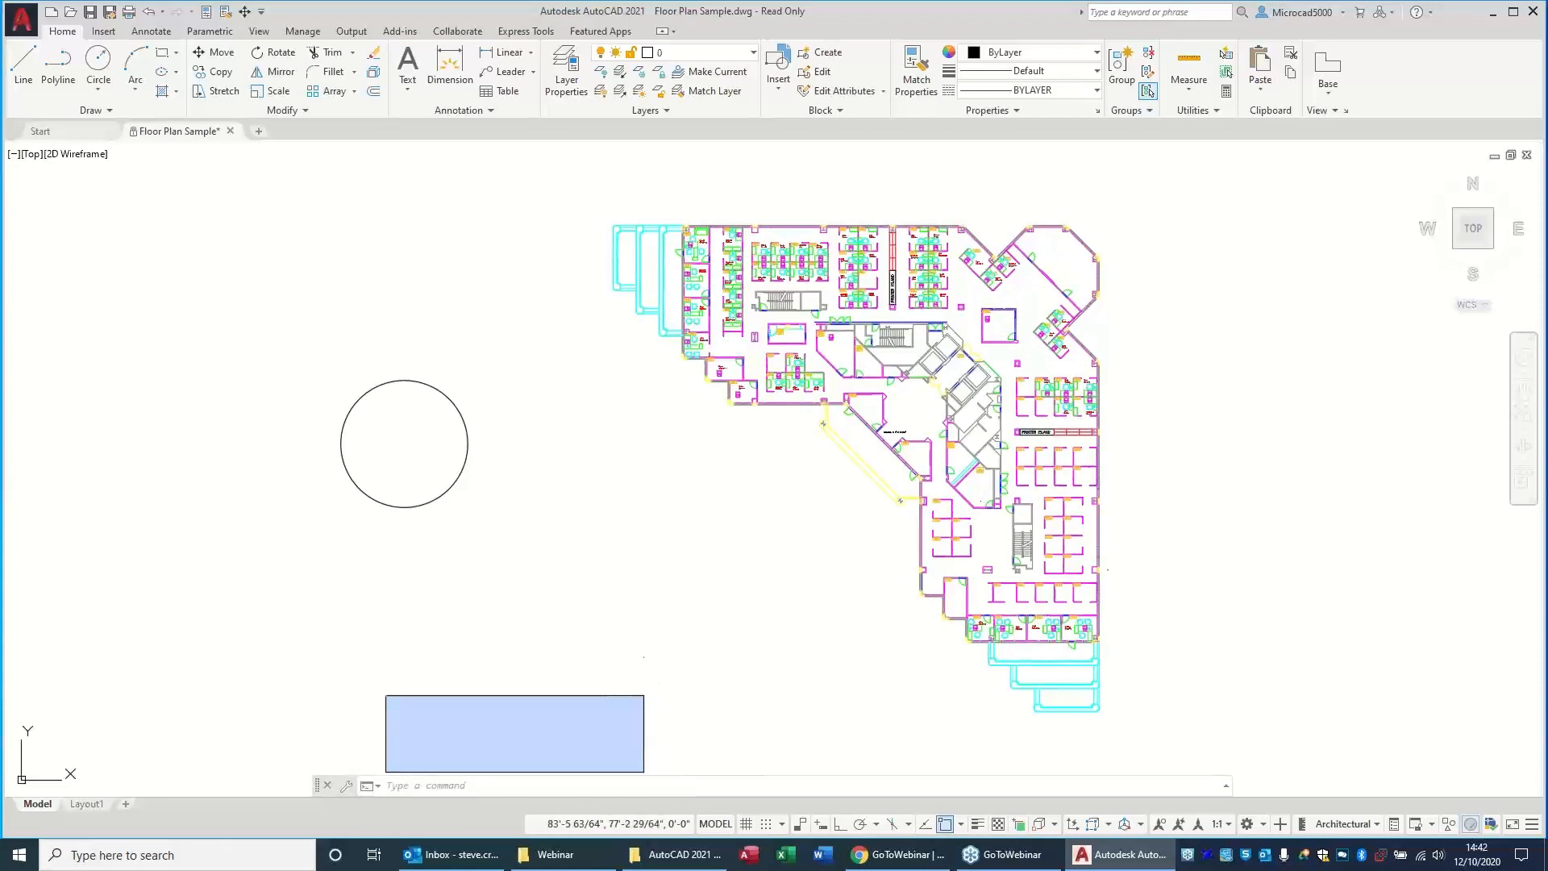
{"action": "key", "text": "Escape"}
{"action": "key", "text": "Escape"}
{"action": "key", "text": "Escape"}
{"action": "type", "text": "cui"}
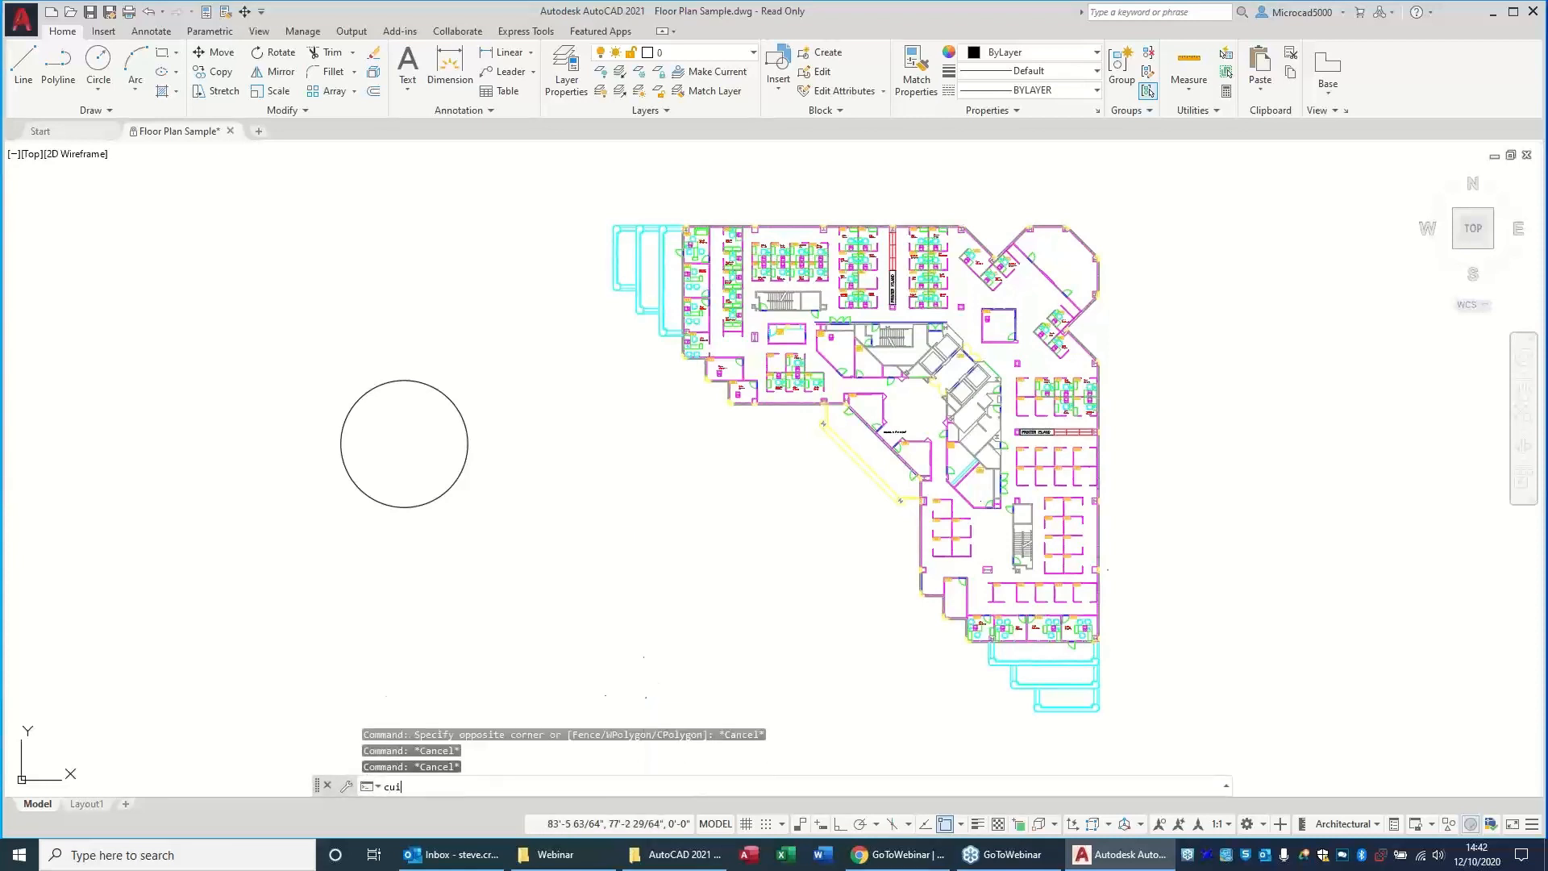
{"action": "key", "text": "Return"}
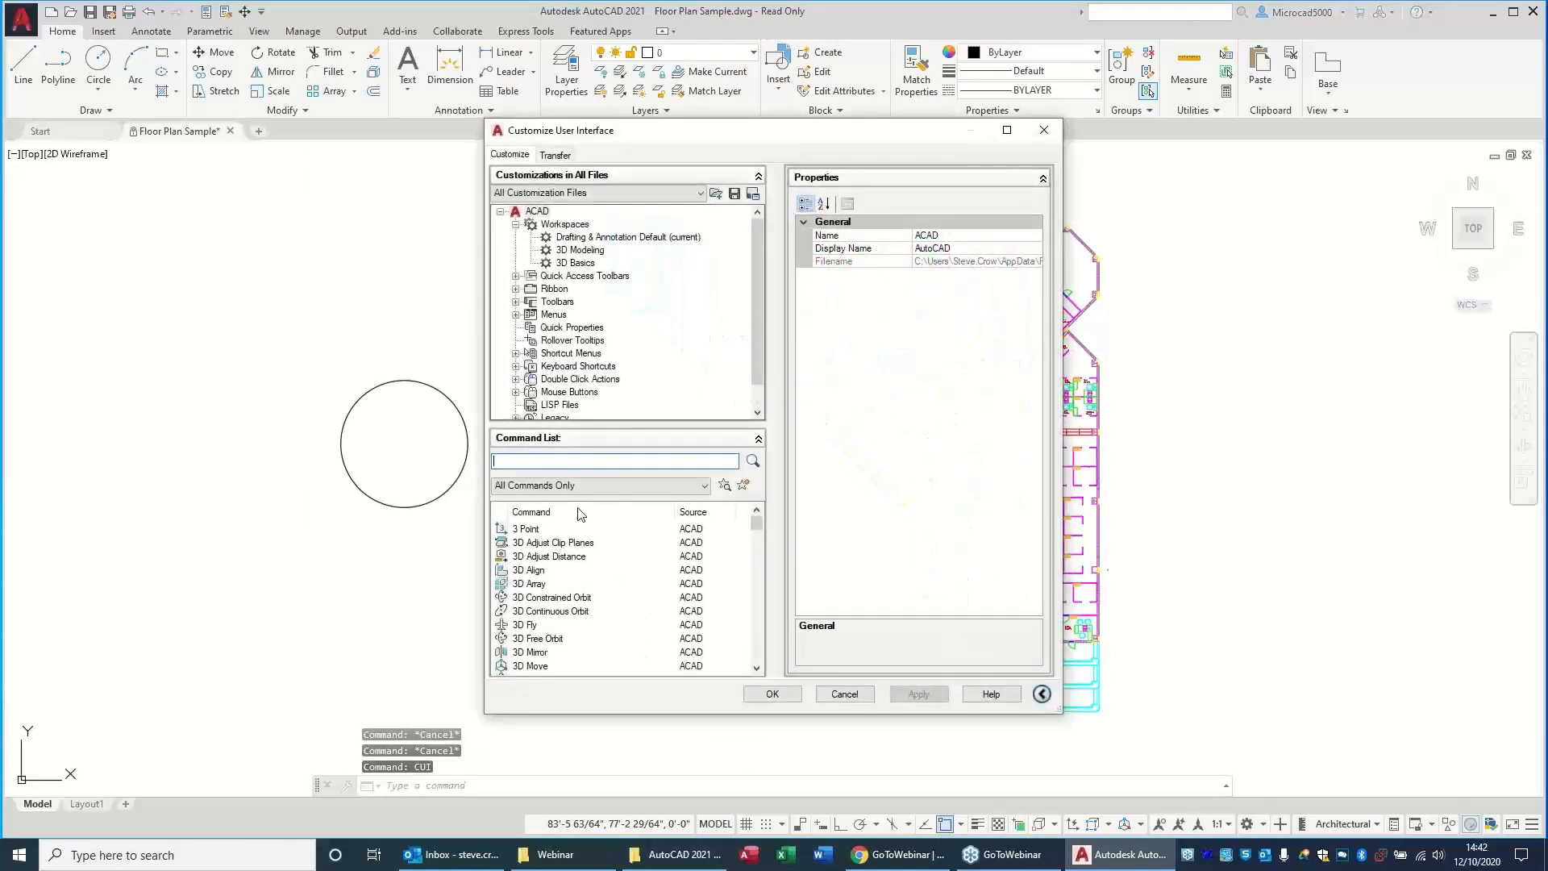
Load 'menu file with my ws in.cuix' and copy Steves WS back into acad.cuix.
{"action": "left_click", "coordinate": [555, 154]}
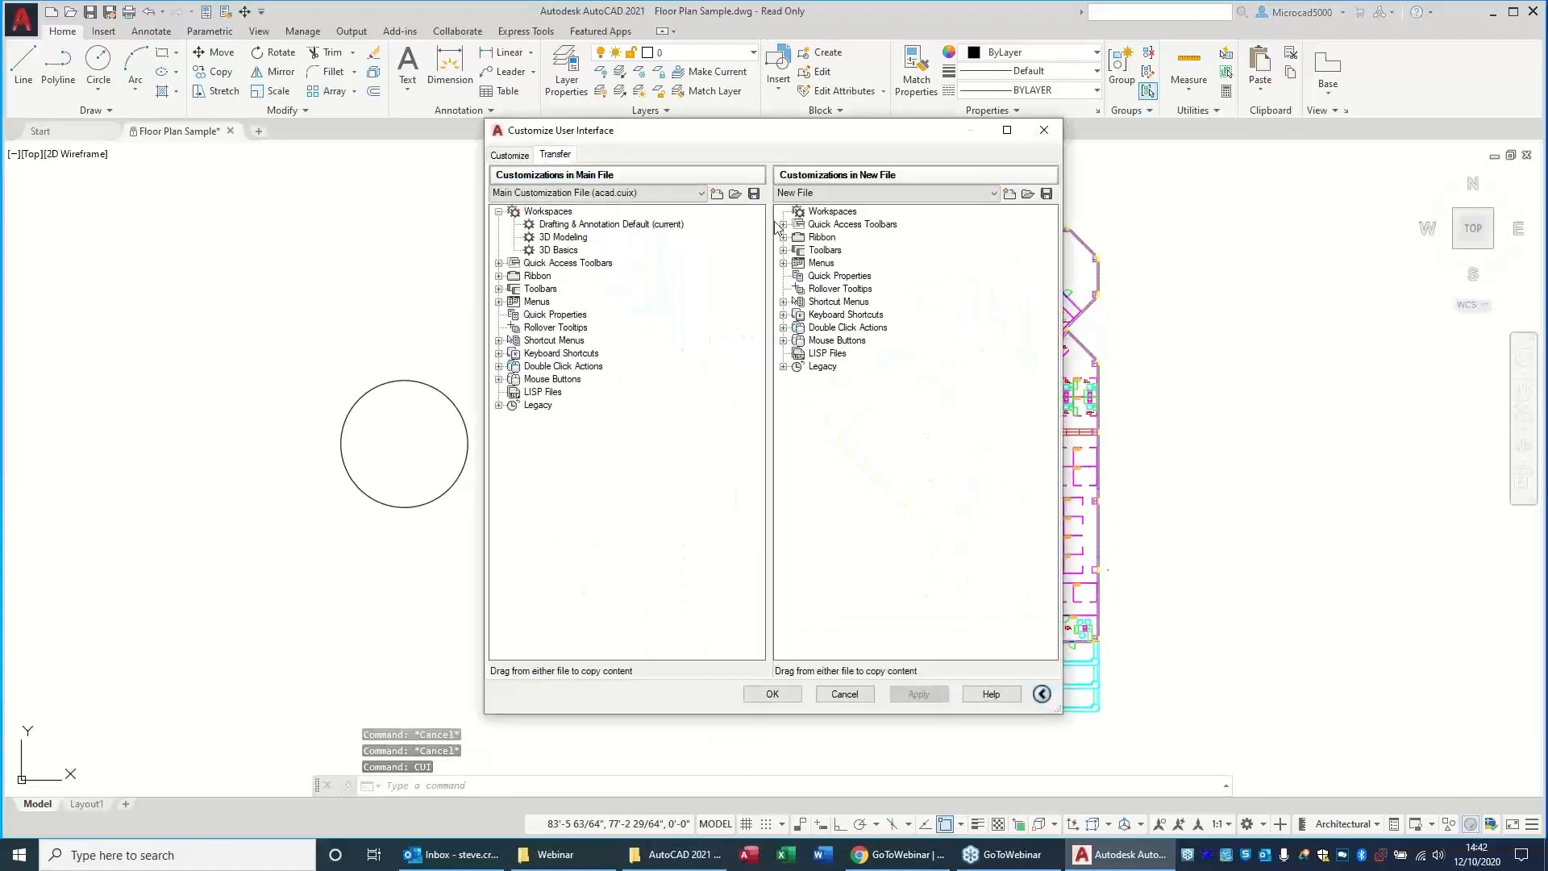
{"action": "left_click", "coordinate": [1028, 194]}
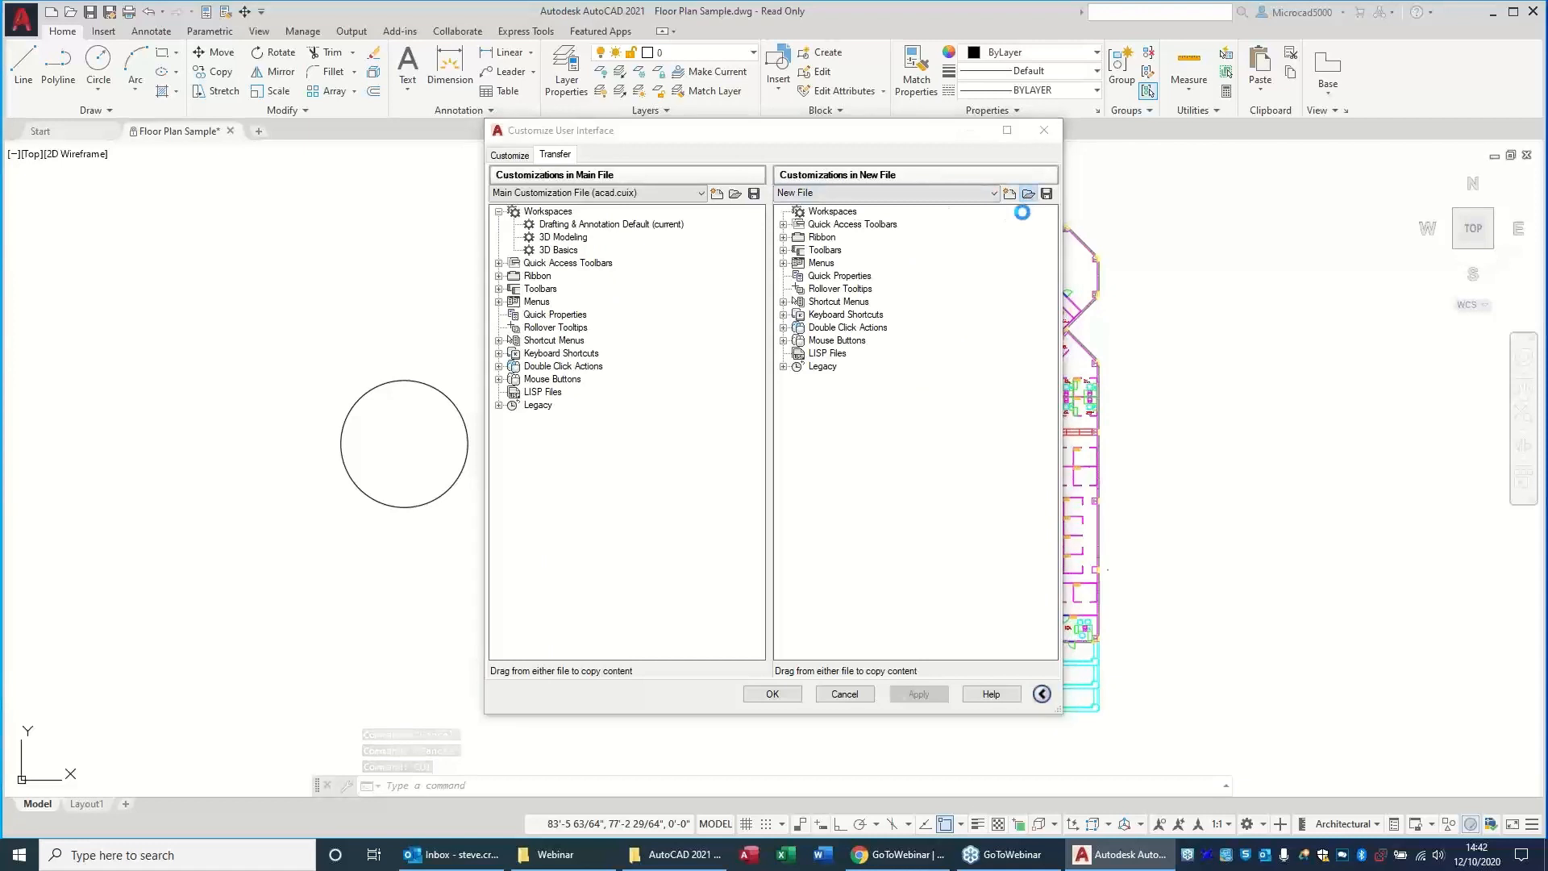
{"action": "left_click", "coordinate": [682, 278]}
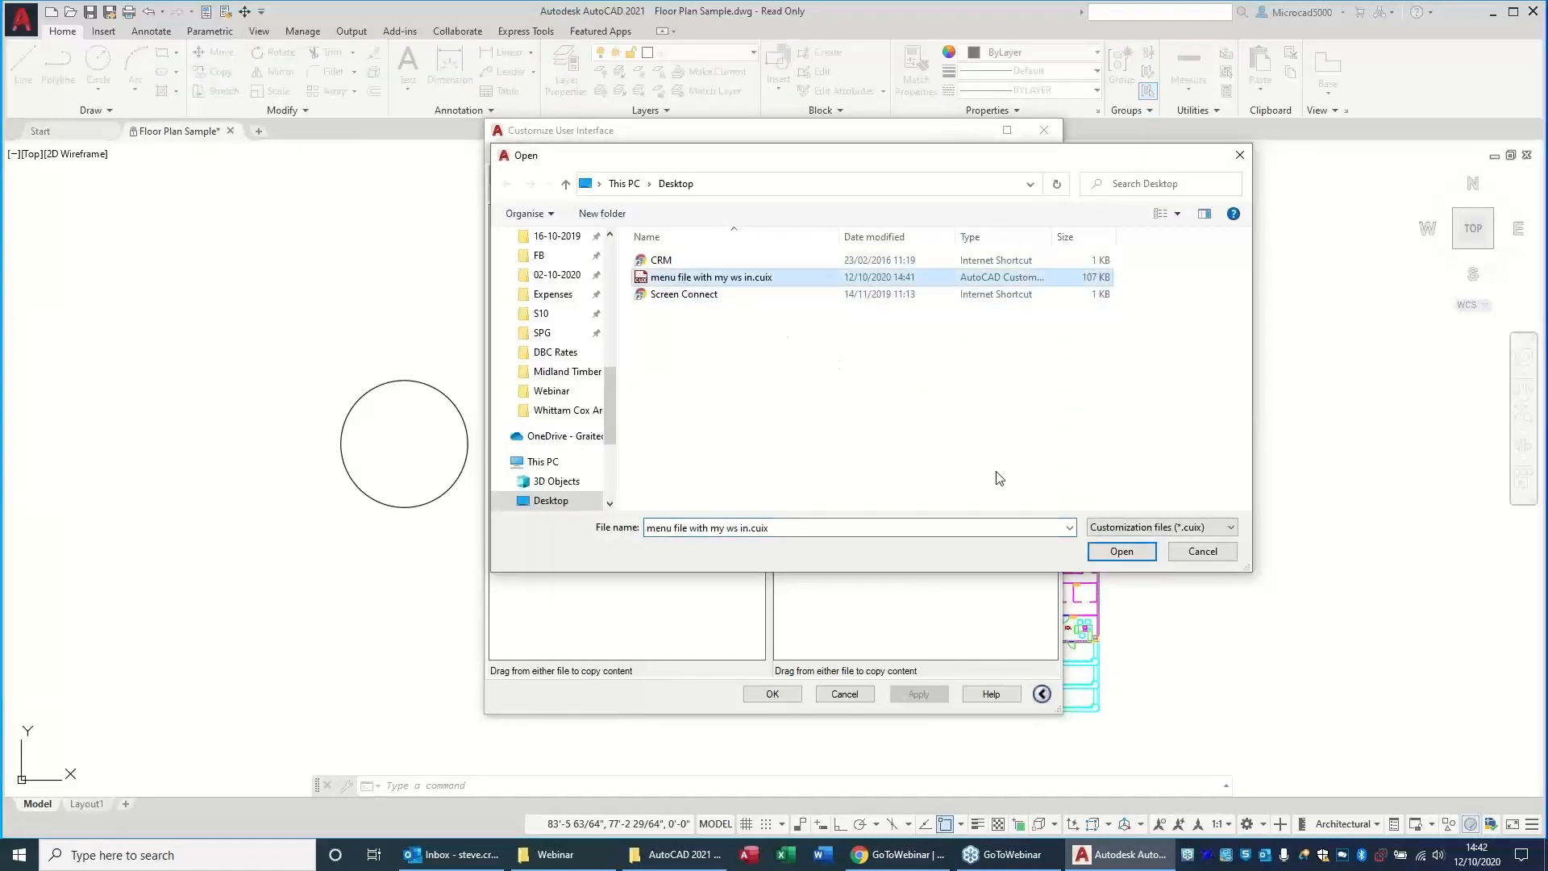
{"action": "left_click", "coordinate": [1122, 551]}
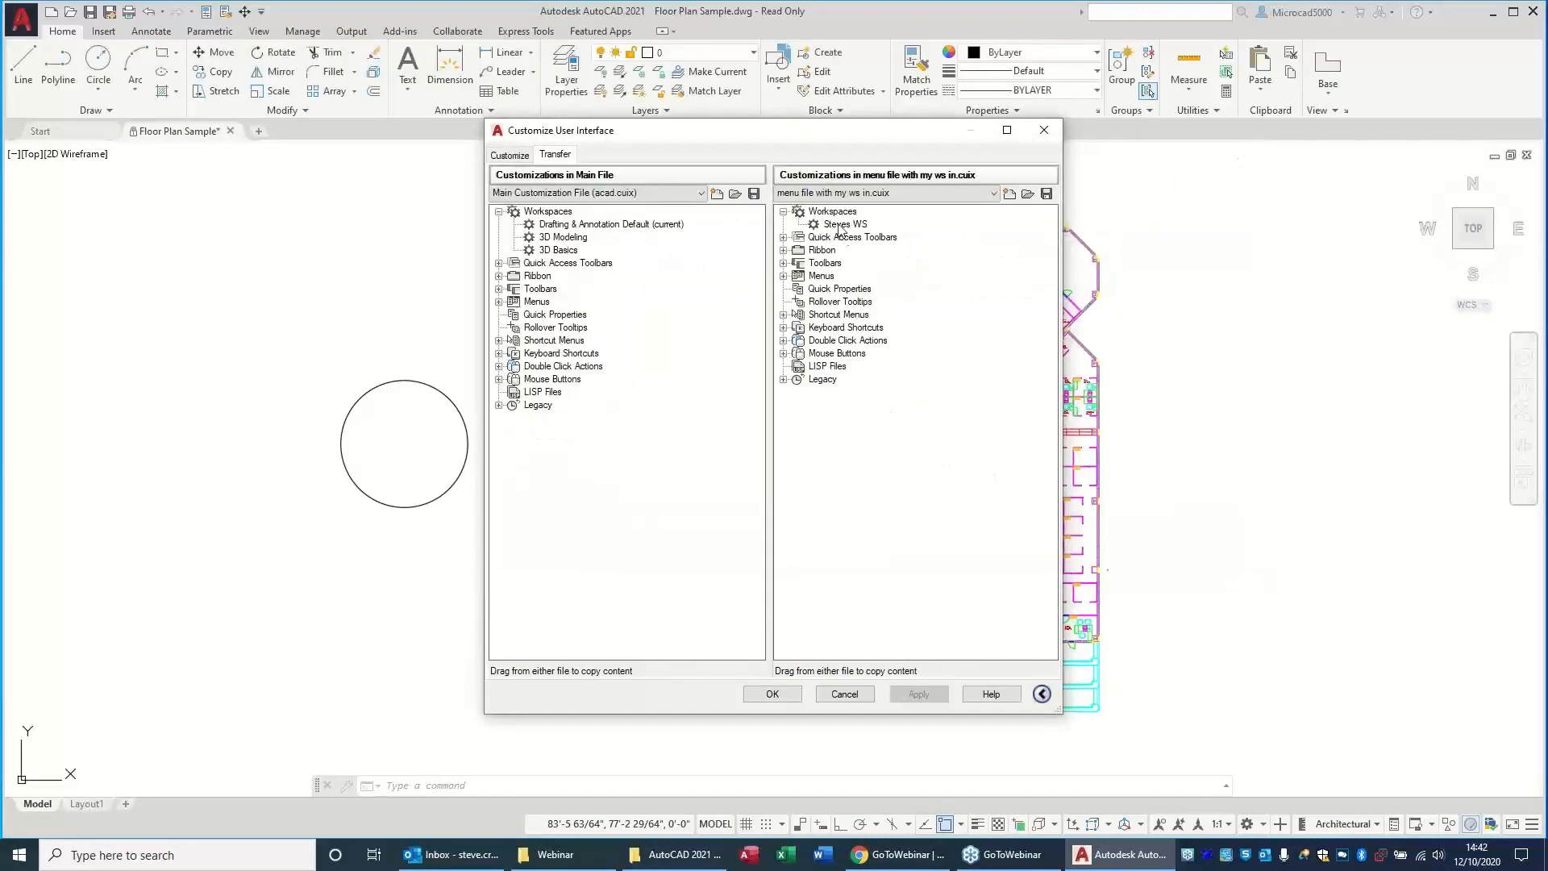
{"action": "left_click_drag", "start_coordinate": [845, 224], "coordinate": [663, 235]}
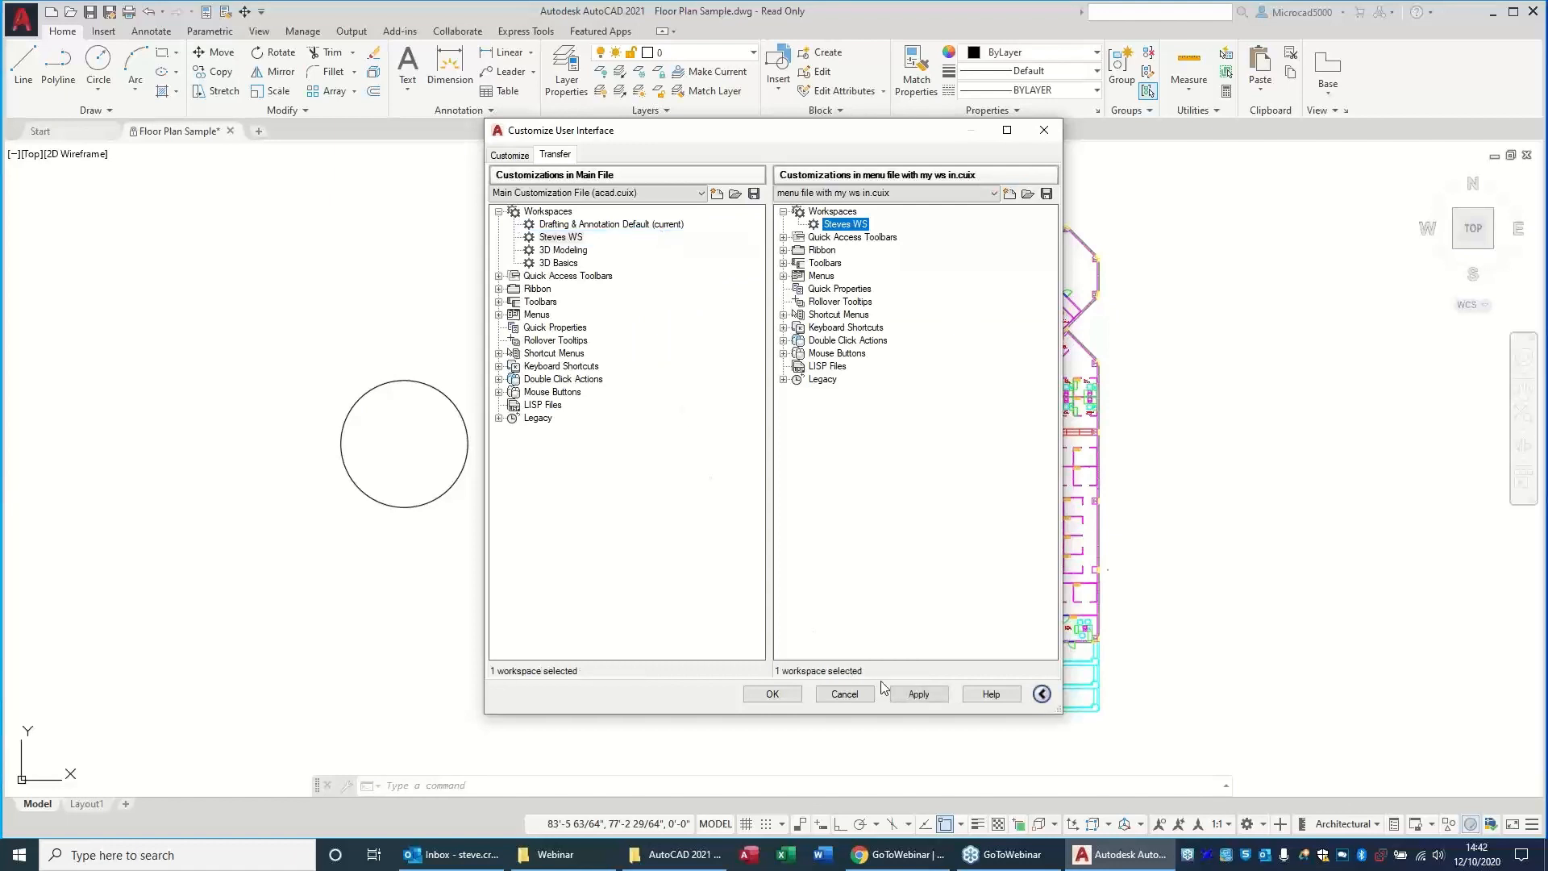
{"action": "left_click", "coordinate": [771, 695]}
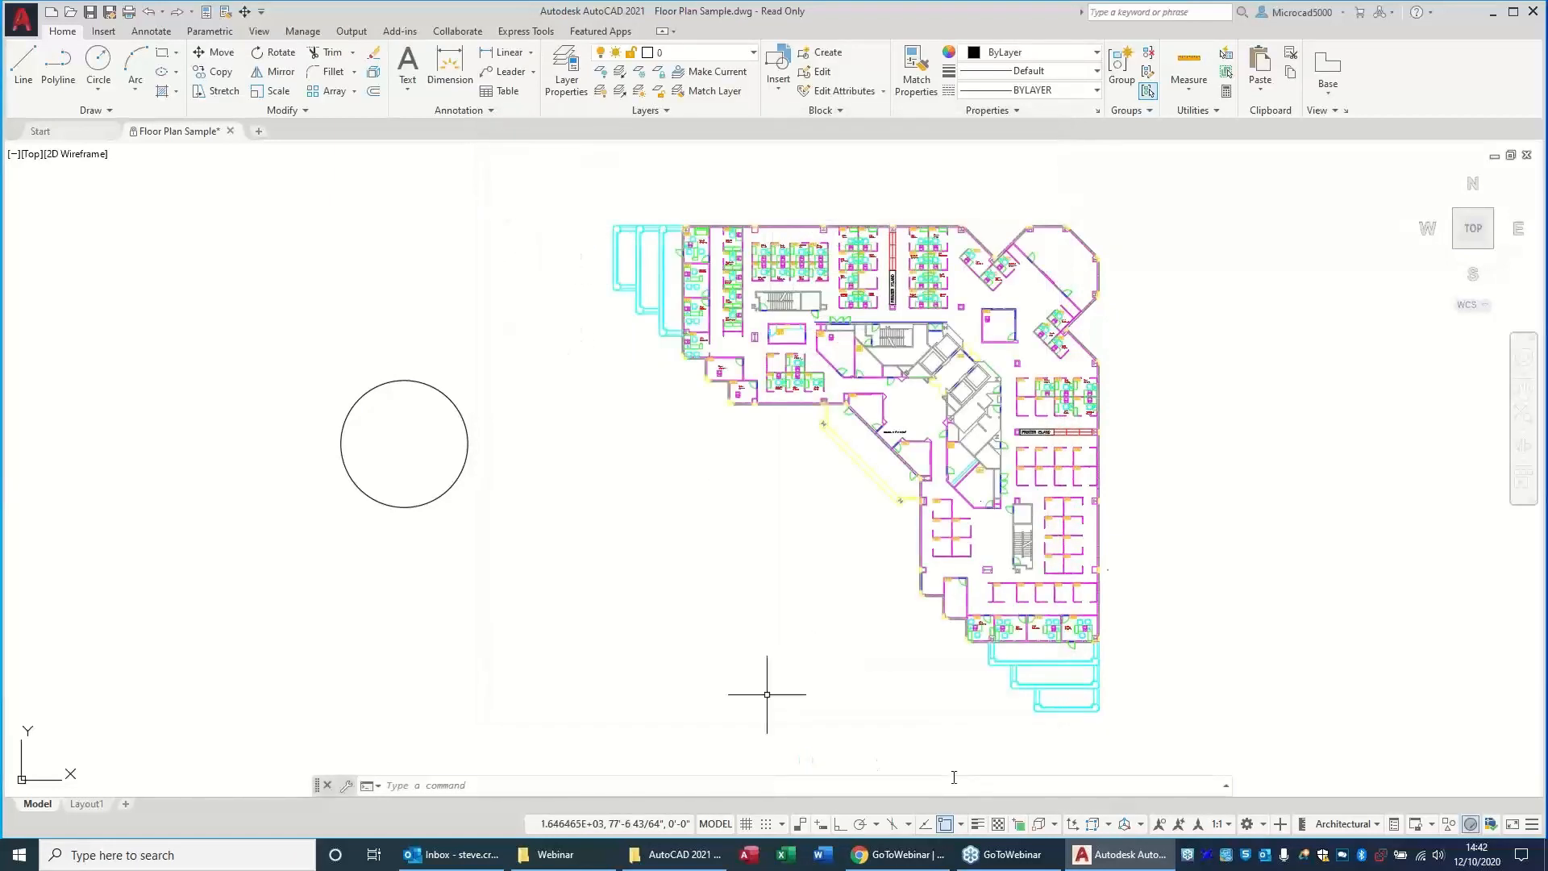
Make Steves WS the current workspace from the status bar workspace menu.
{"action": "left_click", "coordinate": [1246, 823]}
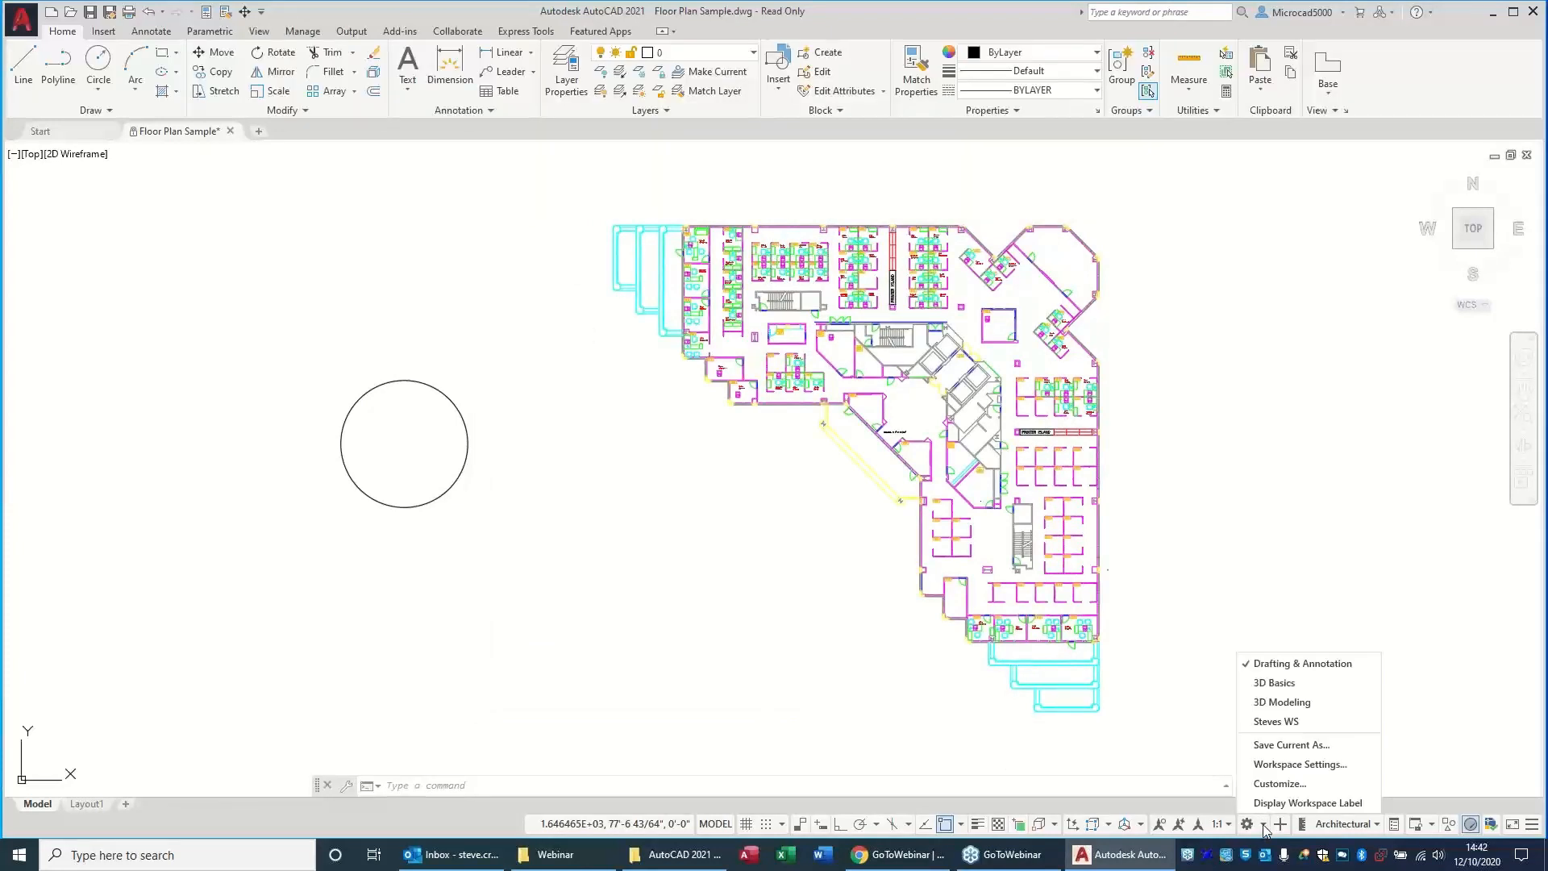
{"action": "left_click", "coordinate": [1282, 718]}
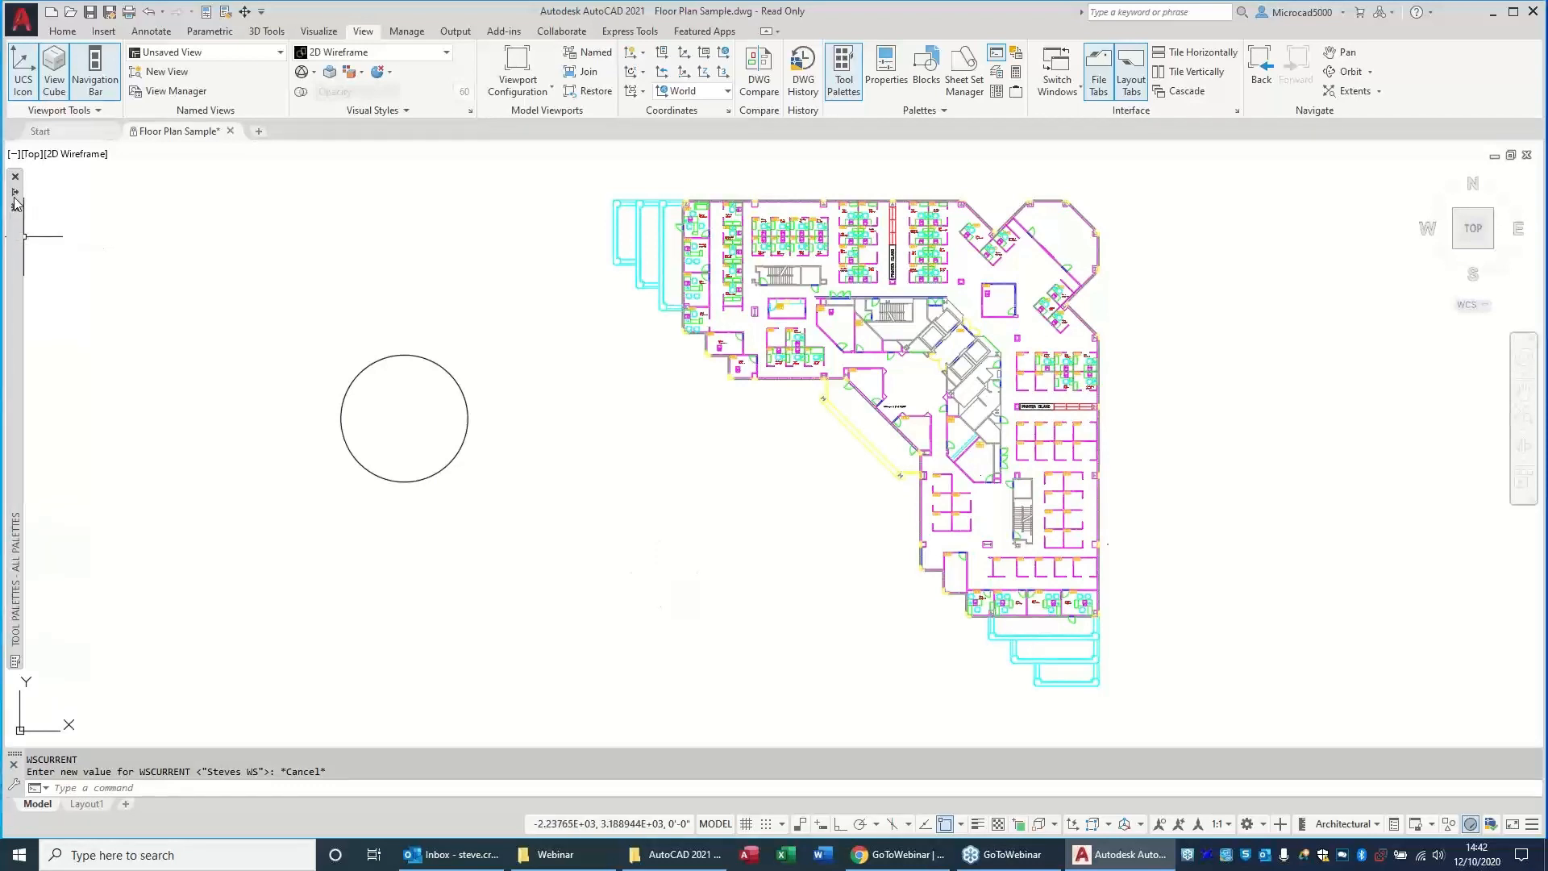
Browse the Annotation, Mechanical, Electrical and Architectural tool palettes.
{"action": "mouse_move", "coordinate": [14, 197]}
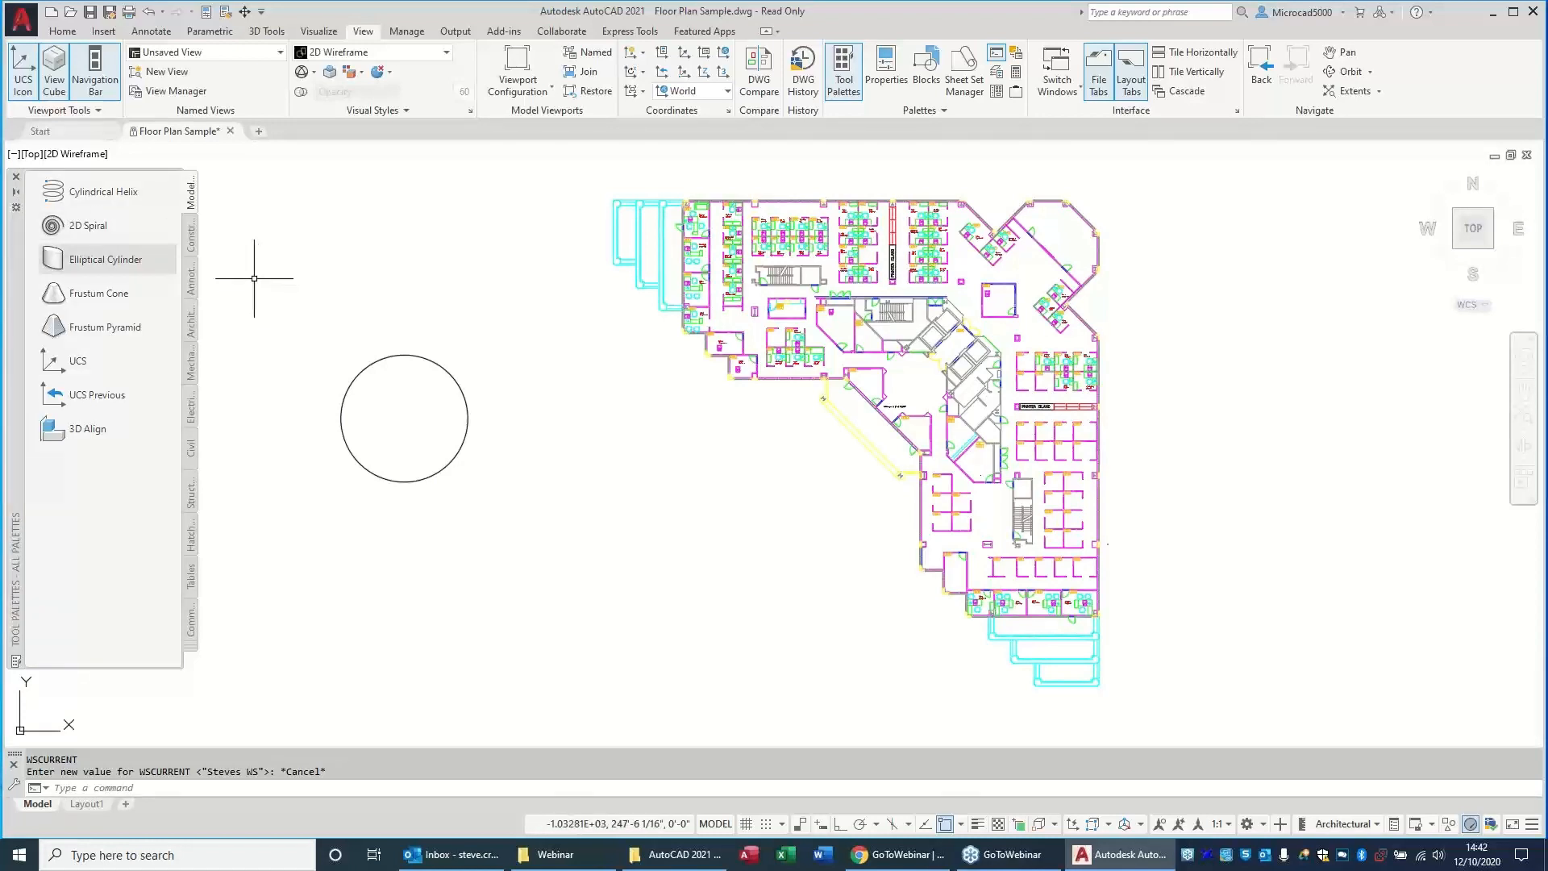
{"action": "left_click", "coordinate": [193, 296]}
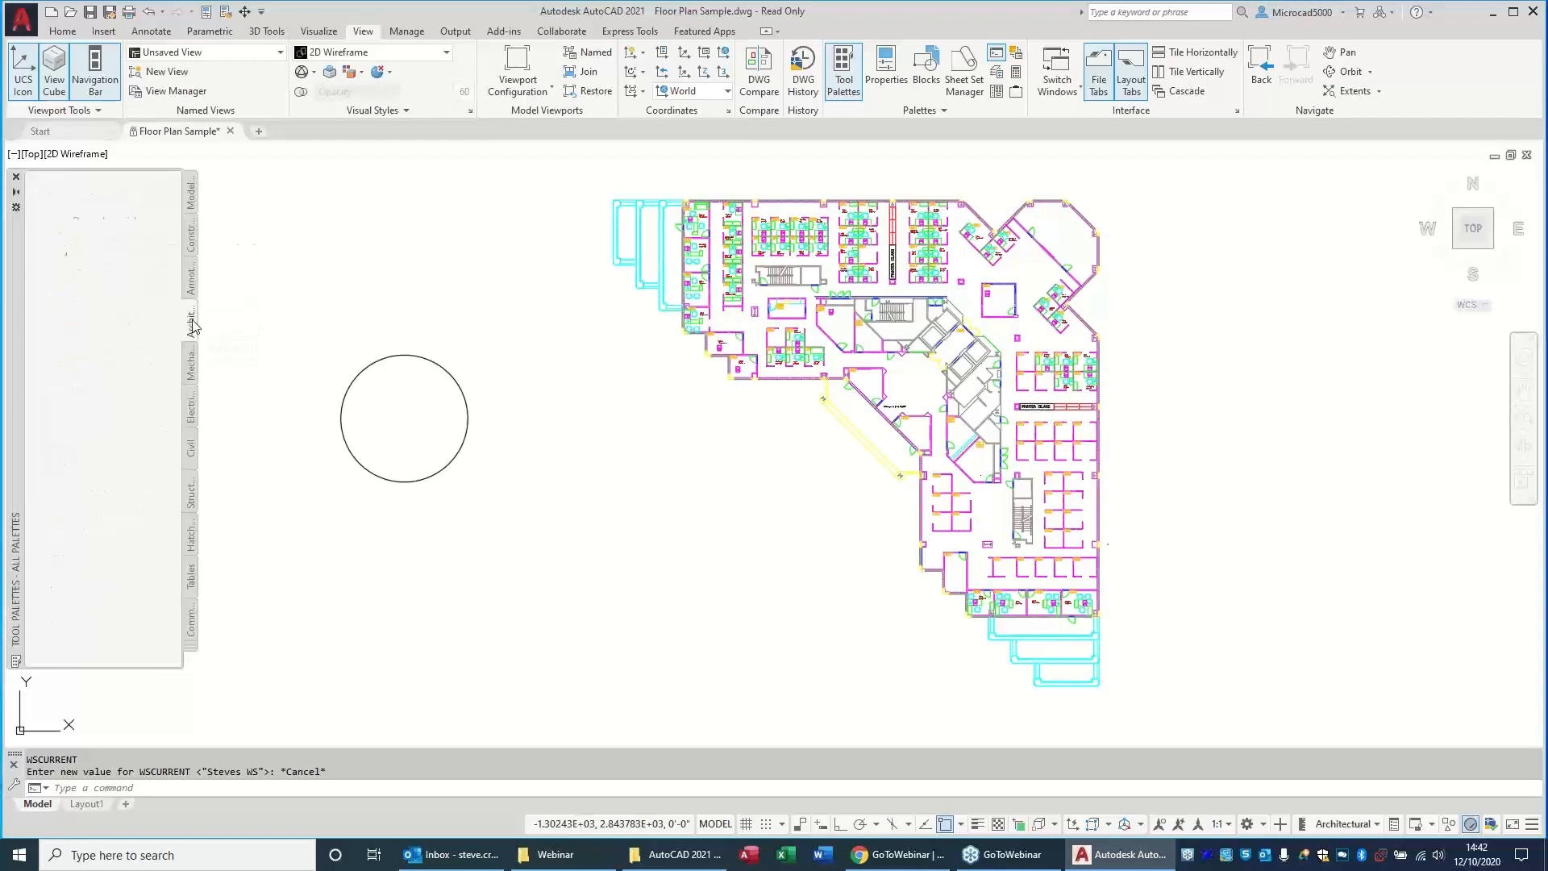
{"action": "left_click", "coordinate": [191, 324]}
{"action": "left_click", "coordinate": [191, 365]}
{"action": "left_click", "coordinate": [190, 410]}
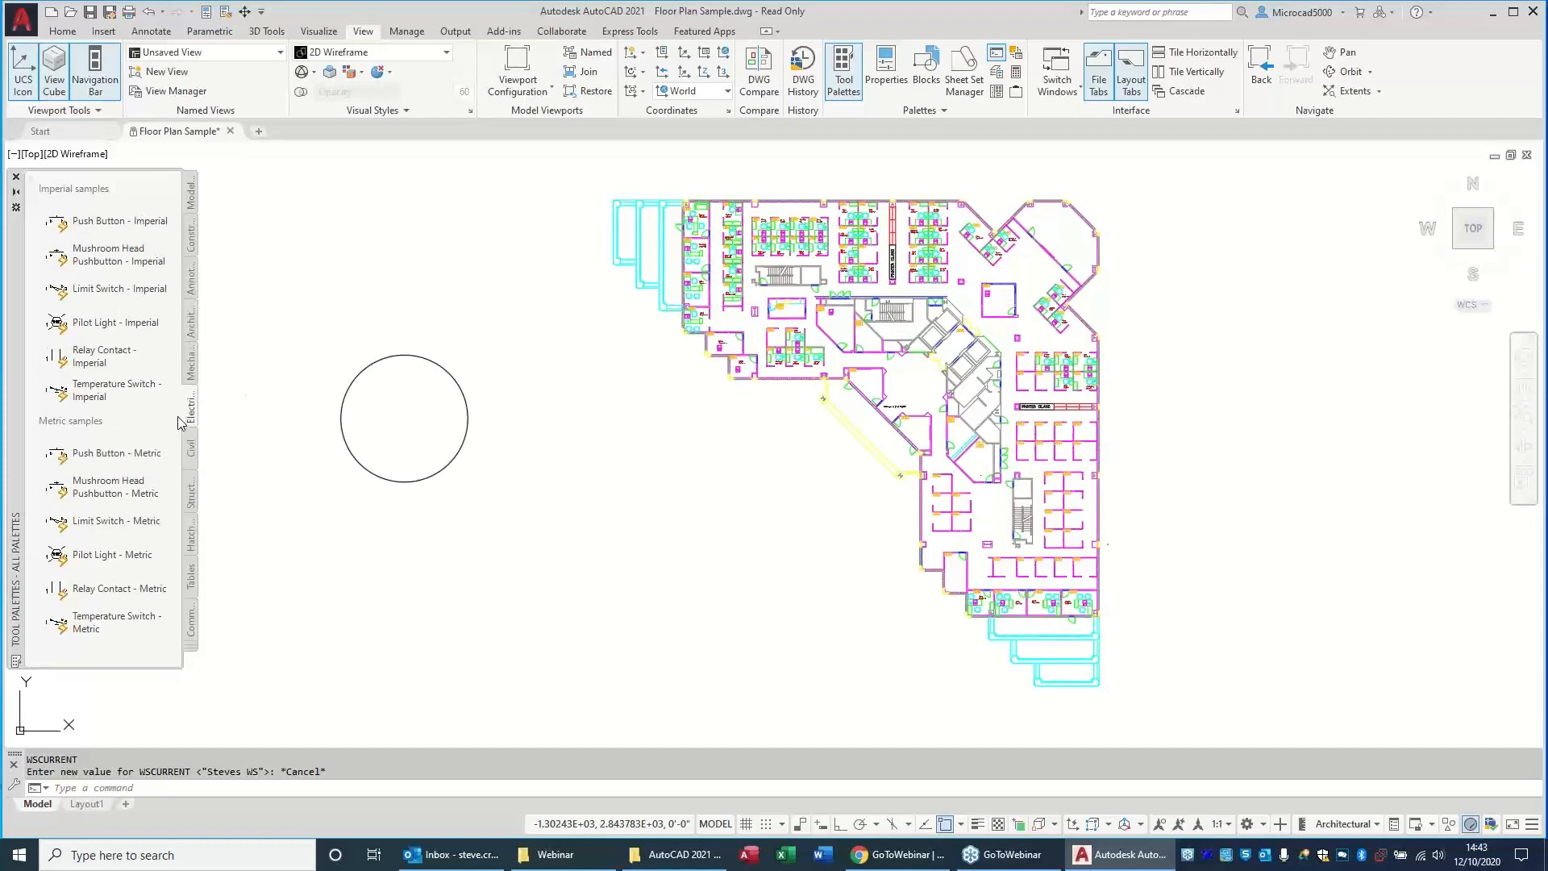
{"action": "left_click", "coordinate": [191, 327]}
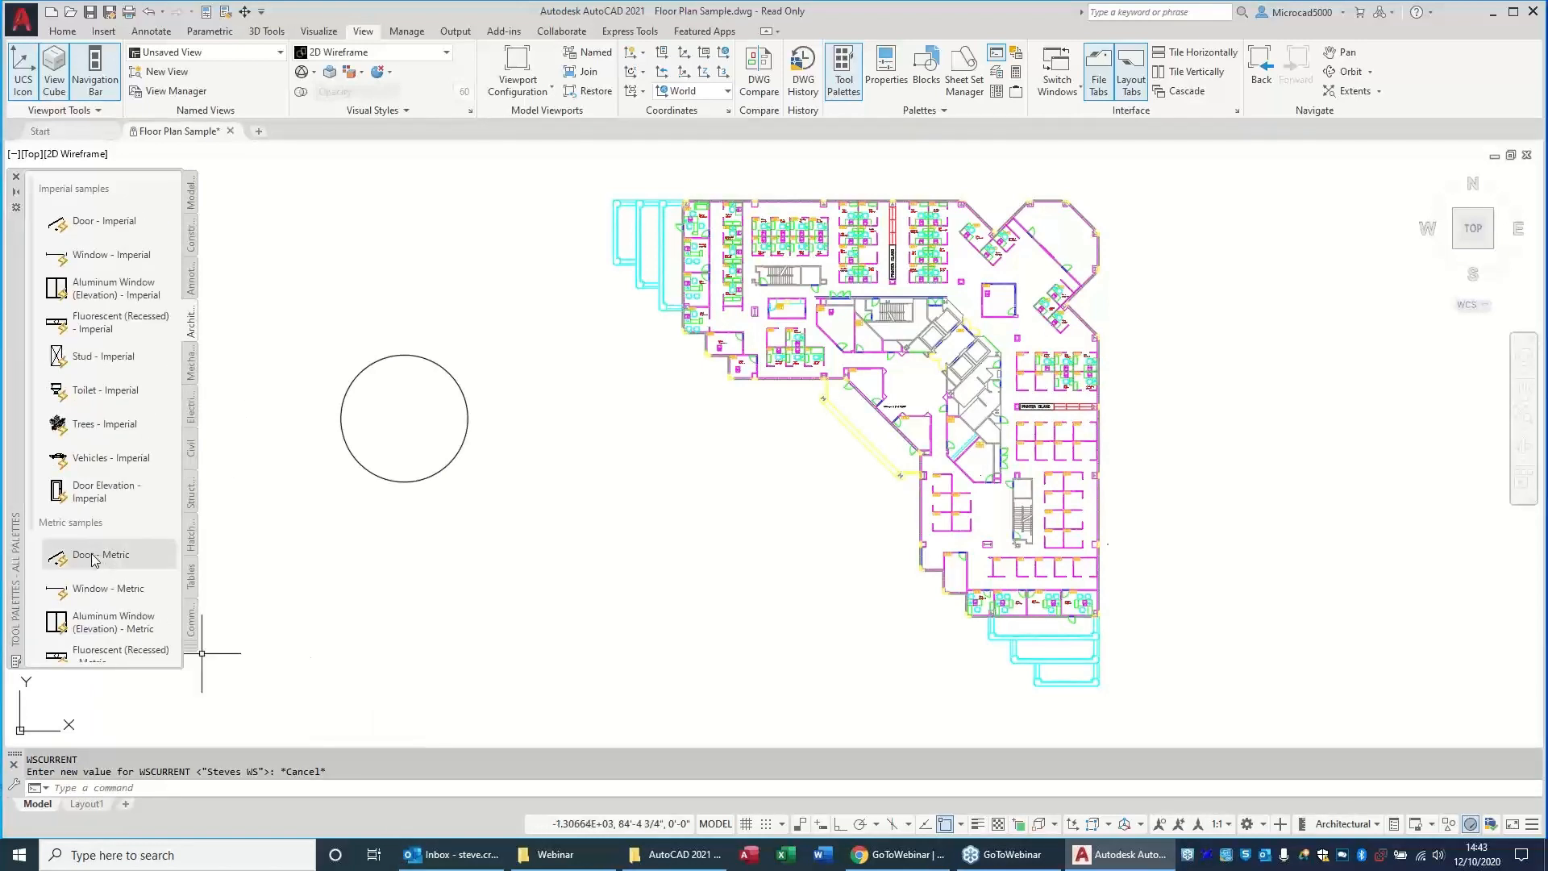
Insert two Door - Metric blocks and start placing a Vehicles - Metric block.
{"action": "left_click", "coordinate": [112, 555]}
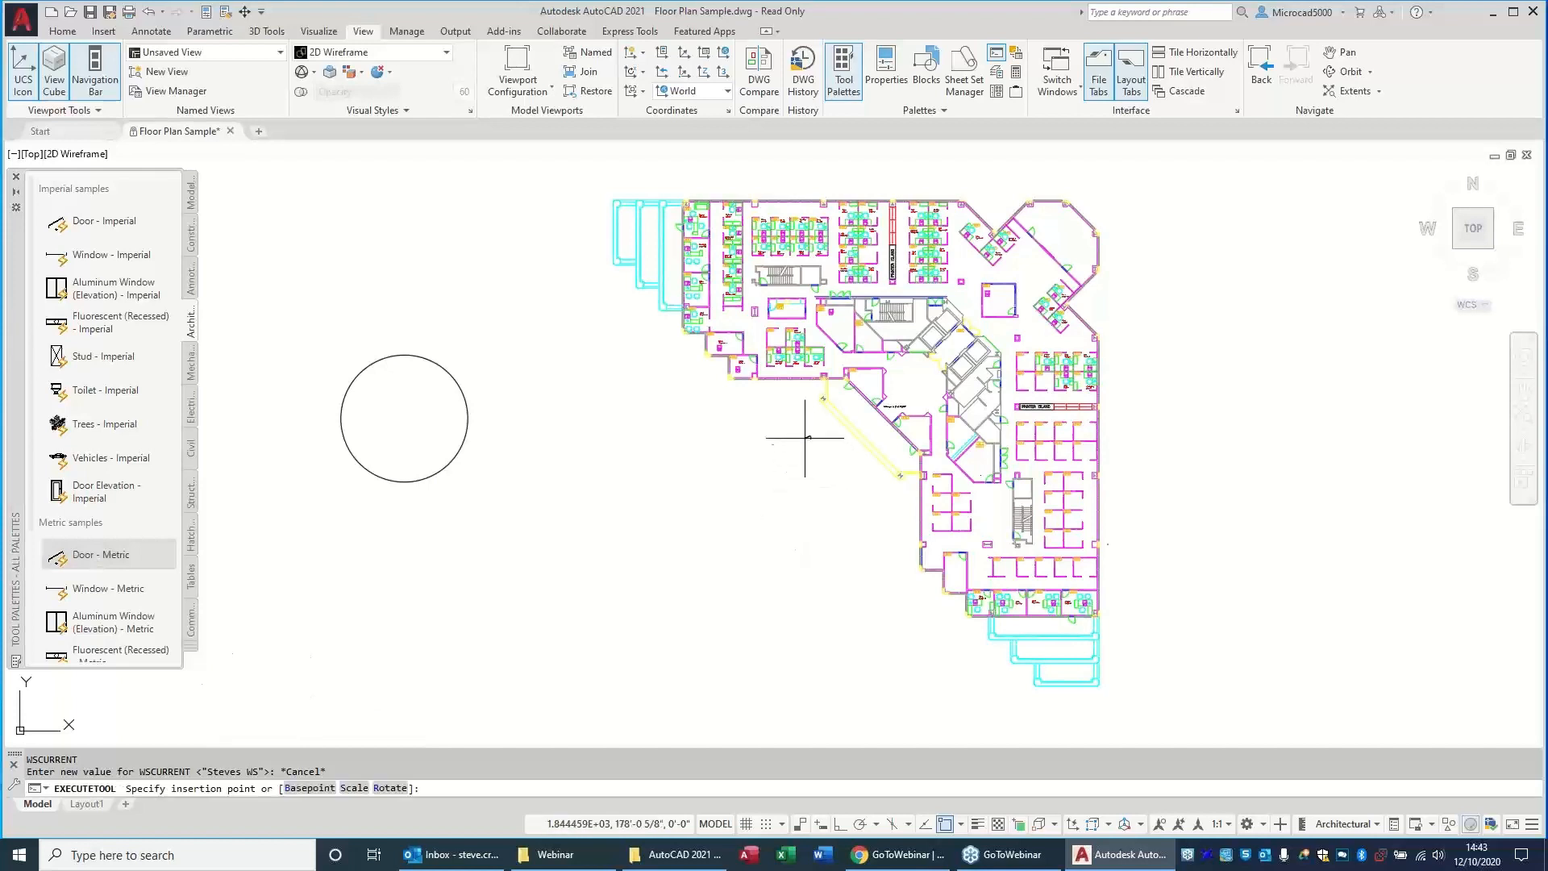
{"action": "key", "text": "Escape"}
{"action": "scroll", "coordinate": [803, 435], "scroll_direction": "up", "scroll_amount": 2}
{"action": "scroll", "coordinate": [801, 427], "scroll_direction": "up", "scroll_amount": 10}
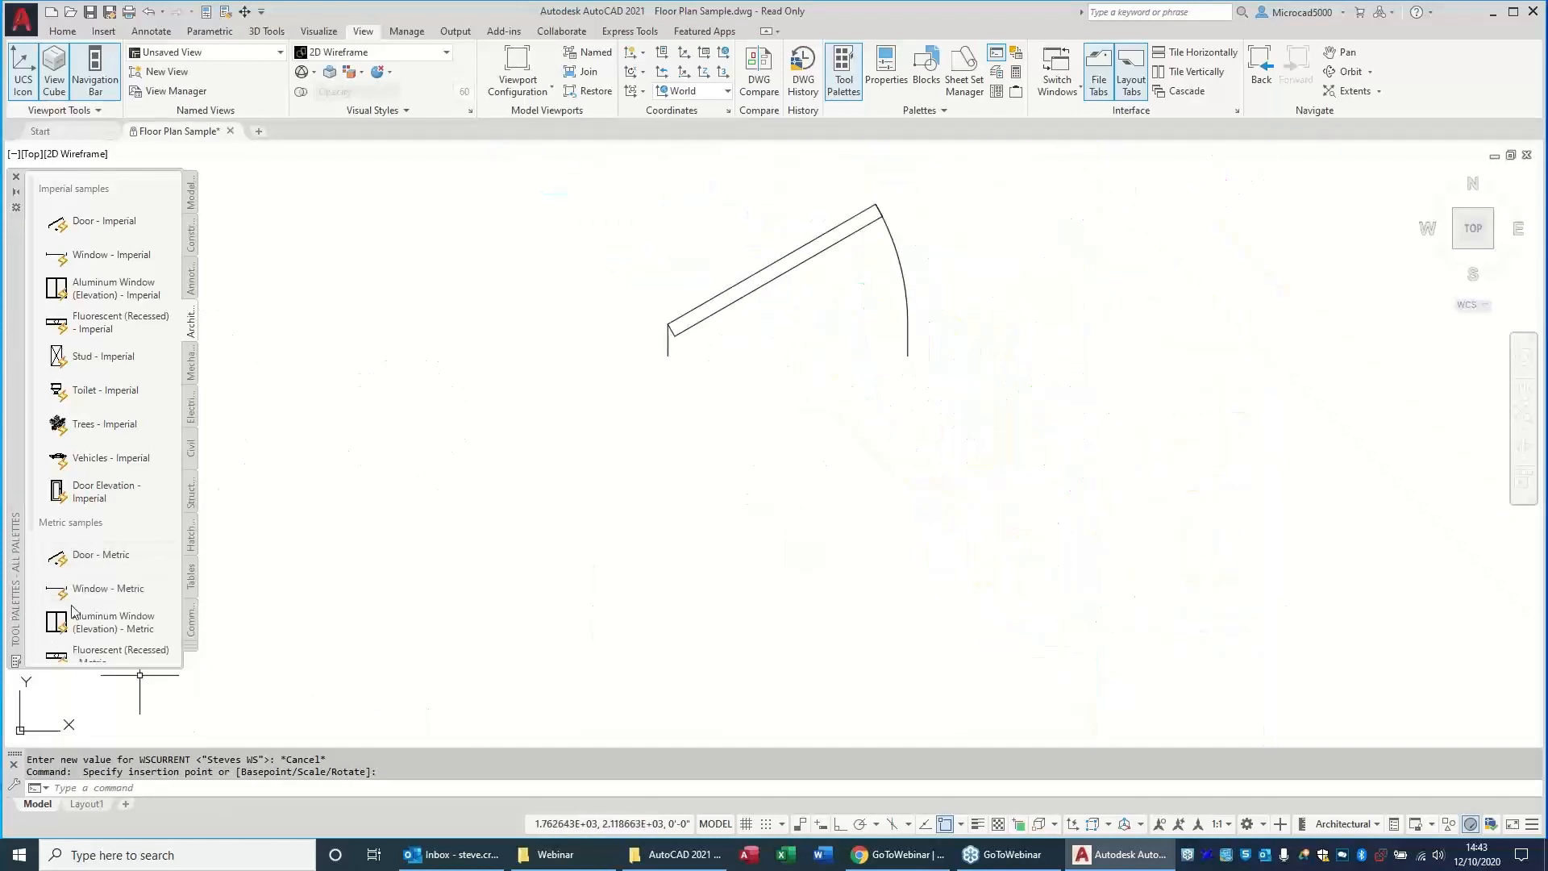
{"action": "left_click", "coordinate": [105, 555]}
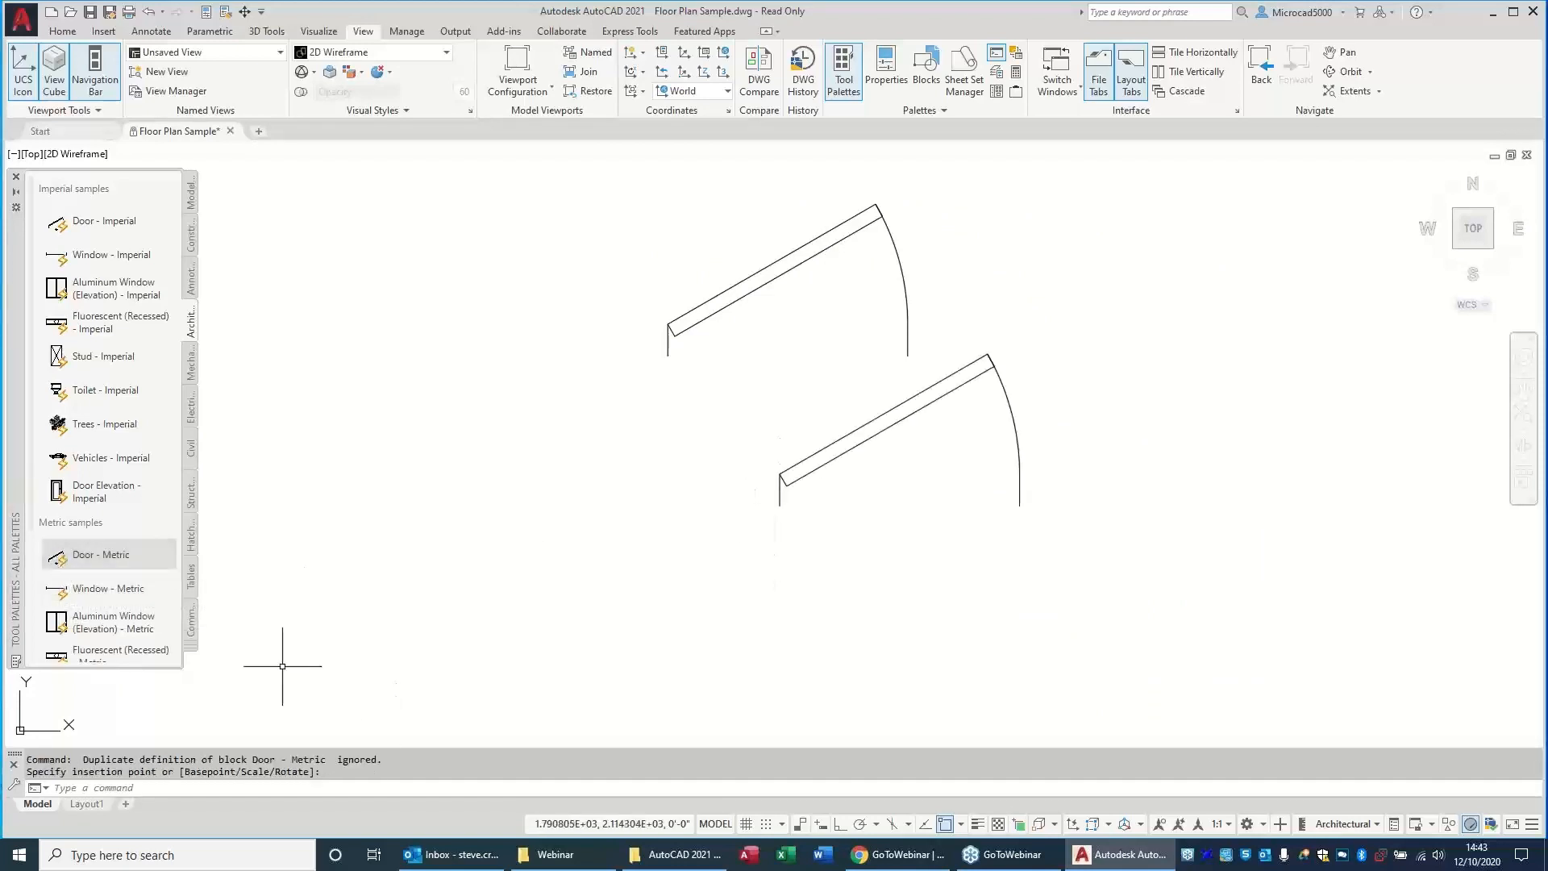
{"action": "scroll", "coordinate": [242, 581], "scroll_direction": "down", "scroll_amount": 2}
{"action": "scroll", "coordinate": [81, 545], "scroll_direction": "down", "scroll_amount": 5}
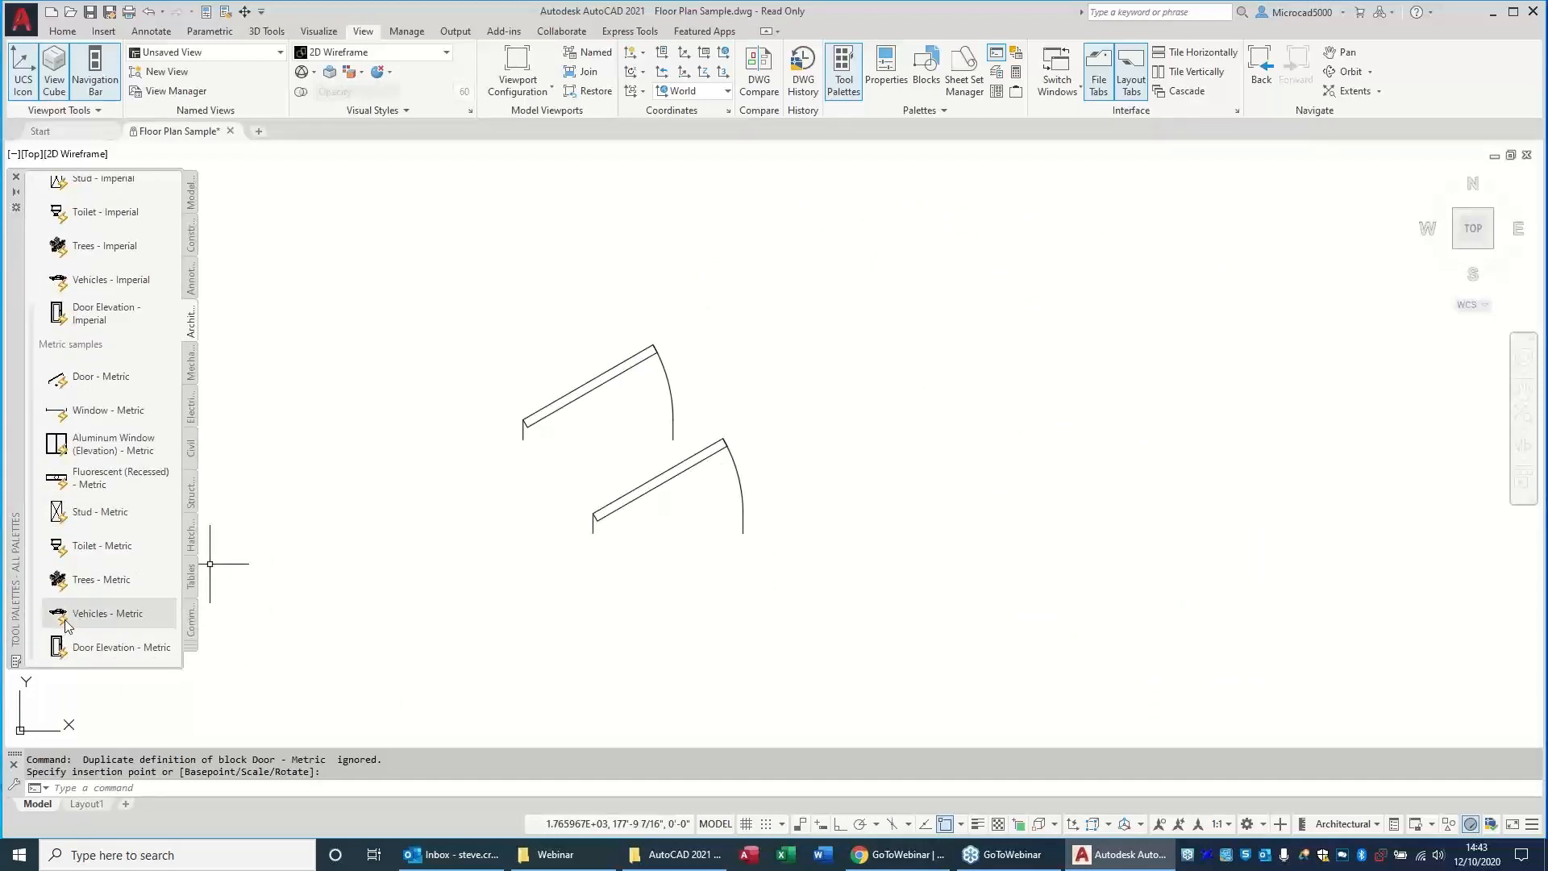
{"action": "left_click", "coordinate": [97, 615]}
{"action": "scroll", "coordinate": [921, 599], "scroll_direction": "down", "scroll_amount": 2}
{"action": "scroll", "coordinate": [922, 599], "scroll_direction": "down", "scroll_amount": 4}
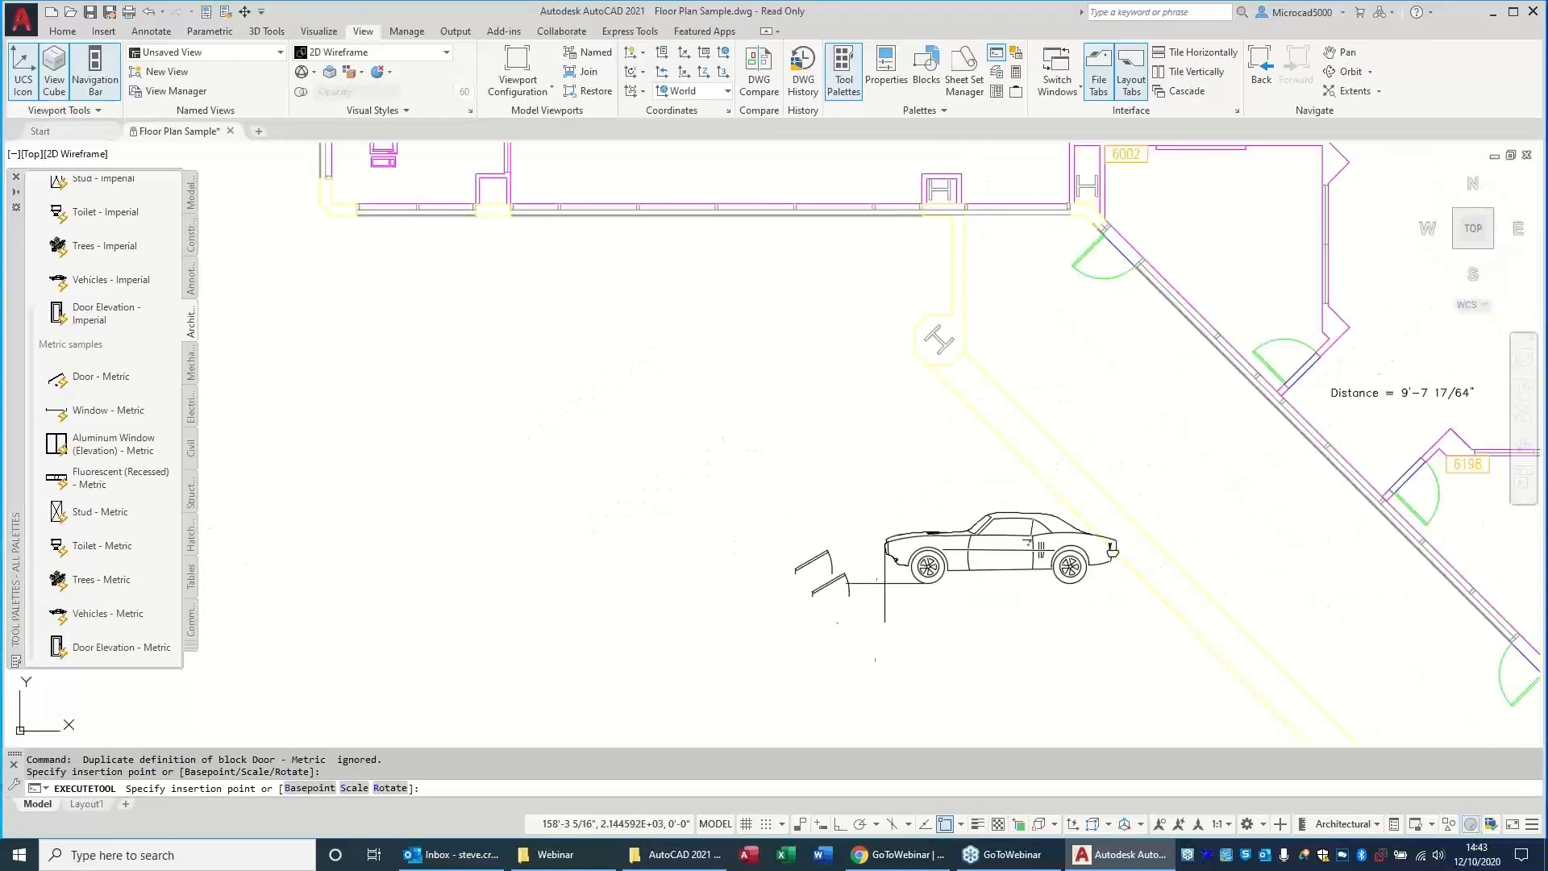
Place the car, then cycle its view via Sports Car (Top) and (Rear) to Sedan (Rear).
{"action": "left_click", "coordinate": [547, 465]}
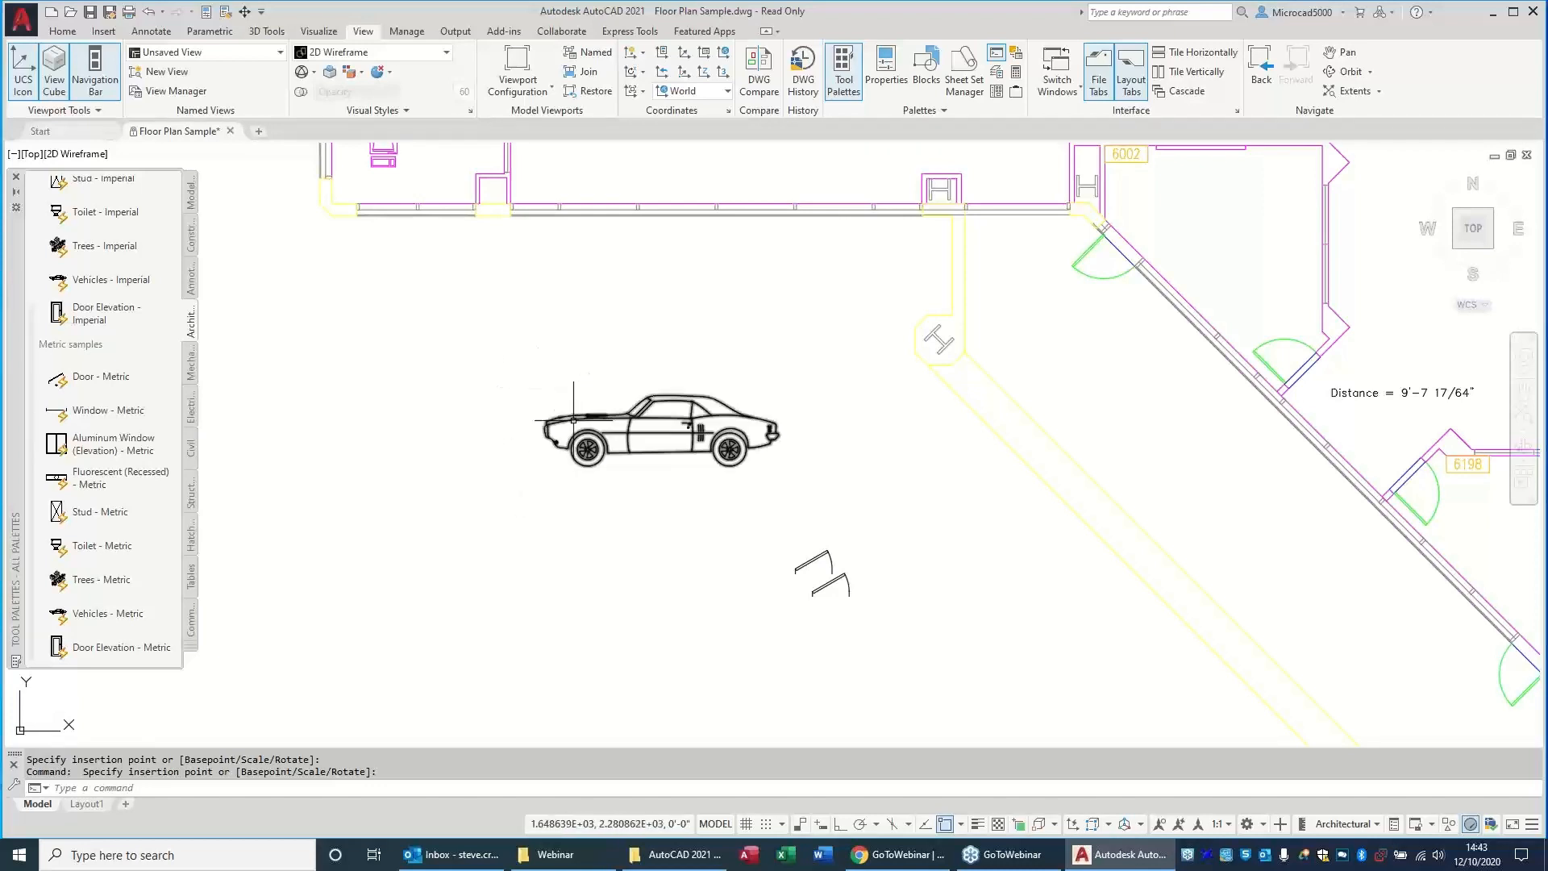
{"action": "left_click", "coordinate": [573, 418]}
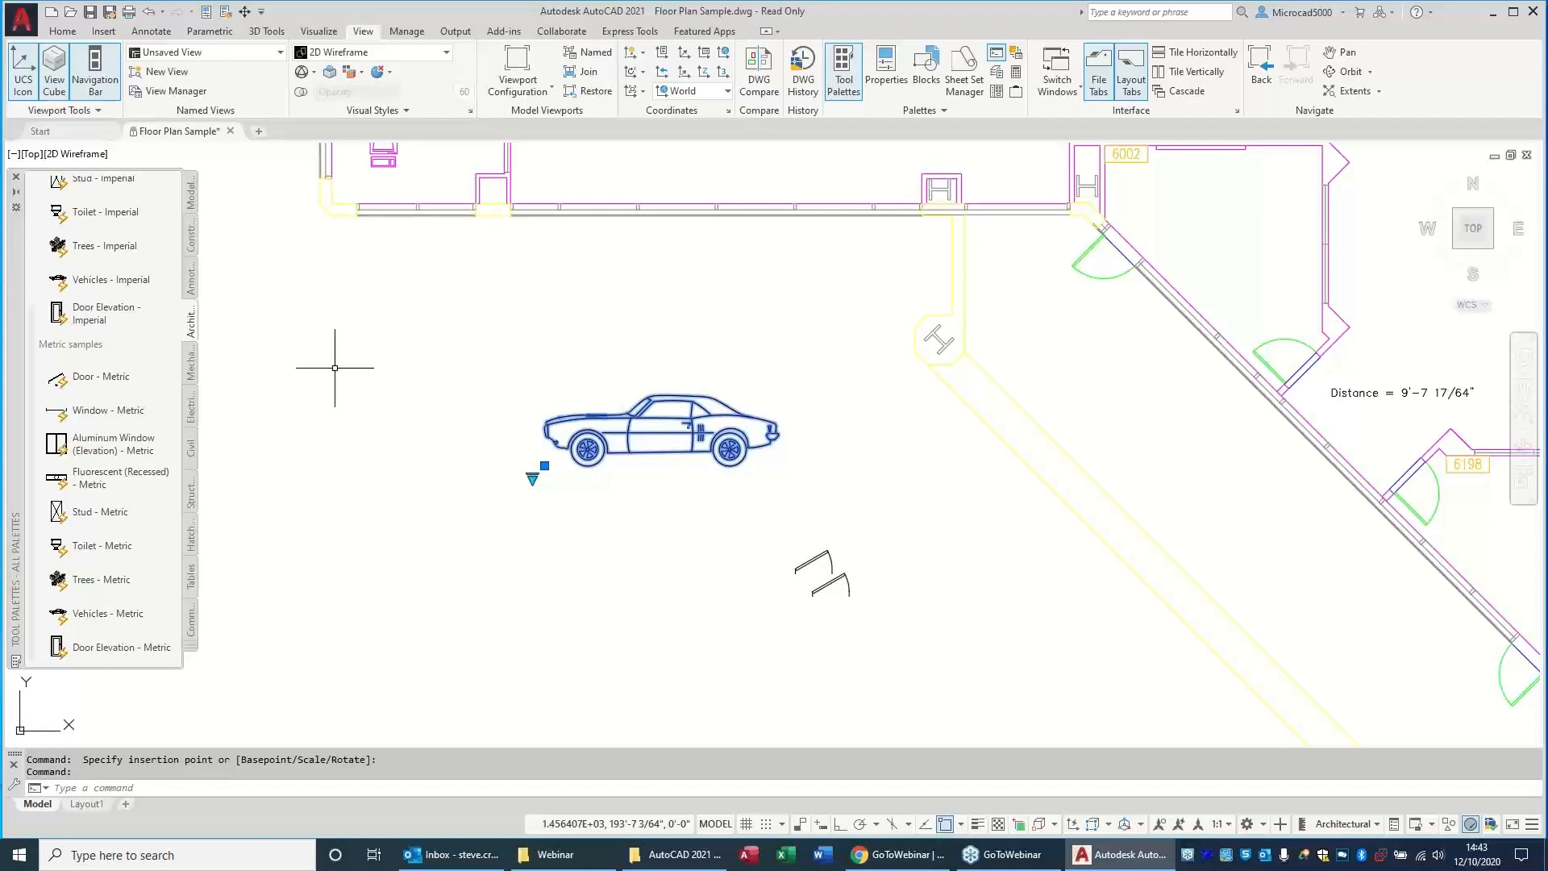
{"action": "left_click", "coordinate": [532, 478]}
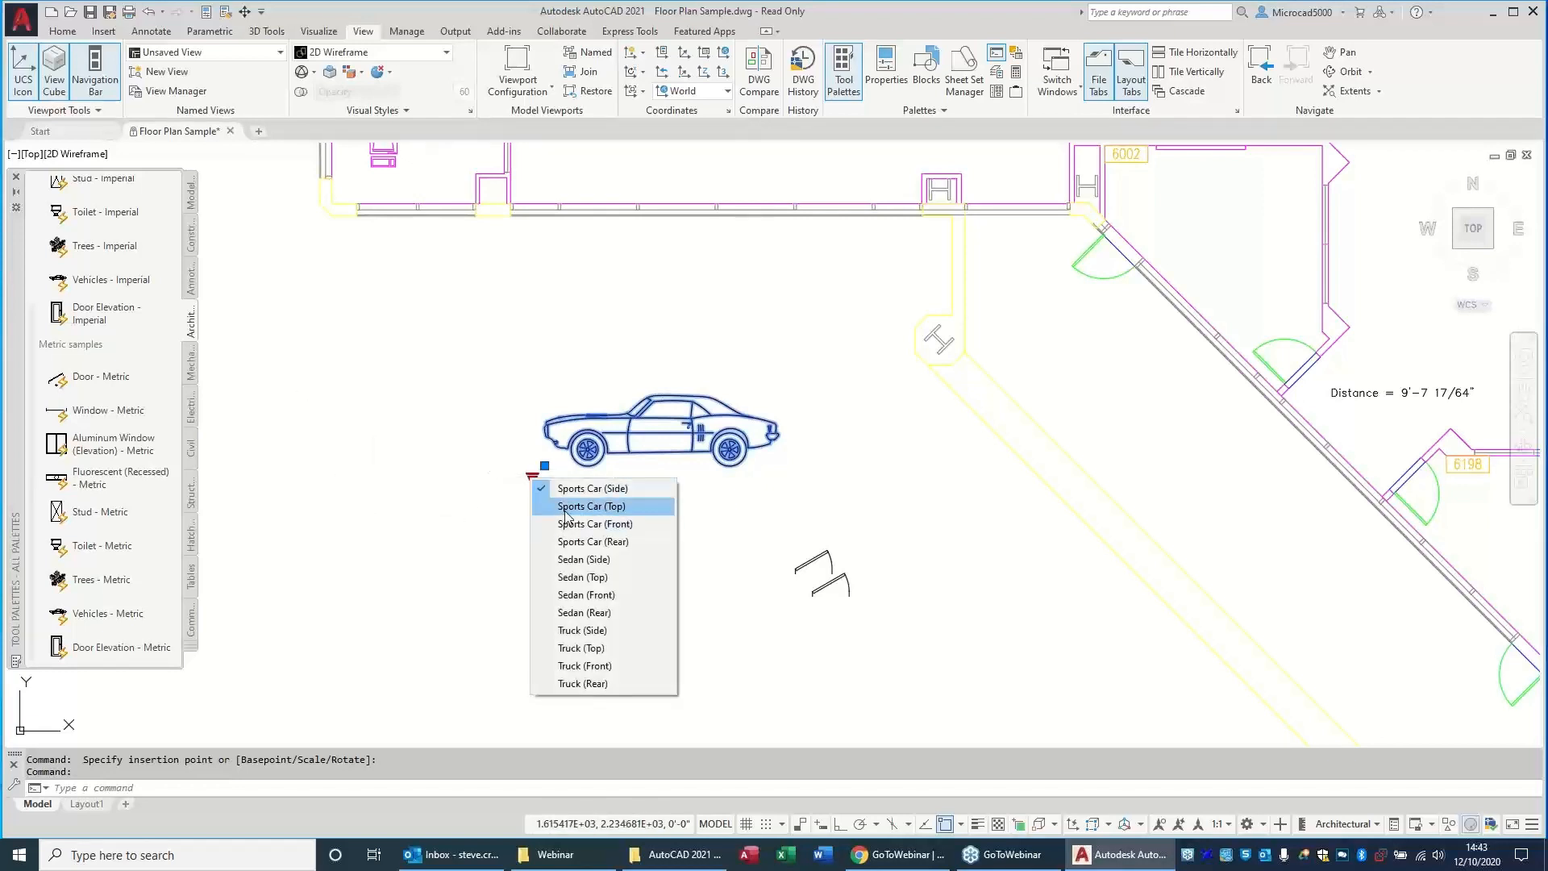
{"action": "left_click", "coordinate": [545, 502]}
{"action": "left_click", "coordinate": [532, 479]}
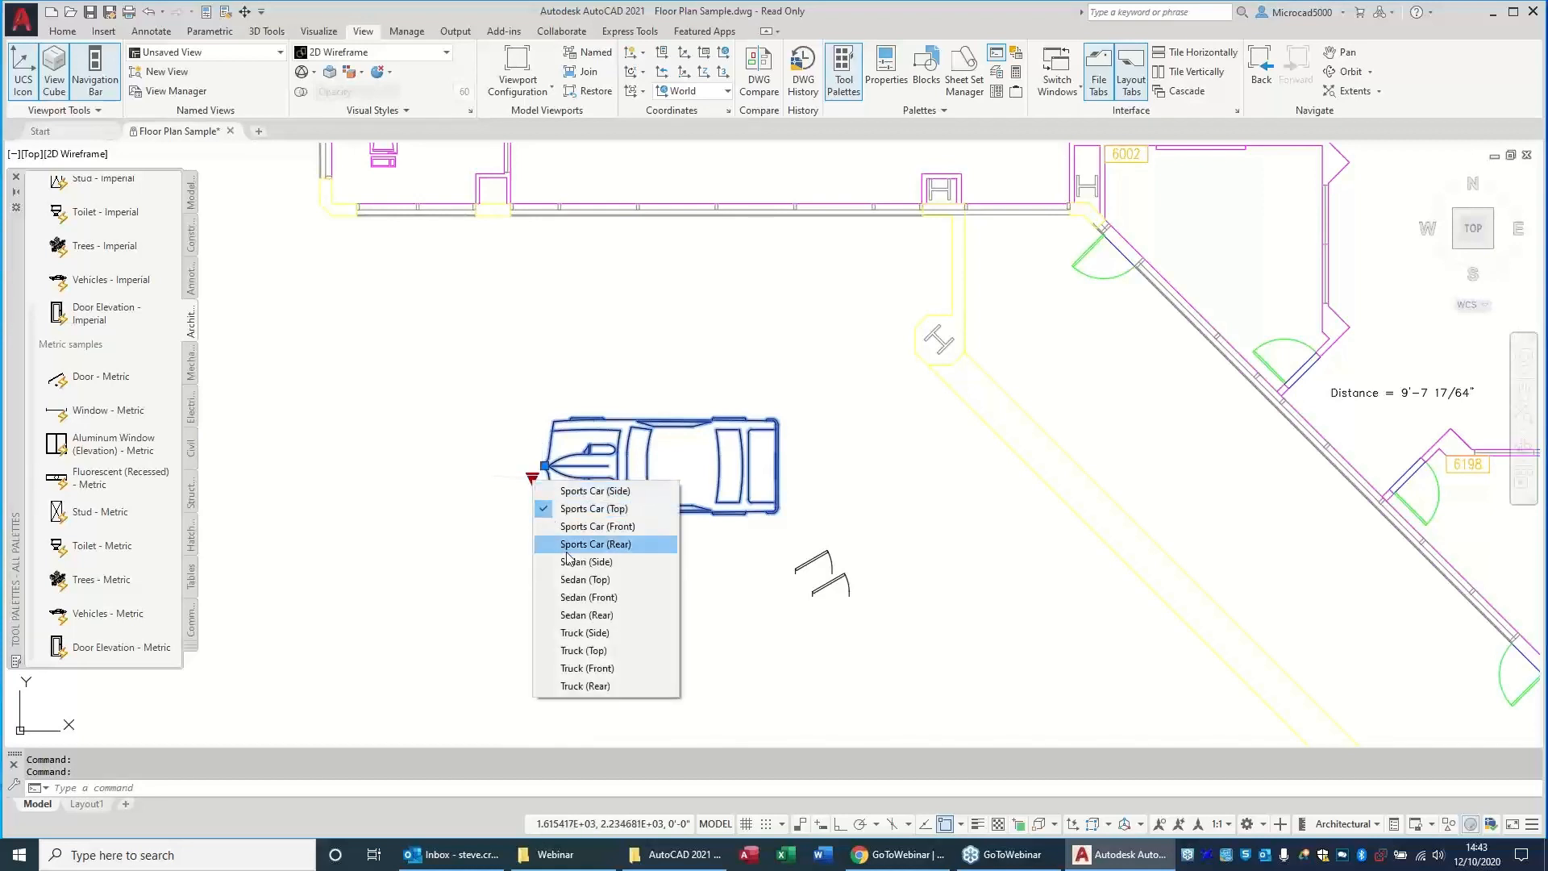
{"action": "left_click", "coordinate": [568, 544]}
{"action": "left_click", "coordinate": [534, 482]}
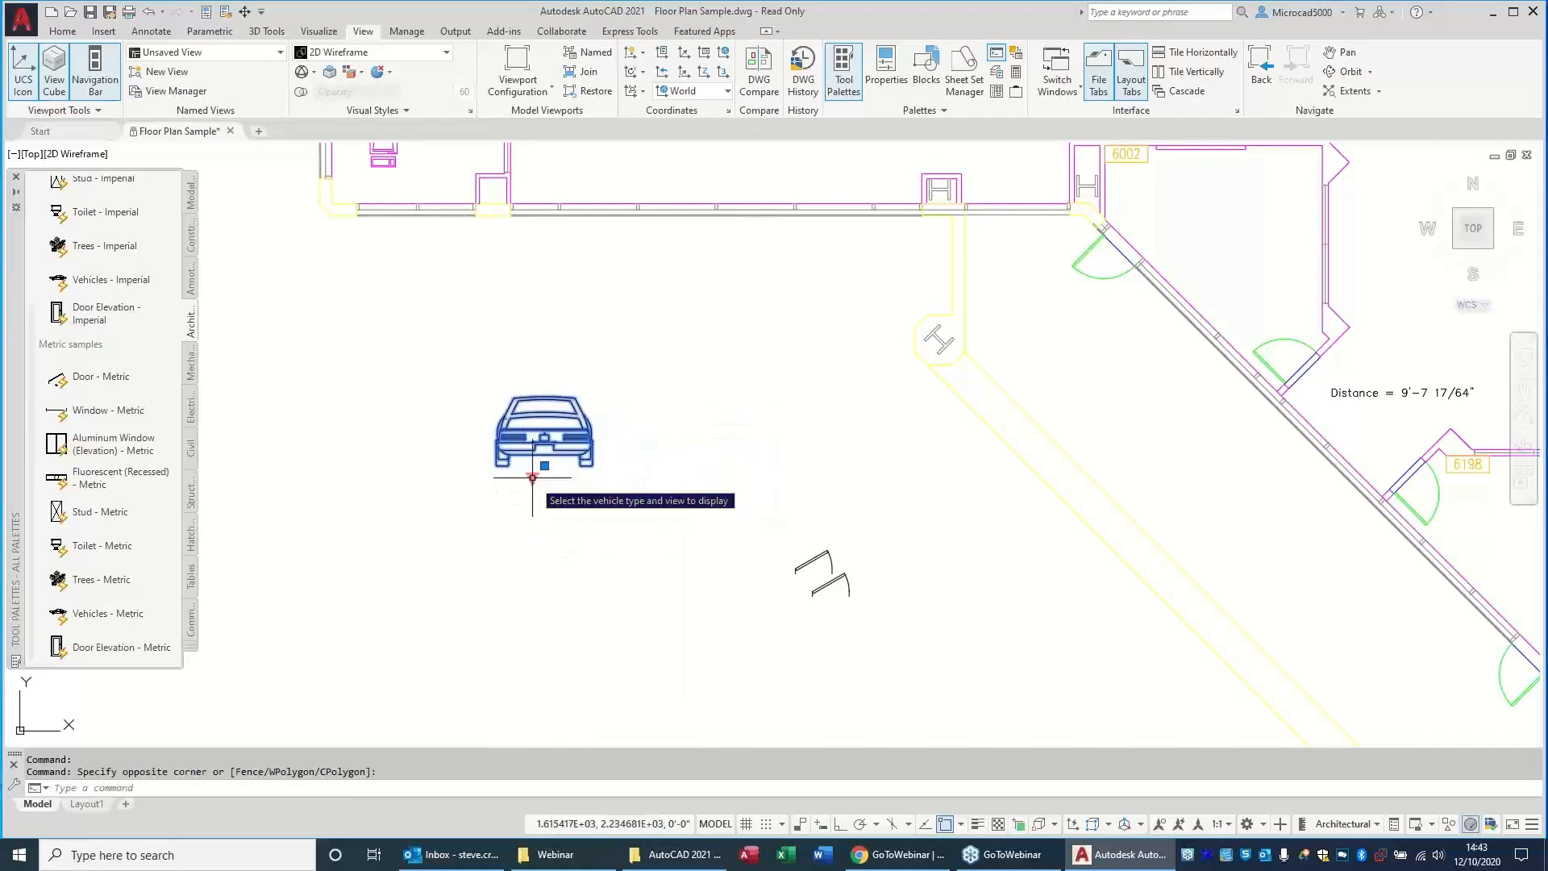
{"action": "left_click", "coordinate": [533, 479]}
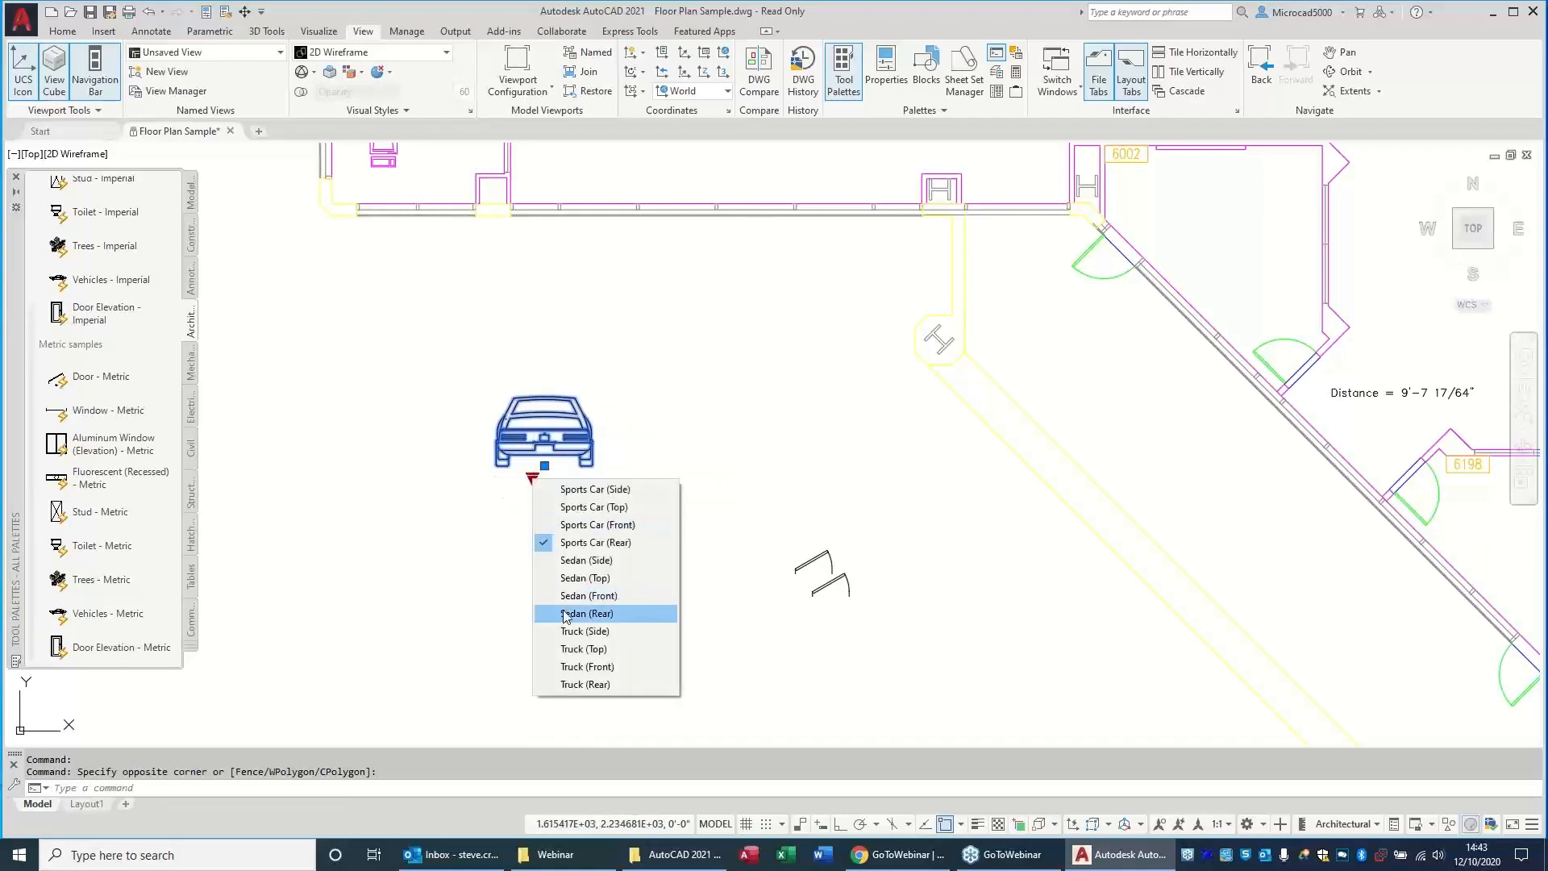
{"action": "left_click", "coordinate": [601, 613]}
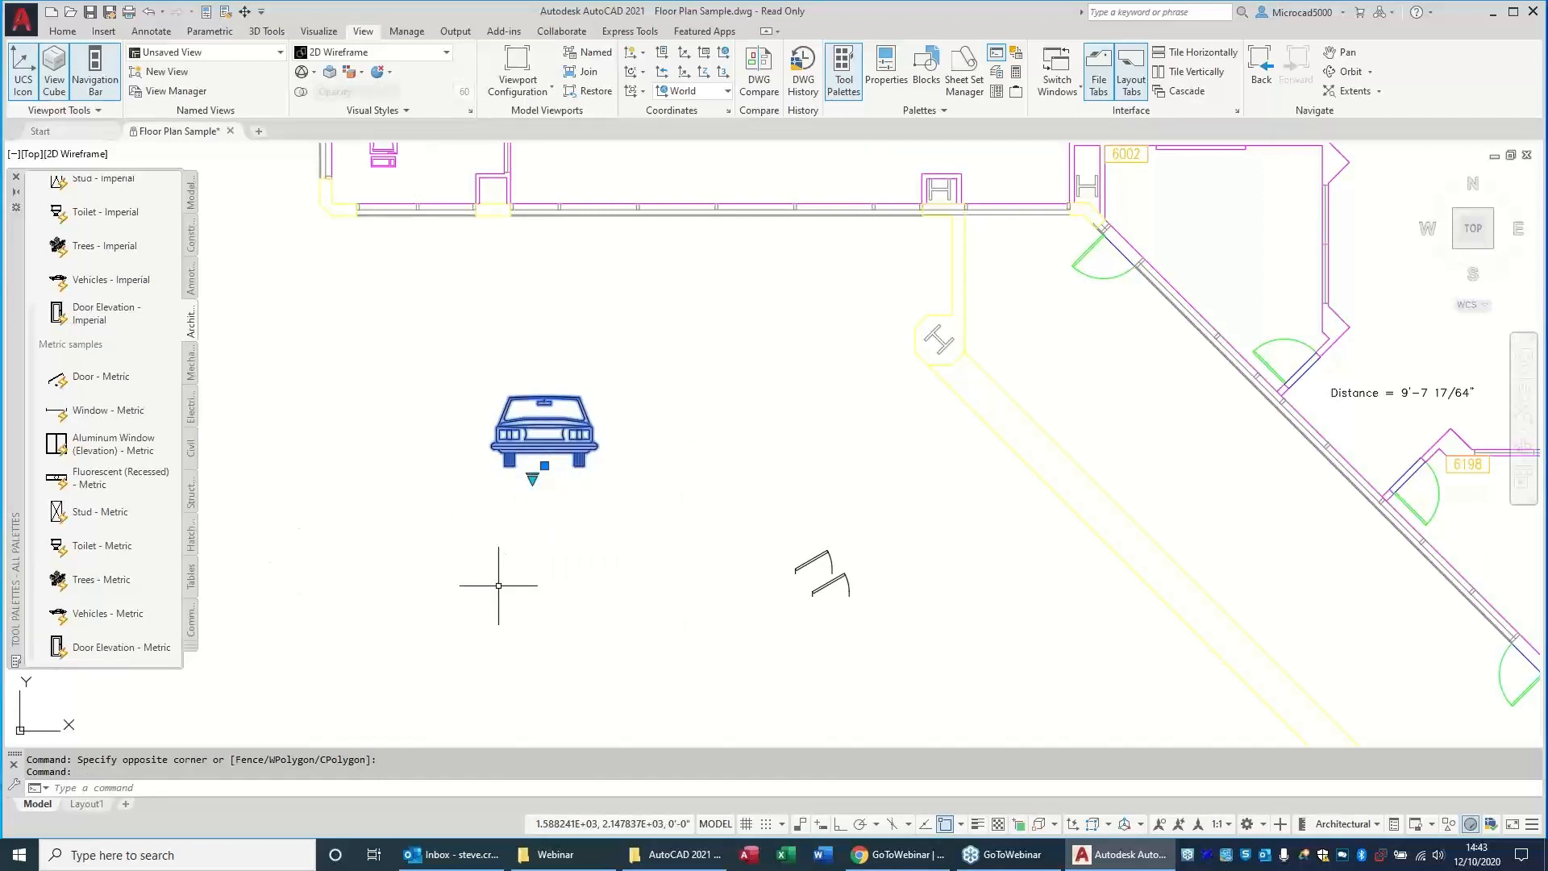
{"action": "scroll", "coordinate": [820, 589], "scroll_direction": "up", "scroll_amount": 10}
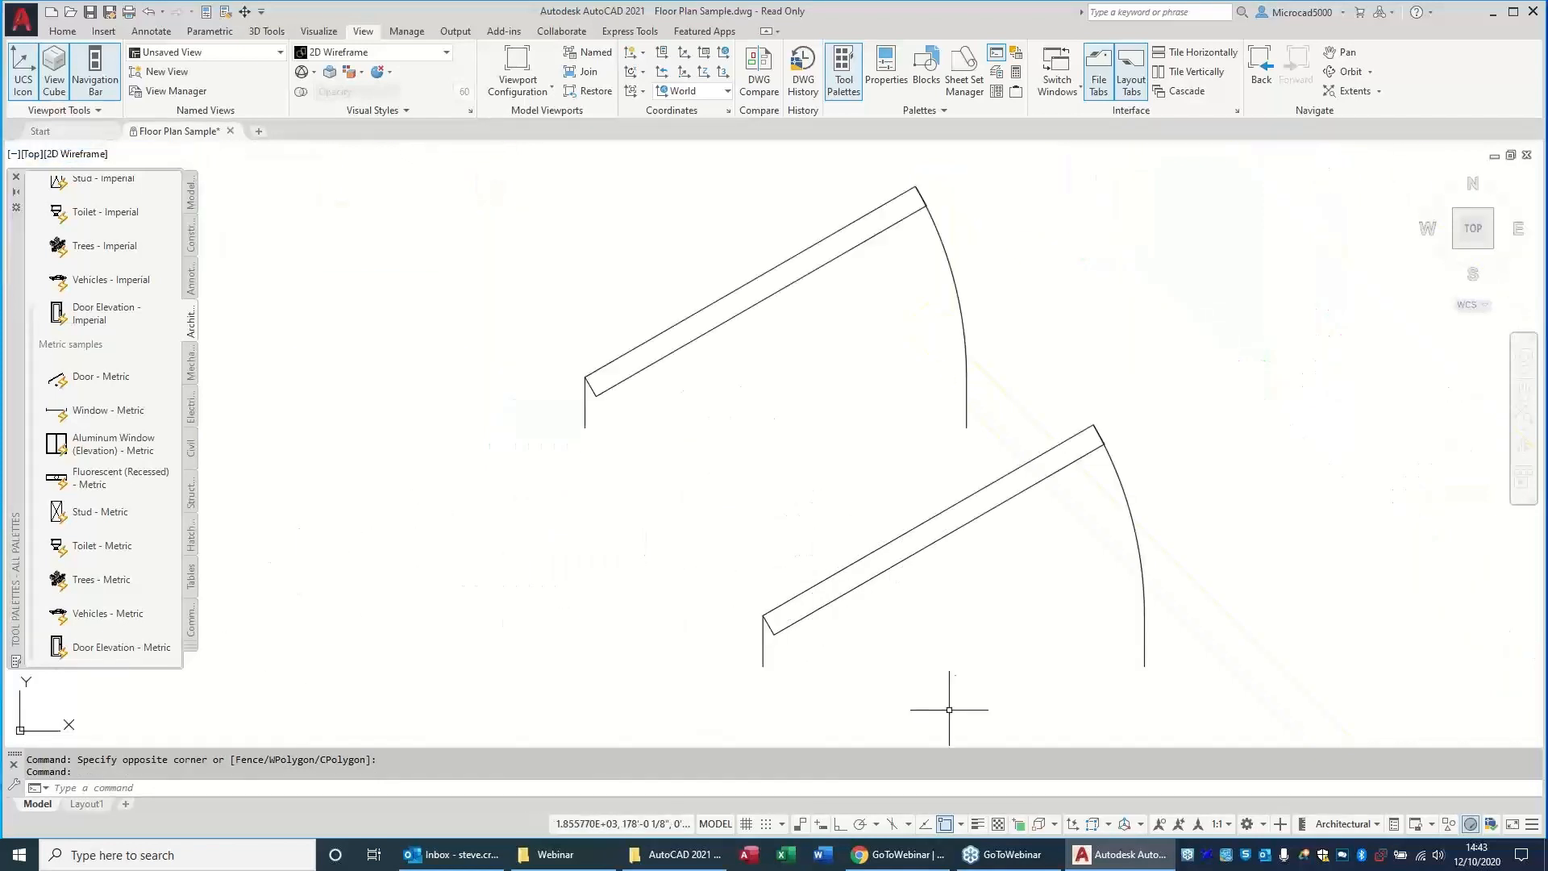
Delete the lower door and set the remaining door's opening angle to 90°.
{"action": "left_click", "coordinate": [844, 585]}
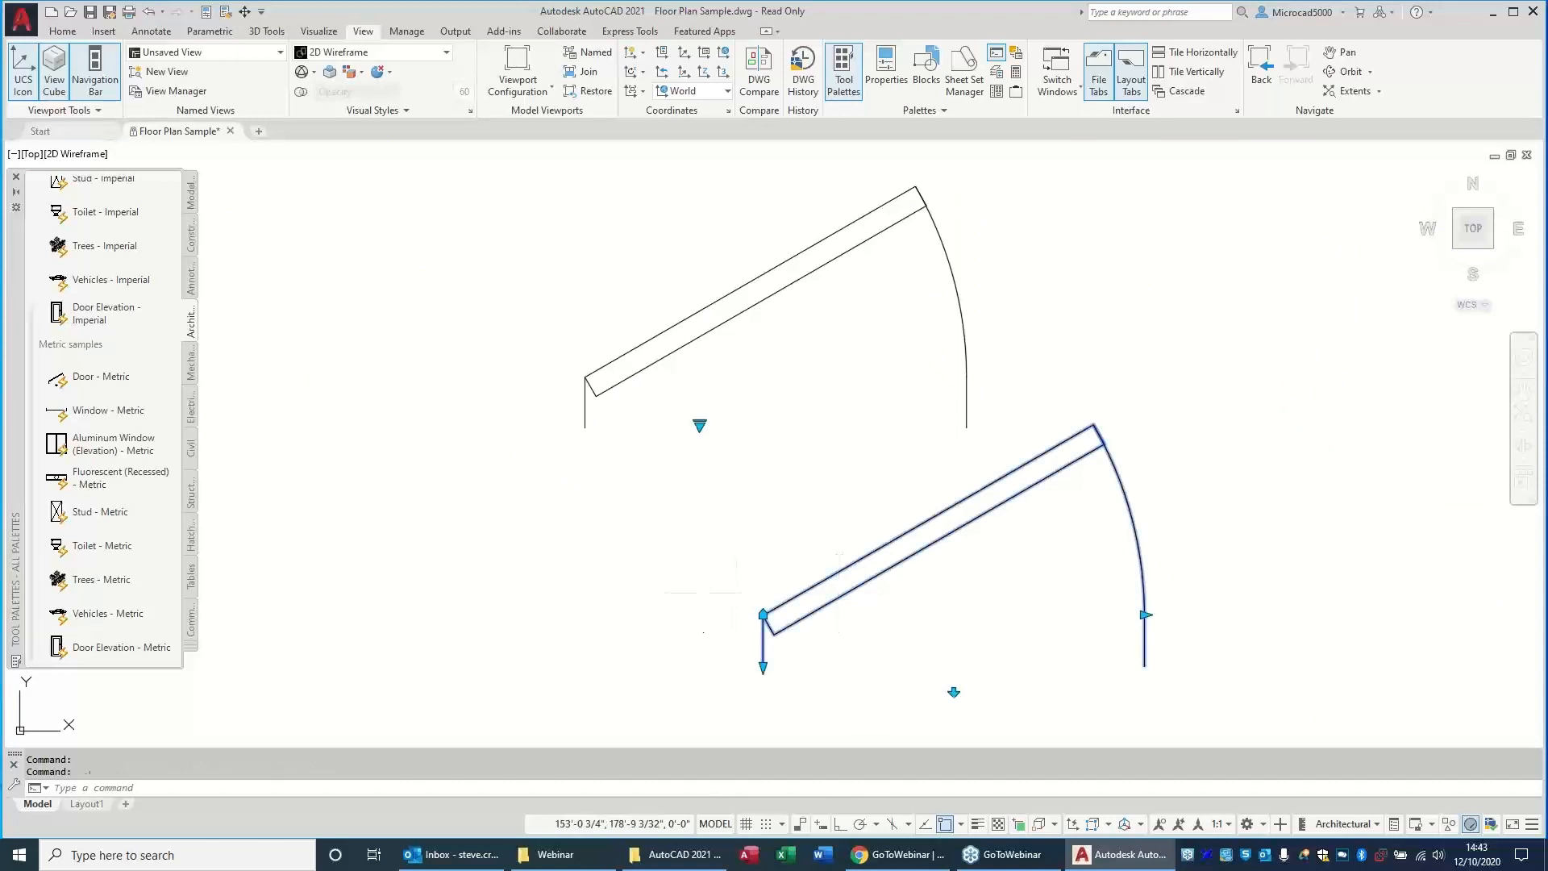
{"action": "key", "text": "Delete"}
{"action": "left_click", "coordinate": [603, 385]}
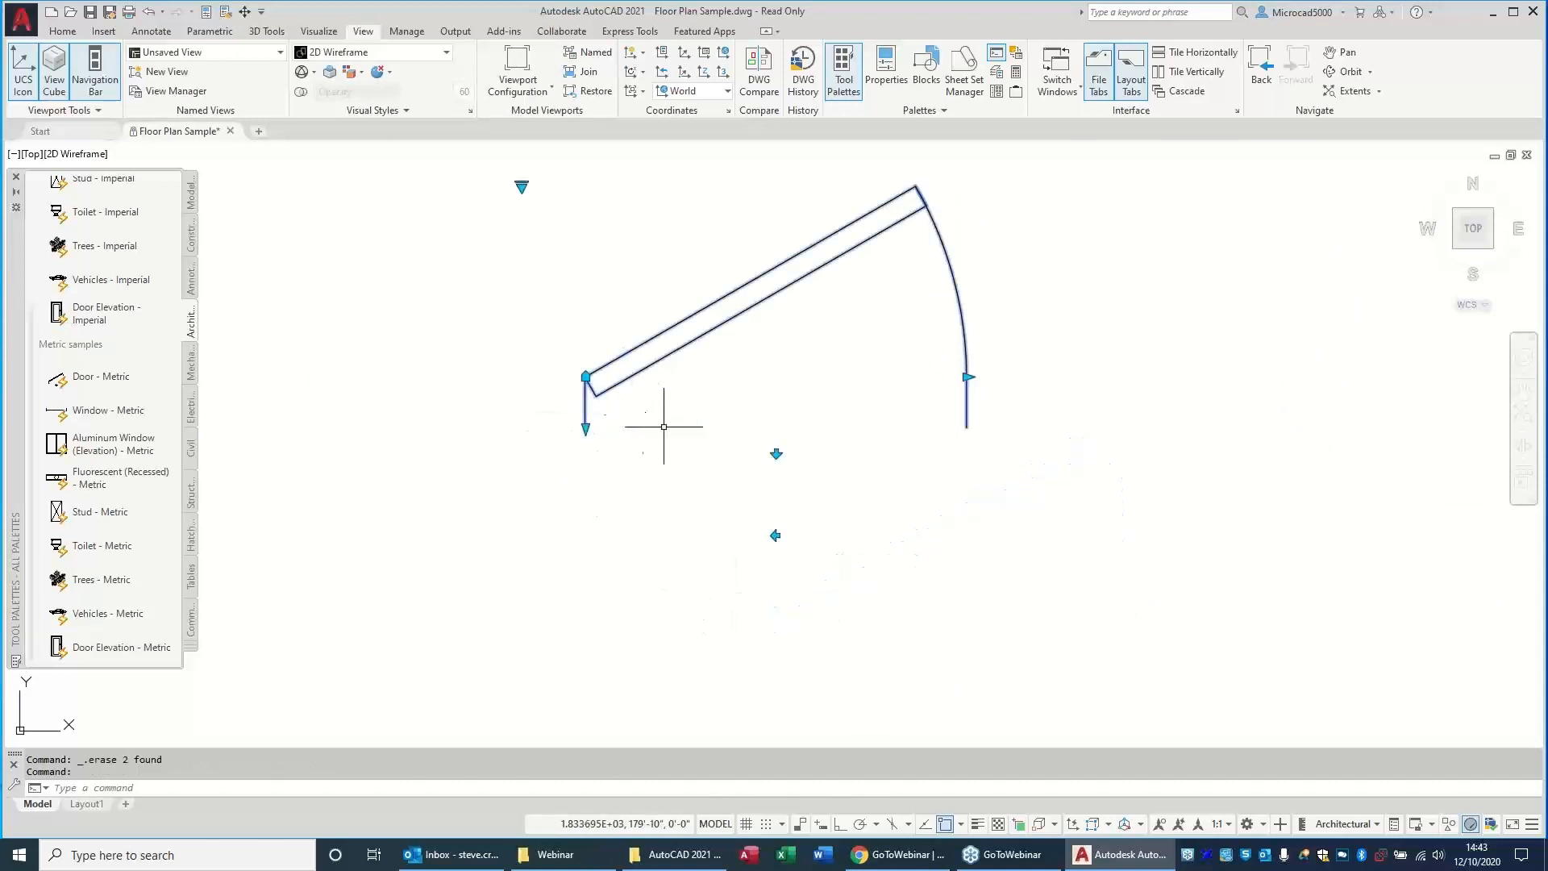
{"action": "middle_click_drag", "start_coordinate": [517, 323], "coordinate": [516, 434]}
{"action": "left_click", "coordinate": [522, 339]}
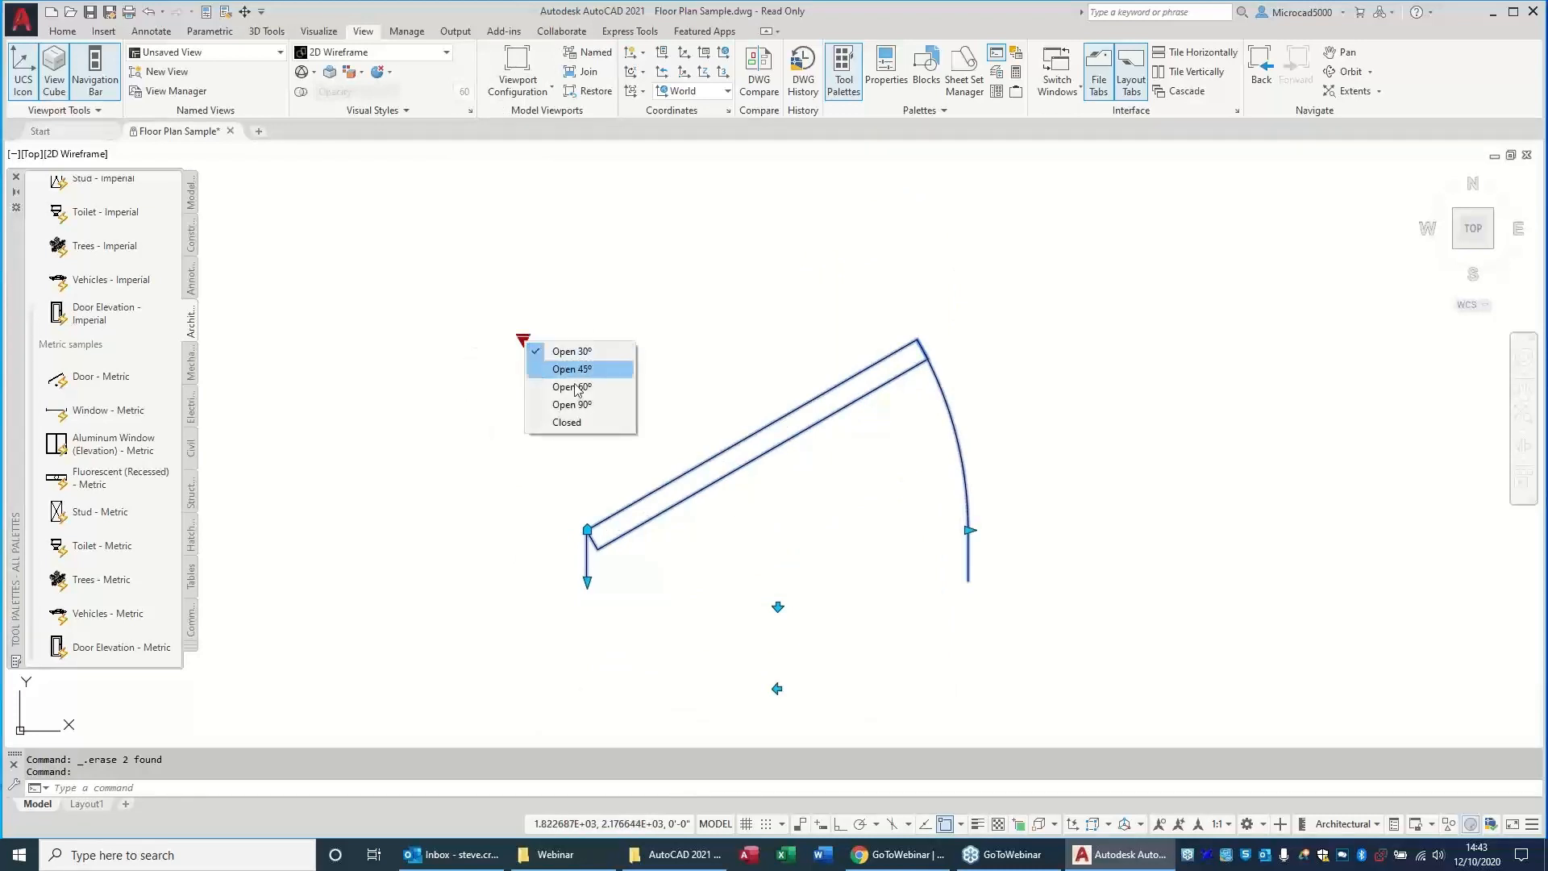
{"action": "left_click", "coordinate": [574, 403]}
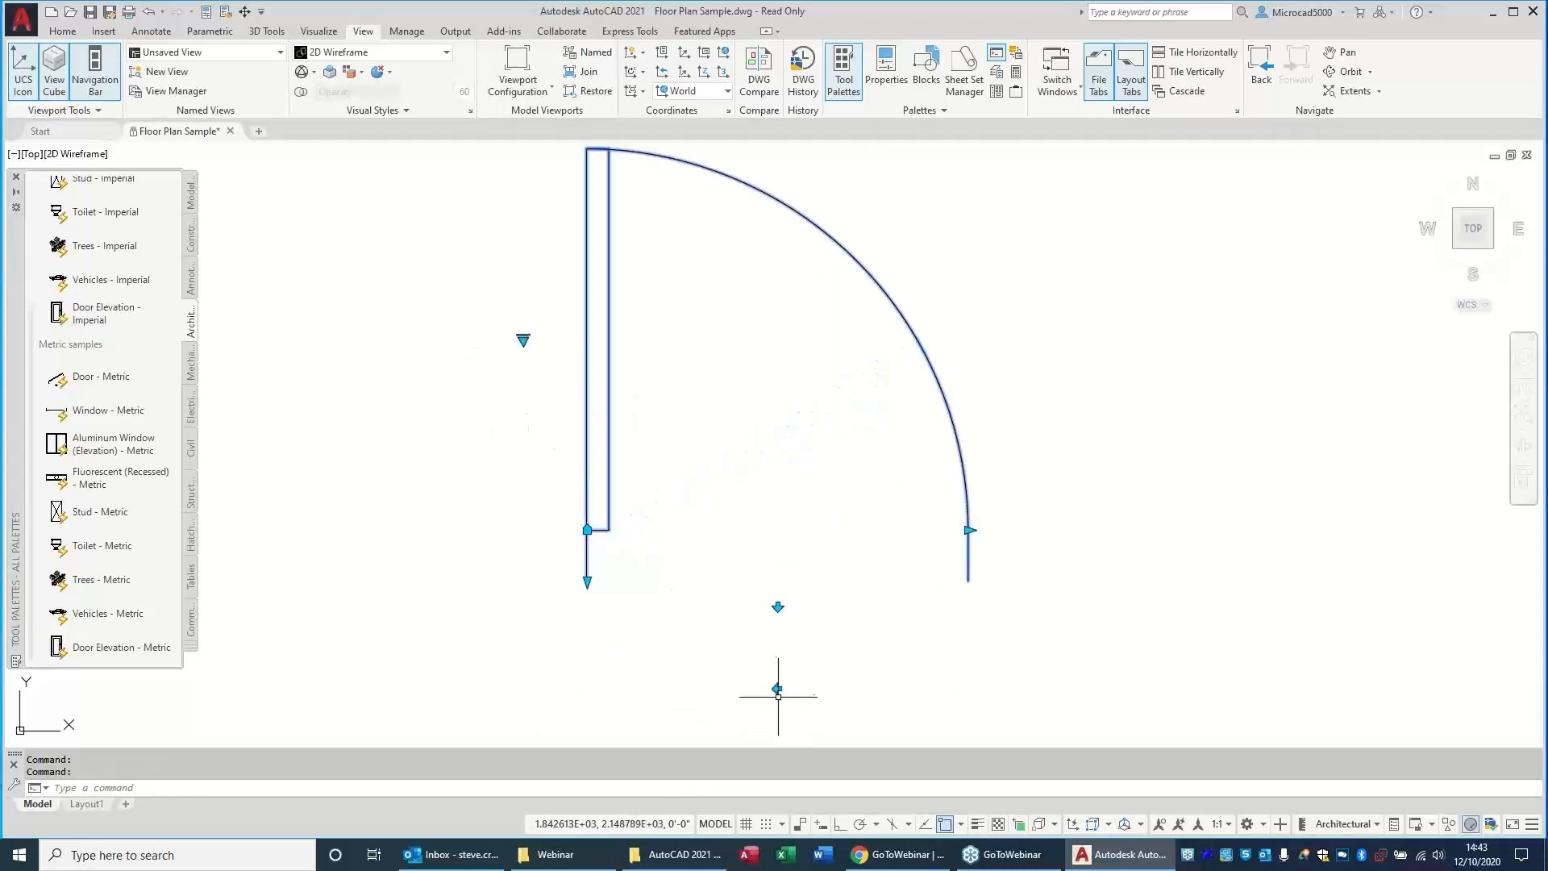
Flip the door to hinge on the opposite side and swing downward.
{"action": "left_click", "coordinate": [778, 688]}
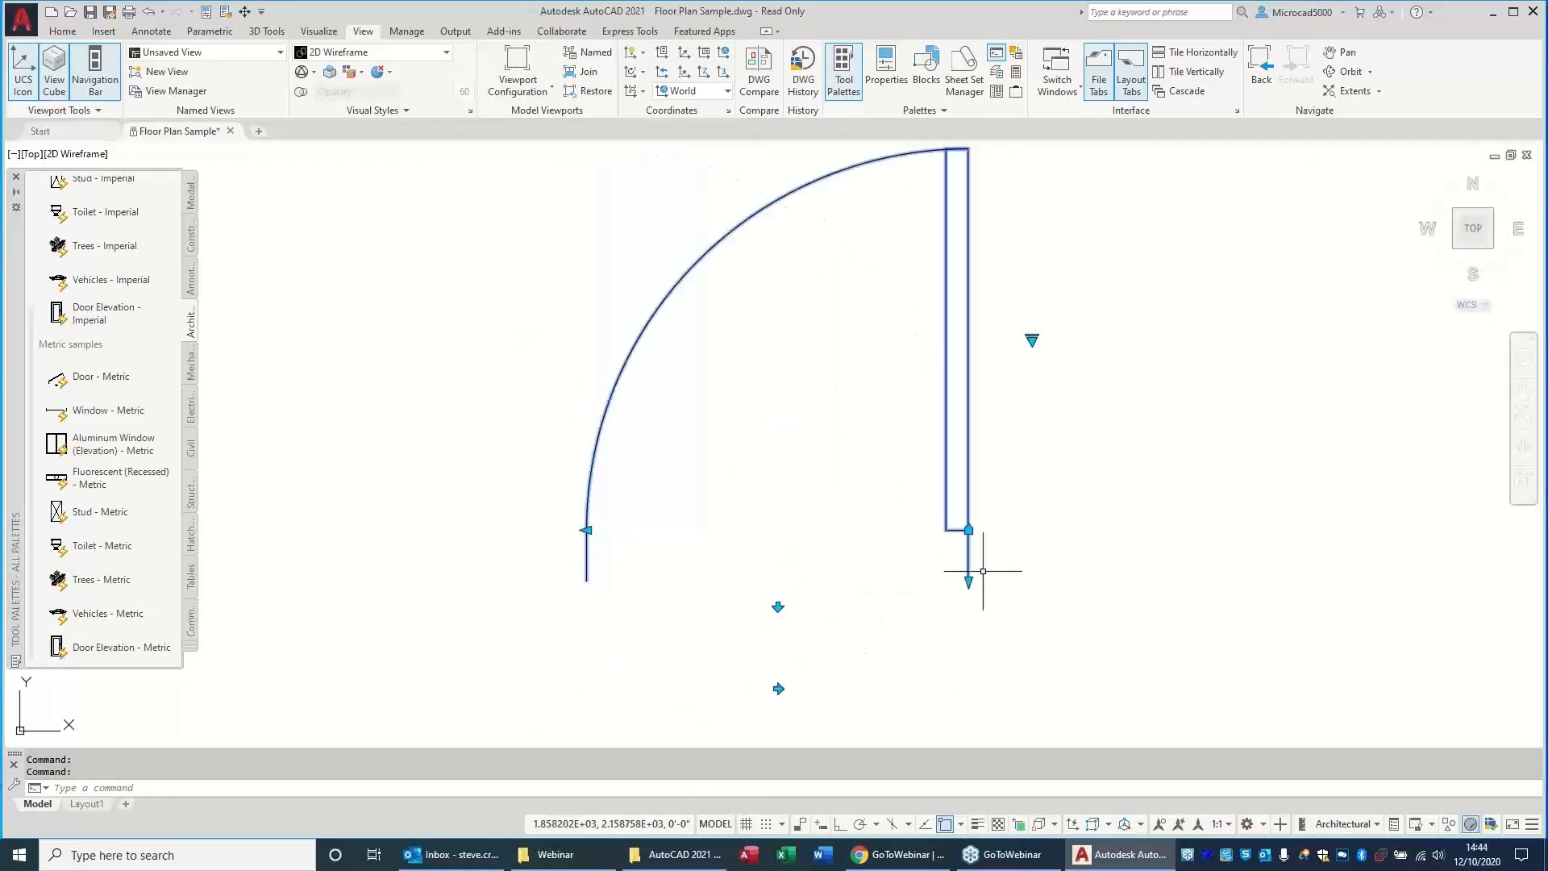
{"action": "left_click", "coordinate": [778, 607]}
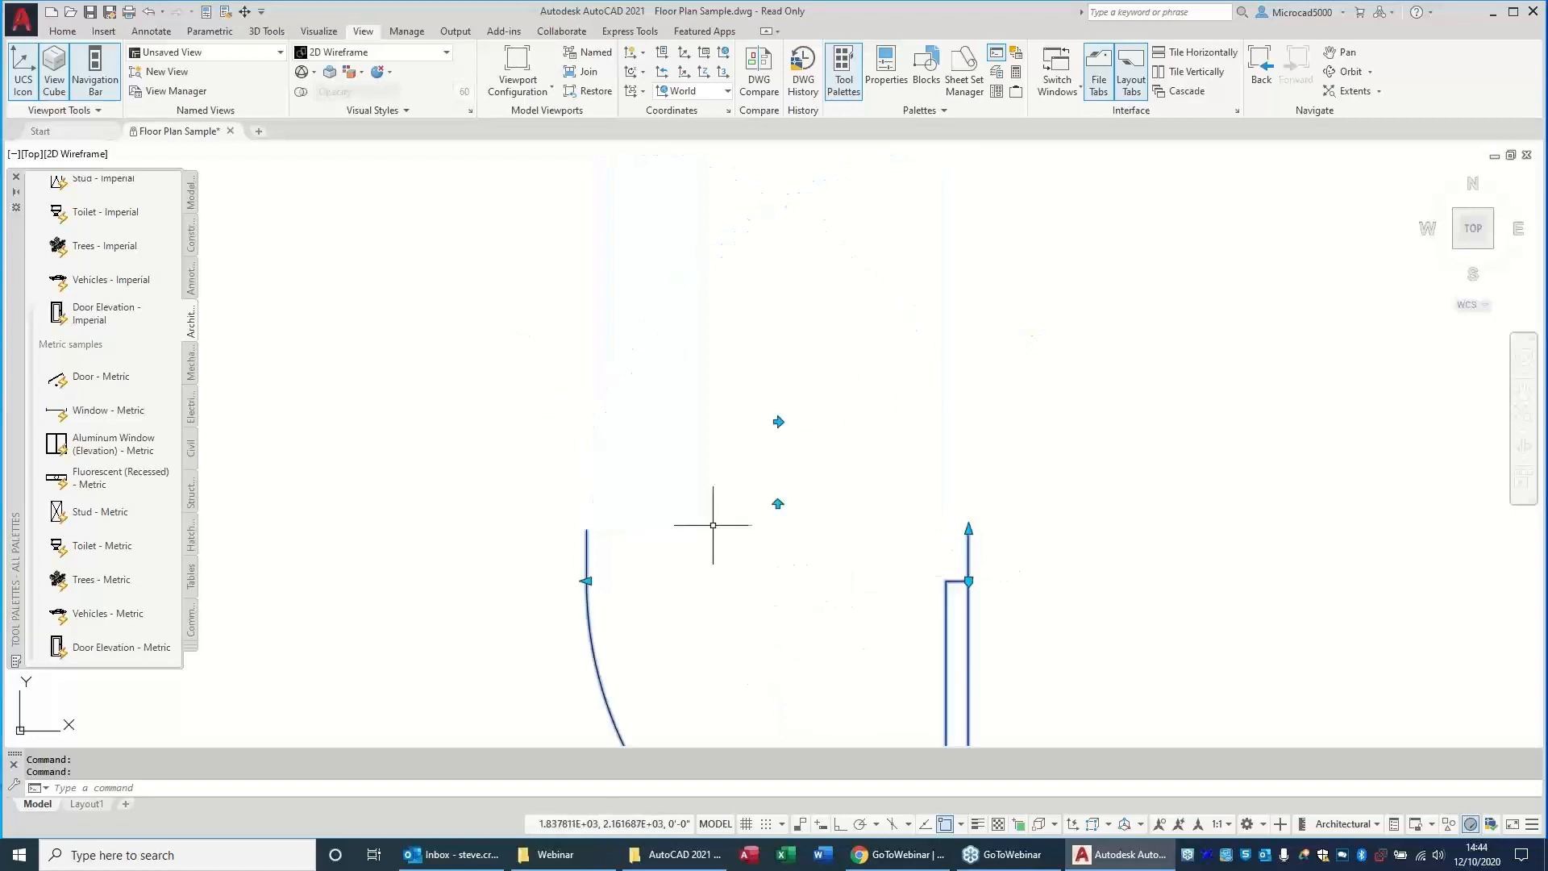
{"action": "scroll", "coordinate": [714, 500], "scroll_direction": "down", "scroll_amount": 4}
{"action": "middle_click_drag", "start_coordinate": [710, 489], "coordinate": [700, 410]}
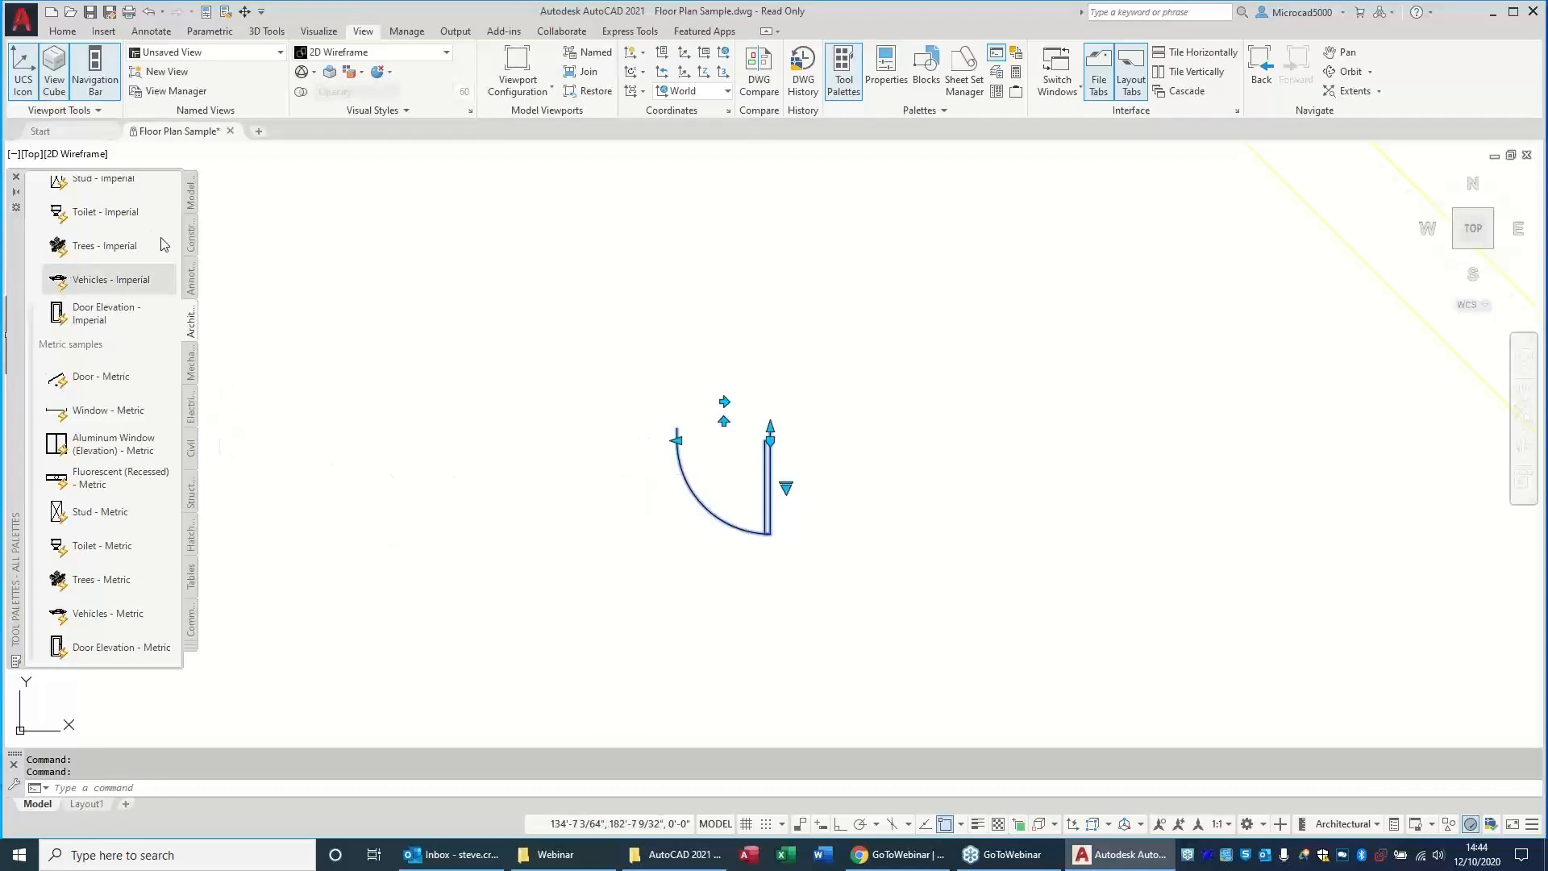
{"action": "left_click", "coordinate": [189, 245]}
Browse the Annotation and Architectural palettes, ending on the Mechanical sample tools.
{"action": "left_click", "coordinate": [191, 289]}
{"action": "left_click", "coordinate": [188, 321]}
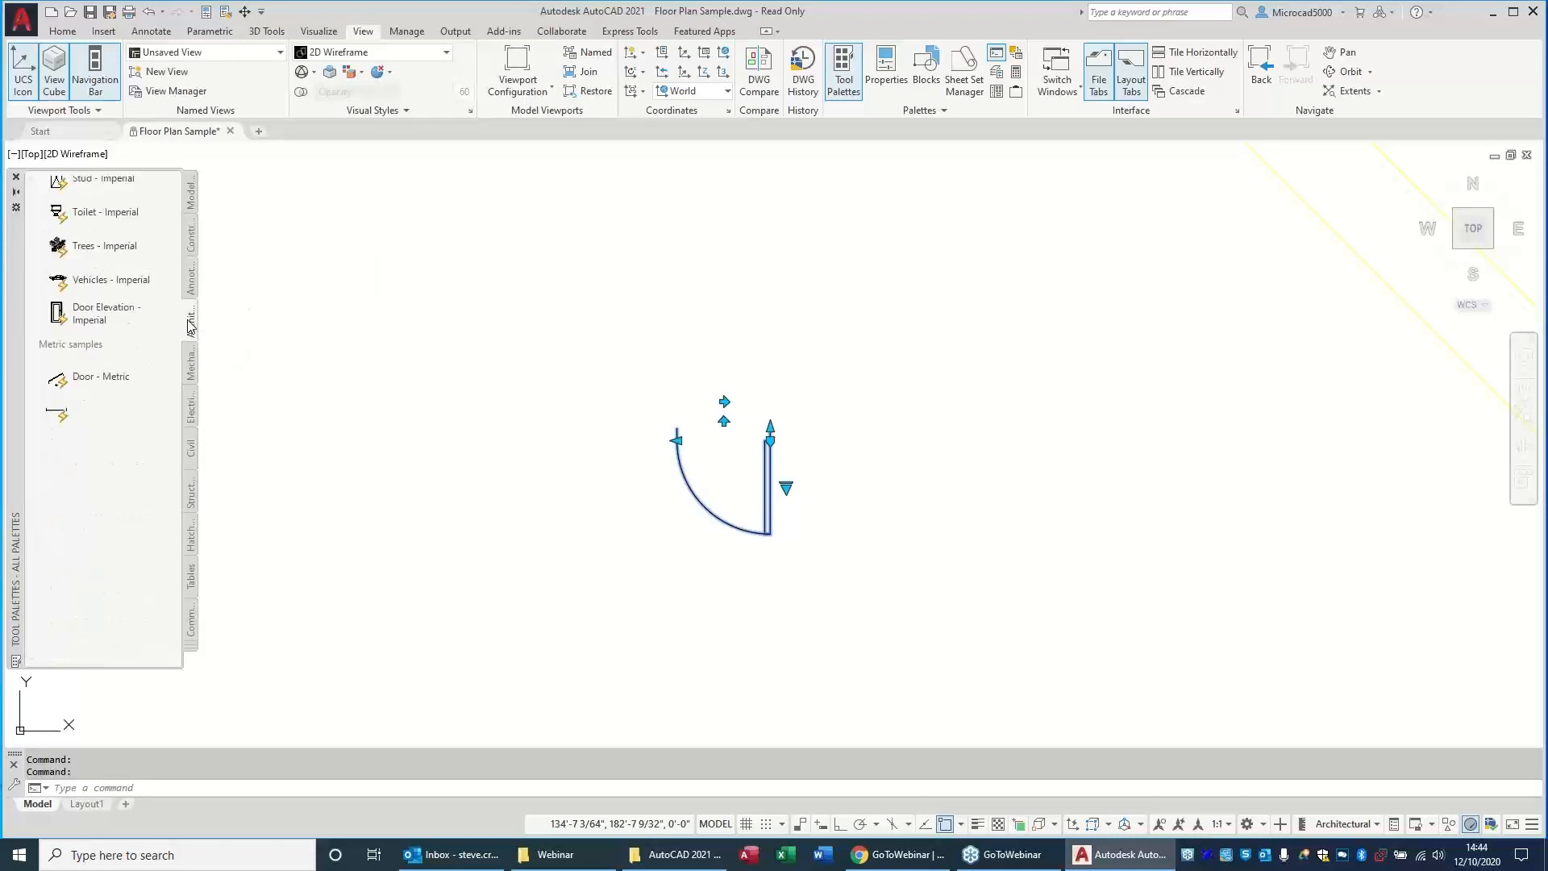
{"action": "left_click", "coordinate": [191, 364]}
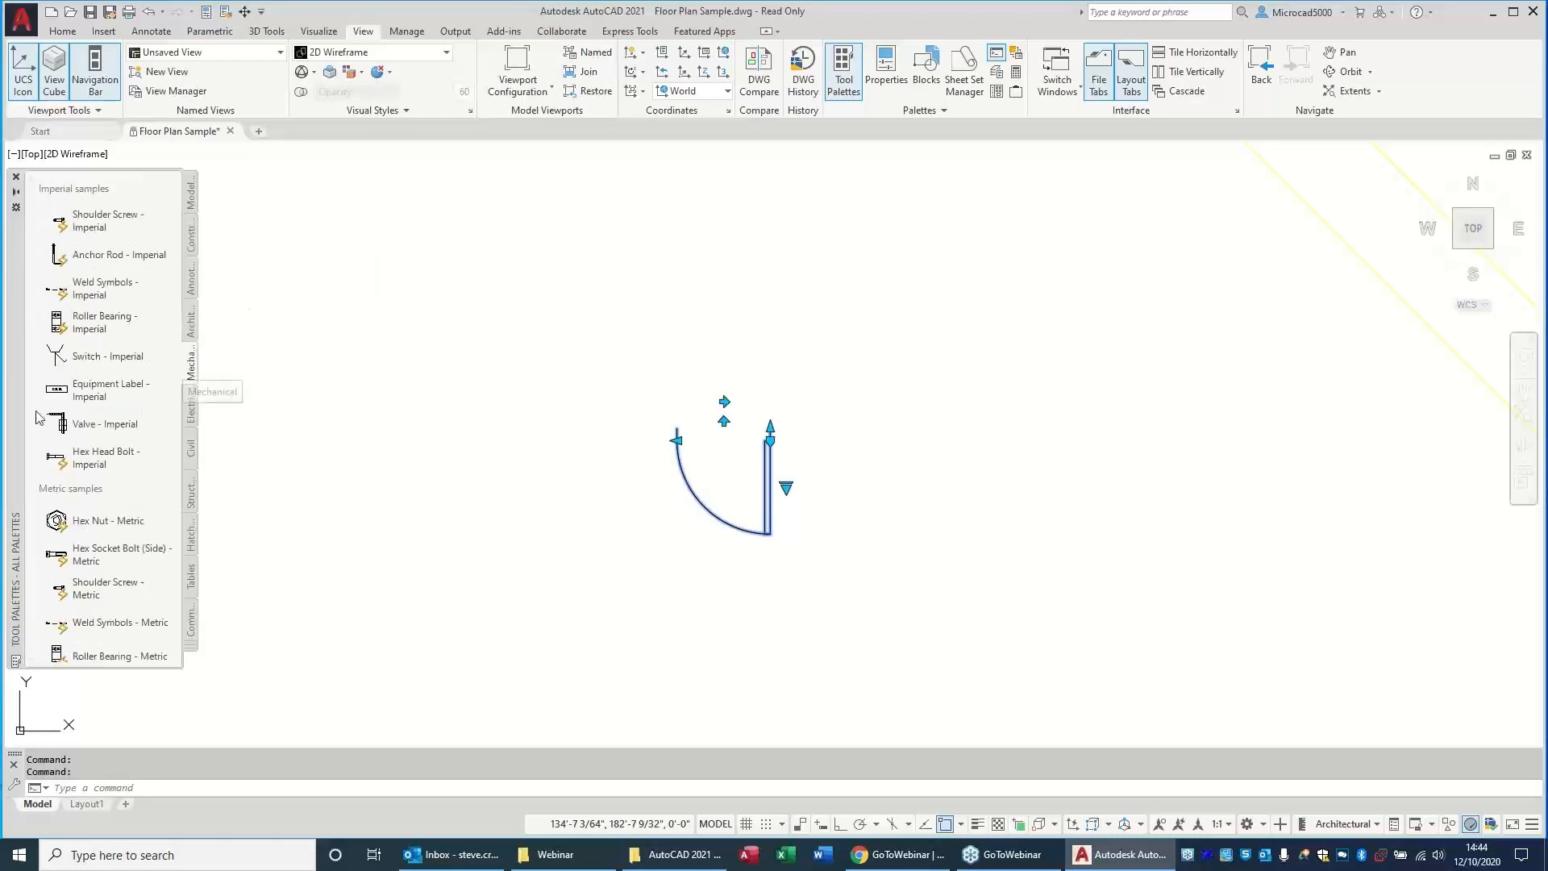
Open the Customize Palettes window, move it up and enlarge it, then close it.
{"action": "right_click", "coordinate": [19, 313]}
{"action": "left_click", "coordinate": [84, 522]}
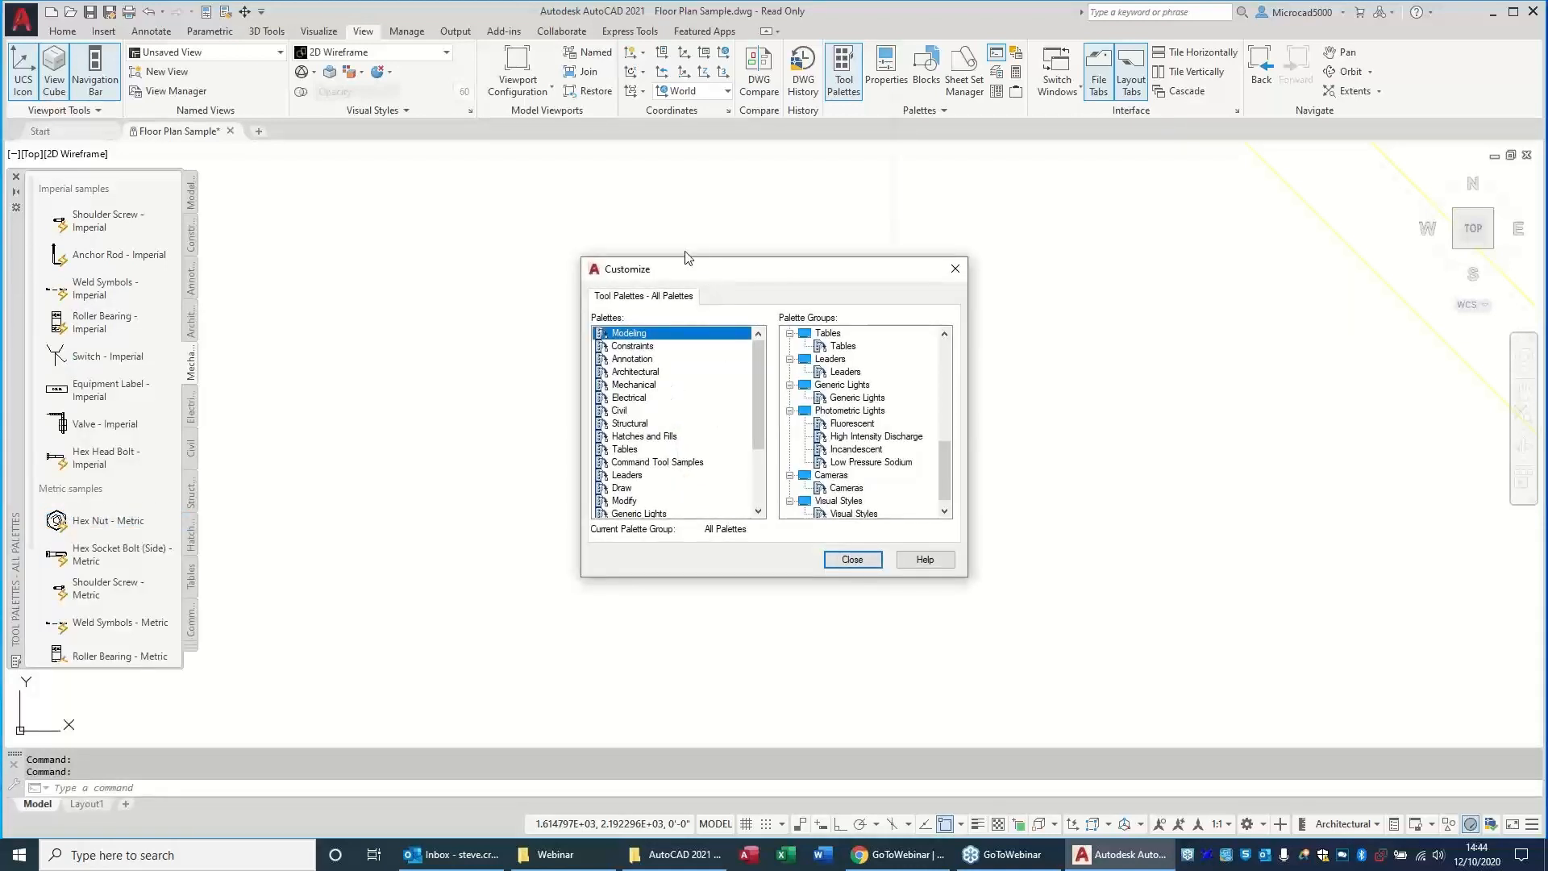
{"action": "left_click_drag", "start_coordinate": [686, 269], "coordinate": [572, 12]}
{"action": "left_click_drag", "start_coordinate": [681, 320], "coordinate": [681, 708]}
{"action": "left_click_drag", "start_coordinate": [538, 309], "coordinate": [524, 369]}
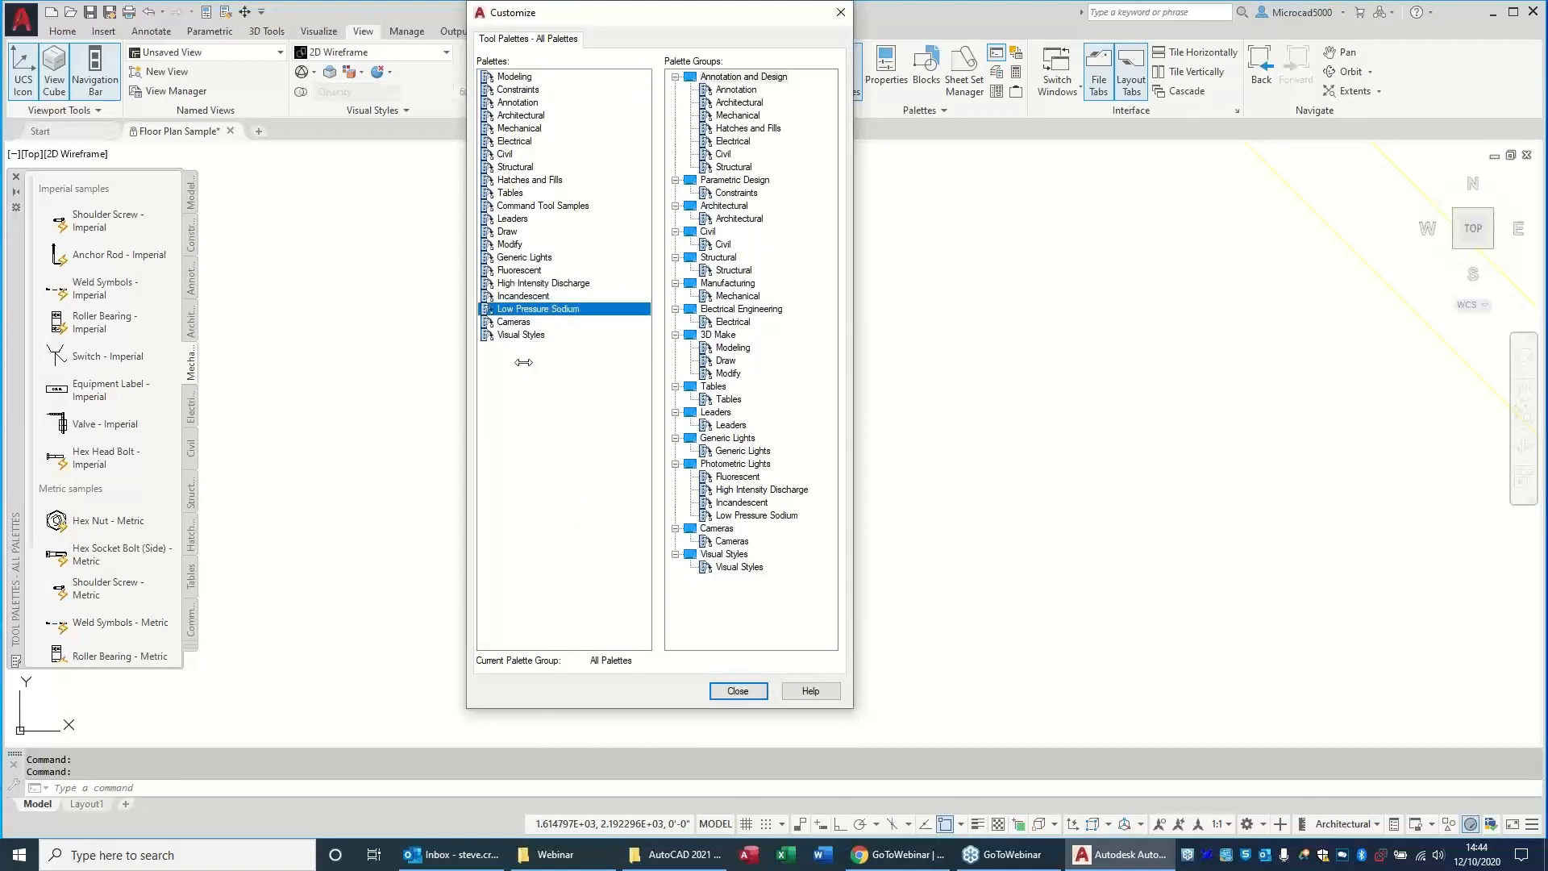
{"action": "key", "text": "Escape"}
{"action": "key", "text": "Escape"}
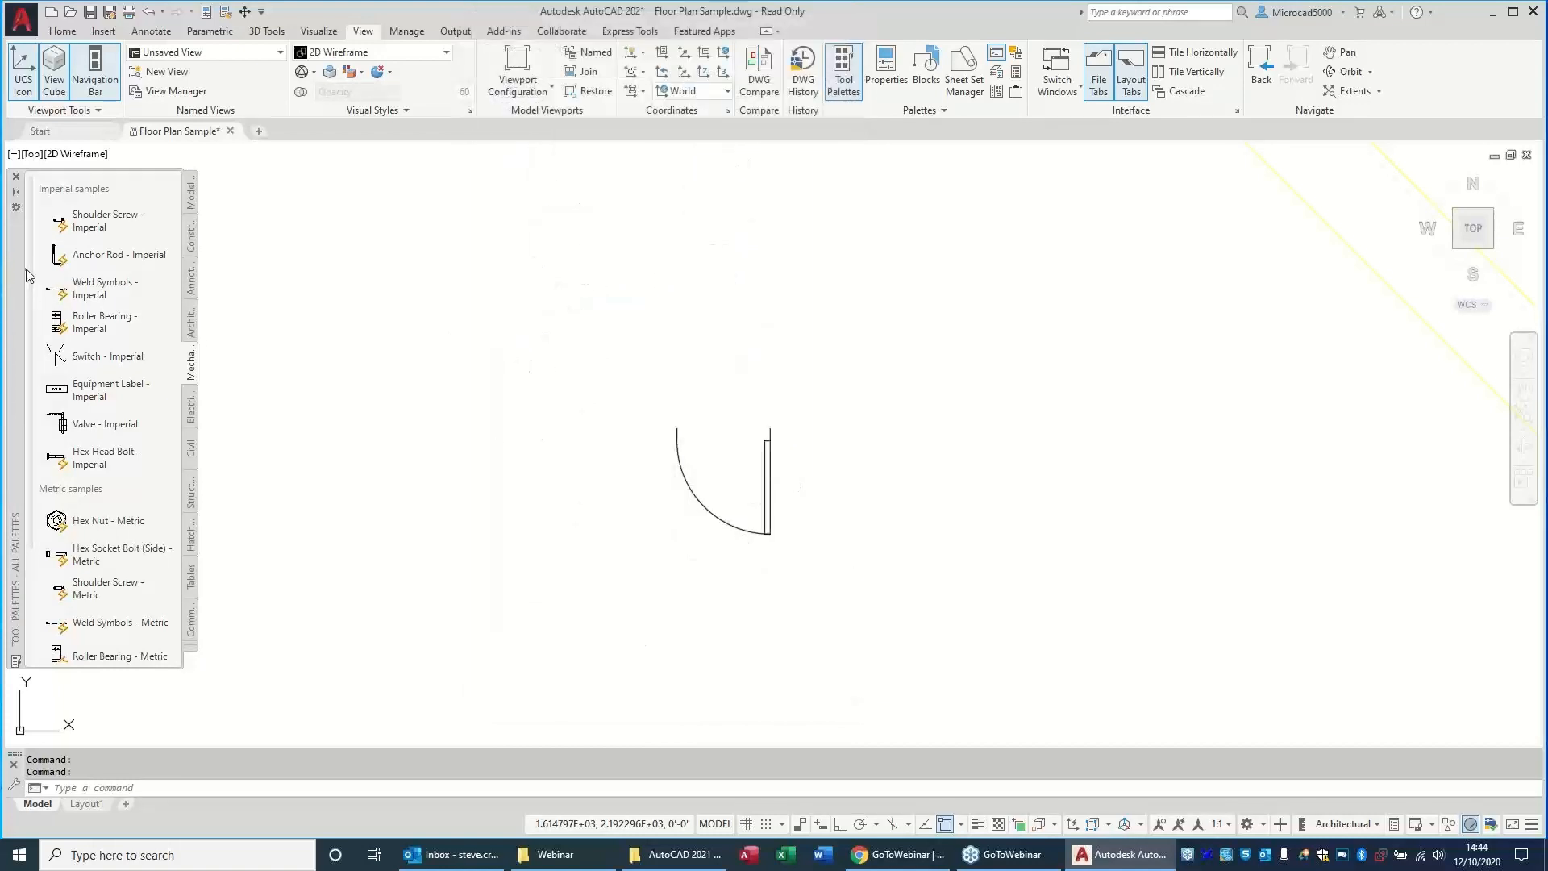
{"action": "right_click", "coordinate": [16, 261]}
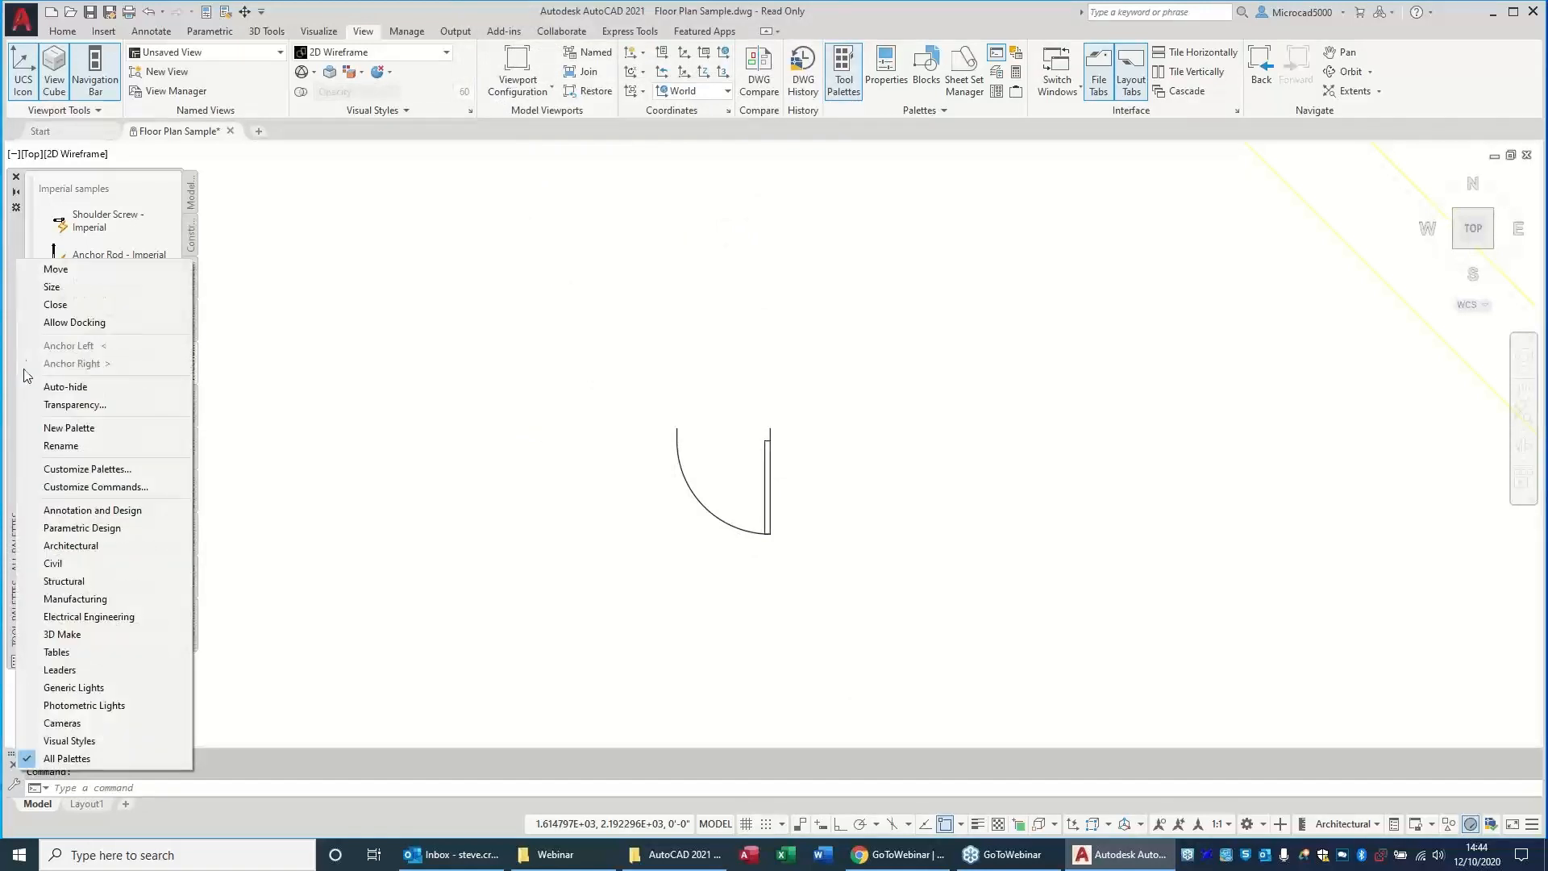
In Customize Palettes, collapse the Annotation and Design, 3D Make and Photometric Lights groups.
{"action": "left_click", "coordinate": [87, 472]}
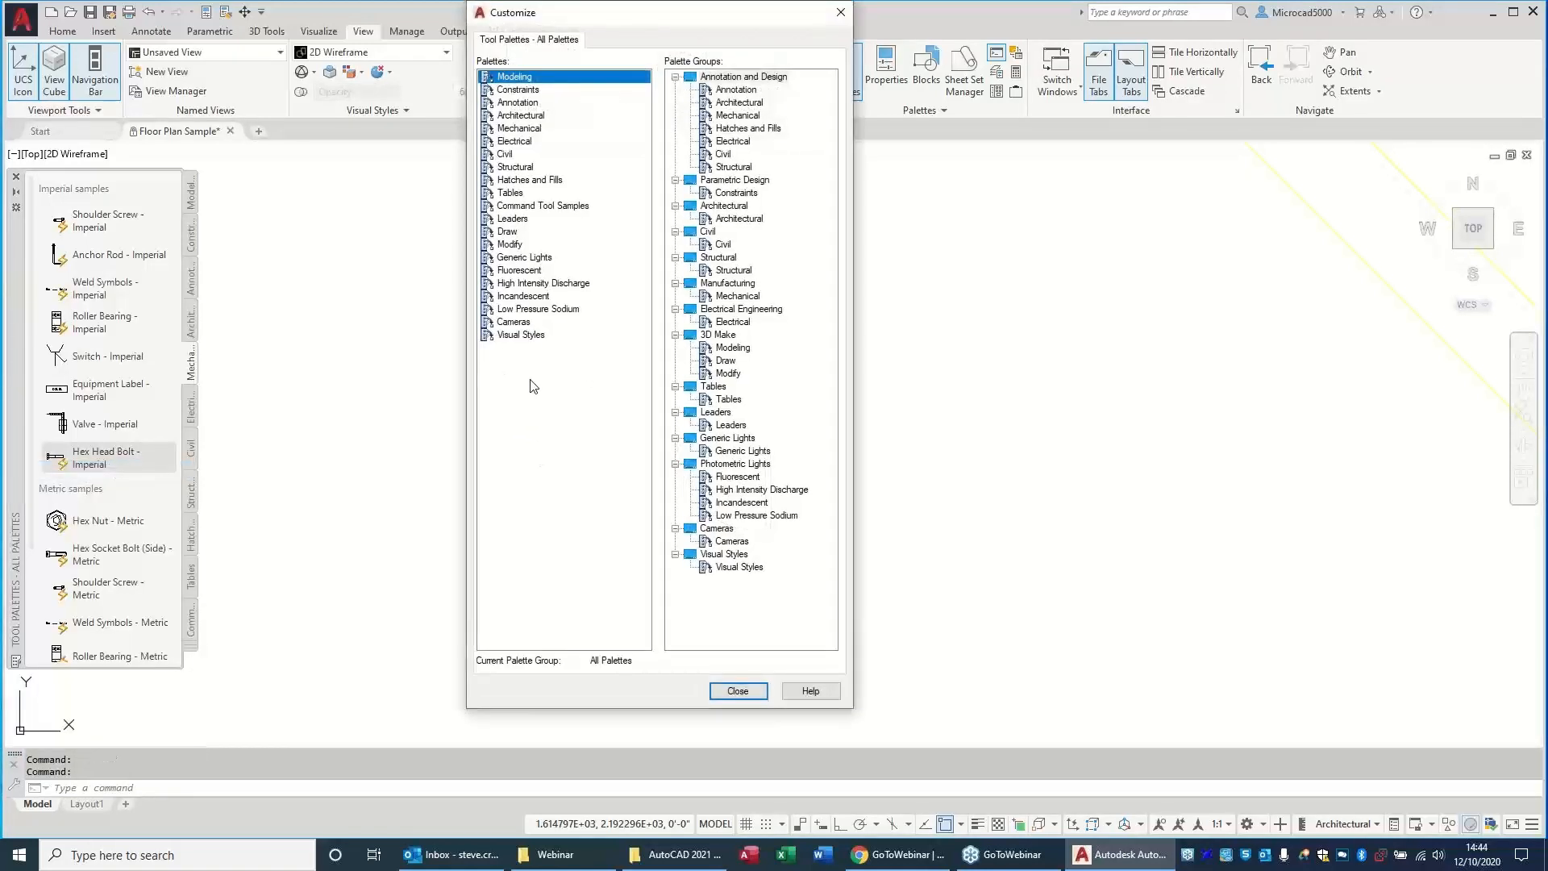
{"action": "left_click", "coordinate": [675, 77]}
{"action": "left_click", "coordinate": [676, 244]}
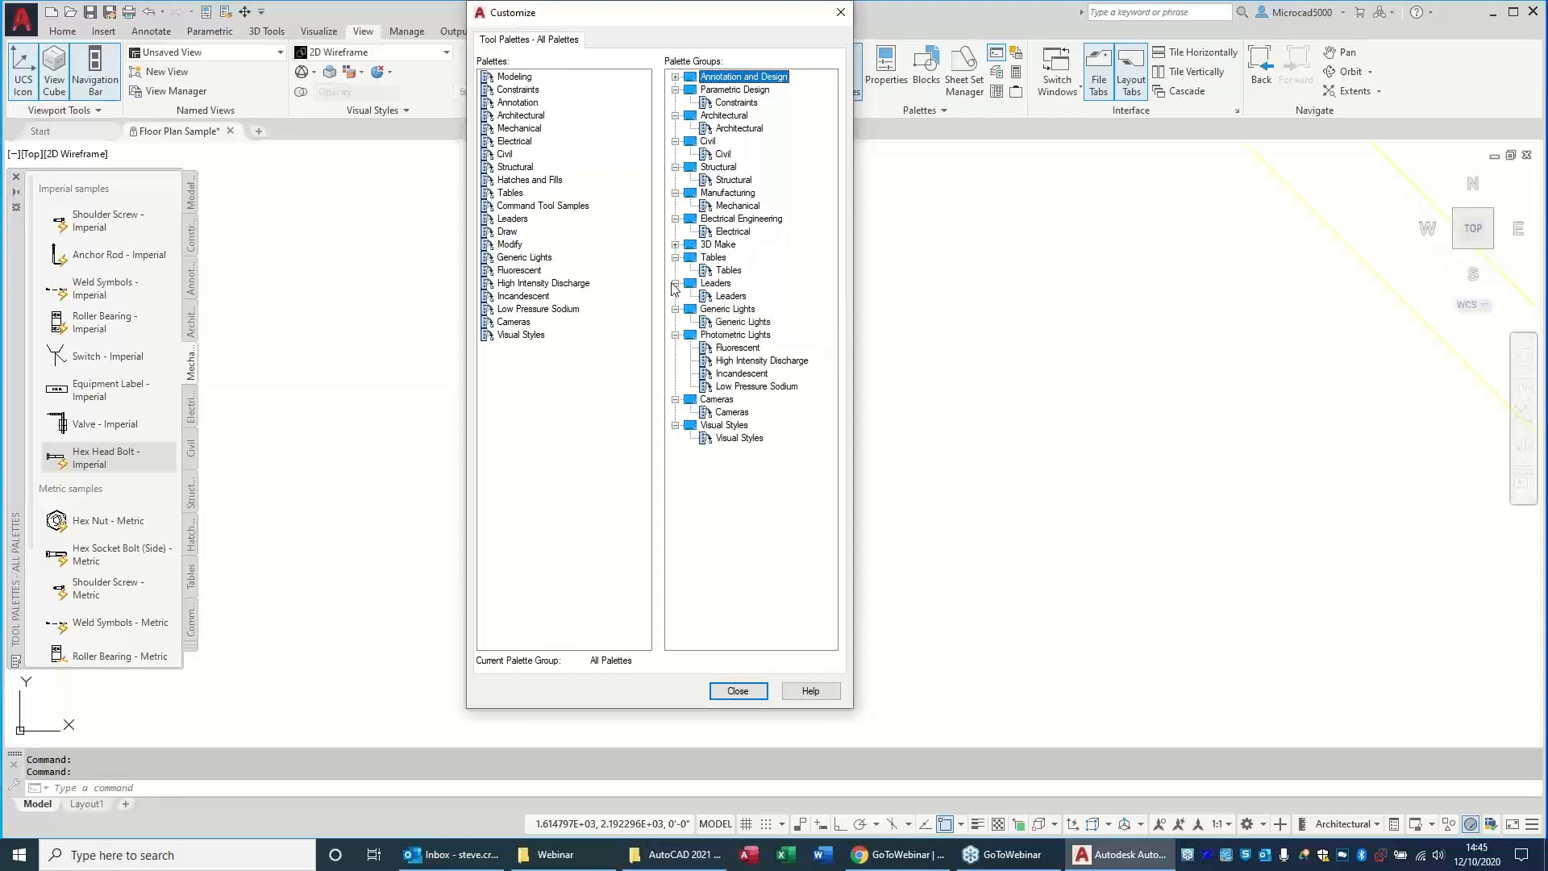
{"action": "left_click", "coordinate": [676, 334]}
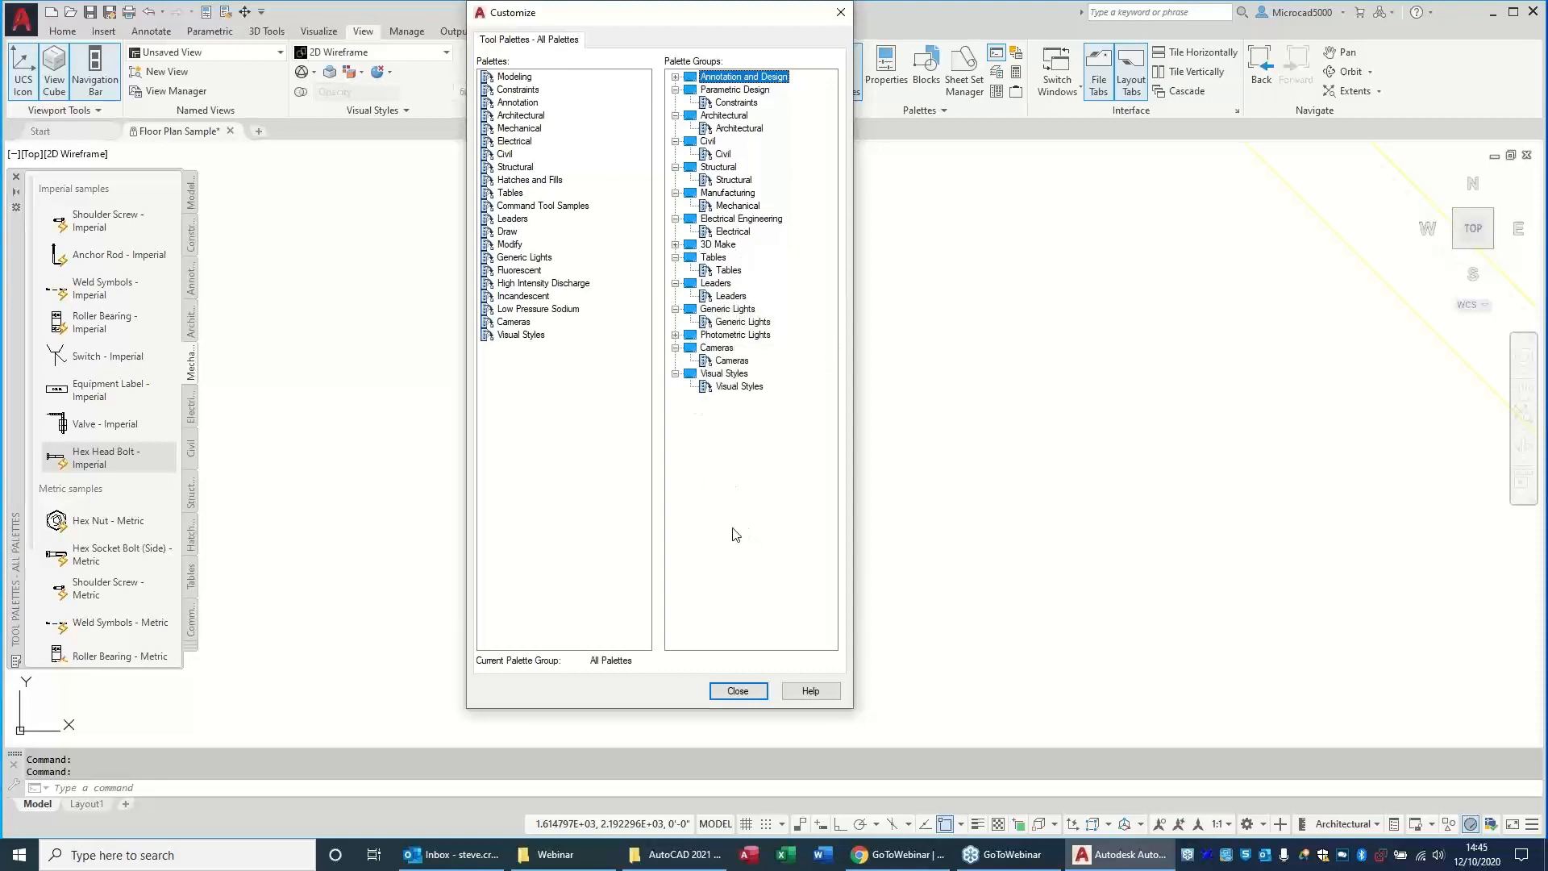
{"action": "key", "text": "ctrl"}
{"action": "key", "text": "ctrl"}
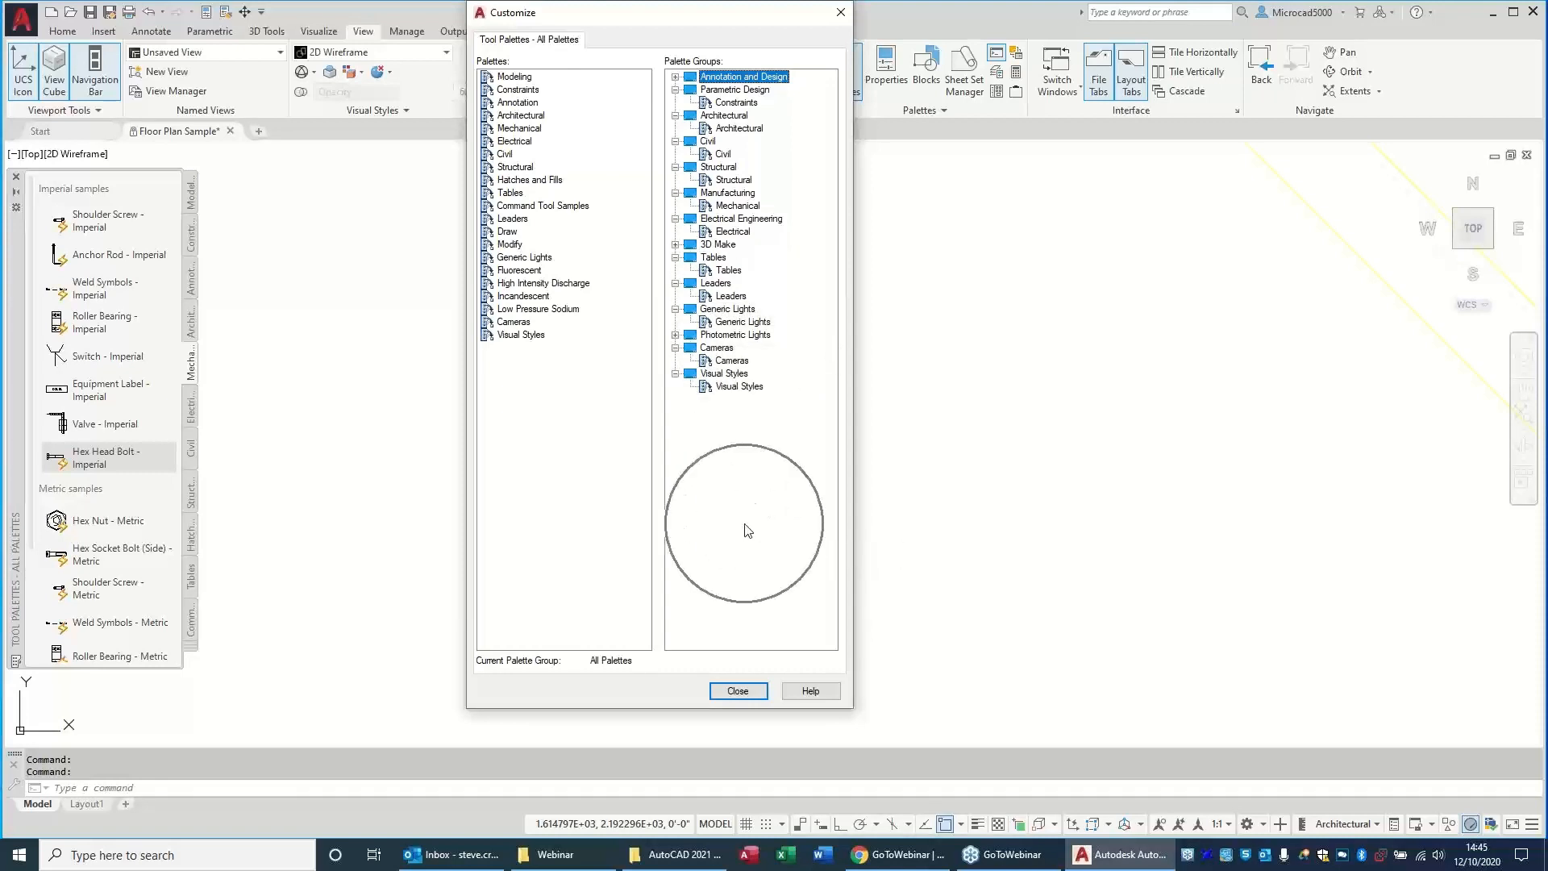
Create a new palette group named 'Steves TPG'.
{"action": "right_click", "coordinate": [748, 531]}
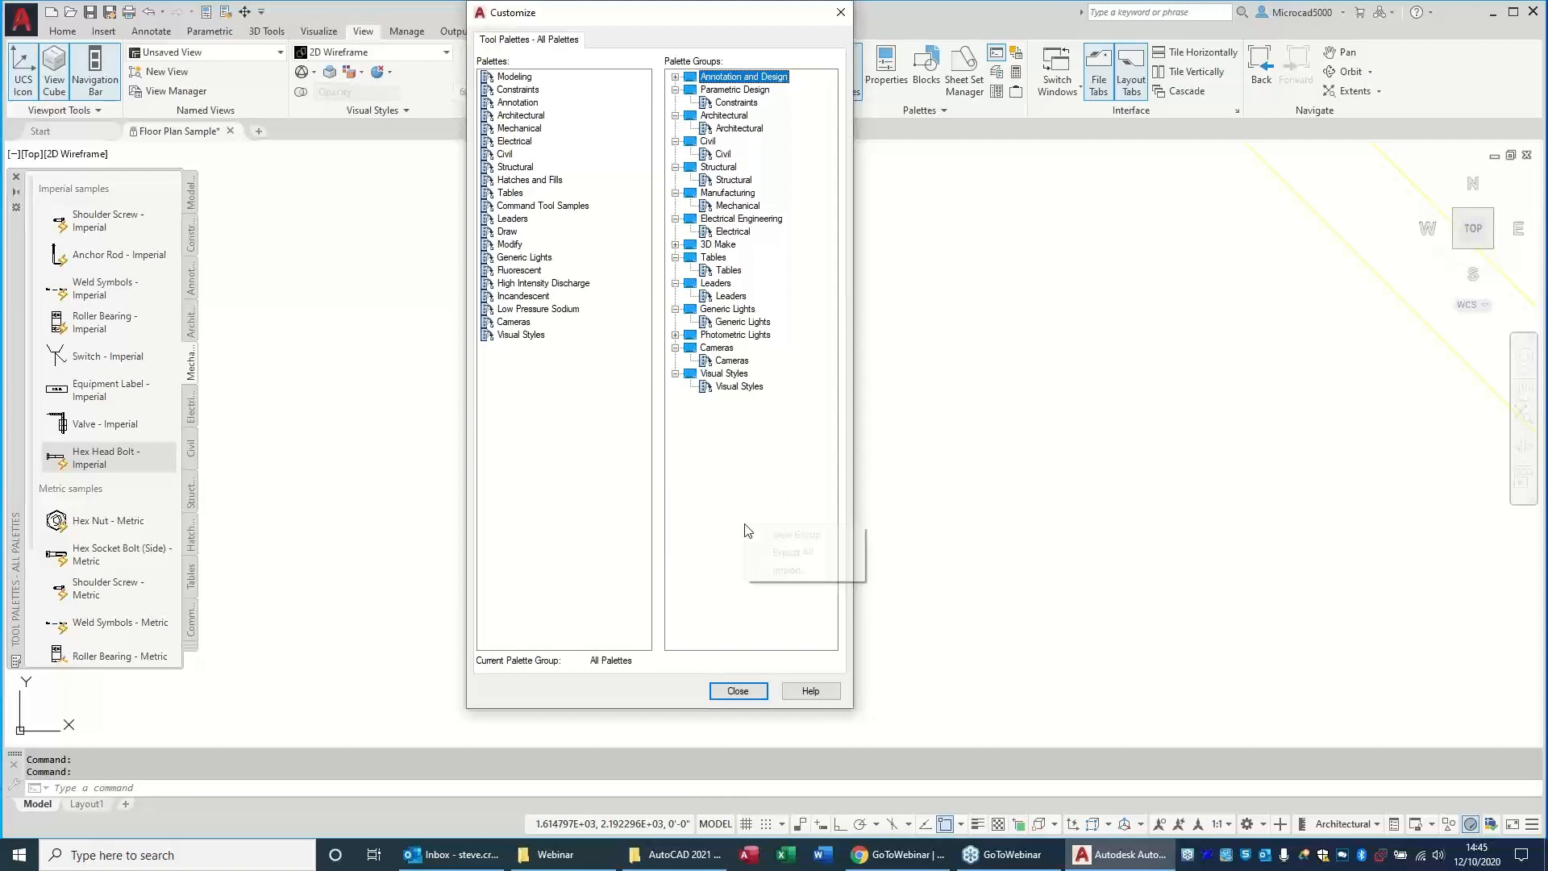
{"action": "left_click", "coordinate": [780, 534]}
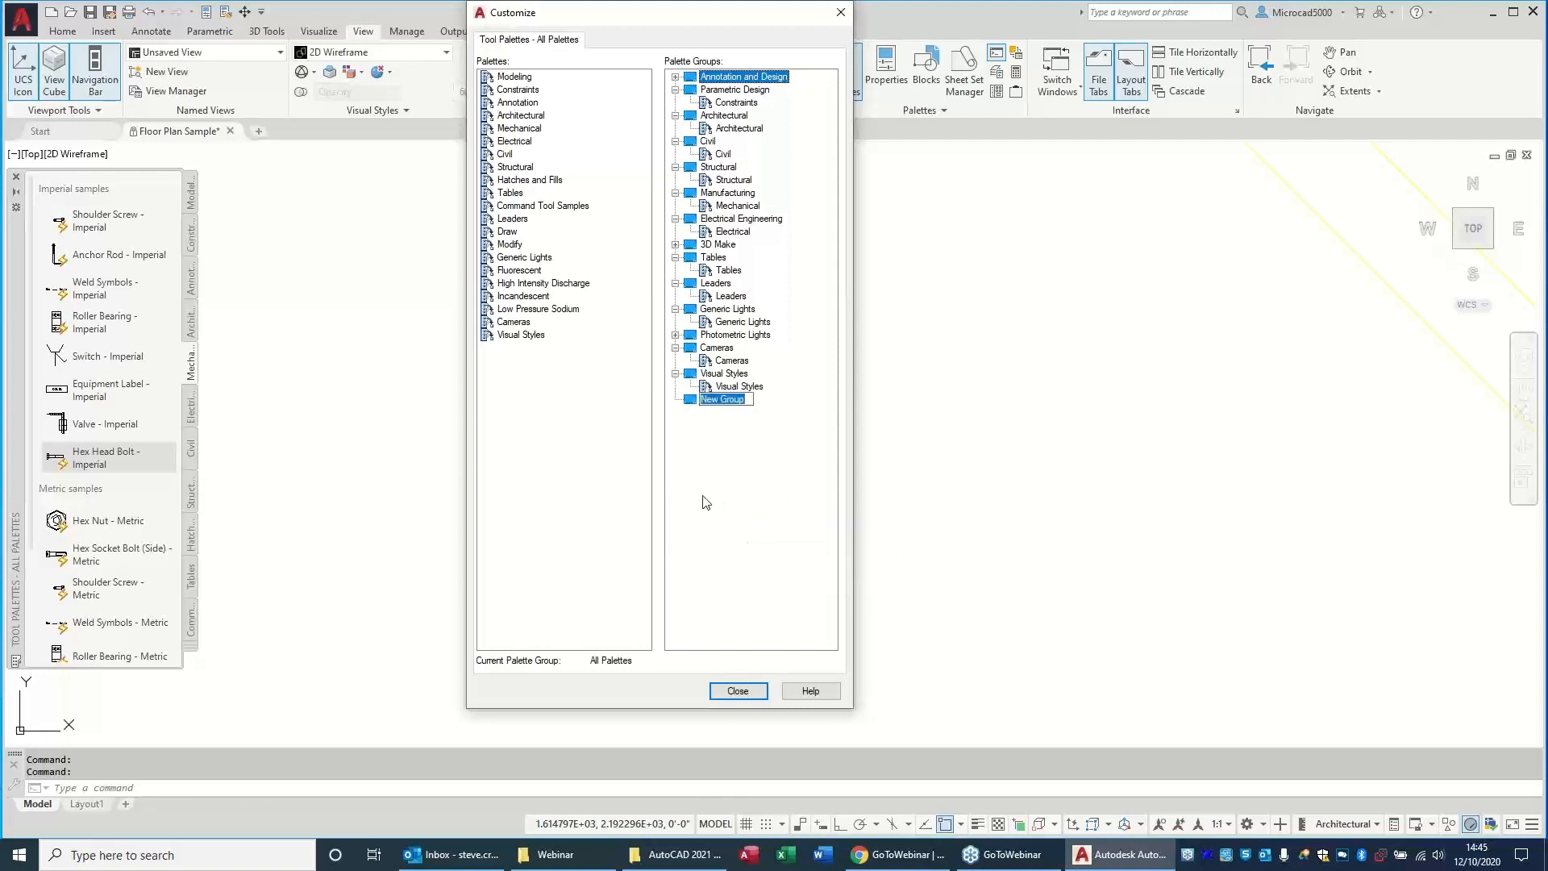
{"action": "type", "text": "Steves TPG"}
{"action": "key", "text": "Return"}
{"action": "left_click", "coordinate": [703, 491]}
Add the Draw, Modify and Hatches and Fills palettes to Steves TPG and close Customize.
{"action": "mouse_move", "coordinate": [504, 232]}
{"action": "left_mouse_down"}
{"action": "mouse_move", "coordinate": [580, 306]}
{"action": "mouse_move", "coordinate": [684, 458]}
{"action": "left_mouse_up"}
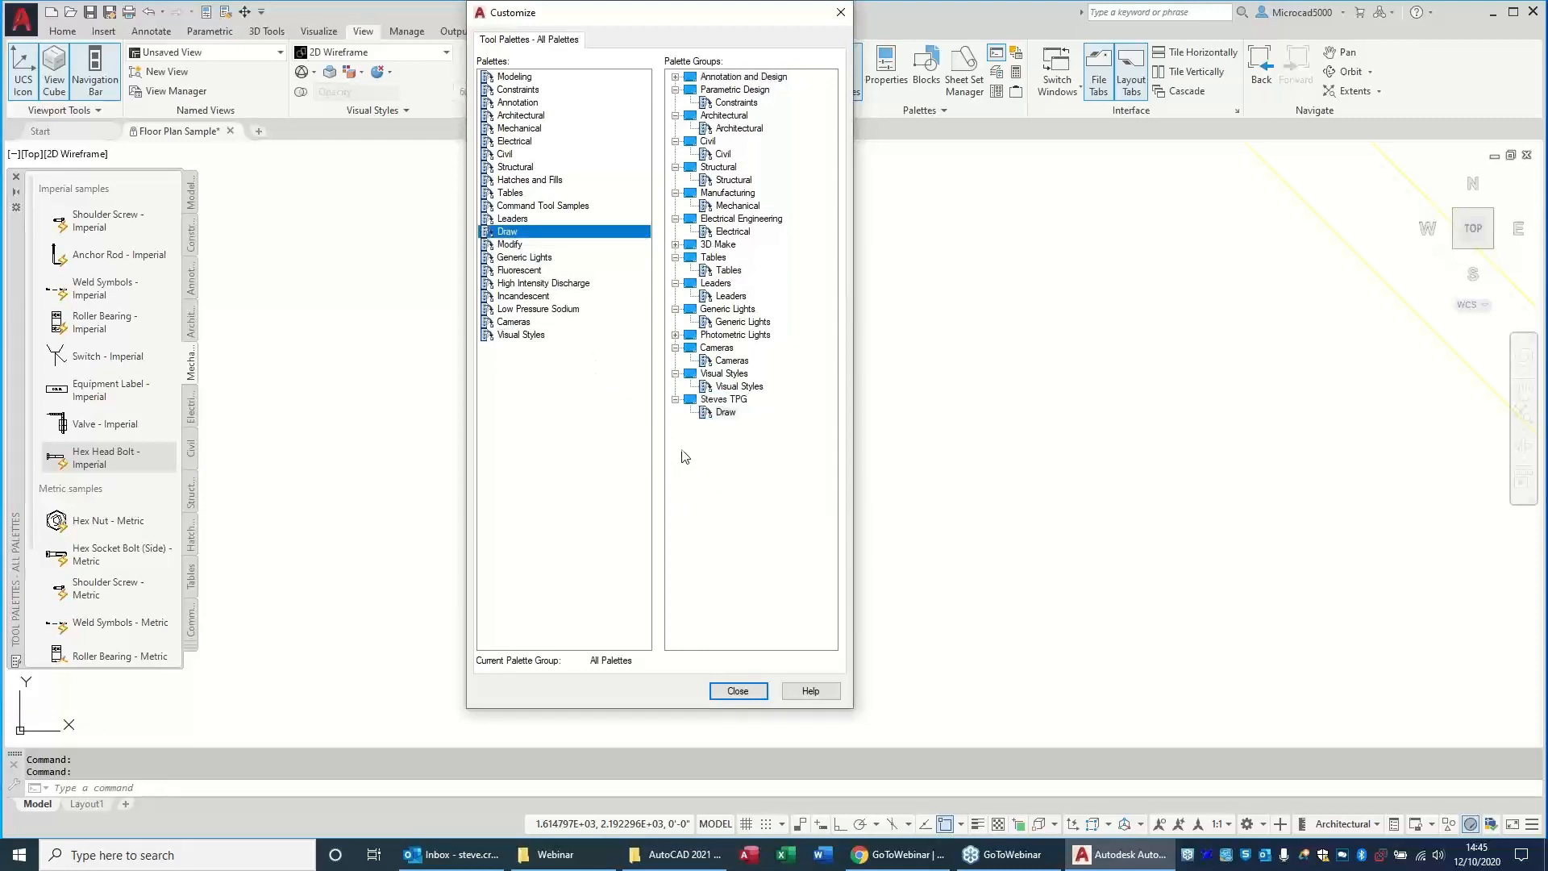
{"action": "mouse_move", "coordinate": [508, 244]}
{"action": "left_mouse_down"}
{"action": "mouse_move", "coordinate": [646, 443]}
{"action": "mouse_move", "coordinate": [710, 475]}
{"action": "left_mouse_up"}
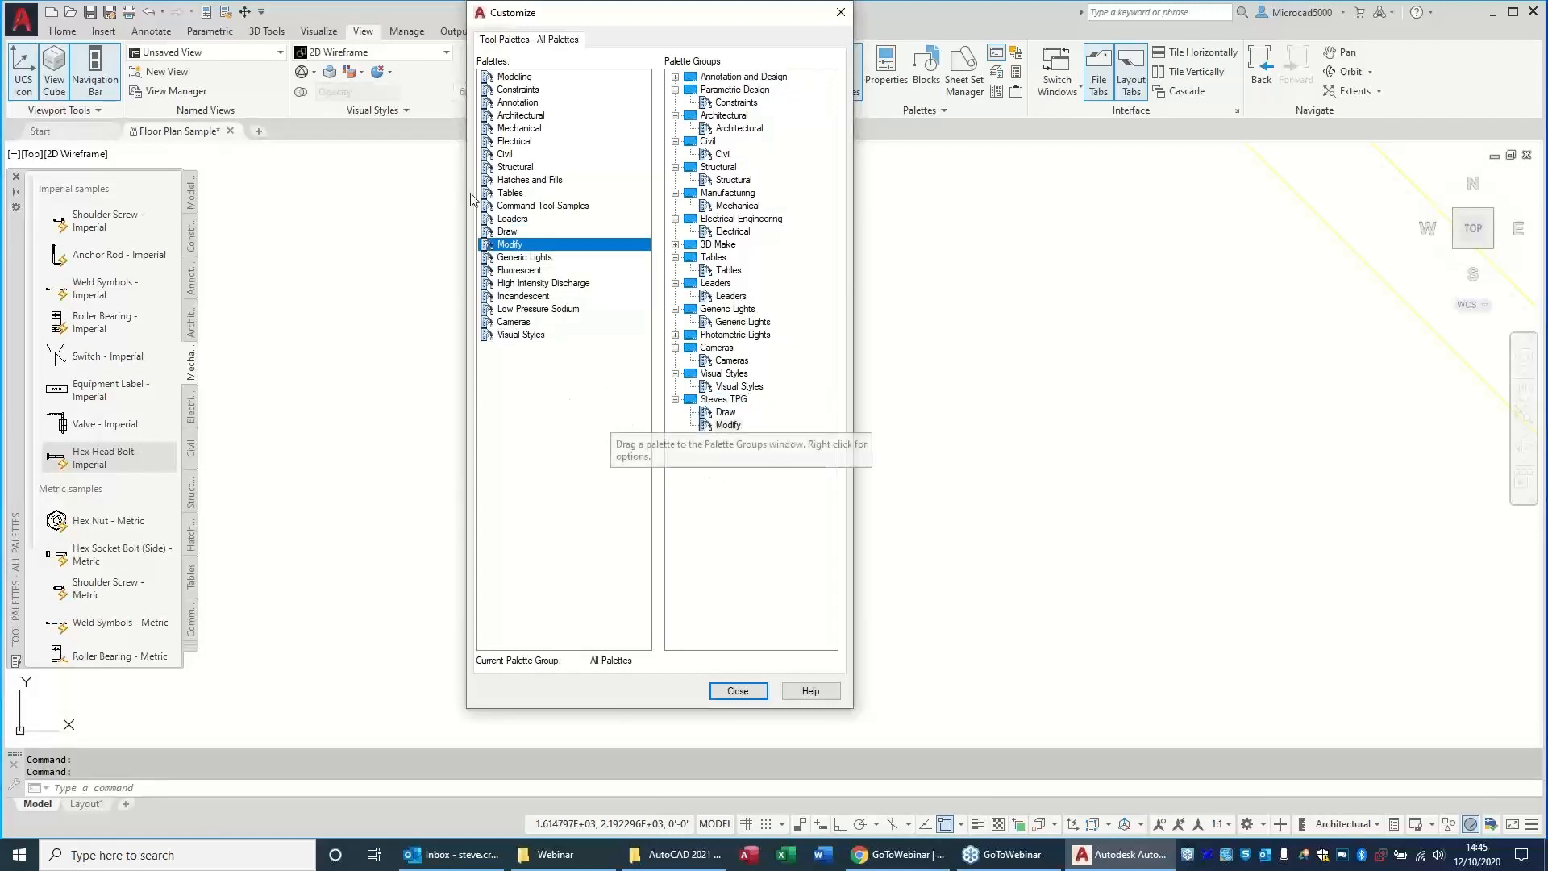
{"action": "mouse_move", "coordinate": [490, 181]}
{"action": "left_mouse_down"}
{"action": "mouse_move", "coordinate": [564, 305]}
{"action": "mouse_move", "coordinate": [722, 400]}
{"action": "left_mouse_up"}
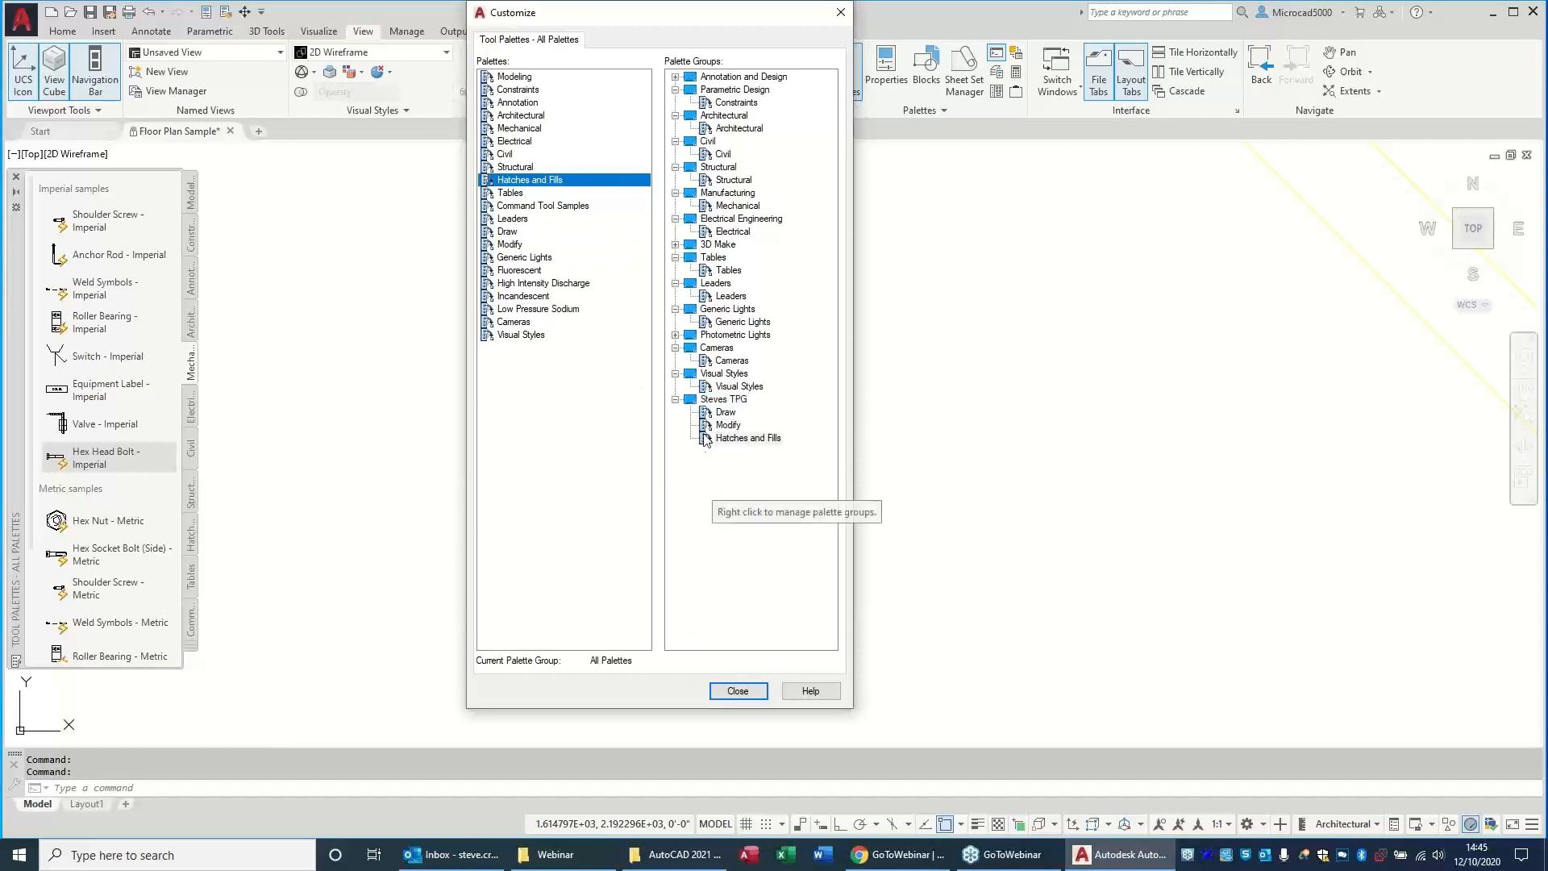
{"action": "left_click", "coordinate": [738, 691]}
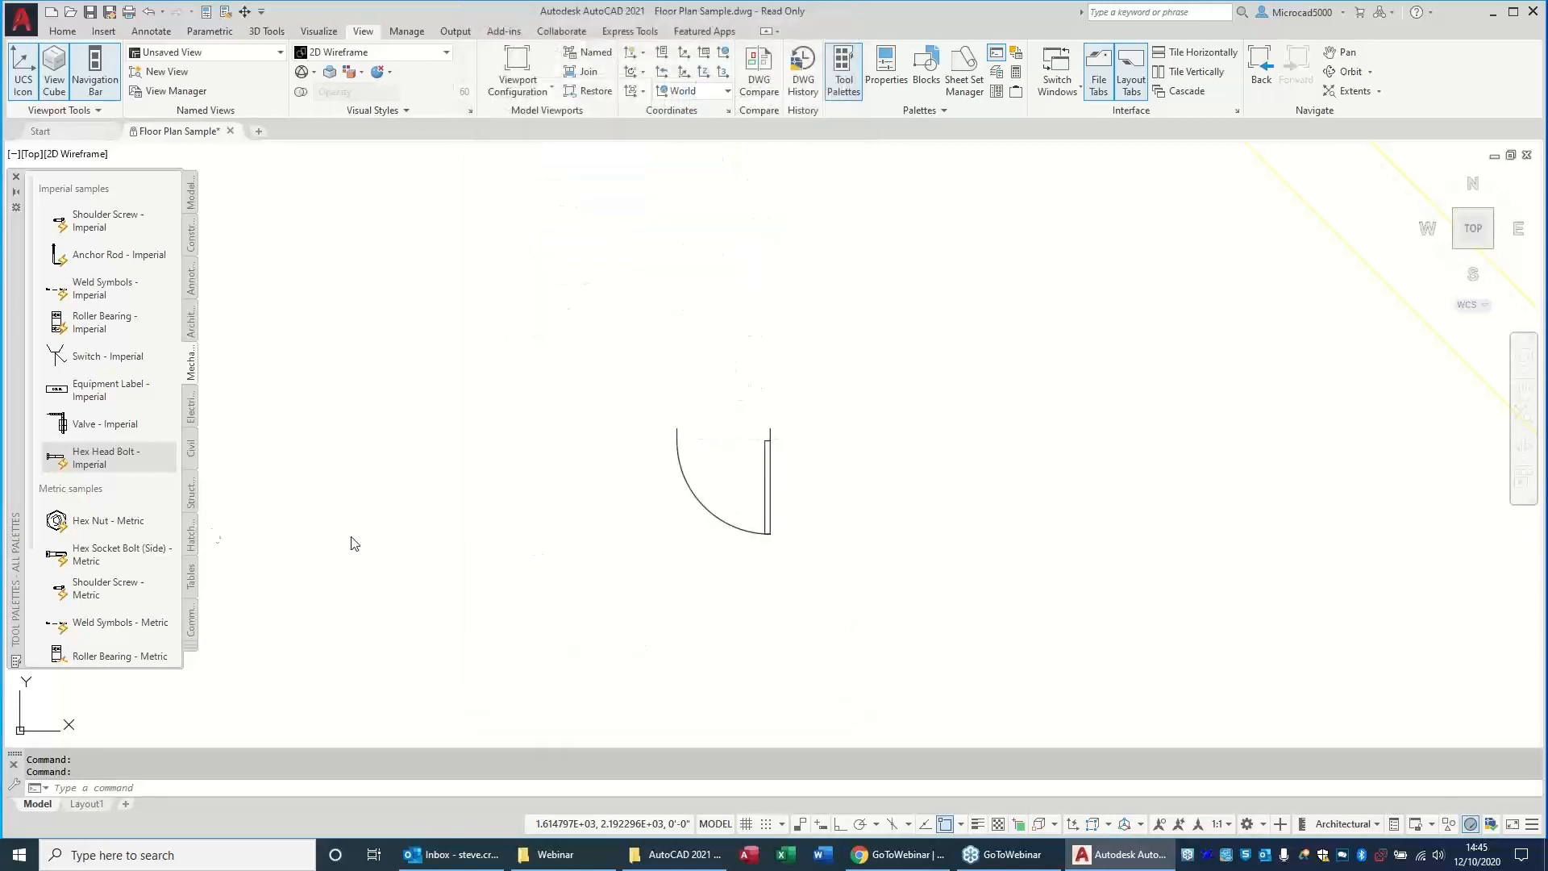
Switch the tool palettes to the Steves TPG group and check its Modify and Hatches and Fills tabs.
{"action": "right_click", "coordinate": [18, 323]}
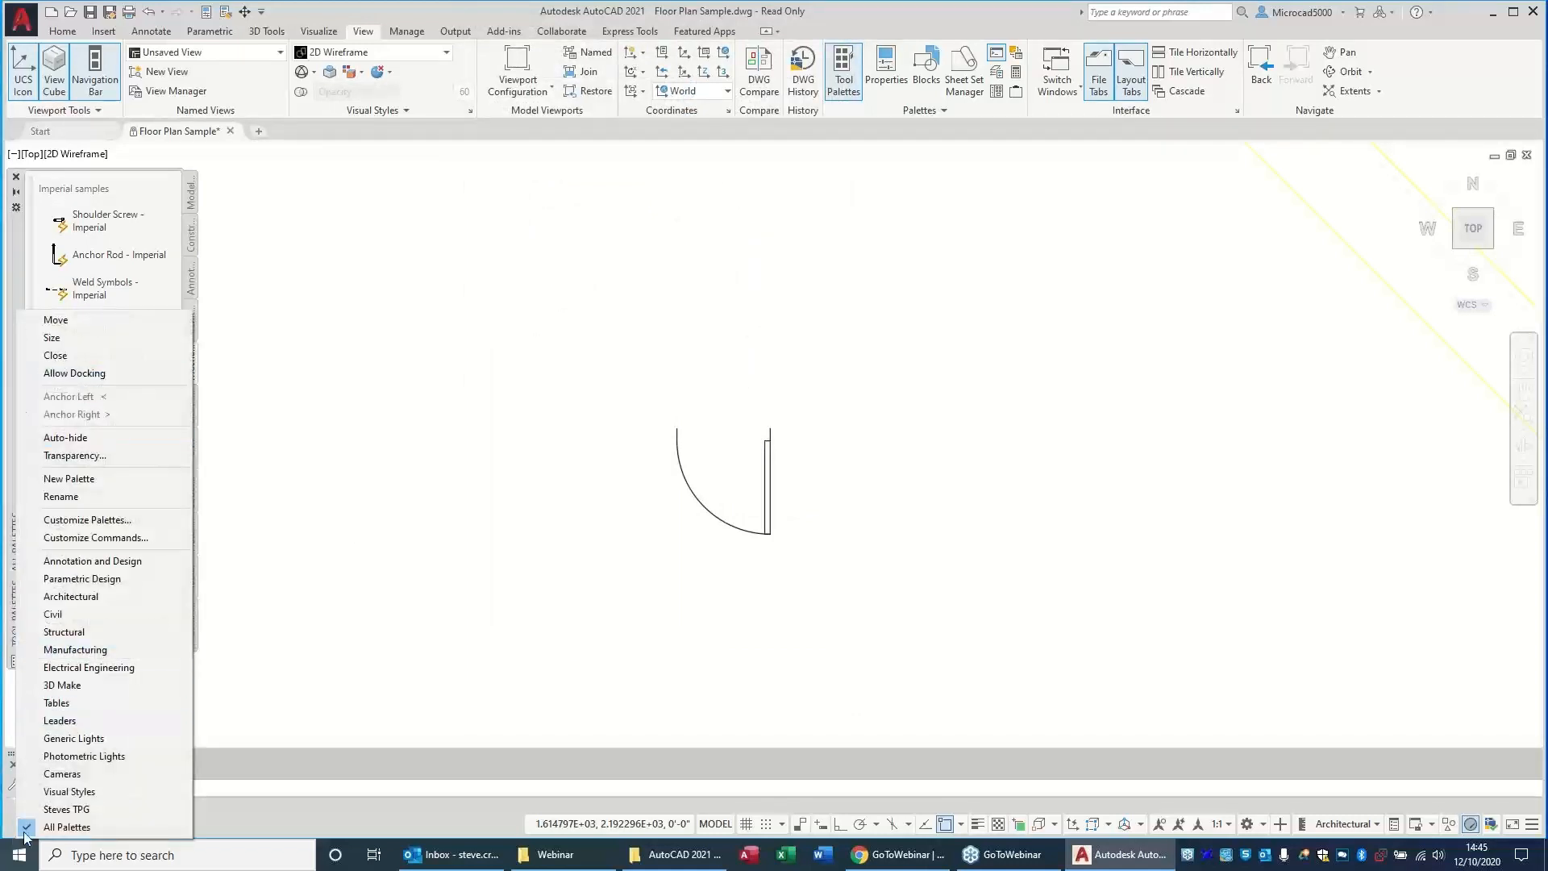
{"action": "left_click", "coordinate": [61, 809]}
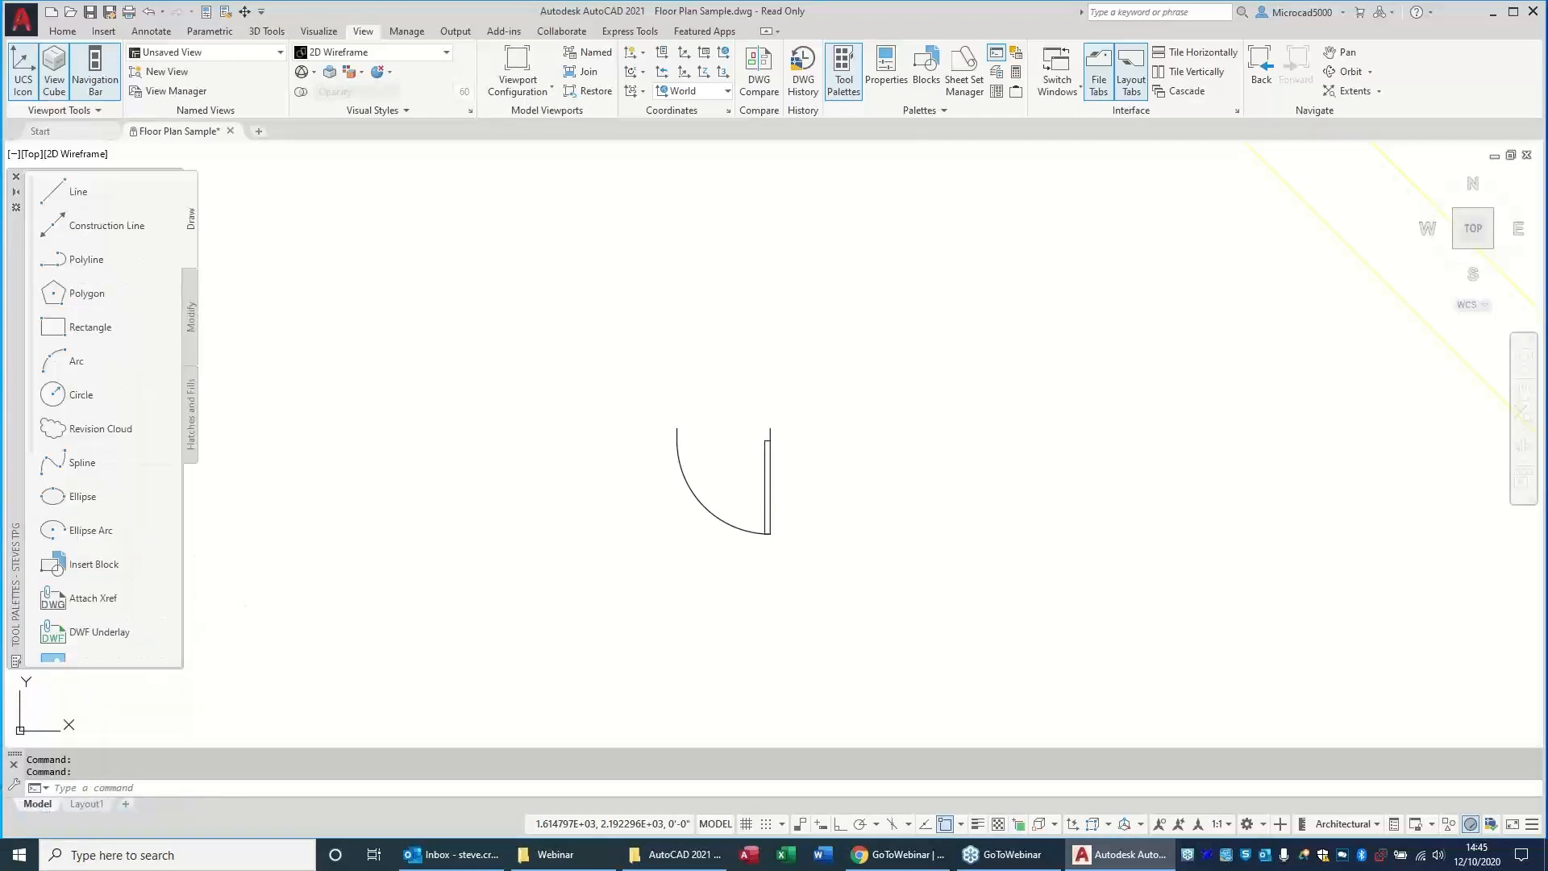
{"action": "left_click", "coordinate": [190, 320]}
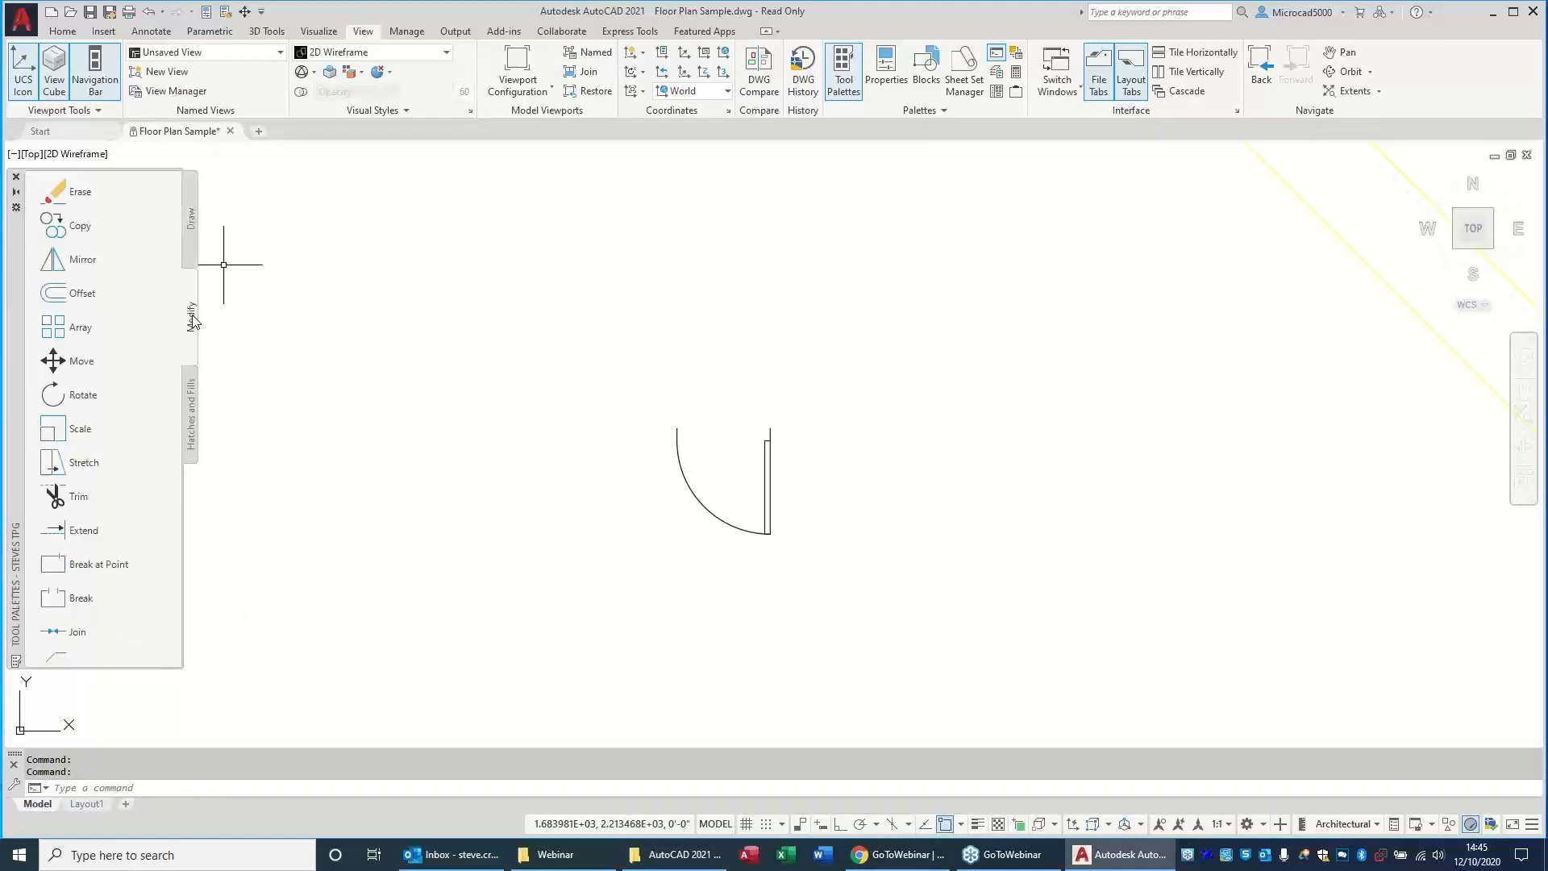
{"action": "left_click", "coordinate": [191, 405]}
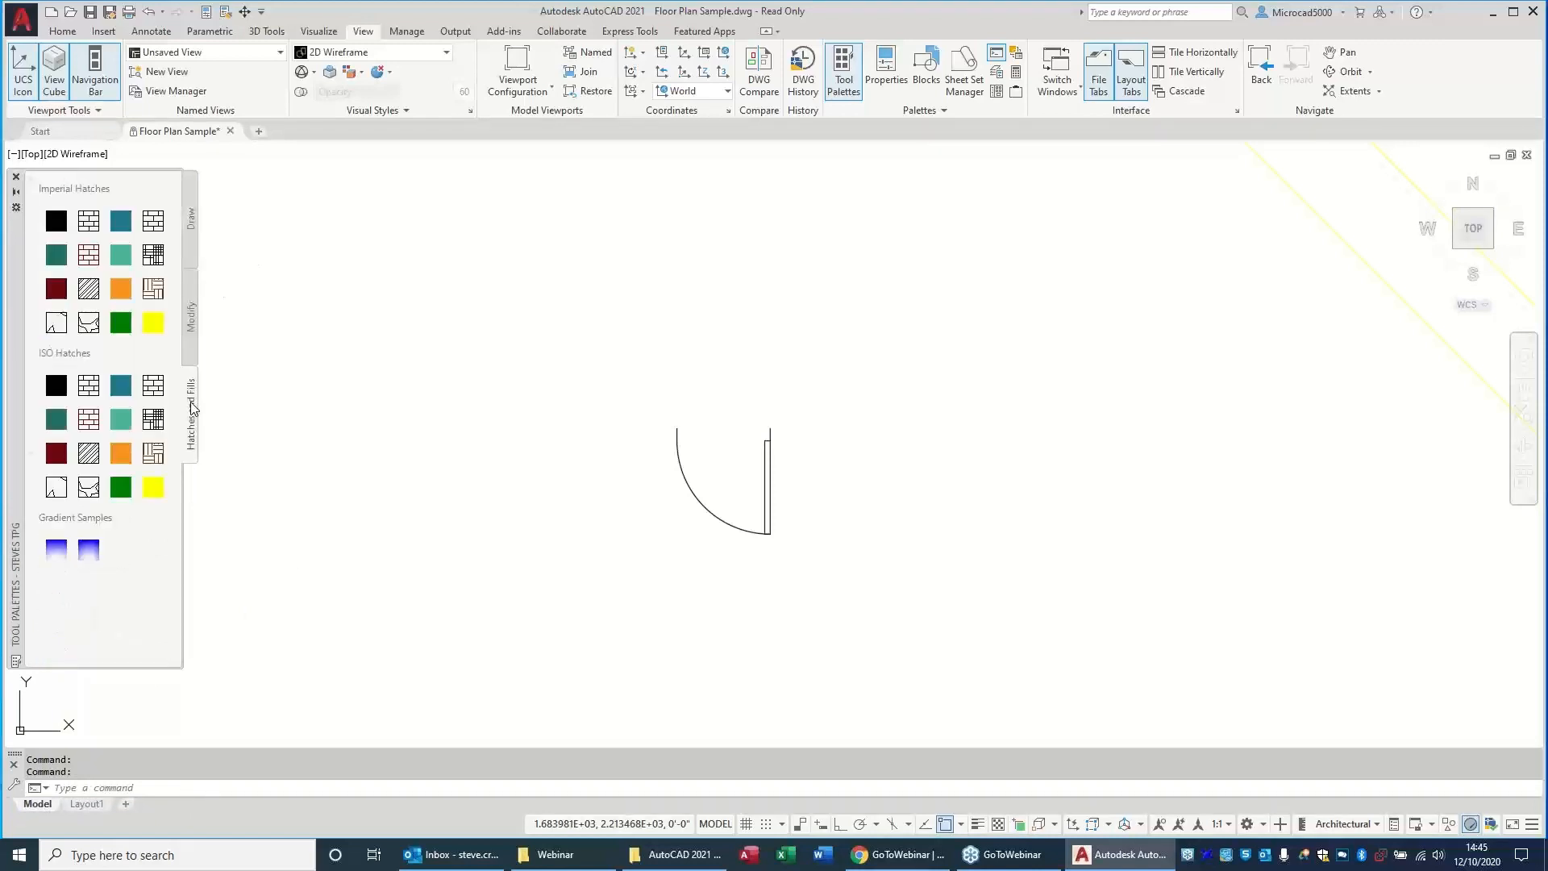
Add a new palette named 'Steves TP' to the group.
{"action": "right_click", "coordinate": [17, 307]}
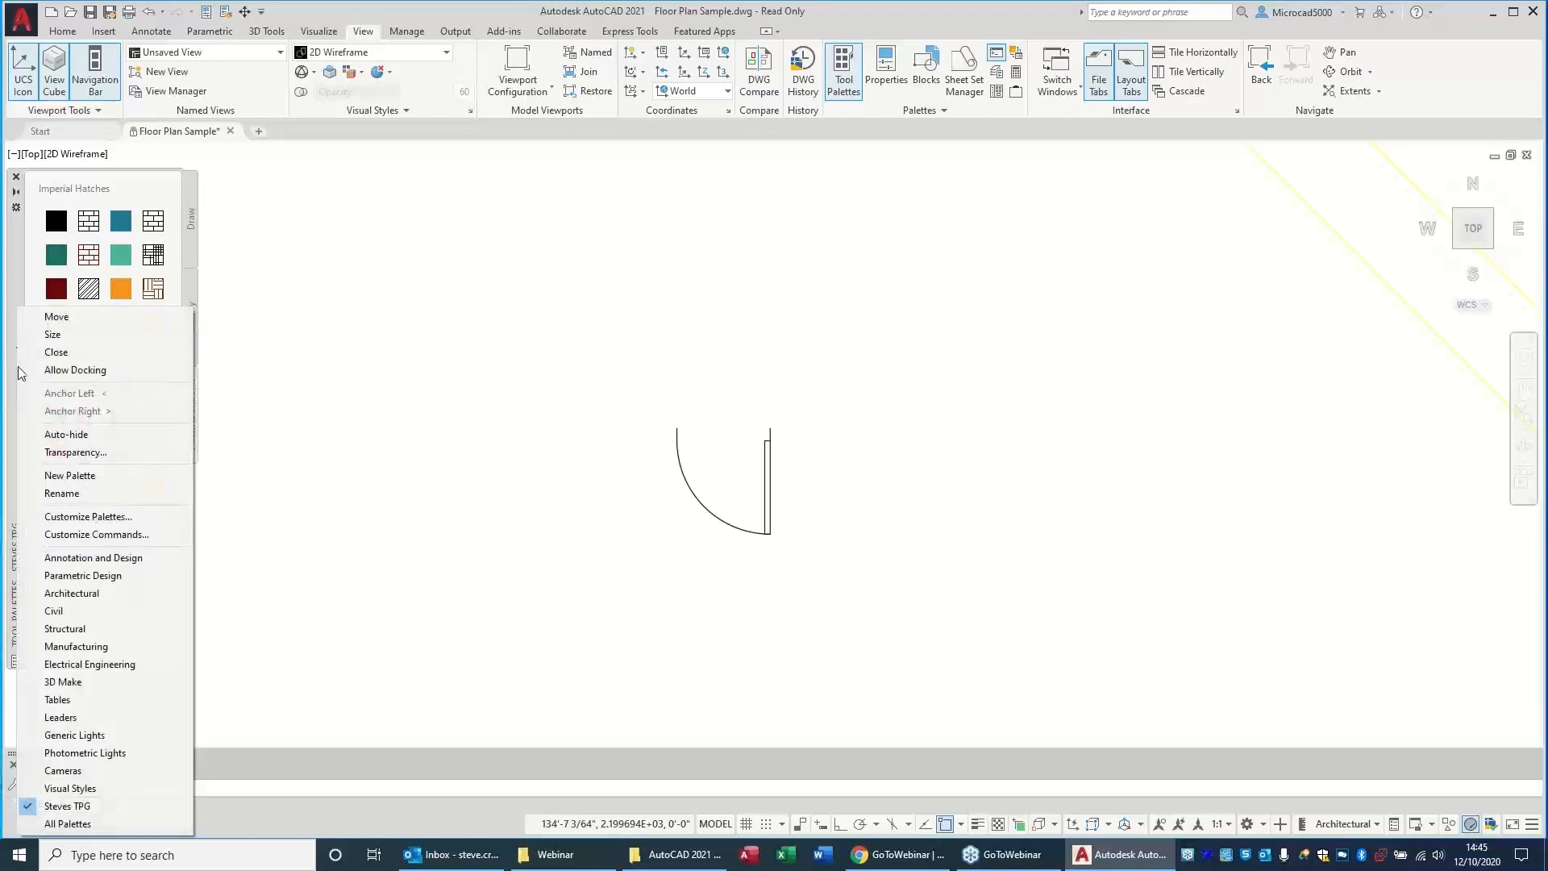
{"action": "left_click", "coordinate": [69, 475]}
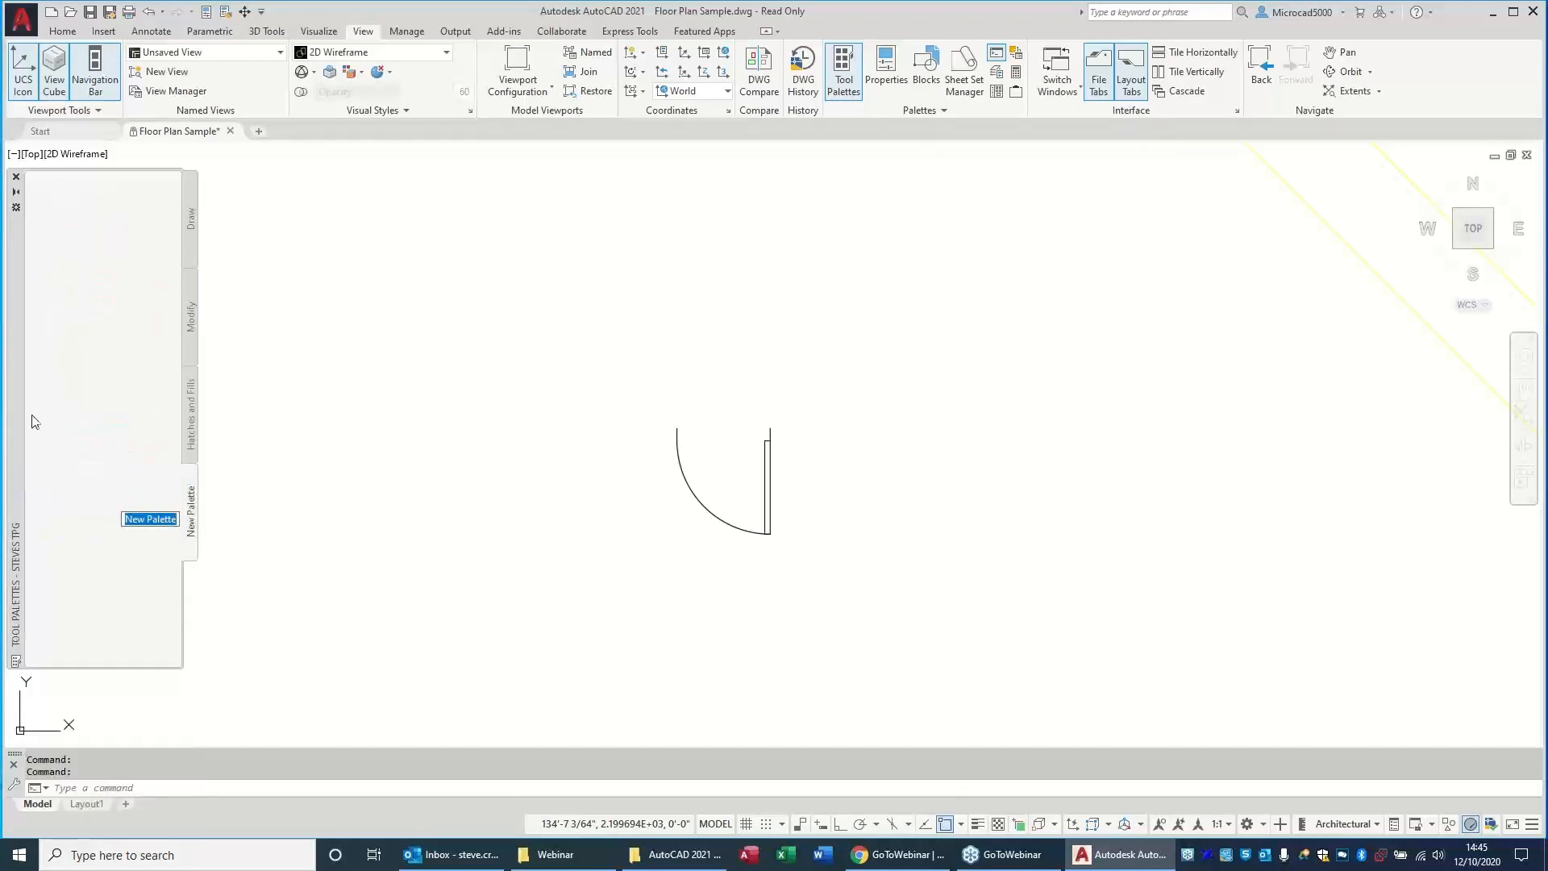
{"action": "type", "text": "Steves TP"}
{"action": "key", "text": "Return"}
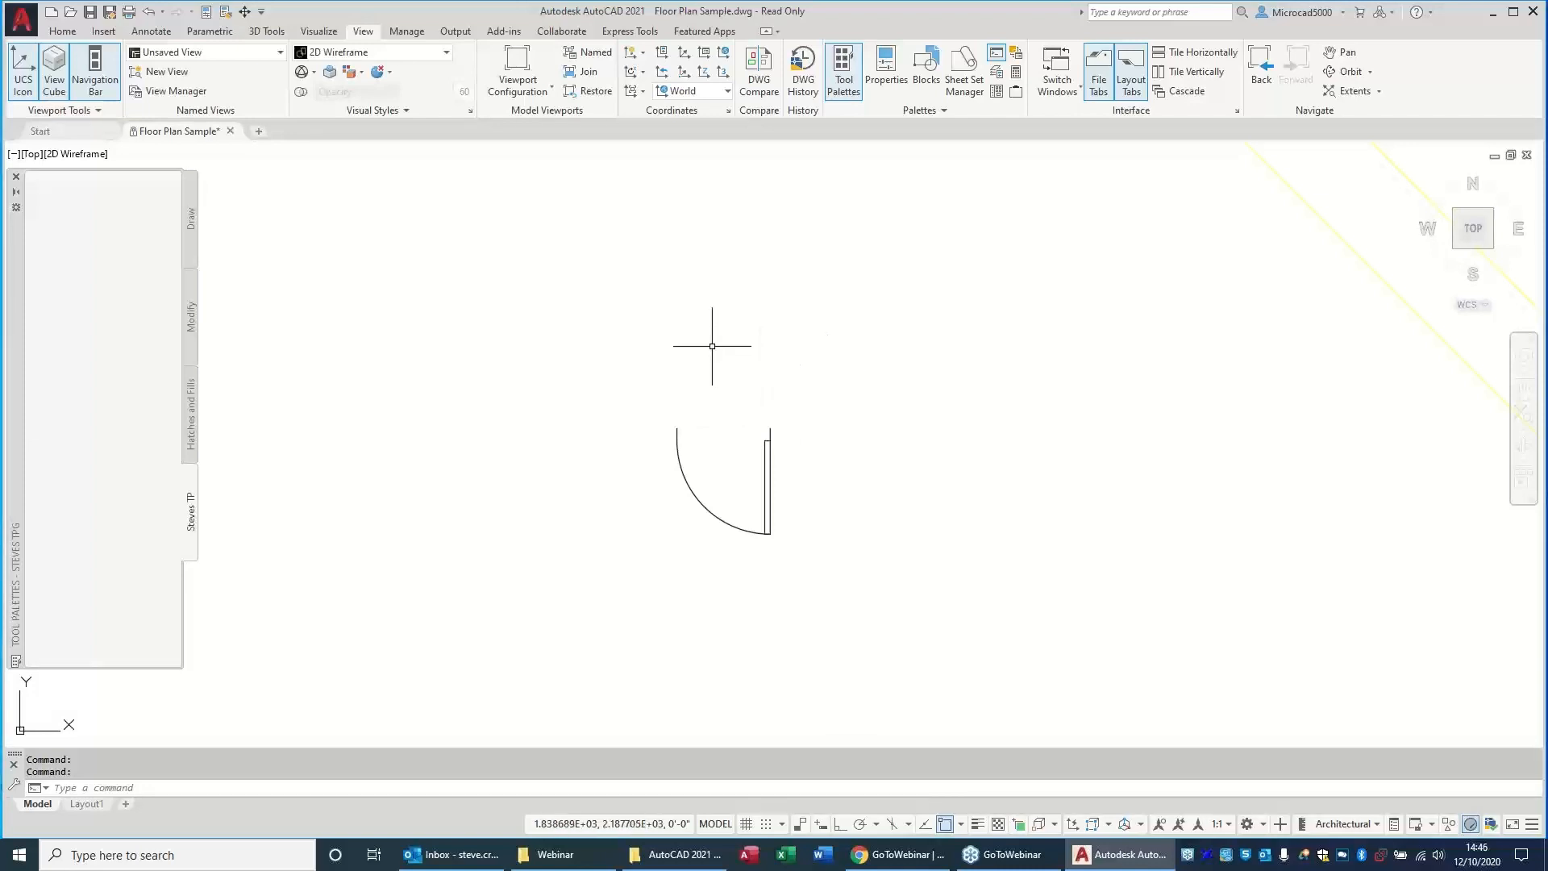
{"action": "key", "text": "ctrl+o"}
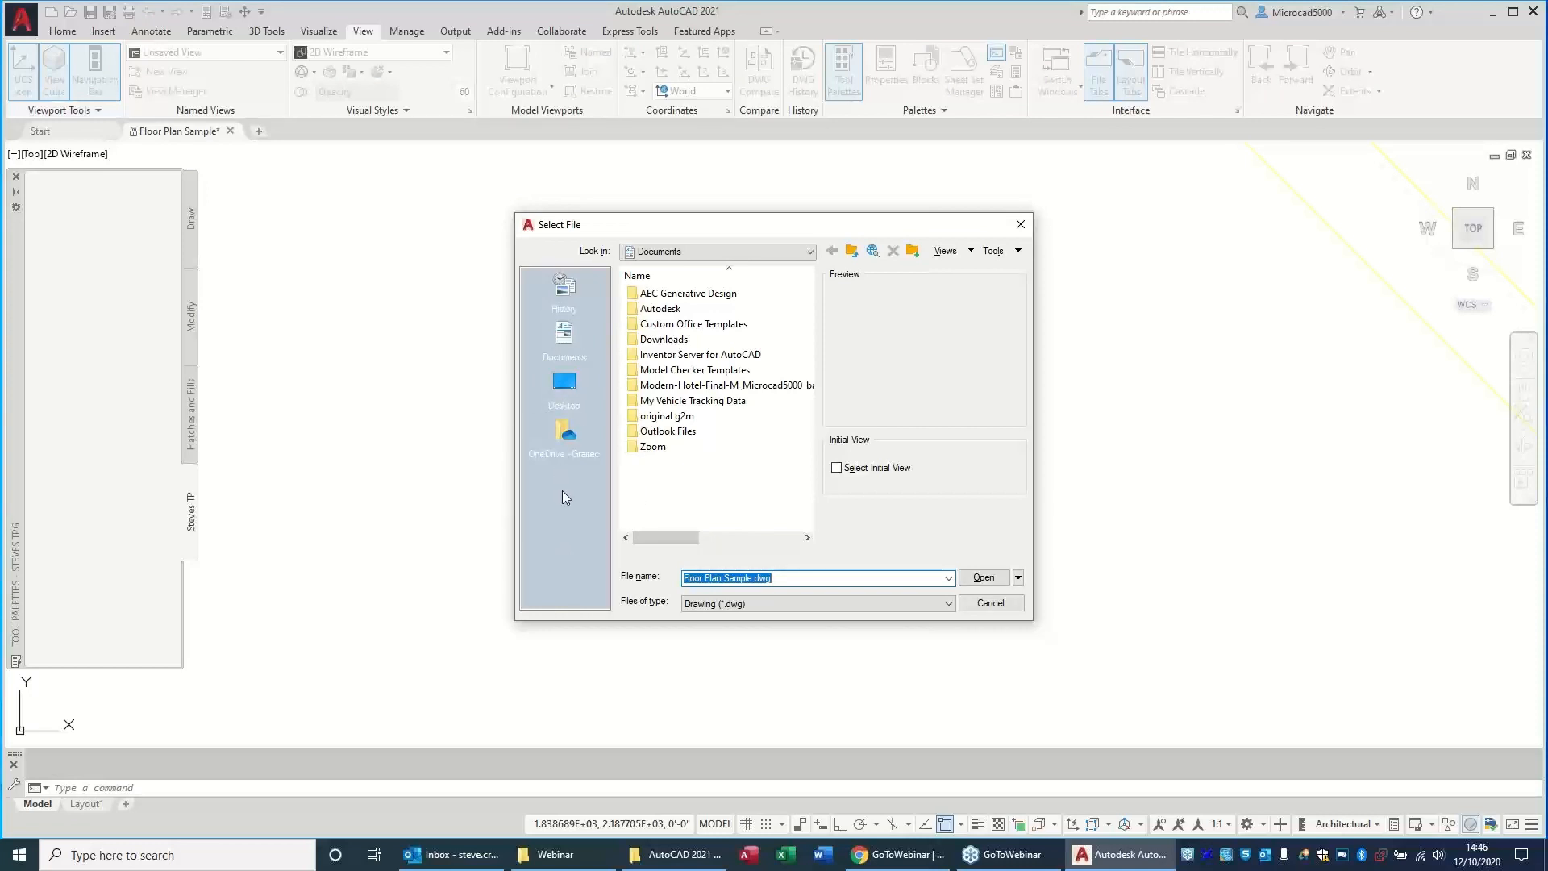
Remove History, Documents, Desktop and OneDrive from the Select File dialog's Places list.
{"action": "right_click", "coordinate": [567, 292]}
{"action": "left_click", "coordinate": [602, 298]}
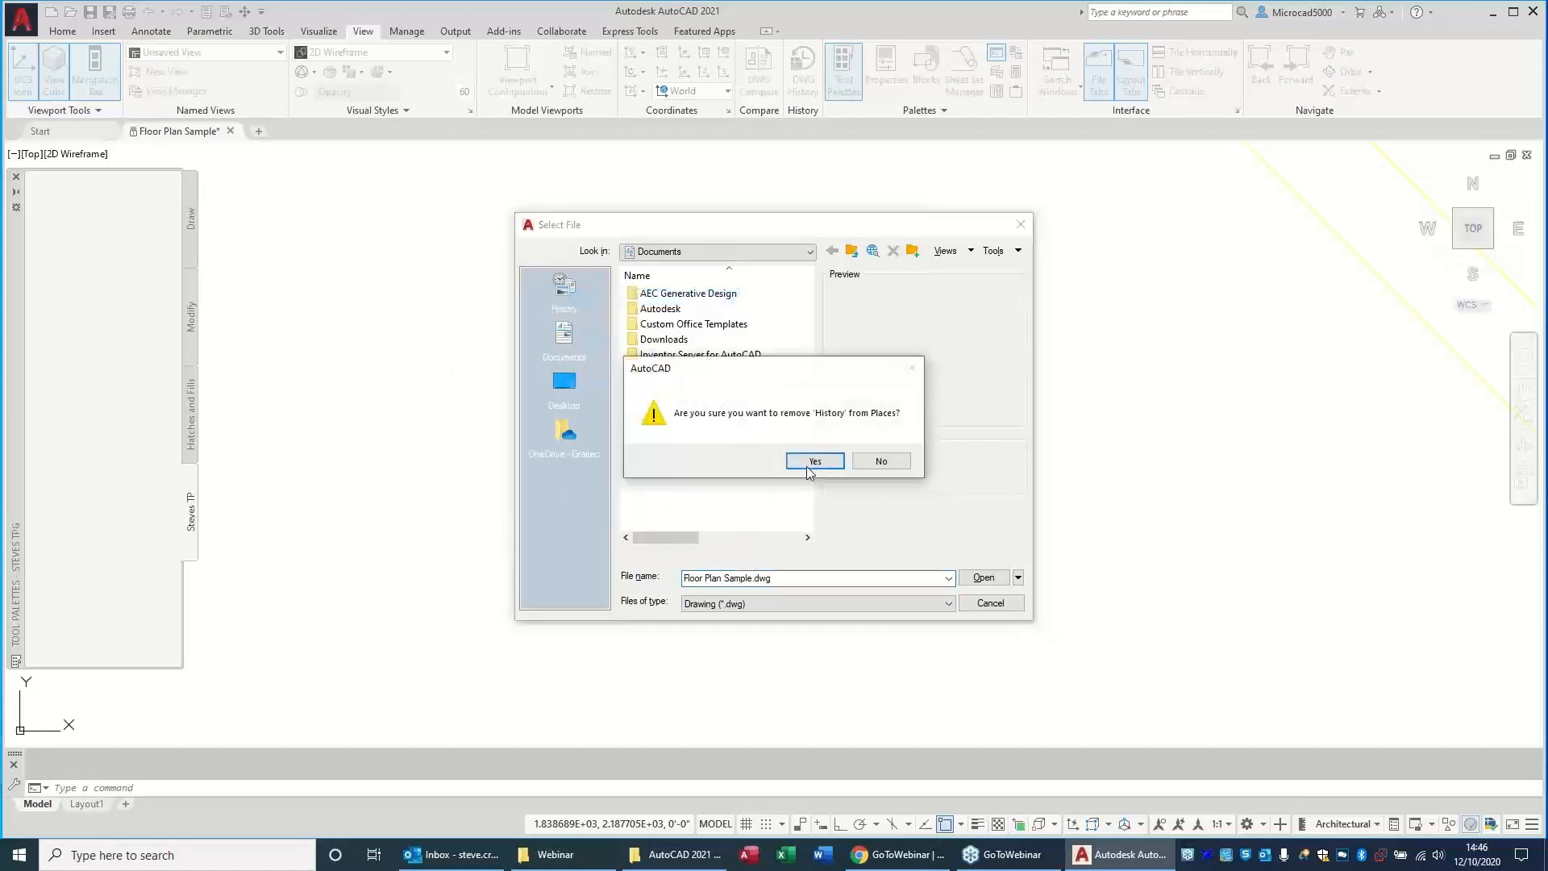
{"action": "left_click", "coordinate": [813, 461]}
{"action": "right_click", "coordinate": [579, 295]}
{"action": "left_click", "coordinate": [604, 305]}
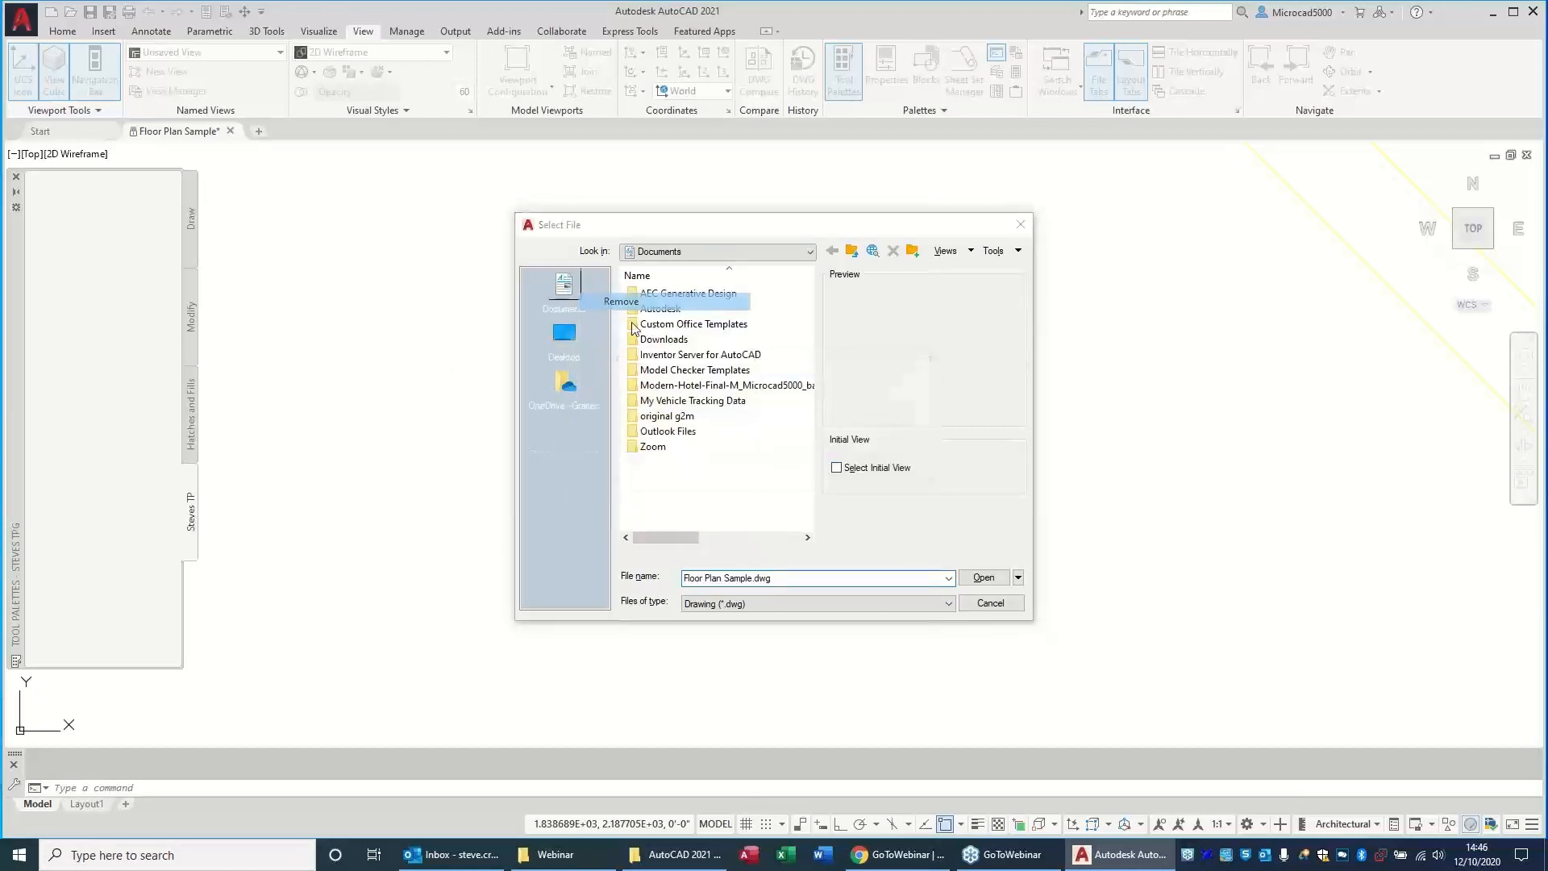
{"action": "key", "text": "Return"}
{"action": "right_click", "coordinate": [562, 284]}
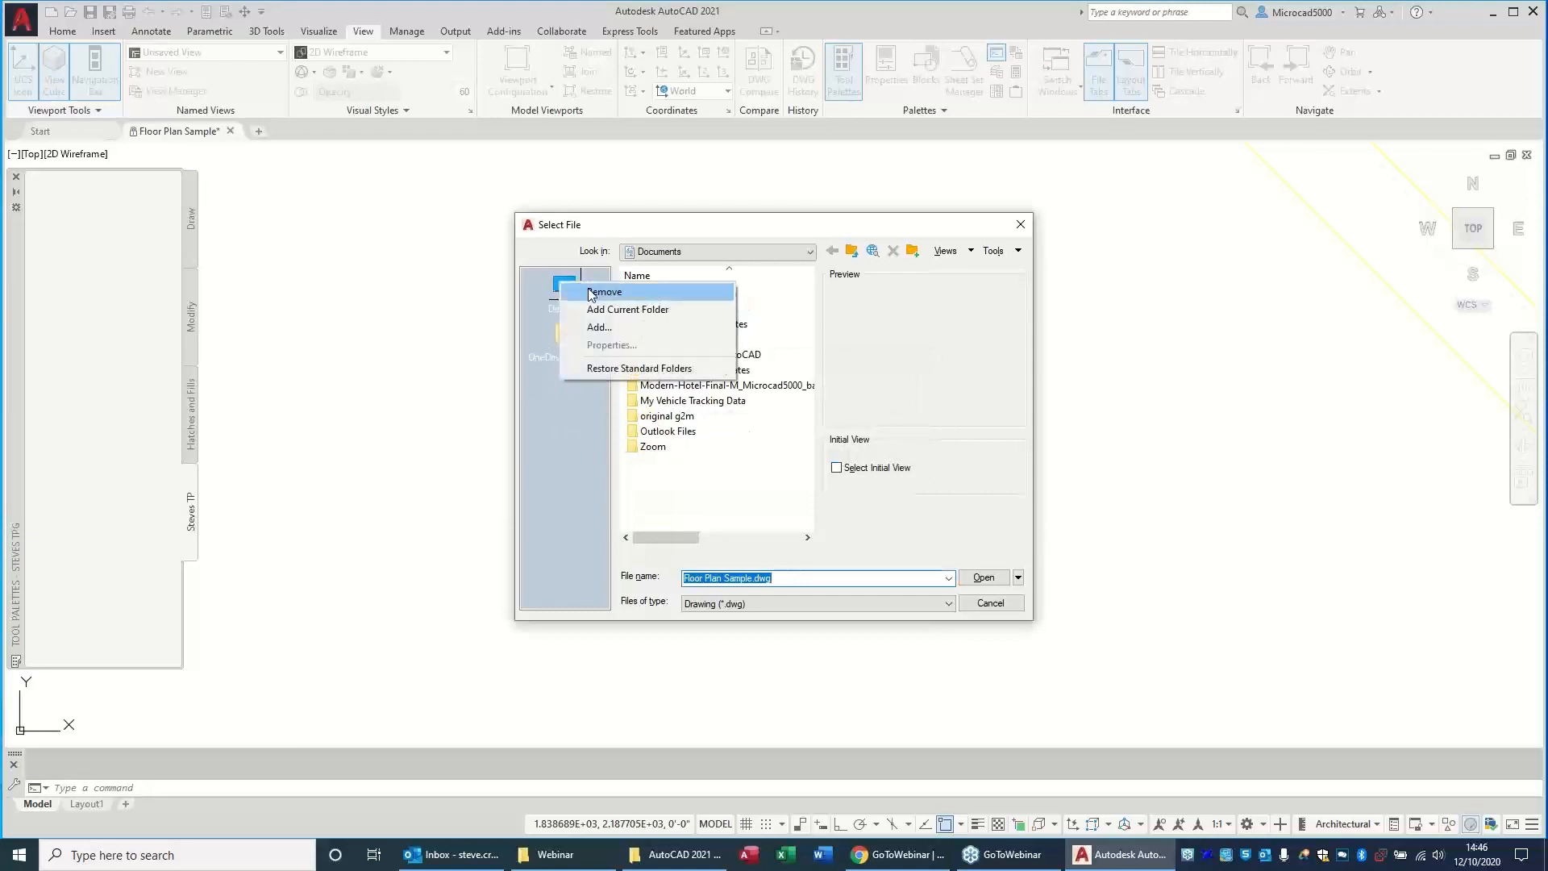
{"action": "left_click", "coordinate": [599, 290]}
{"action": "left_click", "coordinate": [813, 460]}
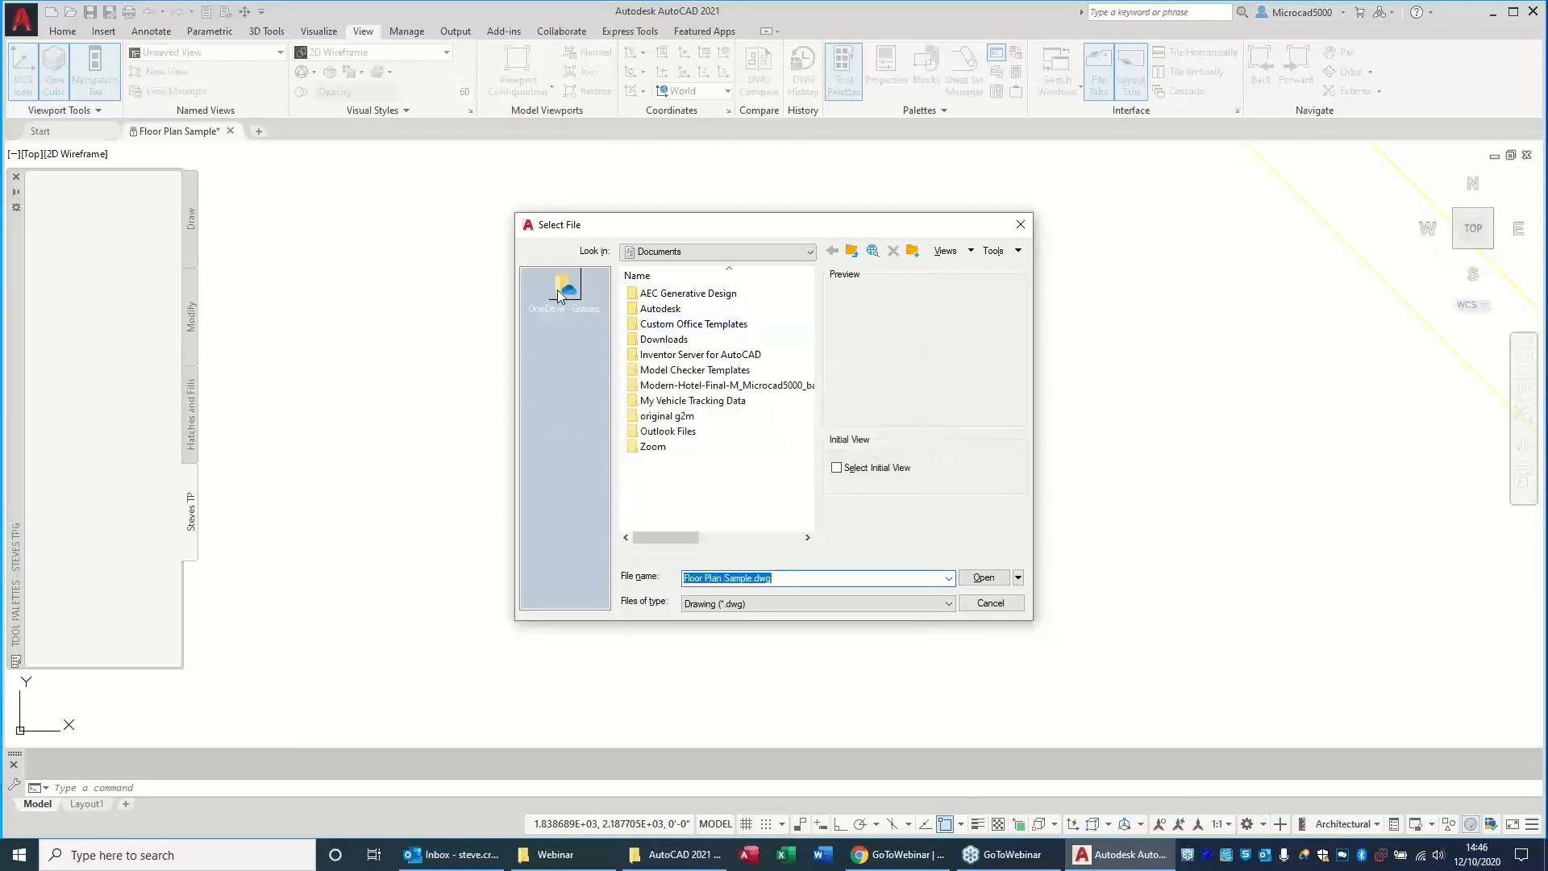
{"action": "right_click", "coordinate": [566, 291]}
{"action": "left_click", "coordinate": [593, 301]}
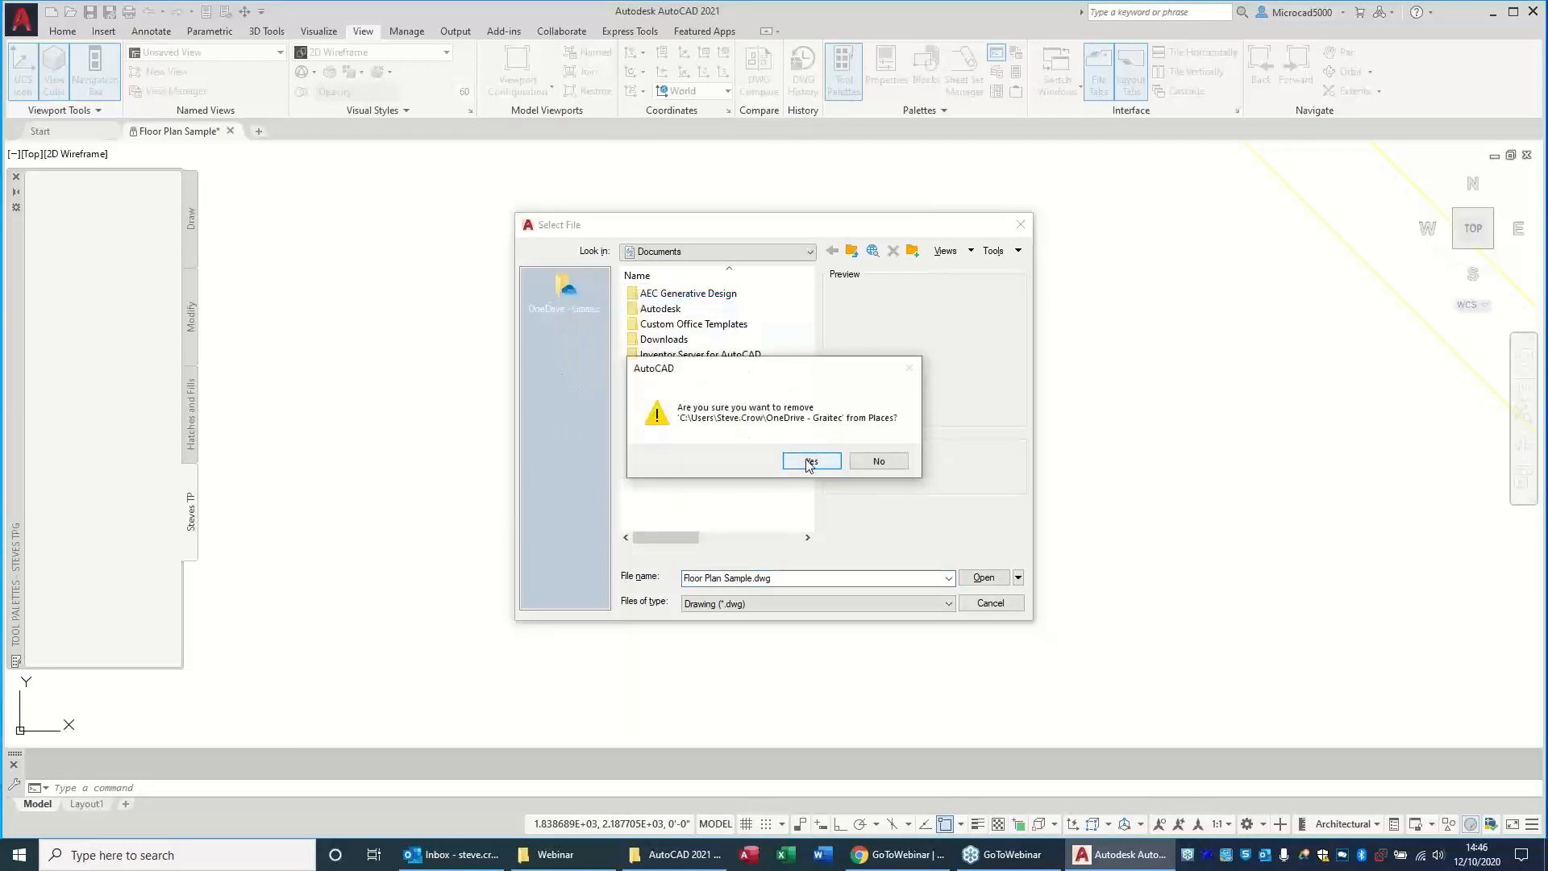
{"action": "left_click", "coordinate": [808, 461]}
Add the AutoDesk Learning and AutoCAD 2020 practice folders from Local Disk (C:) to Places.
{"action": "left_click", "coordinate": [709, 252]}
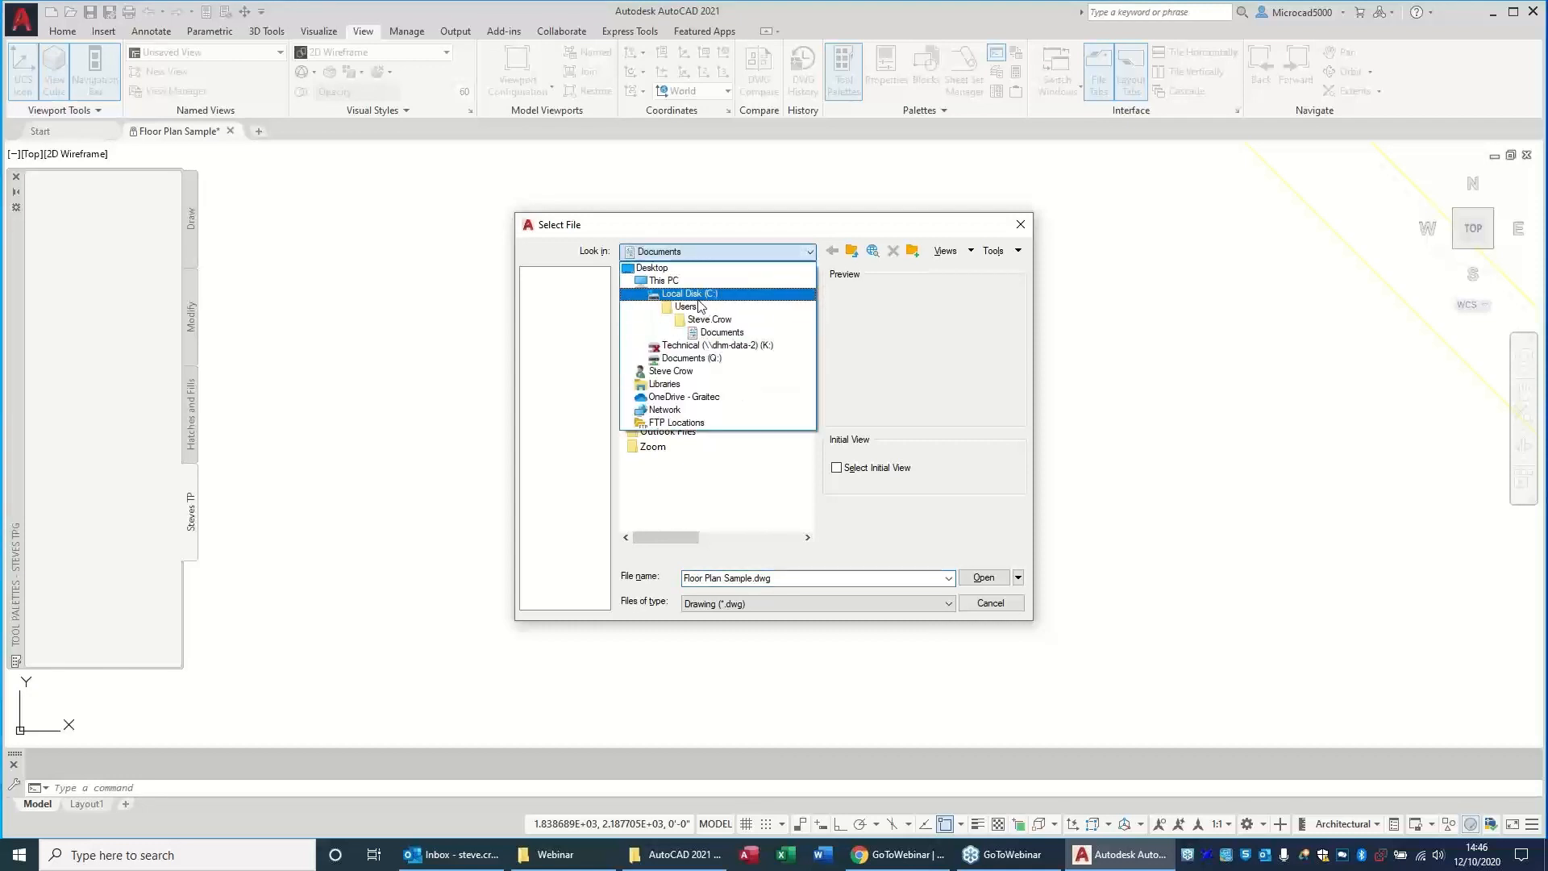
{"action": "left_click", "coordinate": [689, 293]}
{"action": "left_click_drag", "start_coordinate": [680, 323], "coordinate": [579, 326]}
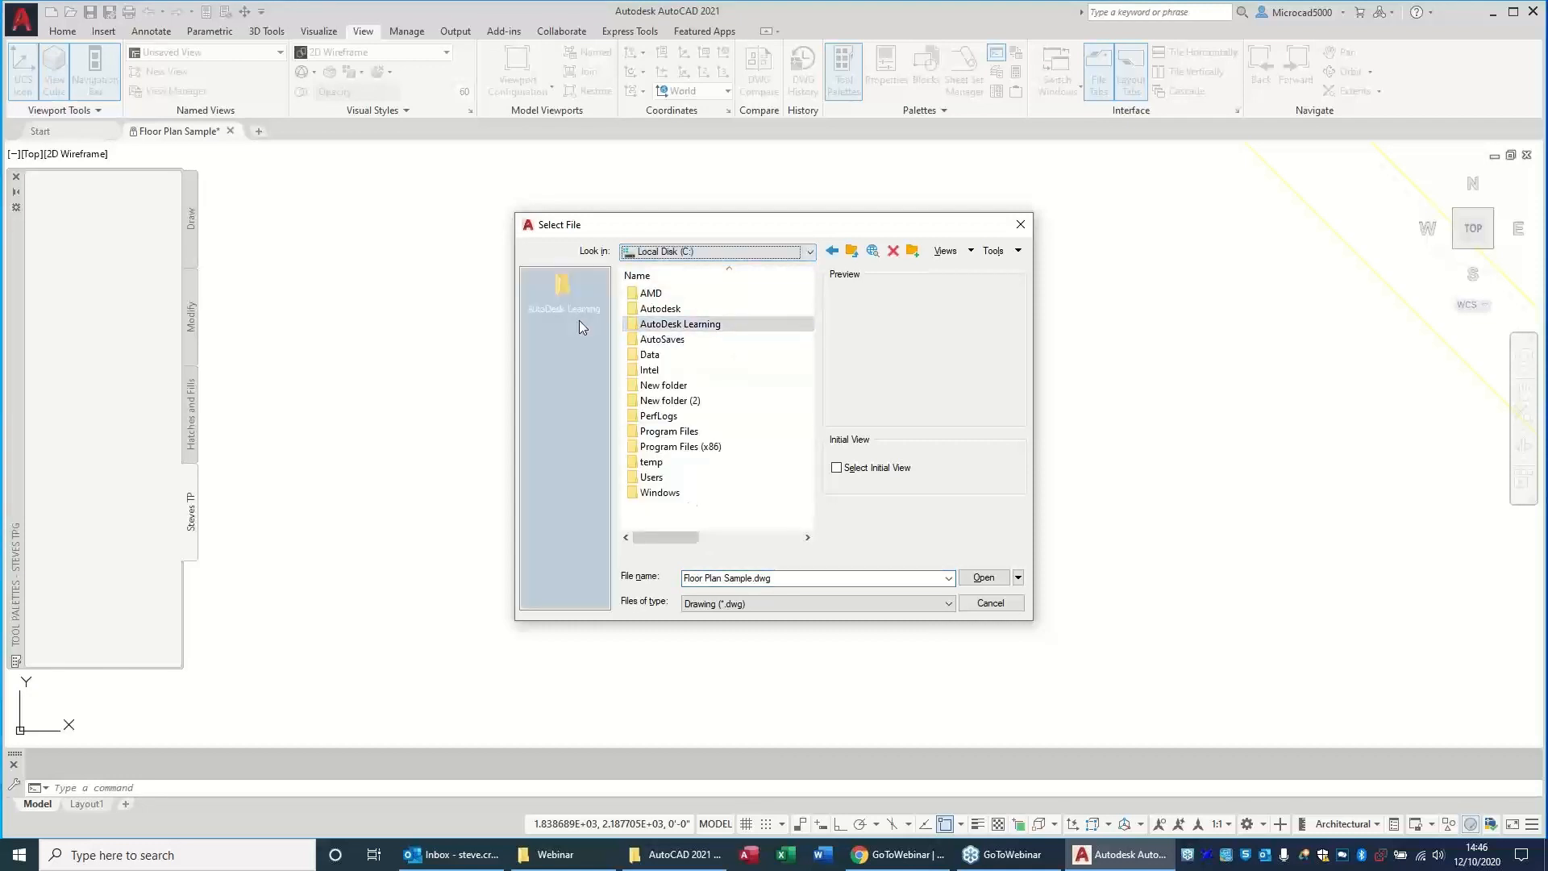
{"action": "left_click", "coordinate": [564, 289]}
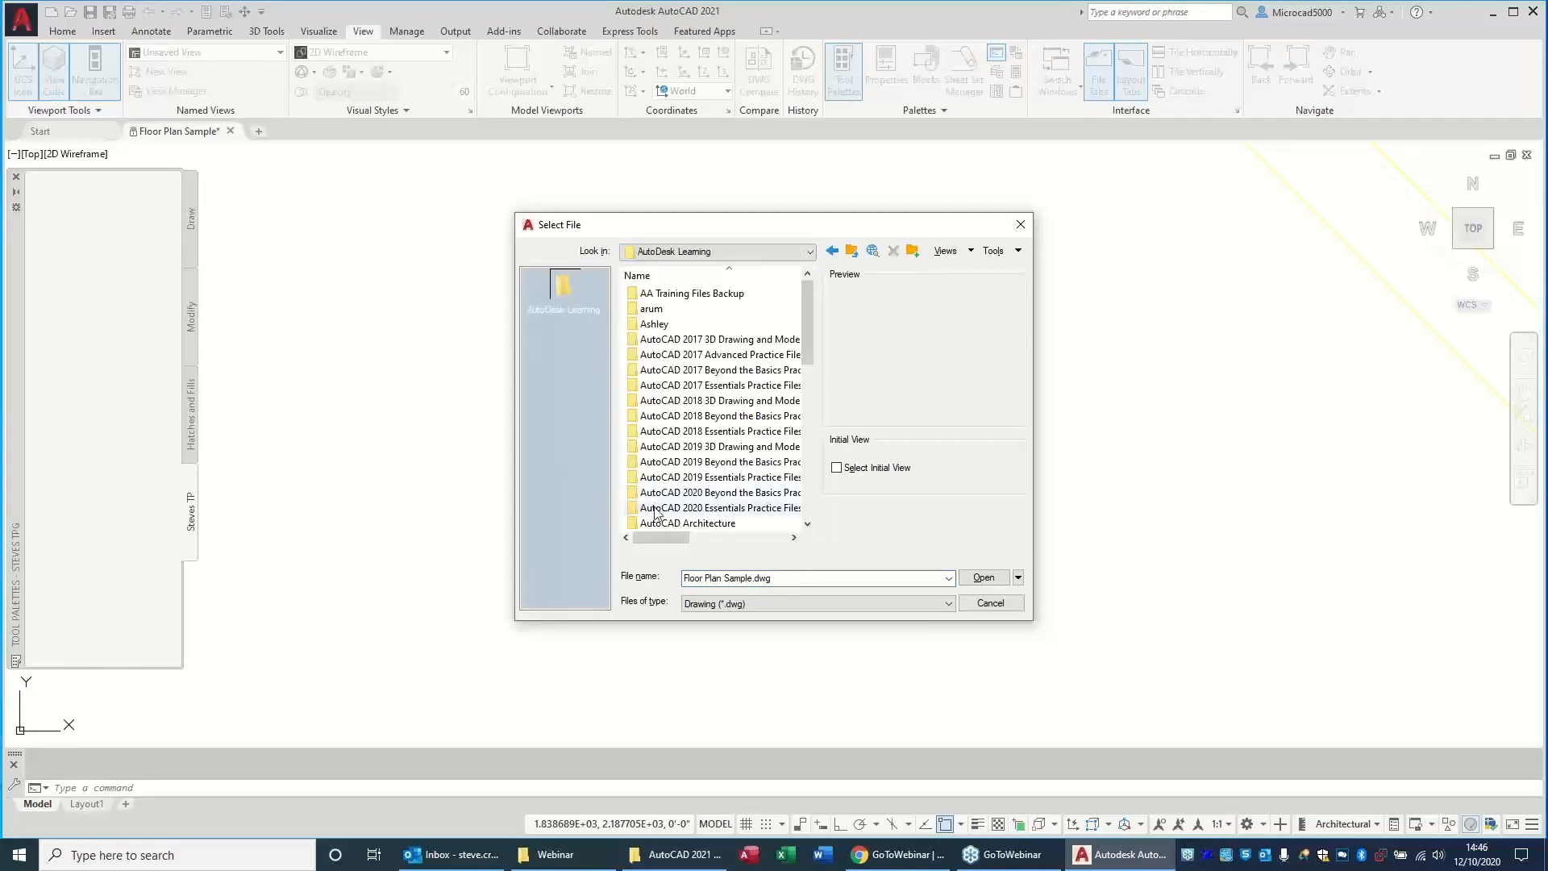
{"action": "left_click_drag", "start_coordinate": [668, 508], "coordinate": [567, 422]}
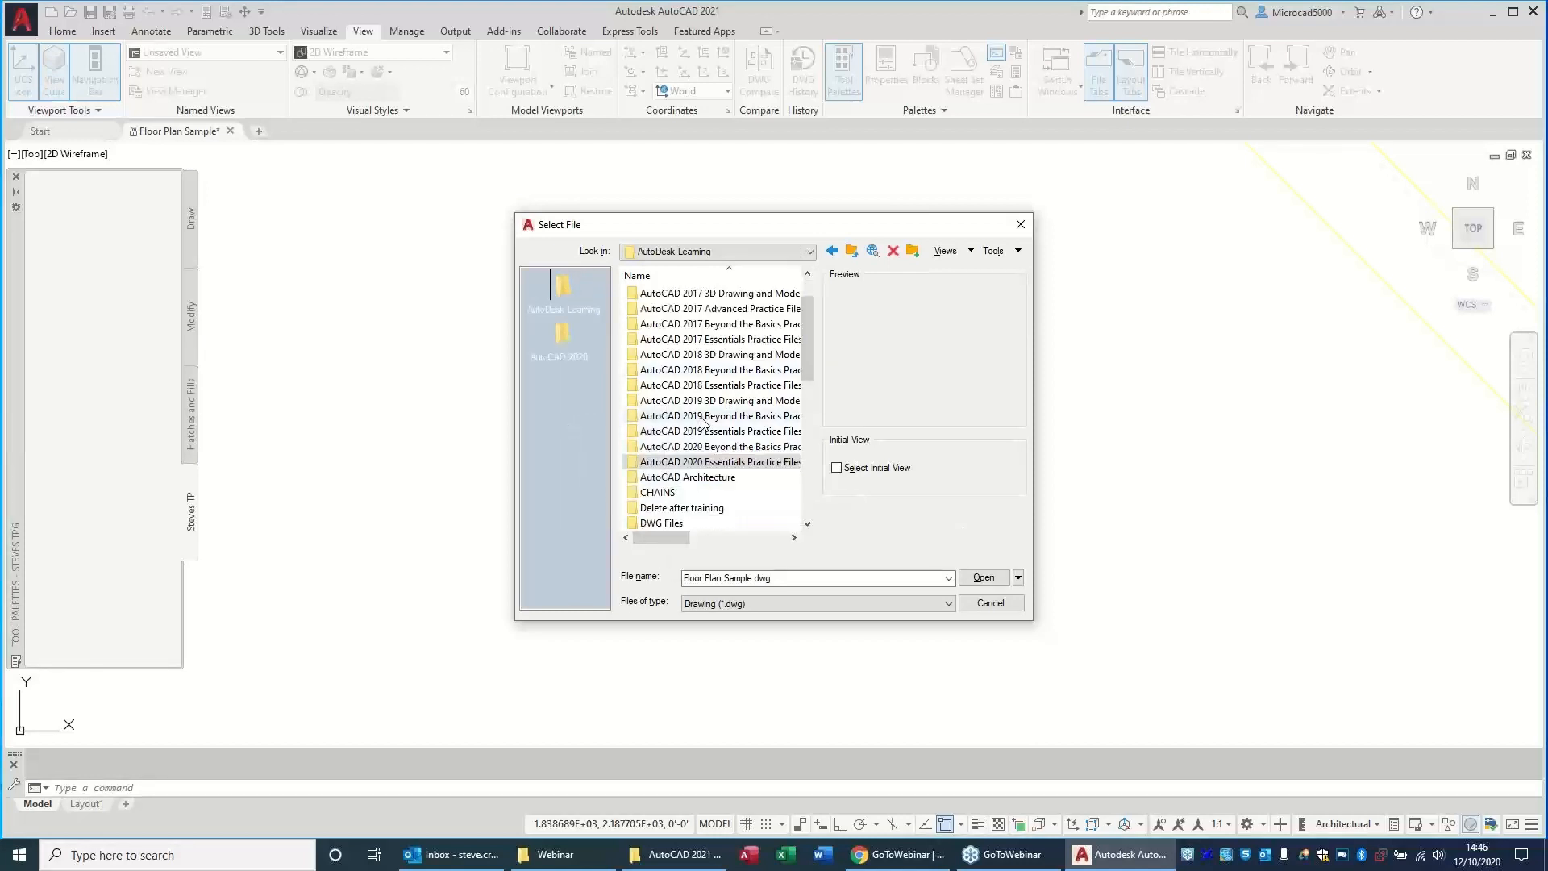
Add the Sample Dwgs and Webinar folders to Places, then open Bank-Building-AM.dwg.
{"action": "scroll", "coordinate": [713, 438], "scroll_direction": "down", "scroll_amount": 2}
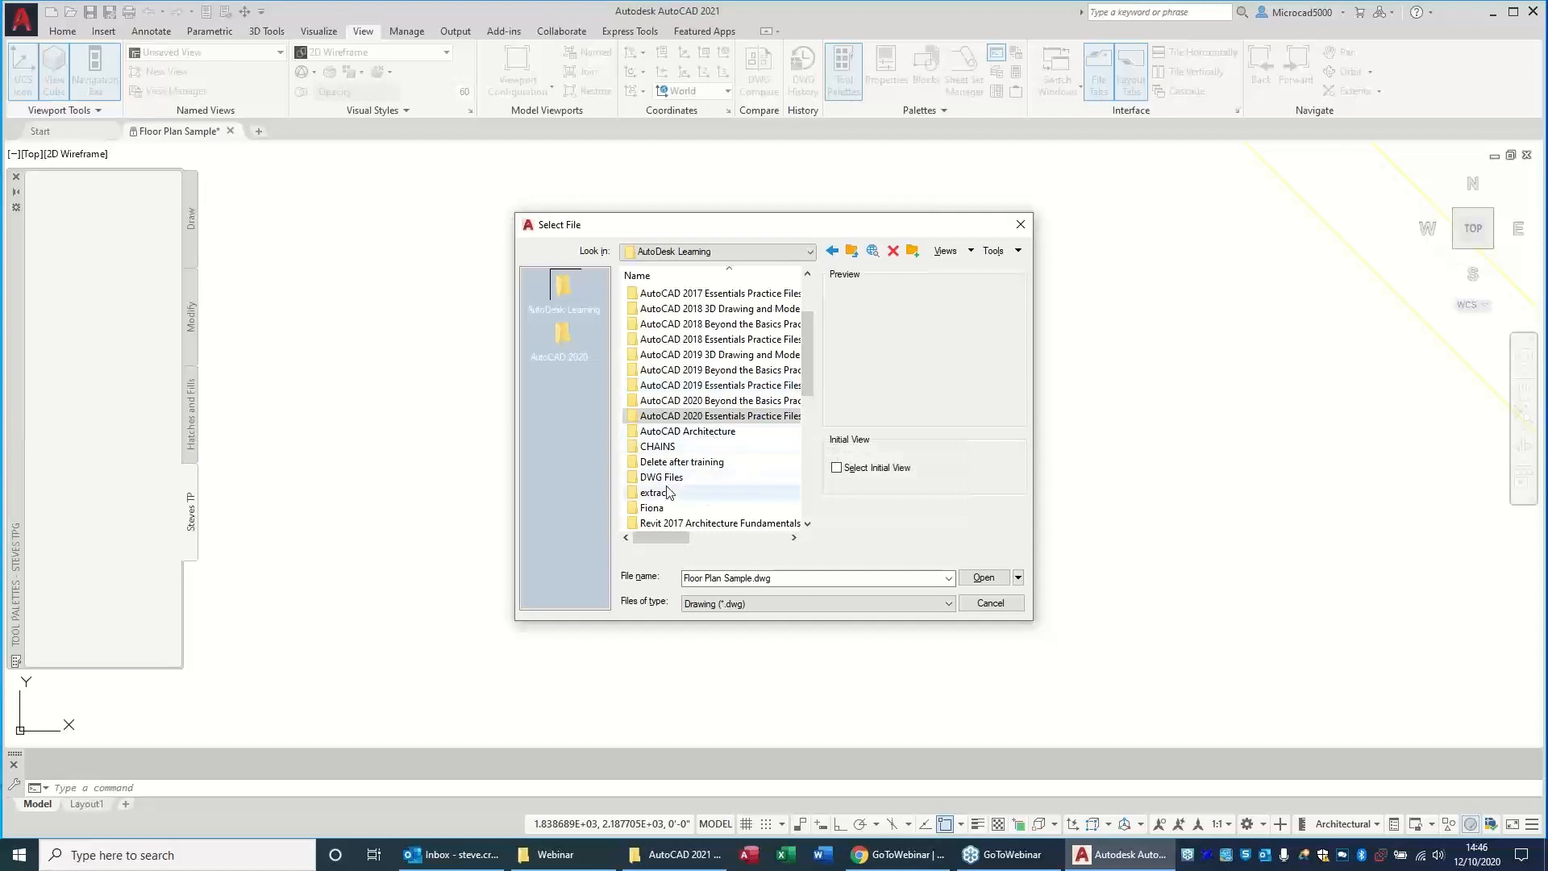
{"action": "scroll", "coordinate": [669, 484], "scroll_direction": "down", "scroll_amount": 2}
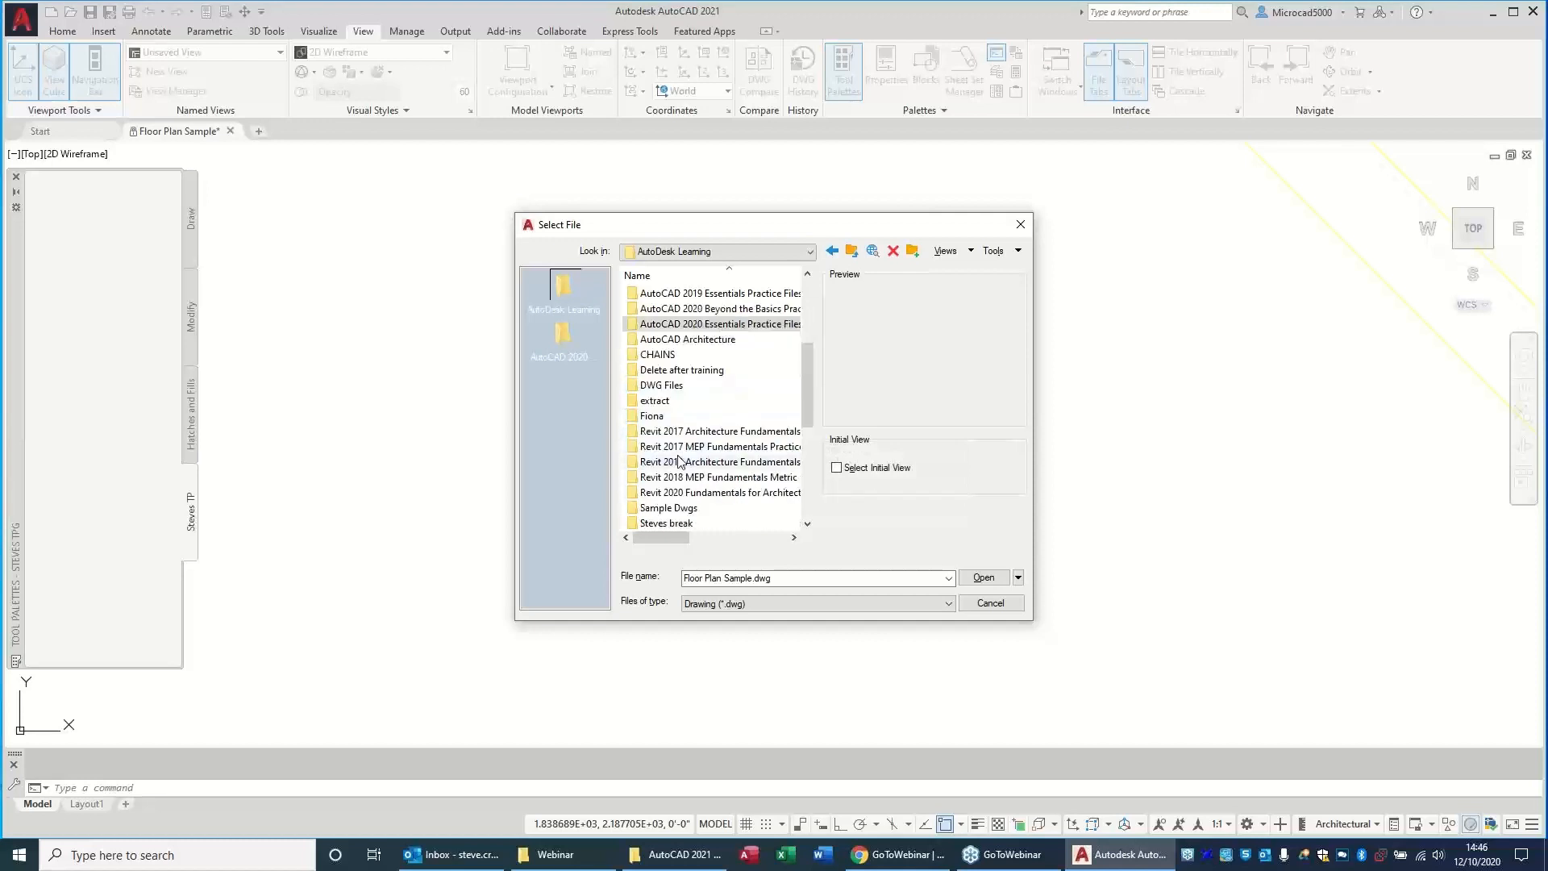
{"action": "left_click", "coordinate": [663, 506]}
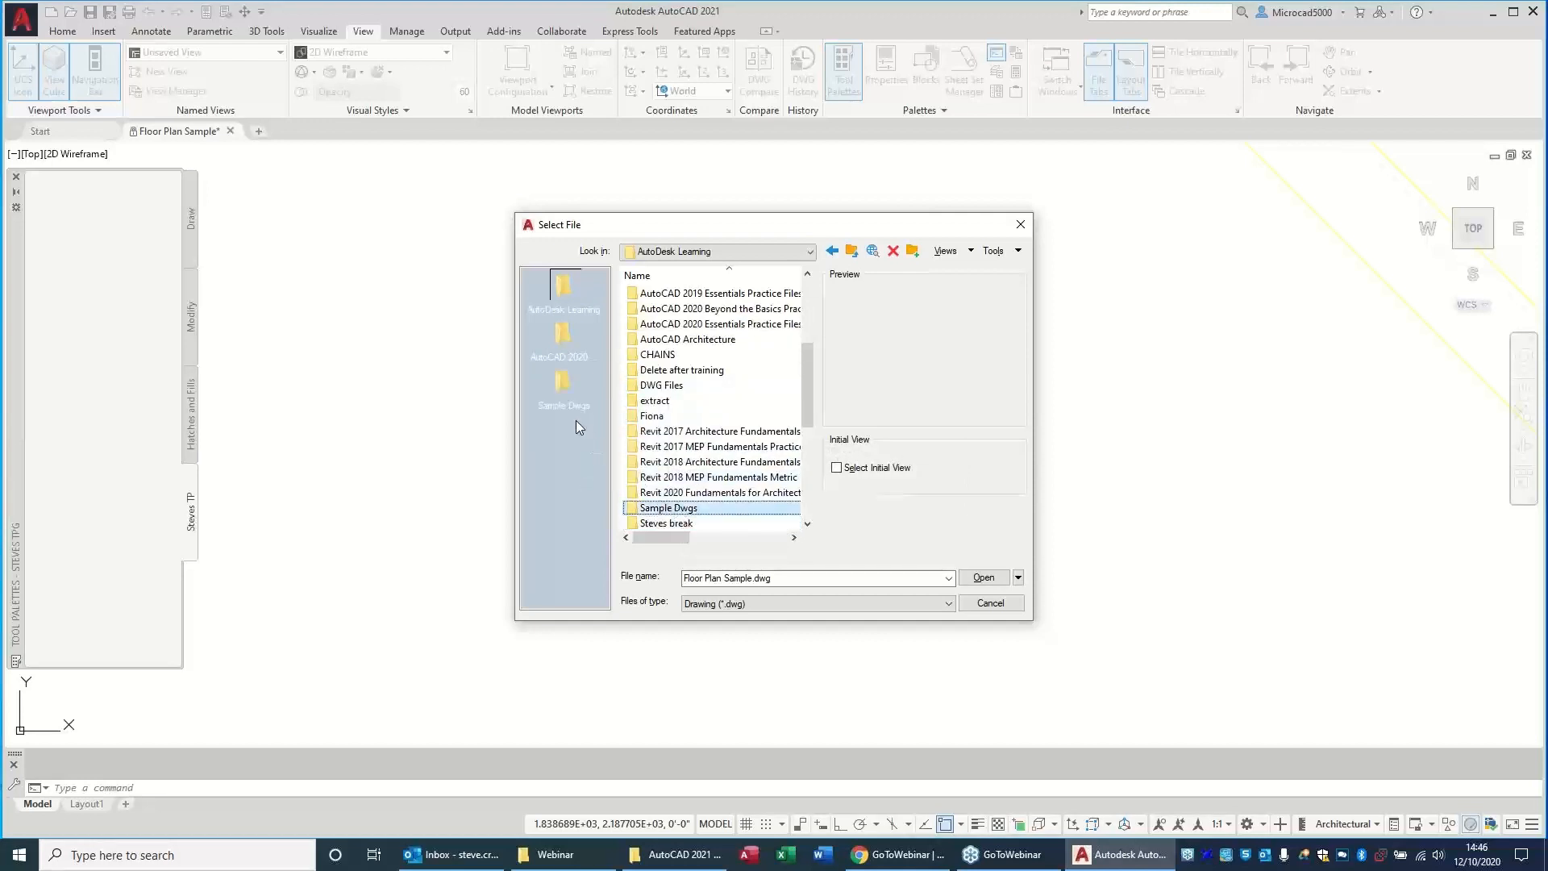
{"action": "left_click", "coordinate": [661, 252]}
{"action": "left_click", "coordinate": [663, 293]}
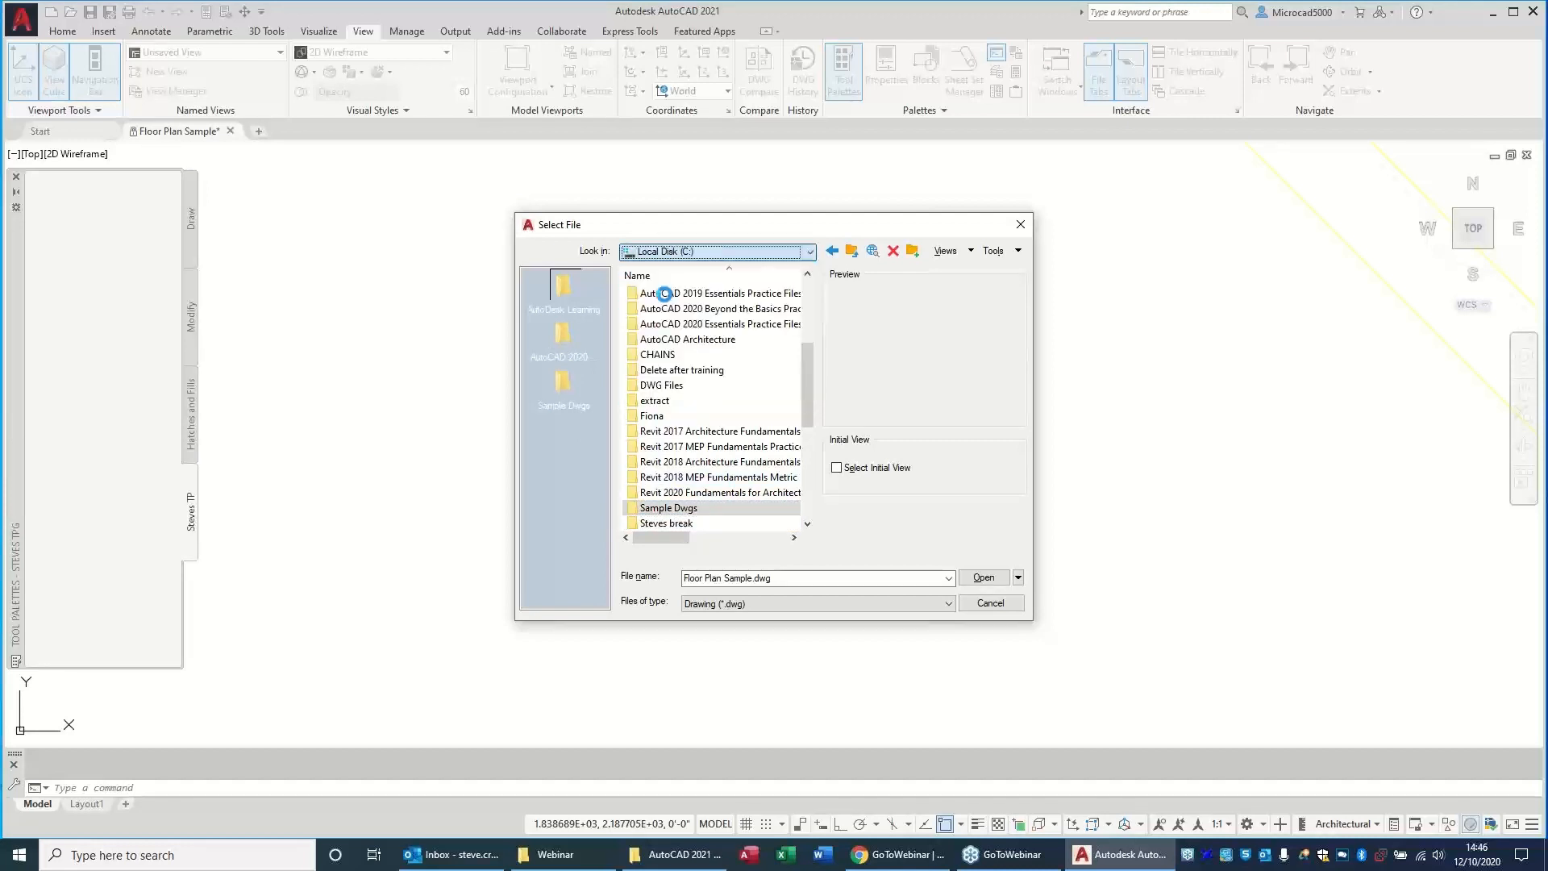
{"action": "double_click", "coordinate": [646, 356]}
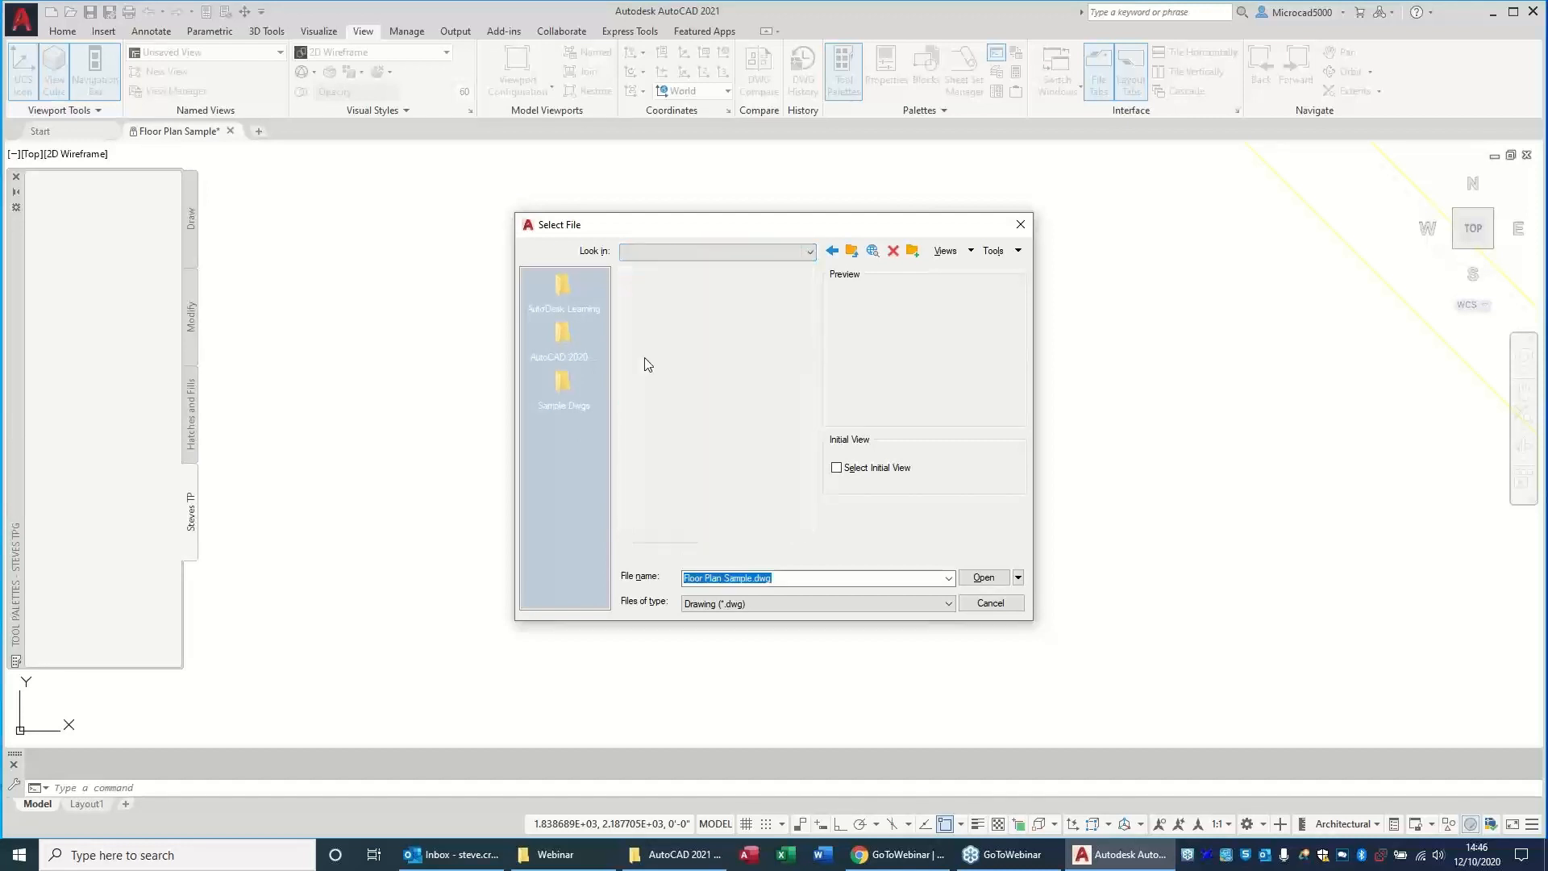
{"action": "left_click", "coordinate": [640, 341]}
{"action": "left_click_drag", "start_coordinate": [639, 345], "coordinate": [574, 453]}
{"action": "left_click", "coordinate": [563, 337]}
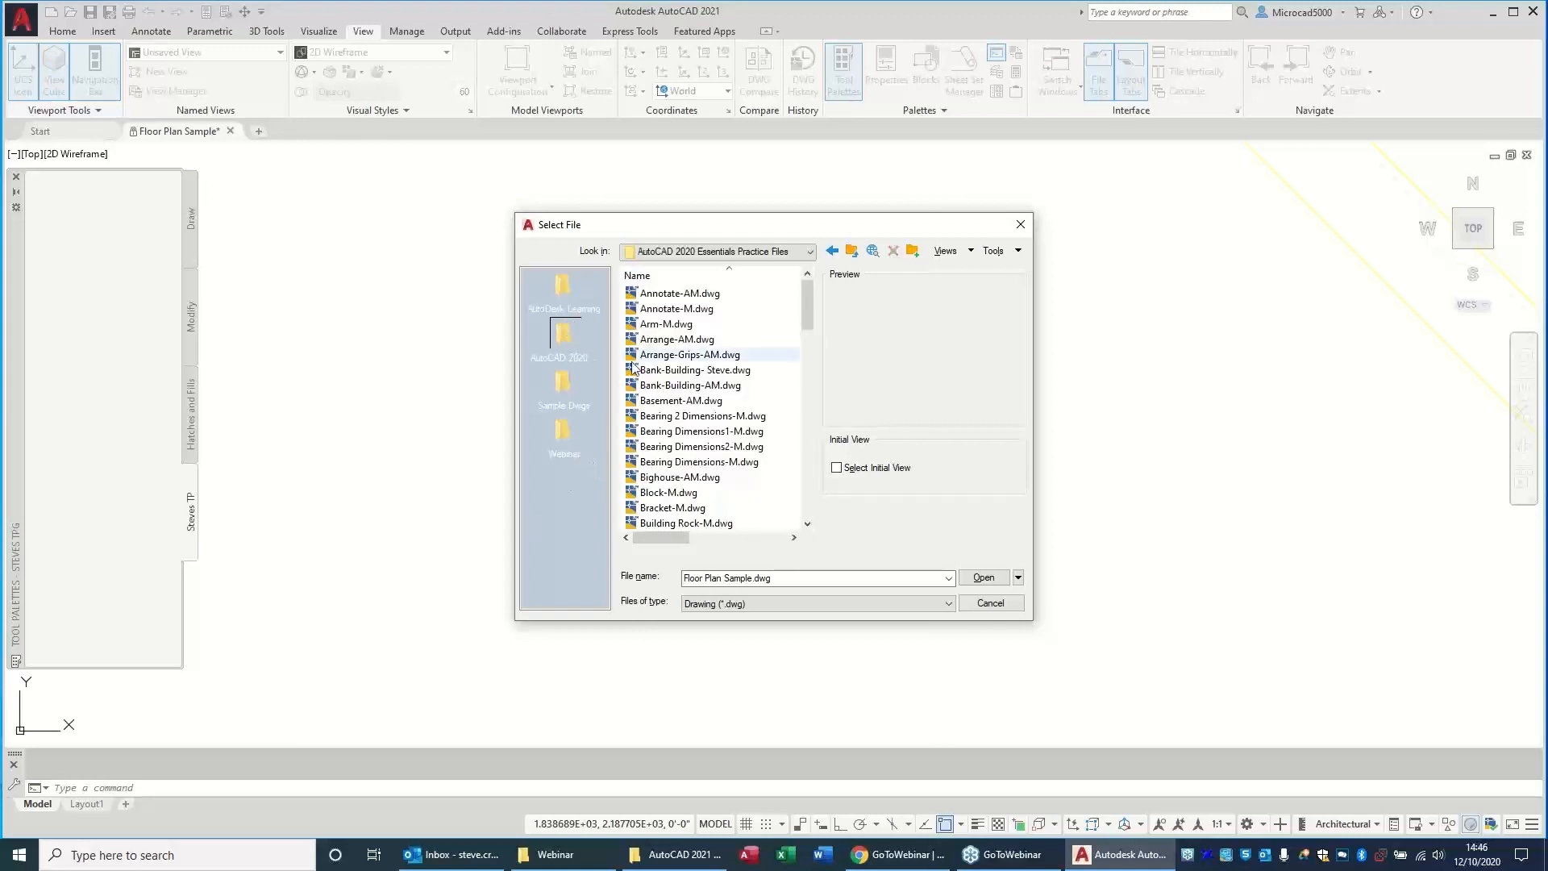
{"action": "double_click", "coordinate": [692, 386]}
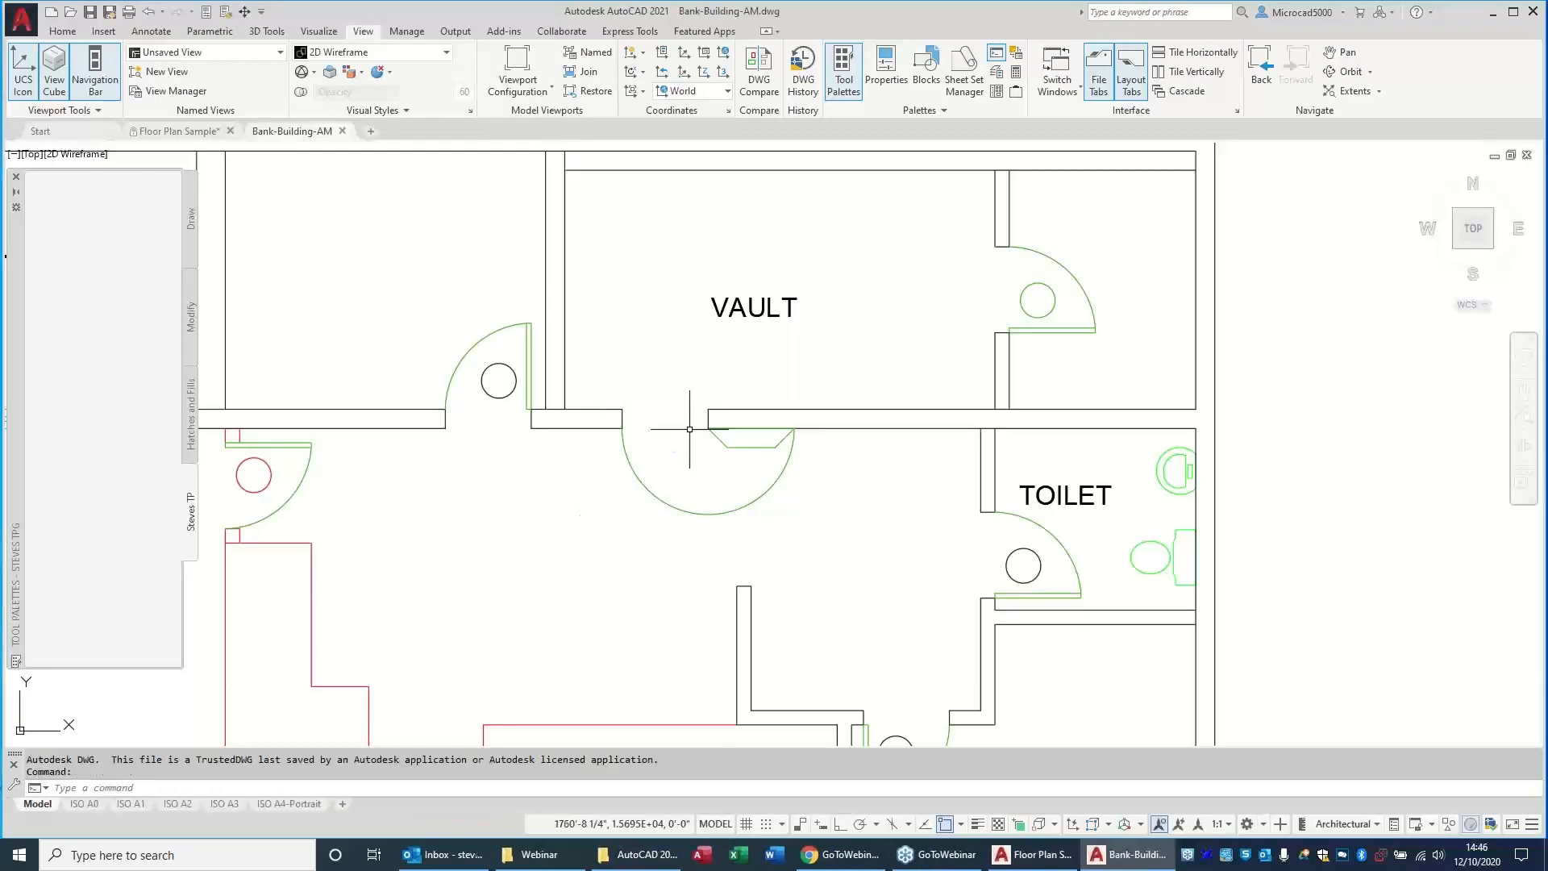
Pan and zoom the bank floor plan to the TOILET room and select the toilet fixture.
{"action": "scroll", "coordinate": [557, 488], "scroll_direction": "down", "scroll_amount": 2}
{"action": "mouse_move", "coordinate": [508, 529]}
{"action": "middle_mouse_down"}
{"action": "mouse_move", "coordinate": [563, 439]}
{"action": "mouse_move", "coordinate": [734, 375]}
{"action": "middle_mouse_up"}
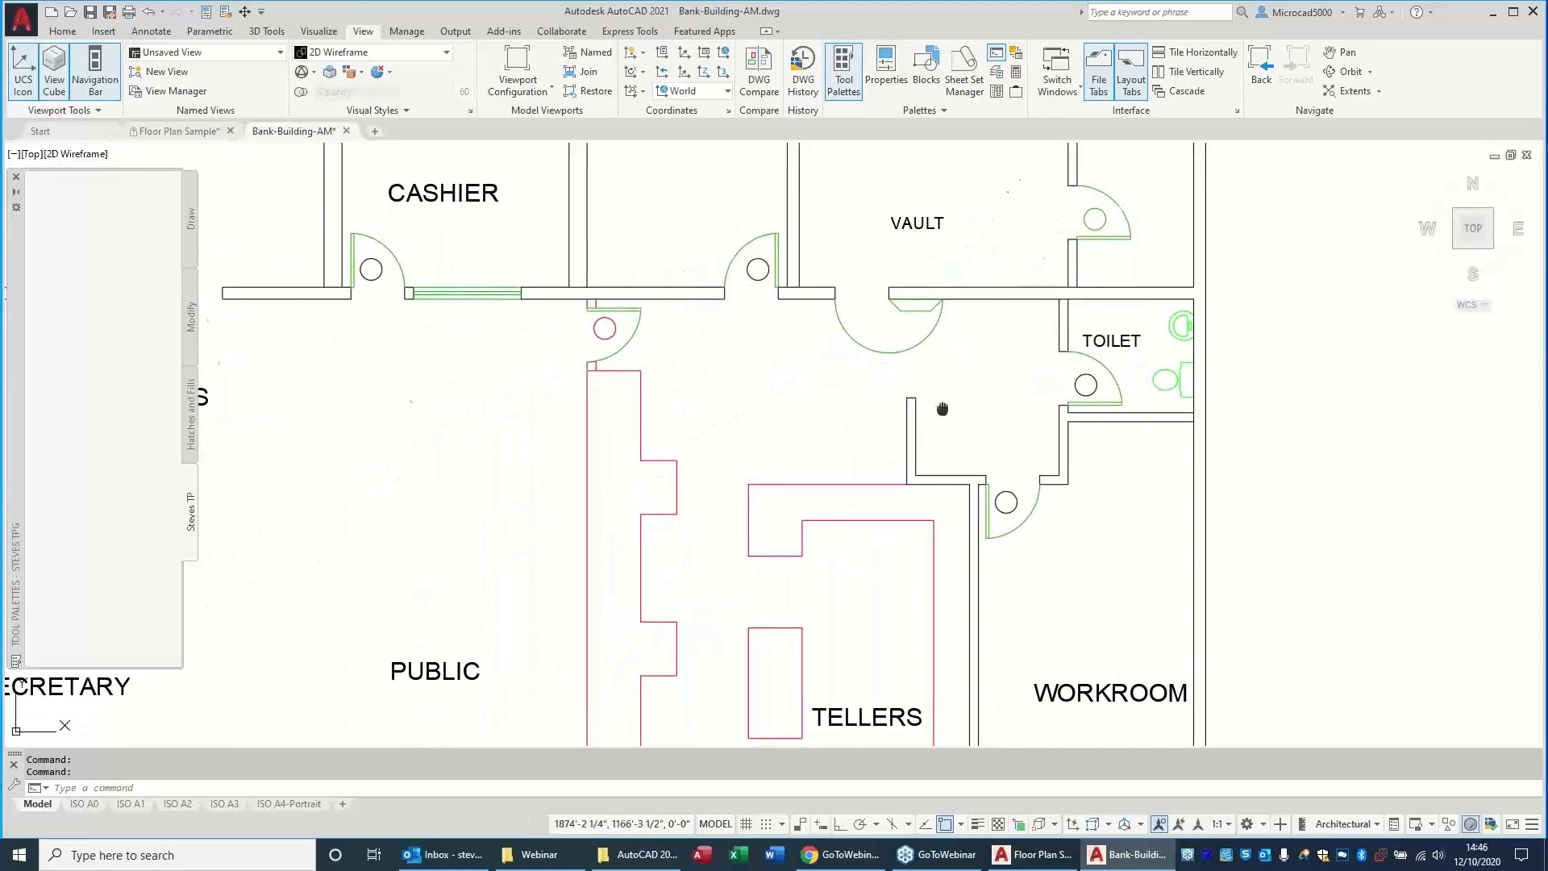
{"action": "middle_click_drag", "start_coordinate": [936, 408], "coordinate": [598, 463]}
{"action": "scroll", "coordinate": [705, 446], "scroll_direction": "up", "scroll_amount": 2}
{"action": "middle_click_drag", "start_coordinate": [537, 405], "coordinate": [620, 458]}
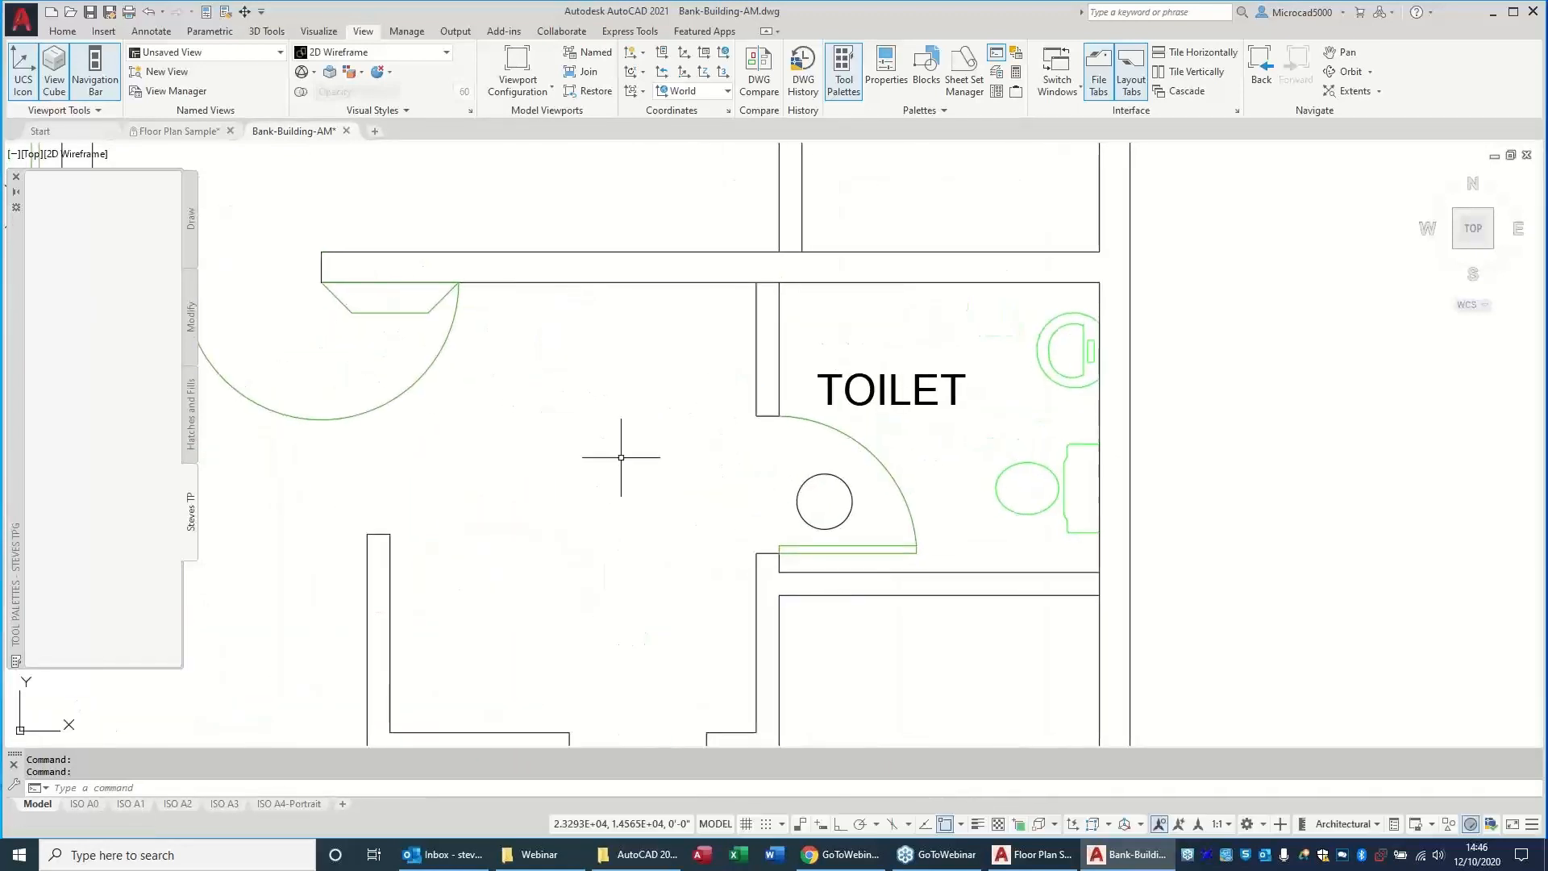
{"action": "left_click", "coordinate": [1004, 470]}
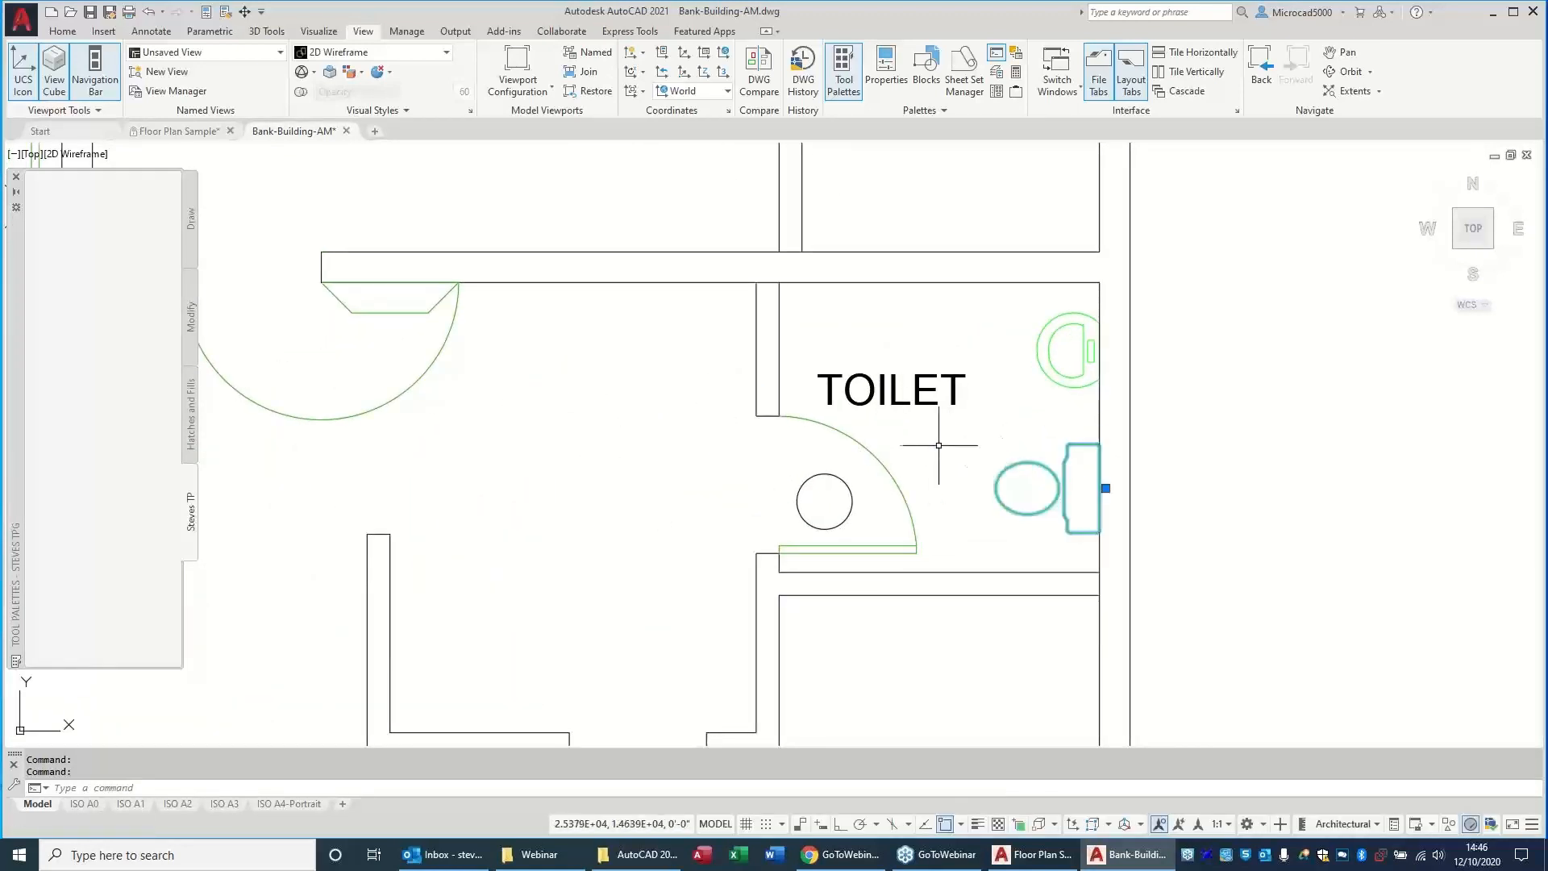
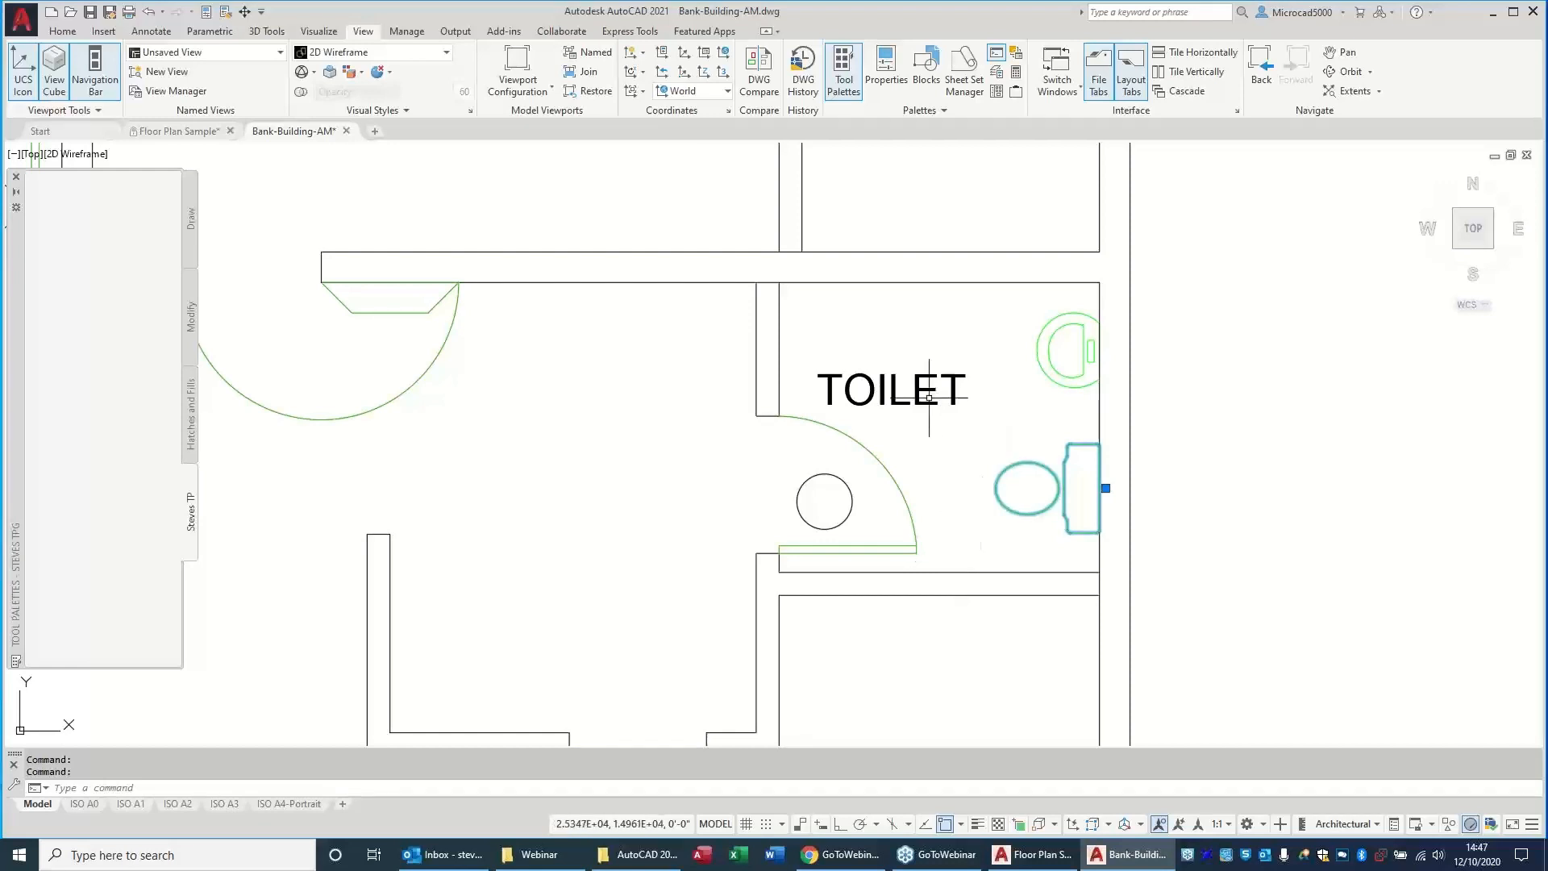
Add the round wall fixture to the Steves TP palette as the LAV block.
{"action": "key", "text": "Escape"}
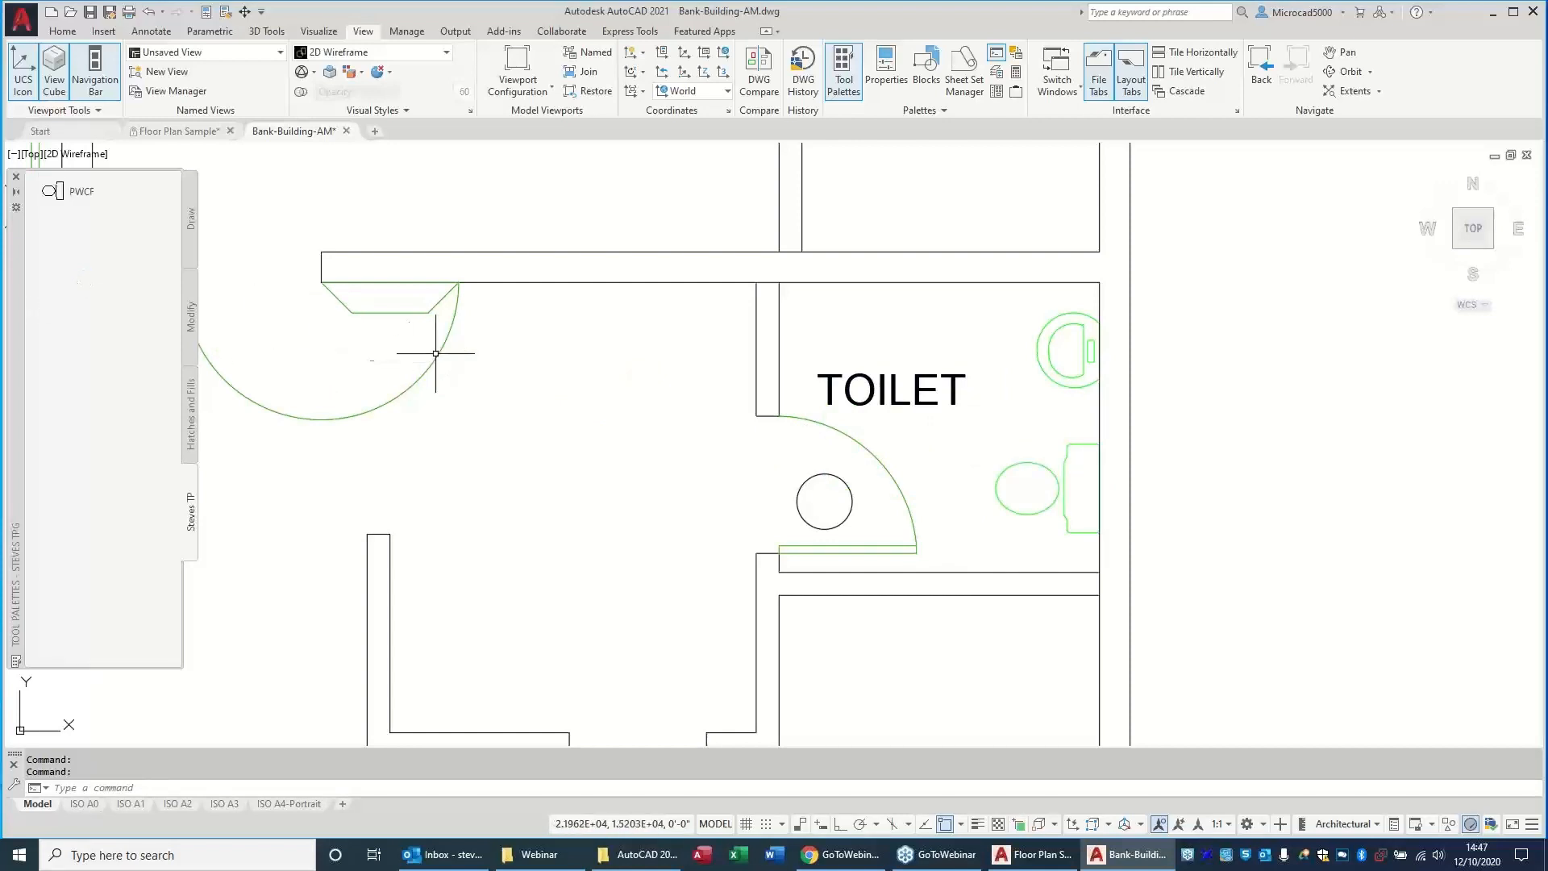
{"action": "left_click", "coordinate": [1039, 329]}
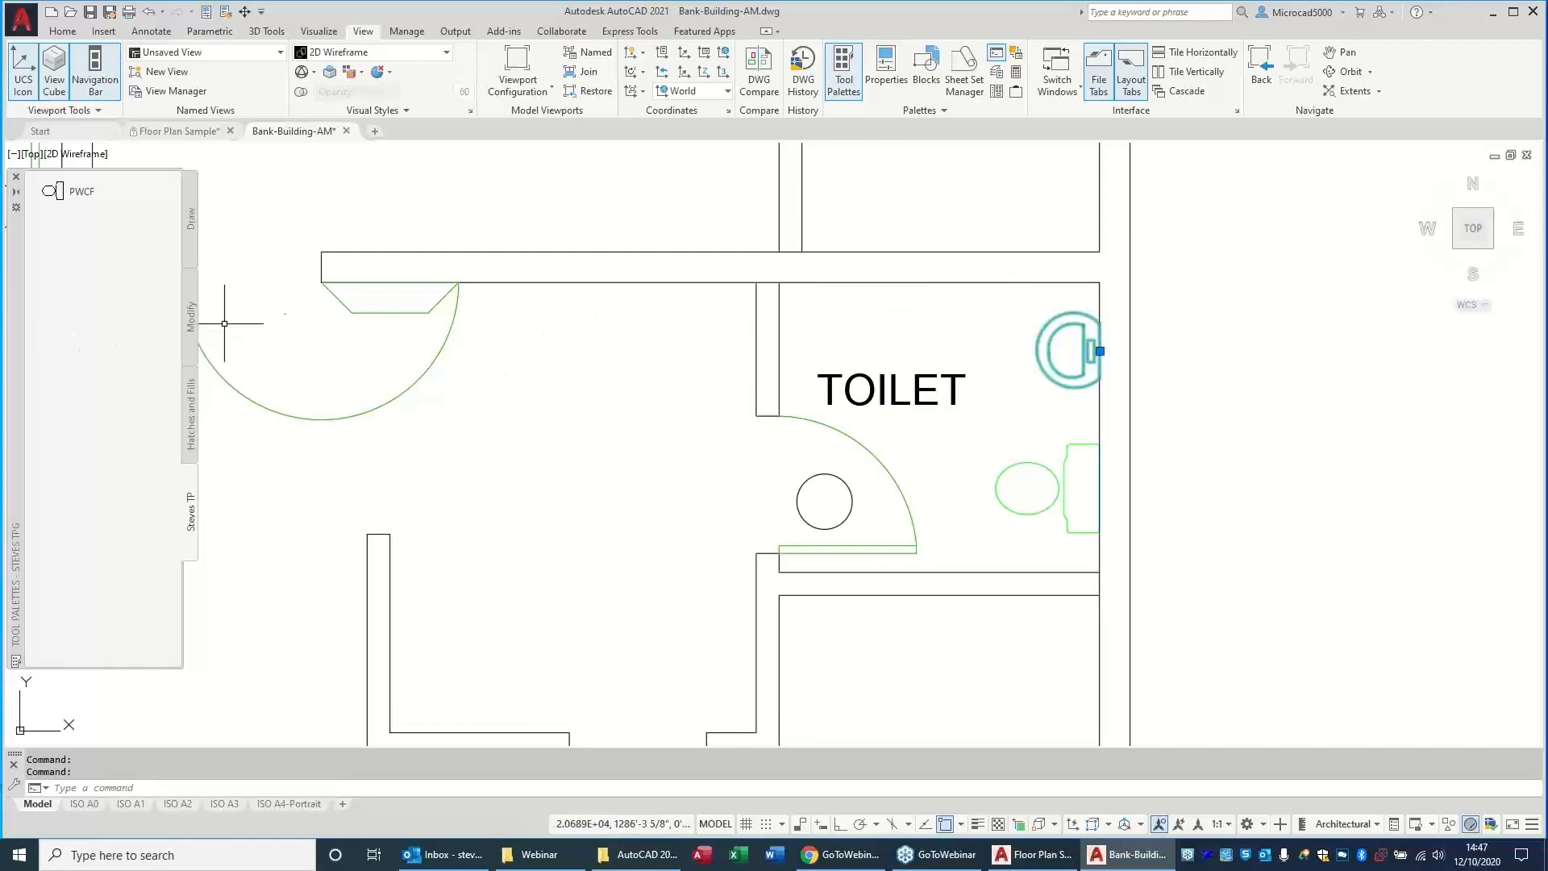
{"action": "mouse_move", "coordinate": [1038, 334]}
{"action": "left_mouse_down"}
{"action": "mouse_move", "coordinate": [718, 456]}
{"action": "mouse_move", "coordinate": [196, 359]}
{"action": "mouse_move", "coordinate": [99, 323]}
{"action": "left_mouse_up"}
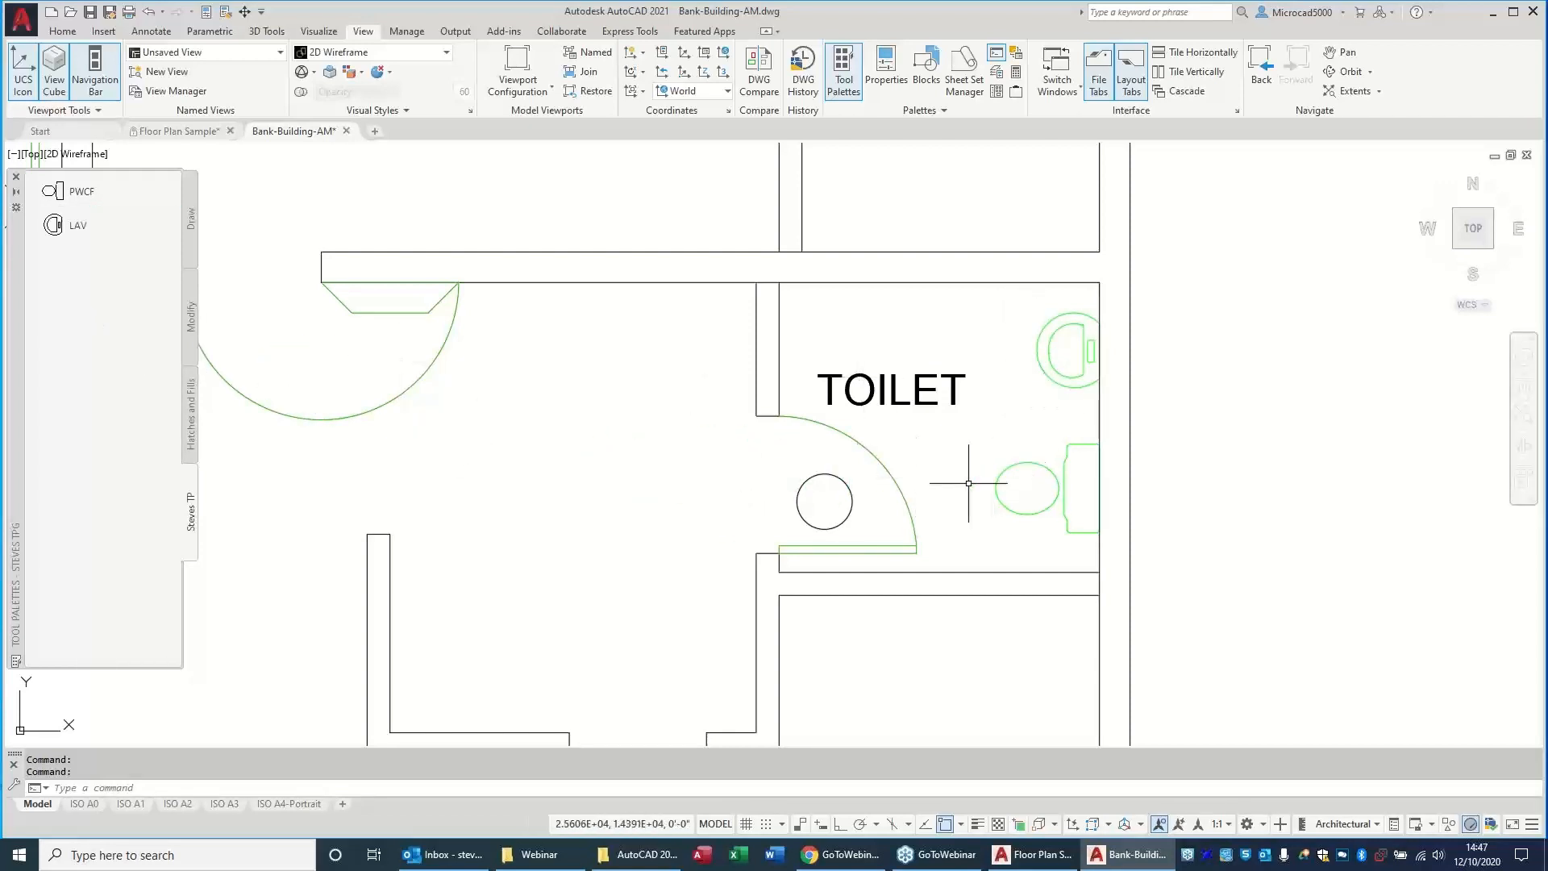
Add the door below the TOILET label as DOOR3, then start a new blank drawing.
{"action": "left_click", "coordinate": [903, 491]}
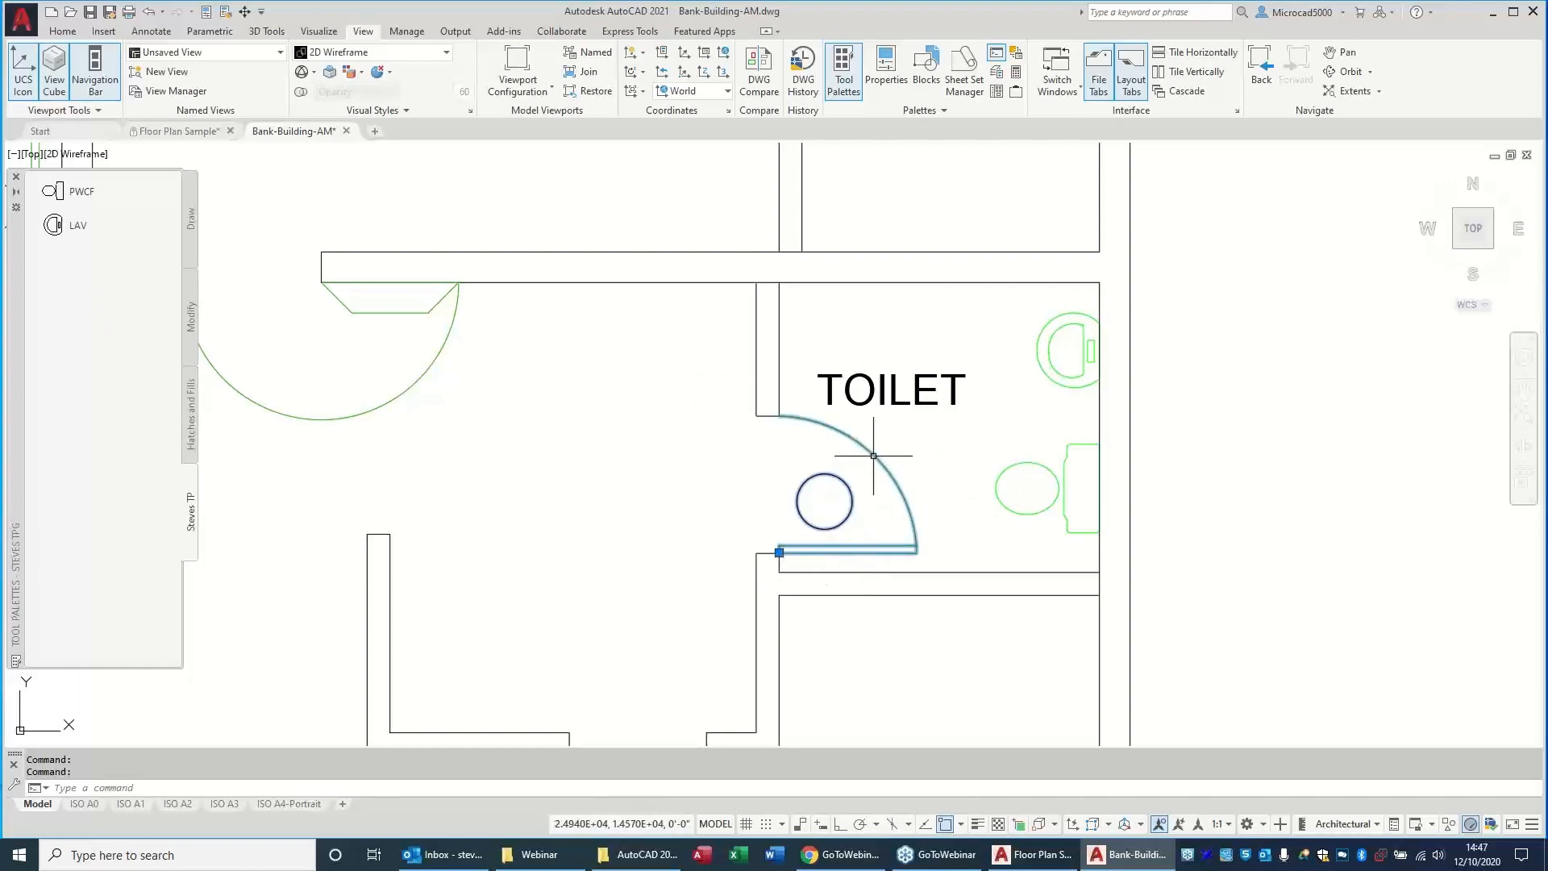
{"action": "mouse_move", "coordinate": [873, 455]}
{"action": "left_mouse_down"}
{"action": "mouse_move", "coordinate": [645, 481]}
{"action": "mouse_move", "coordinate": [409, 446]}
{"action": "mouse_move", "coordinate": [130, 316]}
{"action": "left_mouse_up"}
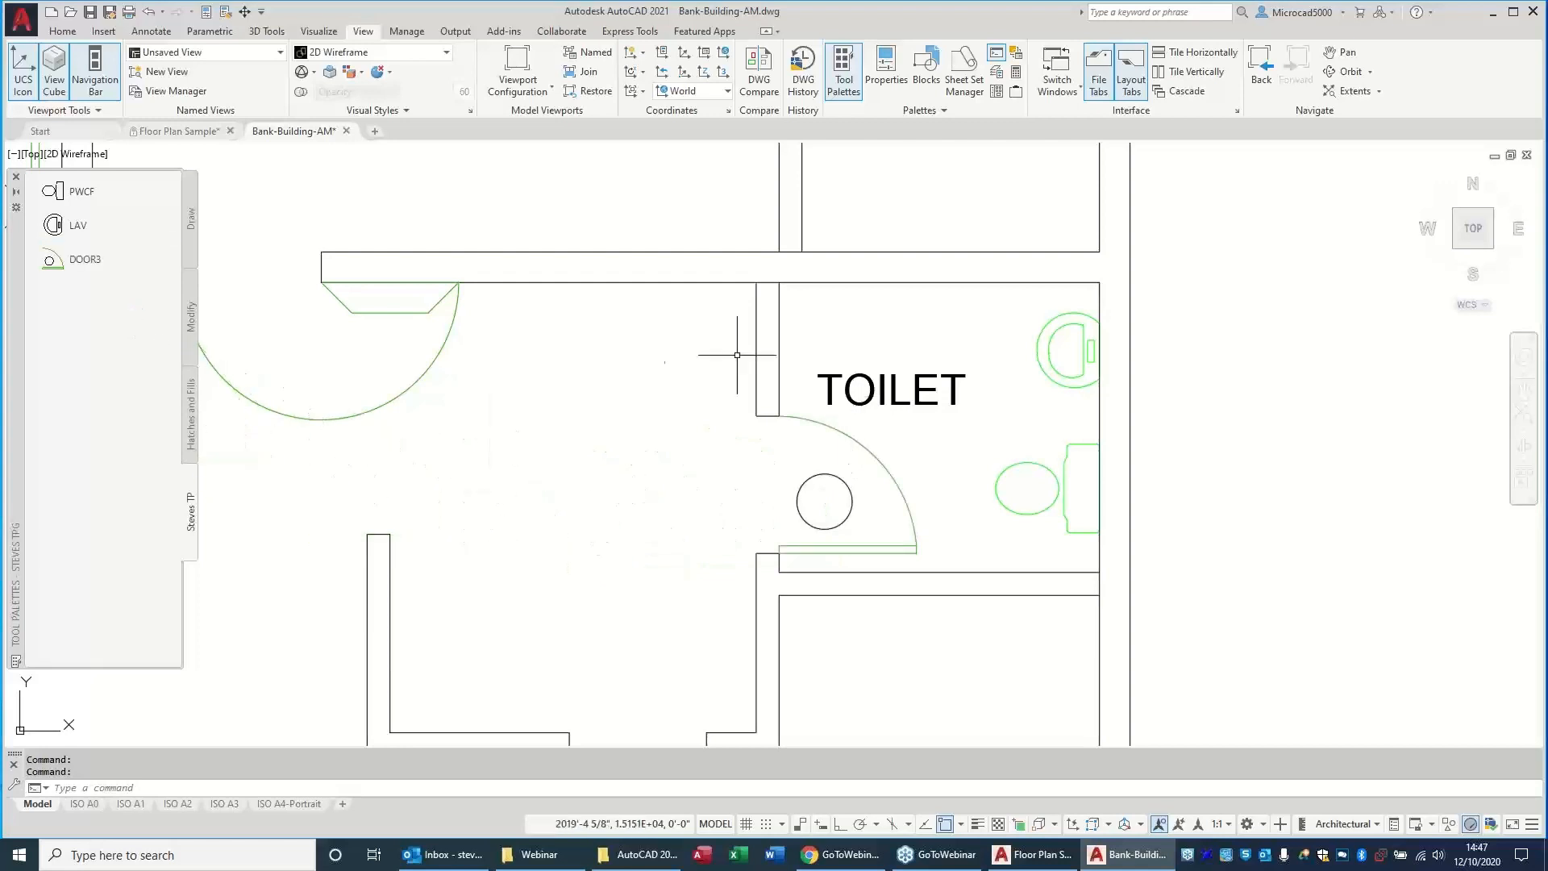
{"action": "left_click", "coordinate": [374, 130]}
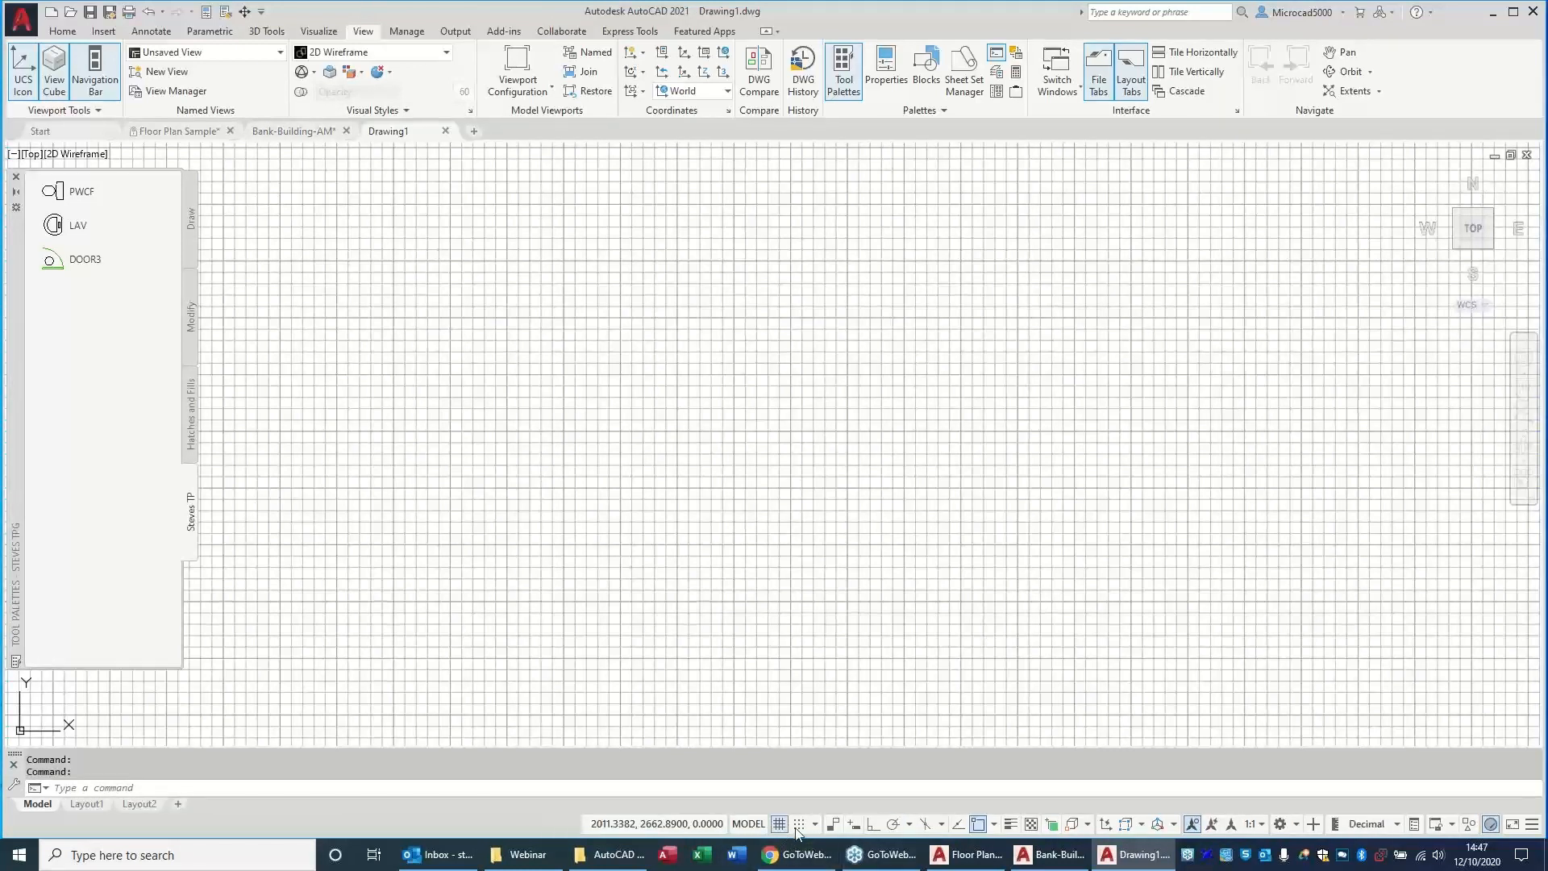
Turn off the grid and insert the LAV block into Drawing1 from the palette.
{"action": "left_click", "coordinate": [779, 823]}
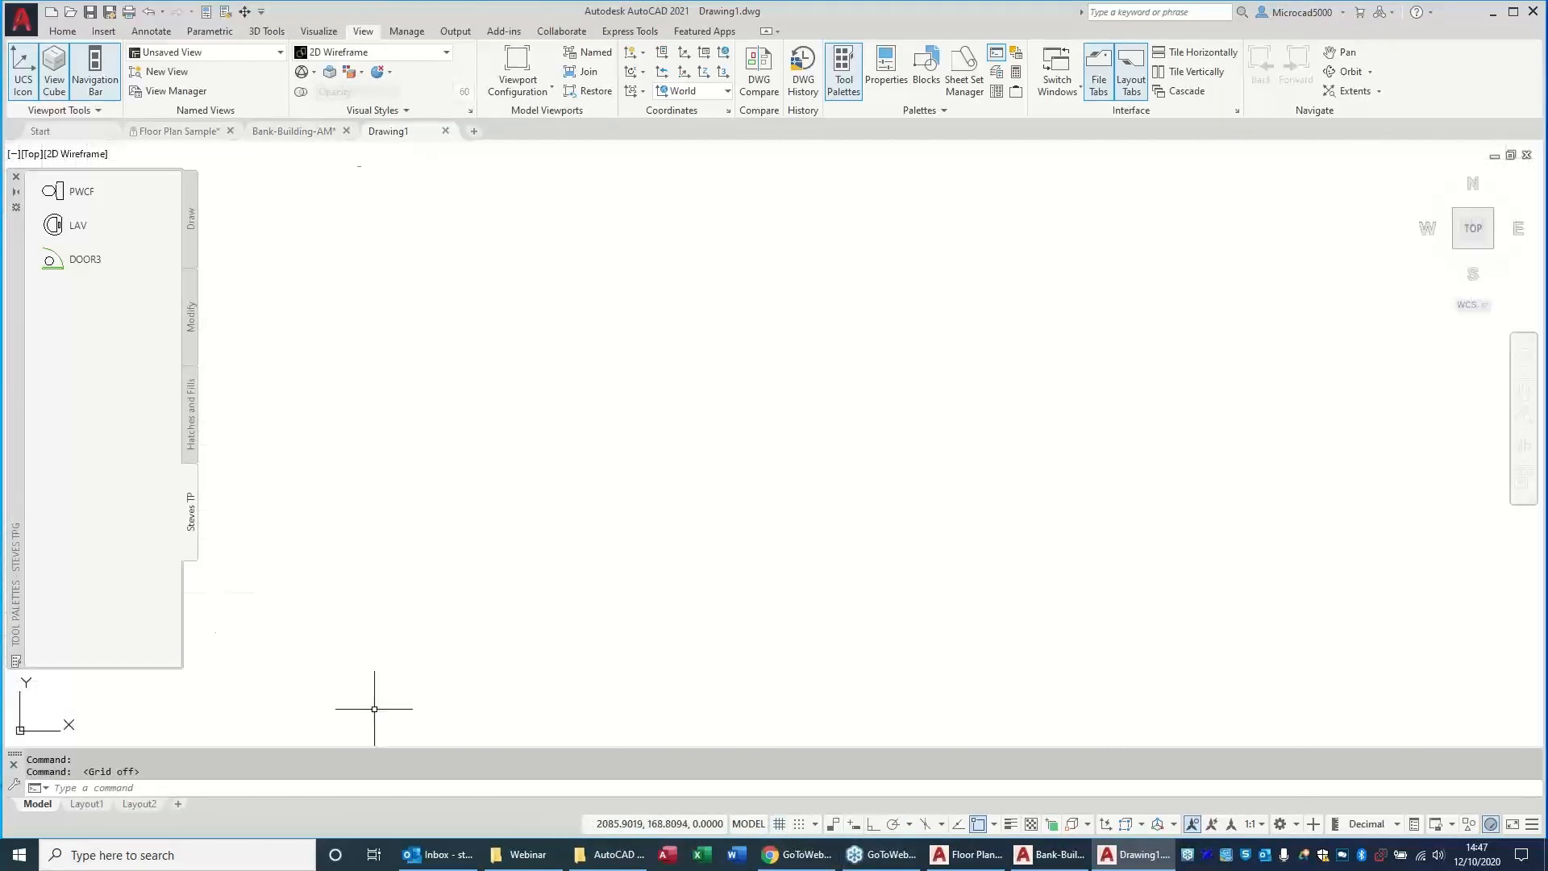
{"action": "left_click", "coordinate": [78, 225]}
{"action": "left_click_drag", "start_coordinate": [415, 257], "coordinate": [657, 387]}
{"action": "scroll", "coordinate": [815, 430], "scroll_direction": "down", "scroll_amount": 8}
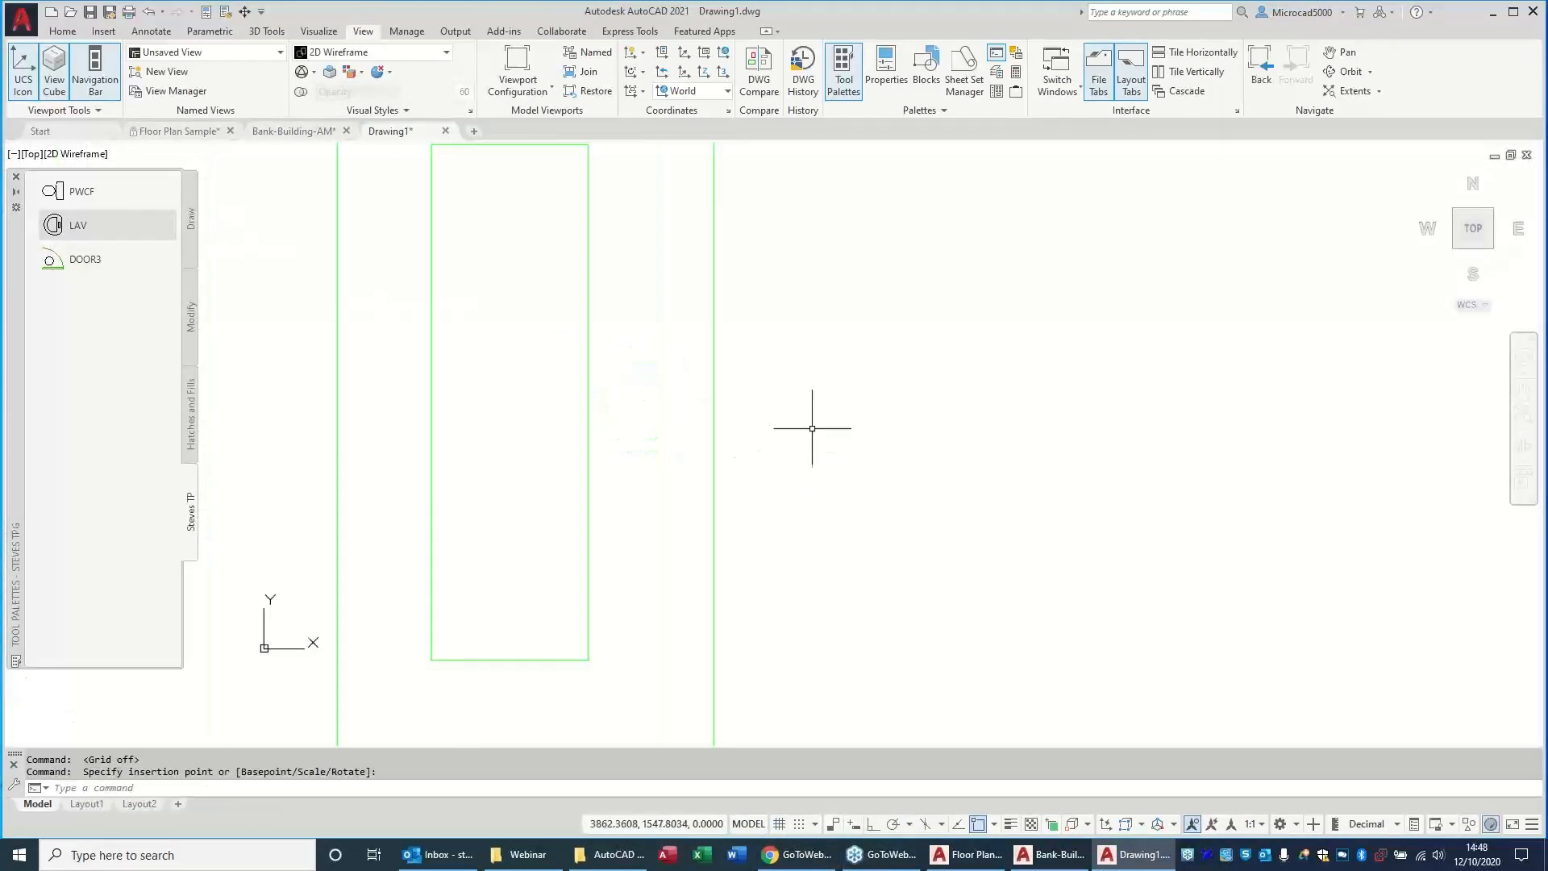
{"action": "scroll", "coordinate": [819, 439], "scroll_direction": "down", "scroll_amount": 4}
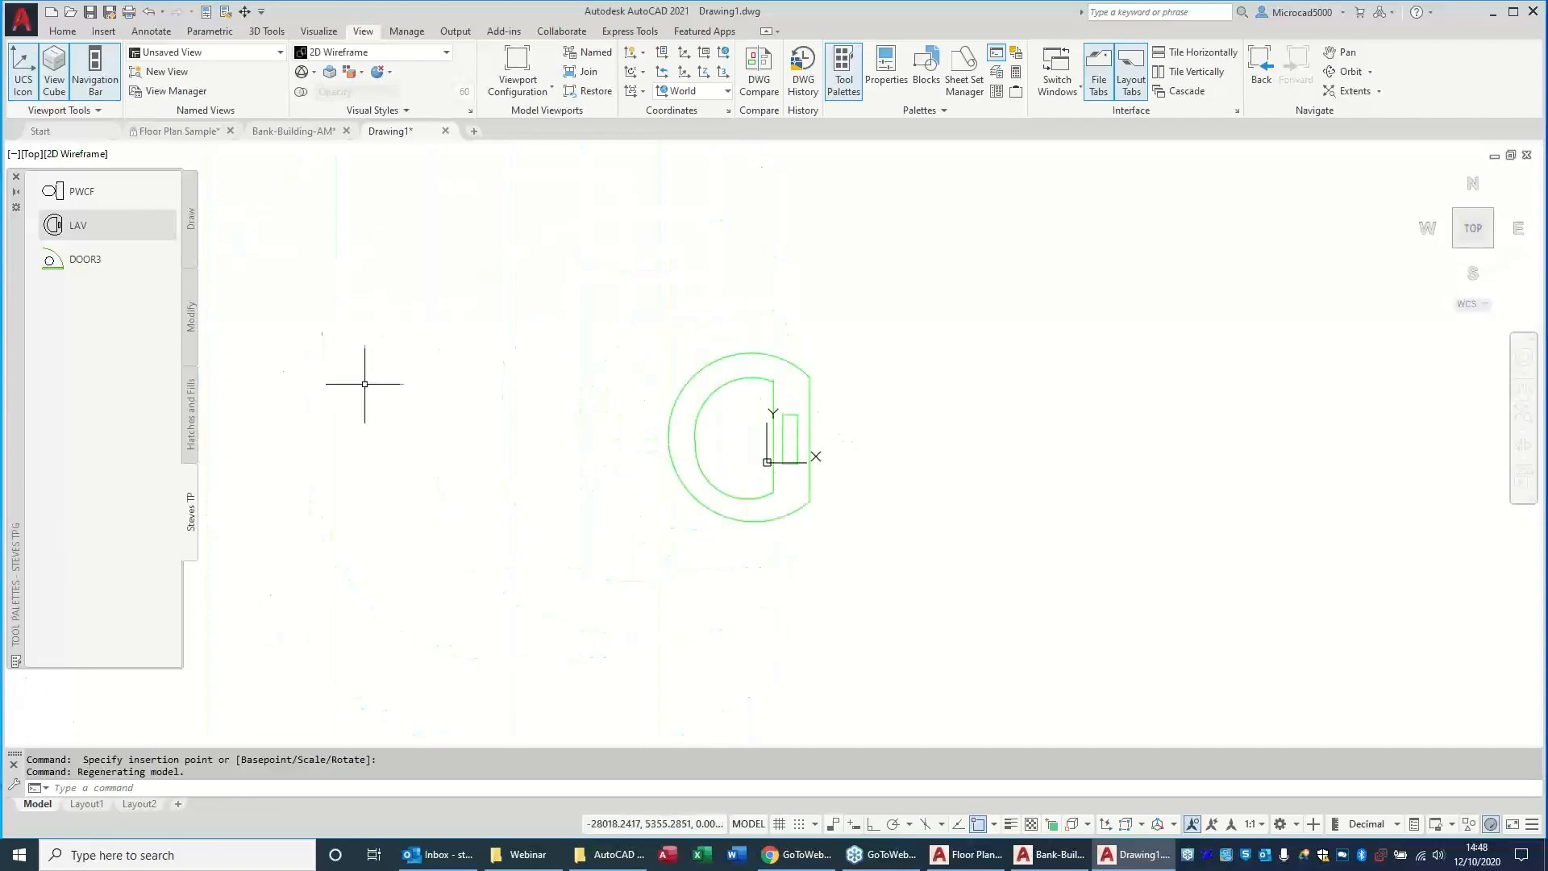
Insert the PWCF toilet and DOOR3 blocks, then return to Bank-Building-AM.
{"action": "left_click", "coordinate": [96, 192]}
{"action": "left_click", "coordinate": [1119, 375]}
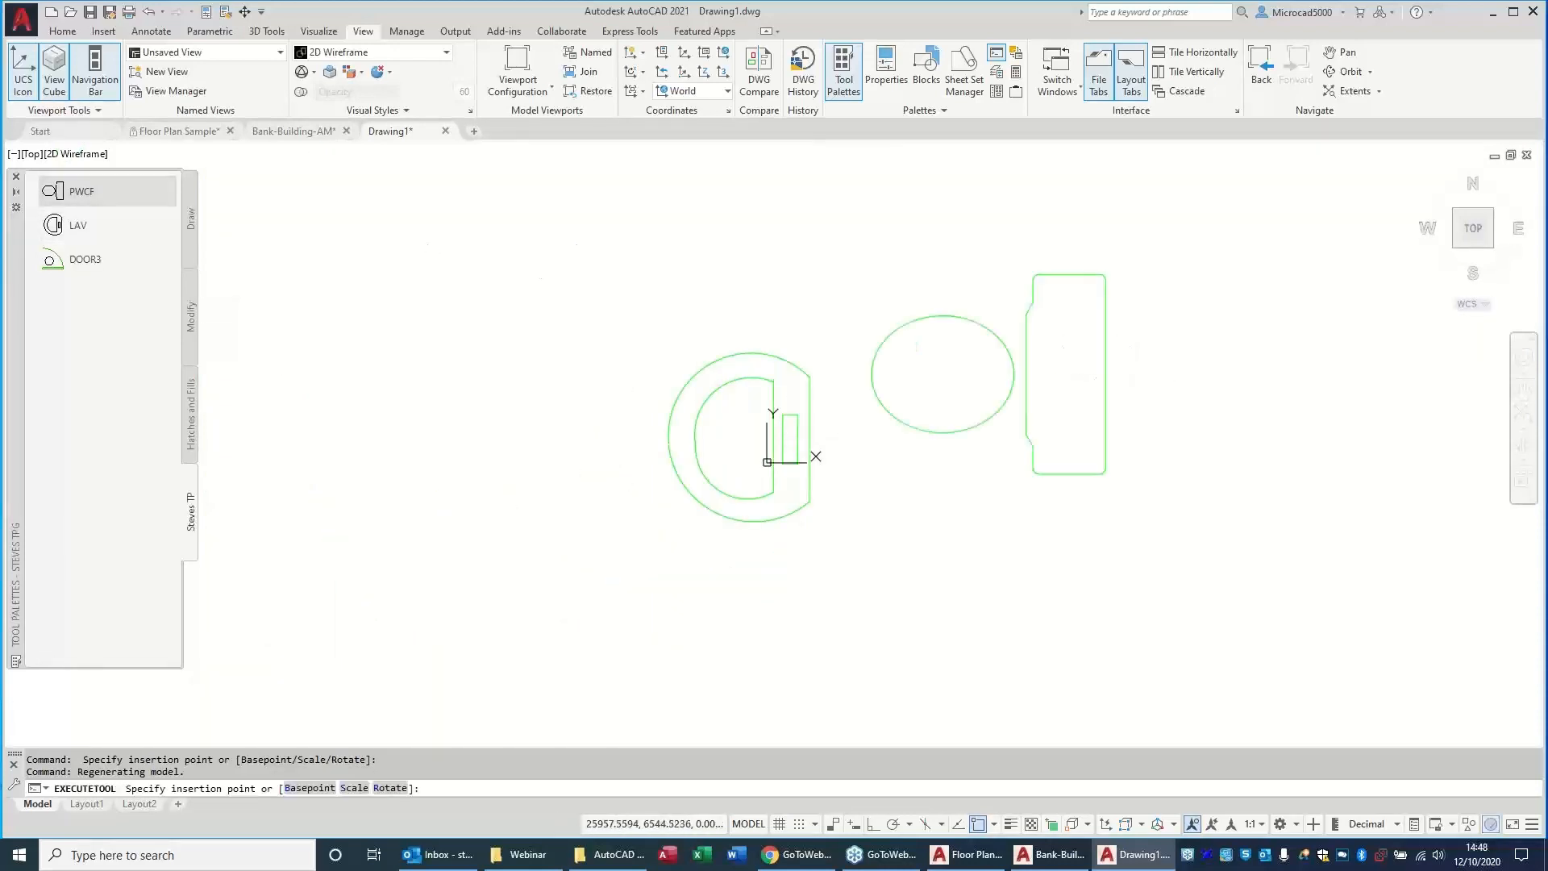
{"action": "left_click", "coordinate": [102, 263]}
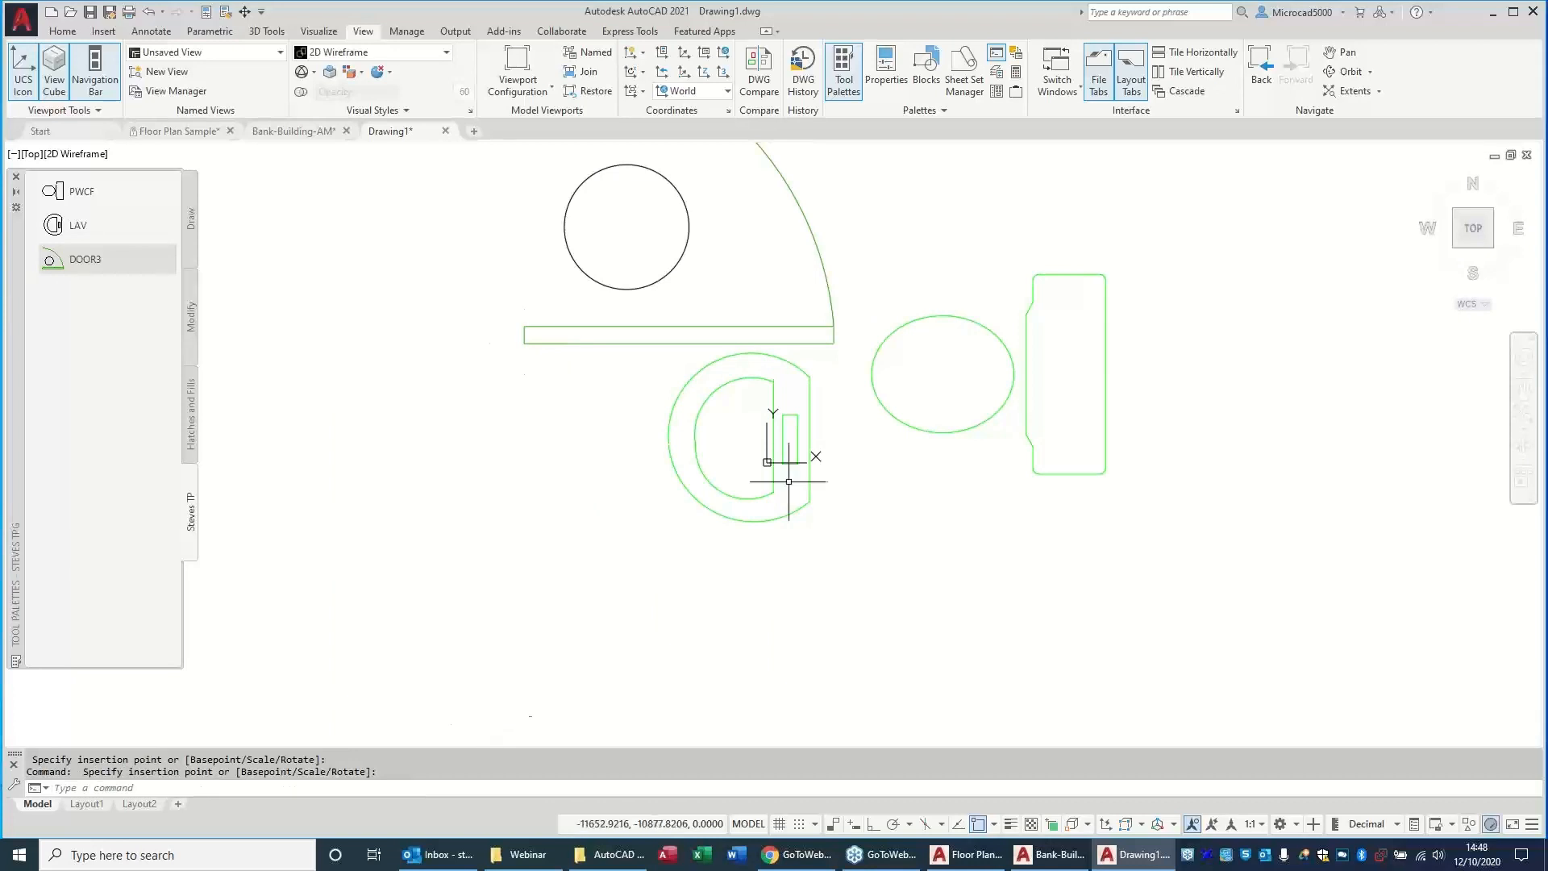
{"action": "scroll", "coordinate": [789, 482], "scroll_direction": "down", "scroll_amount": 5}
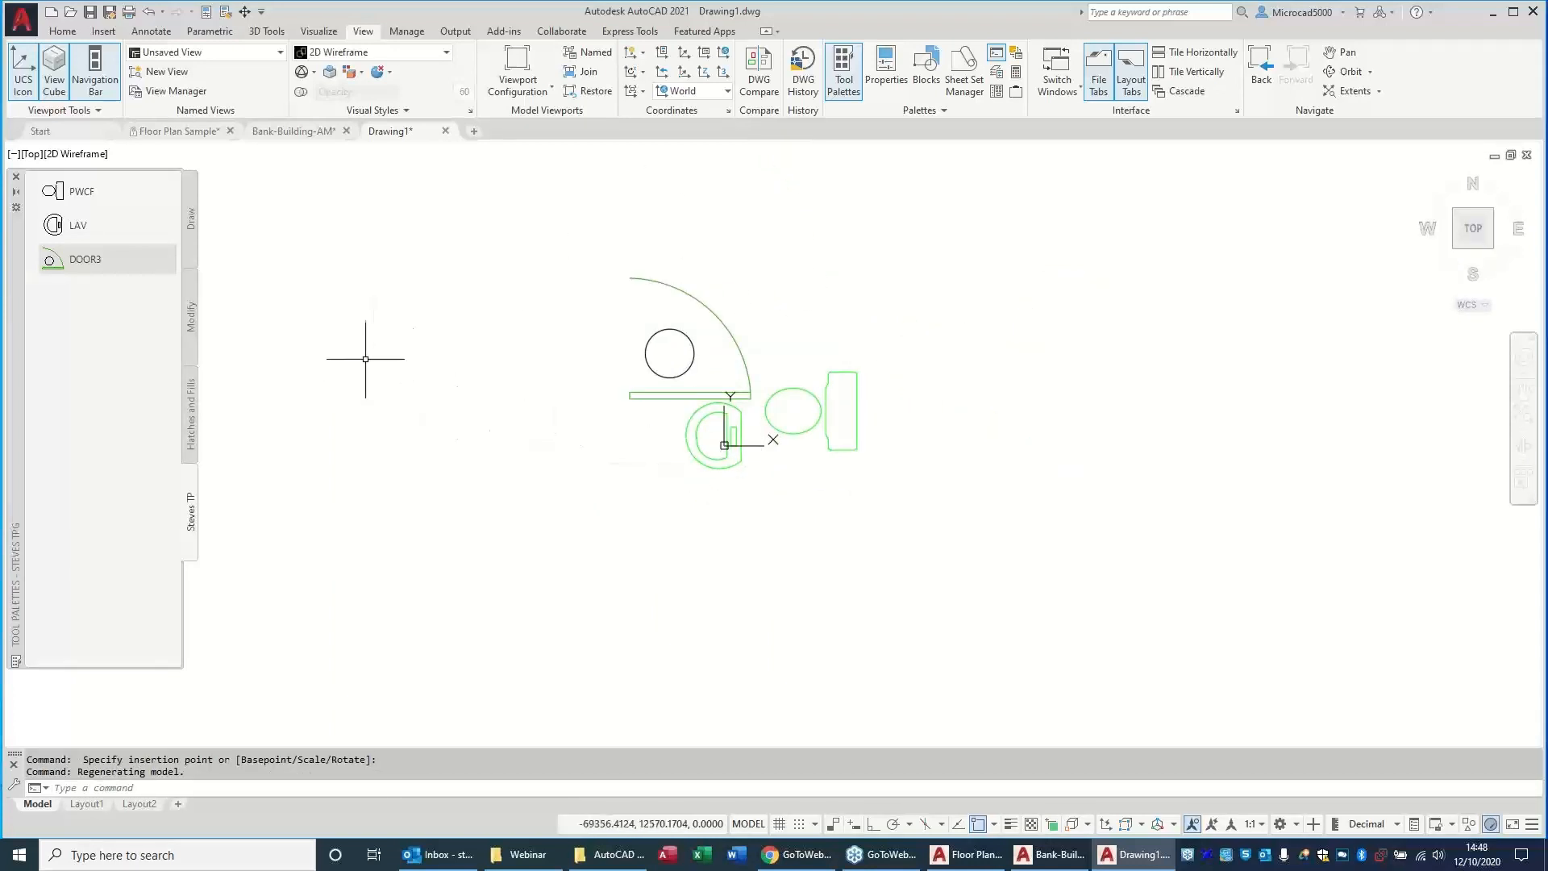
{"action": "left_click", "coordinate": [278, 132]}
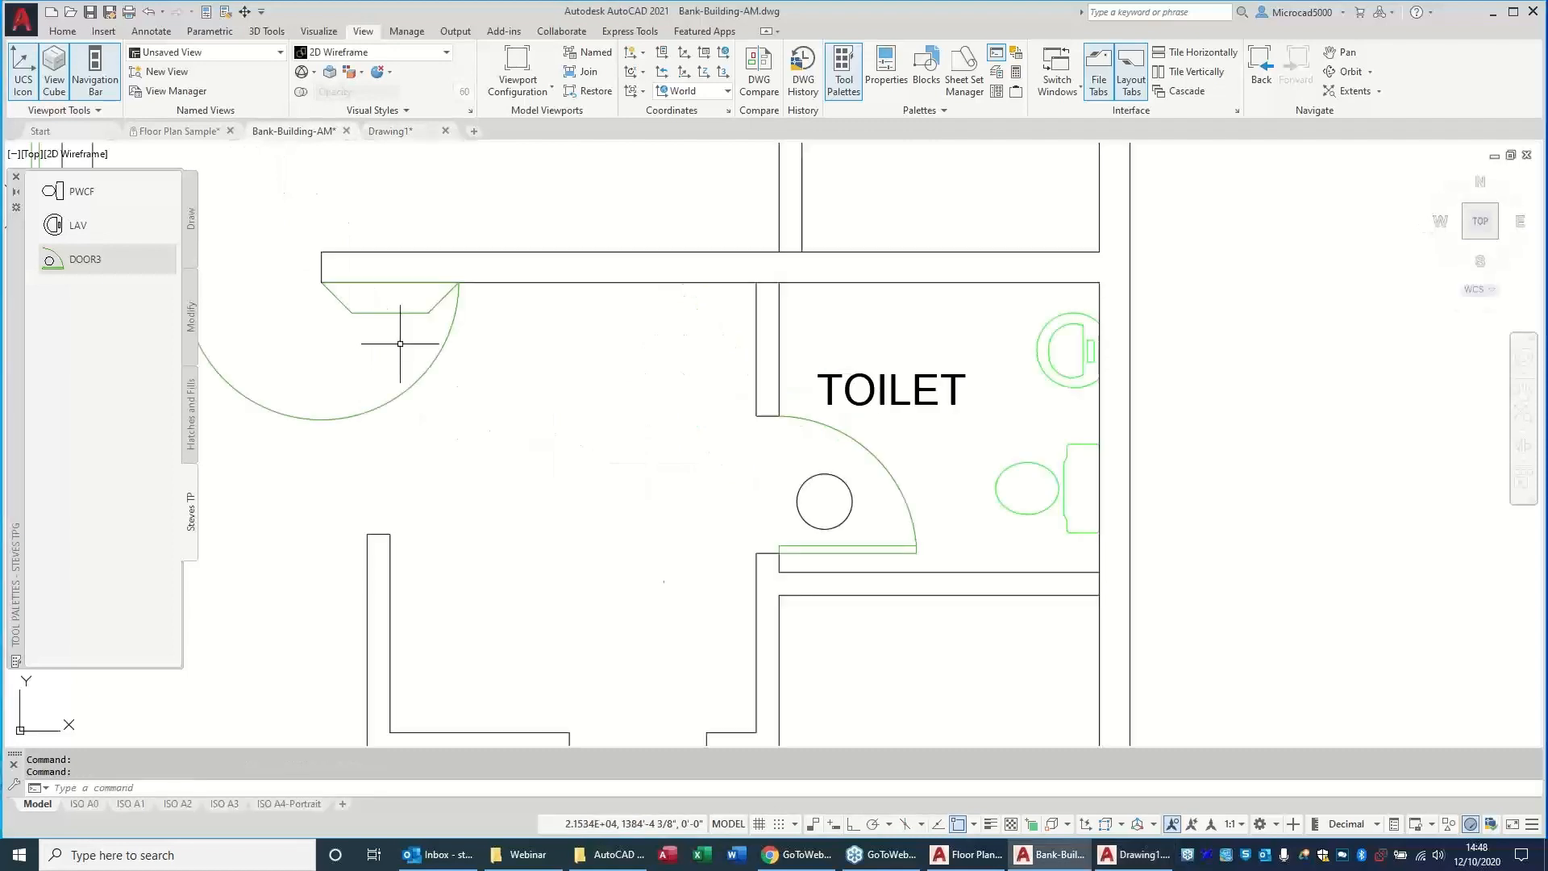
Zoom out to the whole bank plan and set layer 0 as current on the Home tab.
{"action": "scroll", "coordinate": [691, 474], "scroll_direction": "down", "scroll_amount": 2}
{"action": "scroll", "coordinate": [562, 512], "scroll_direction": "down", "scroll_amount": 1}
{"action": "mouse_move", "coordinate": [566, 498]}
{"action": "middle_mouse_down"}
{"action": "mouse_move", "coordinate": [625, 433]}
{"action": "mouse_move", "coordinate": [939, 283]}
{"action": "middle_mouse_up"}
{"action": "scroll", "coordinate": [812, 374], "scroll_direction": "down", "scroll_amount": 1}
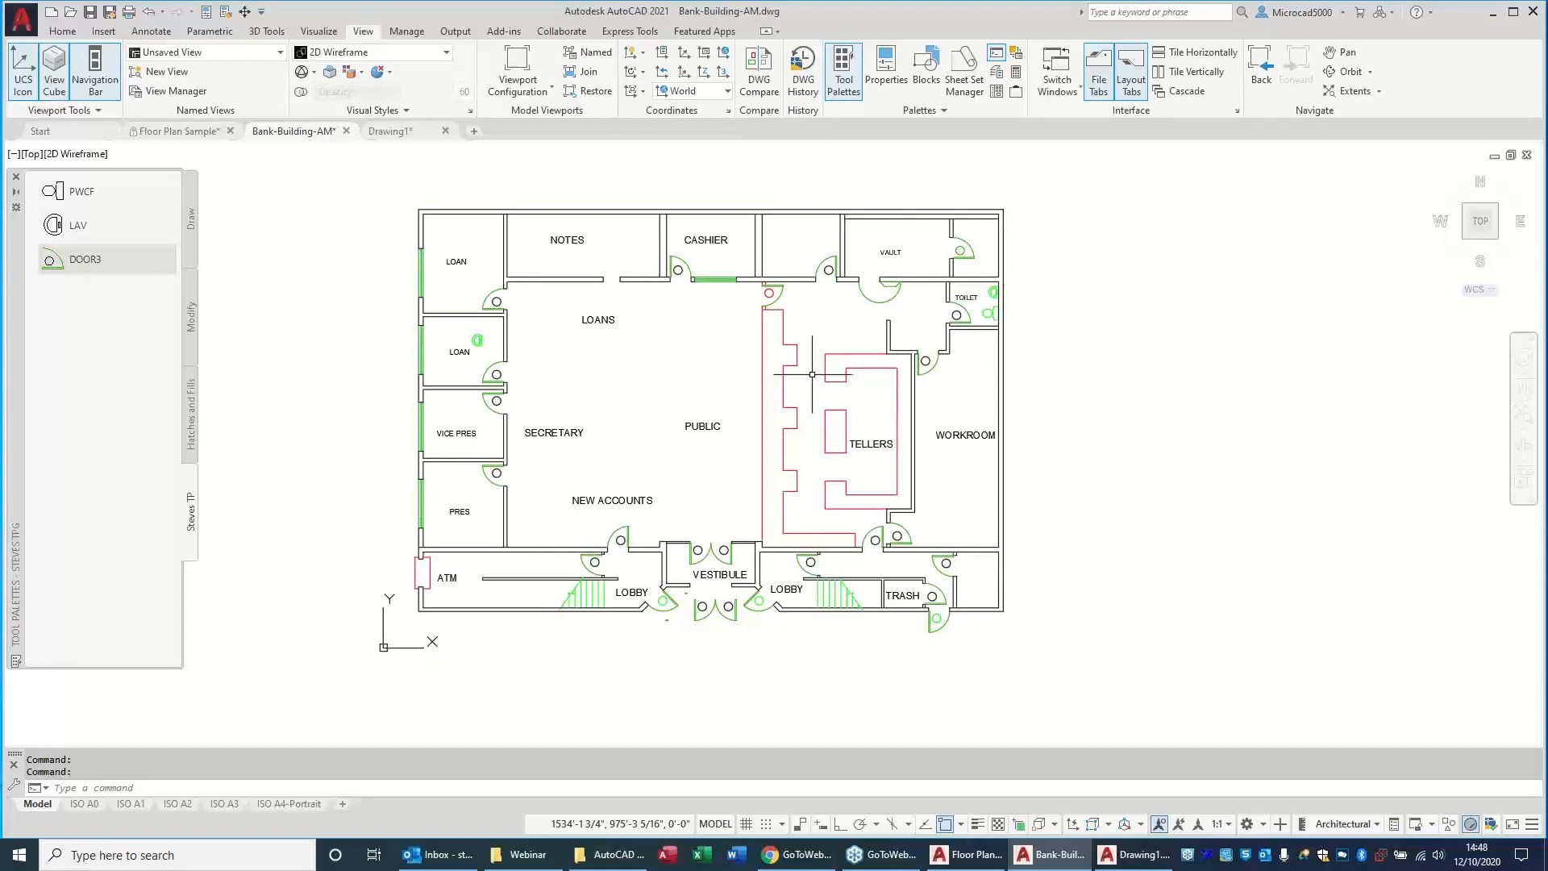
{"action": "left_click", "coordinate": [79, 31]}
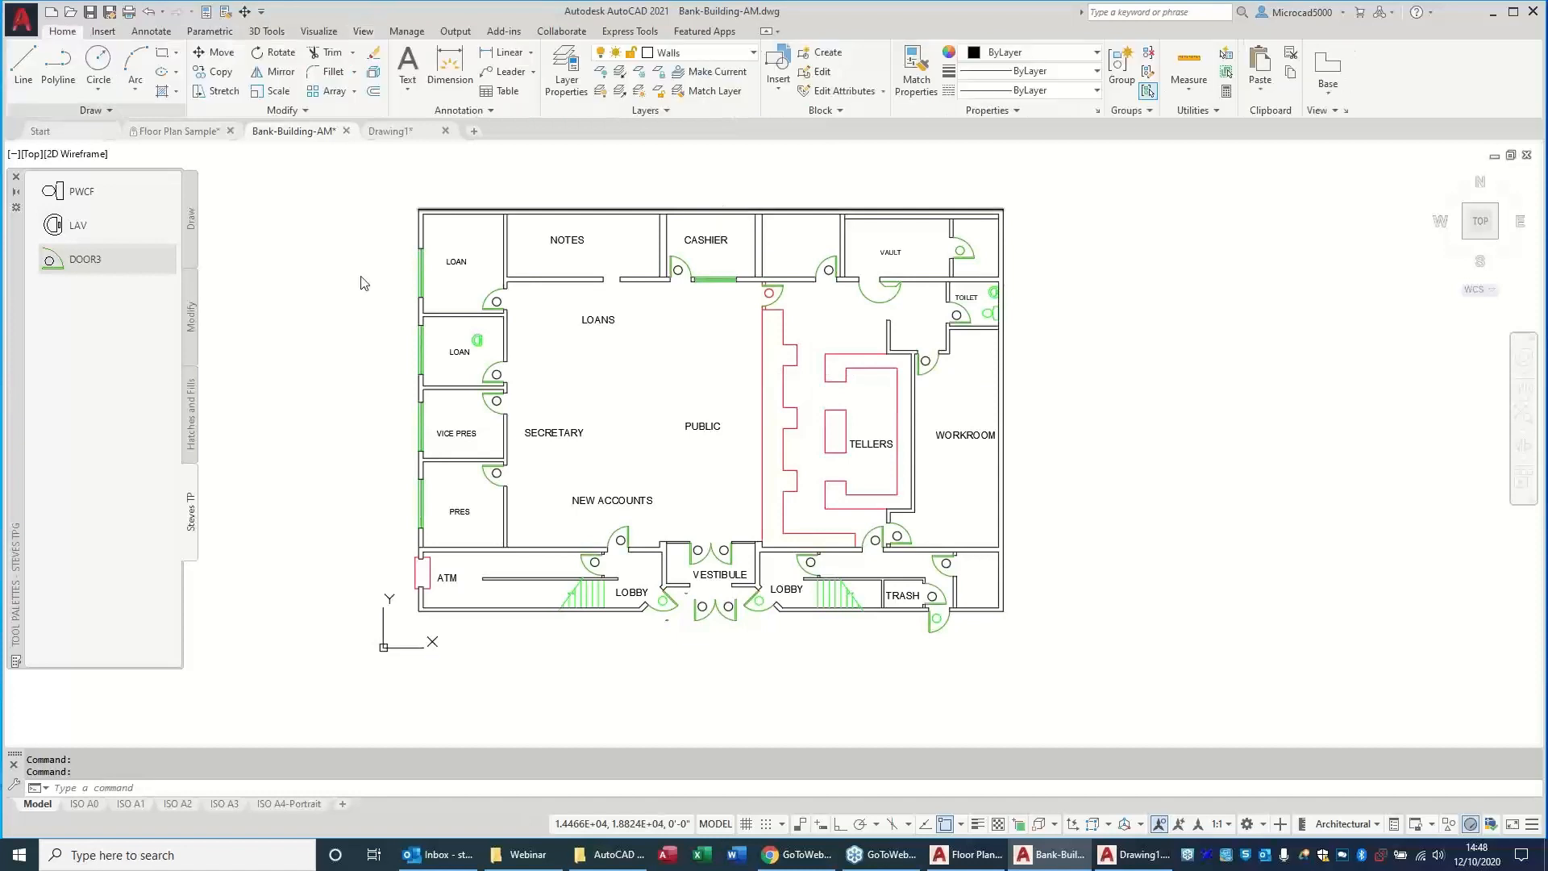
{"action": "left_click", "coordinate": [738, 55]}
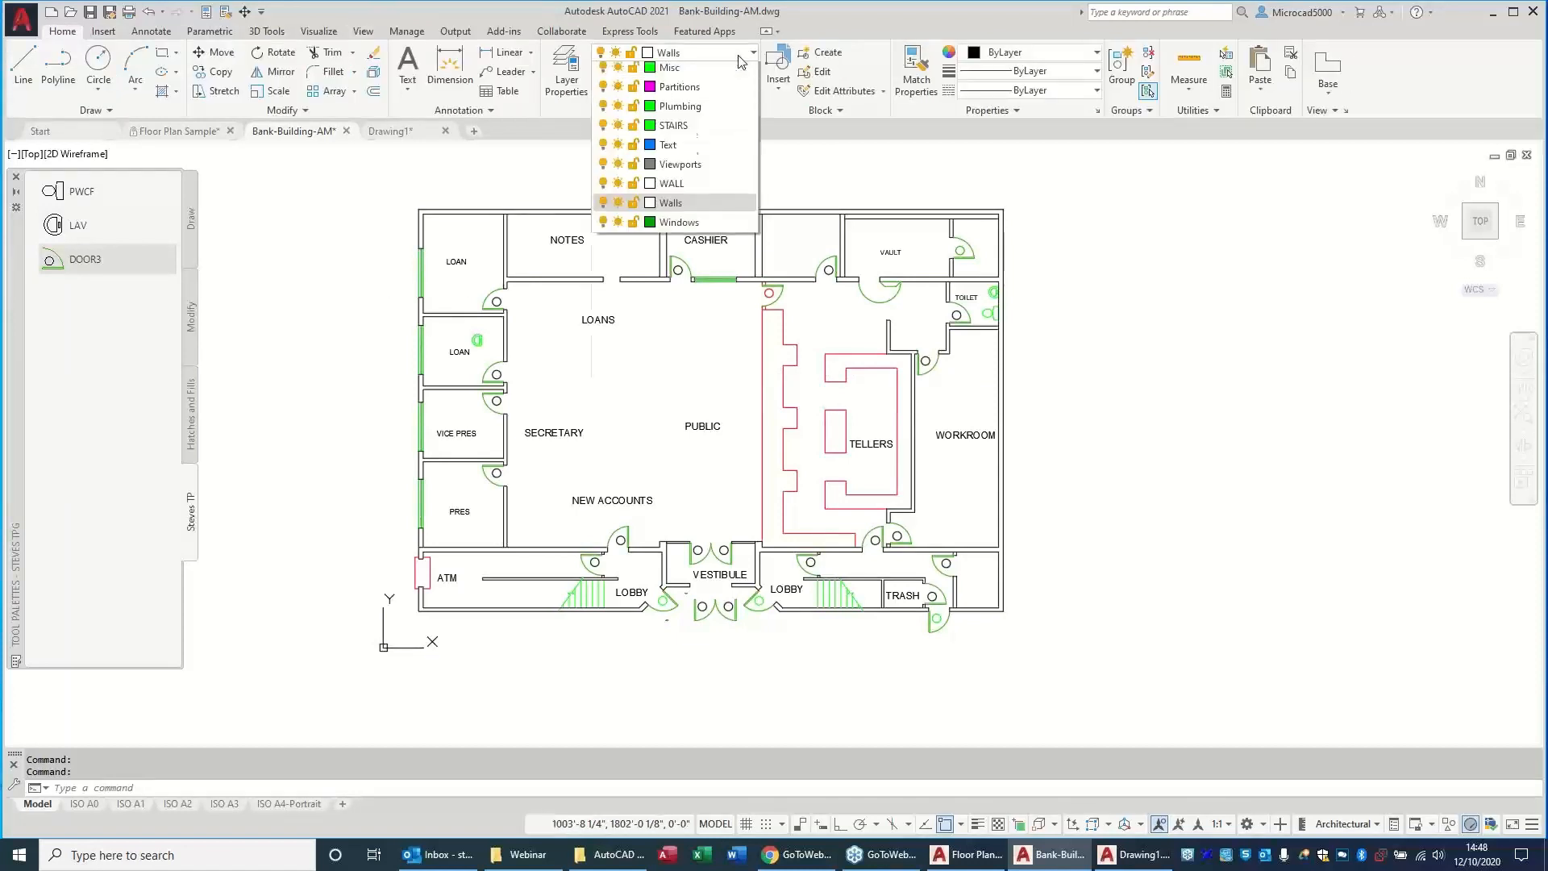
{"action": "left_click", "coordinate": [1168, 300]}
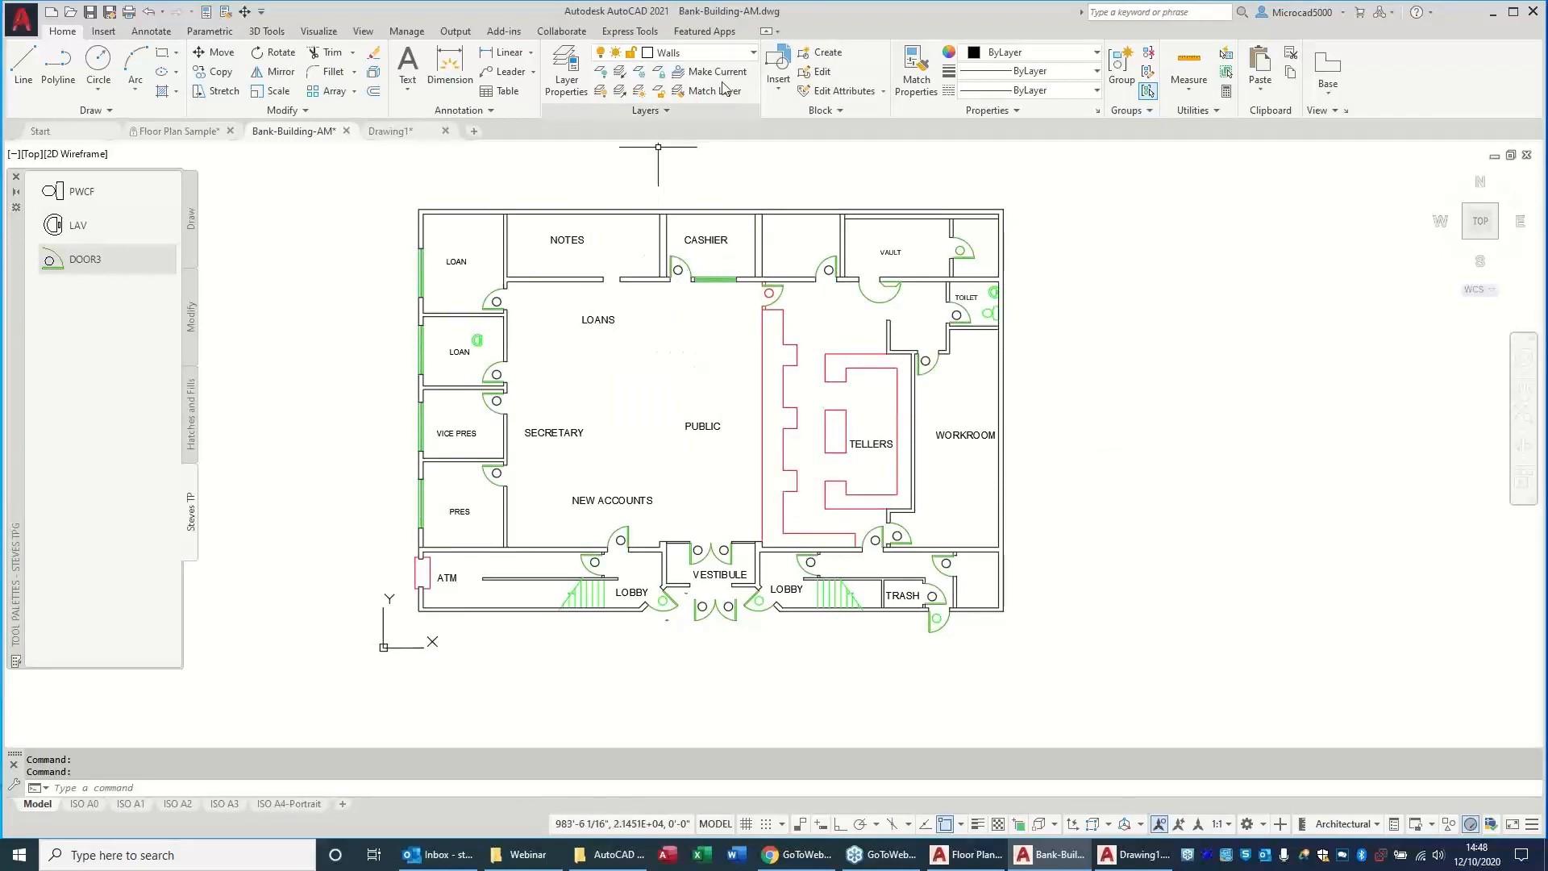
{"action": "left_click", "coordinate": [735, 53]}
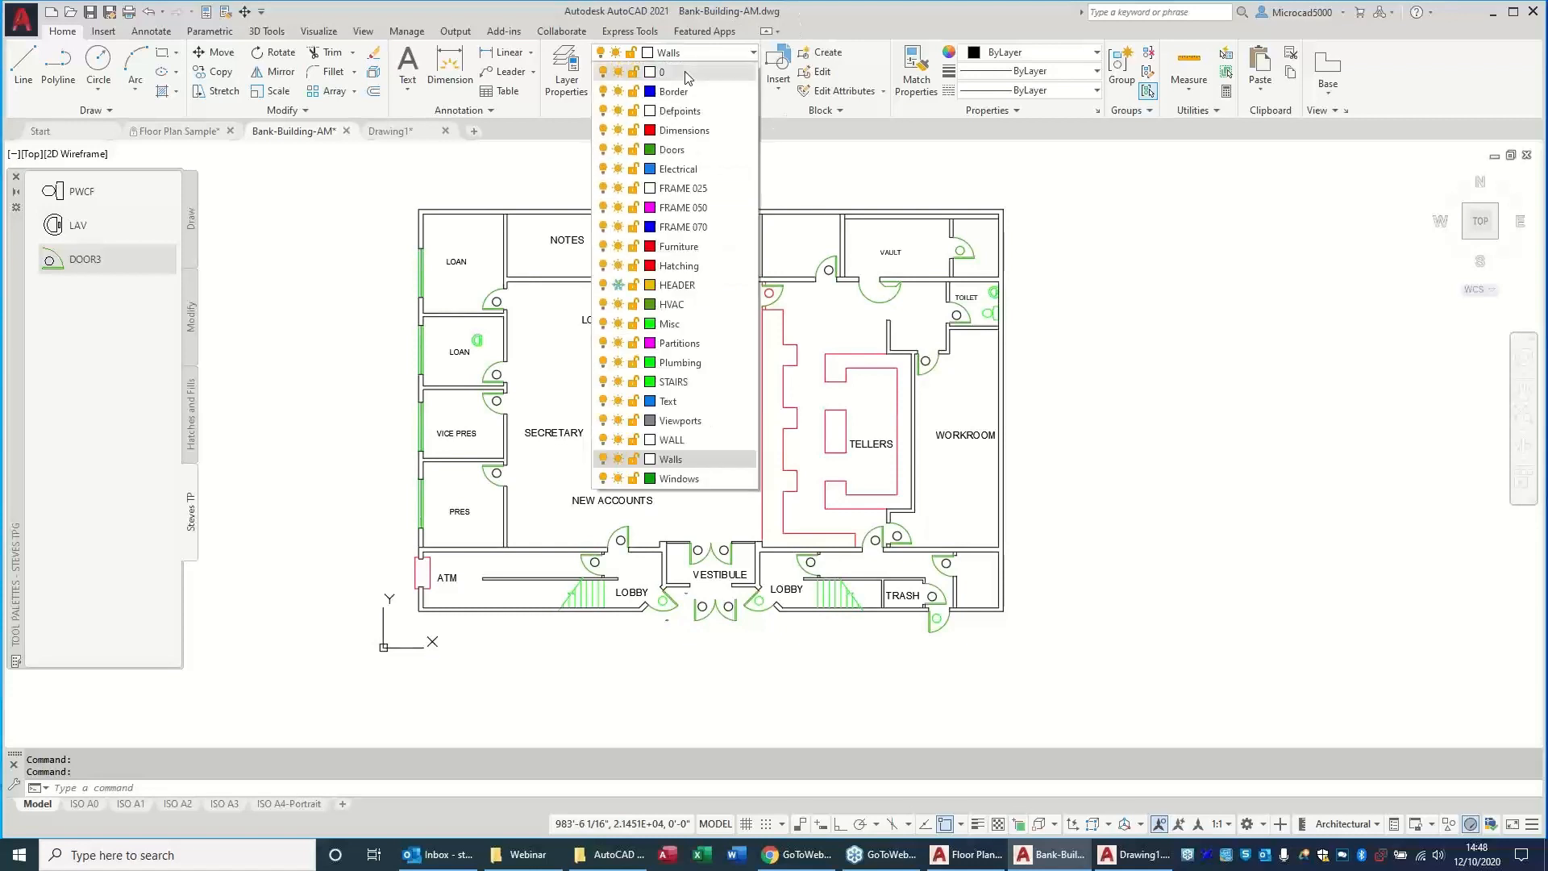
{"action": "left_click", "coordinate": [686, 69]}
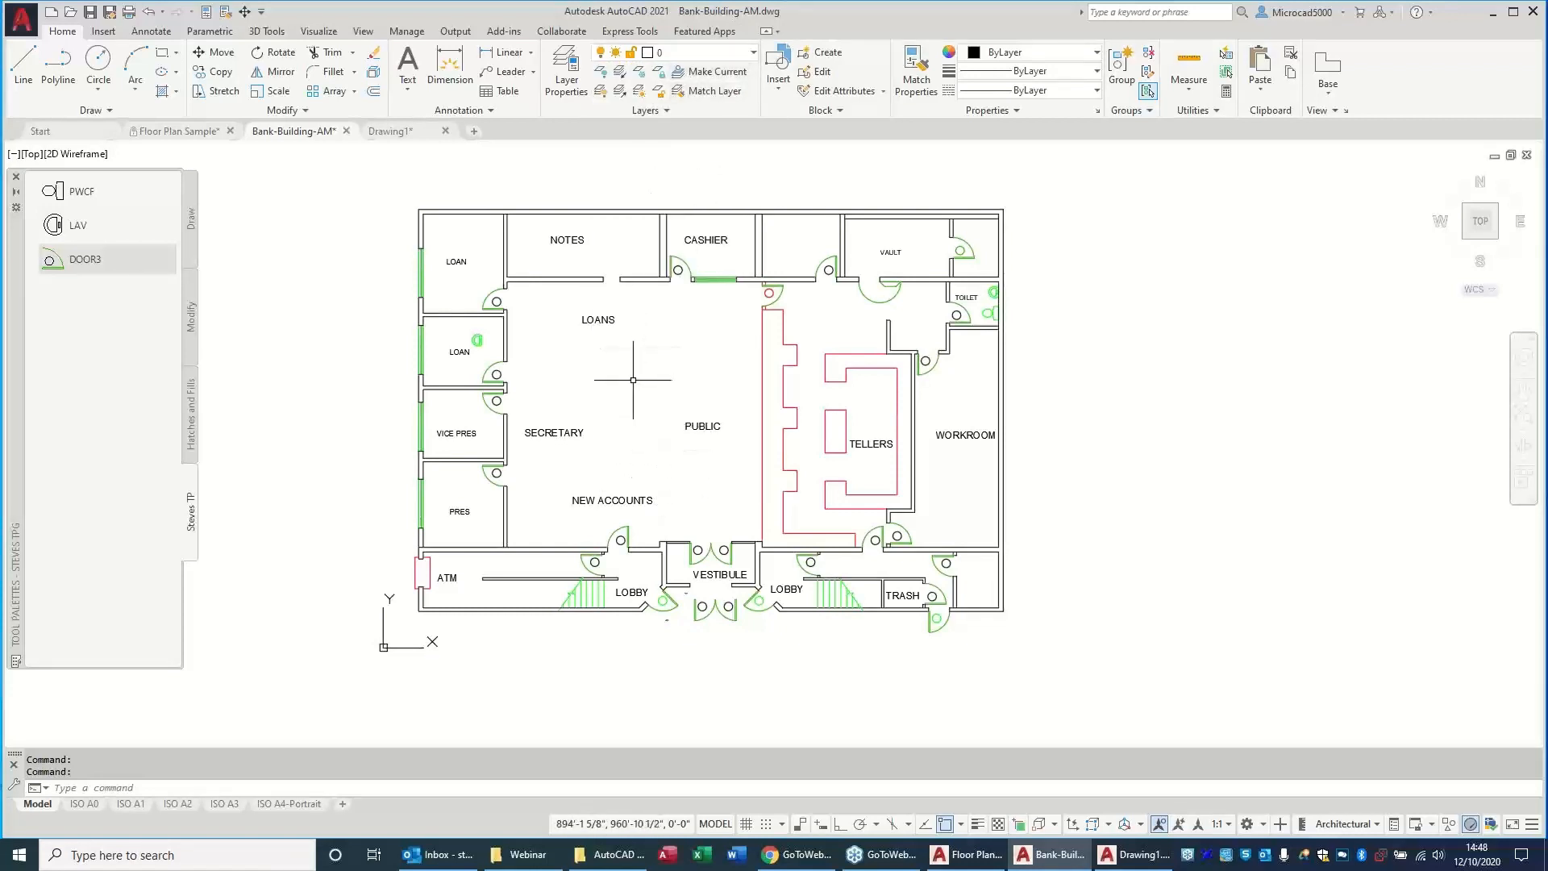
Select the tellers' left wall line.
{"action": "left_click", "coordinate": [760, 396]}
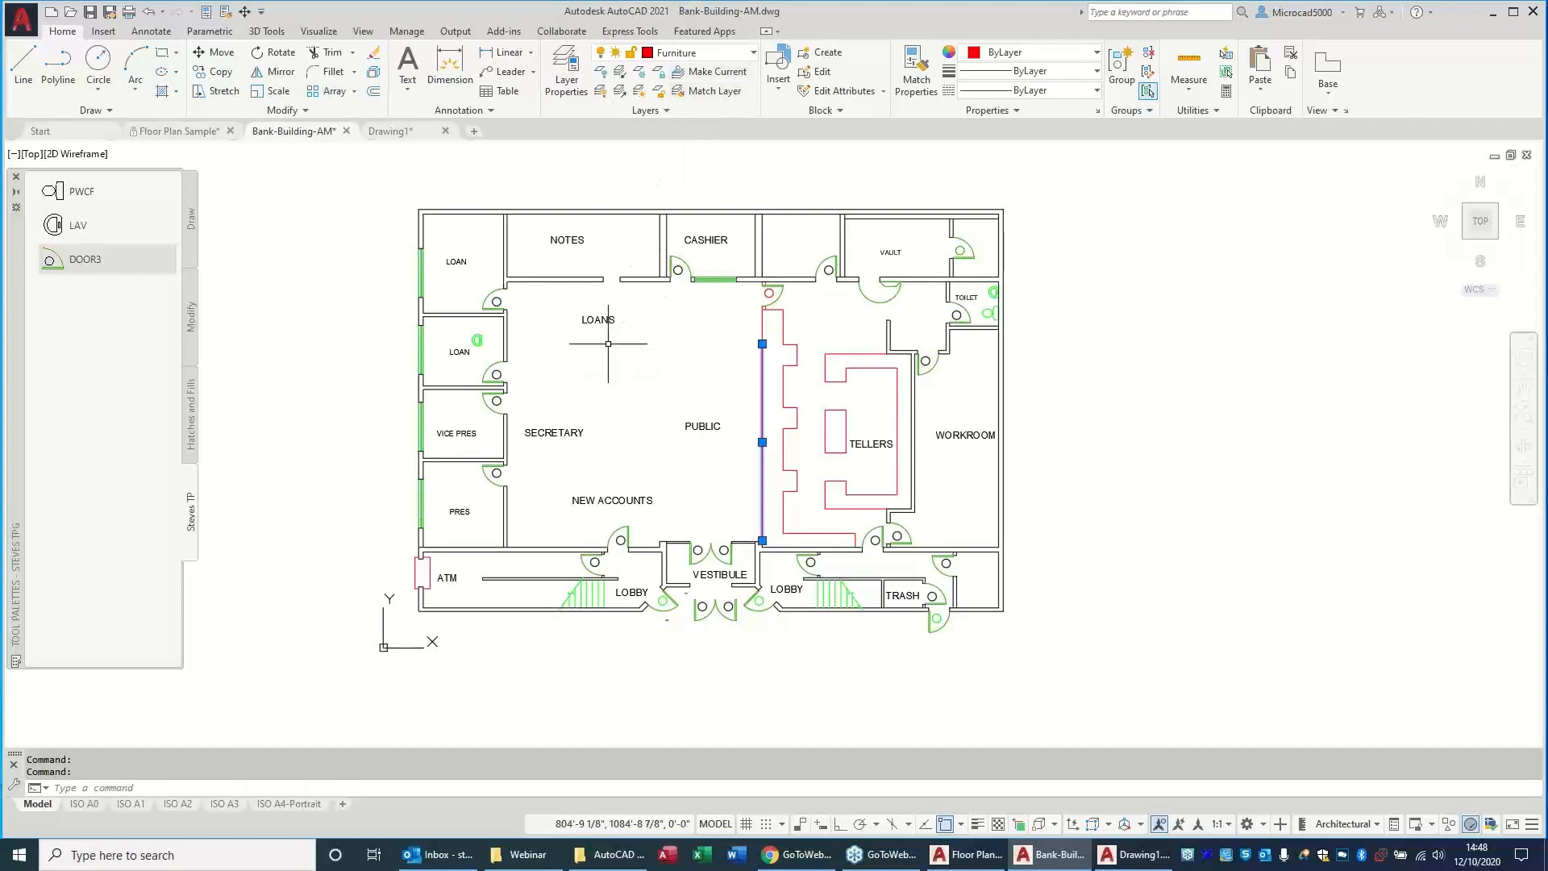
{"action": "key", "text": "Escape"}
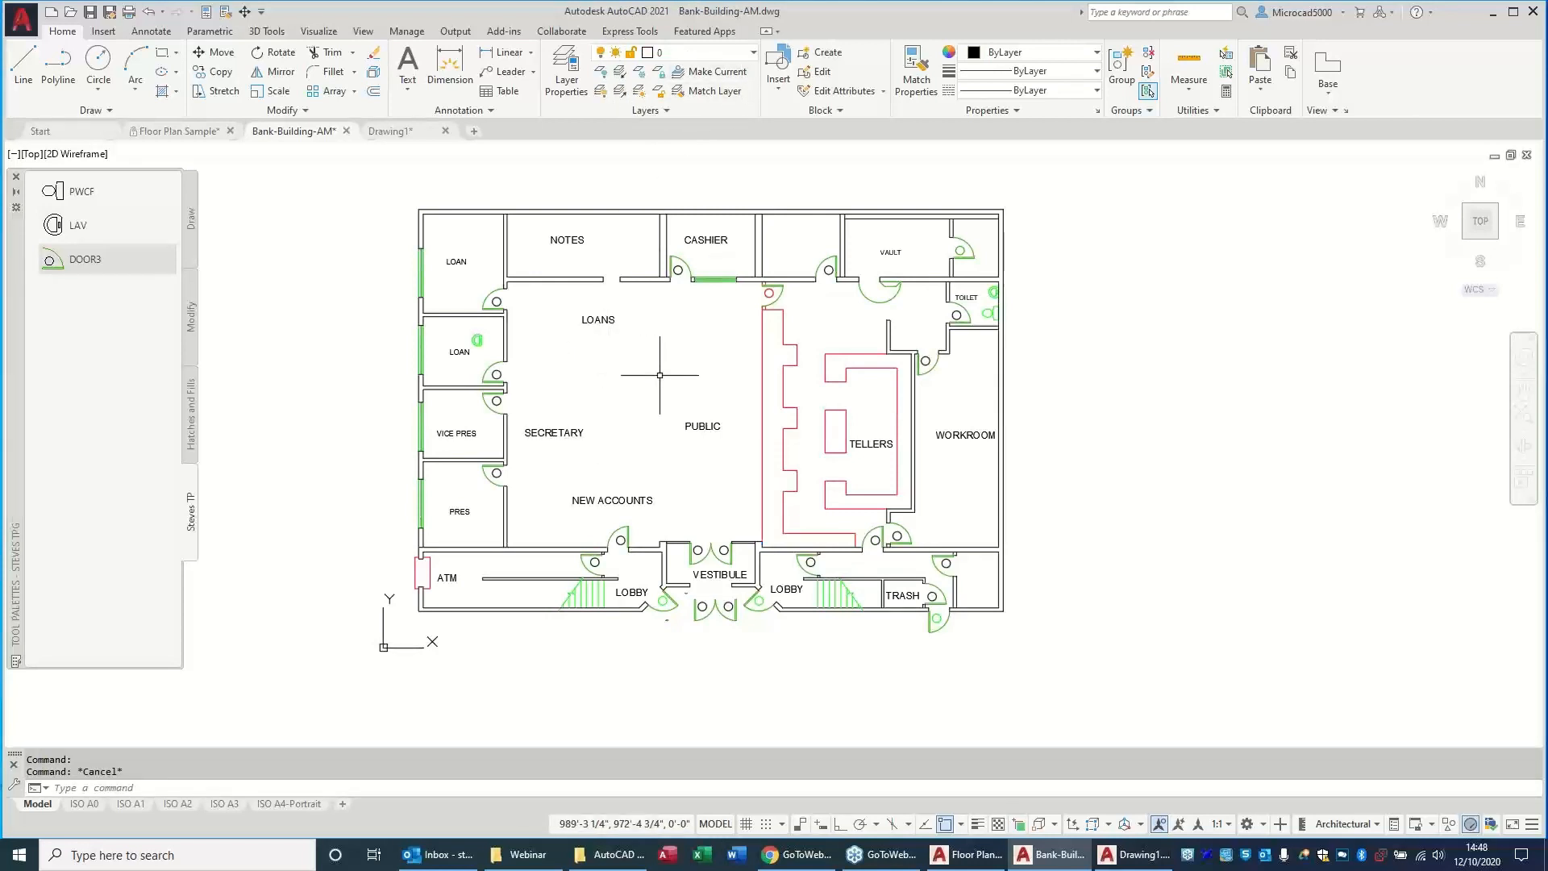
{"action": "left_click", "coordinate": [764, 397]}
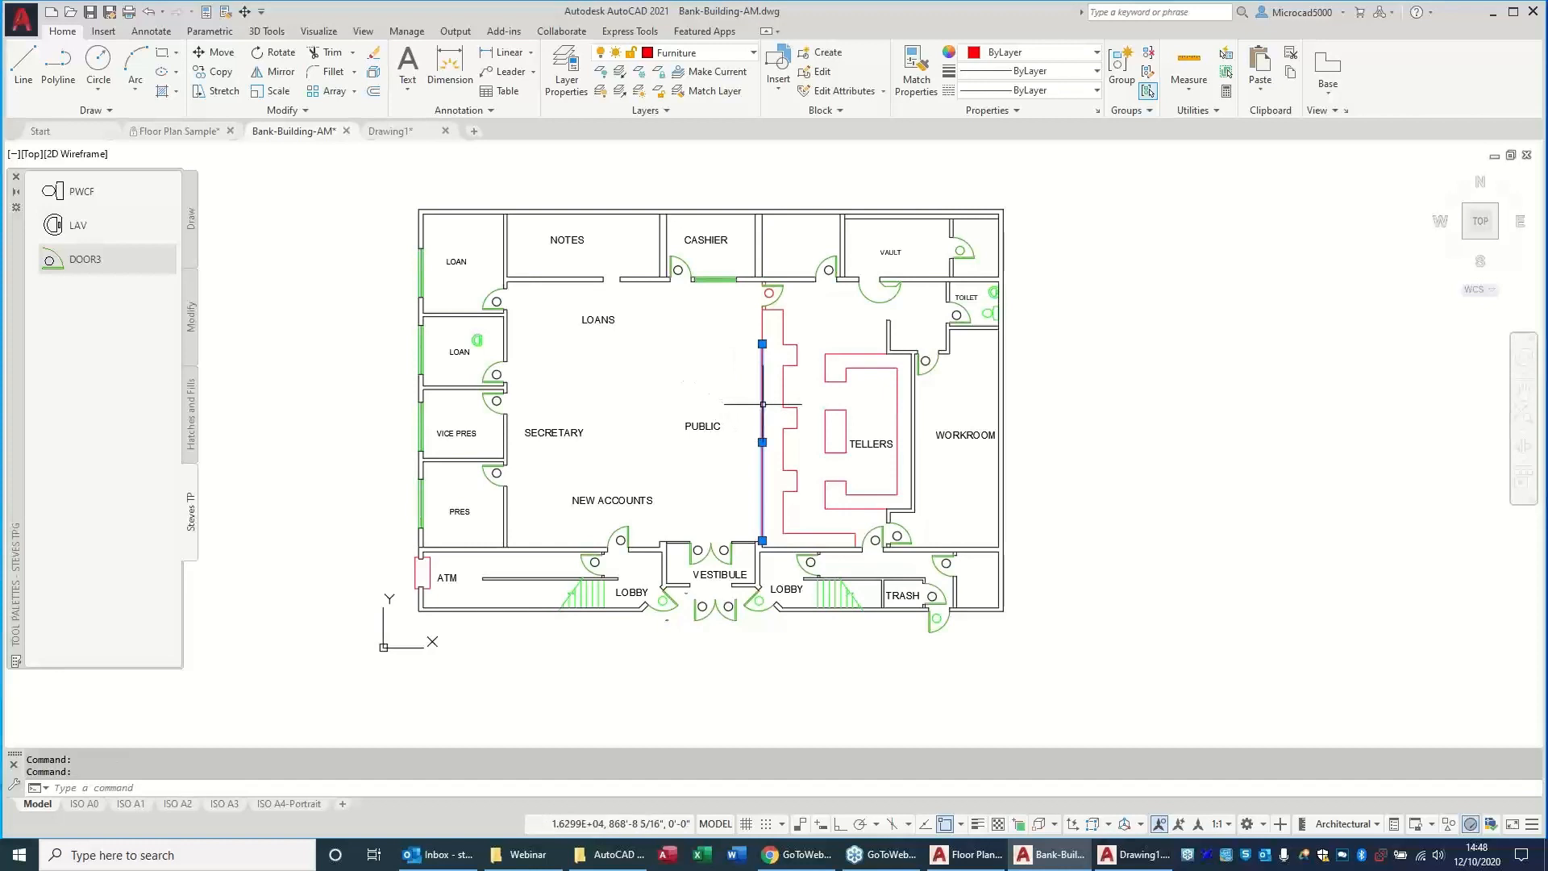
Add the tellers' wall line and a lobby stair line to the palette as Line tools.
{"action": "left_click_drag", "start_coordinate": [760, 401], "coordinate": [121, 338]}
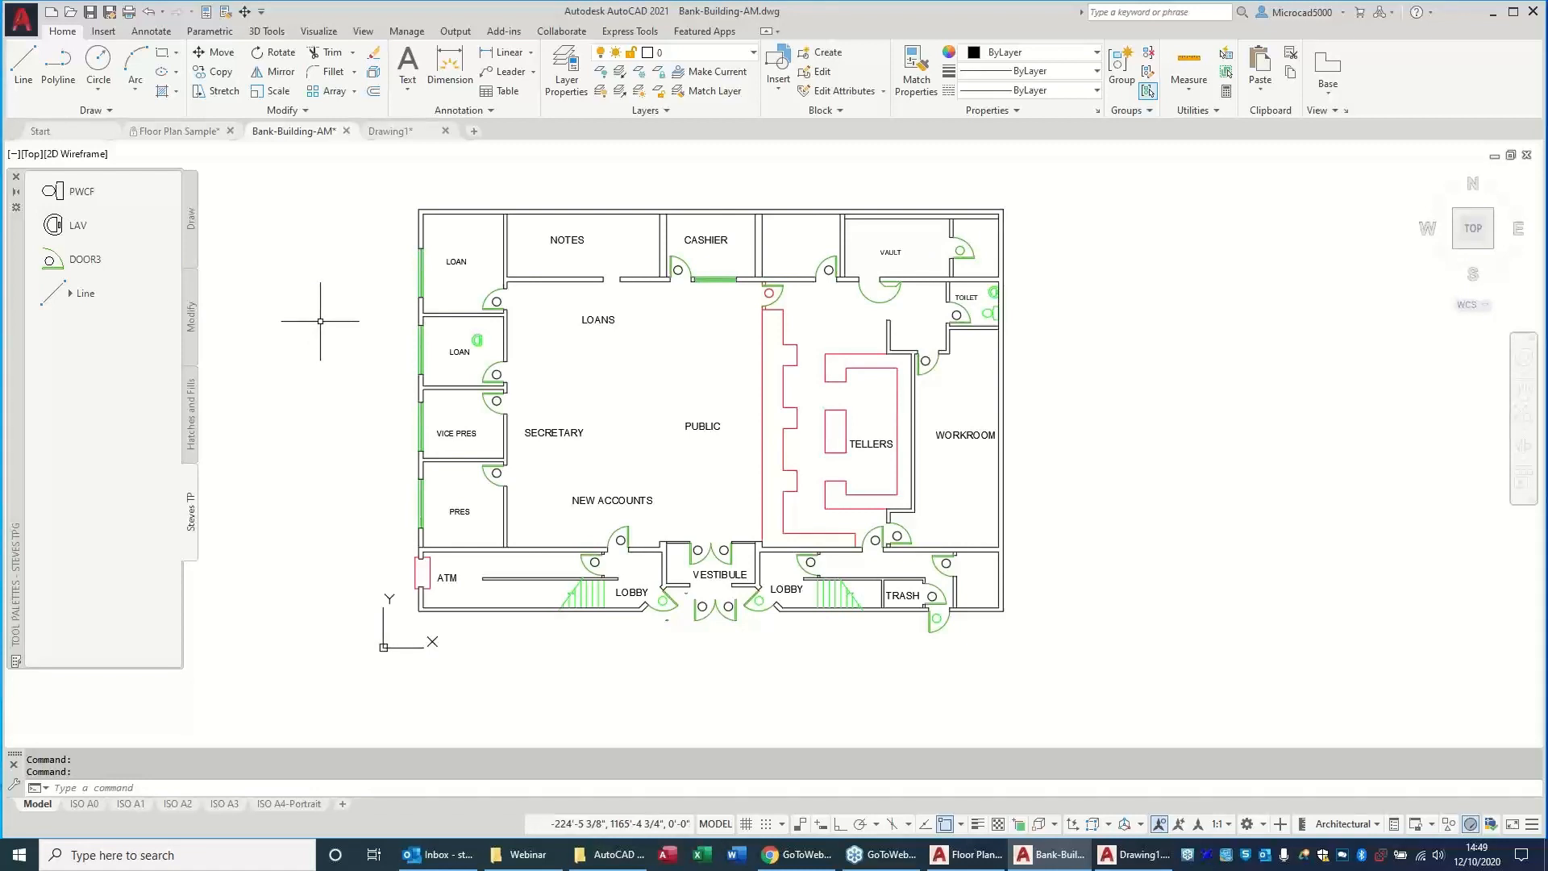
{"action": "scroll", "coordinate": [580, 598], "scroll_direction": "up", "scroll_amount": 8}
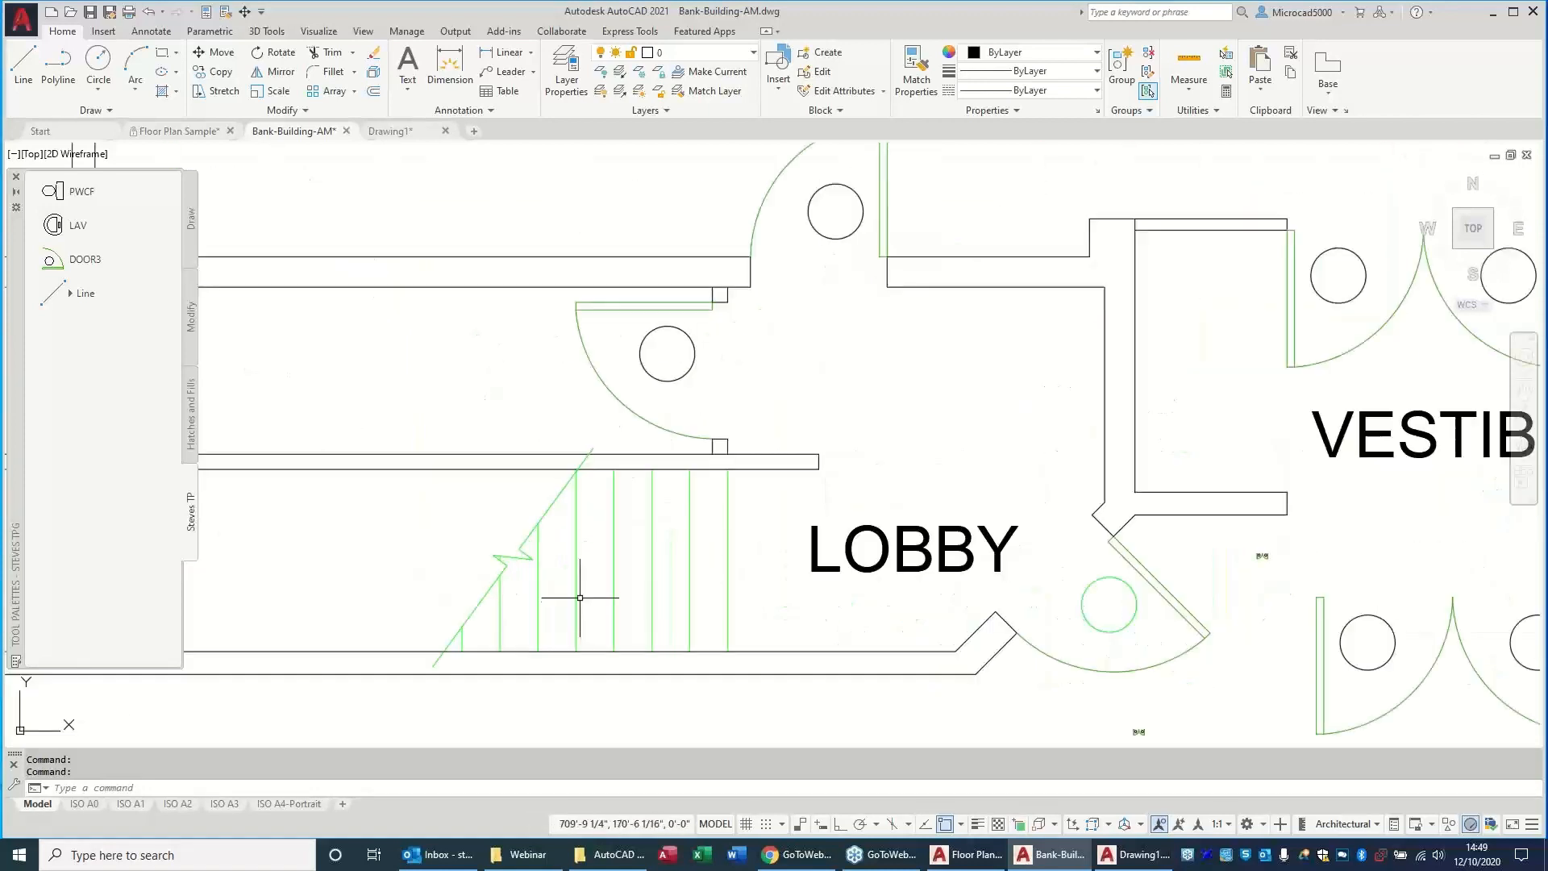
{"action": "left_click", "coordinate": [611, 593]}
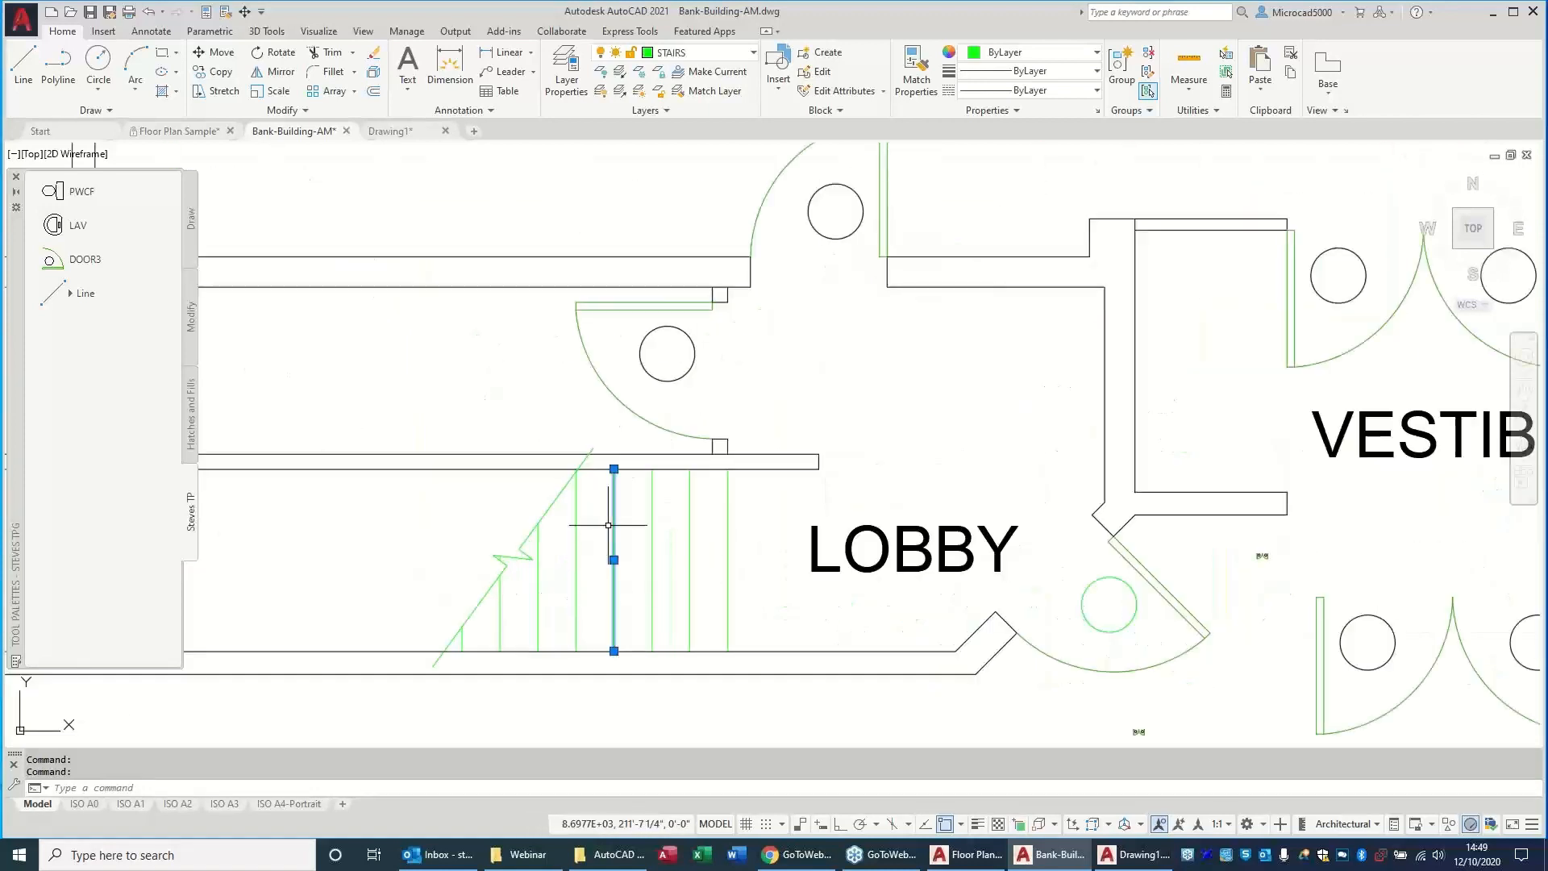
{"action": "left_click_drag", "start_coordinate": [615, 520], "coordinate": [149, 359]}
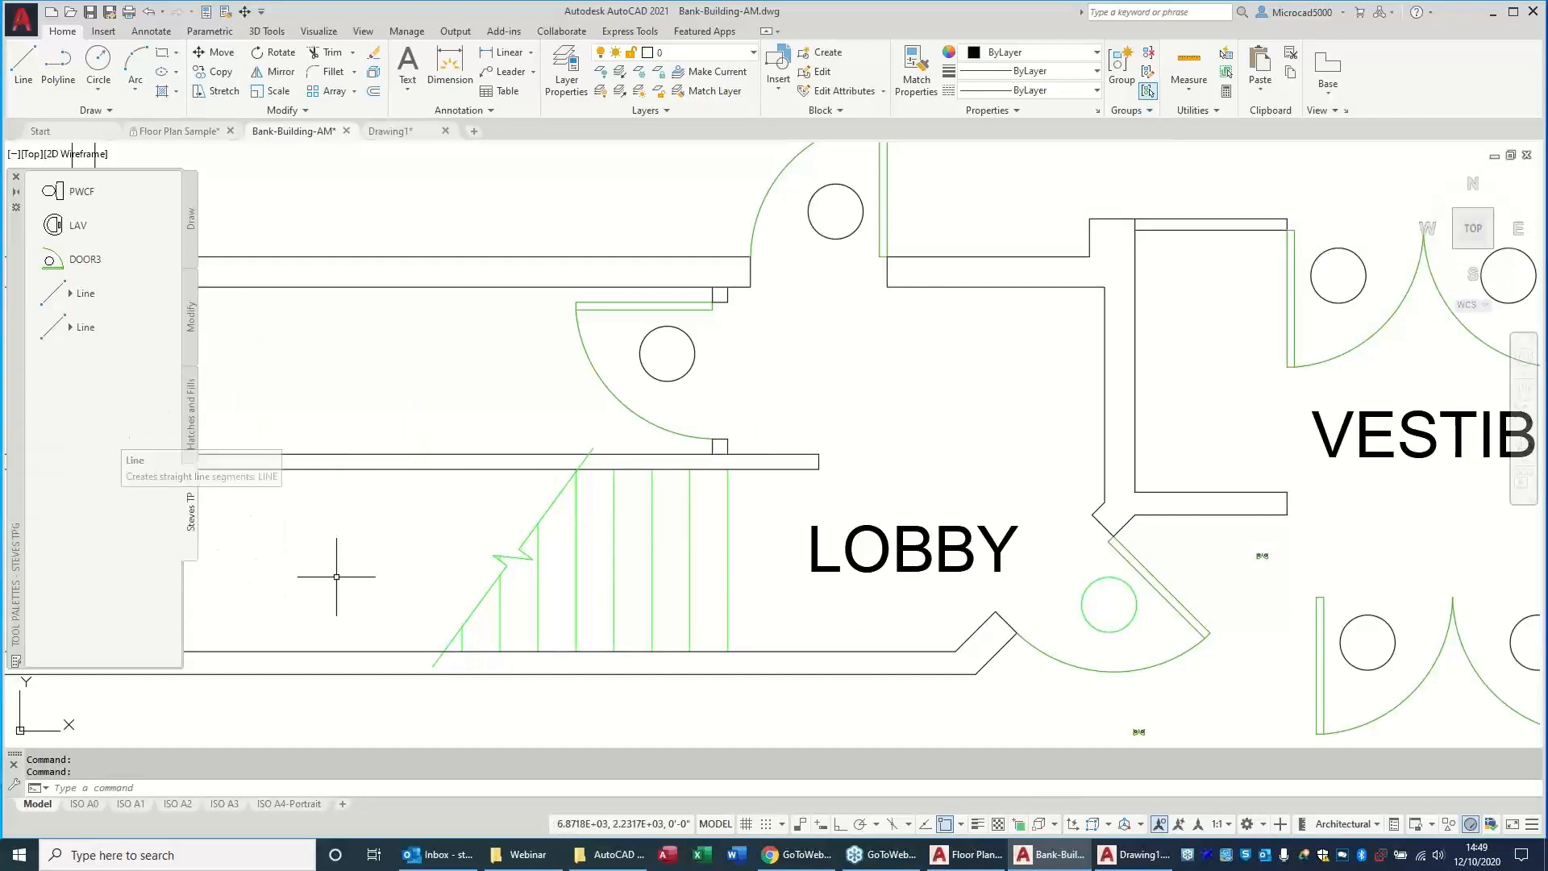
Add the lower wall line to the palette as a third Line tool.
{"action": "middle_click_drag", "start_coordinate": [386, 548], "coordinate": [438, 460]}
{"action": "left_click", "coordinate": [477, 449]}
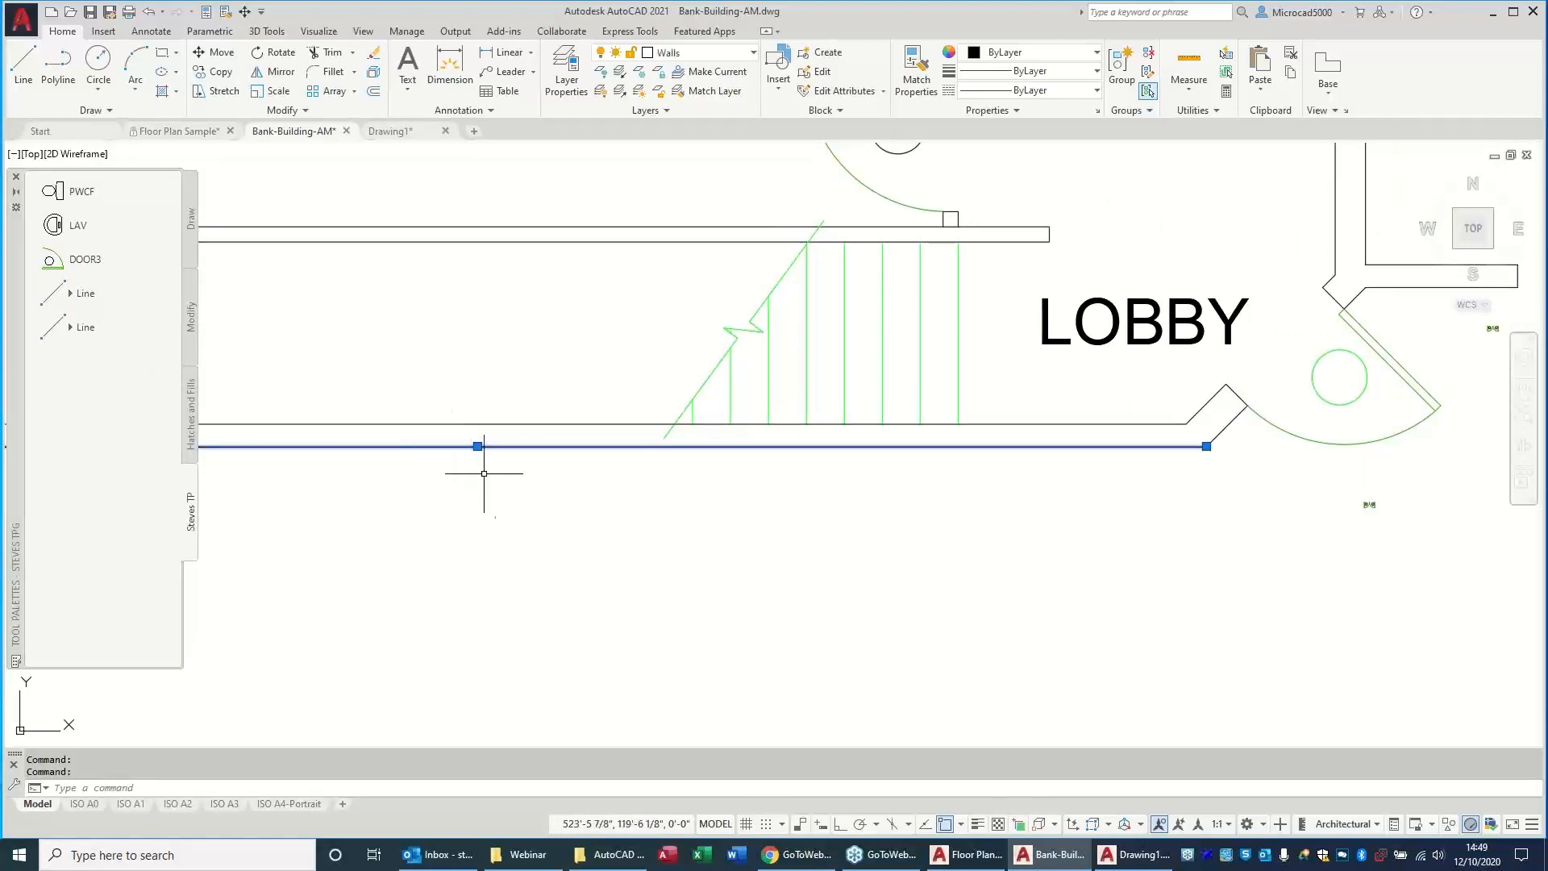
{"action": "left_click_drag", "start_coordinate": [538, 446], "coordinate": [138, 416]}
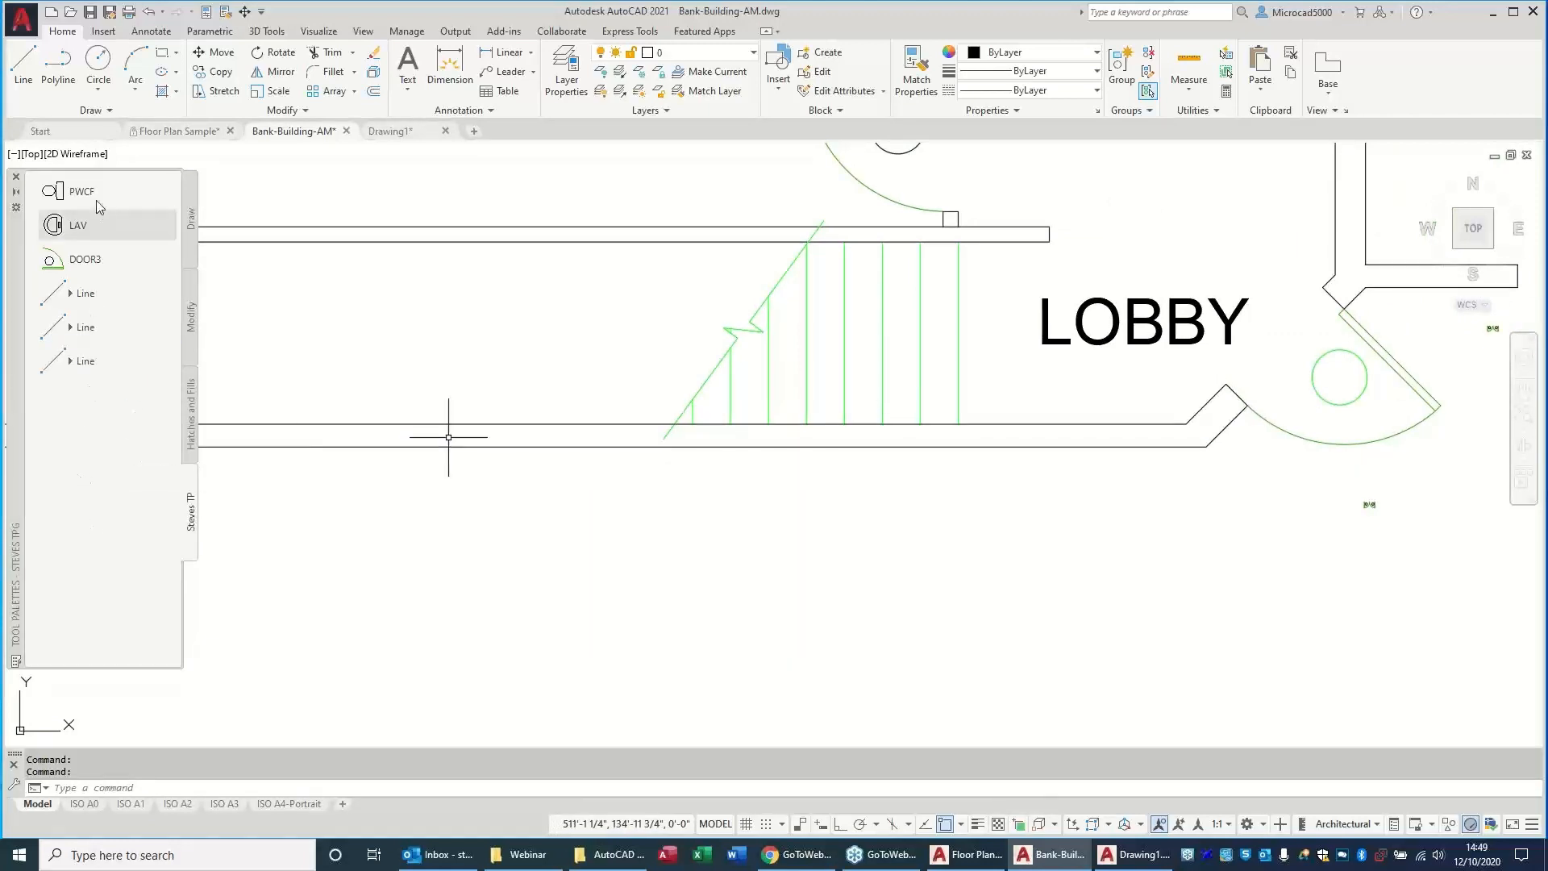
{"action": "left_click", "coordinate": [88, 324]}
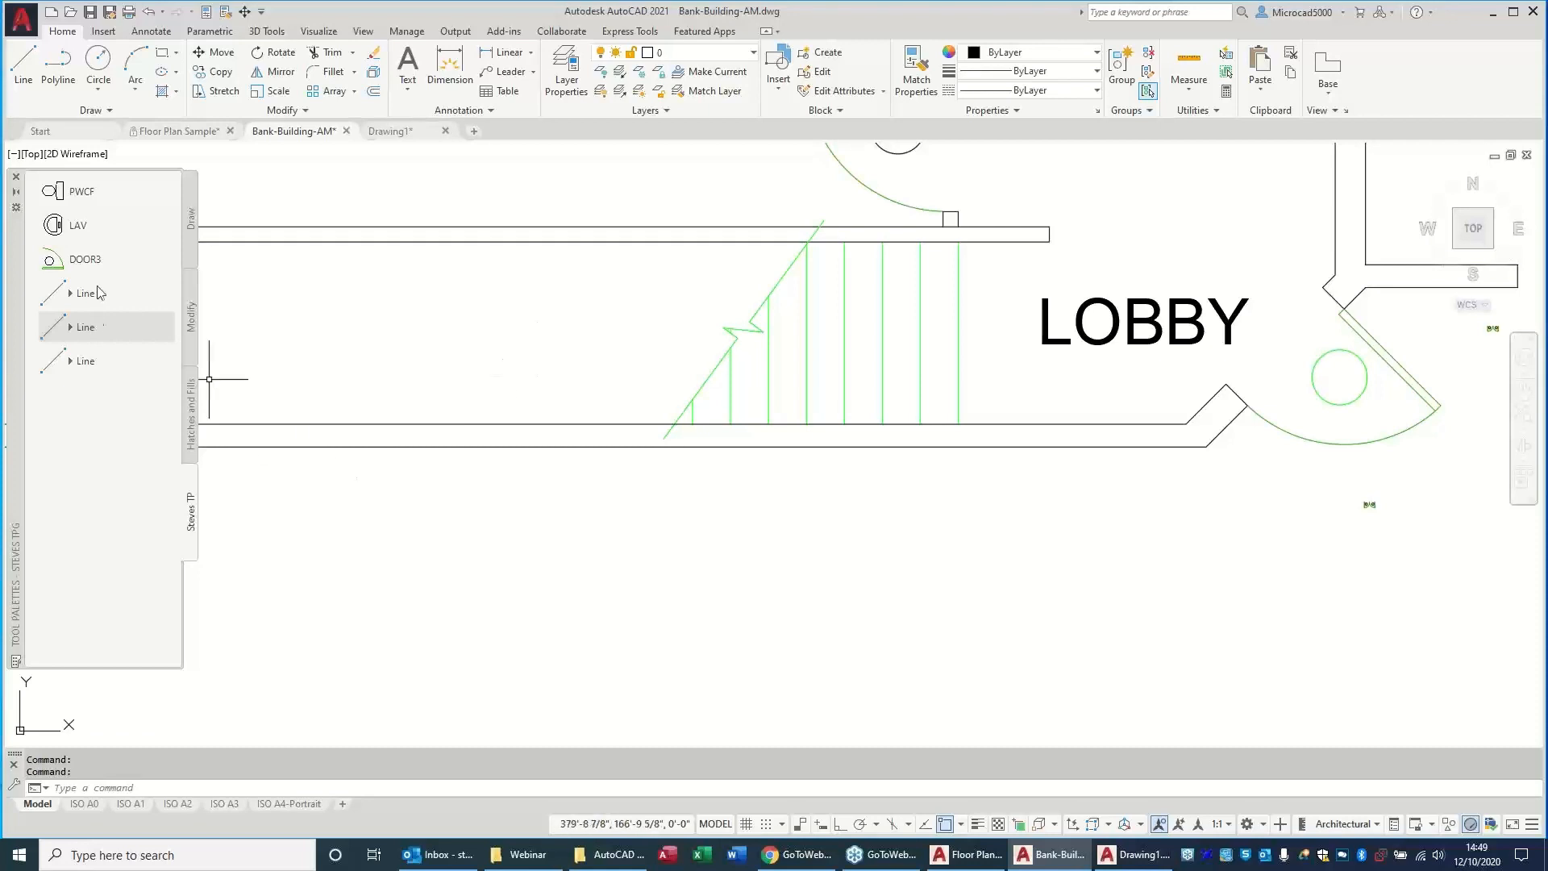
Rename the first palette line tool to Furniture Lines.
{"action": "right_click", "coordinate": [95, 292]}
{"action": "left_click", "coordinate": [140, 359]}
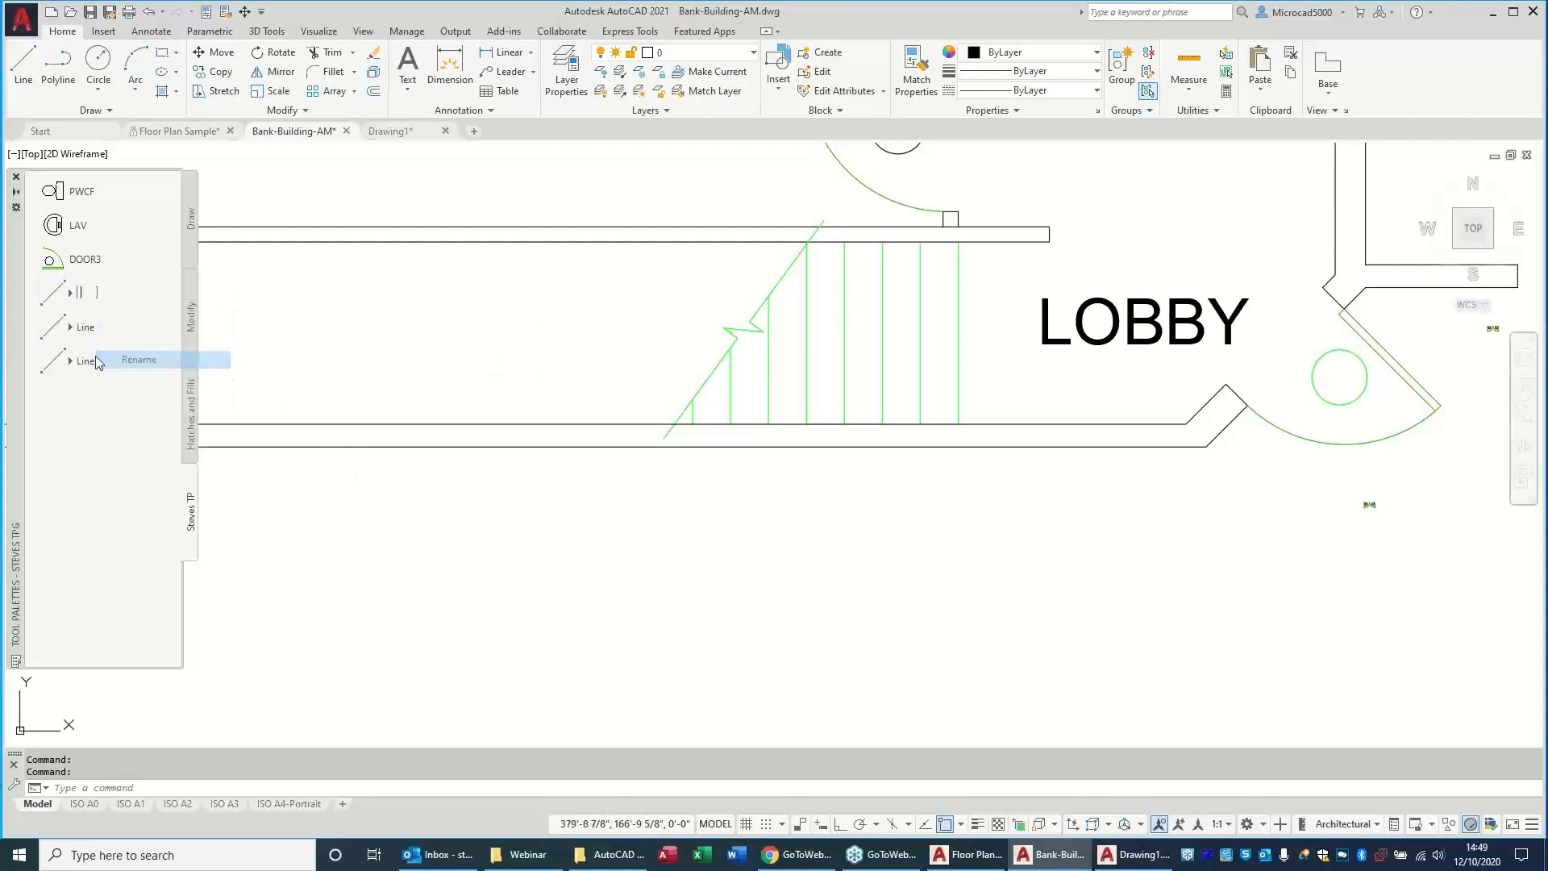
{"action": "type", "text": "Fur"}
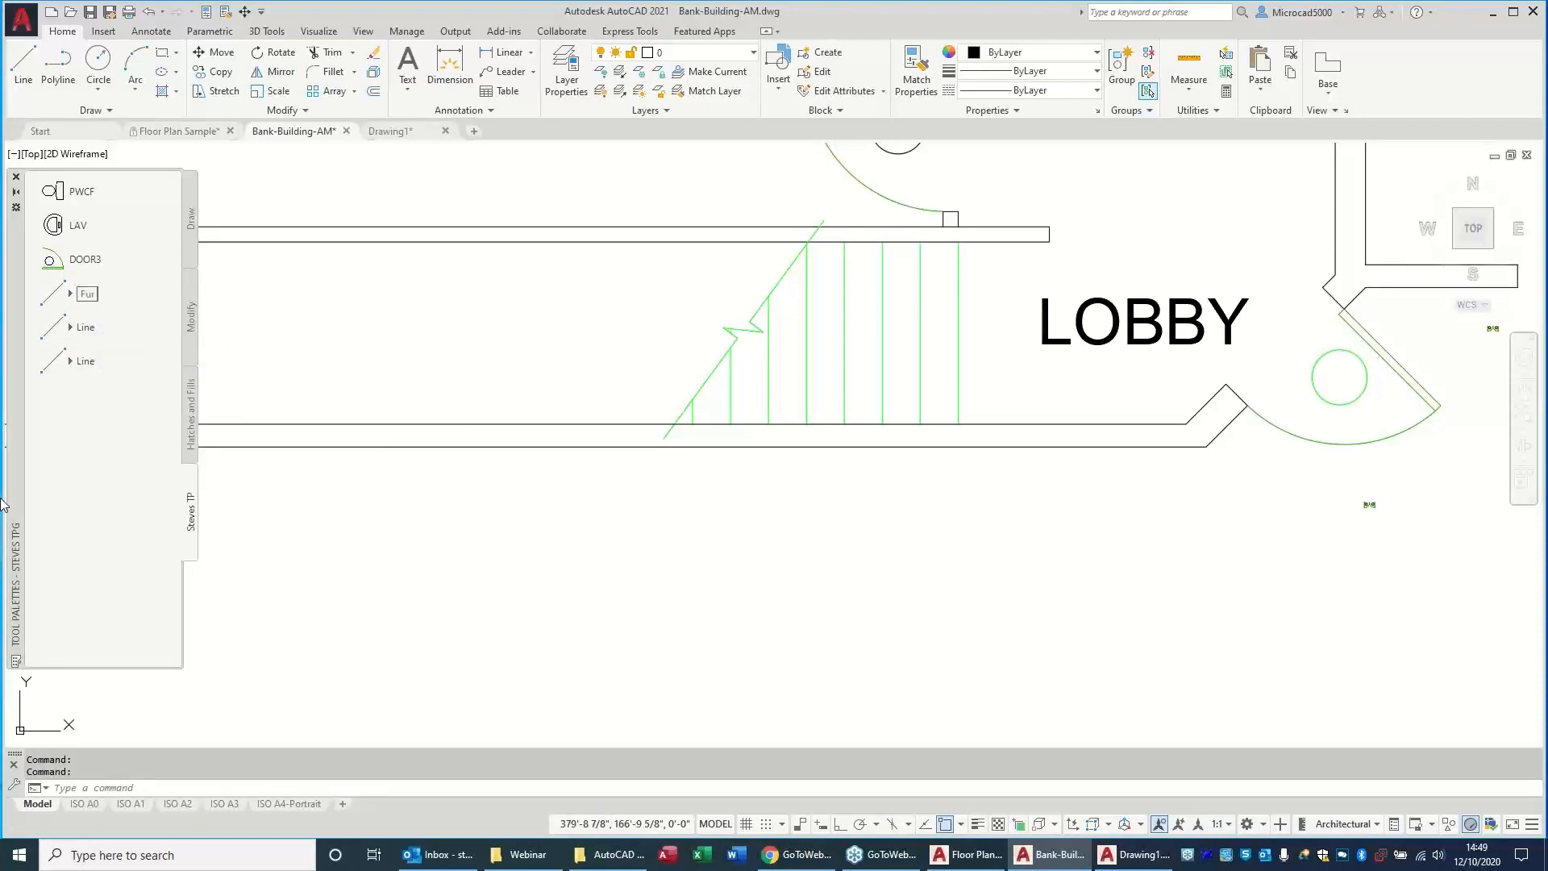
{"action": "type", "text": "niture LIne"}
{"action": "key", "text": "BackSpace"}
{"action": "key", "text": "BackSpace"}
{"action": "key", "text": "BackSpace"}
{"action": "type", "text": "Lines"}
{"action": "key", "text": "Return"}
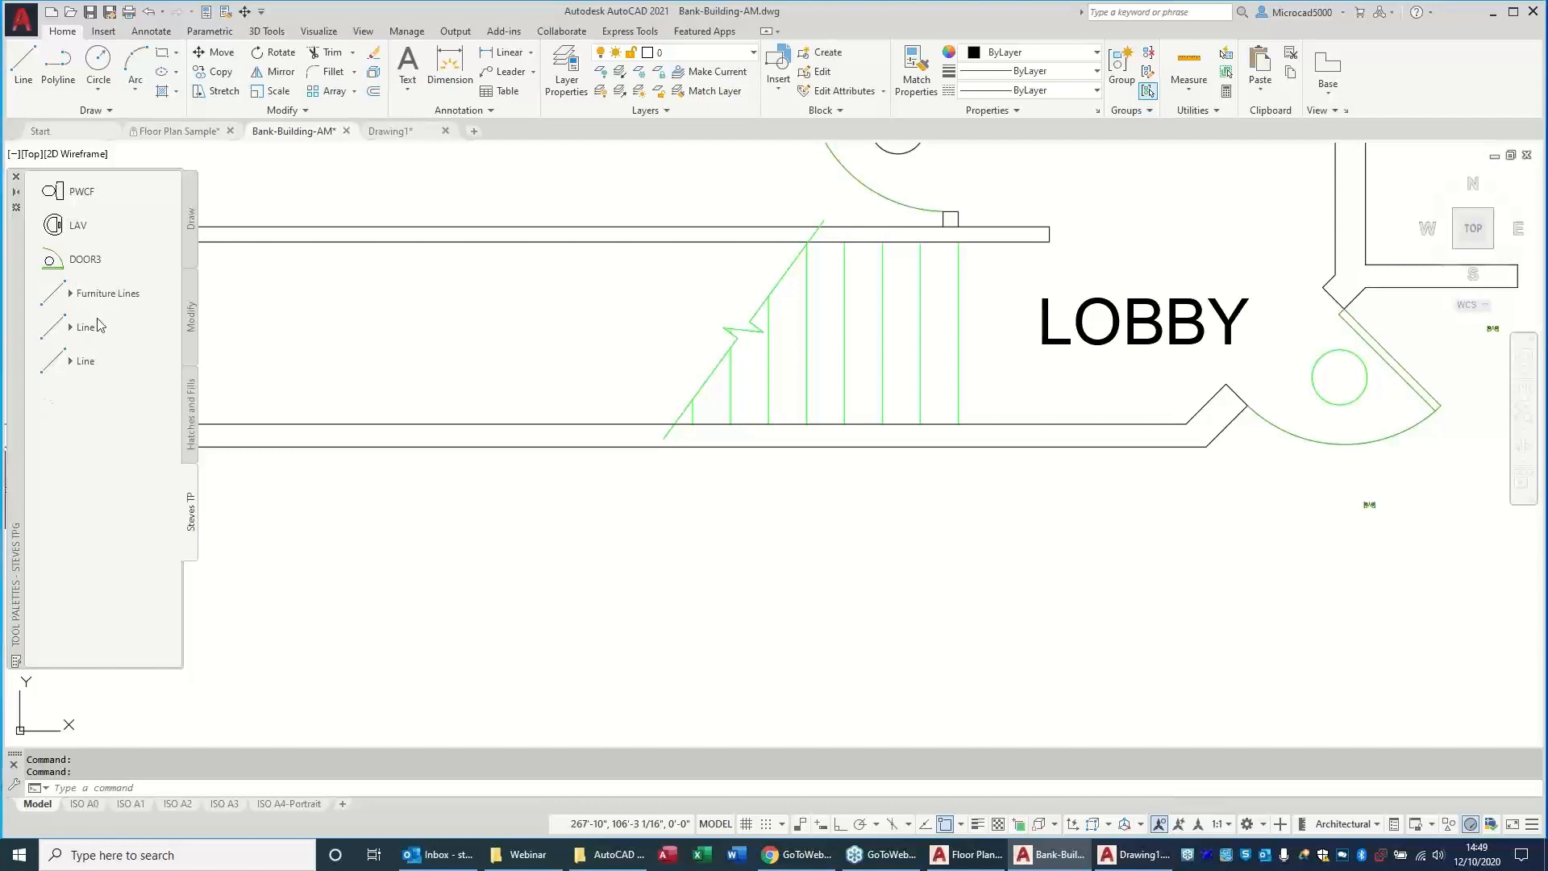
Rename the second and third line tools to Stair Lines and Wall lines.
{"action": "right_click", "coordinate": [94, 330]}
{"action": "left_click", "coordinate": [133, 394]}
{"action": "type", "text": "Stai"}
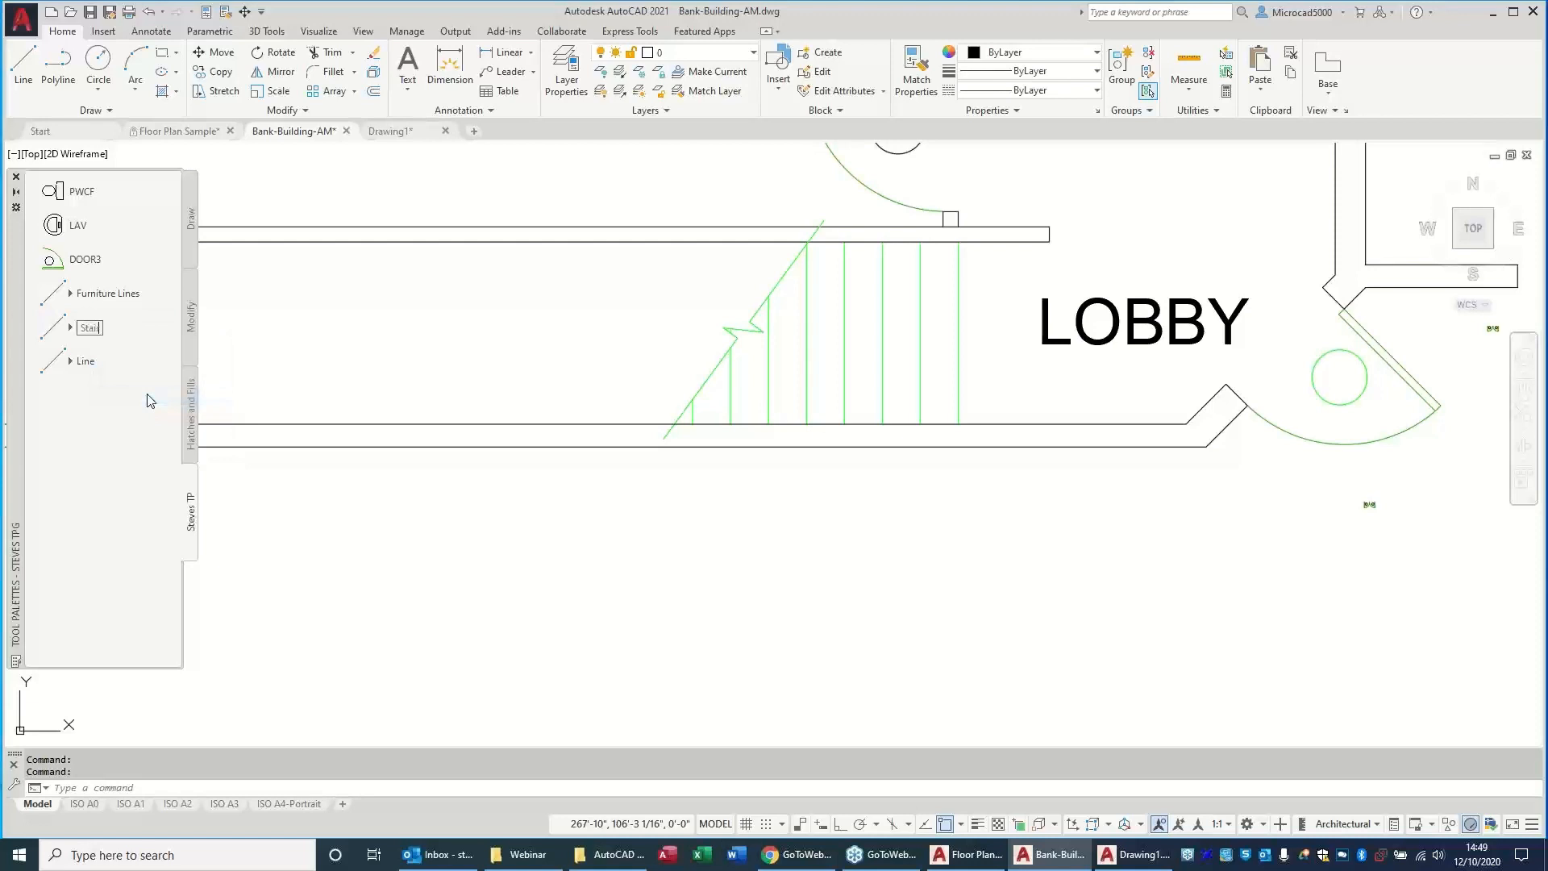
{"action": "type", "text": "r Lines"}
{"action": "left_click", "coordinate": [116, 418]}
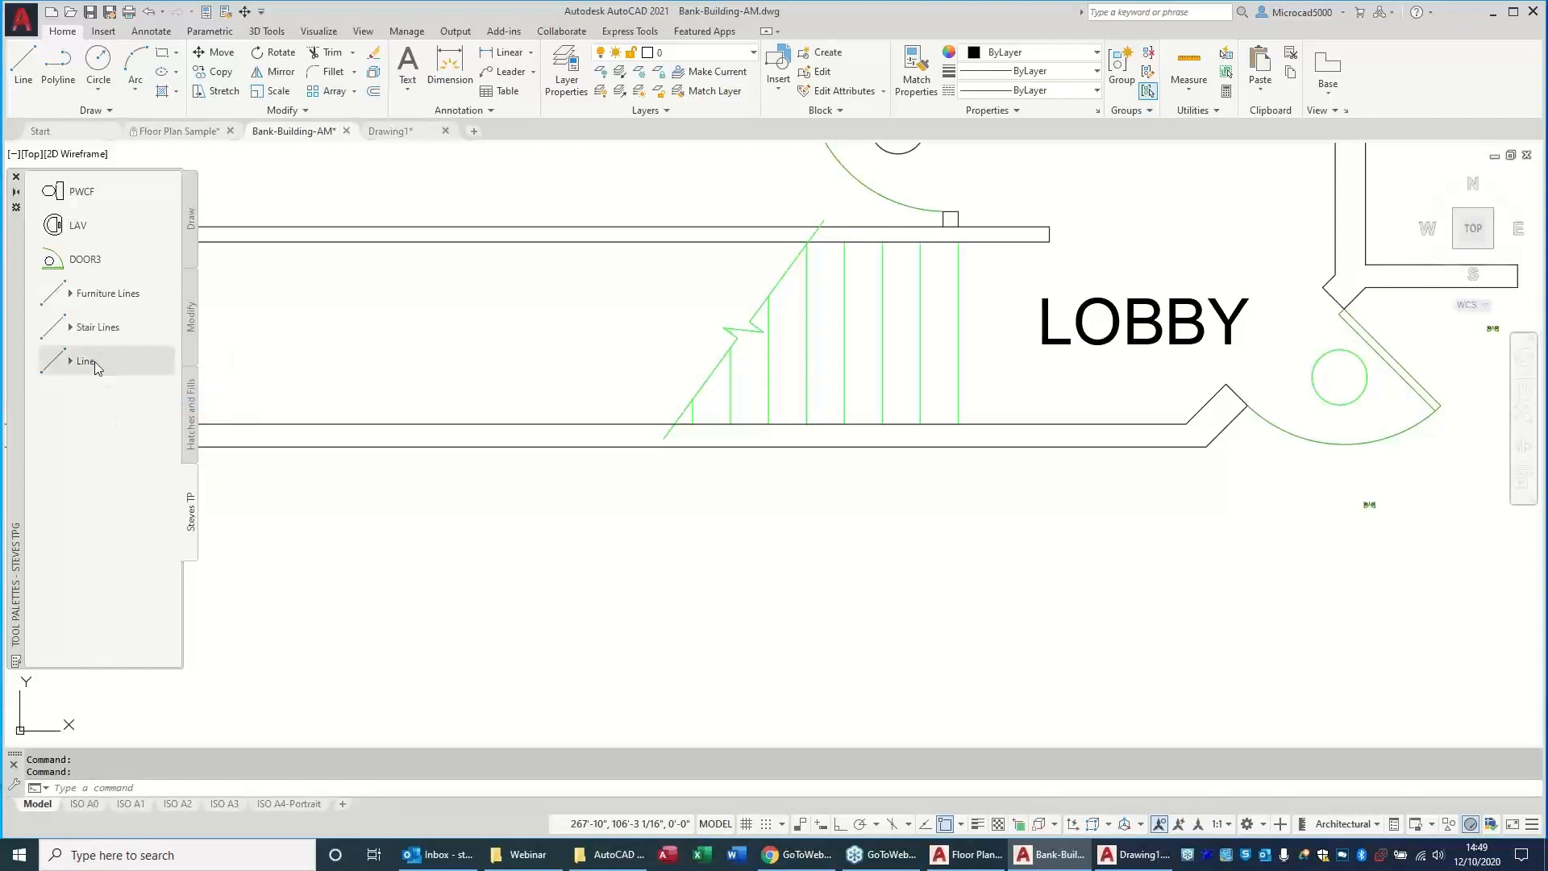
{"action": "right_click", "coordinate": [95, 367]}
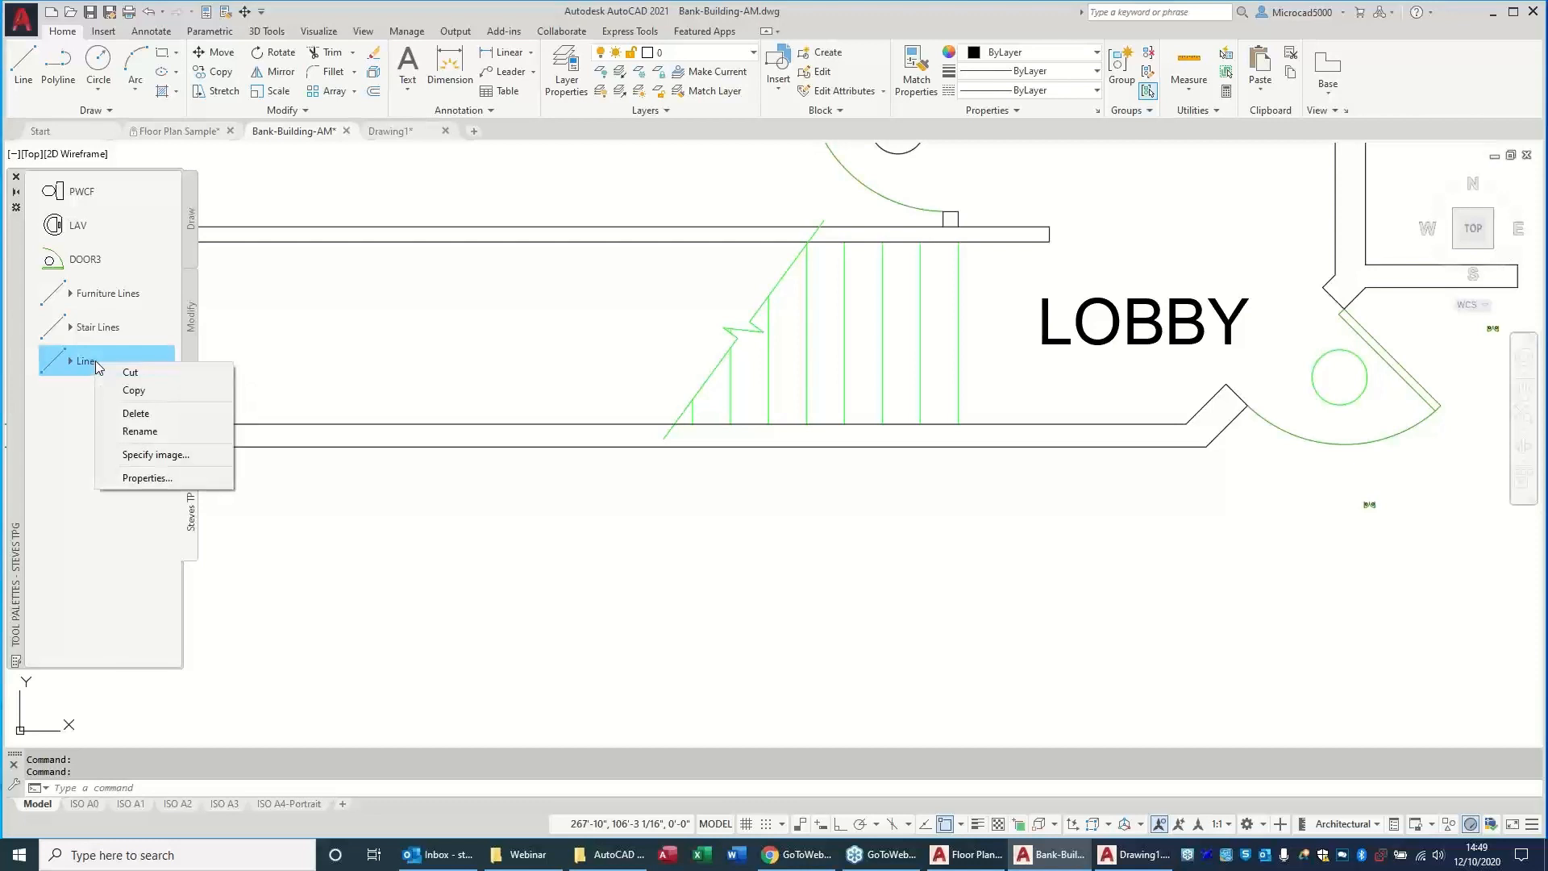
{"action": "left_click", "coordinate": [135, 432]}
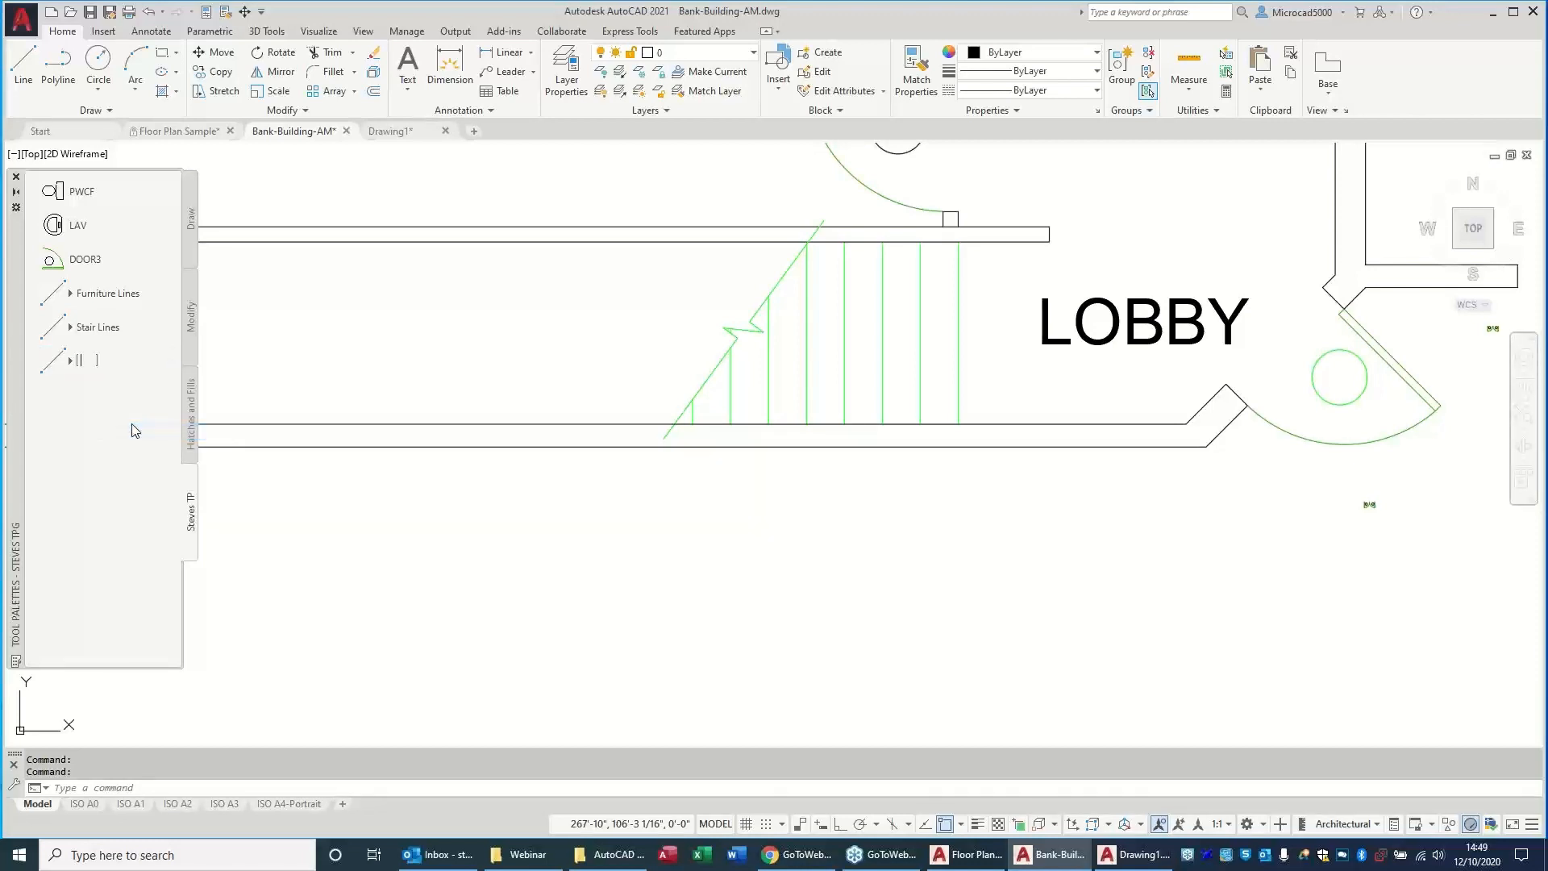
{"action": "type", "text": "Wall lines"}
{"action": "left_click", "coordinate": [484, 516]}
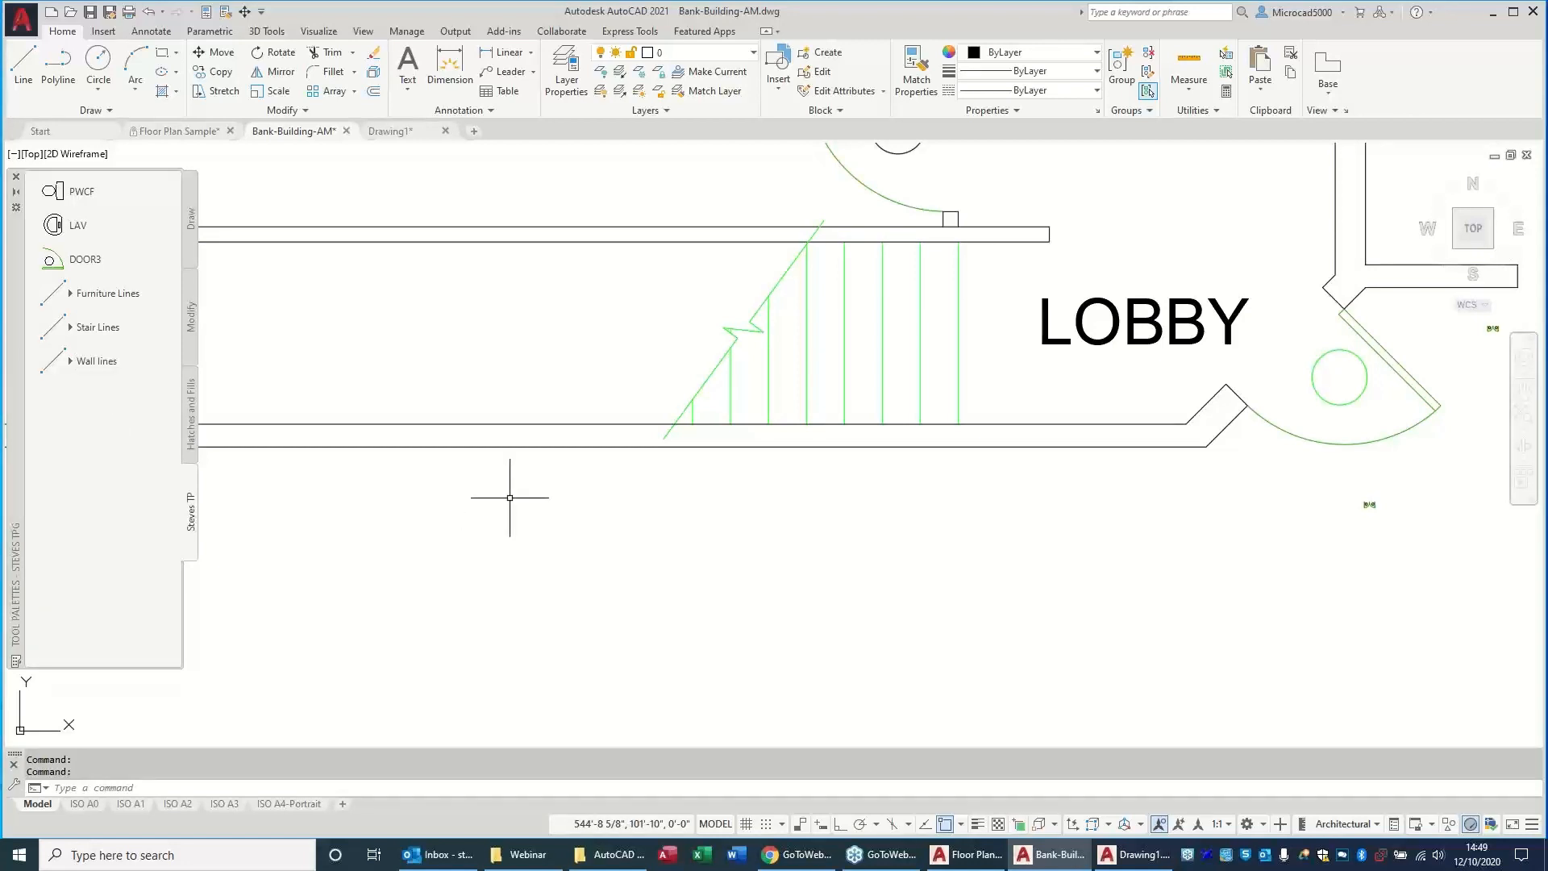
Zoom out below the floor plan and draw a red zigzag with the Furniture Lines tool.
{"action": "scroll", "coordinate": [593, 515], "scroll_direction": "down", "scroll_amount": 2}
{"action": "middle_click_drag", "start_coordinate": [590, 515], "coordinate": [704, 165]}
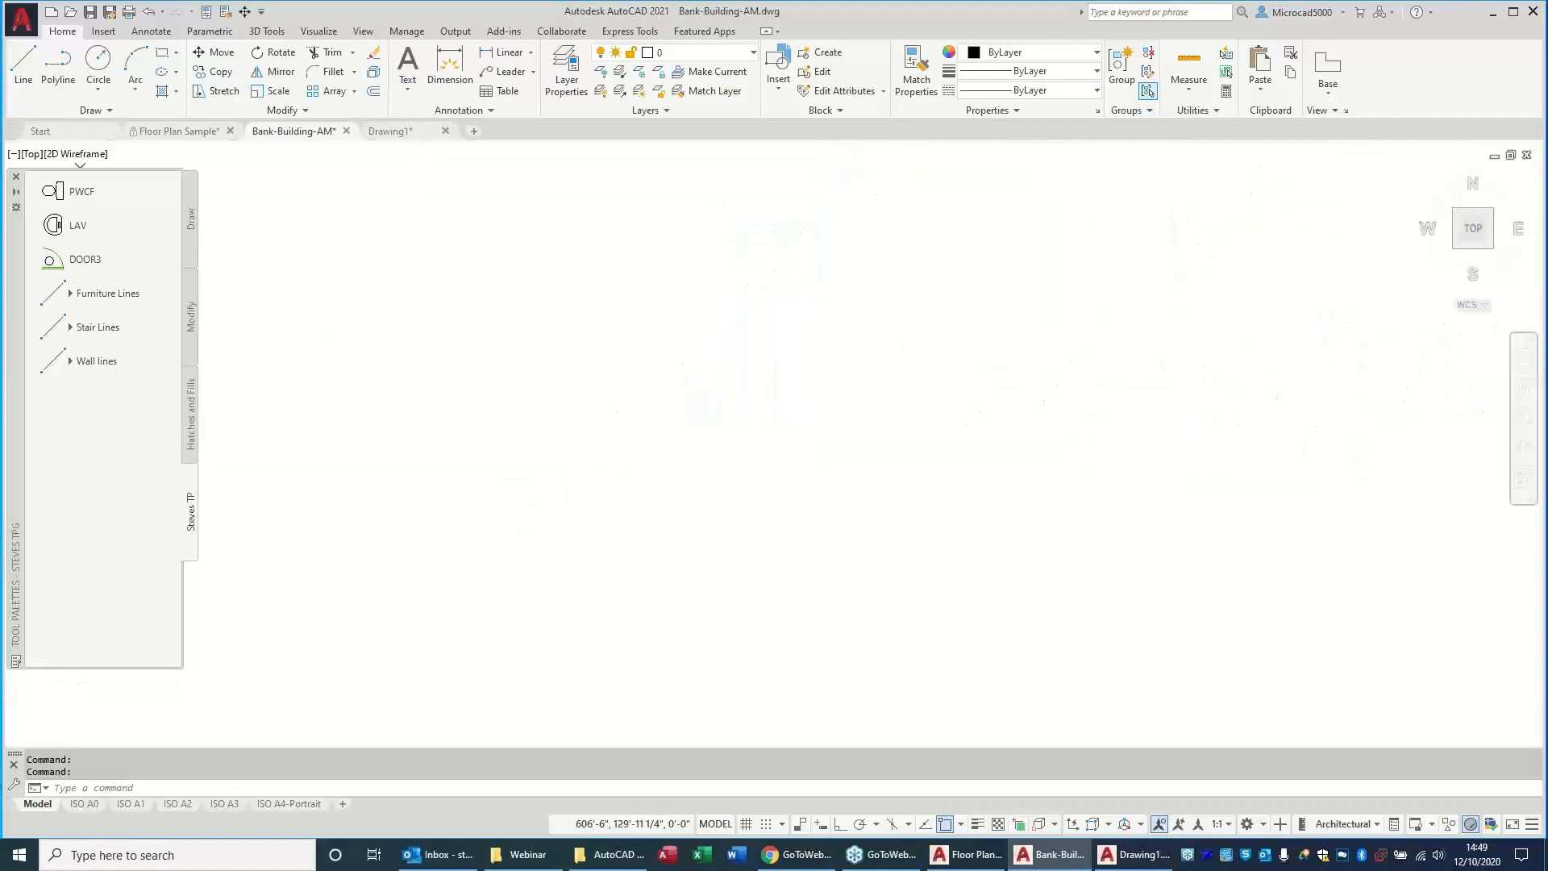
{"action": "scroll", "coordinate": [764, 423], "scroll_direction": "down", "scroll_amount": 6}
{"action": "scroll", "coordinate": [671, 564], "scroll_direction": "down", "scroll_amount": 2}
{"action": "middle_click_drag", "start_coordinate": [679, 410], "coordinate": [597, 466]}
{"action": "scroll", "coordinate": [602, 471], "scroll_direction": "up", "scroll_amount": 2}
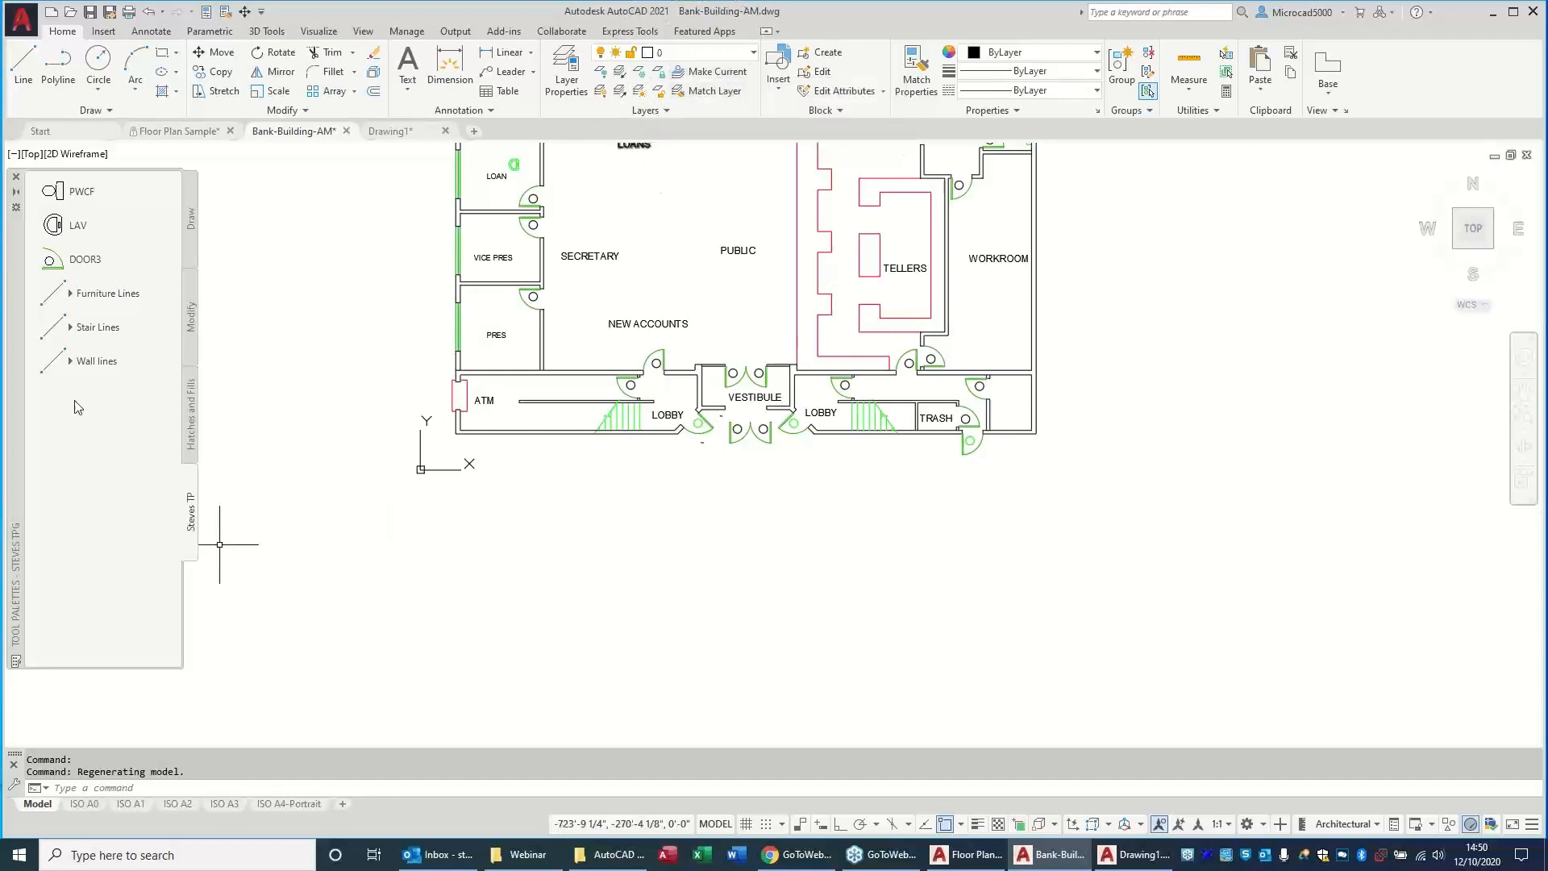
{"action": "left_click", "coordinate": [58, 300]}
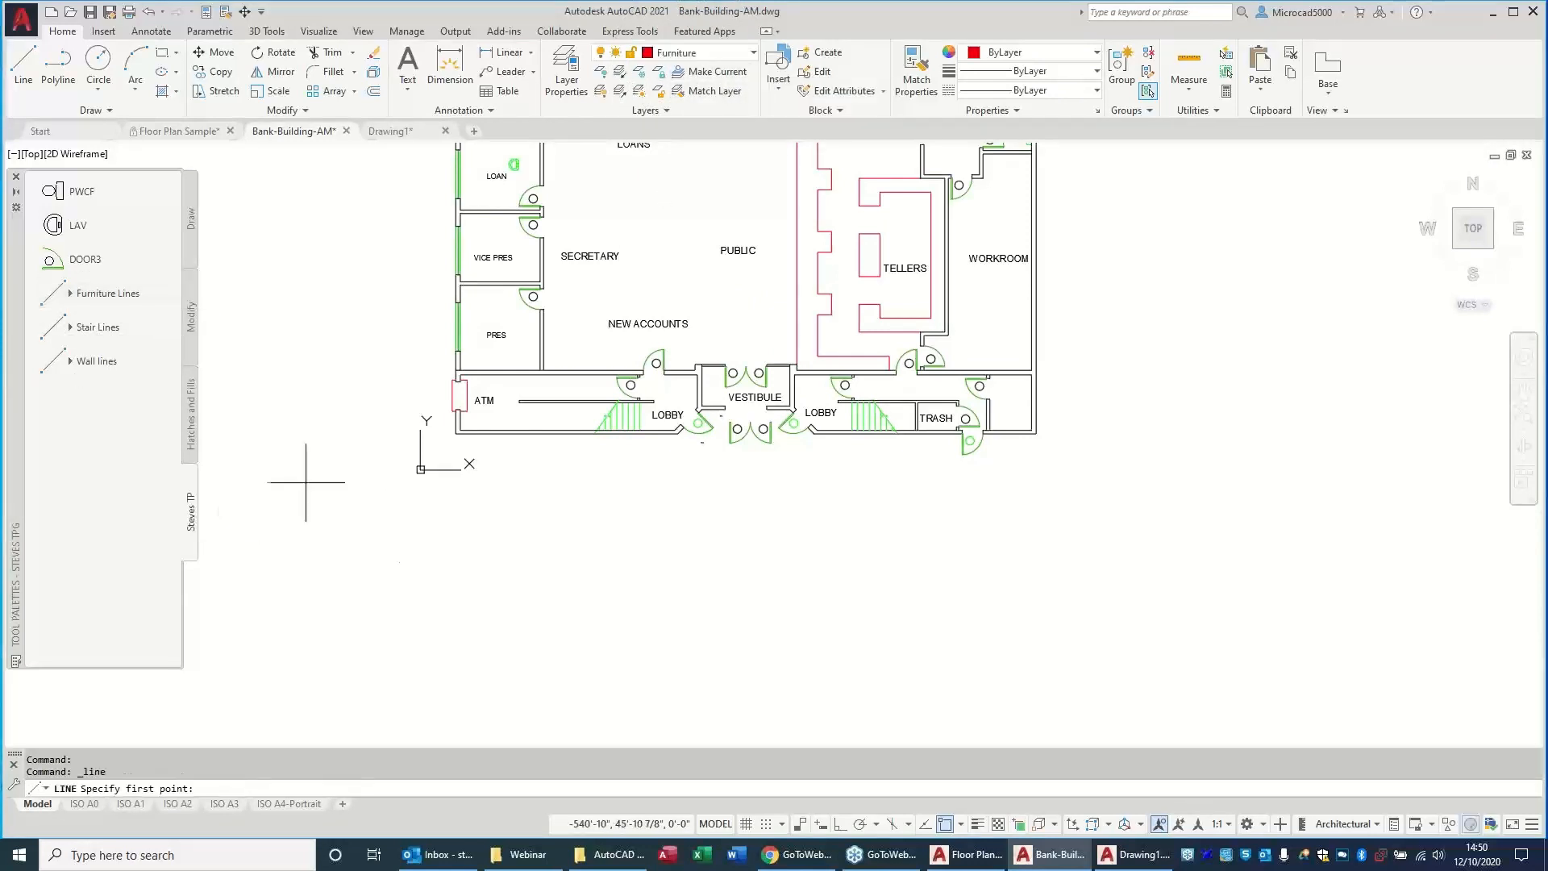
{"action": "left_click", "coordinate": [452, 566]}
{"action": "left_click", "coordinate": [525, 474]}
{"action": "left_click", "coordinate": [575, 575]}
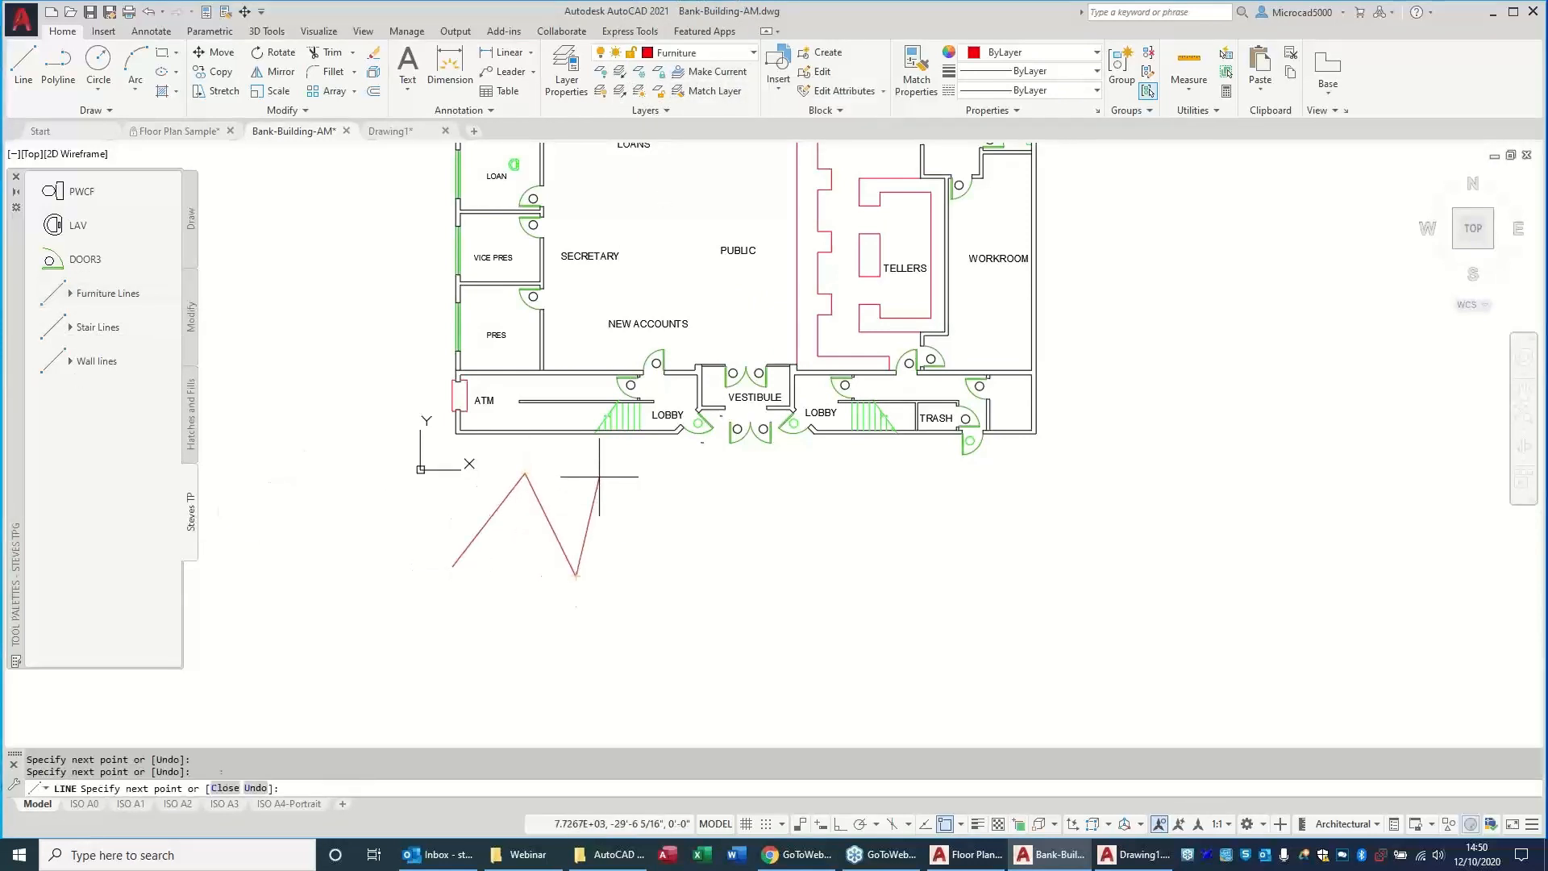
{"action": "left_click", "coordinate": [600, 478]}
{"action": "left_click", "coordinate": [661, 567]}
{"action": "left_click", "coordinate": [694, 474]}
{"action": "left_click", "coordinate": [747, 551]}
{"action": "key", "text": "Return"}
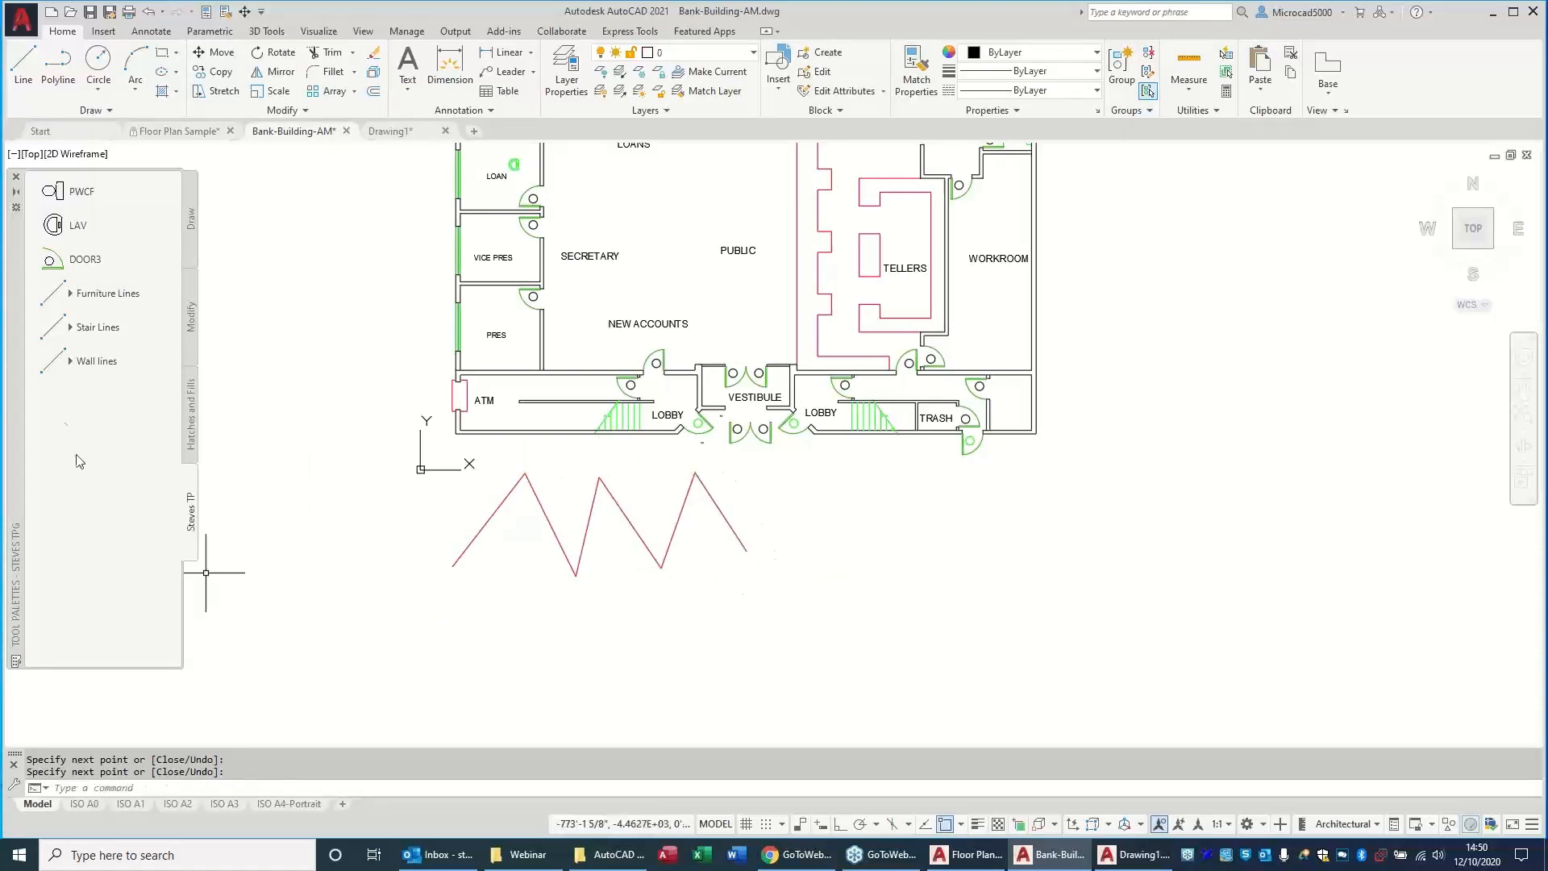
Draw a green zigzag beneath it with the Stair Lines tool.
{"action": "left_click", "coordinate": [48, 326]}
{"action": "left_click", "coordinate": [482, 668]}
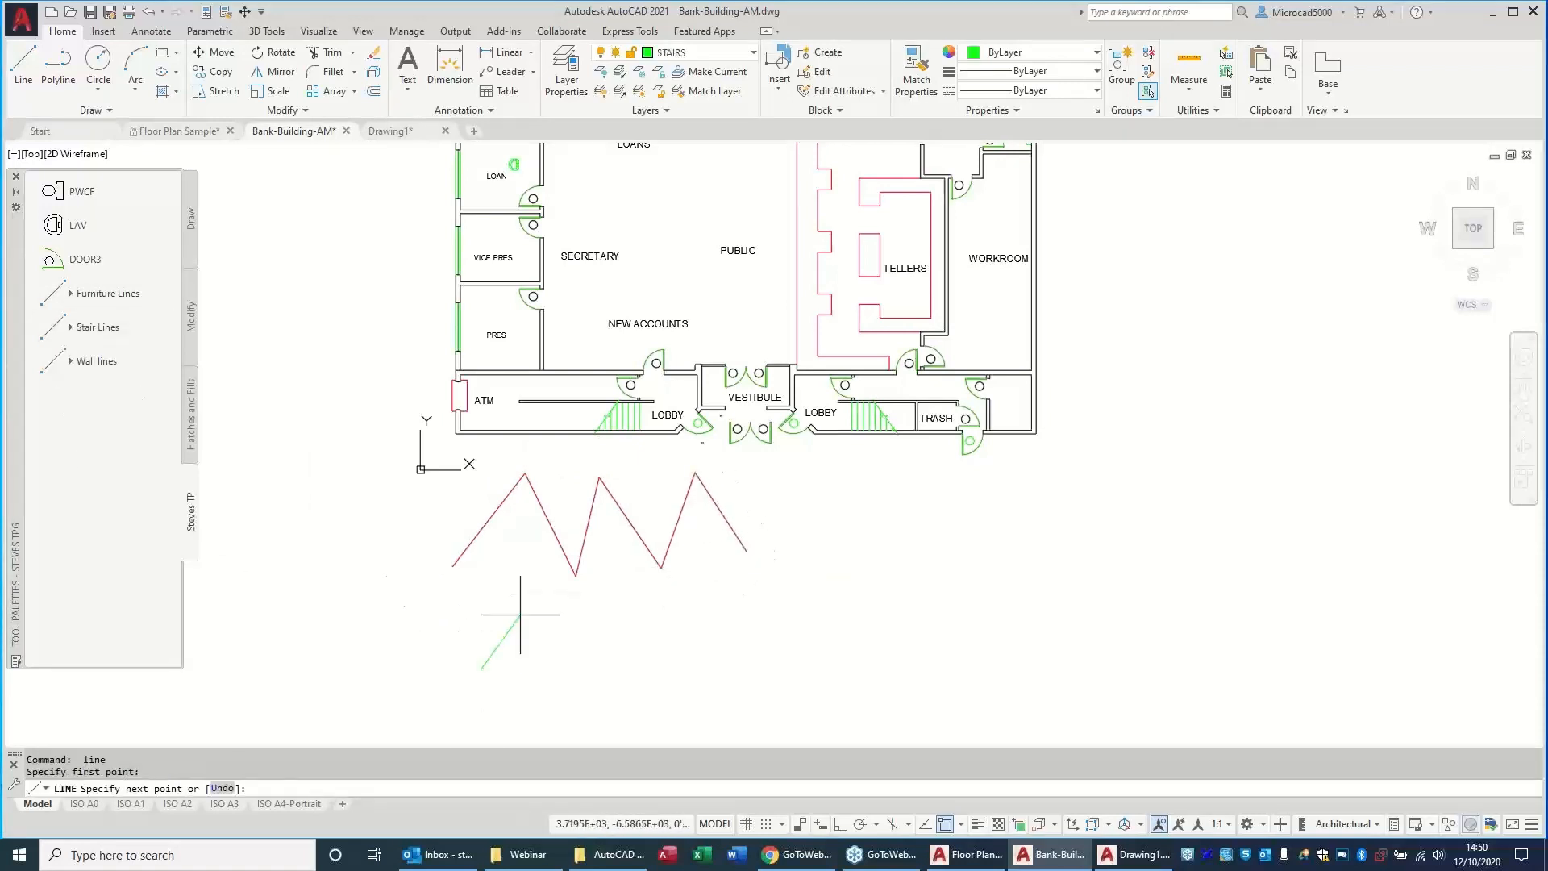
{"action": "left_click", "coordinate": [554, 589]}
{"action": "left_click", "coordinate": [614, 663]}
{"action": "left_click", "coordinate": [642, 589]}
{"action": "left_click", "coordinate": [690, 650]}
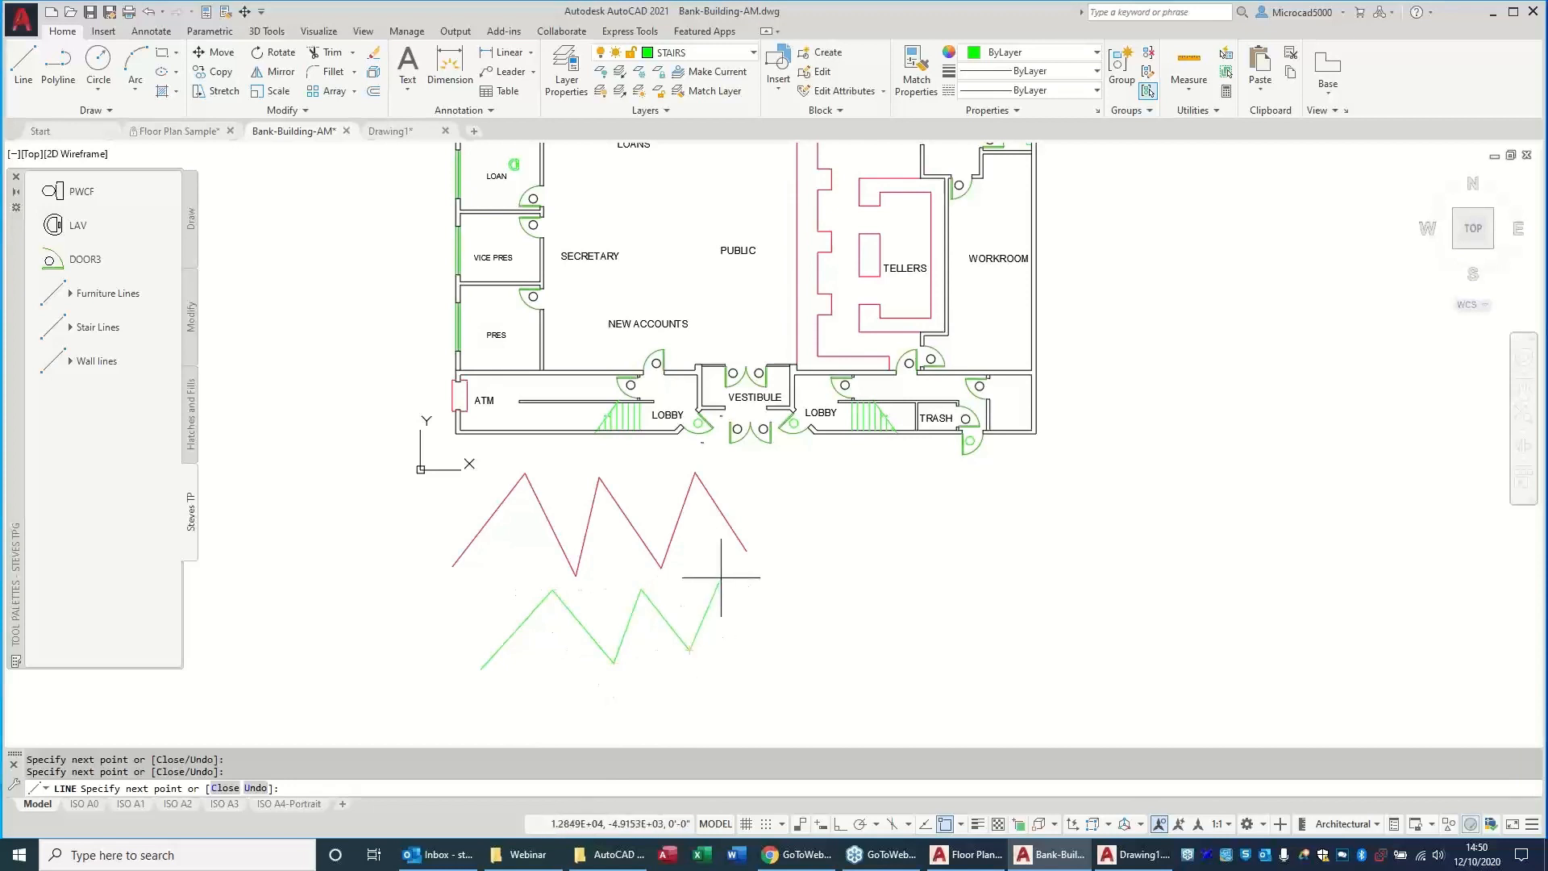
{"action": "left_click", "coordinate": [723, 574]}
{"action": "key", "text": "Return"}
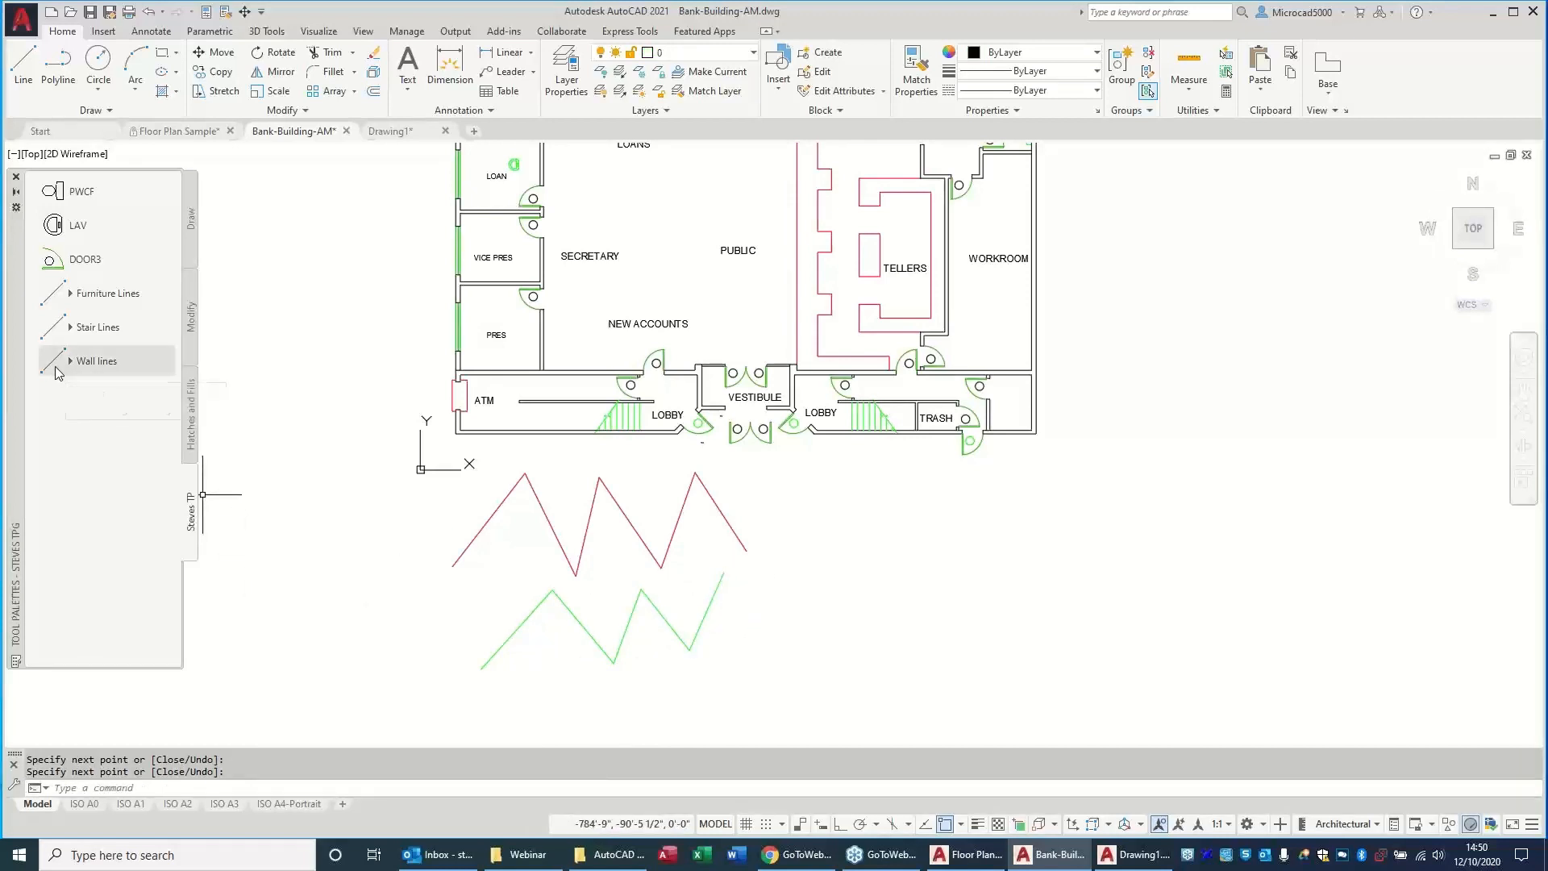
Draw a black zigzag at the bottom with the Wall lines tool.
{"action": "left_click", "coordinate": [60, 360]}
{"action": "left_click", "coordinate": [500, 727]}
{"action": "left_click", "coordinate": [546, 672]}
{"action": "left_click", "coordinate": [594, 708]}
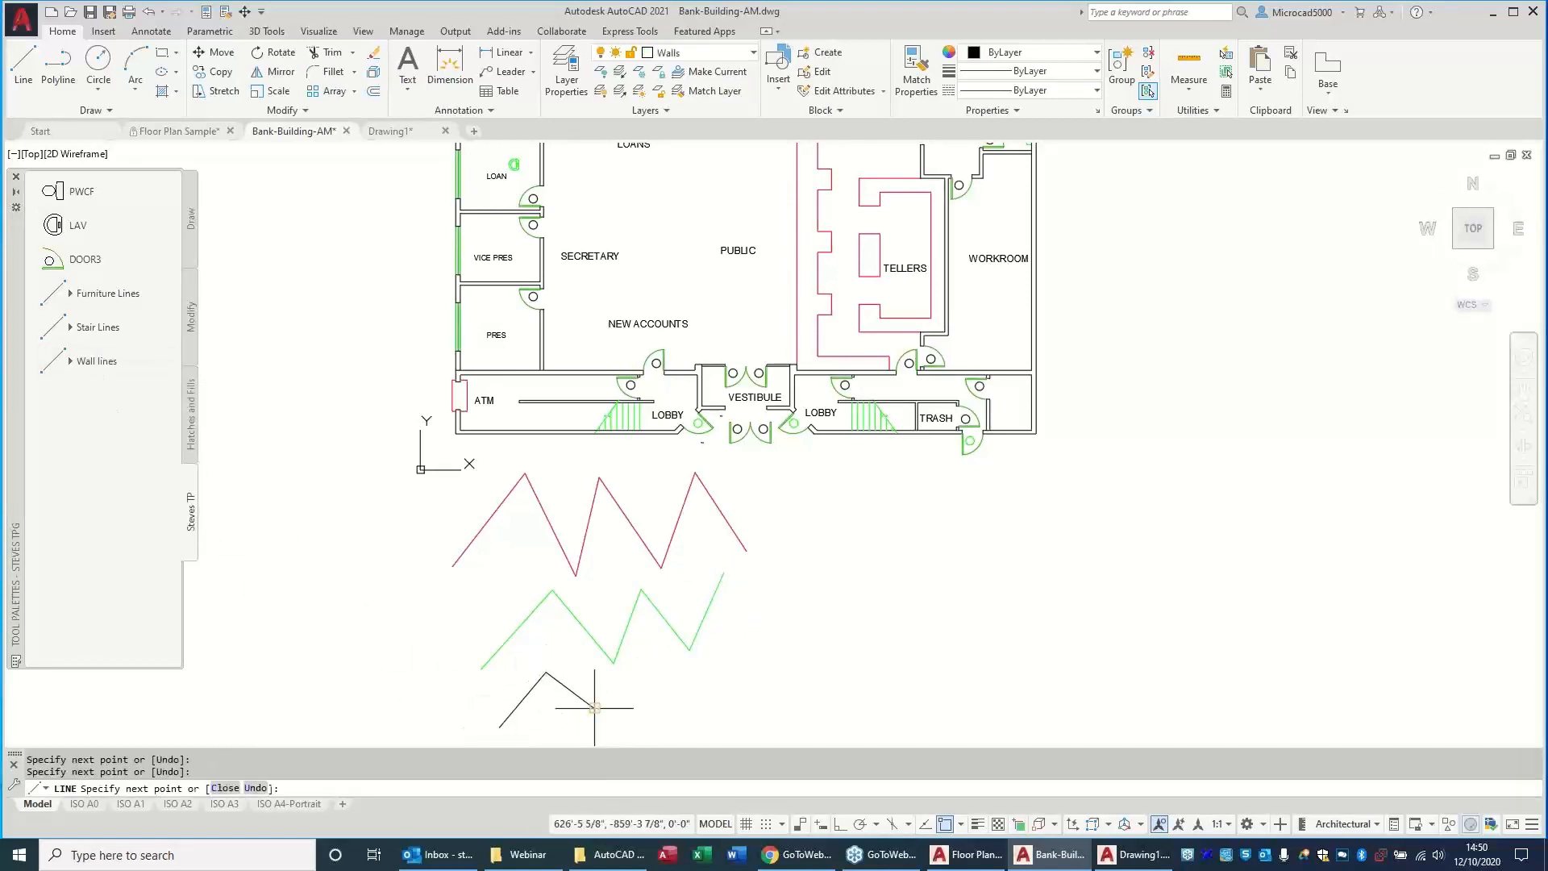
{"action": "left_click", "coordinate": [644, 681]}
{"action": "left_click", "coordinate": [702, 737]}
{"action": "left_click", "coordinate": [745, 650]}
{"action": "left_click", "coordinate": [773, 700]}
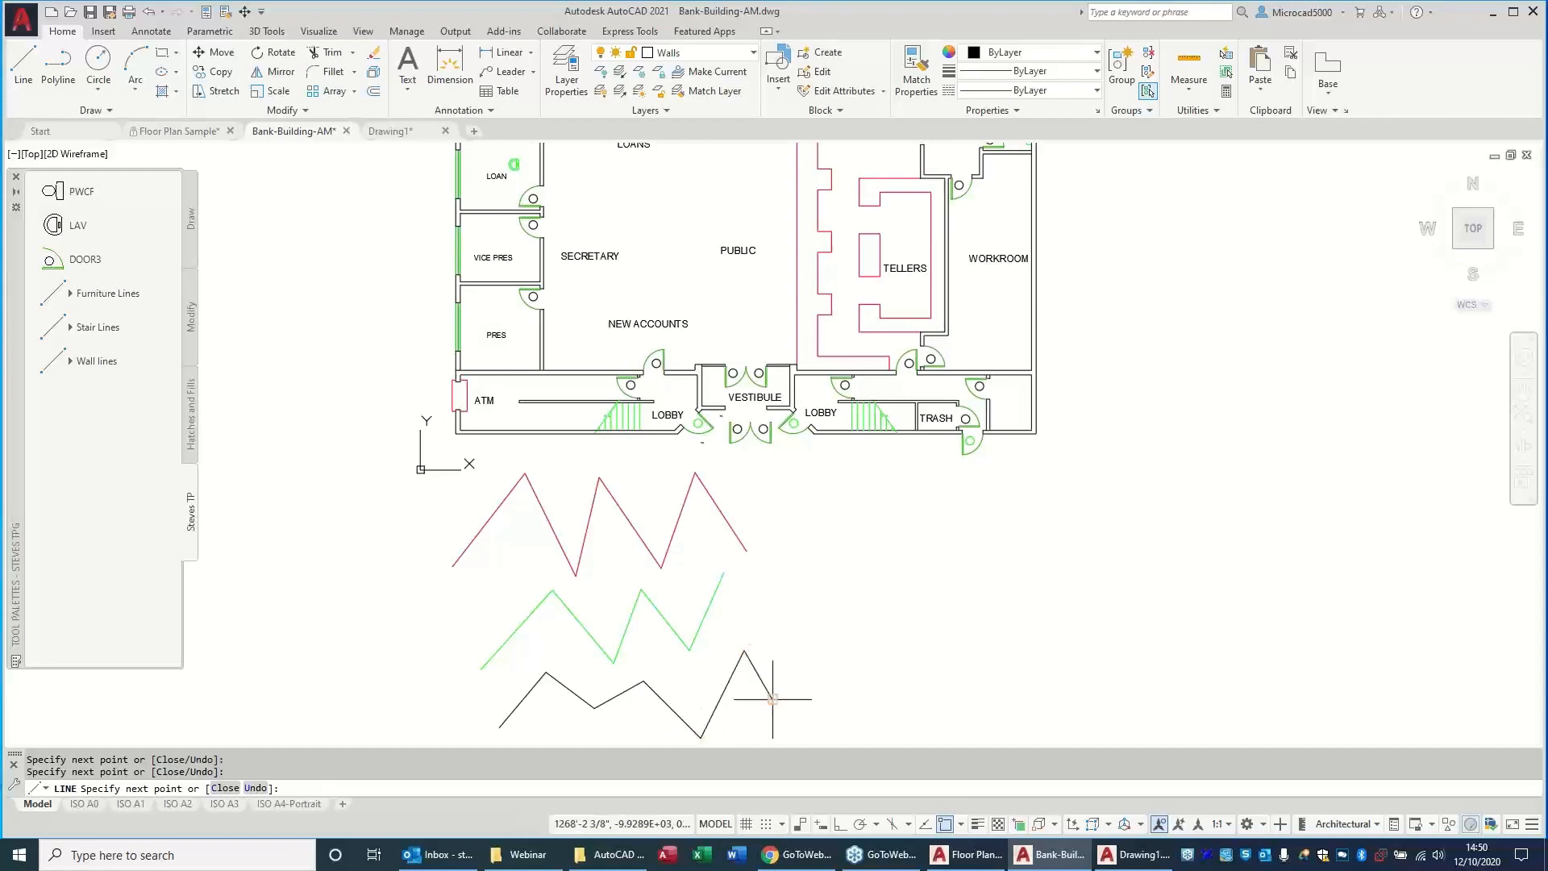
{"action": "key", "text": "Return"}
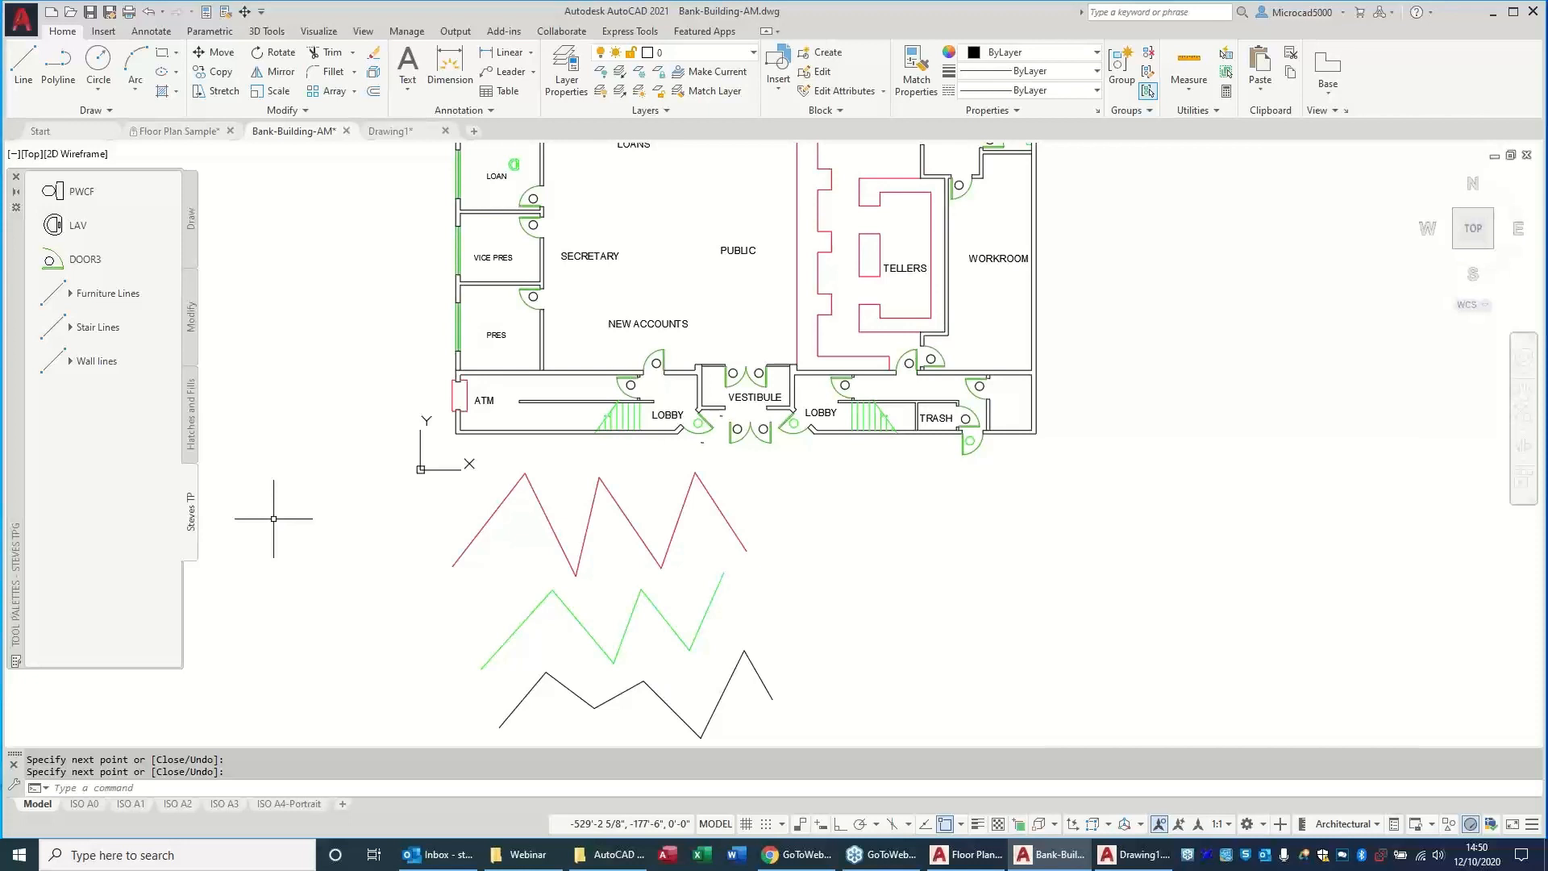
Create a Dtext palette tool from the NEW ACCOUNTS room label.
{"action": "key", "text": "Return"}
{"action": "left_click", "coordinate": [614, 321]}
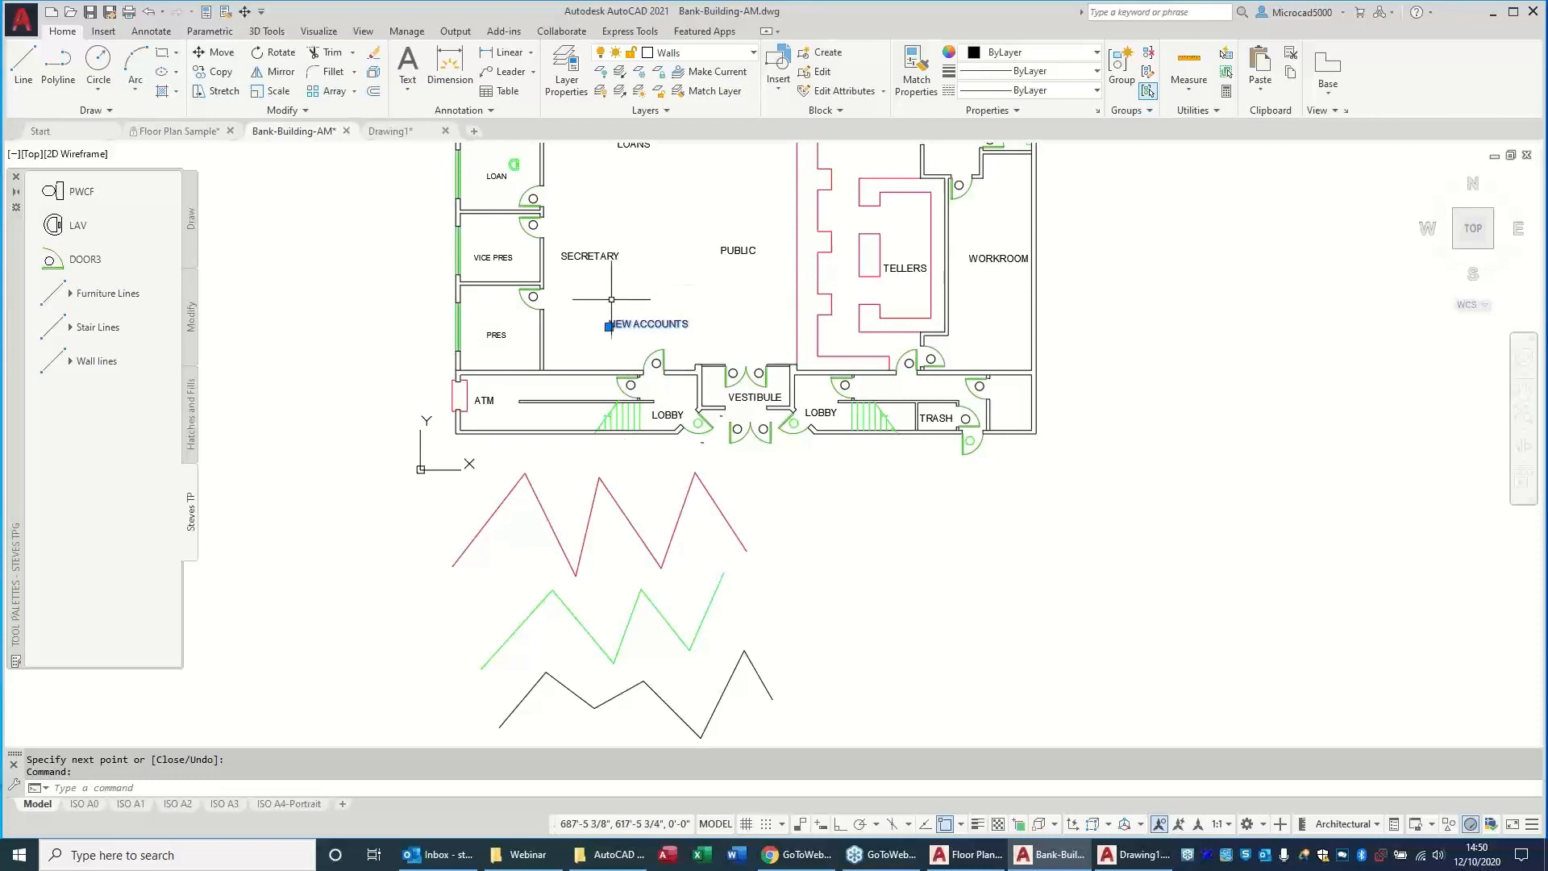
{"action": "mouse_move", "coordinate": [645, 323]}
{"action": "left_mouse_down"}
{"action": "mouse_move", "coordinate": [365, 343]}
{"action": "mouse_move", "coordinate": [127, 401]}
{"action": "left_mouse_up"}
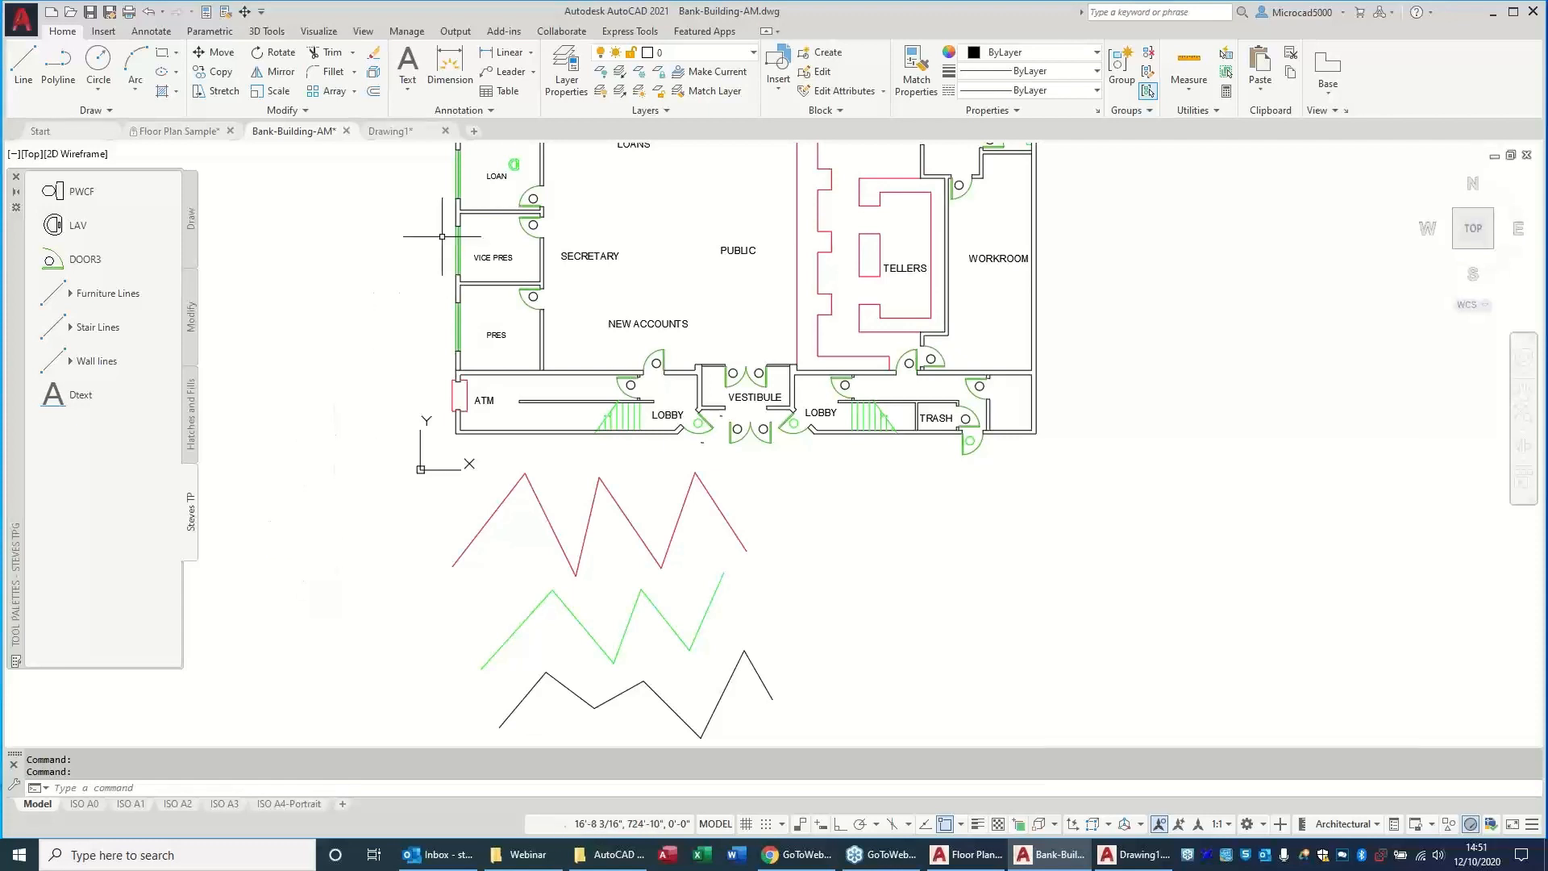
Start Drawing2 with grid and object snap off, and check its layer list.
{"action": "left_click", "coordinate": [474, 132]}
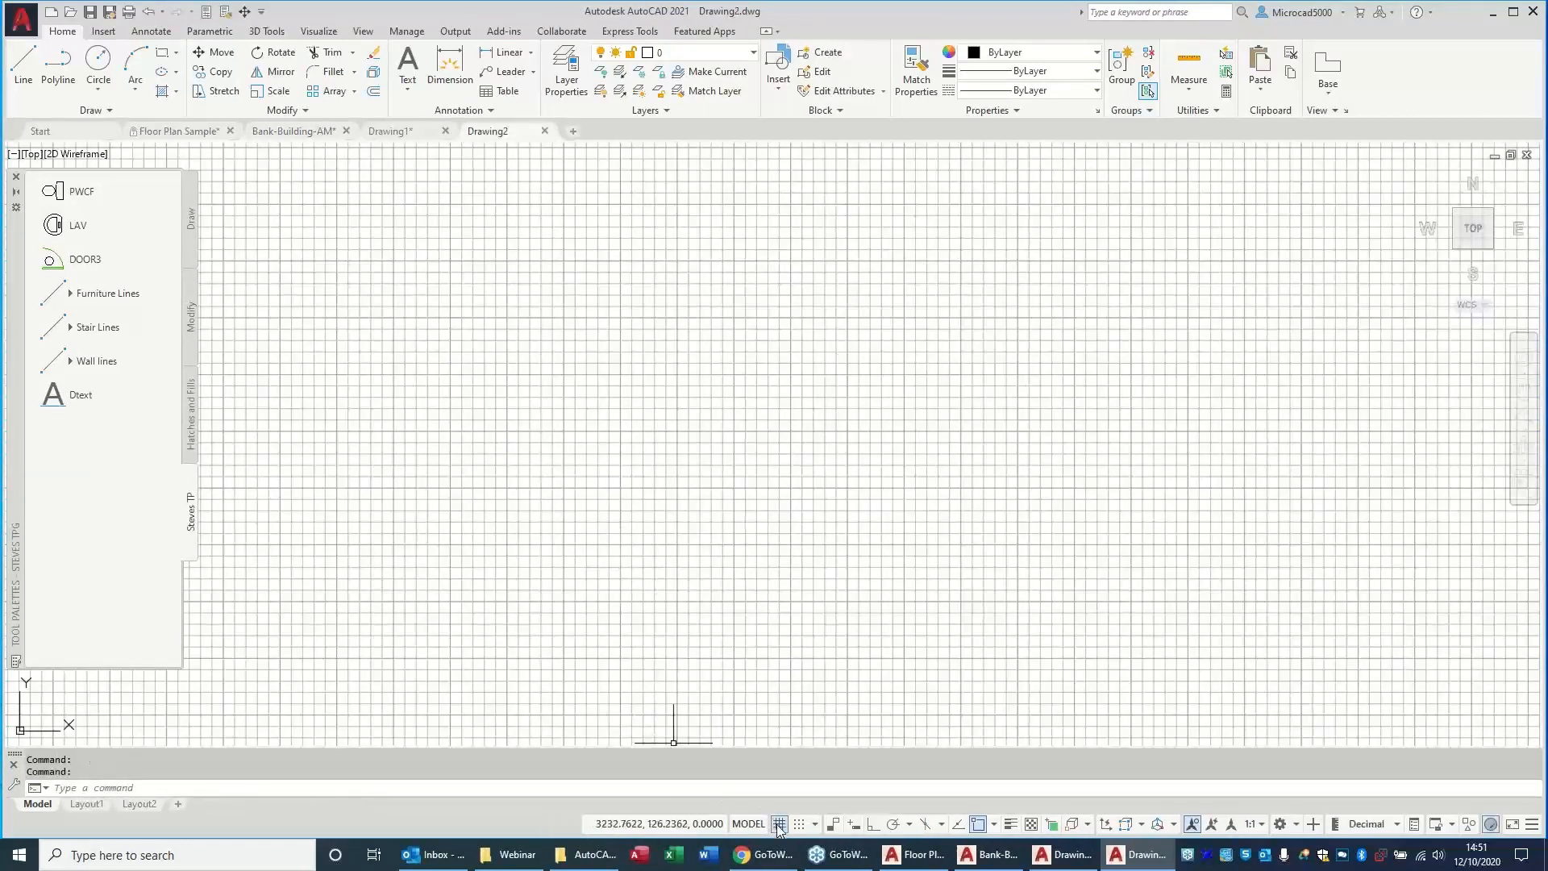
{"action": "left_click", "coordinate": [779, 823]}
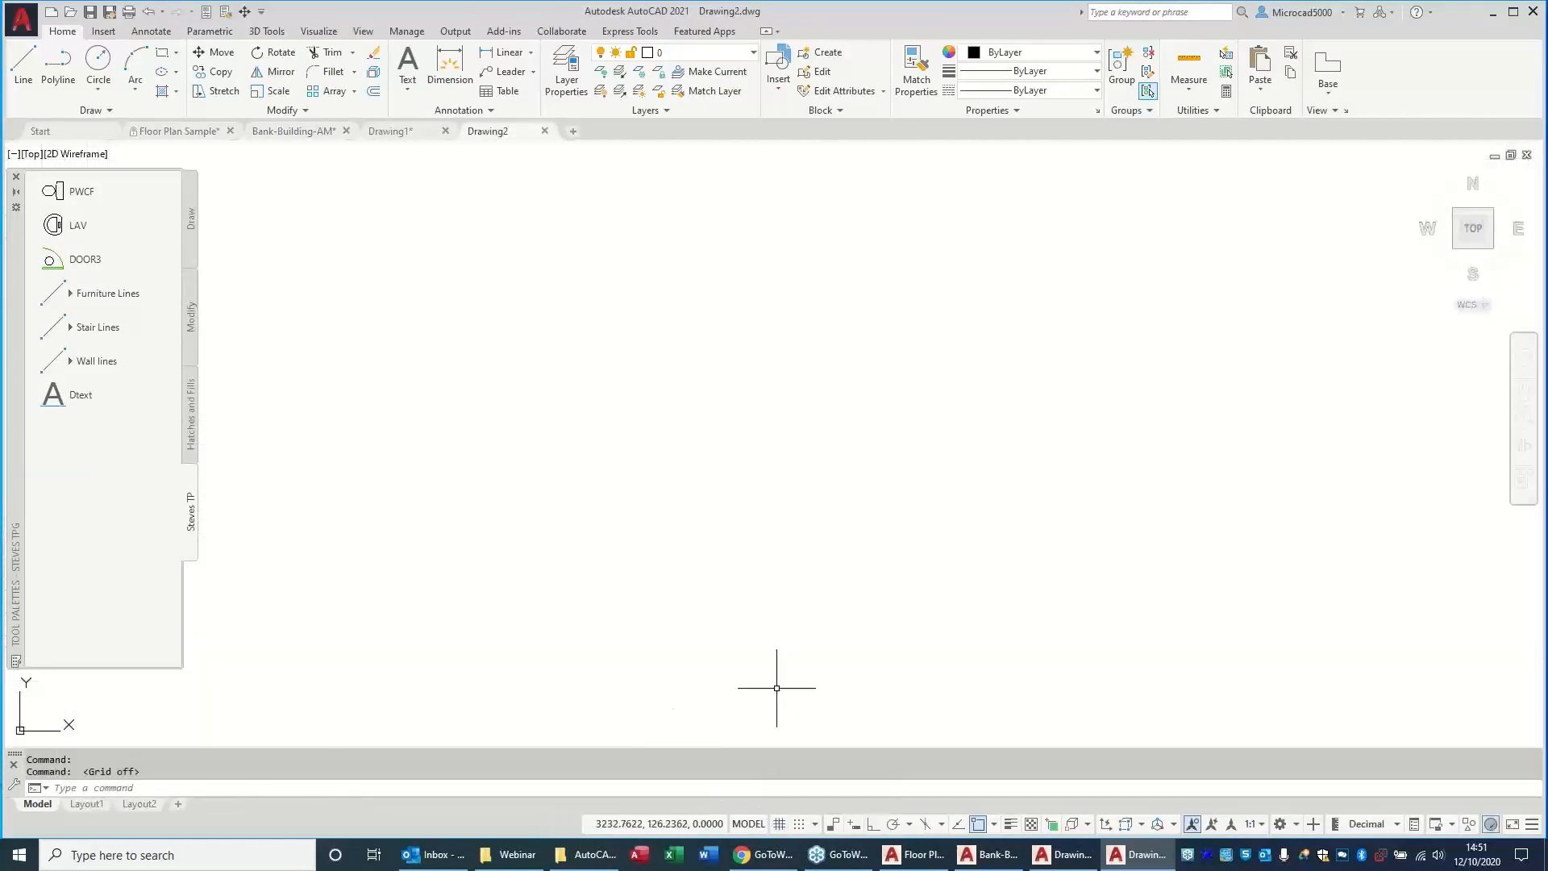
{"action": "left_click", "coordinate": [978, 823]}
{"action": "left_click", "coordinate": [1192, 823]}
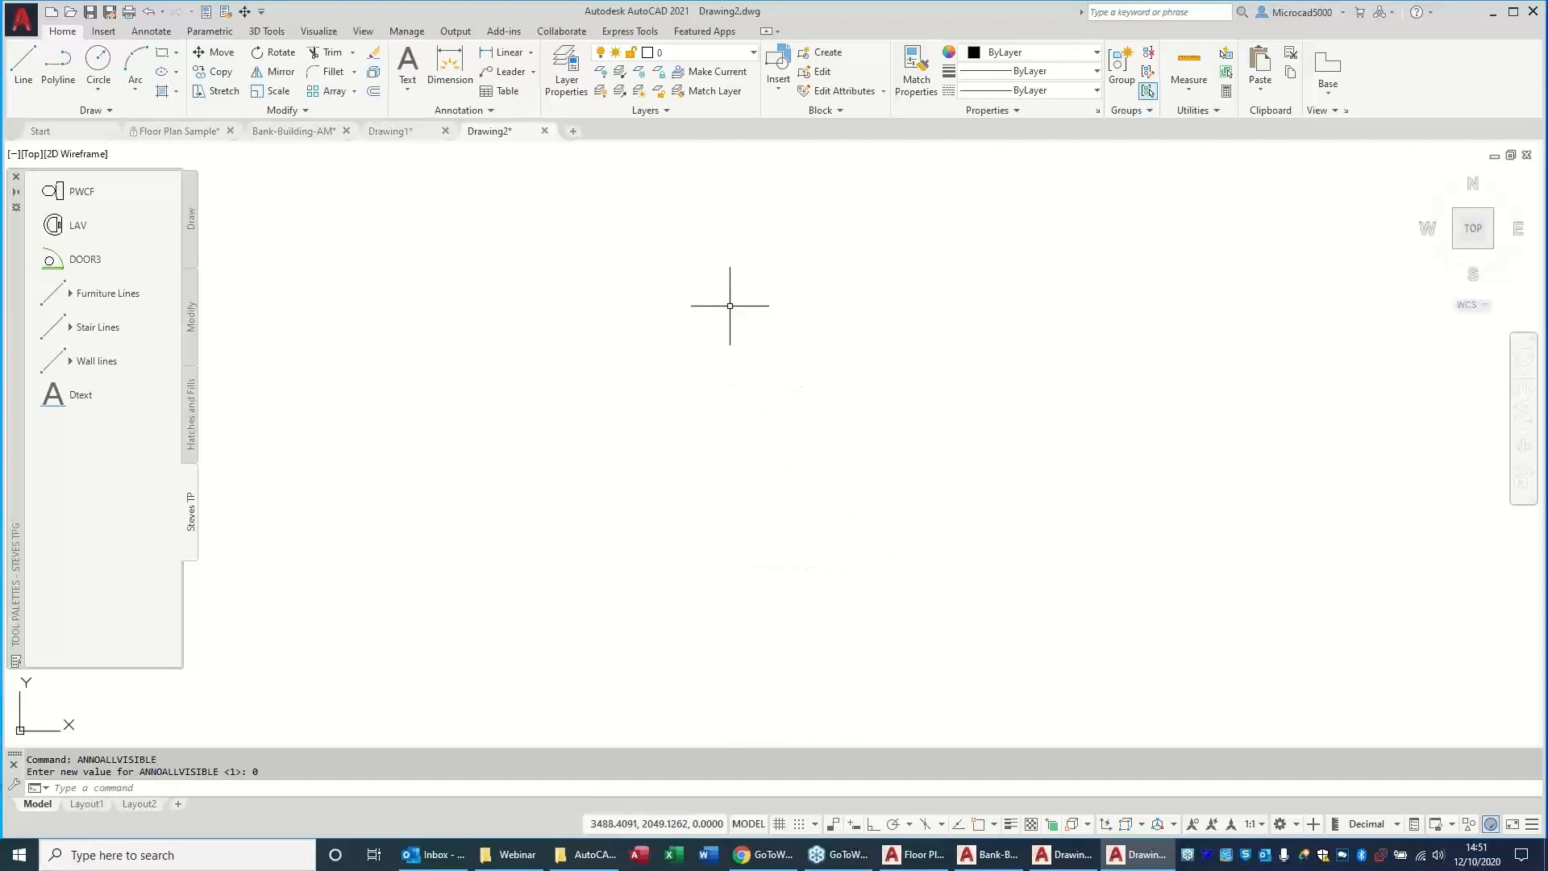
{"action": "left_click", "coordinate": [710, 51]}
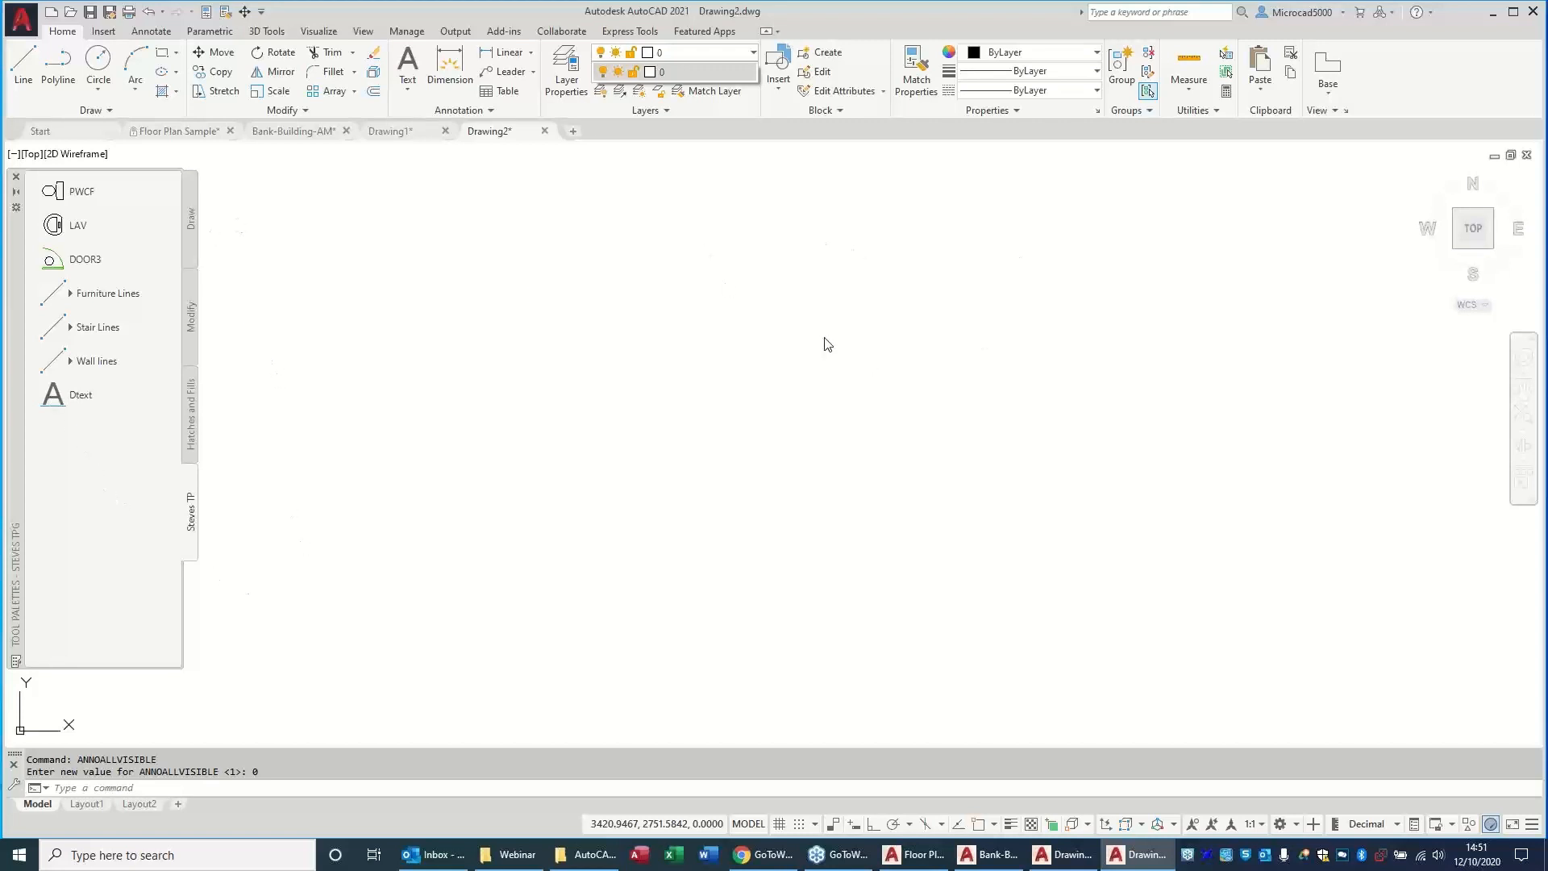
Draw a red zigzag on the Furniture layer using the Furniture Lines tool.
{"action": "left_click", "coordinate": [67, 290]}
{"action": "left_click", "coordinate": [379, 386]}
{"action": "left_click", "coordinate": [464, 264]}
{"action": "left_click", "coordinate": [555, 341]}
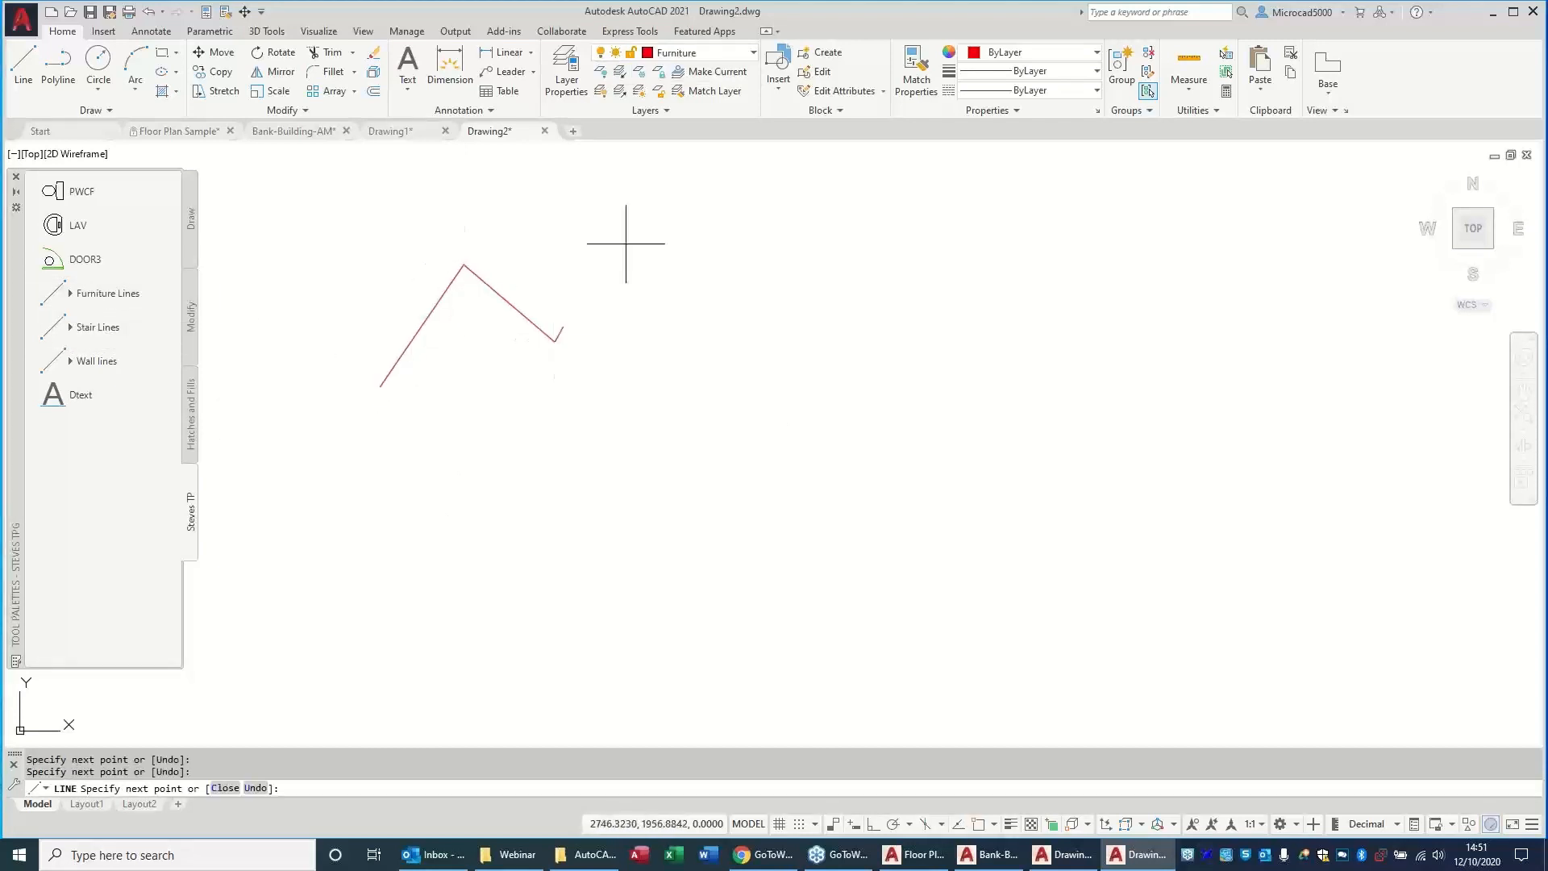
{"action": "left_click", "coordinate": [653, 207]}
{"action": "left_click", "coordinate": [727, 291]}
{"action": "left_click", "coordinate": [802, 235]}
{"action": "key", "text": "Return"}
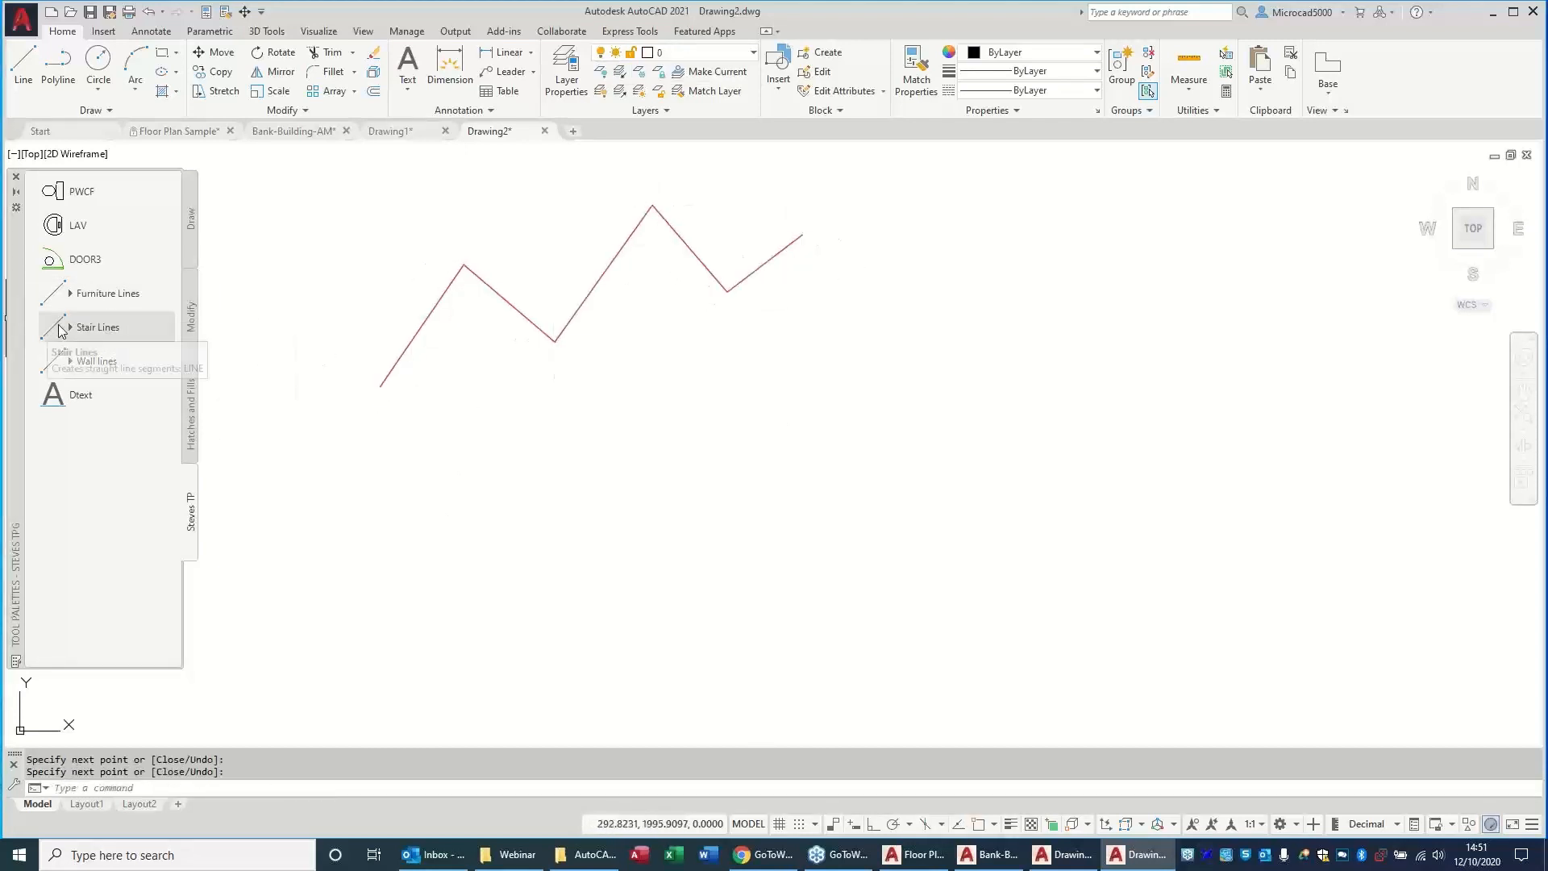
Draw a green zigzag on the STAIRS layer using the Stair Lines tool.
{"action": "left_click", "coordinate": [88, 327]}
{"action": "left_click", "coordinate": [388, 486]}
{"action": "left_click", "coordinate": [443, 407]}
{"action": "left_click", "coordinate": [547, 462]}
{"action": "left_click", "coordinate": [617, 364]}
{"action": "left_click", "coordinate": [688, 418]}
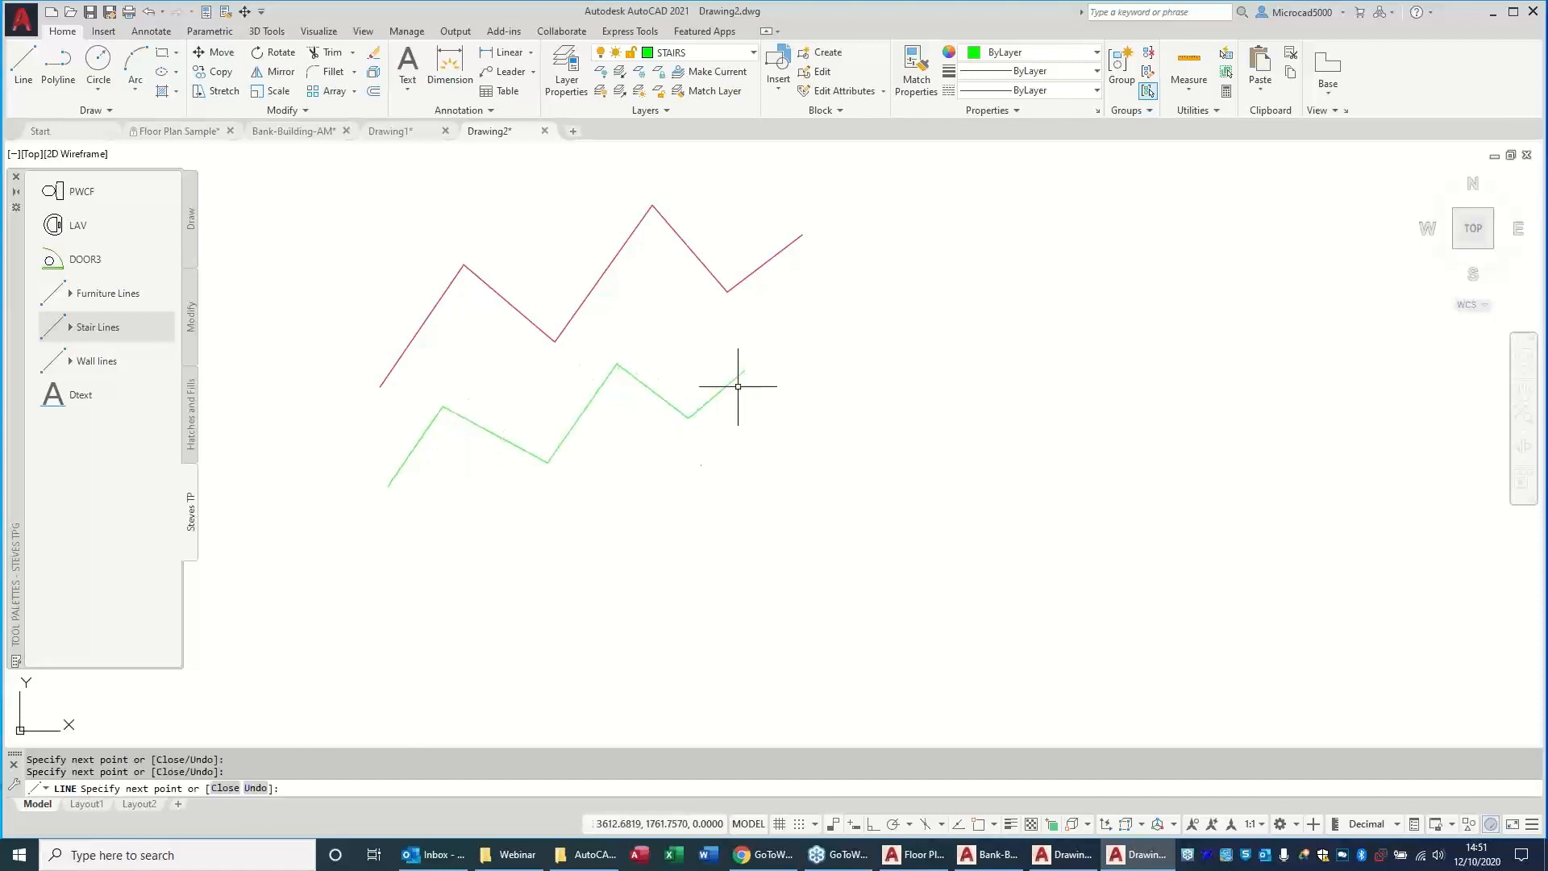
{"action": "left_click", "coordinate": [743, 371]}
{"action": "key", "text": "Return"}
Draw a black zigzag on the Walls layer, then confirm the new layers in the list.
{"action": "left_click", "coordinate": [46, 370]}
{"action": "left_click", "coordinate": [442, 553]}
{"action": "left_click", "coordinate": [495, 497]}
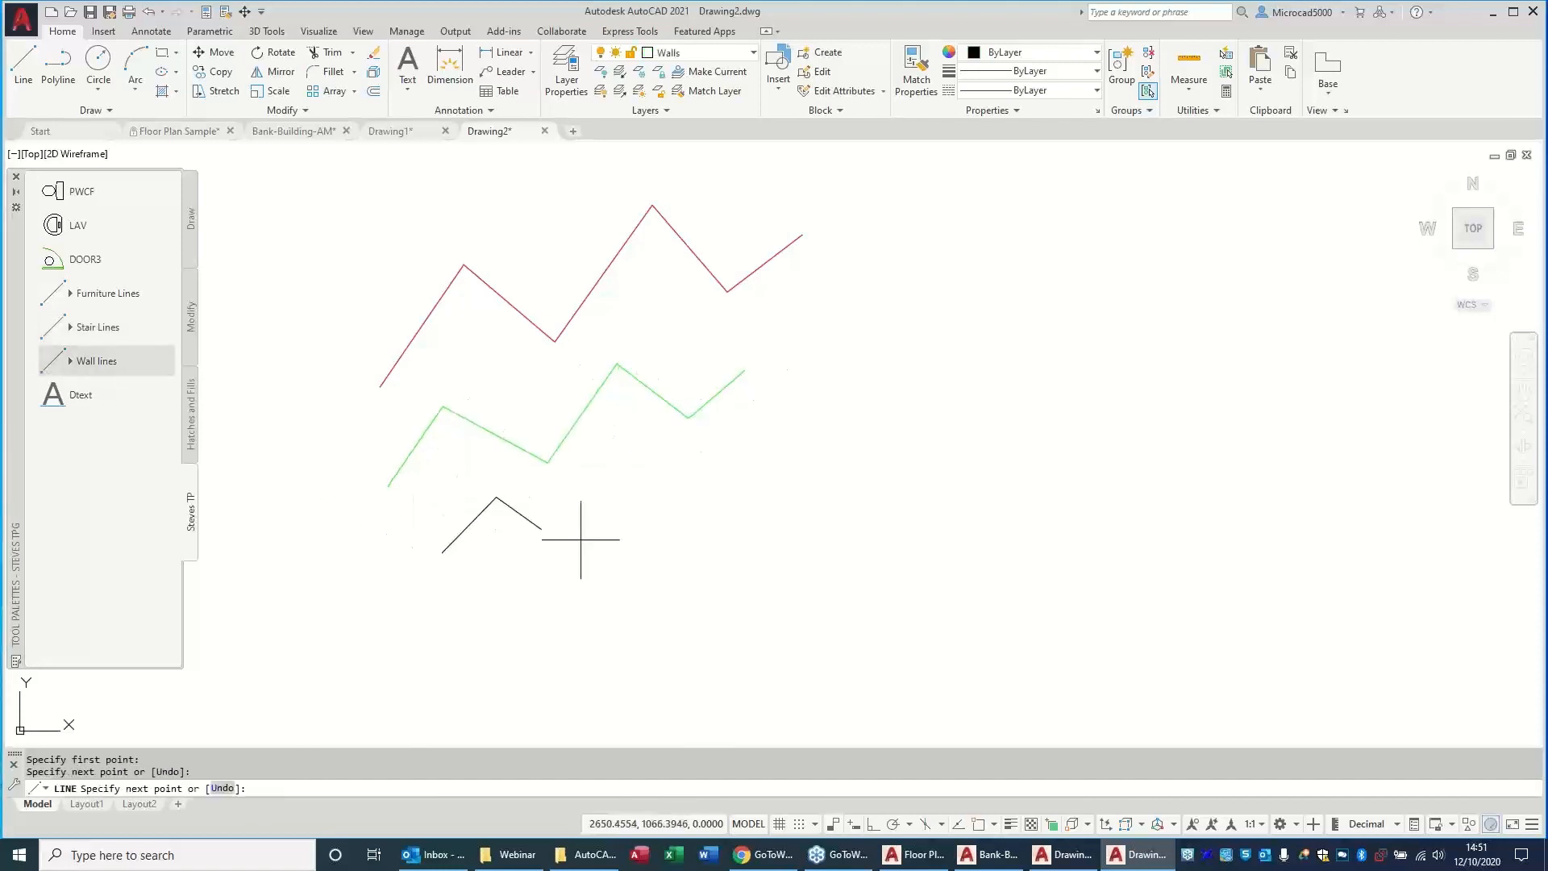
{"action": "left_click", "coordinate": [594, 539]}
{"action": "left_click", "coordinate": [624, 503]}
{"action": "left_click", "coordinate": [754, 558]}
{"action": "key", "text": "Return"}
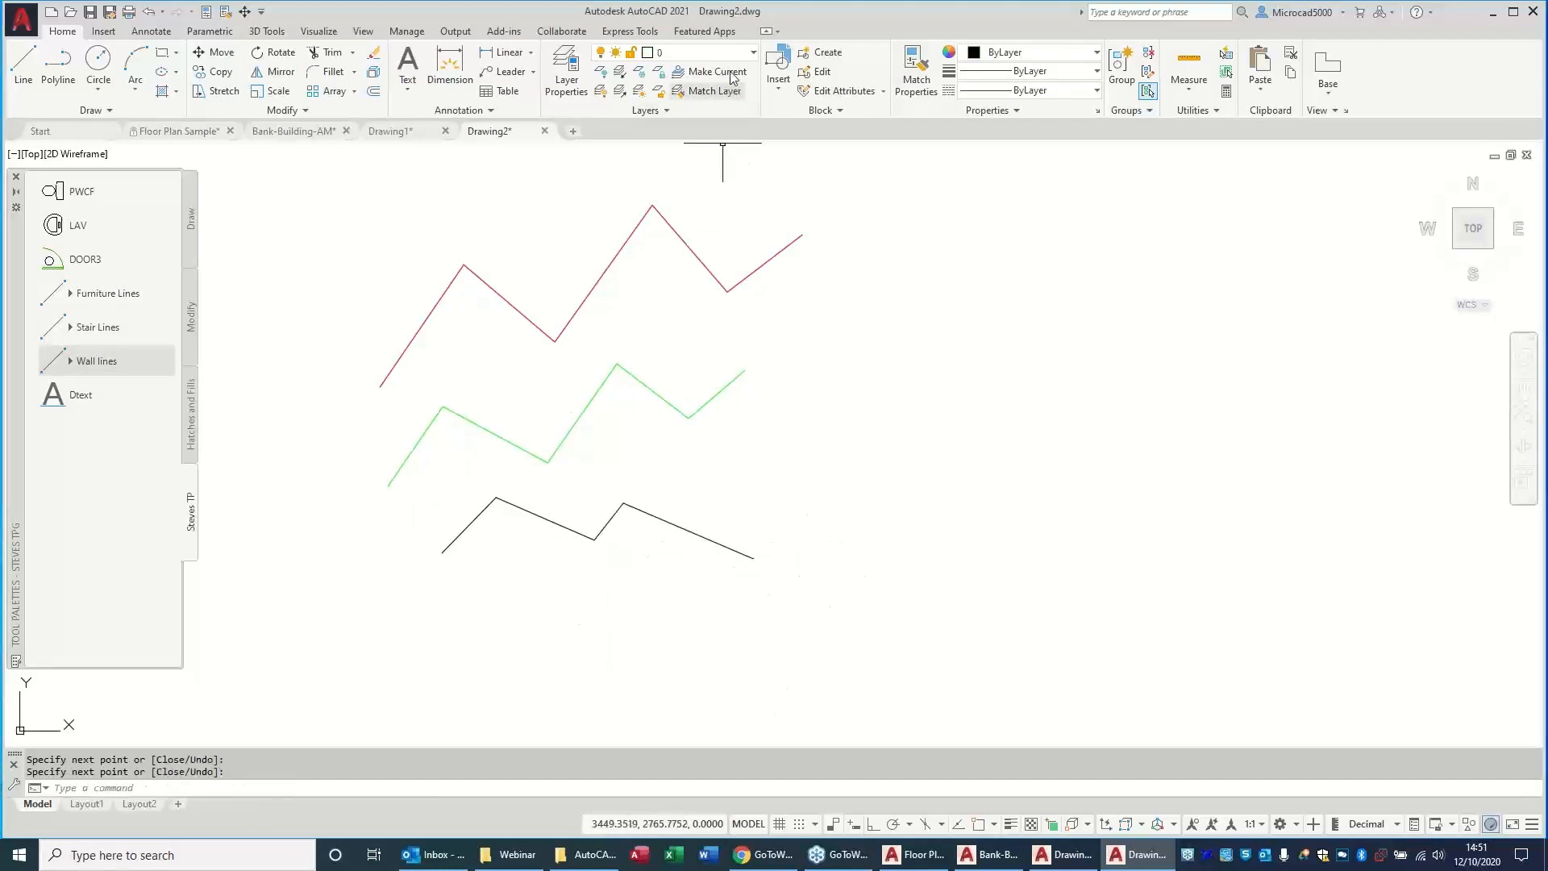
{"action": "left_click", "coordinate": [725, 53]}
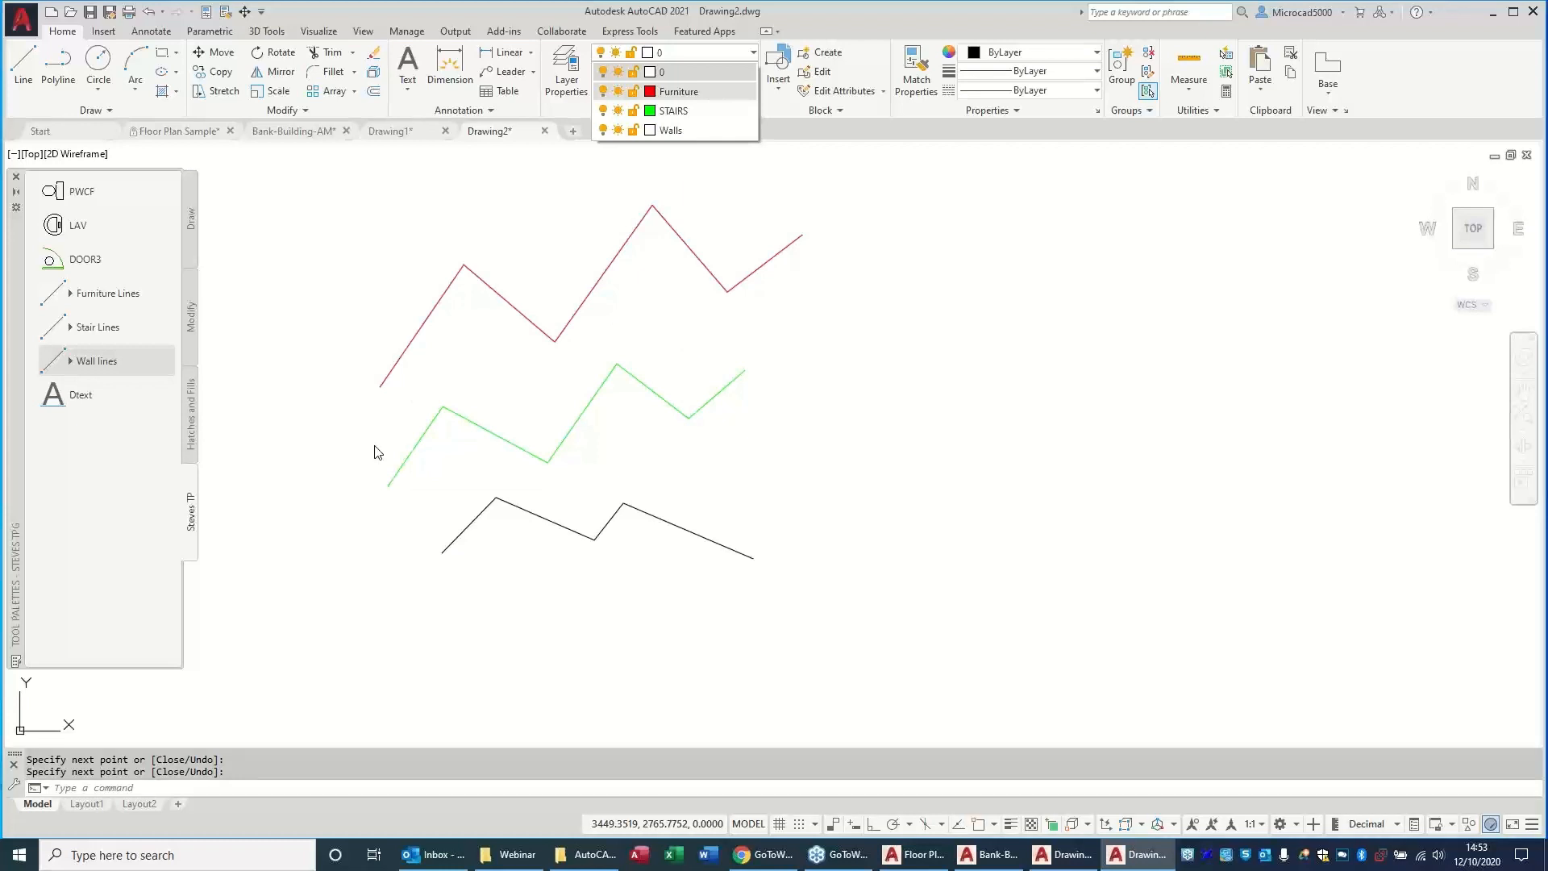
Export Steves TP as Steves TP.xtp to the Webinar folder and verify it in File Explorer.
{"action": "right_click", "coordinate": [14, 253]}
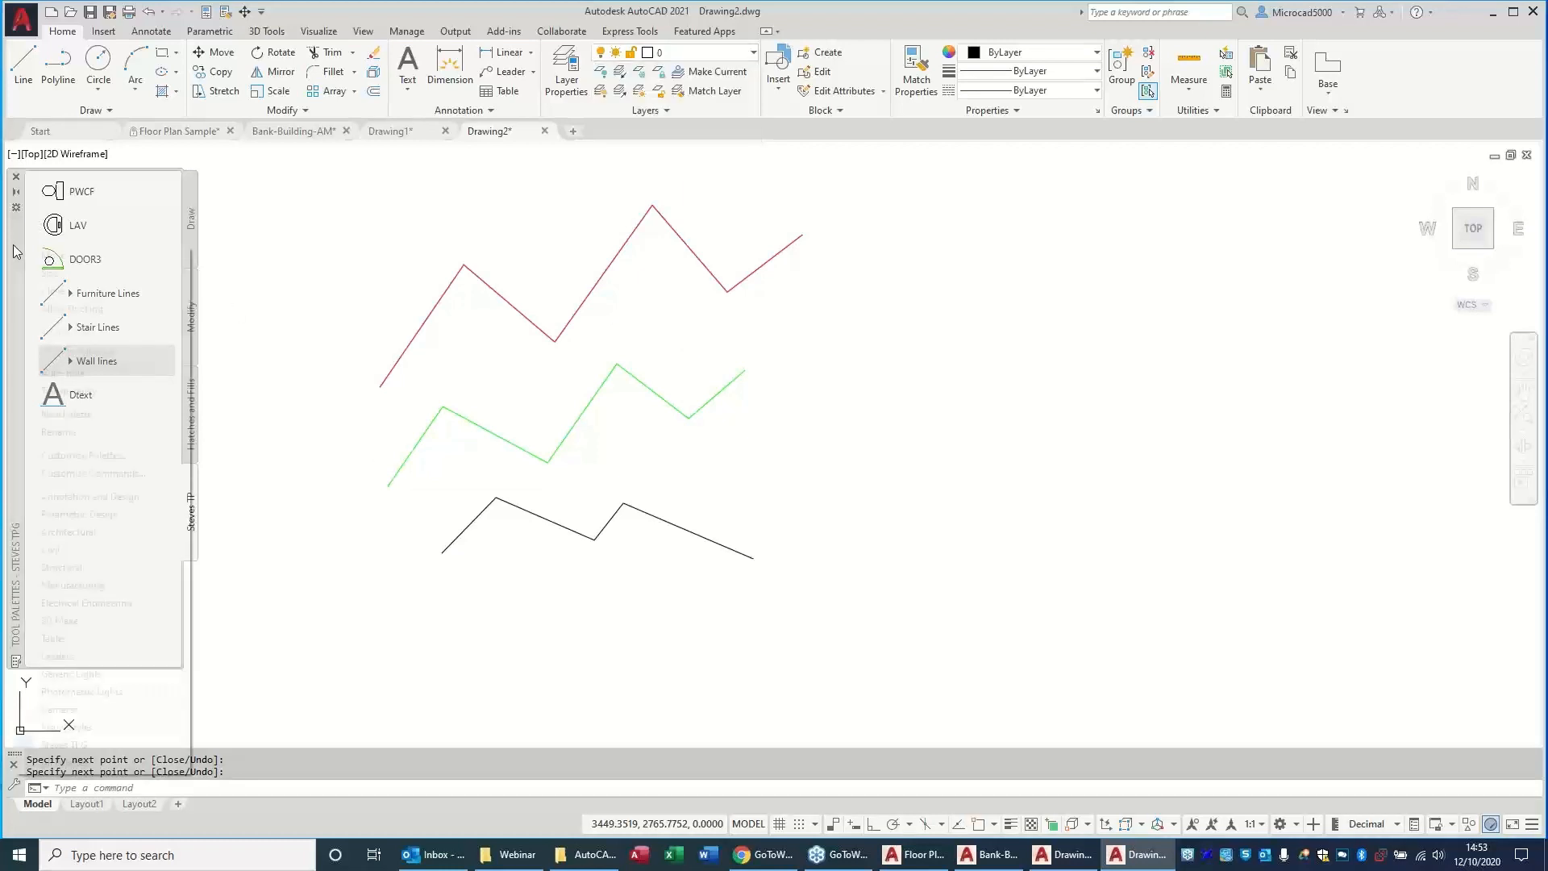
{"action": "left_click", "coordinate": [79, 457]}
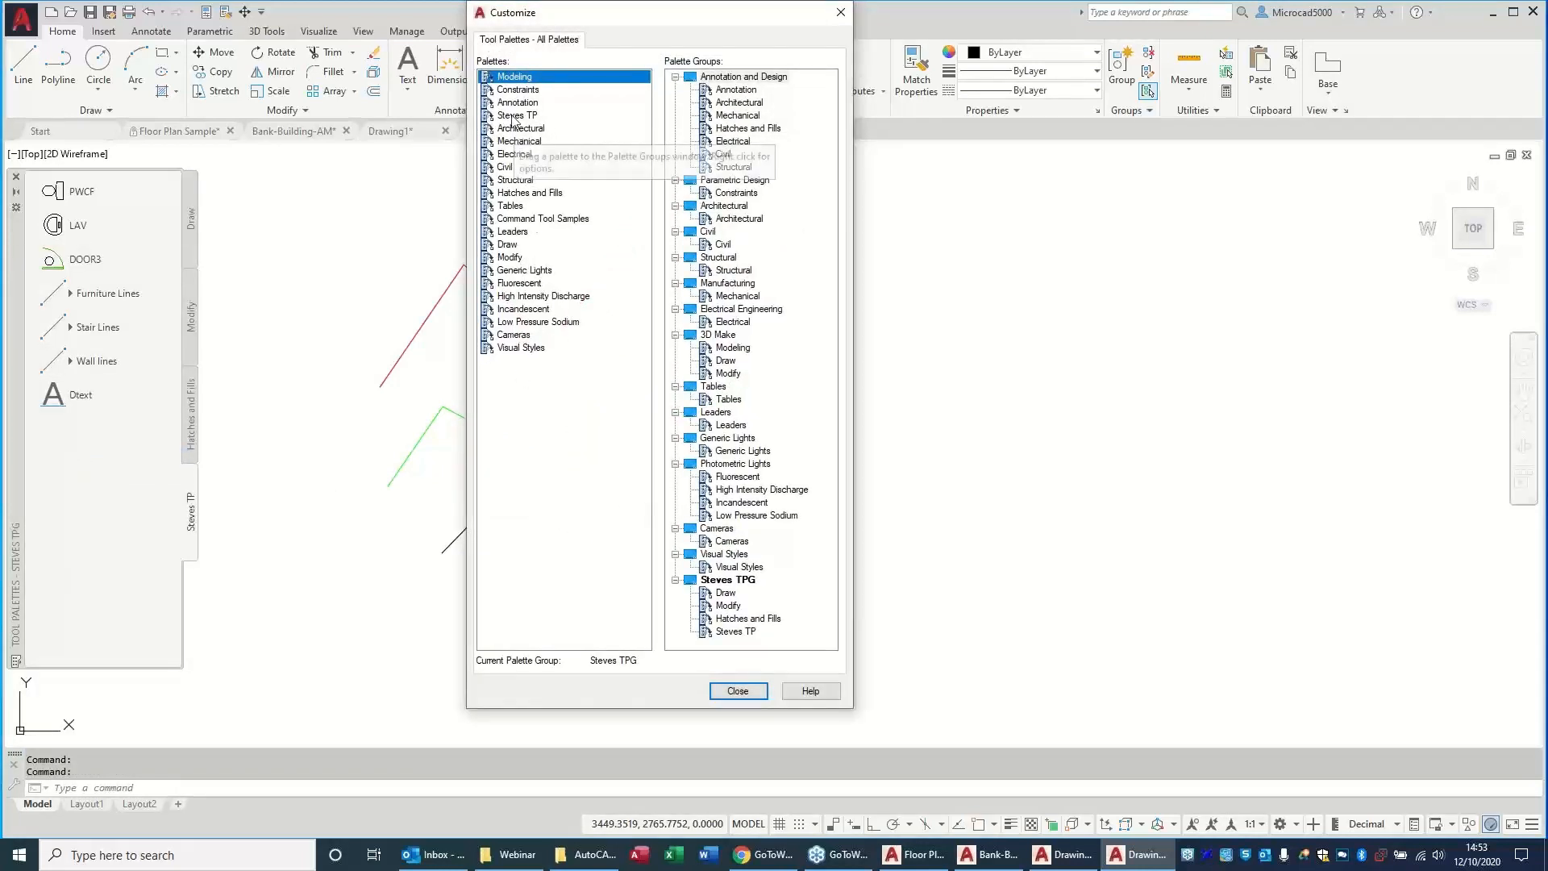
{"action": "right_click", "coordinate": [513, 119]}
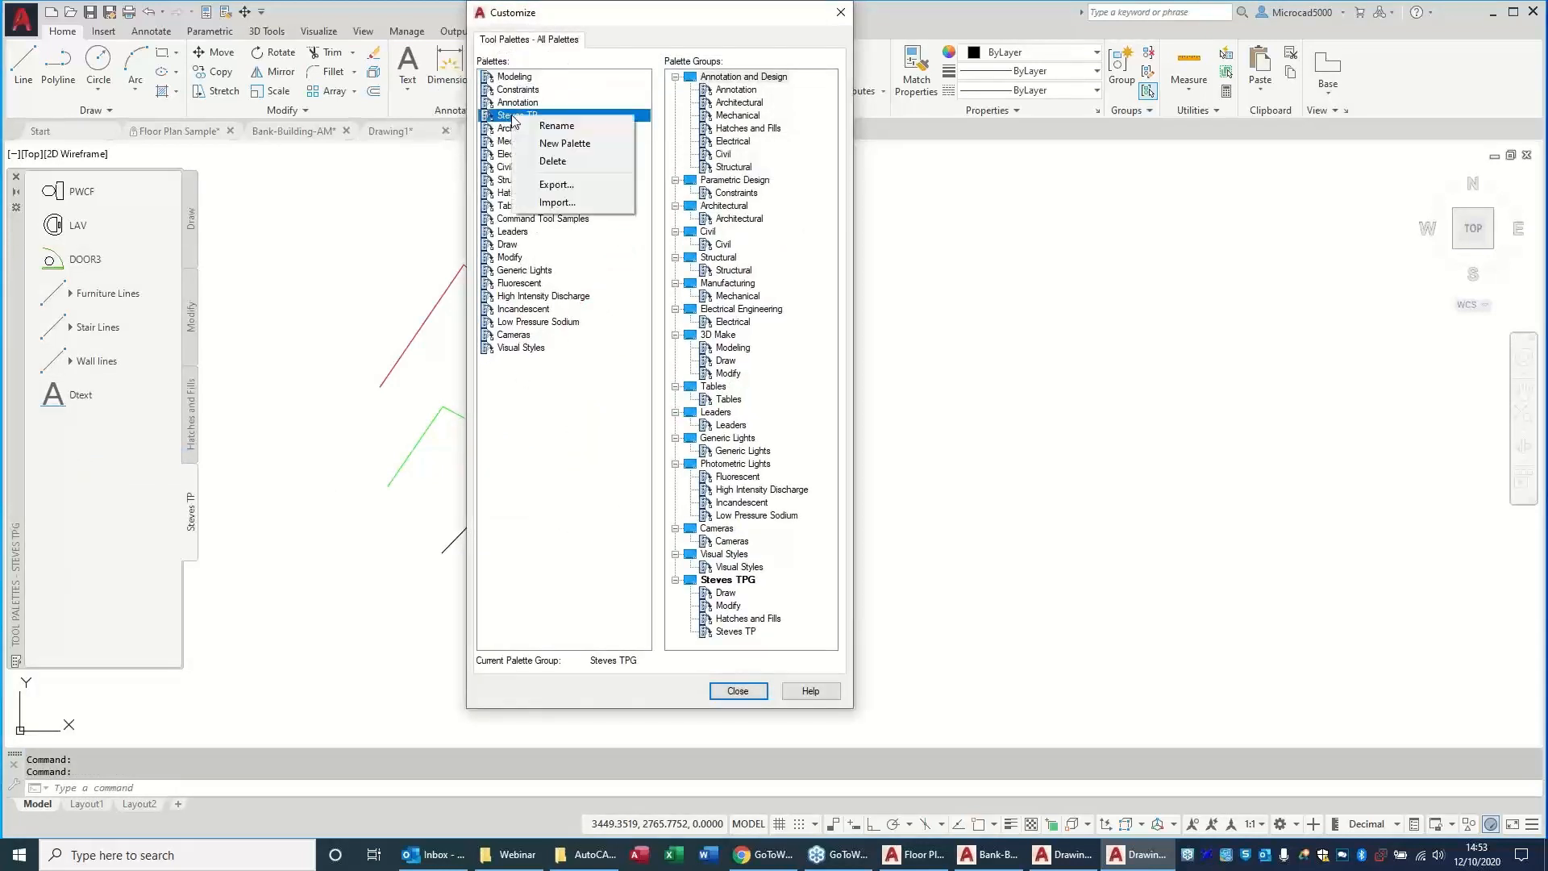
{"action": "left_click", "coordinate": [555, 185]}
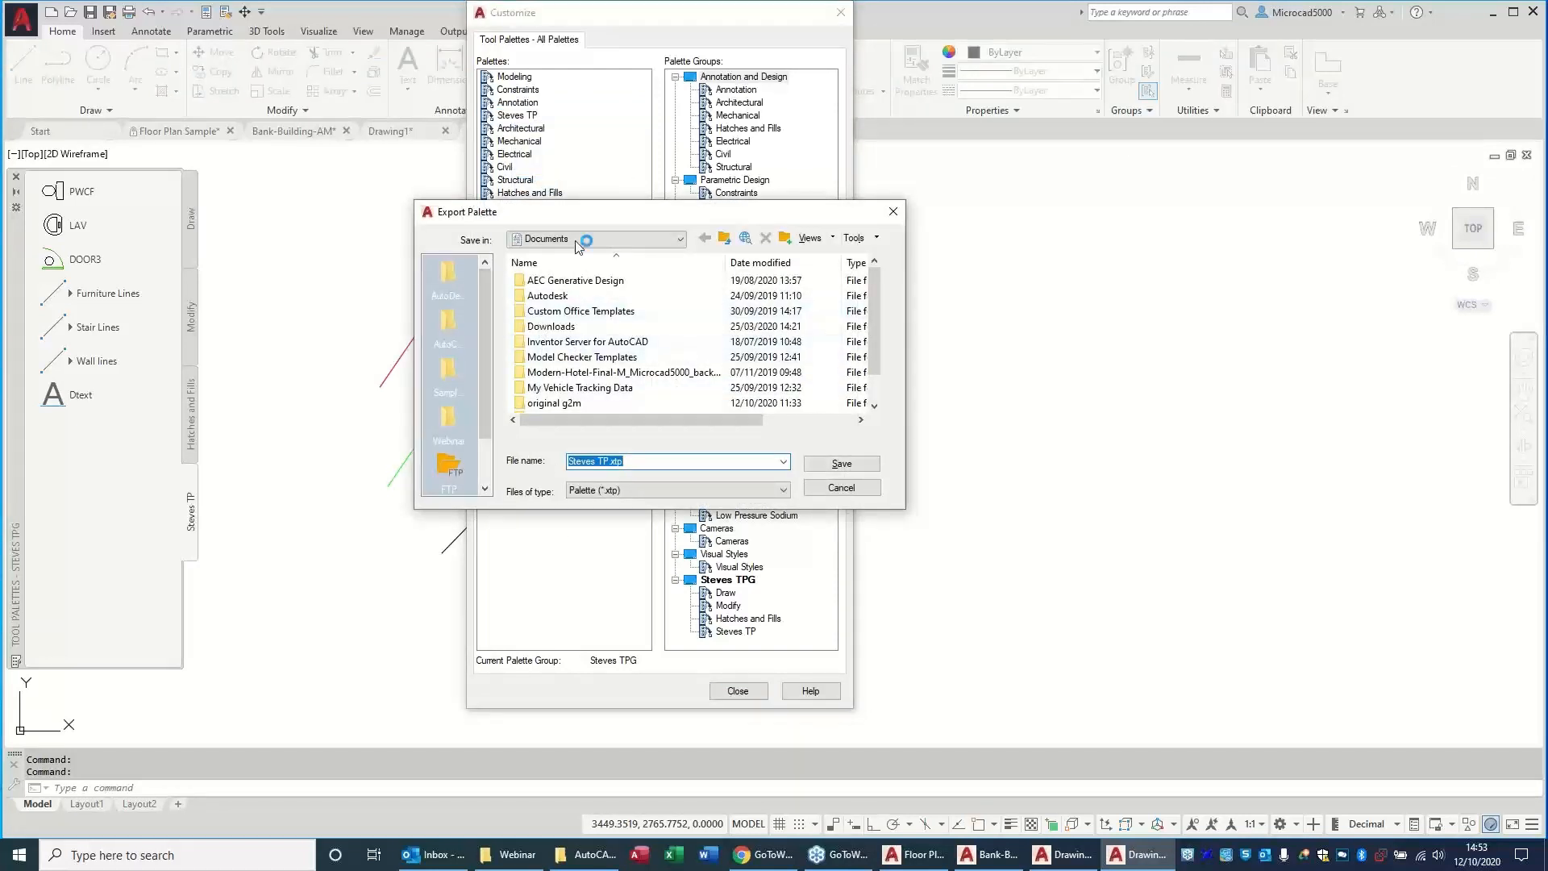
{"action": "left_click_drag", "start_coordinate": [482, 372], "coordinate": [486, 400]}
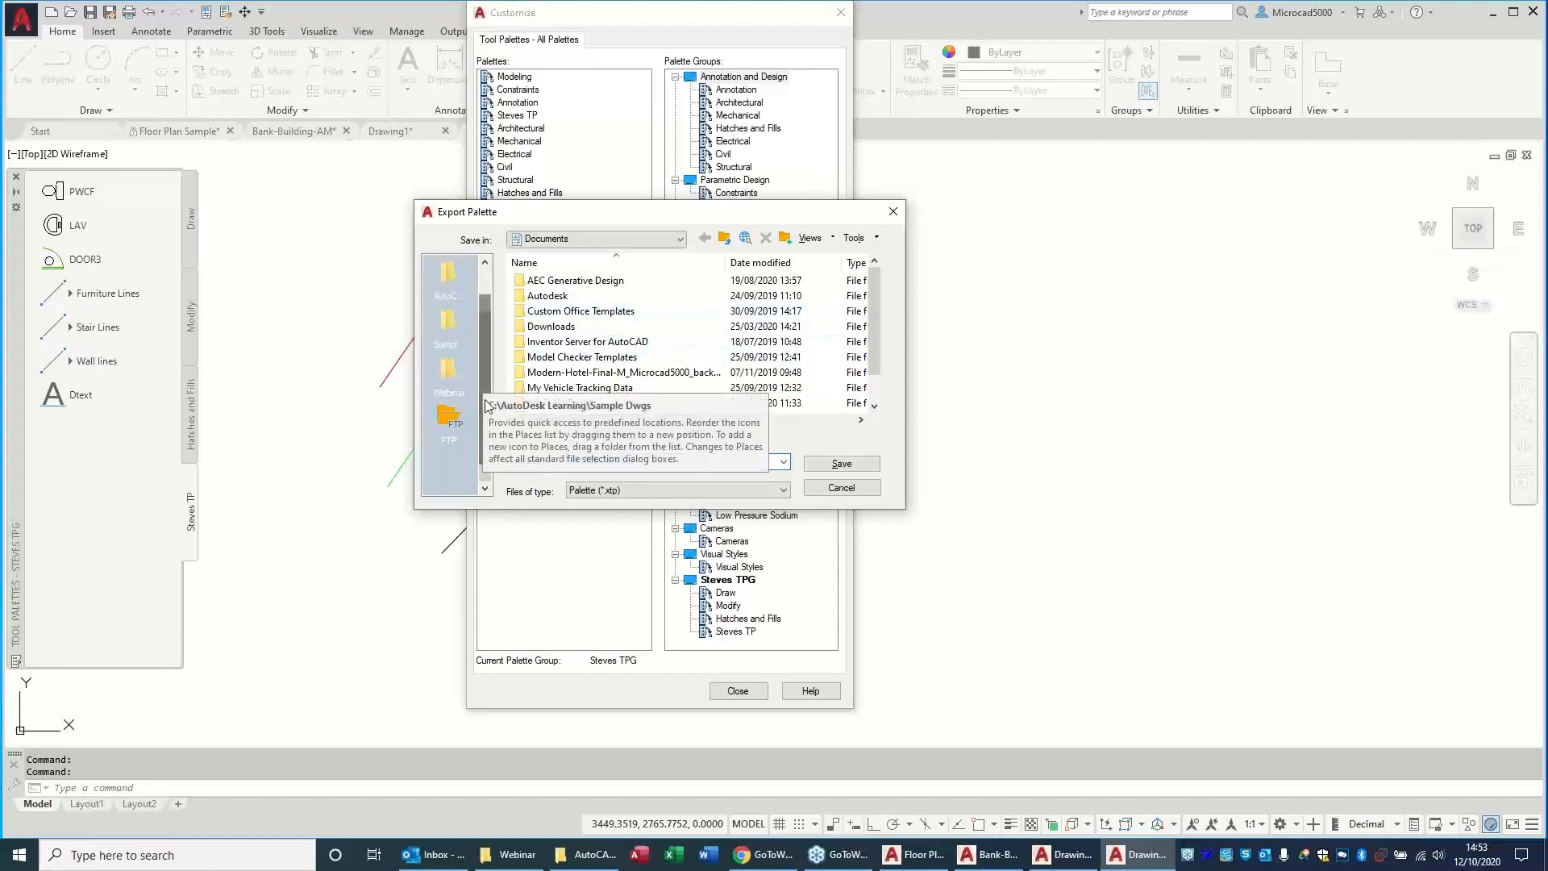
{"action": "left_click", "coordinate": [449, 371]}
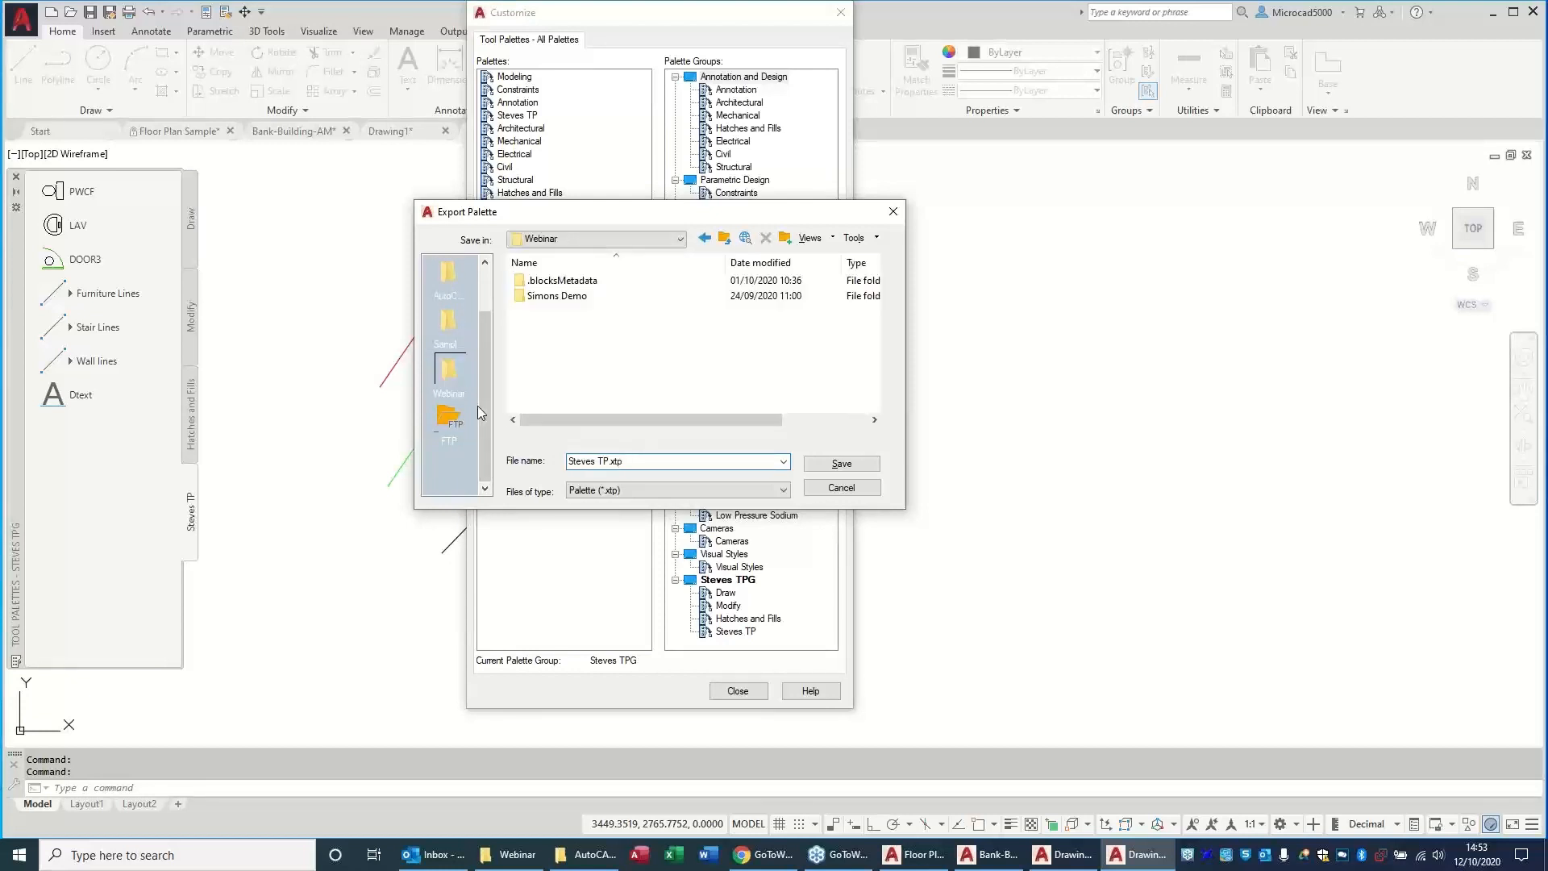
{"action": "left_click", "coordinate": [841, 464]}
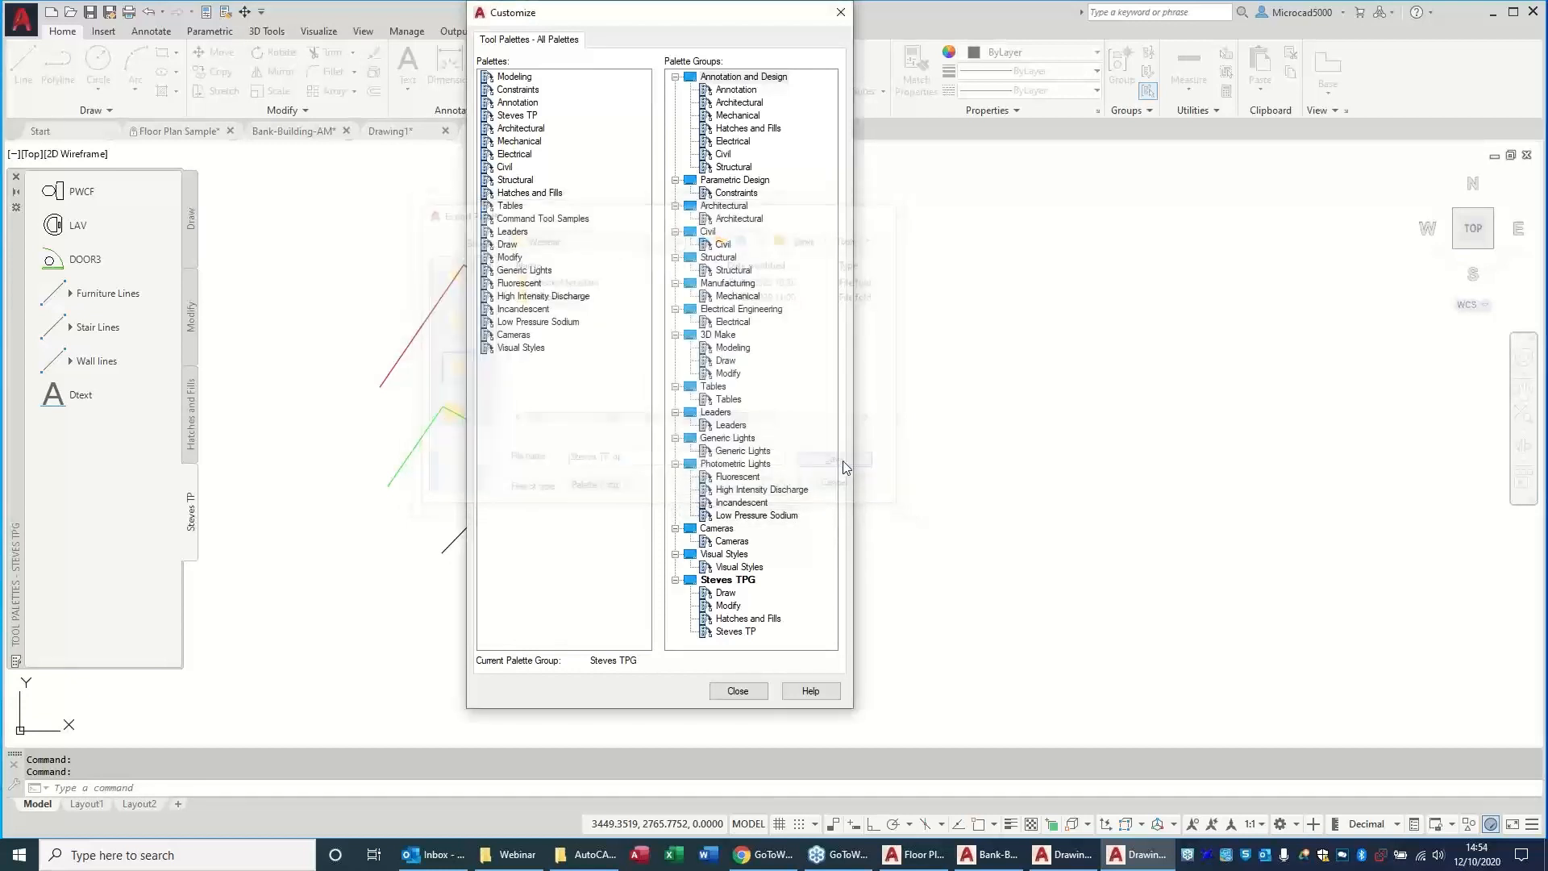
{"action": "left_click", "coordinate": [536, 851]}
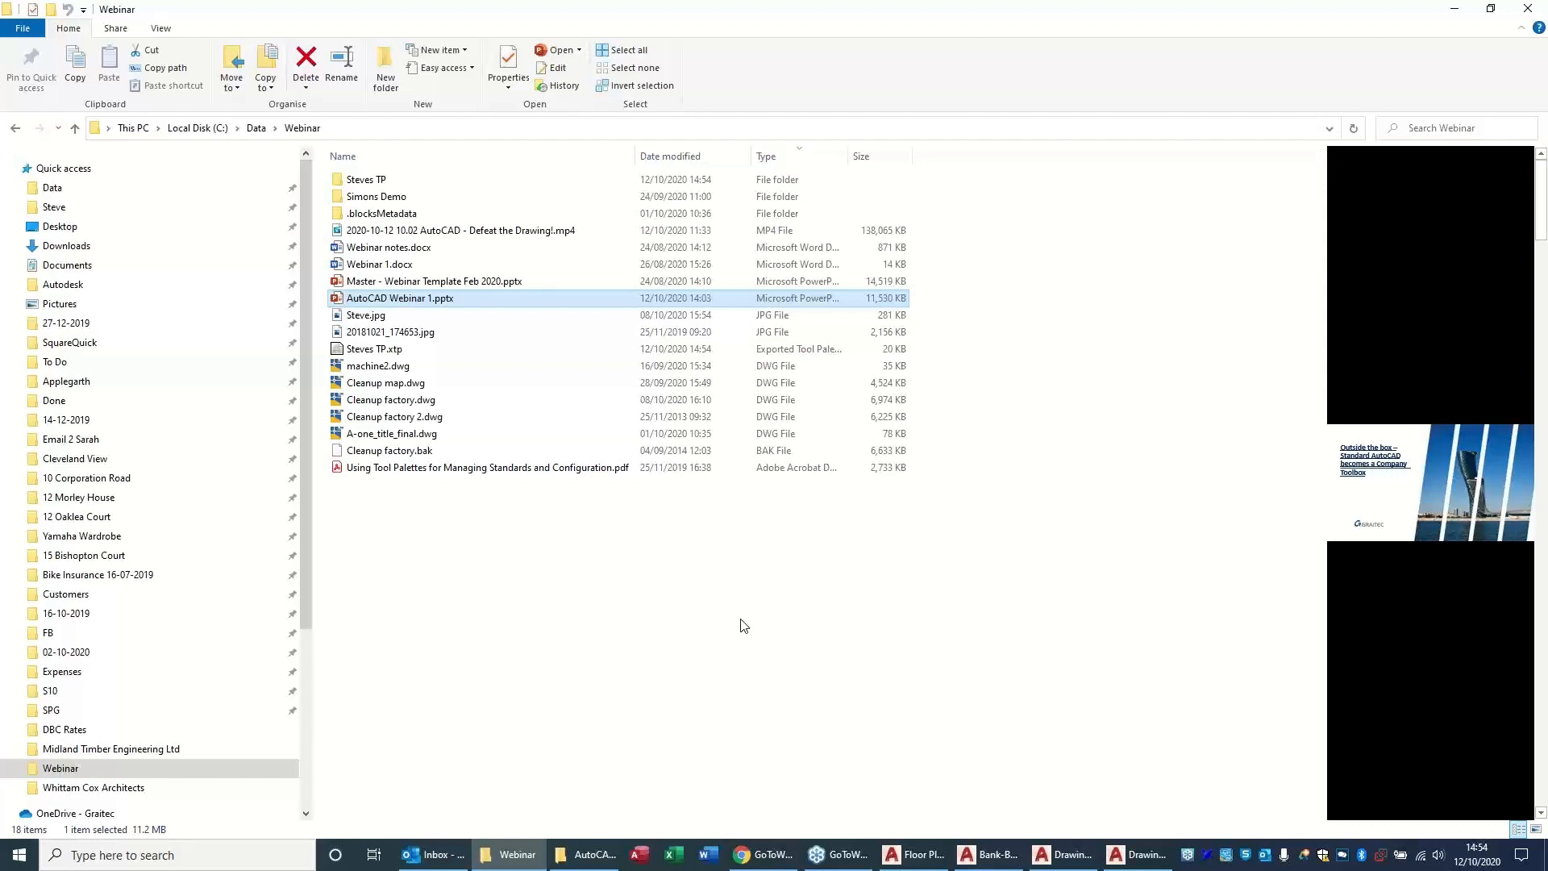
{"action": "left_click", "coordinate": [929, 856]}
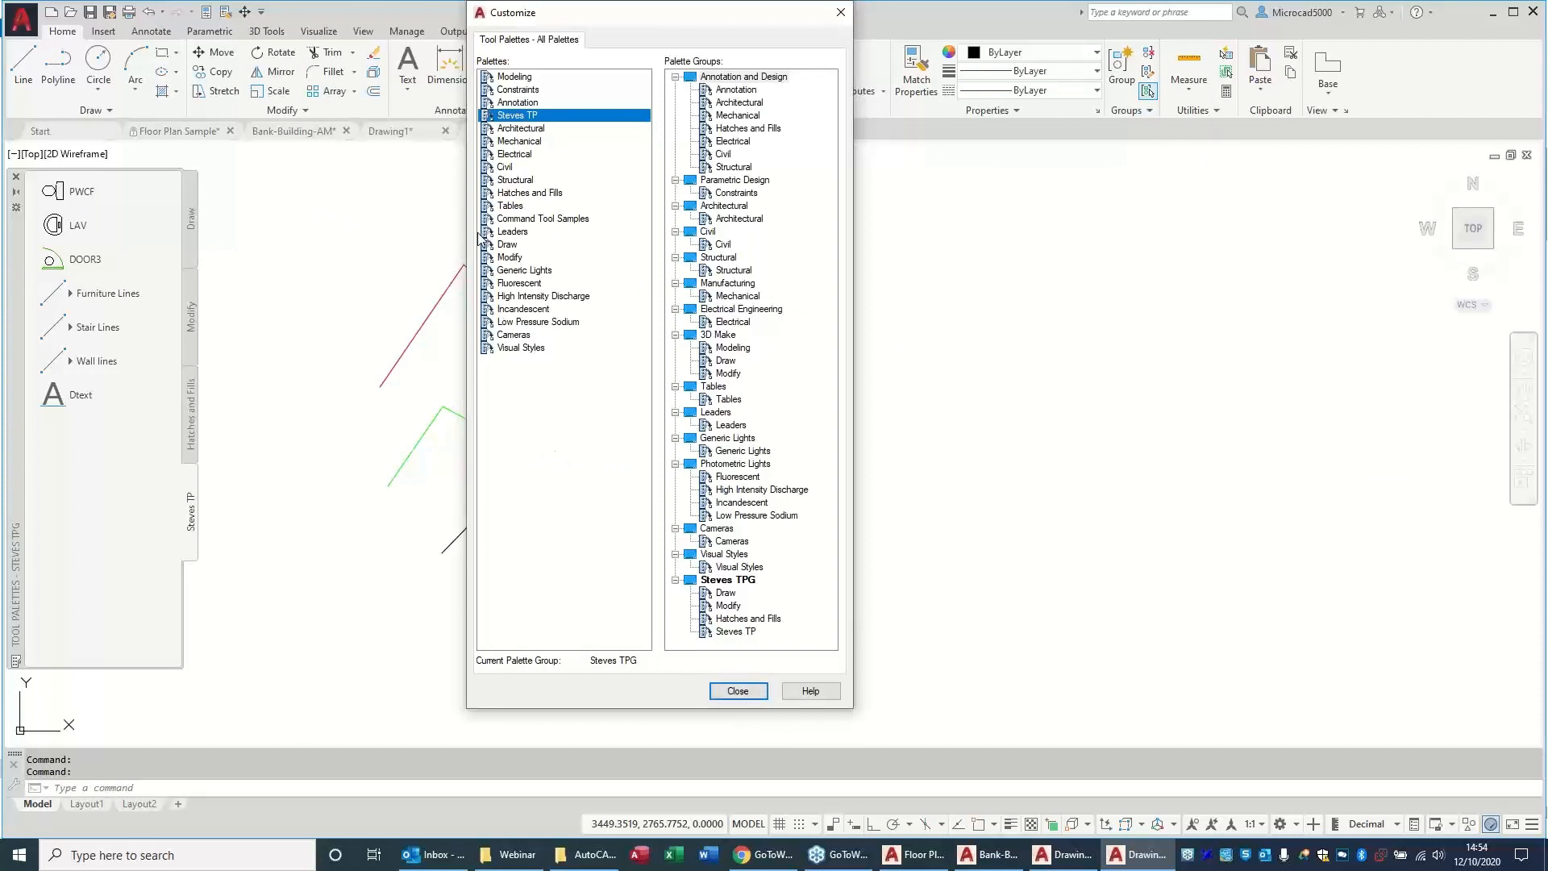
Delete the Steves TP palette in the Customize dialog.
{"action": "right_click", "coordinate": [526, 117]}
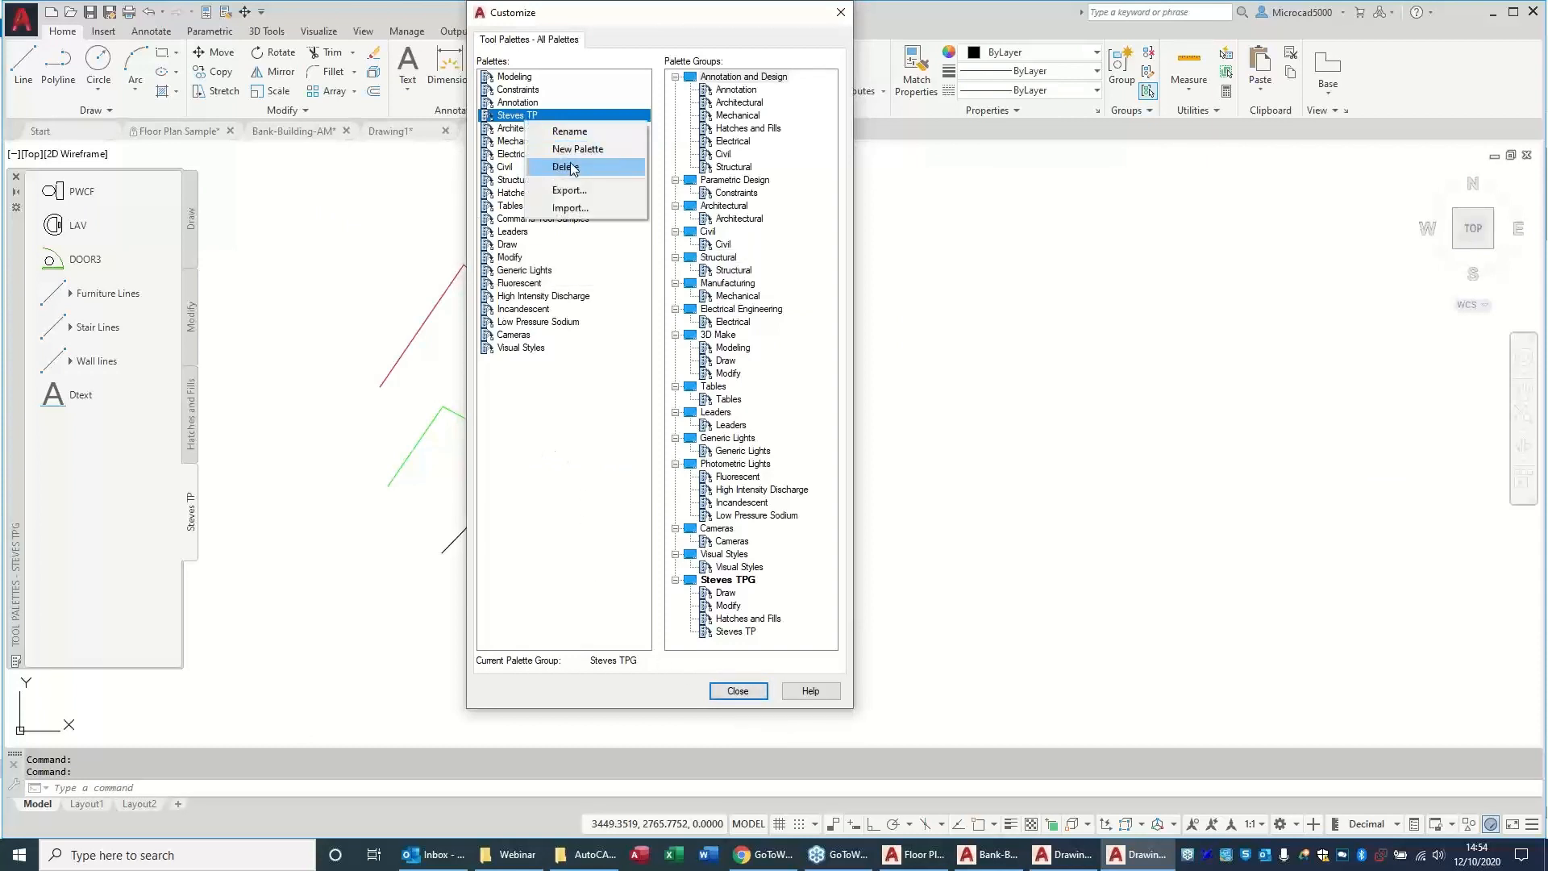
{"action": "left_click", "coordinate": [566, 167]}
{"action": "left_click", "coordinate": [724, 411]}
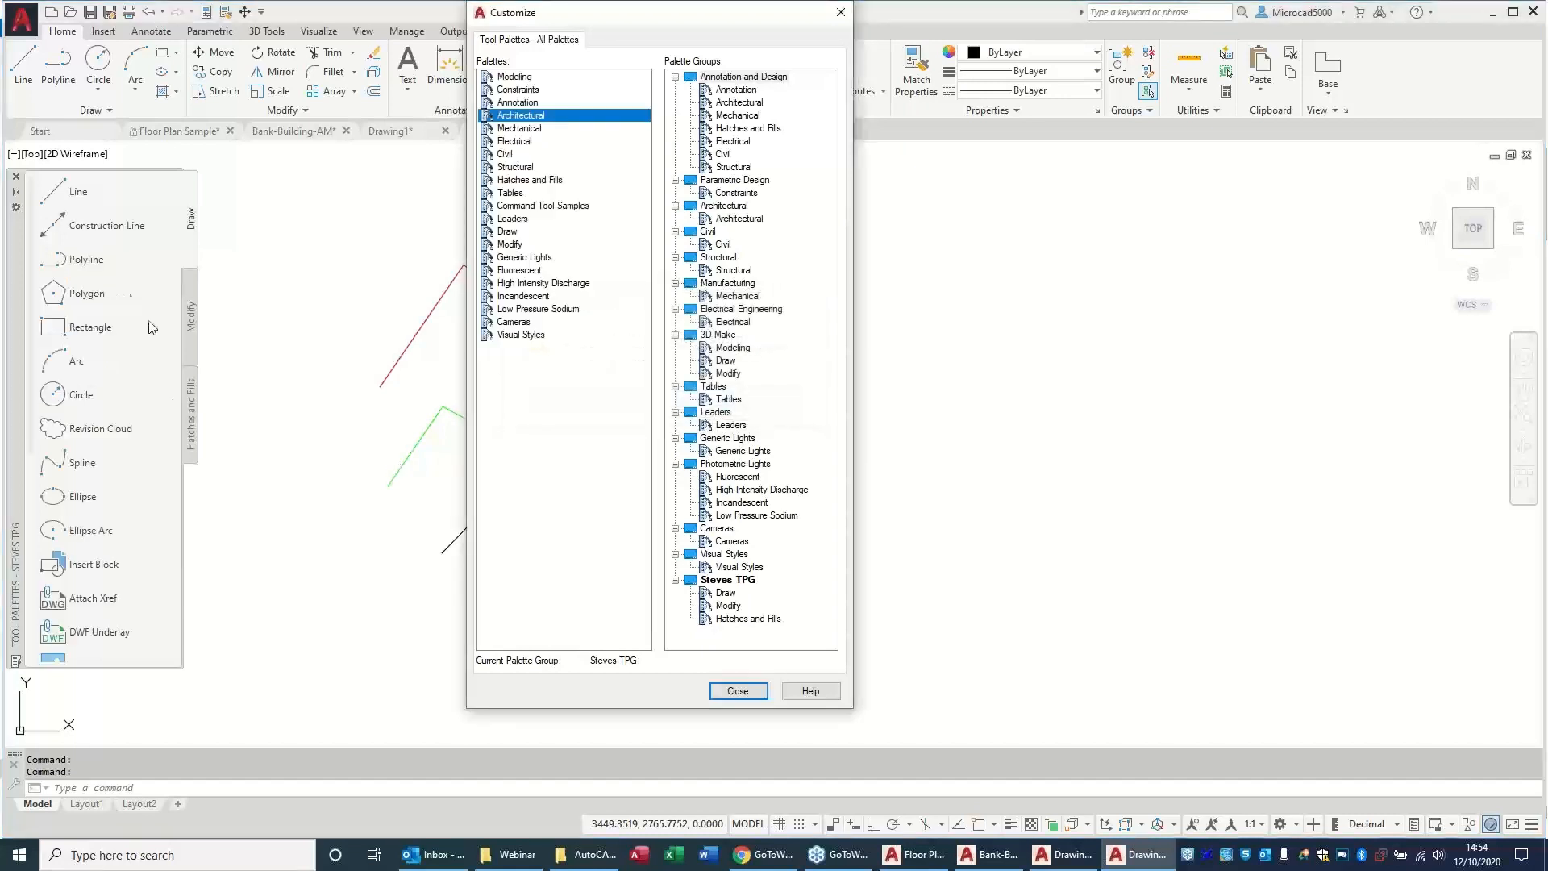
{"action": "left_click", "coordinate": [735, 691]}
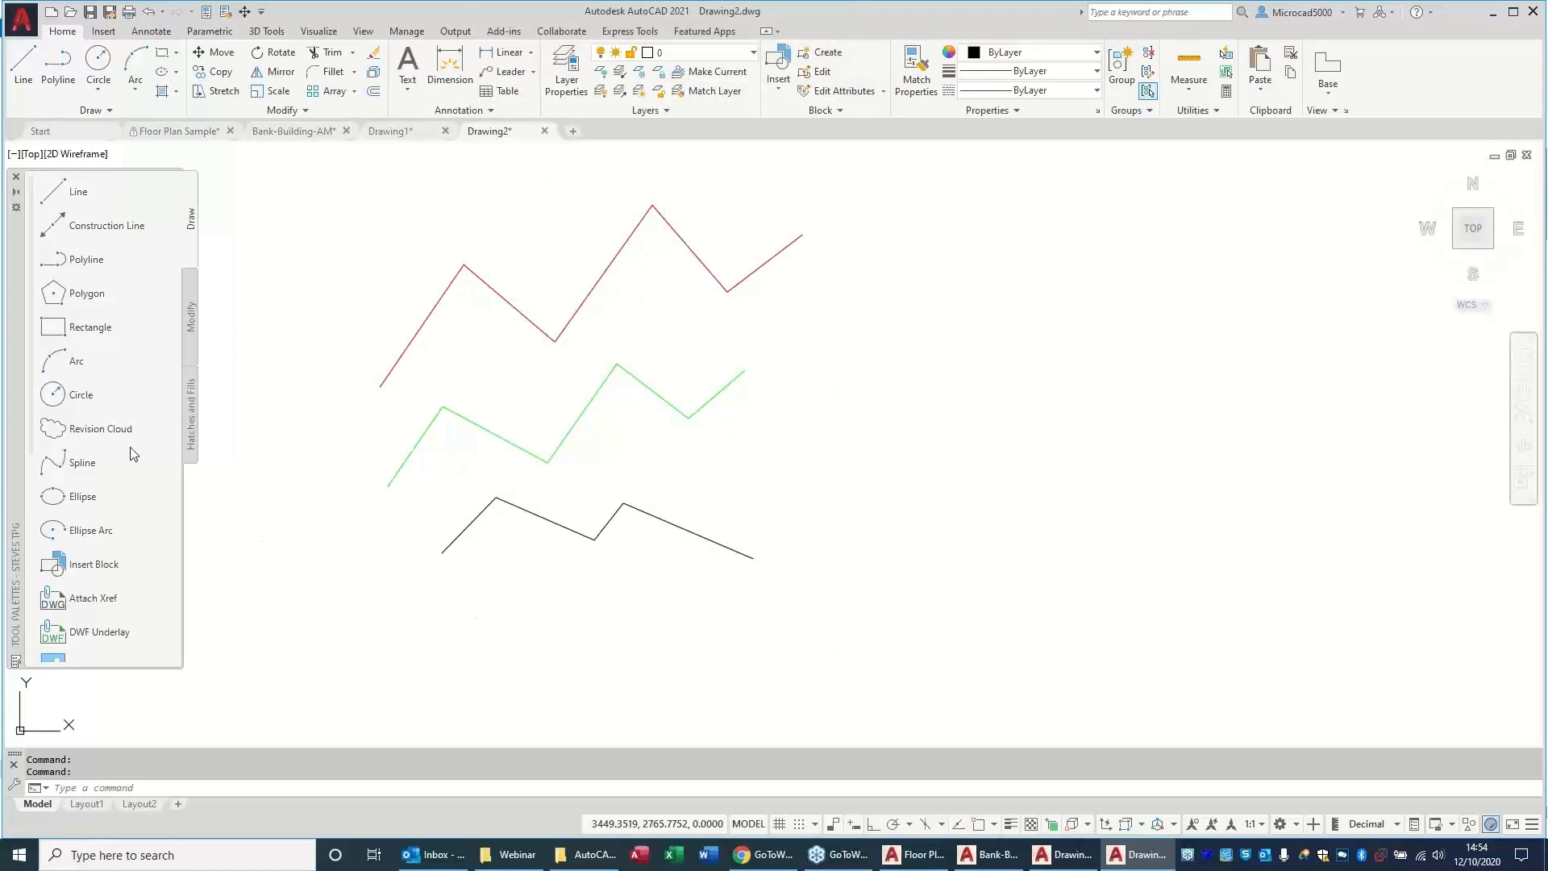
Import Steves TP.xtp from the Webinar folder to restore the palette.
{"action": "right_click", "coordinate": [14, 355]}
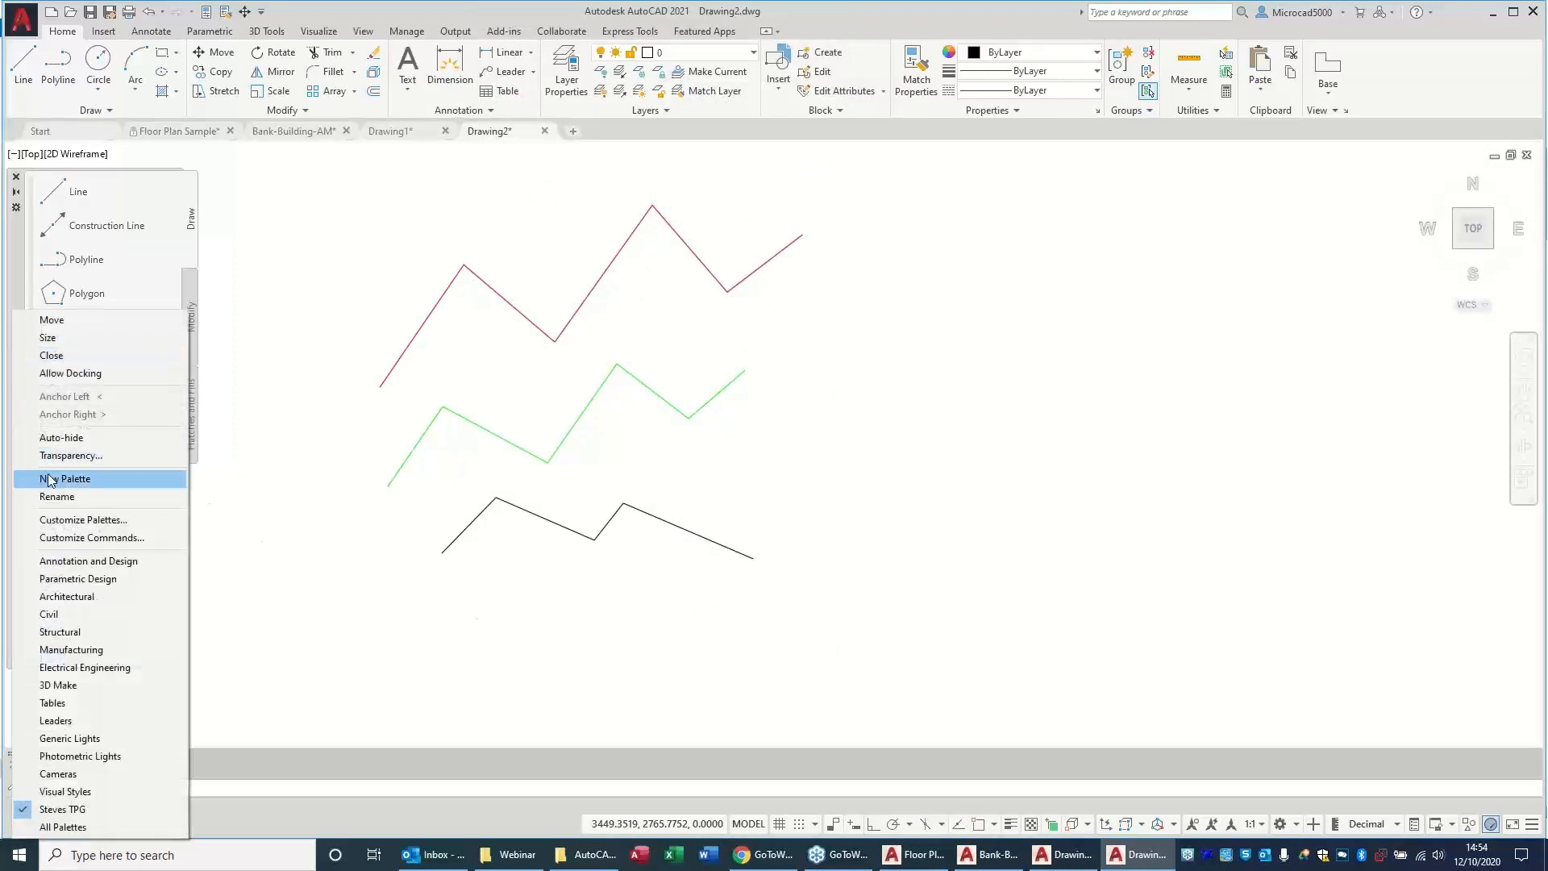
{"action": "left_click", "coordinate": [75, 521]}
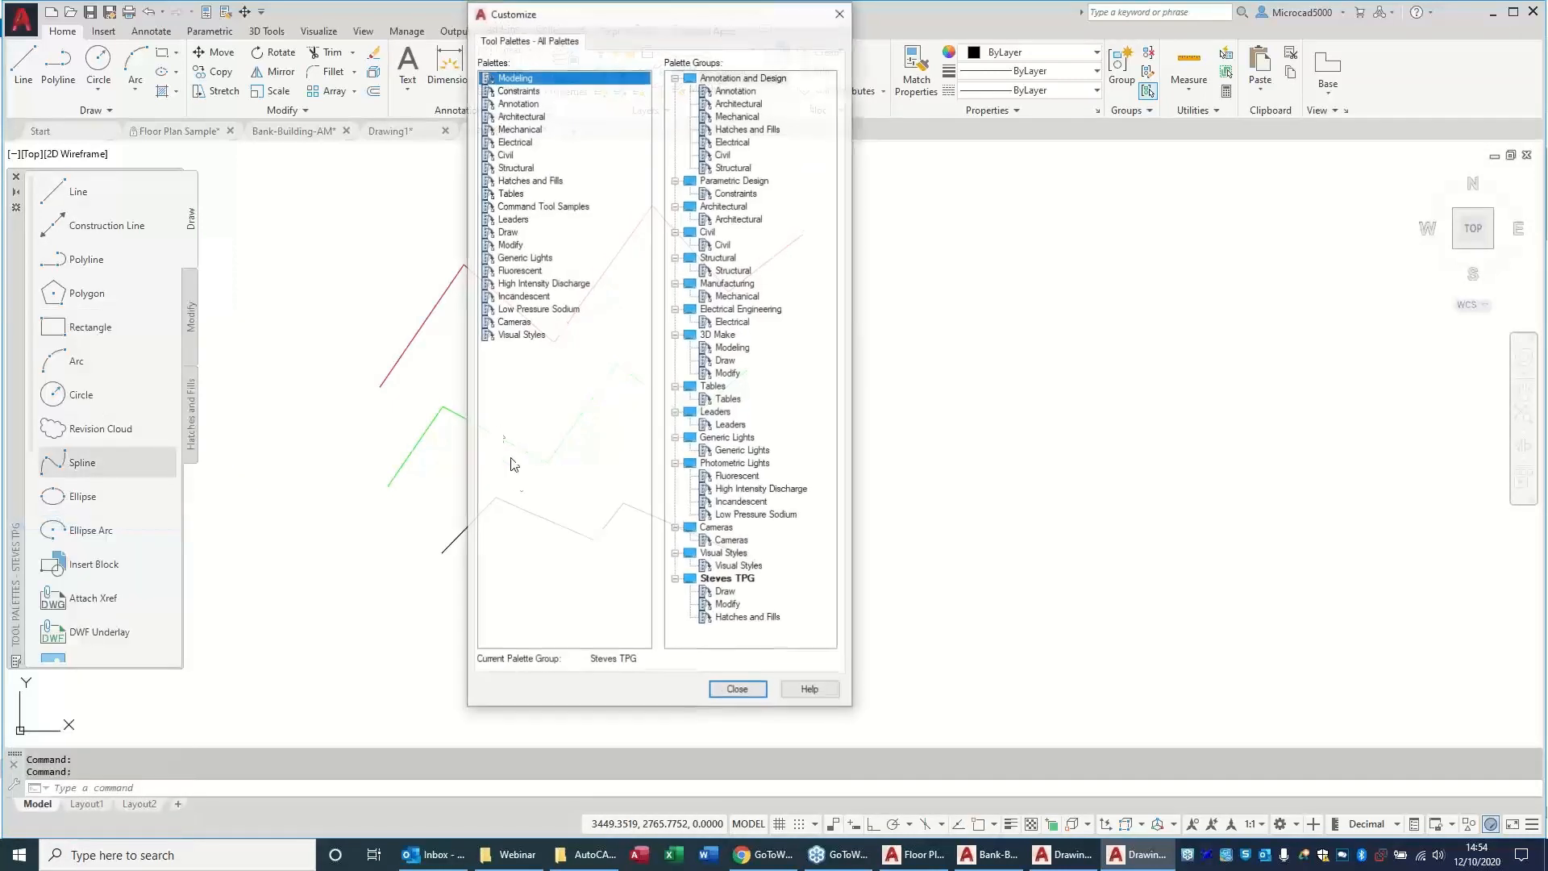
{"action": "right_click", "coordinate": [523, 474]}
{"action": "left_click", "coordinate": [556, 500]}
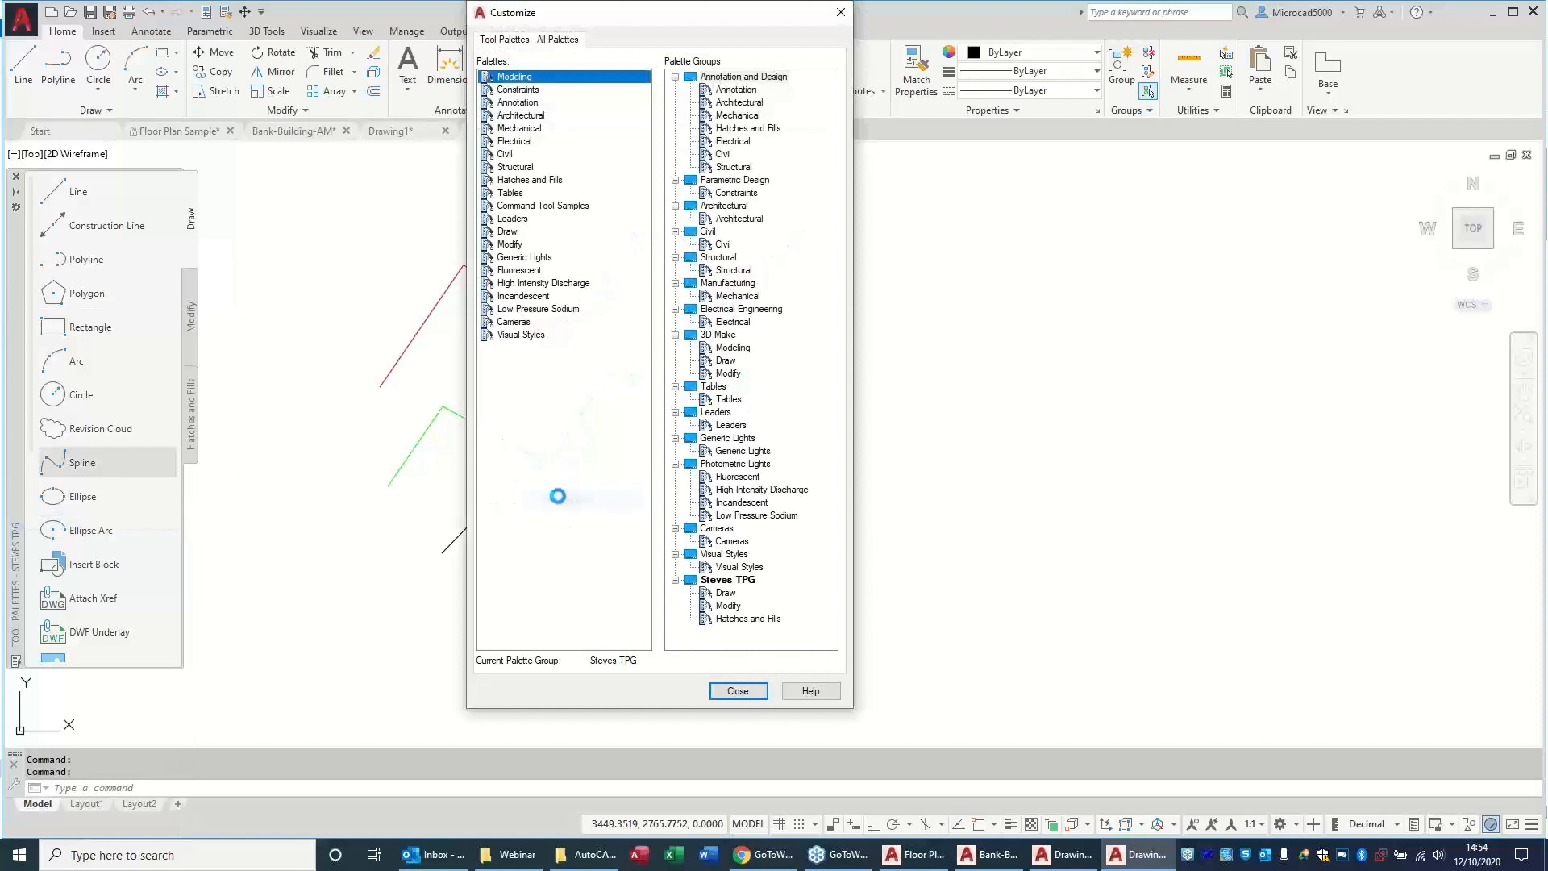
{"action": "left_click", "coordinate": [520, 330]}
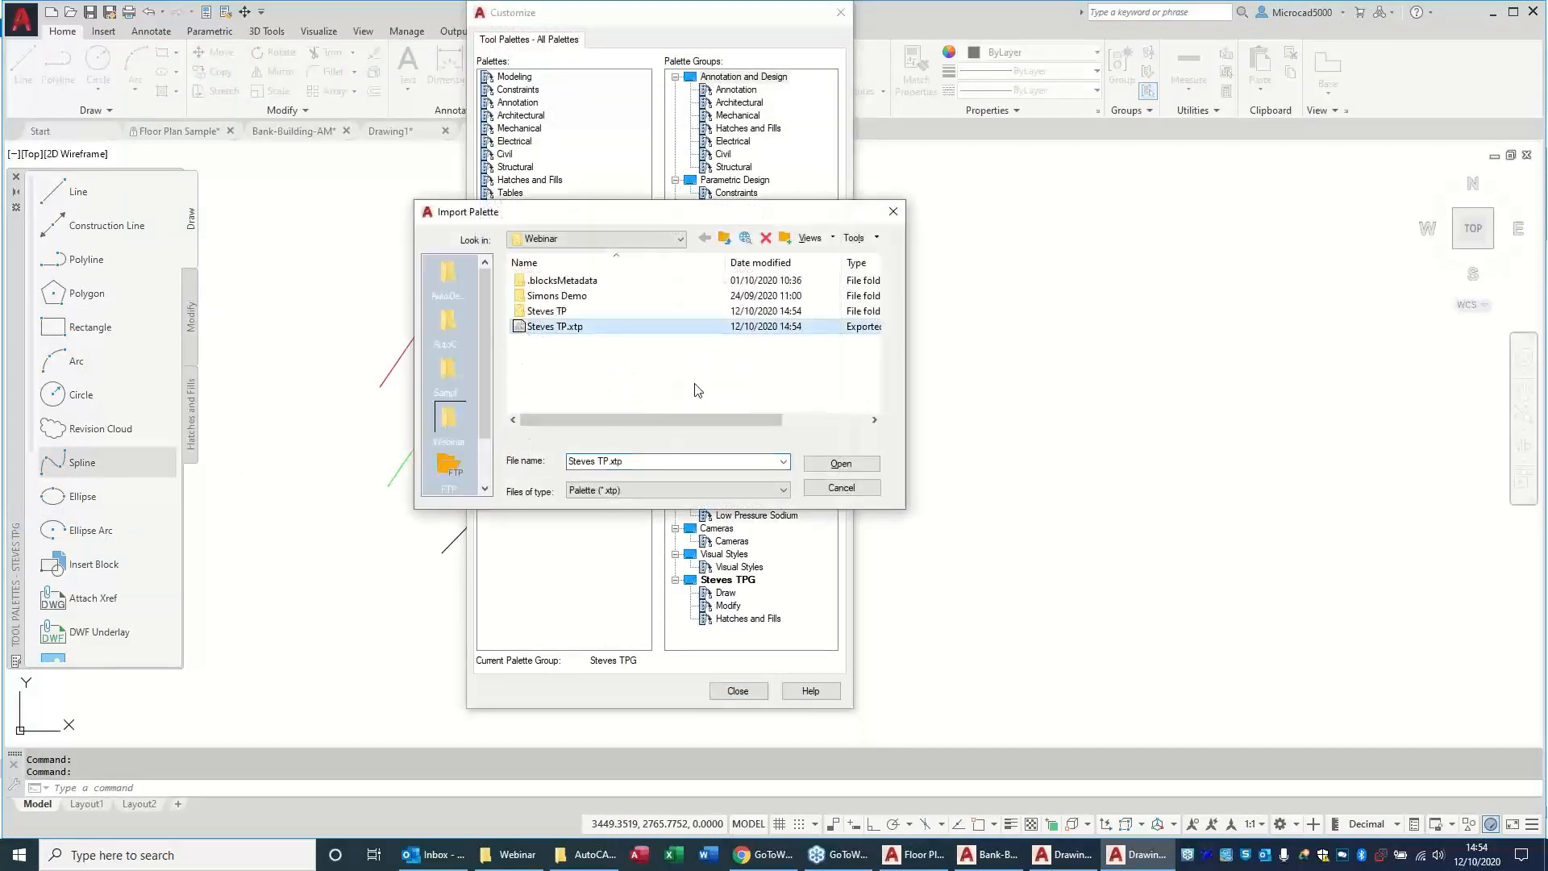
{"action": "left_click", "coordinate": [842, 464]}
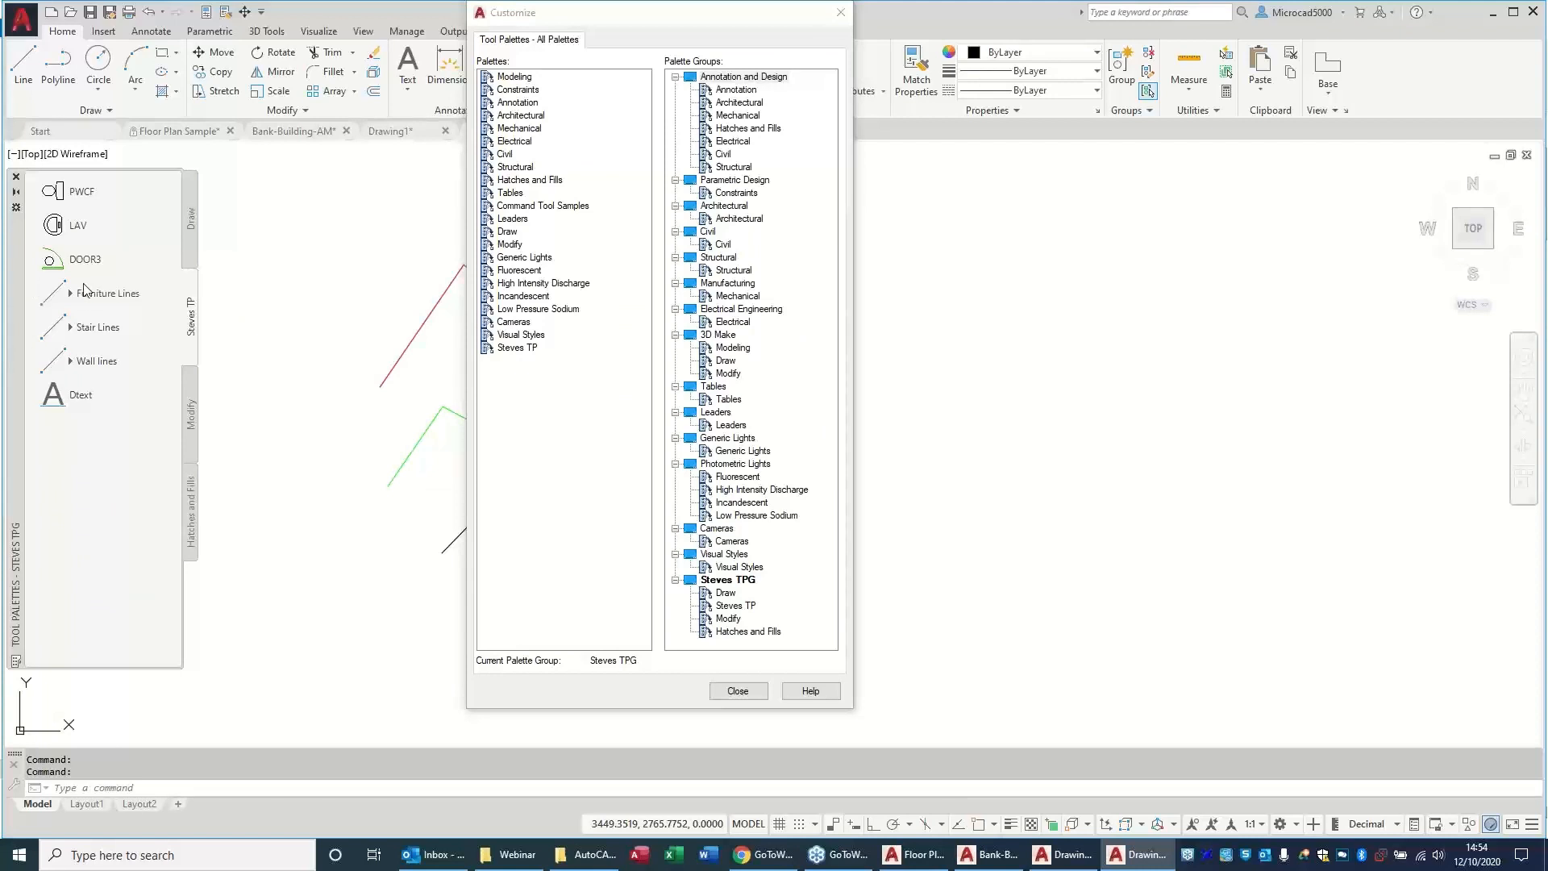
{"action": "key", "text": "ctrl"}
Close the Customize dialog to bring Drawing2 and its three zigzags back into view.
{"action": "left_click", "coordinate": [736, 691]}
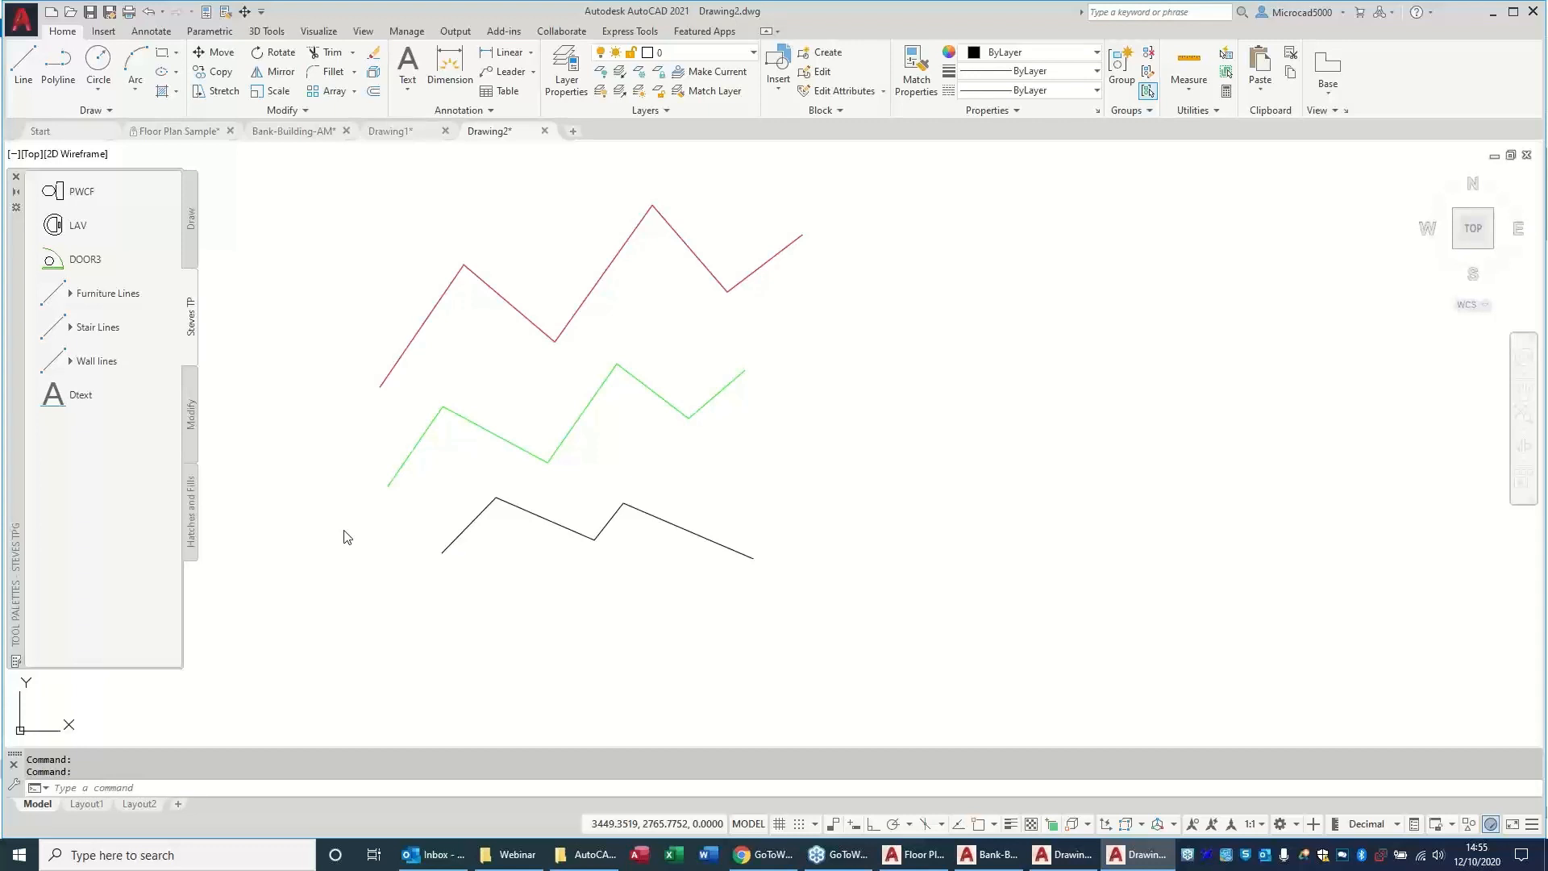
Open Cleanup map.dwg from the Webinar folder with Ctrl+O.
{"action": "key", "text": "ctrl+o"}
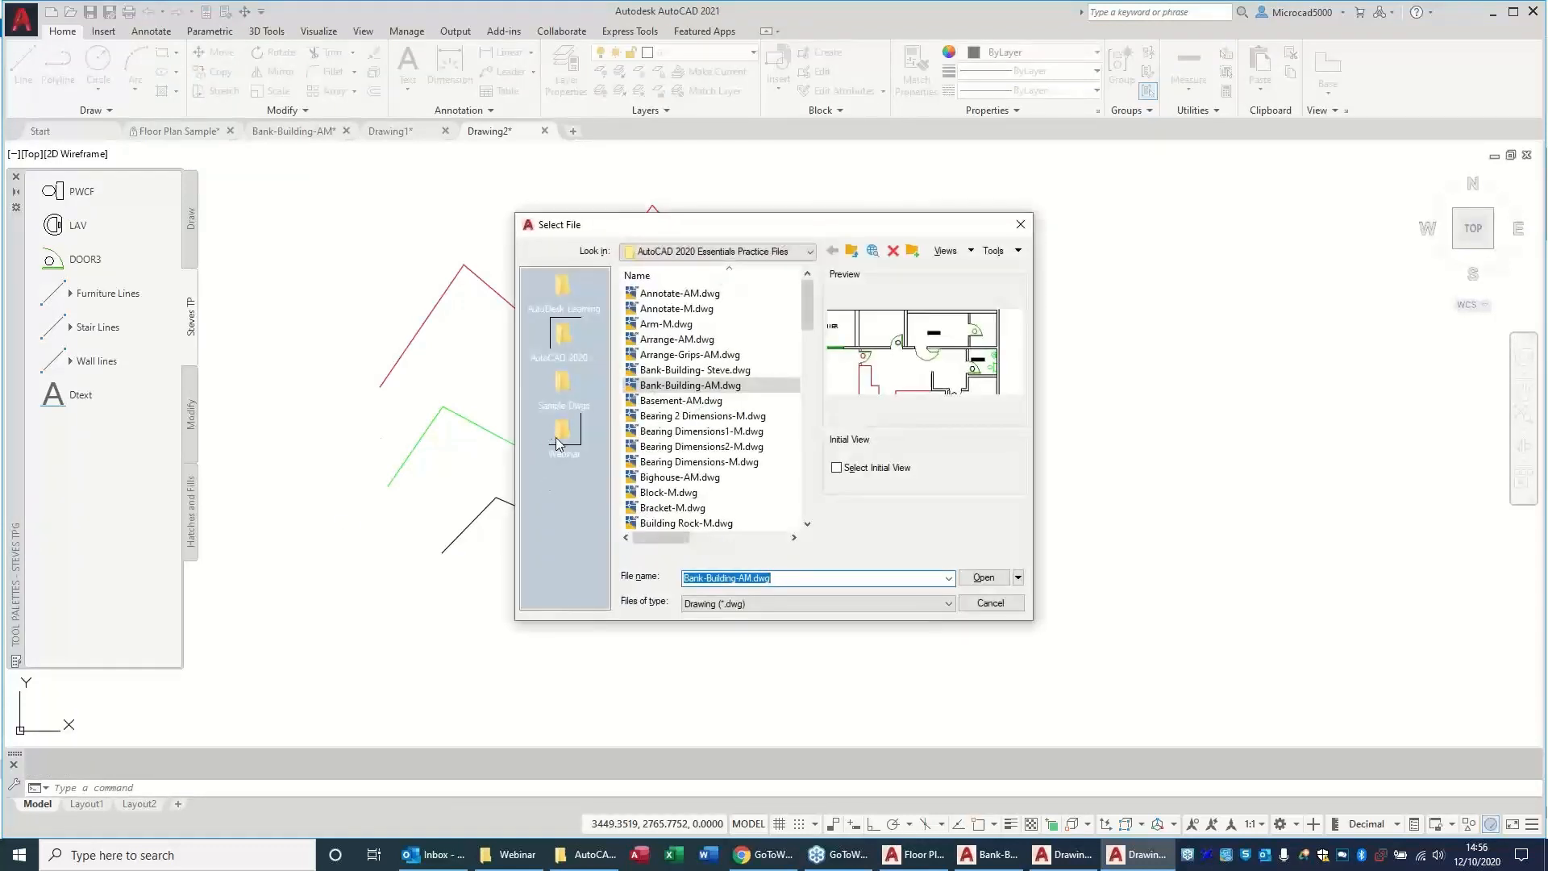
{"action": "left_click", "coordinate": [562, 431]}
{"action": "left_click", "coordinate": [679, 386]}
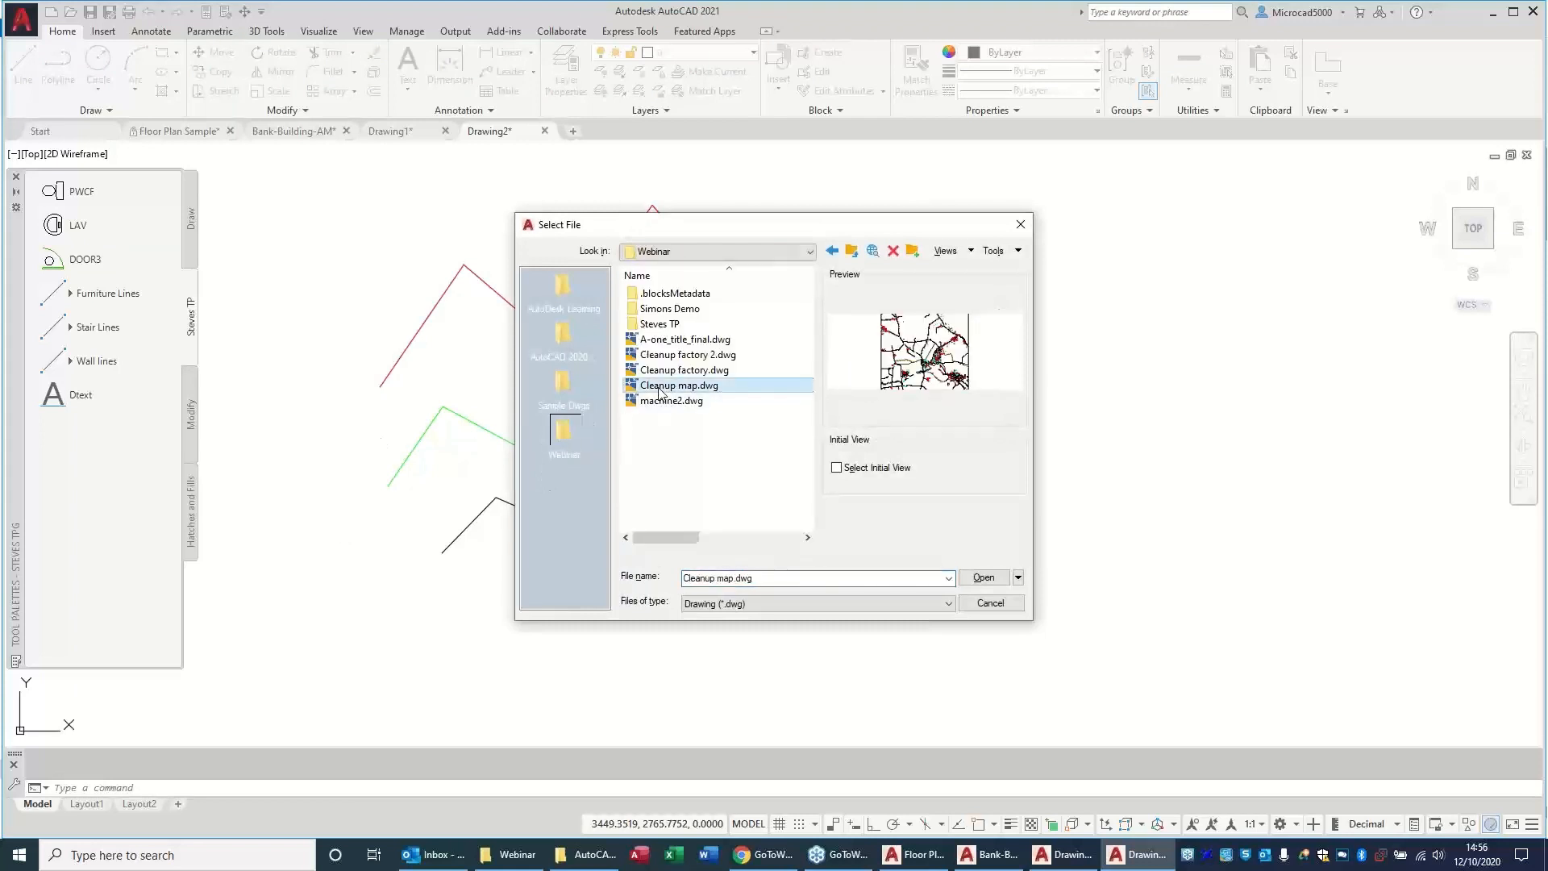
{"action": "left_click", "coordinate": [985, 574]}
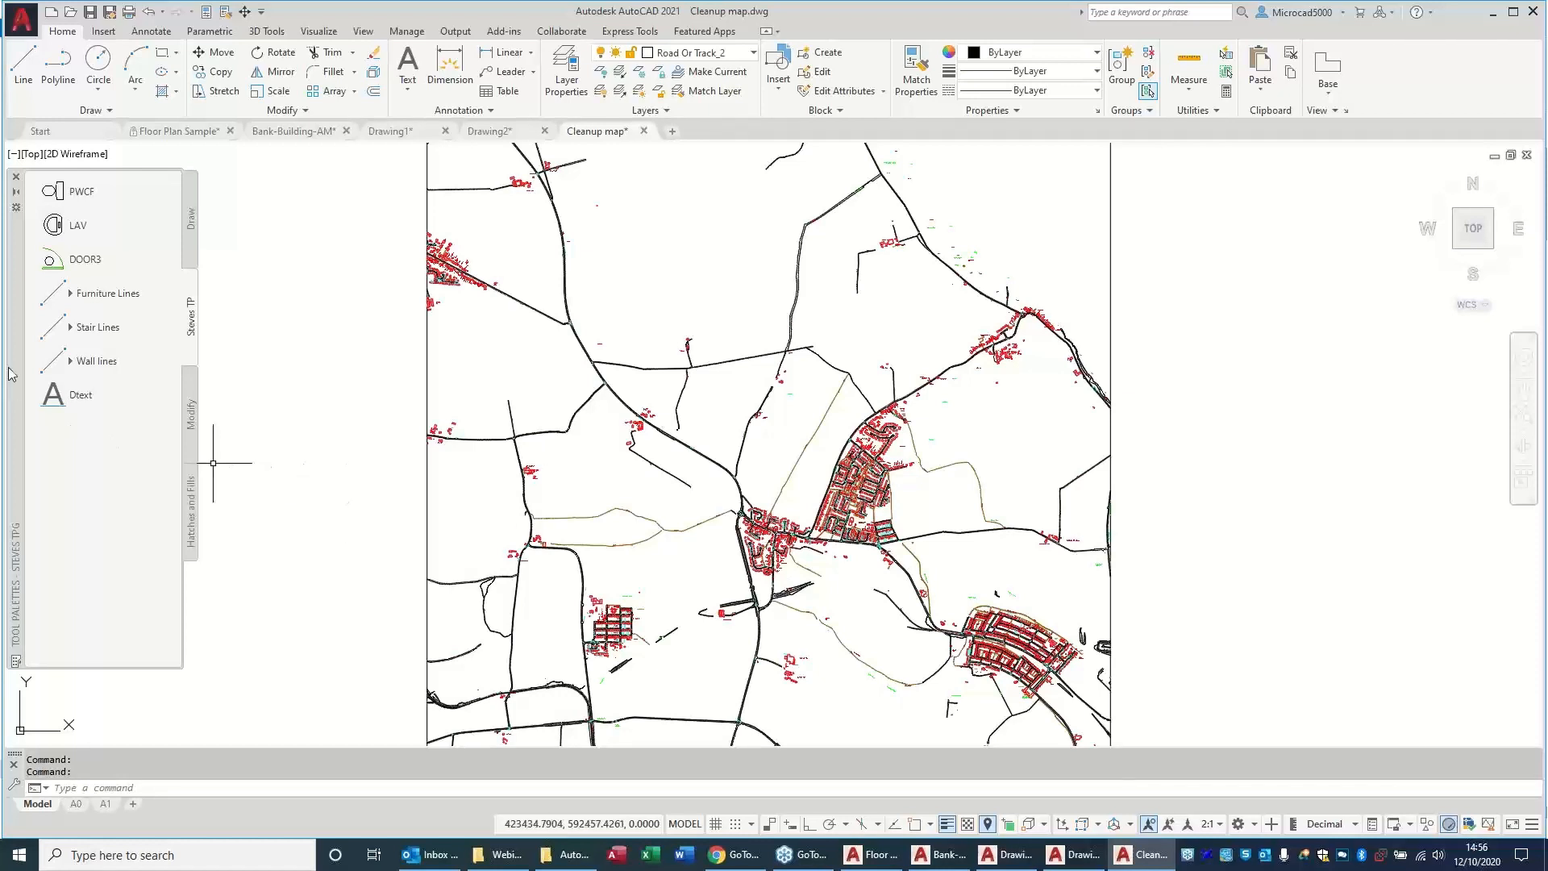
Choose Customize Palettes from the tool palette title bar's right-click menu.
{"action": "right_click", "coordinate": [20, 343]}
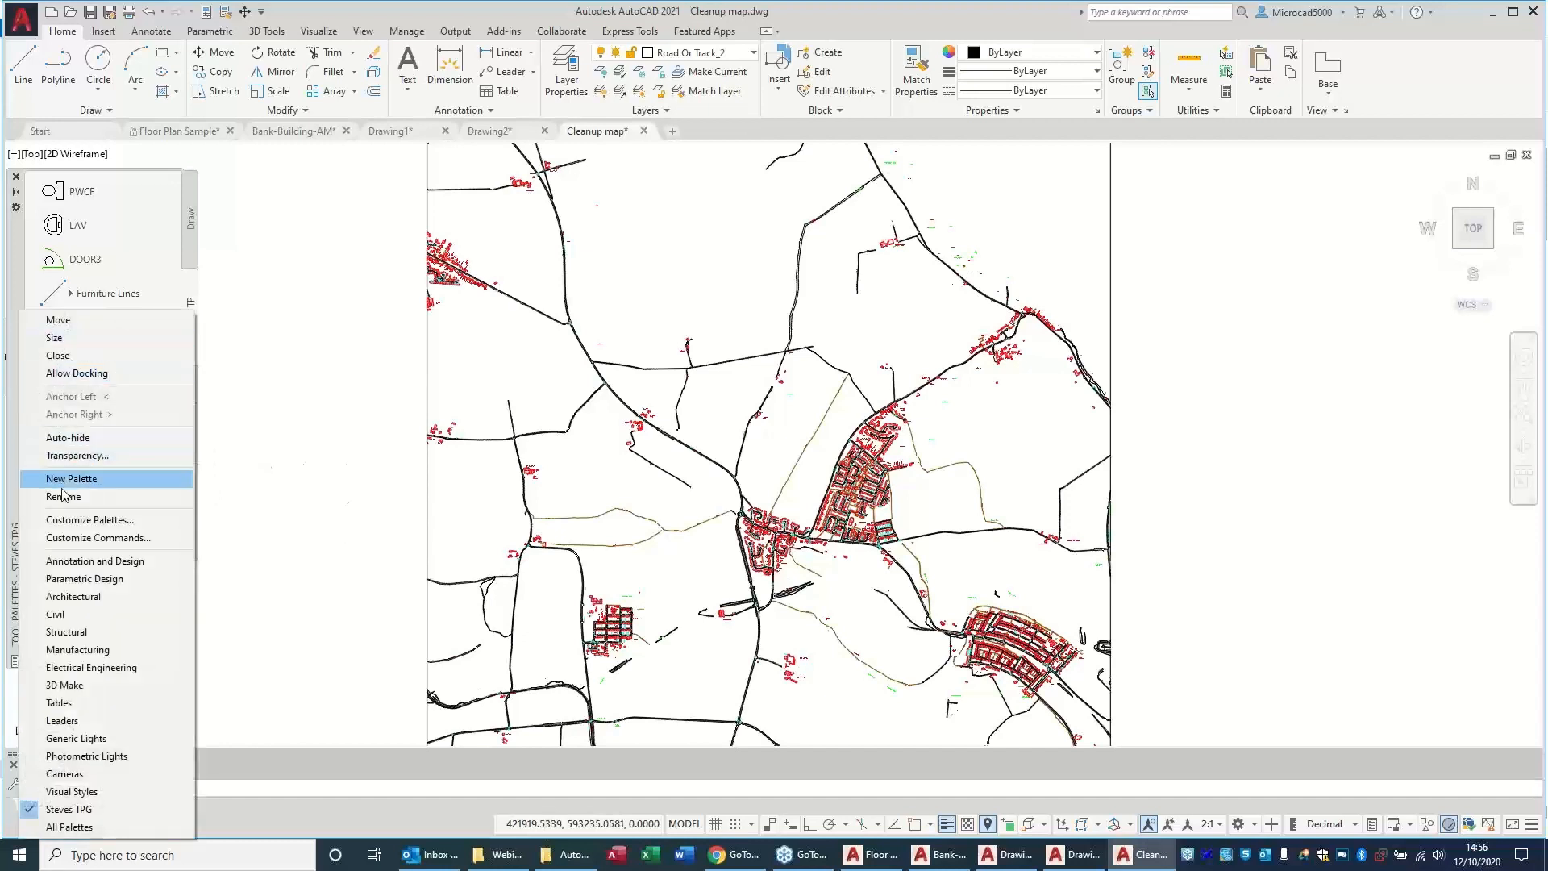
{"action": "left_click", "coordinate": [73, 520]}
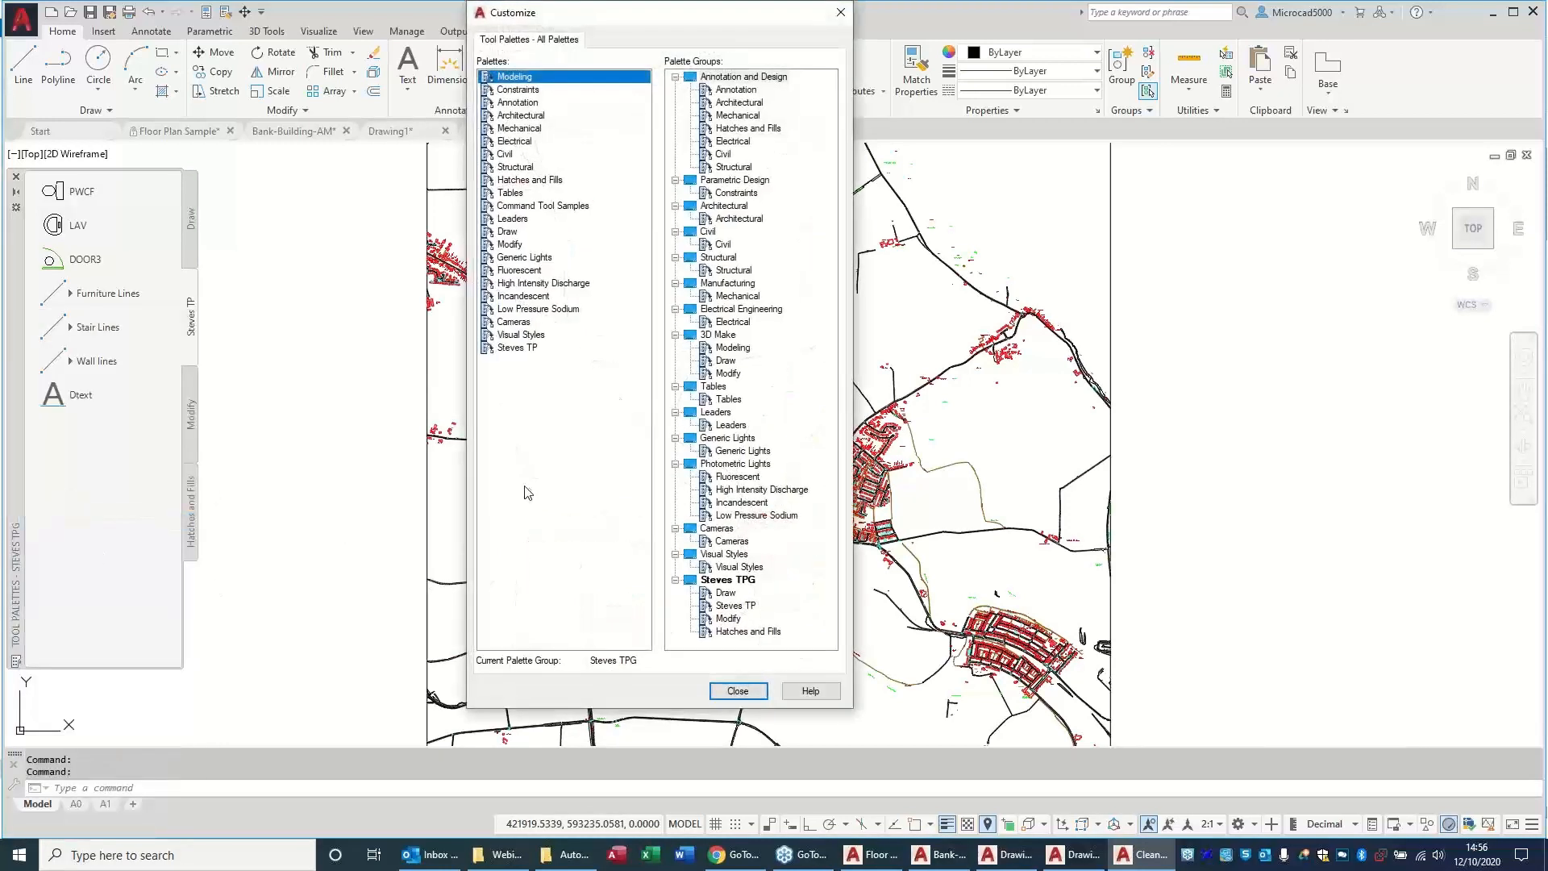
Import Stripper.xtp from the Sample Dwgs folder as a new palette, then close the Customize dialog.
{"action": "right_click", "coordinate": [526, 488]}
{"action": "left_click", "coordinate": [569, 514]}
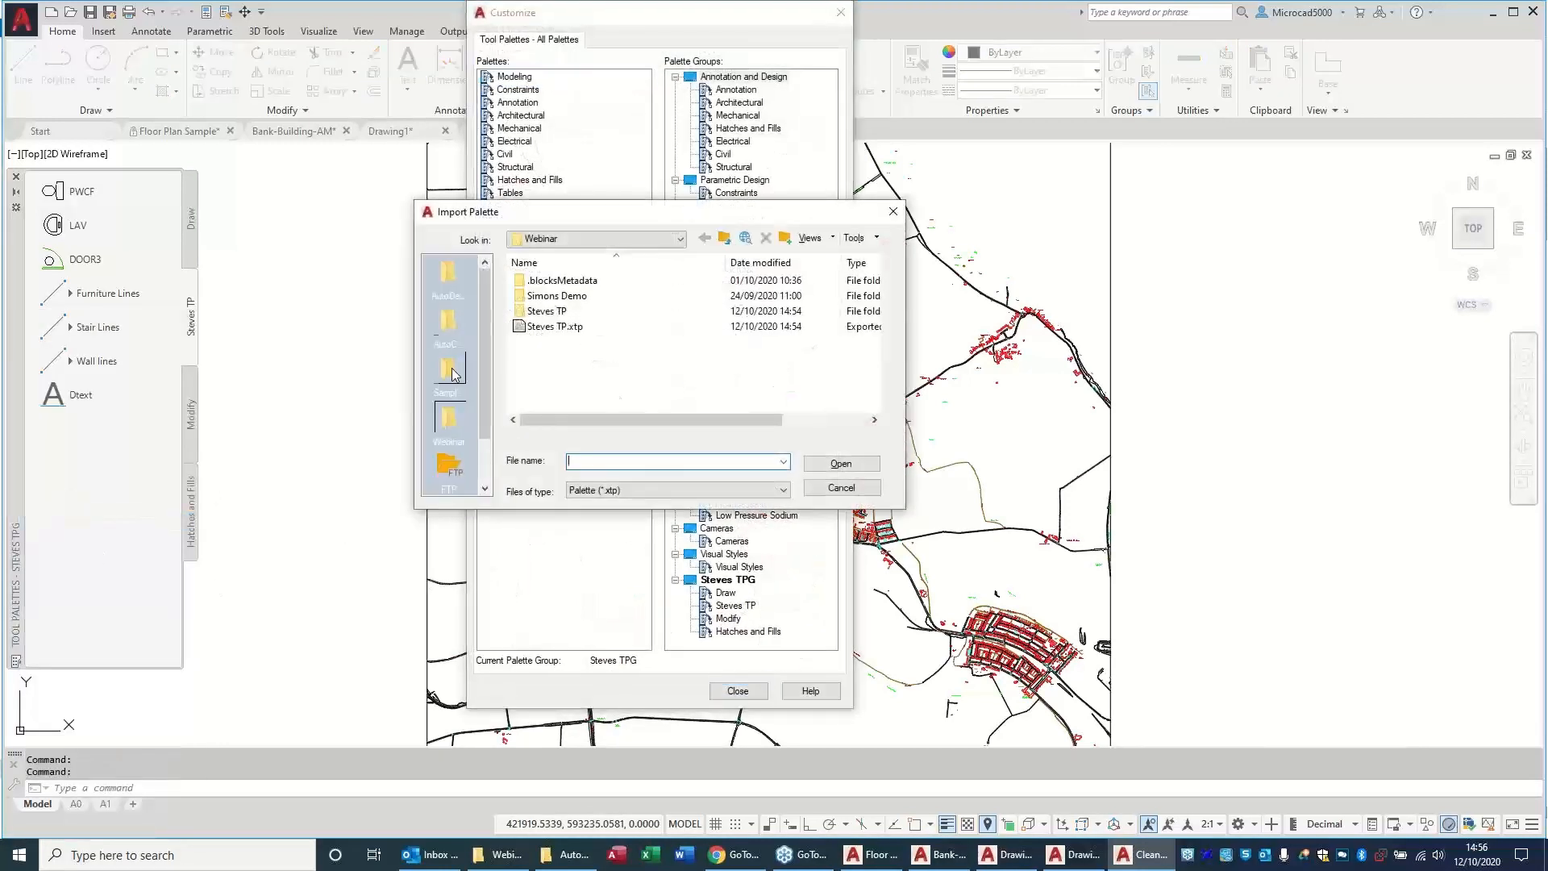
{"action": "left_click", "coordinate": [448, 371]}
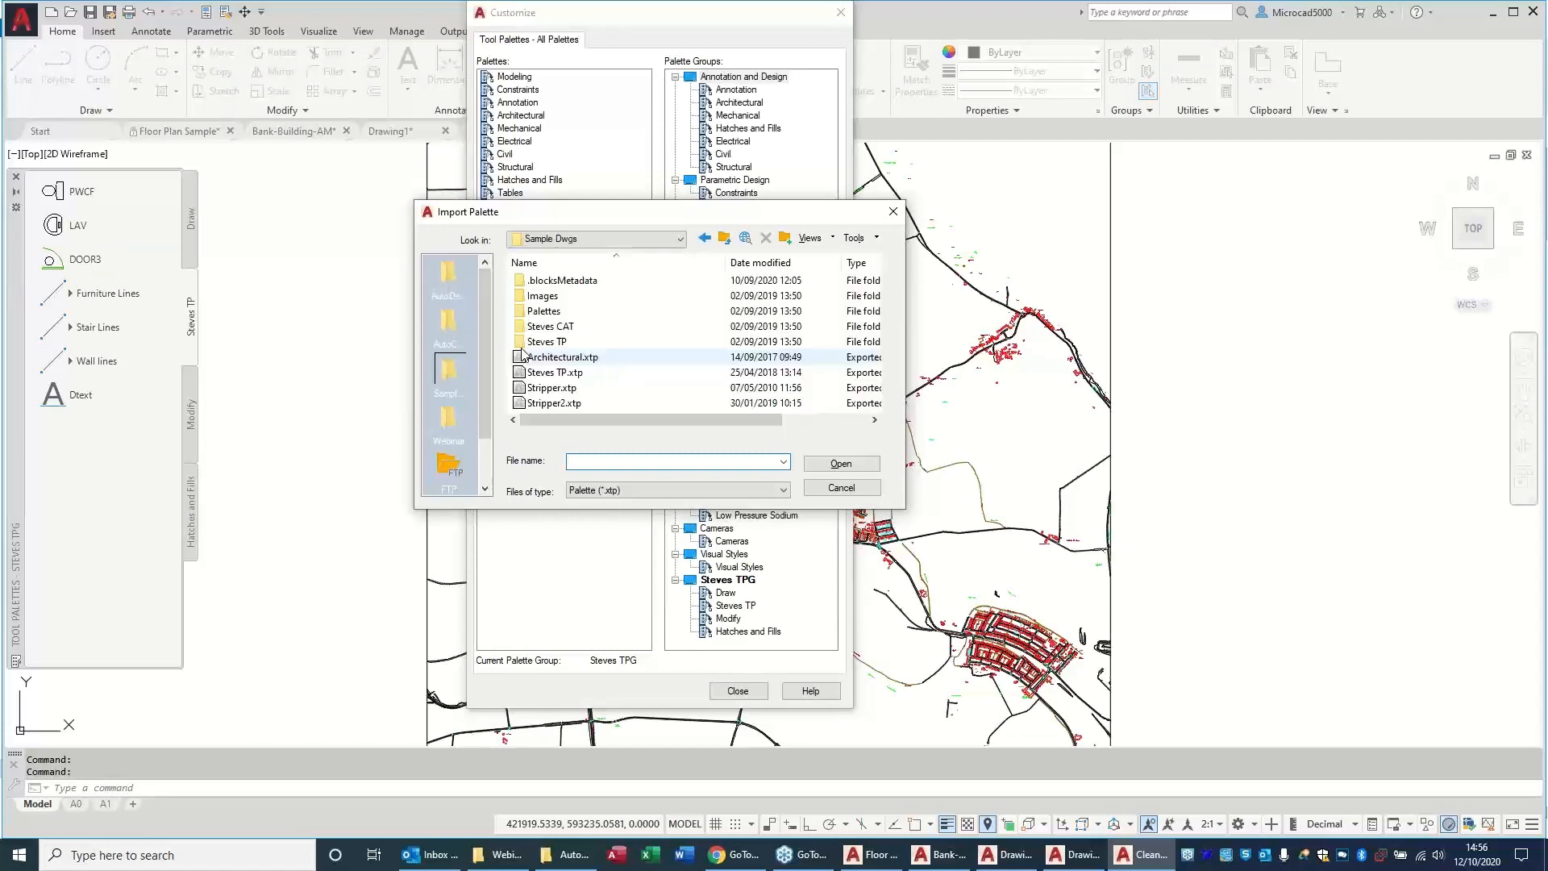
{"action": "left_click", "coordinate": [548, 389]}
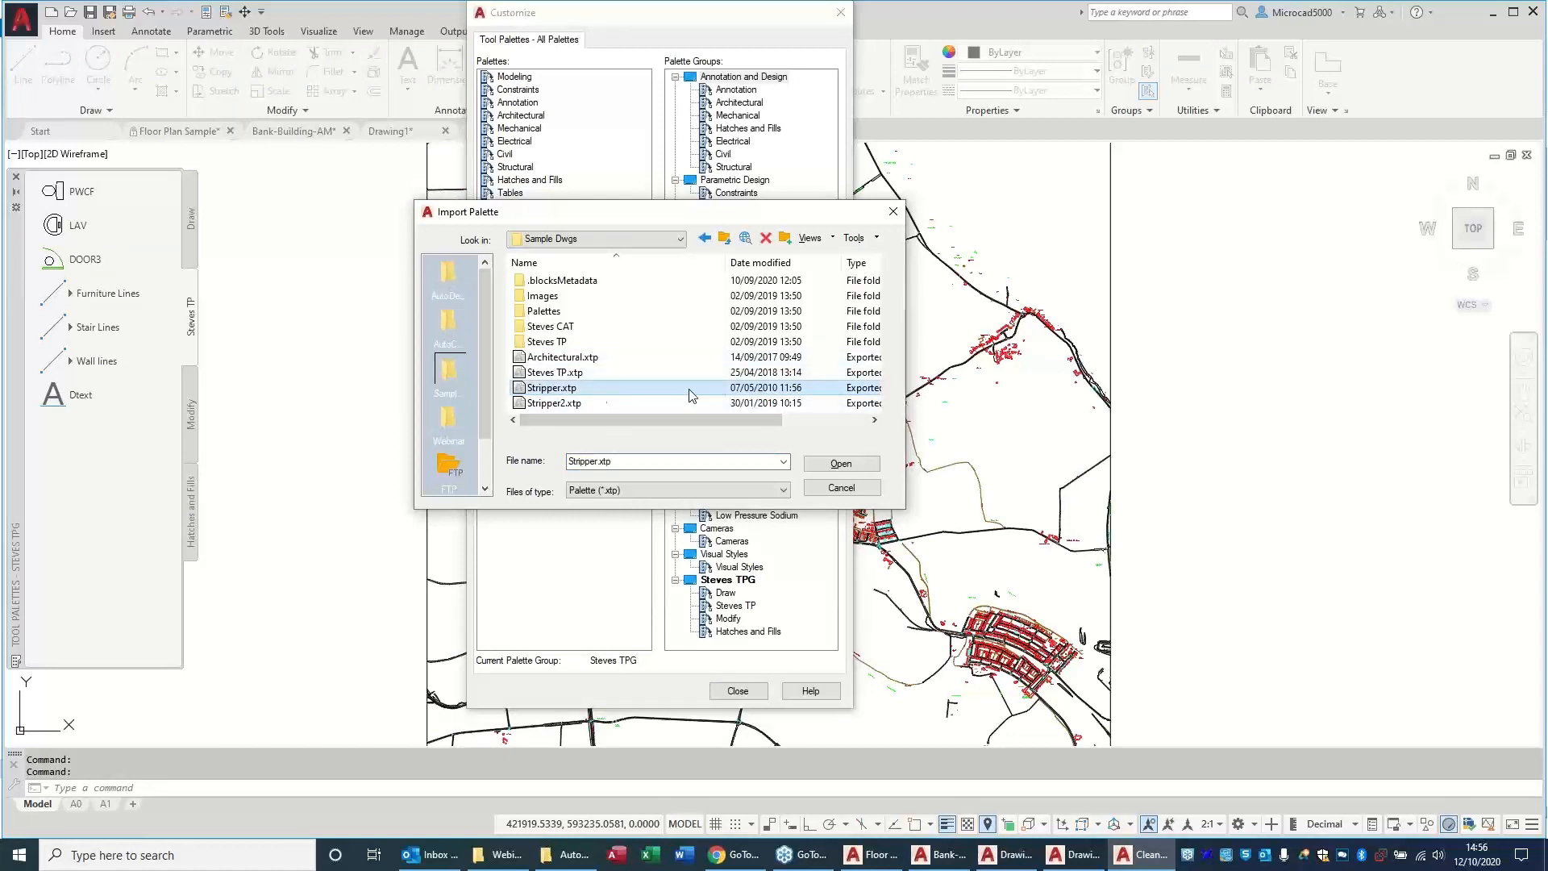
{"action": "left_click", "coordinate": [841, 464]}
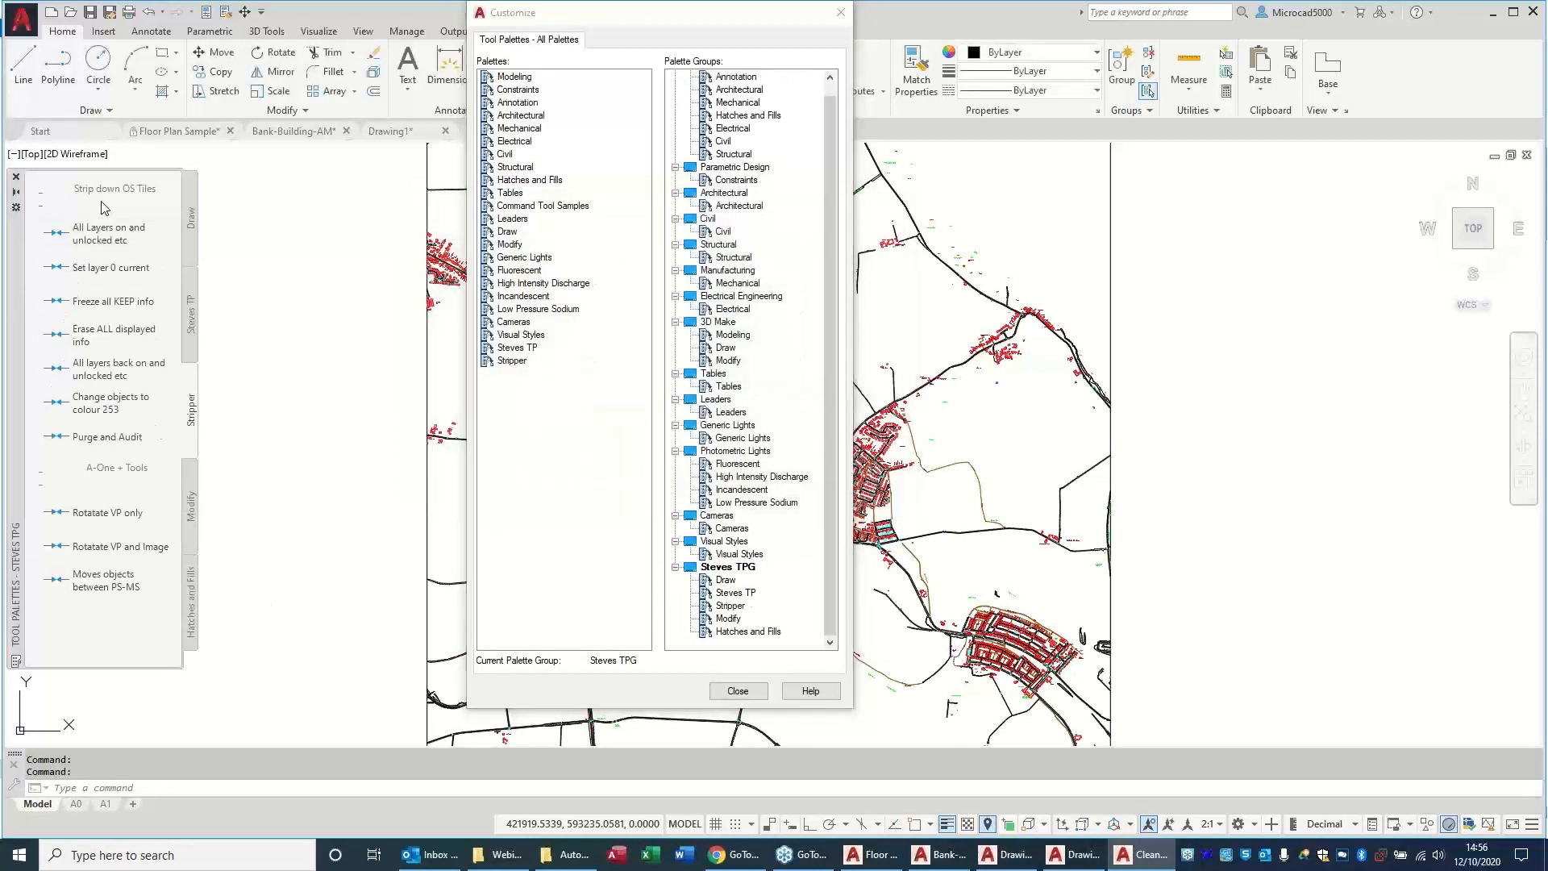
{"action": "left_click", "coordinate": [736, 691]}
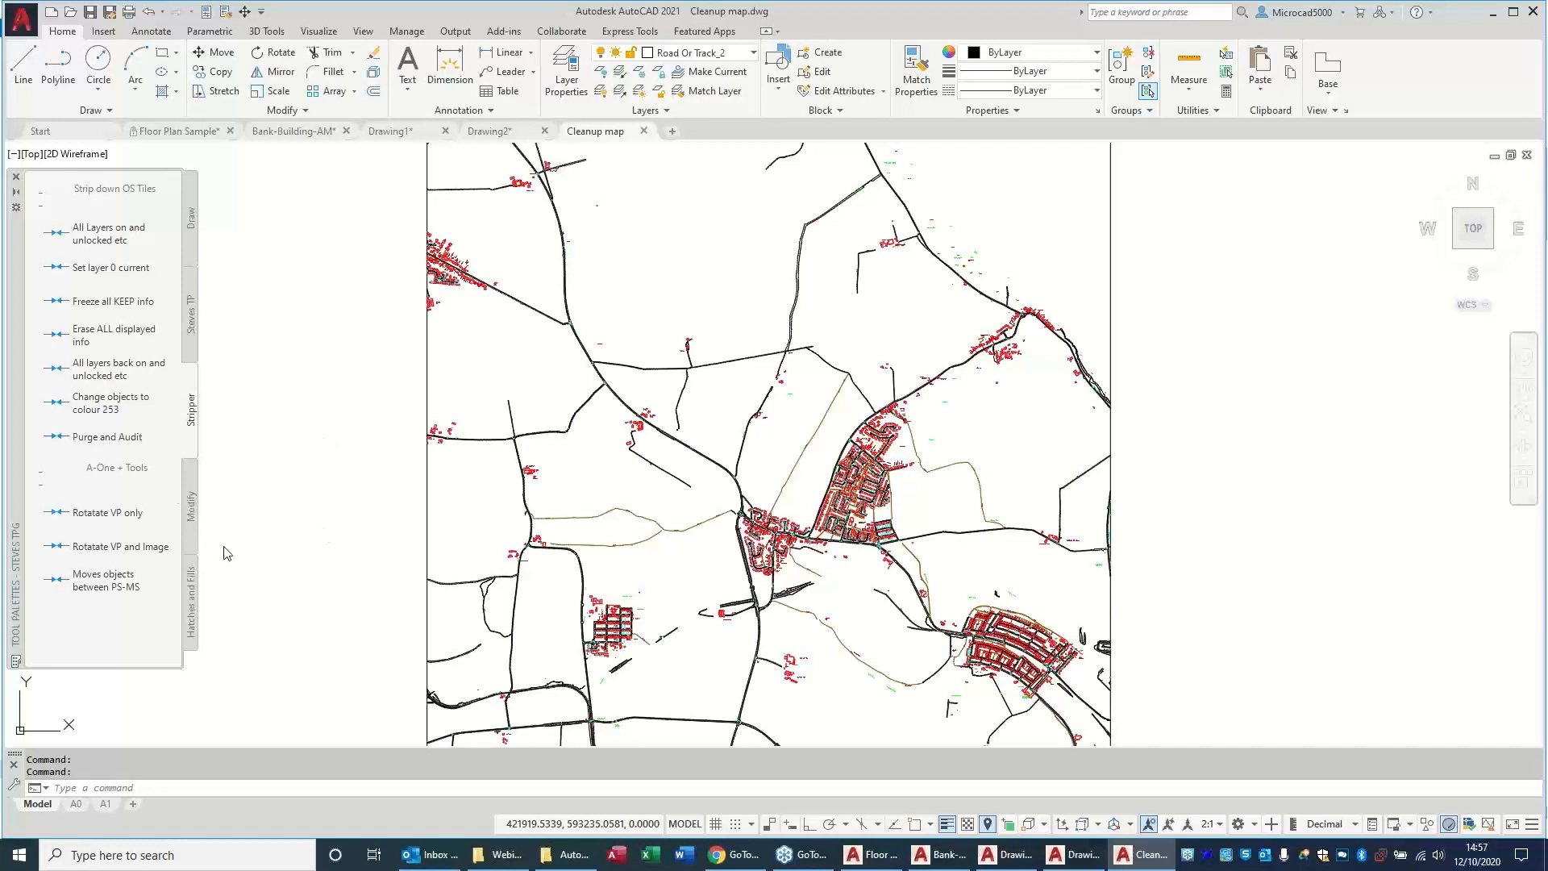
Run the Stripper tools 'All Layers on and unlocked etc' and 'Set layer 0 current'.
{"action": "left_click", "coordinate": [103, 242]}
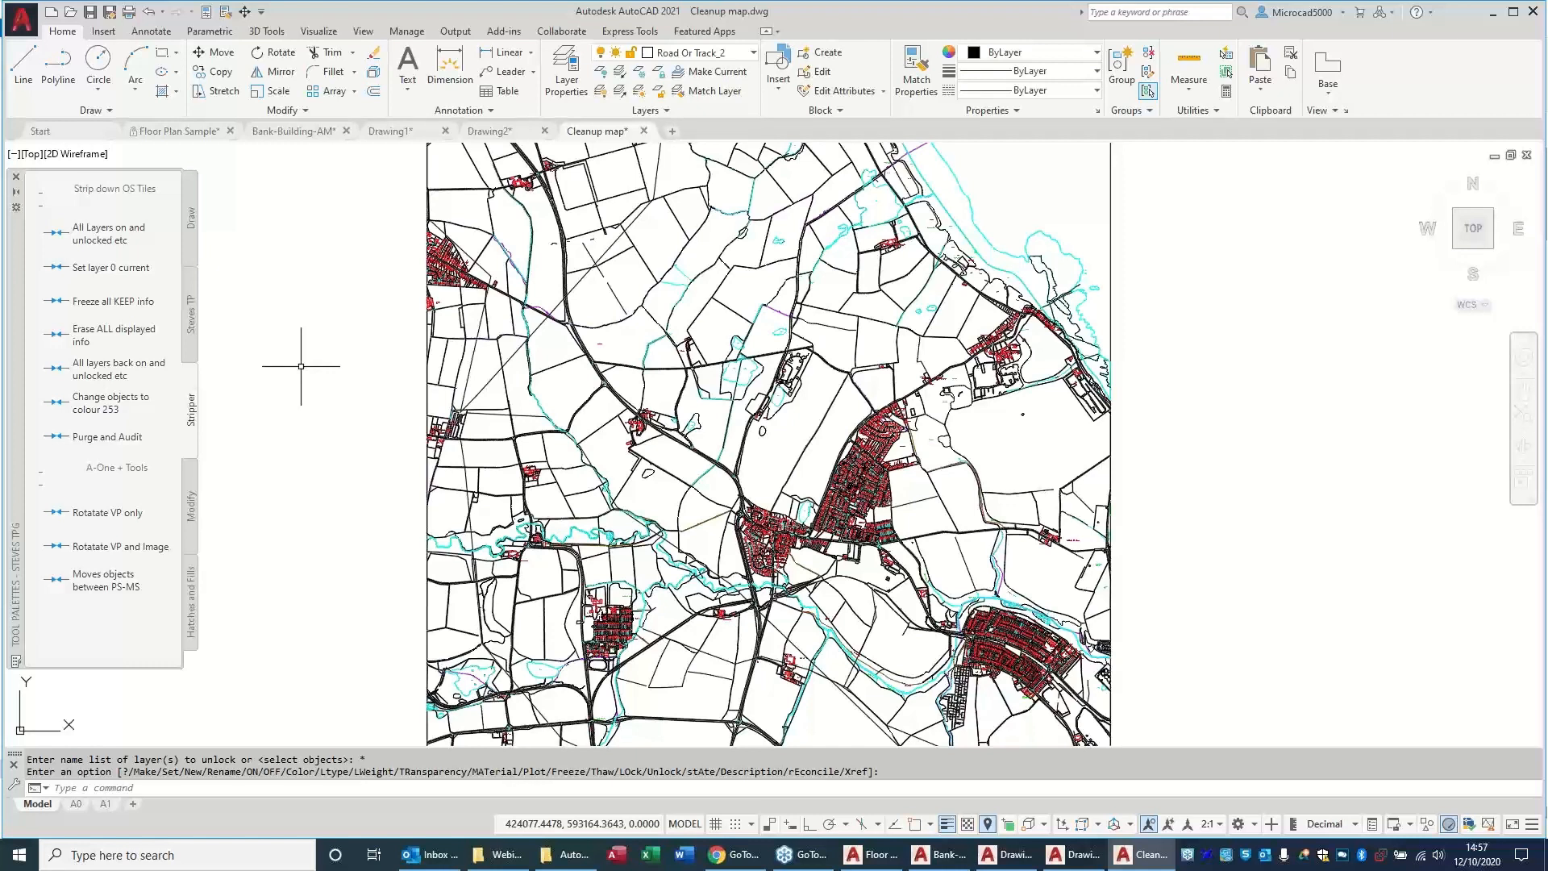
{"action": "left_click", "coordinate": [55, 272]}
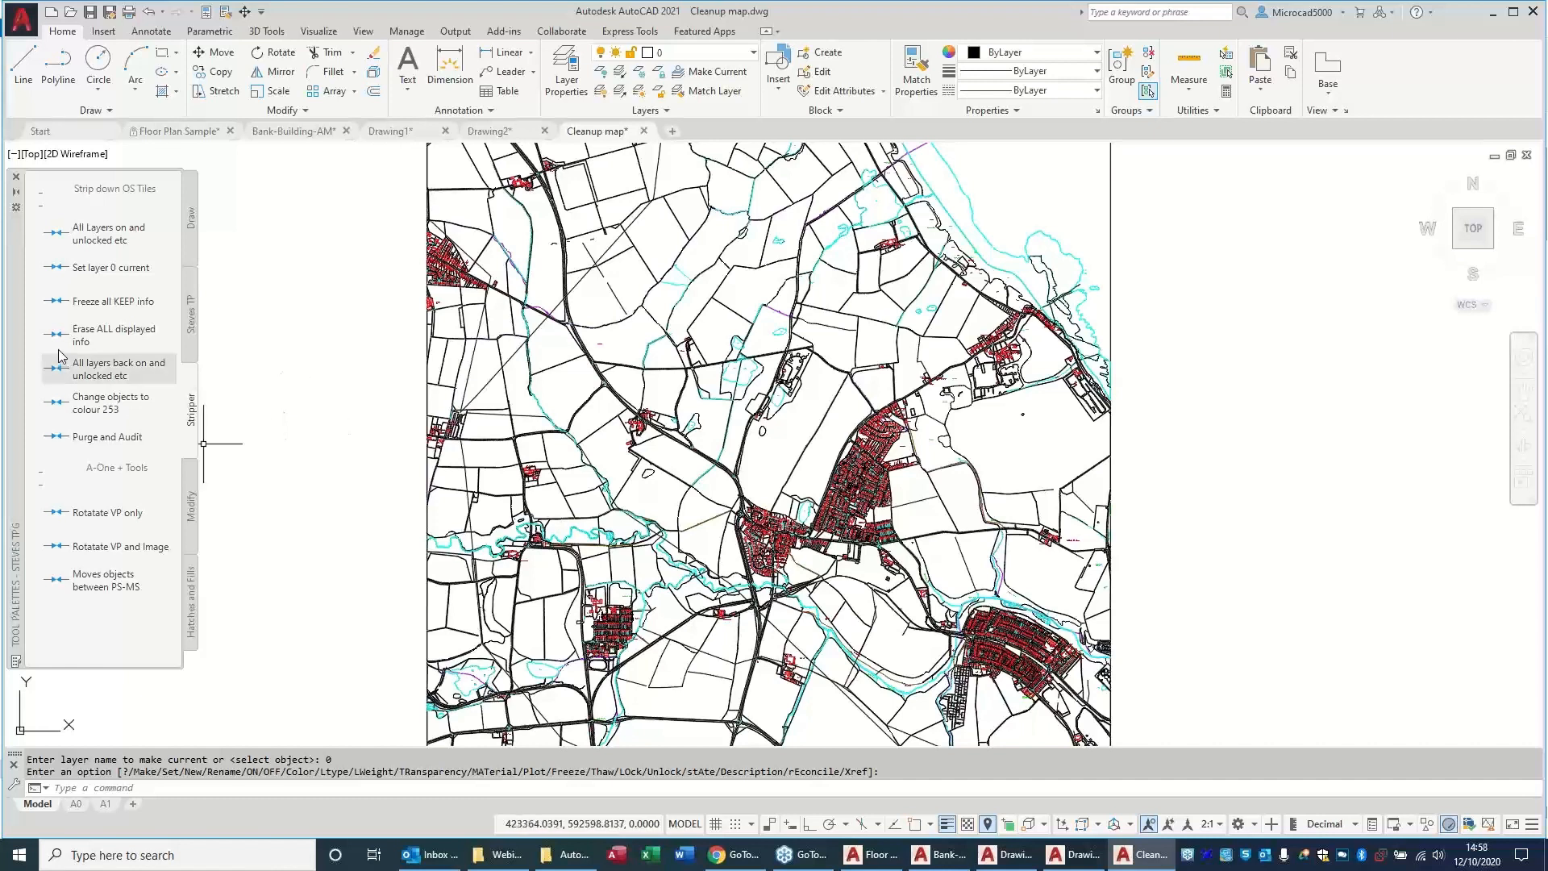
Freeze the KEEP layers with the Stripper palette, then erase all displayed map objects.
{"action": "left_click", "coordinate": [102, 309]}
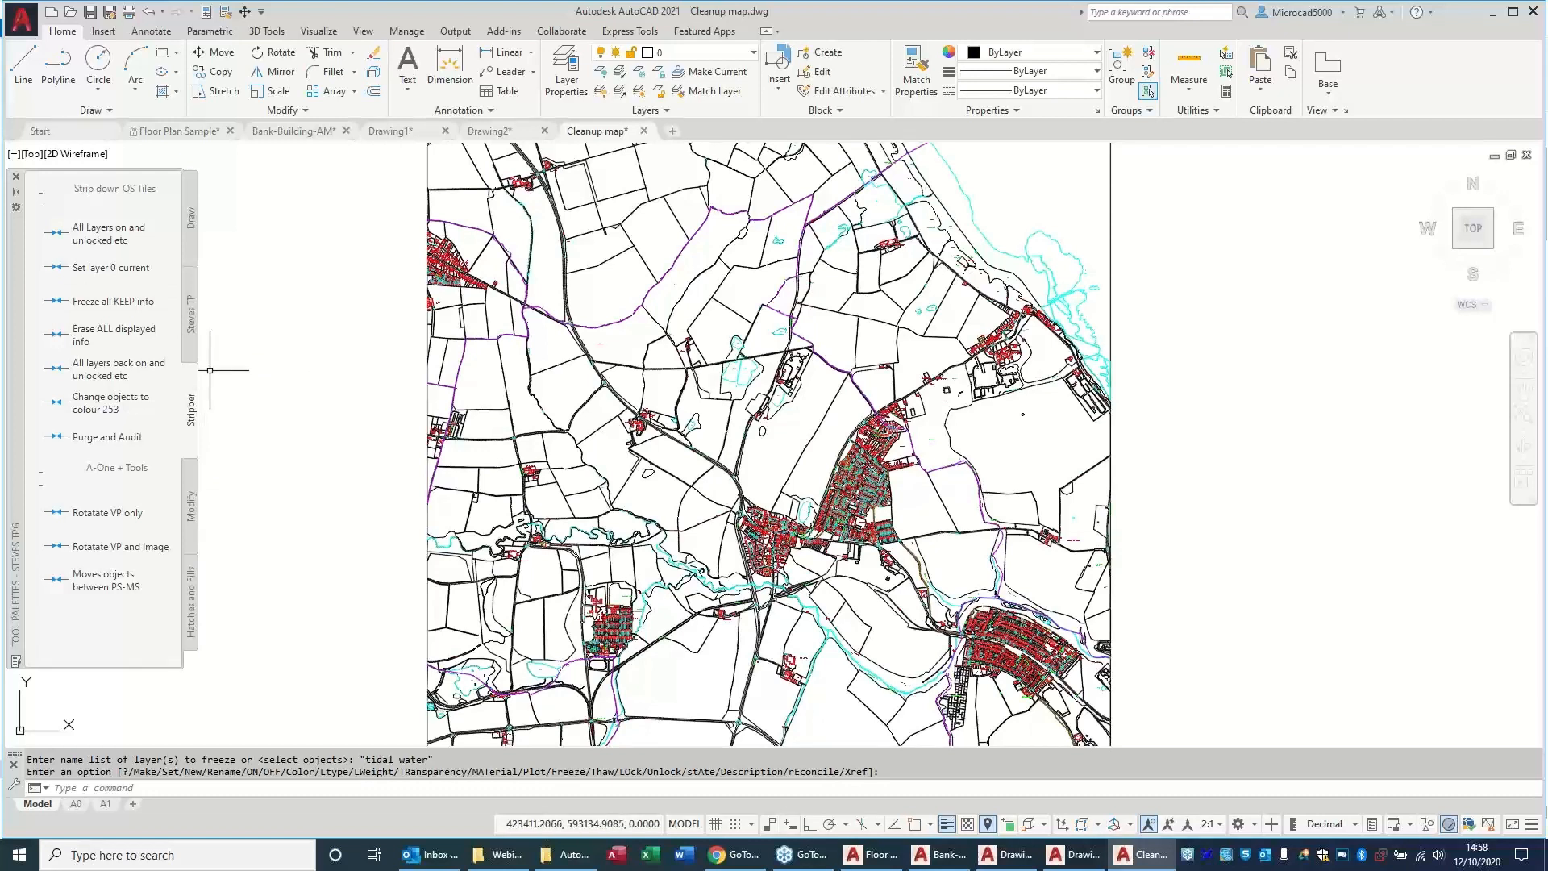
{"action": "left_click", "coordinate": [80, 339]}
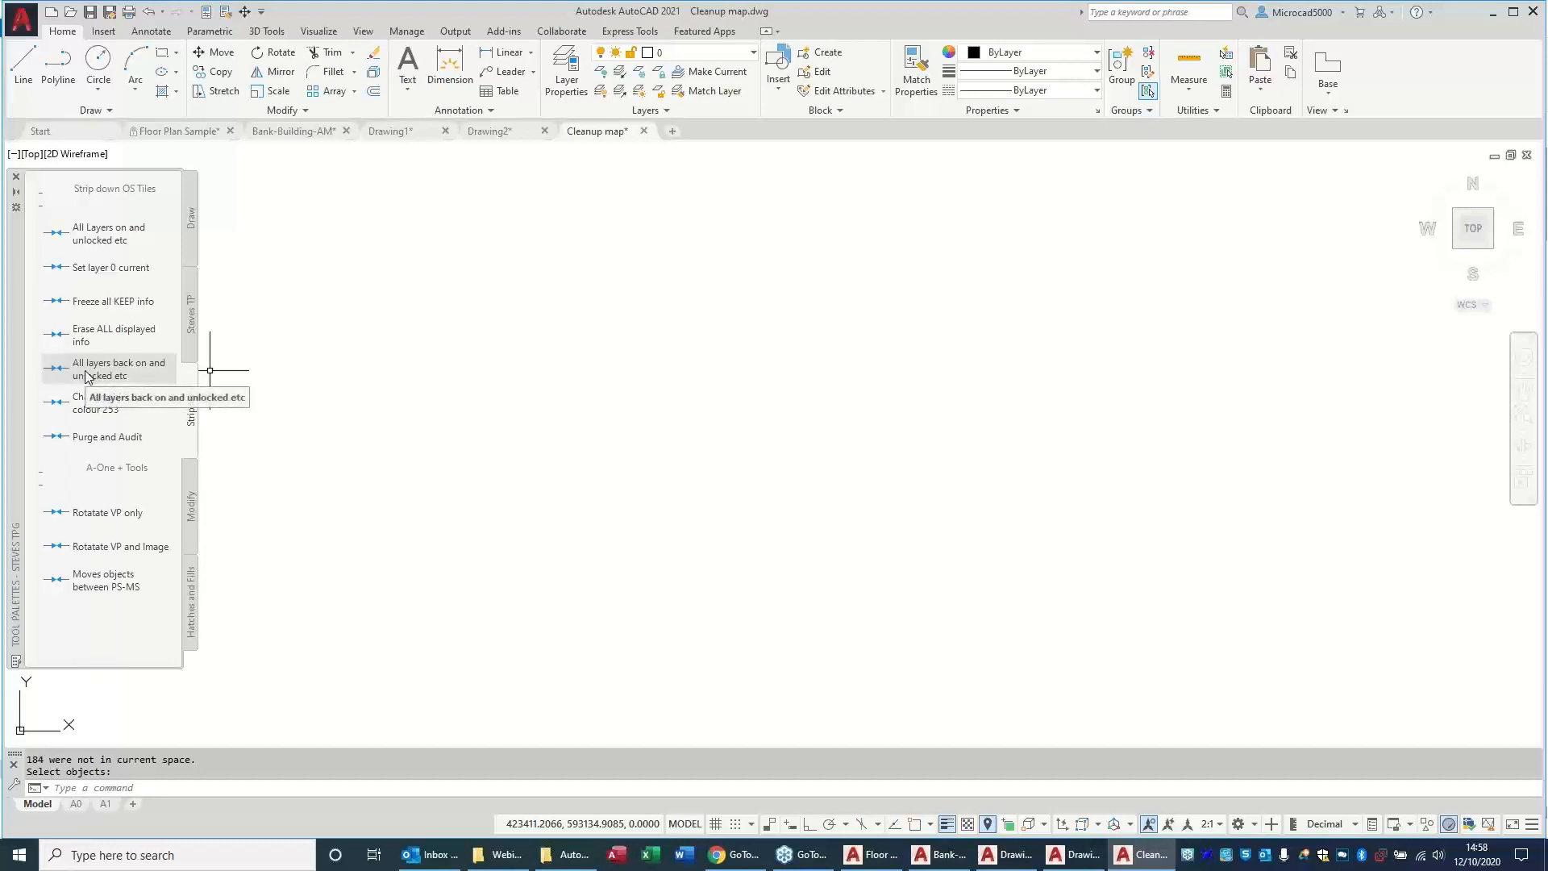
Turn all layers back on, recolour the map objects to 253, and run Purge and Audit.
{"action": "left_click", "coordinate": [87, 377]}
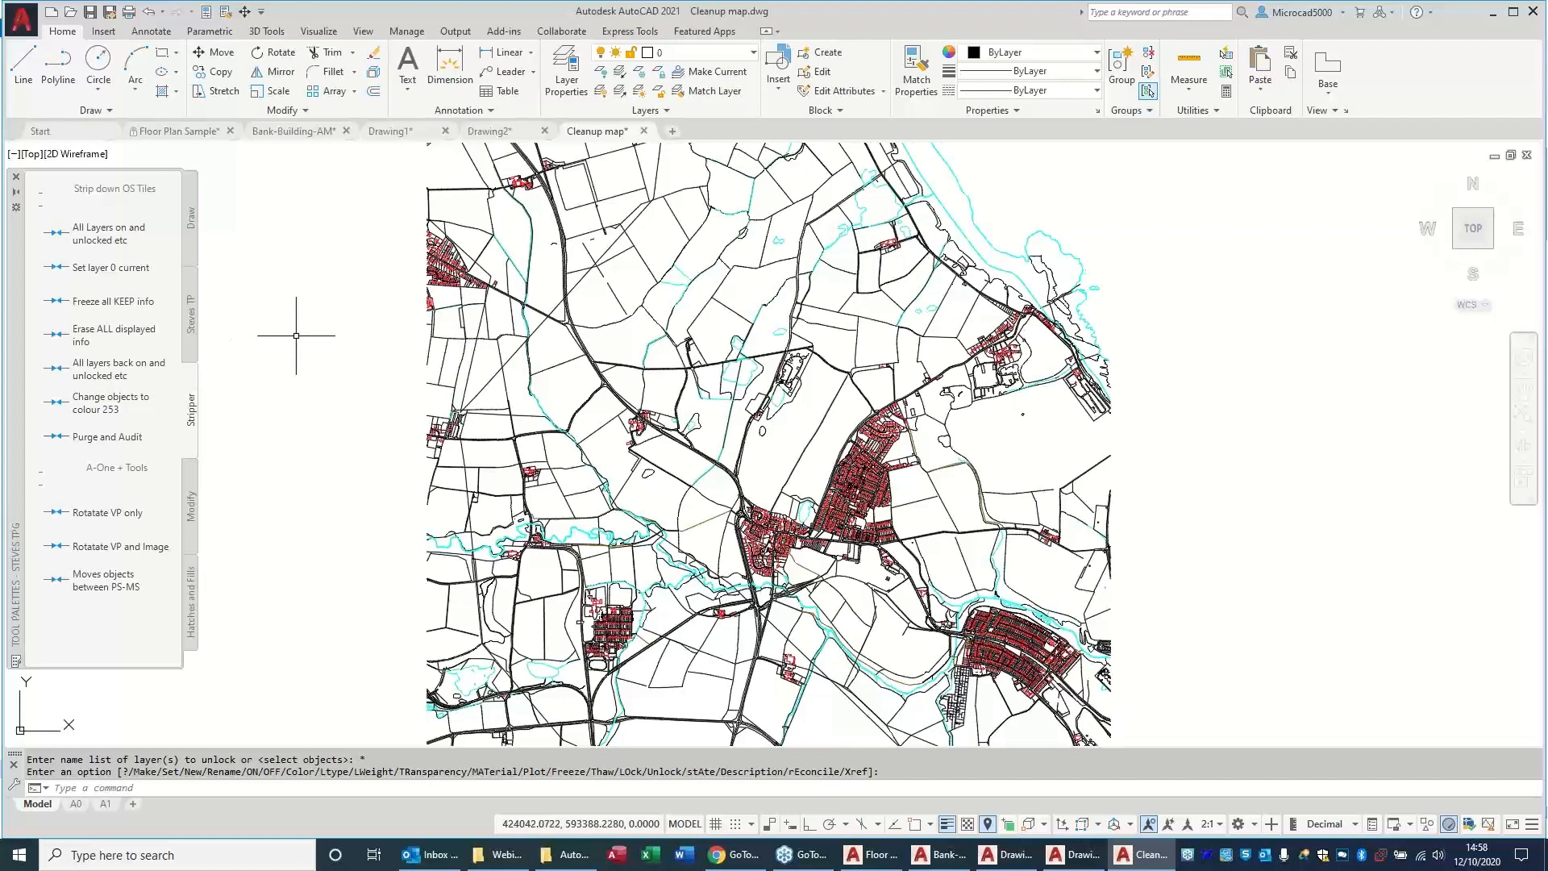
{"action": "left_click", "coordinate": [94, 405]}
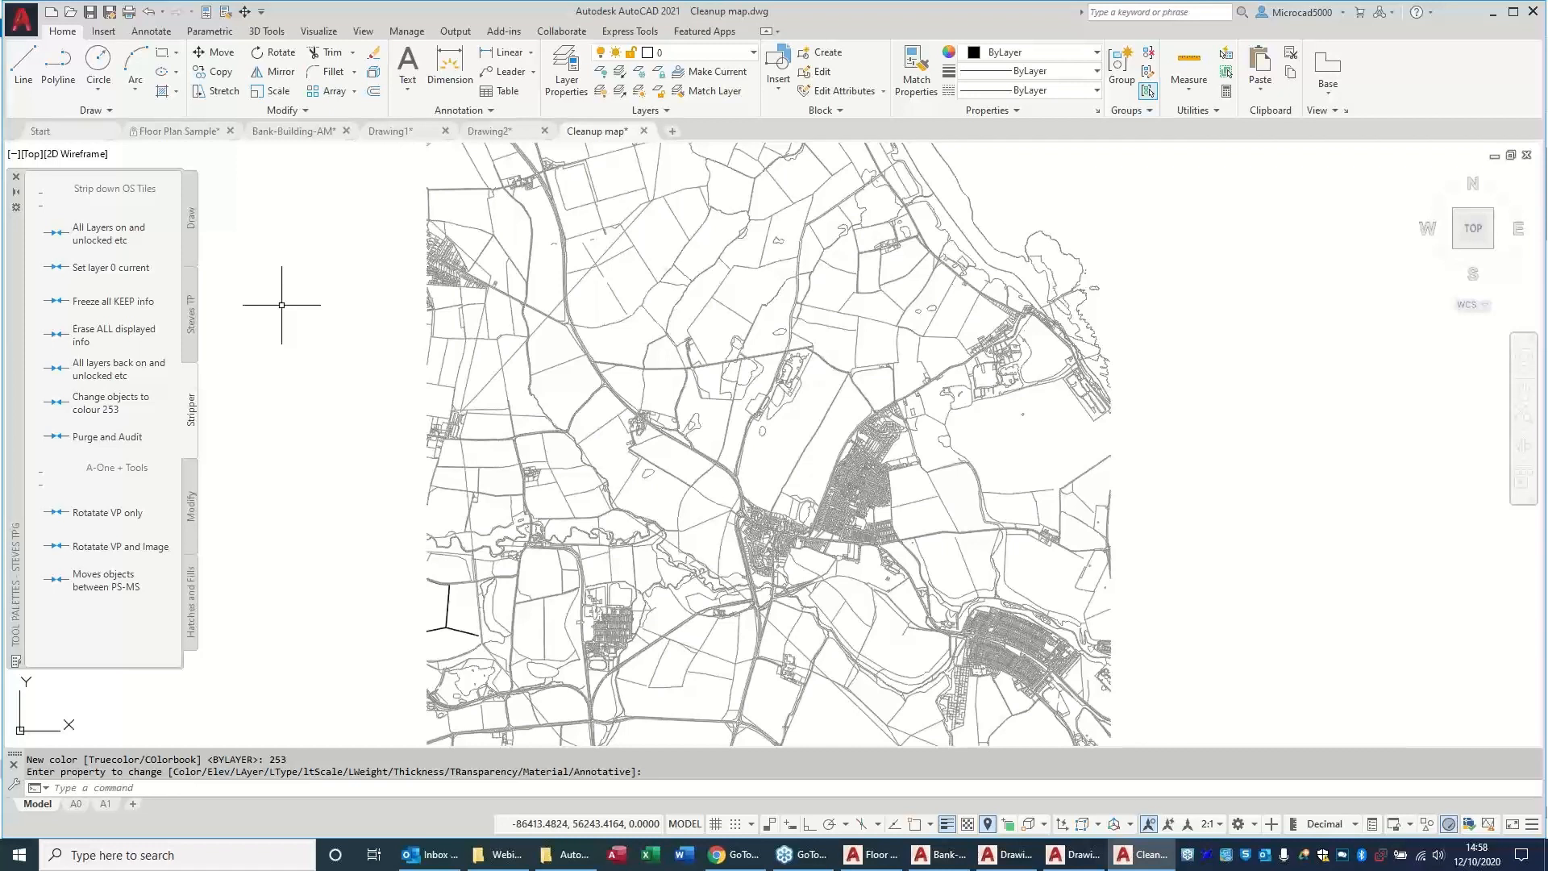
{"action": "left_click", "coordinate": [84, 438]}
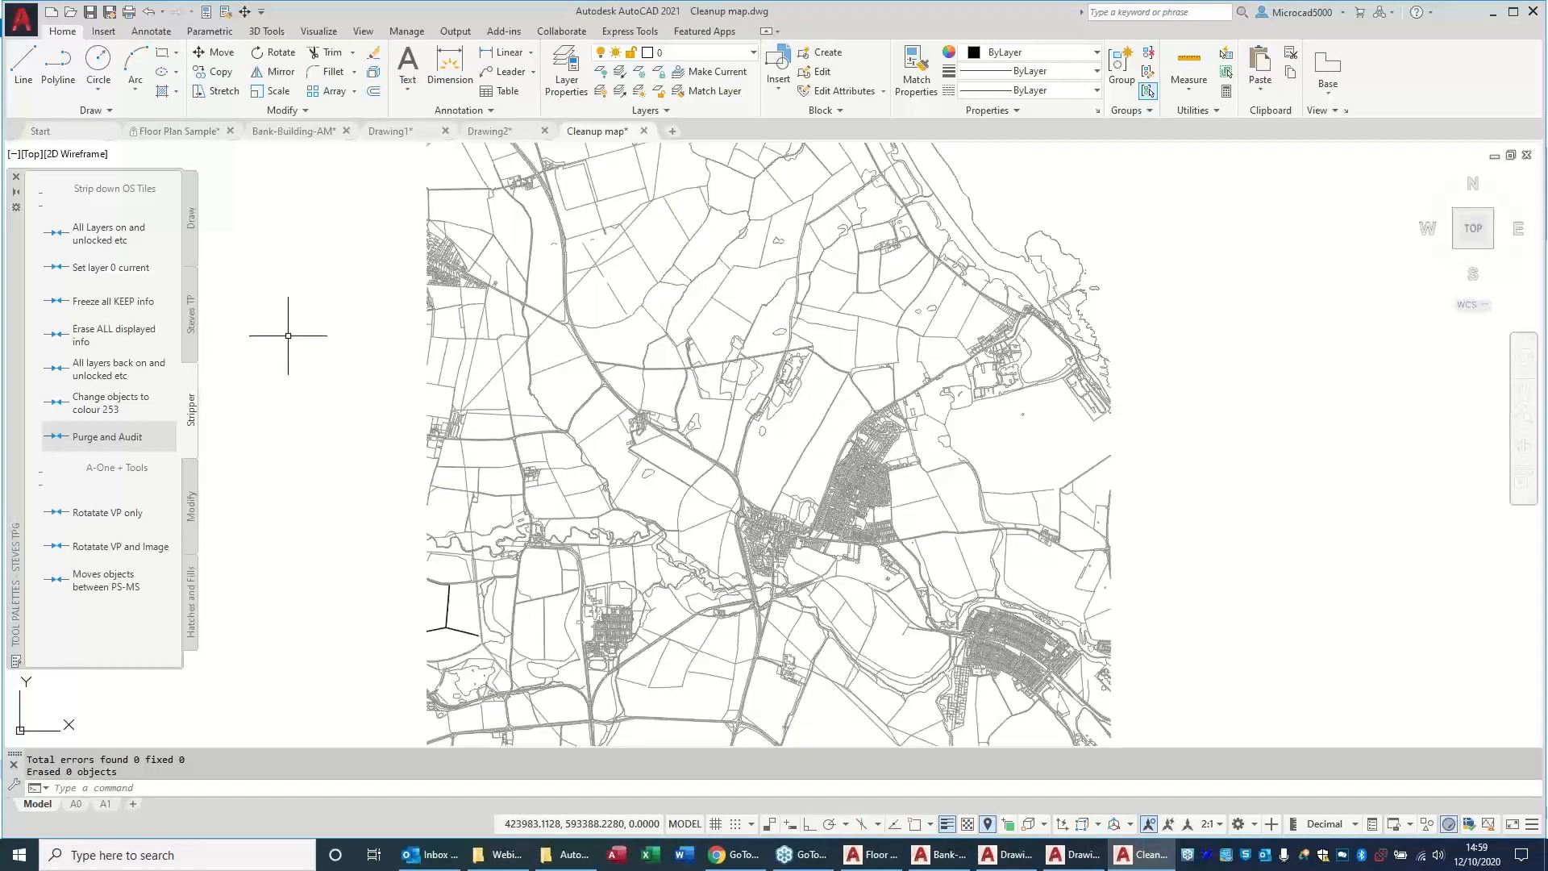
Review the purged blocks and layers in the F2 text window, then close it.
{"action": "key", "text": "F2"}
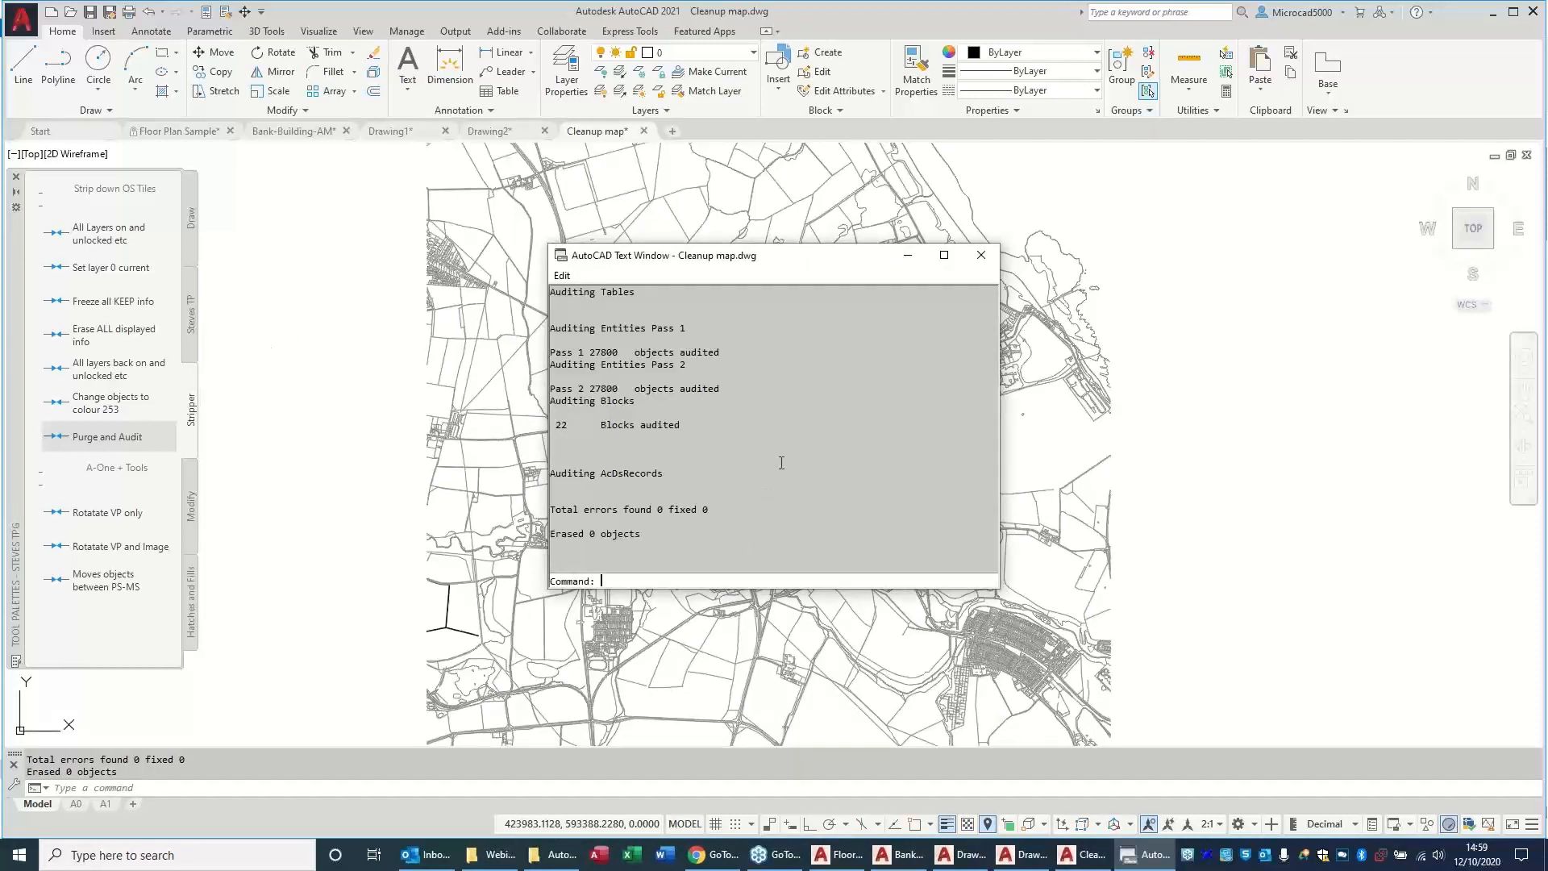
{"action": "scroll", "coordinate": [771, 467], "scroll_direction": "up", "scroll_amount": 1}
{"action": "scroll", "coordinate": [771, 467], "scroll_direction": "up", "scroll_amount": 10}
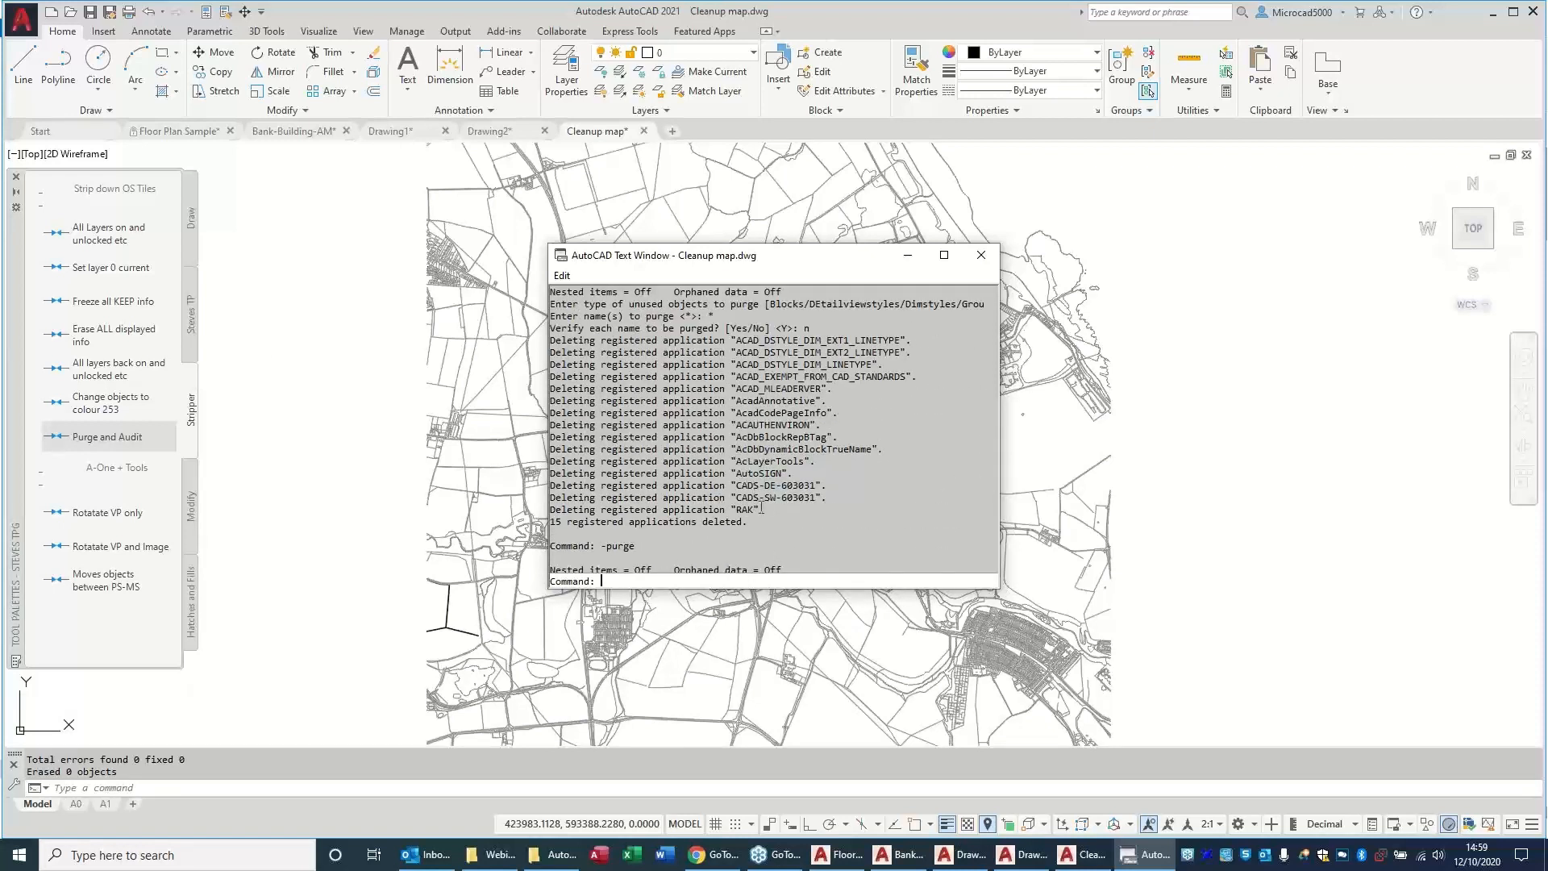
{"action": "scroll", "coordinate": [761, 508], "scroll_direction": "up", "scroll_amount": 4}
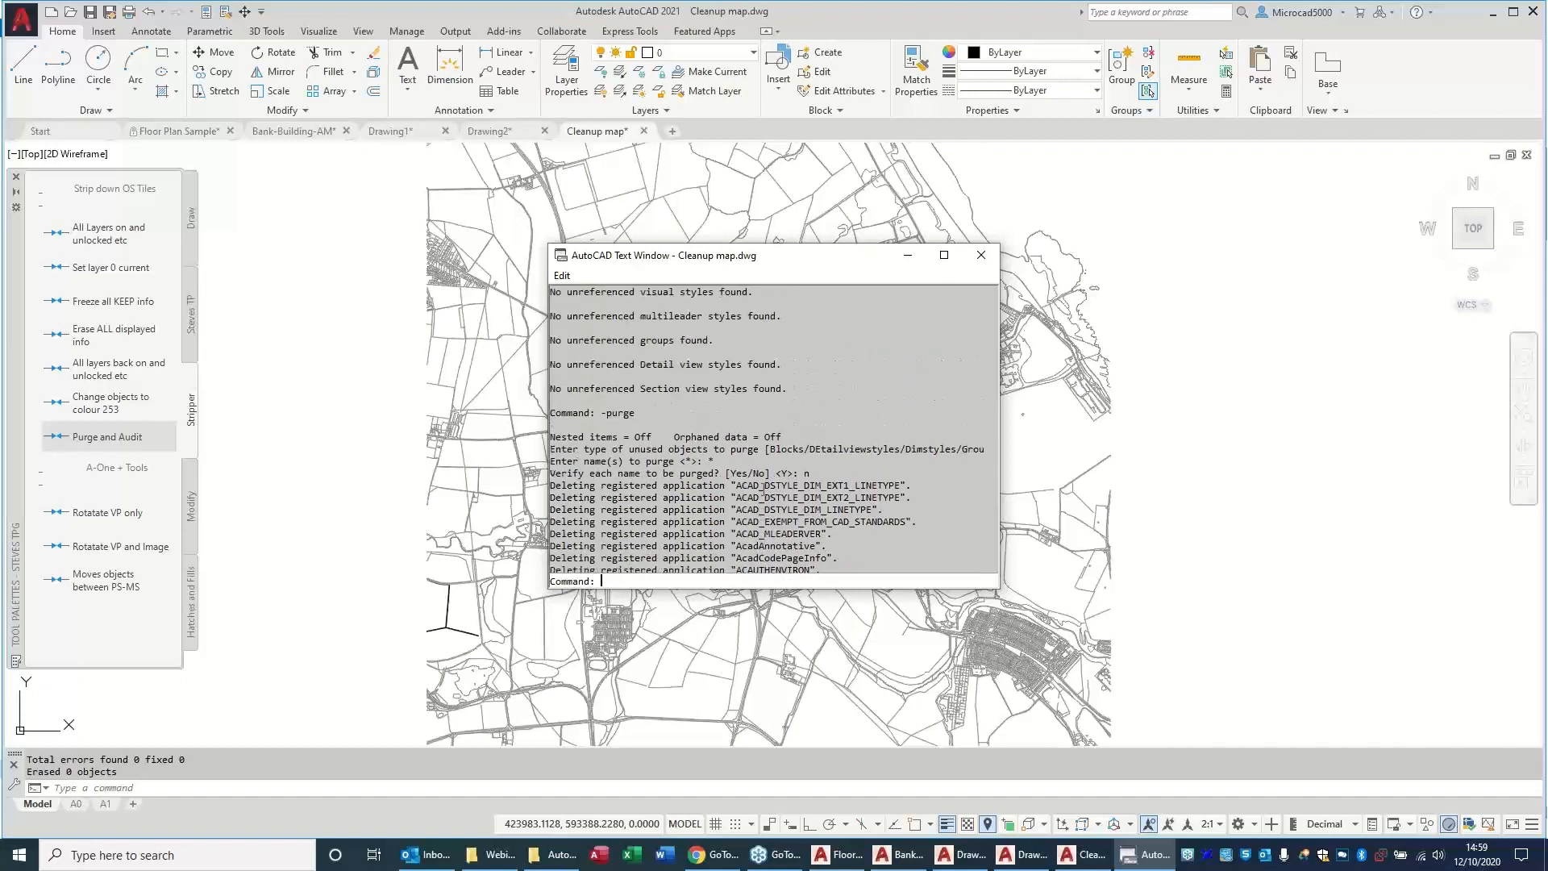
{"action": "scroll", "coordinate": [763, 488], "scroll_direction": "up", "scroll_amount": 7}
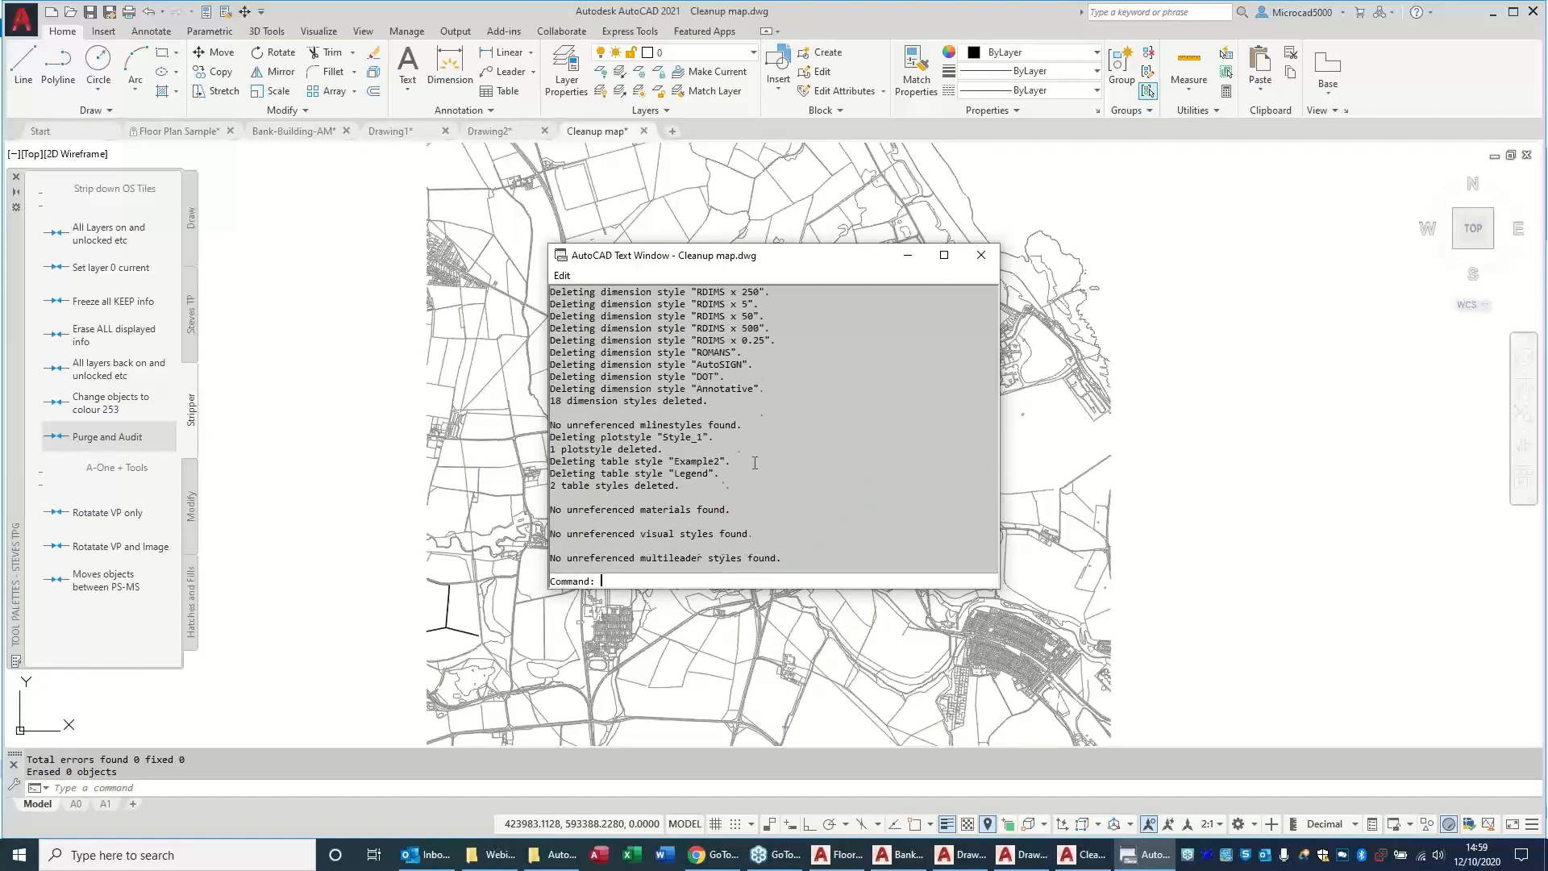
{"action": "scroll", "coordinate": [758, 463], "scroll_direction": "up", "scroll_amount": 4}
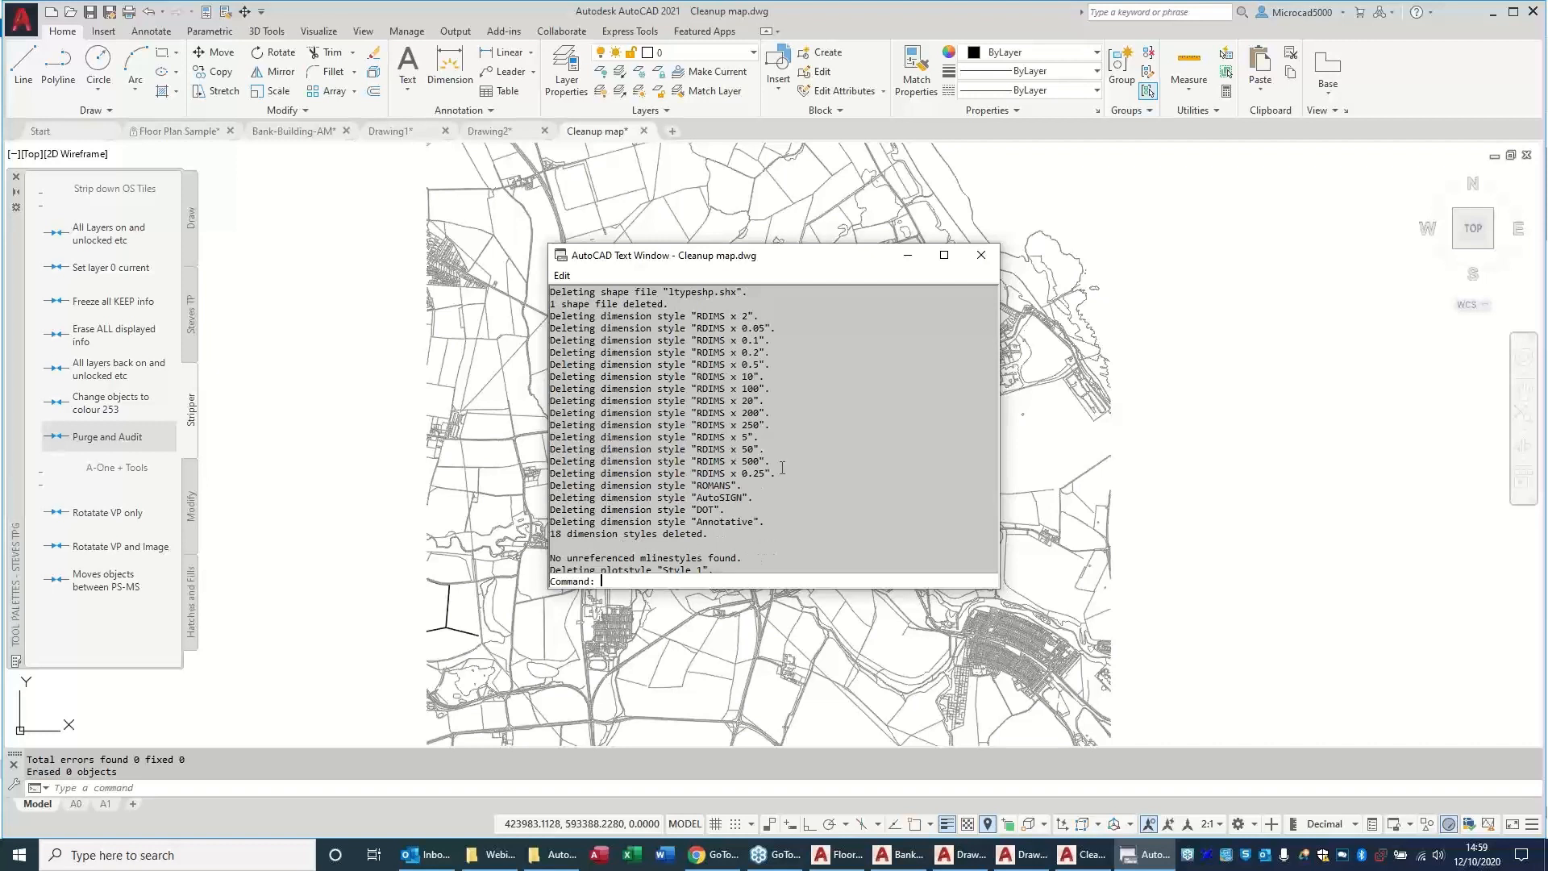
{"action": "scroll", "coordinate": [782, 469], "scroll_direction": "up", "scroll_amount": 7}
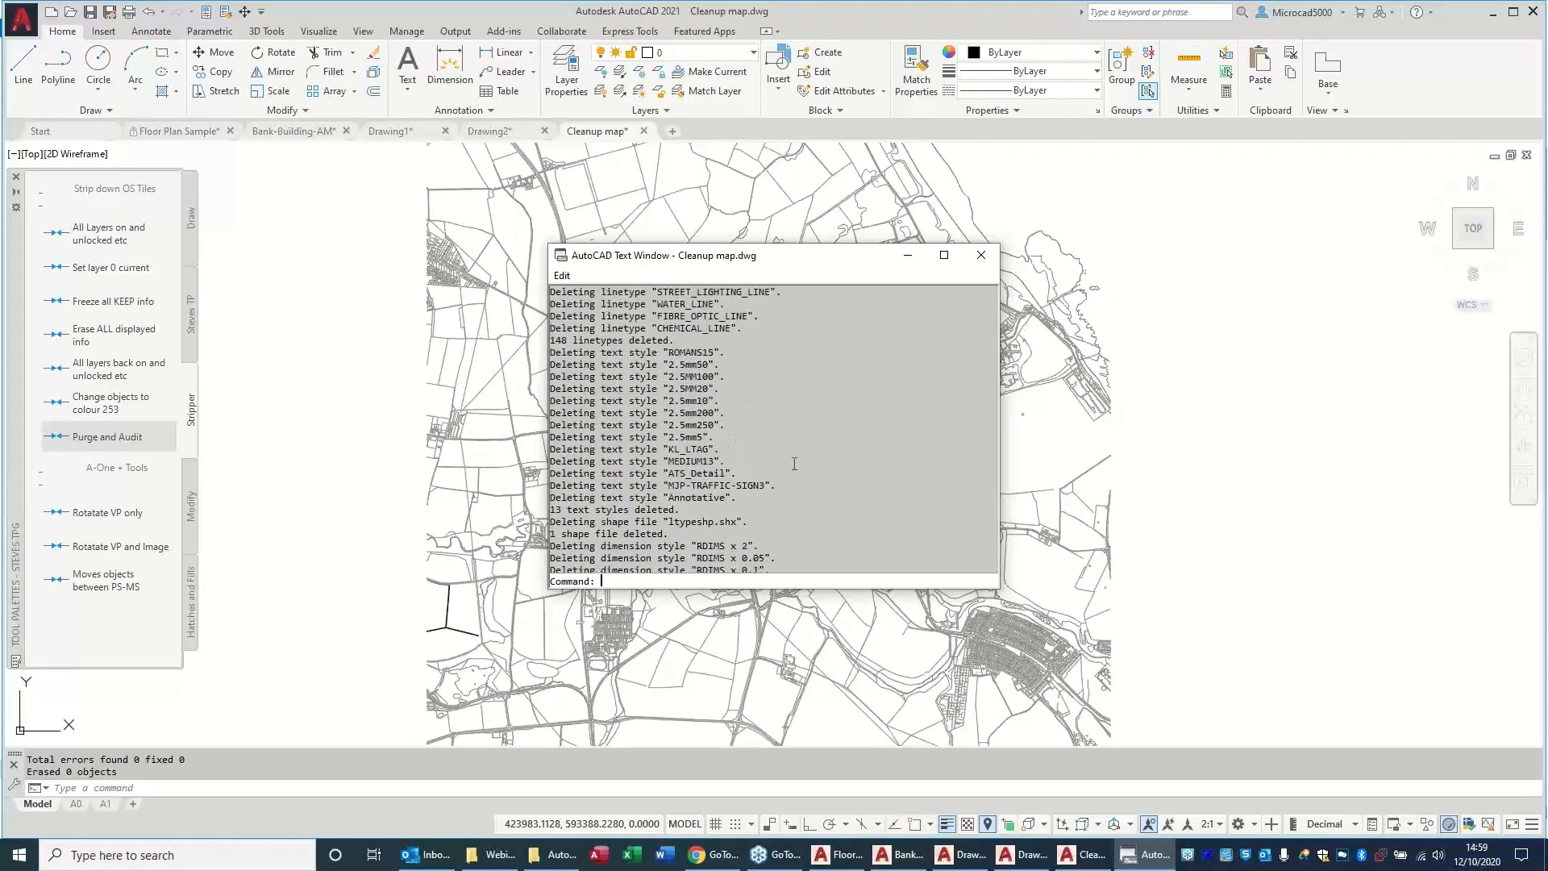
{"action": "scroll", "coordinate": [790, 465], "scroll_direction": "up", "scroll_amount": 7}
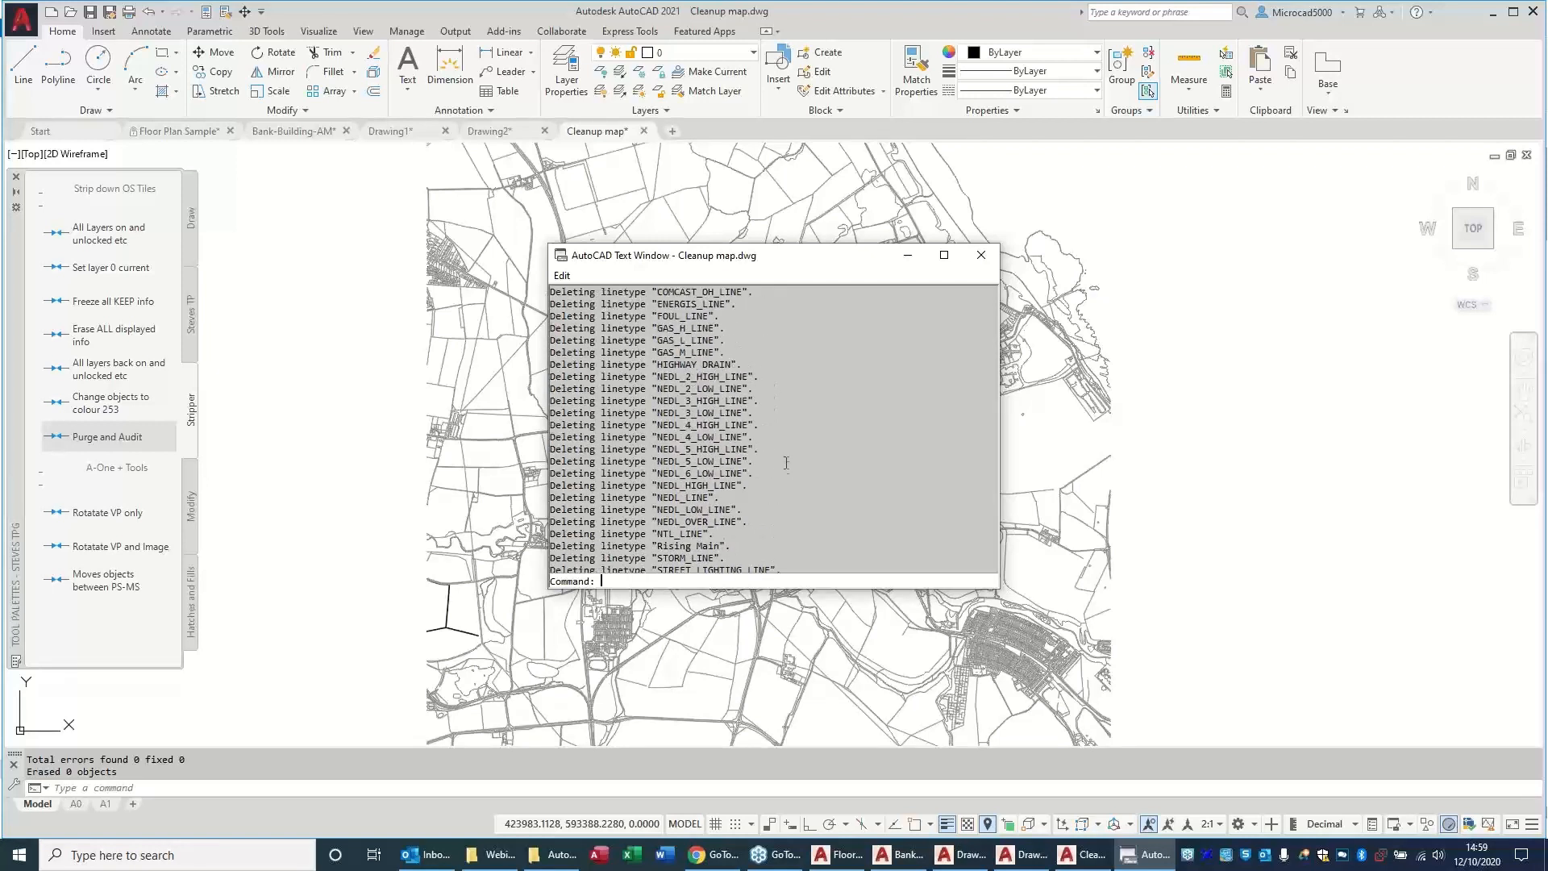
{"action": "right_click", "coordinate": [778, 468]}
{"action": "left_click", "coordinate": [779, 412]}
{"action": "scroll", "coordinate": [778, 412], "scroll_direction": "up", "scroll_amount": 6}
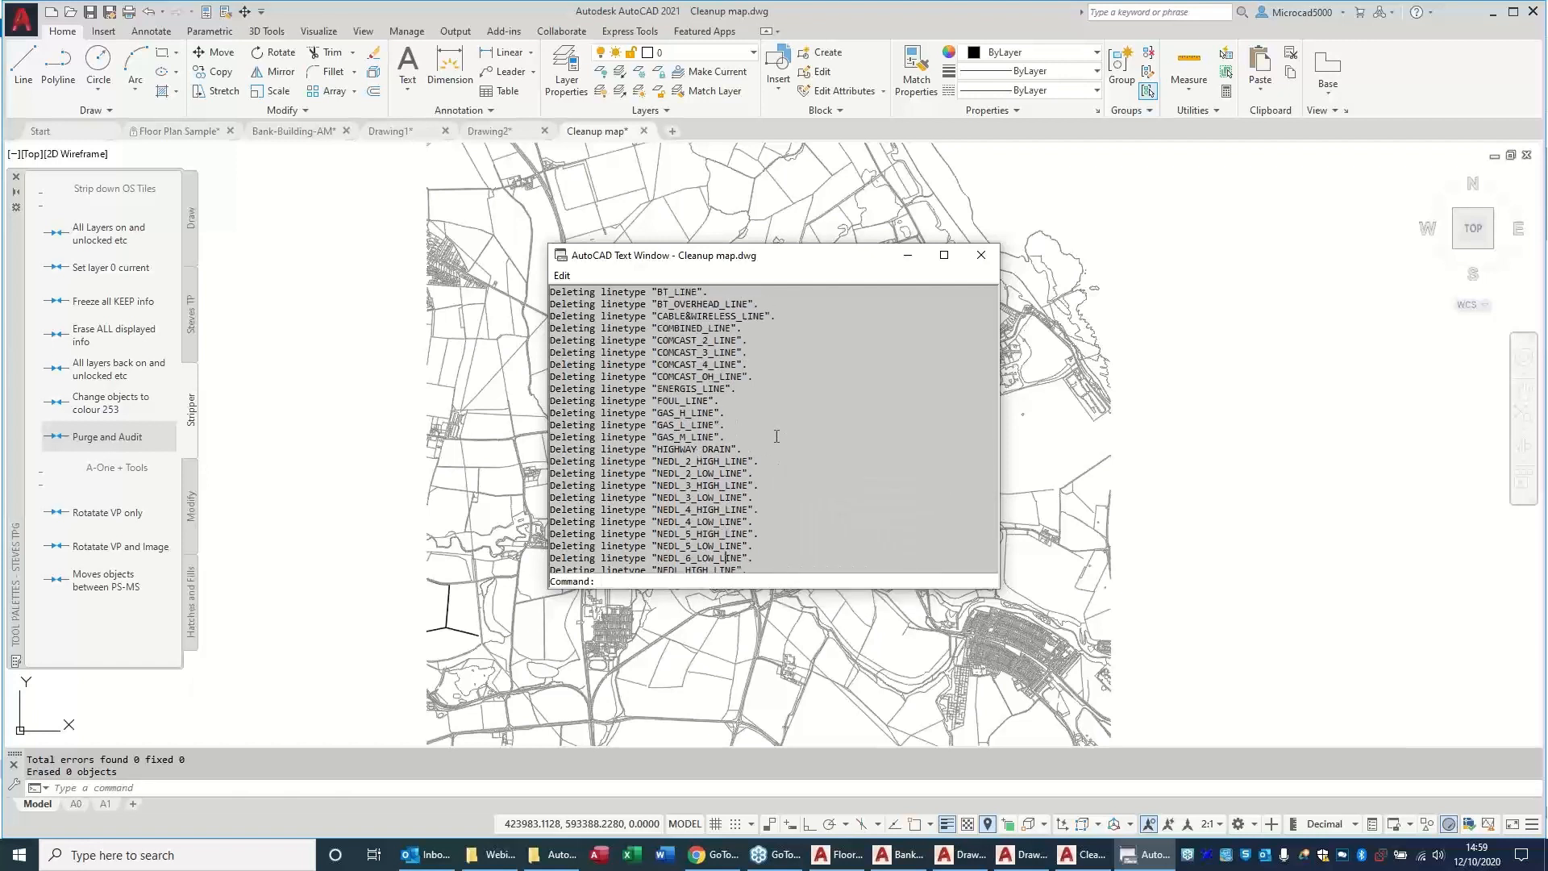
{"action": "scroll", "coordinate": [782, 416], "scroll_direction": "up", "scroll_amount": 2}
{"action": "scroll", "coordinate": [795, 427], "scroll_direction": "up", "scroll_amount": 15}
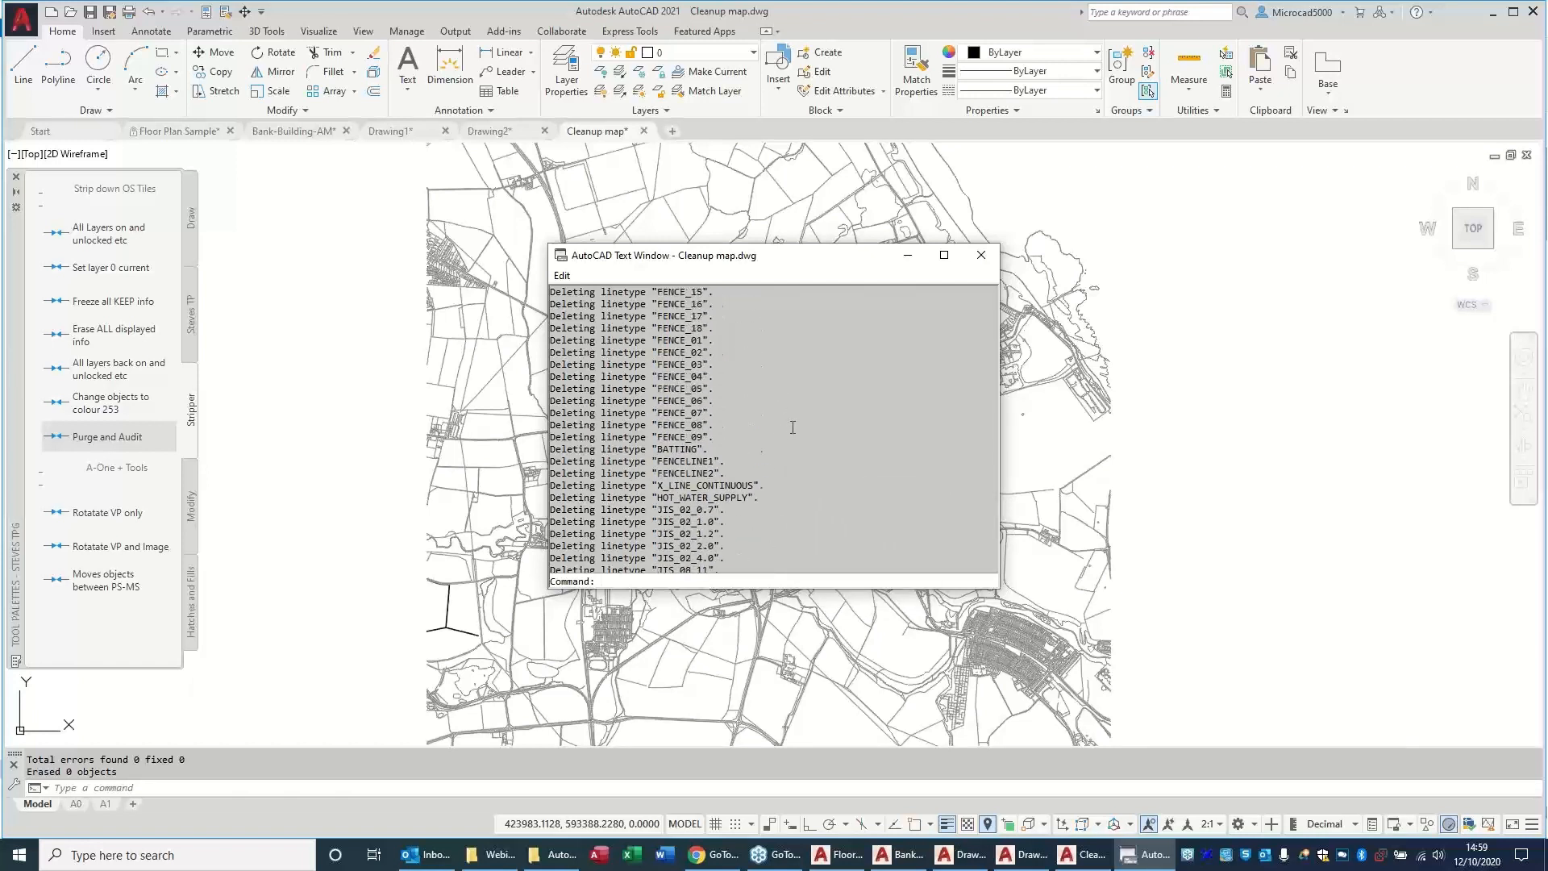
{"action": "scroll", "coordinate": [815, 433], "scroll_direction": "up", "scroll_amount": 15}
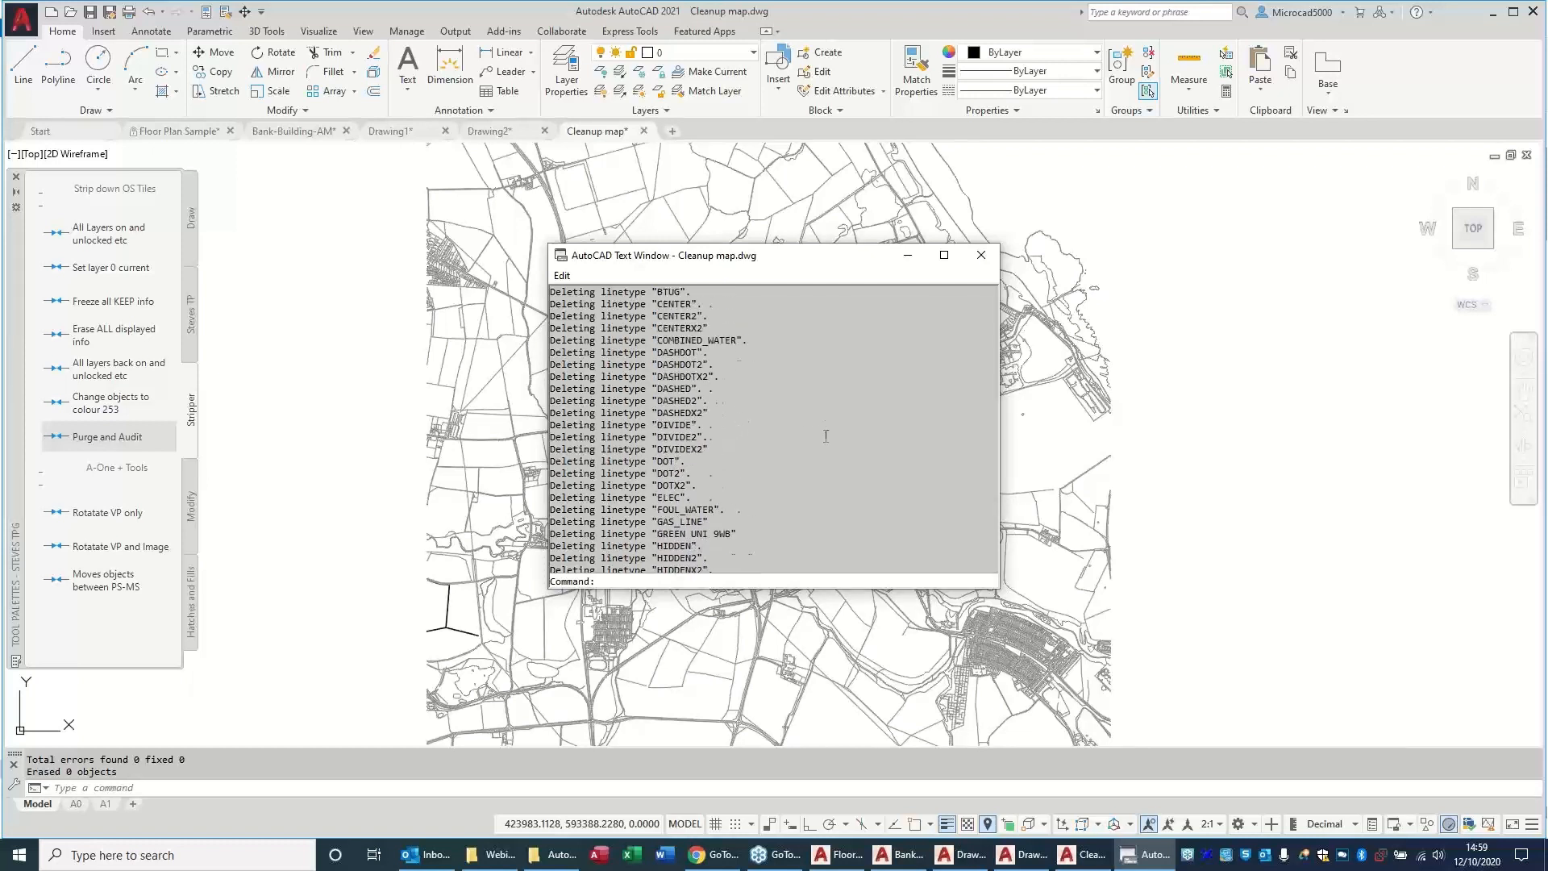
{"action": "scroll", "coordinate": [826, 427], "scroll_direction": "up", "scroll_amount": 10}
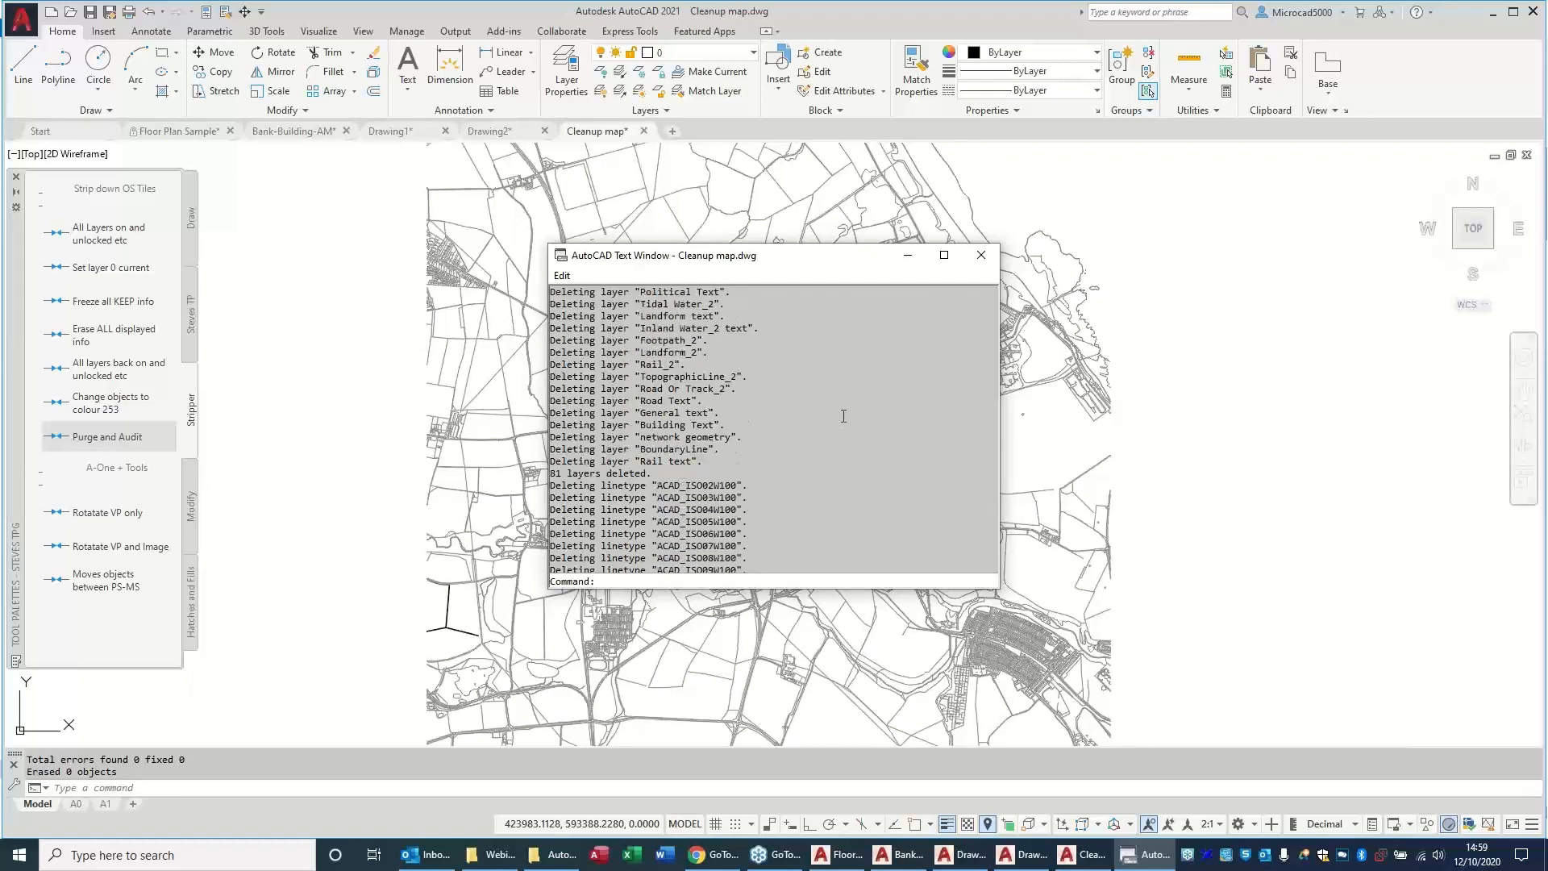
{"action": "scroll", "coordinate": [844, 416], "scroll_direction": "up", "scroll_amount": 15}
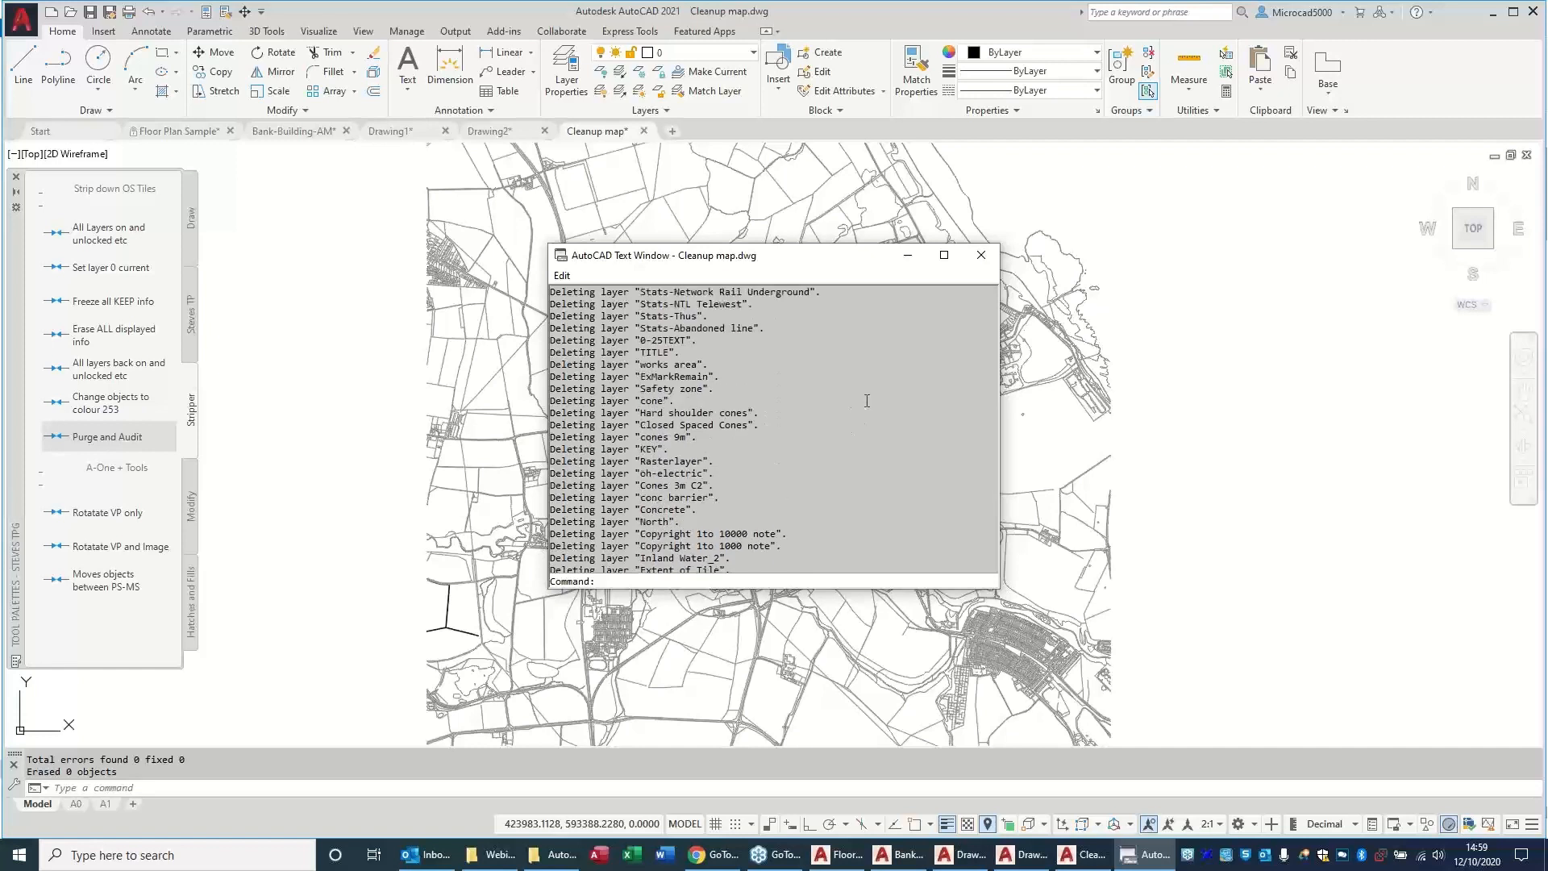
{"action": "scroll", "coordinate": [879, 407], "scroll_direction": "up", "scroll_amount": 15}
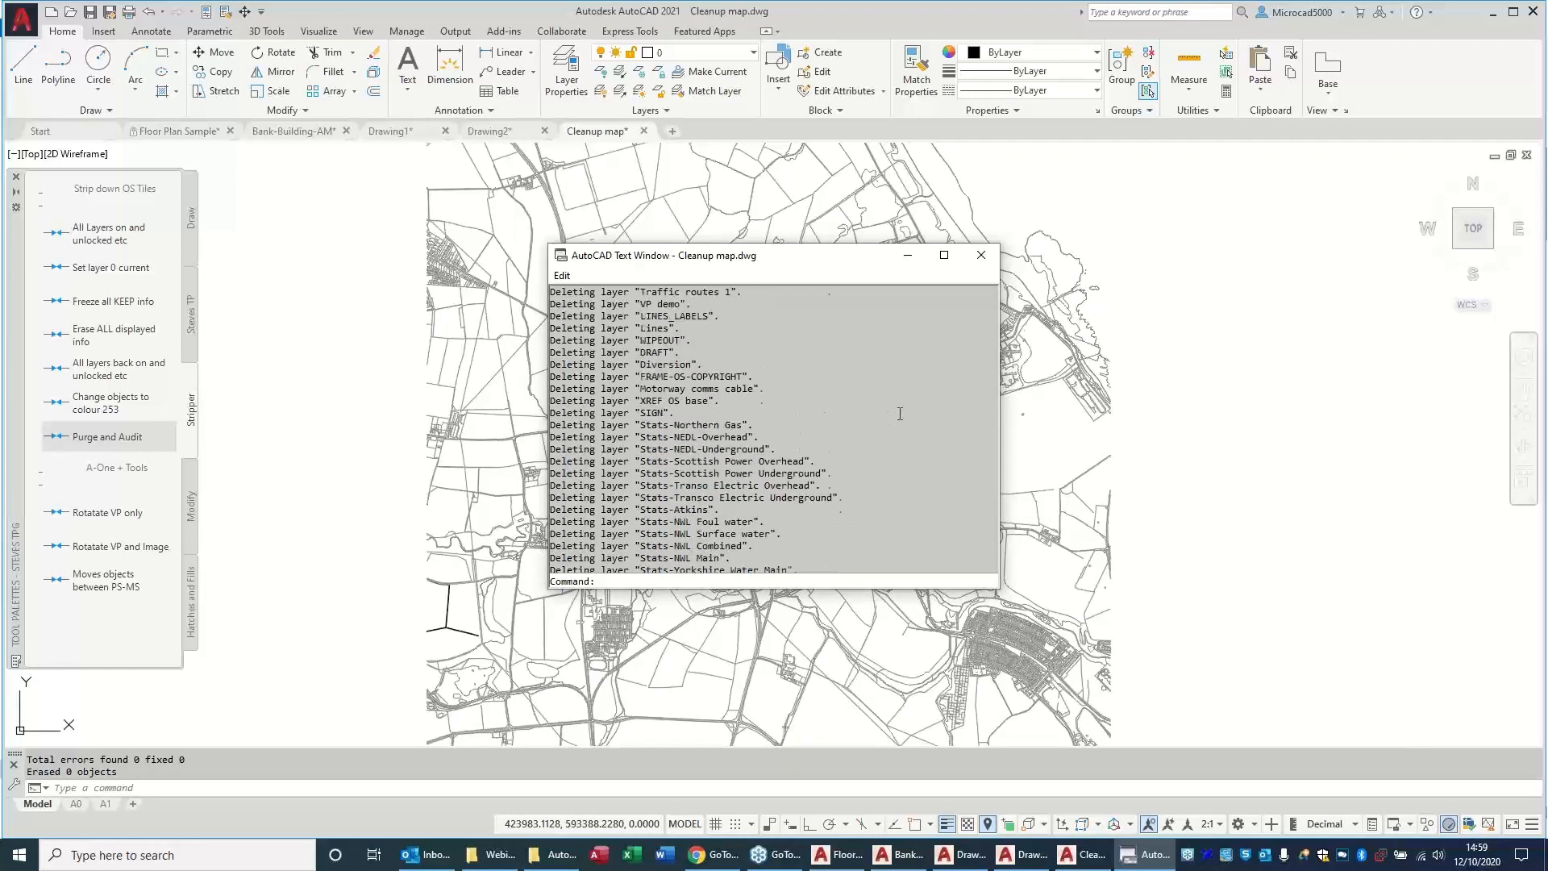
{"action": "scroll", "coordinate": [900, 413], "scroll_direction": "up", "scroll_amount": 2}
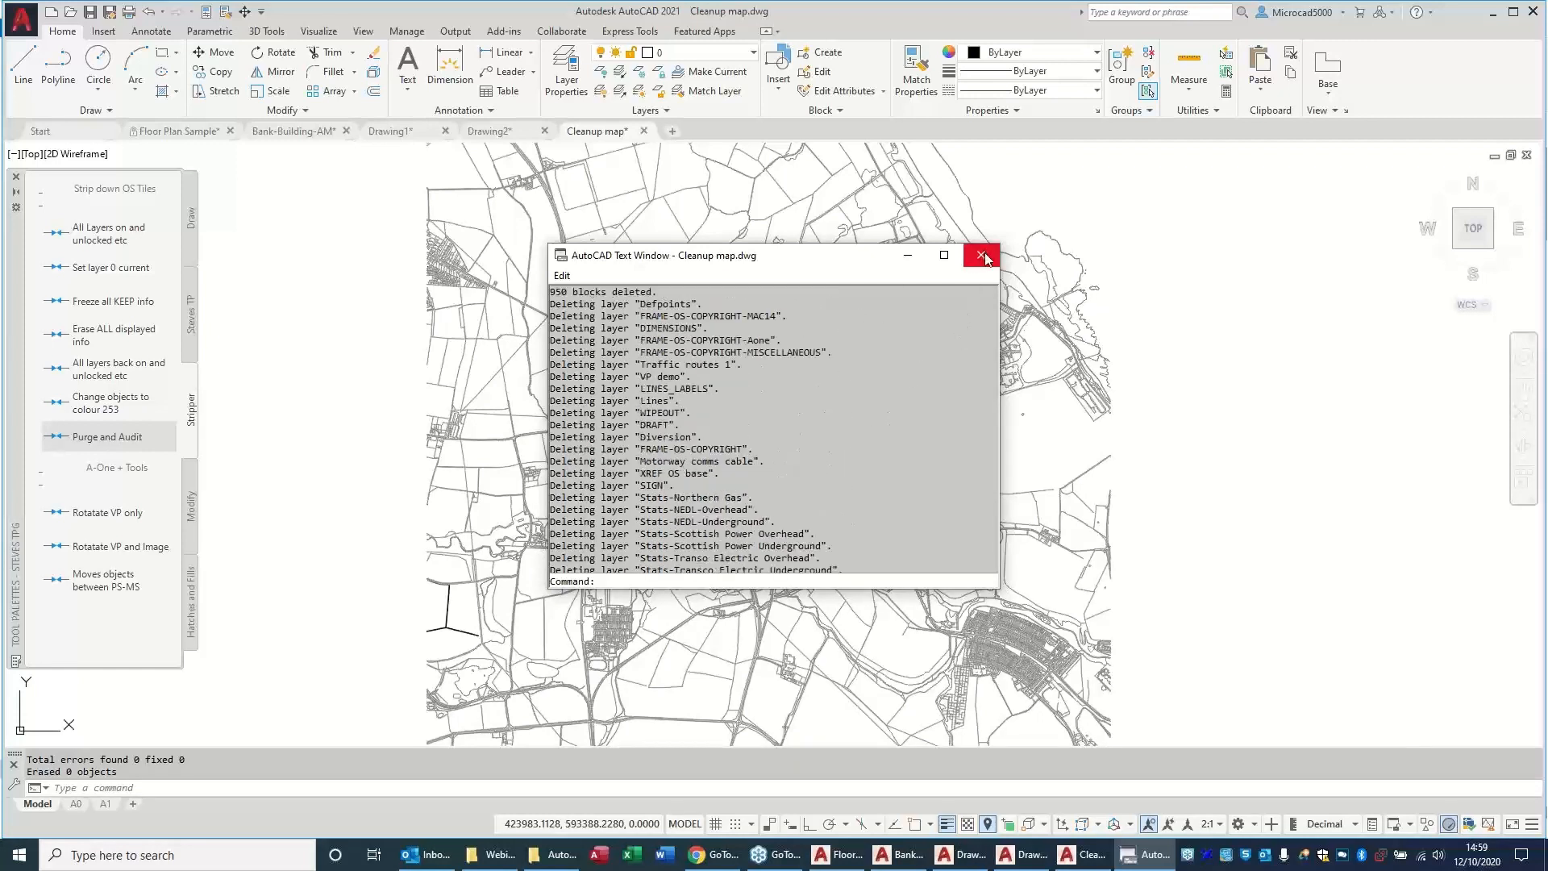
{"action": "scroll", "coordinate": [874, 390], "scroll_direction": "up", "scroll_amount": 7}
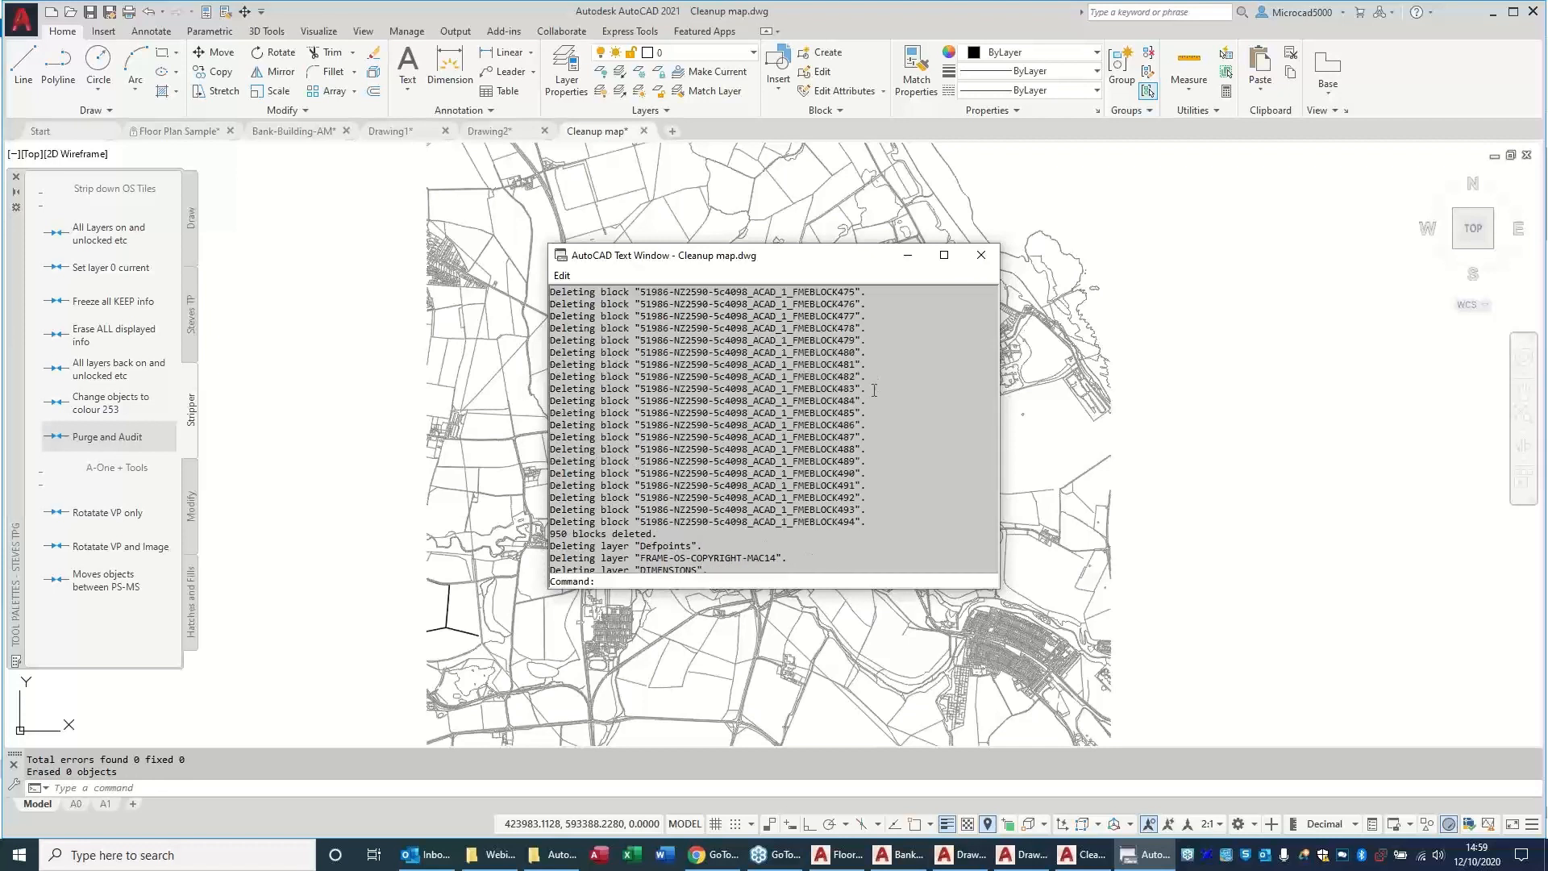
{"action": "scroll", "coordinate": [874, 390], "scroll_direction": "up", "scroll_amount": 9}
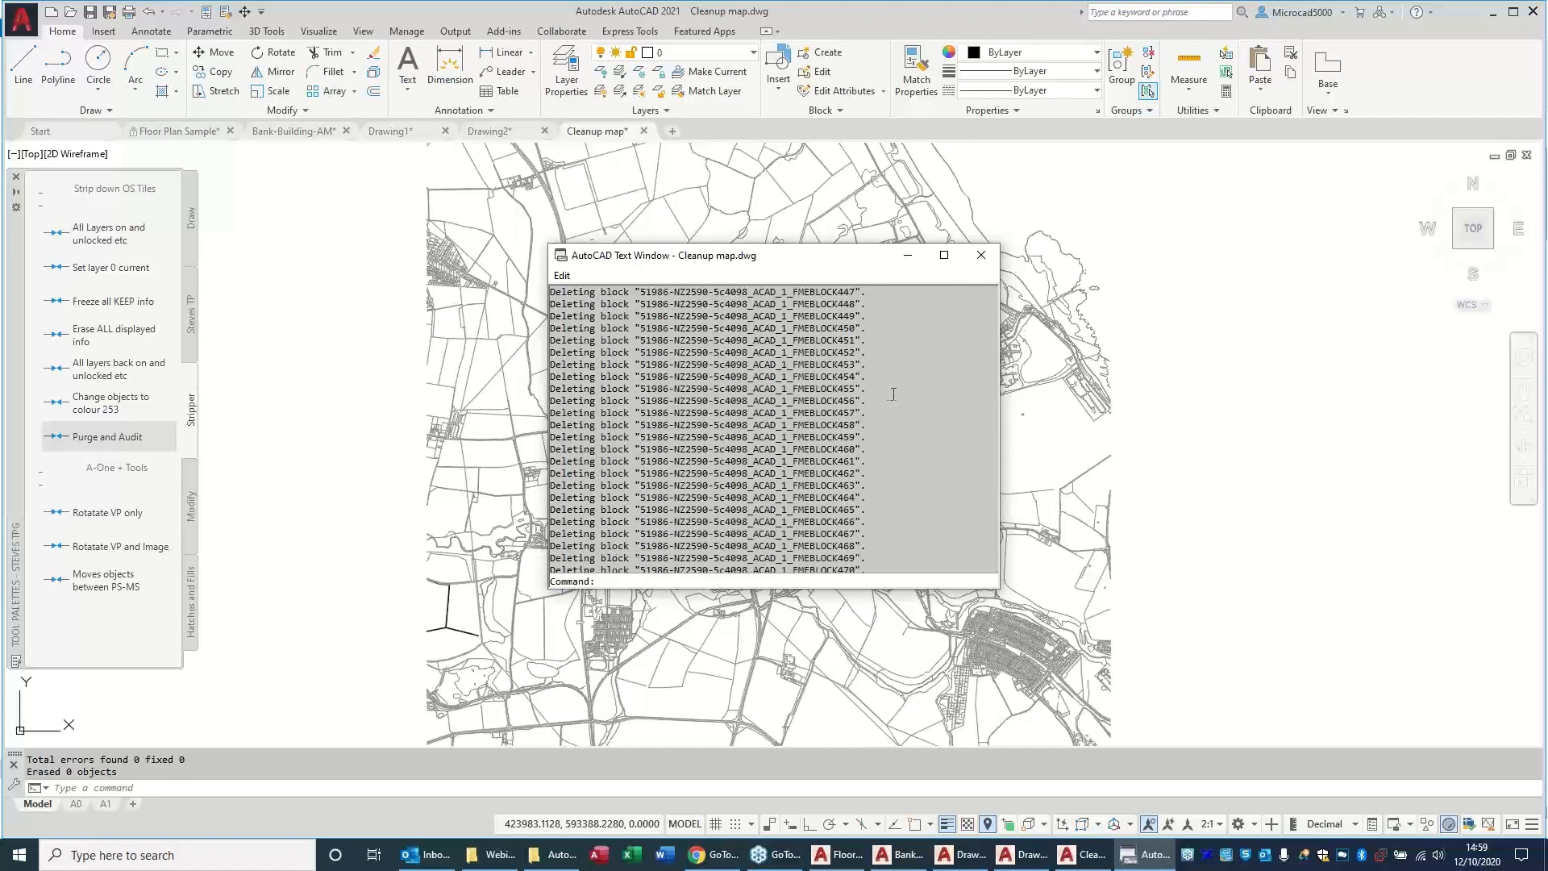
{"action": "left_click", "coordinate": [982, 257]}
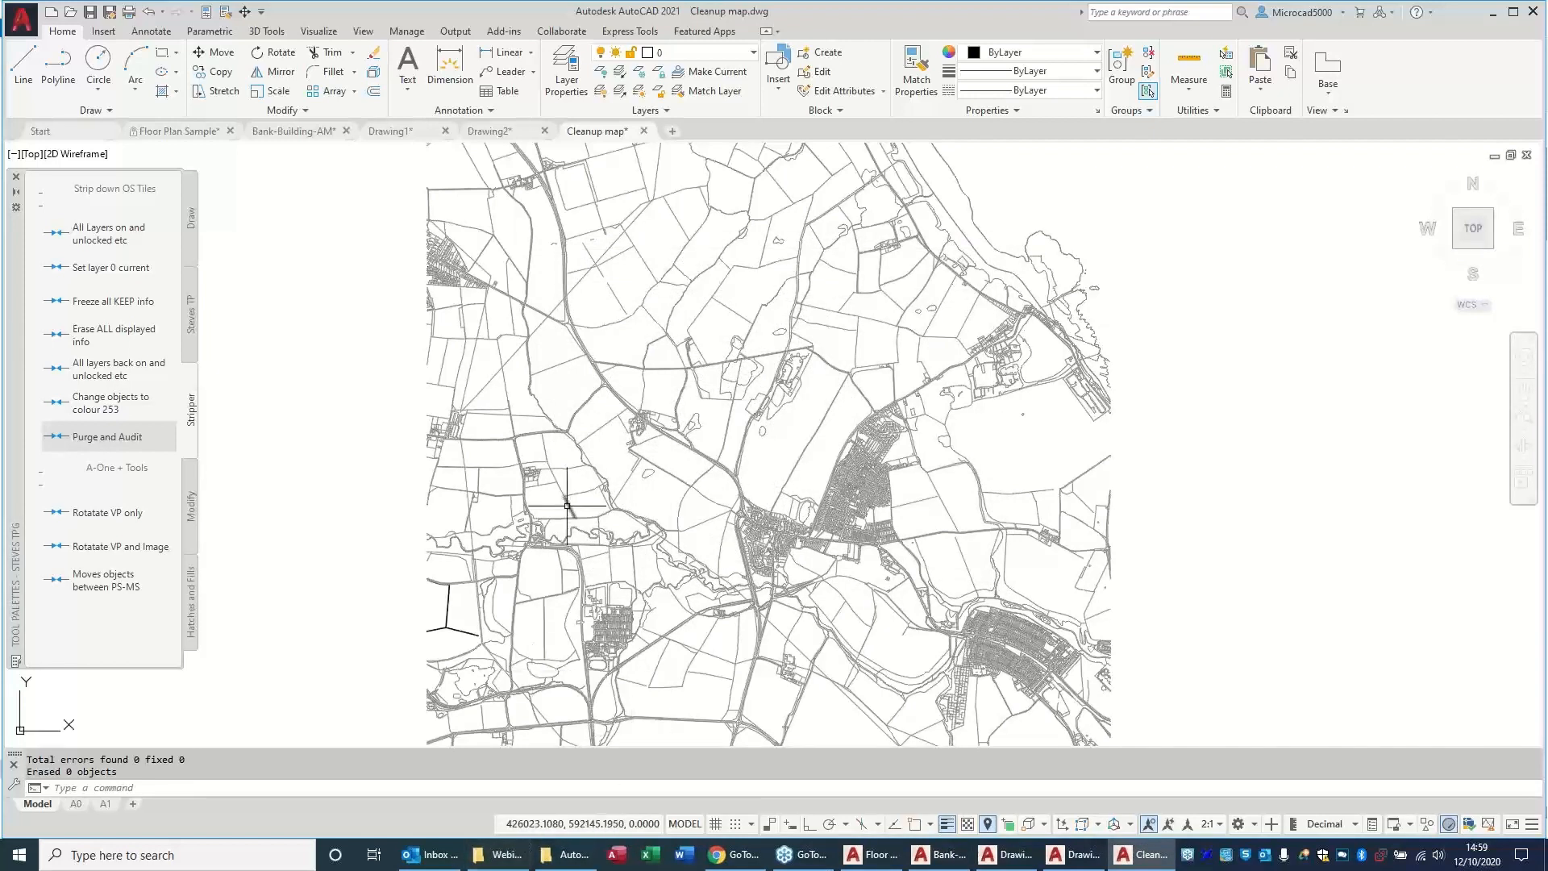
Save the drawing with SAVEAS as 'Cleanup map afternoon.dwg' in the Webinar folder.
{"action": "type", "text": "saveas"}
{"action": "key", "text": "Return"}
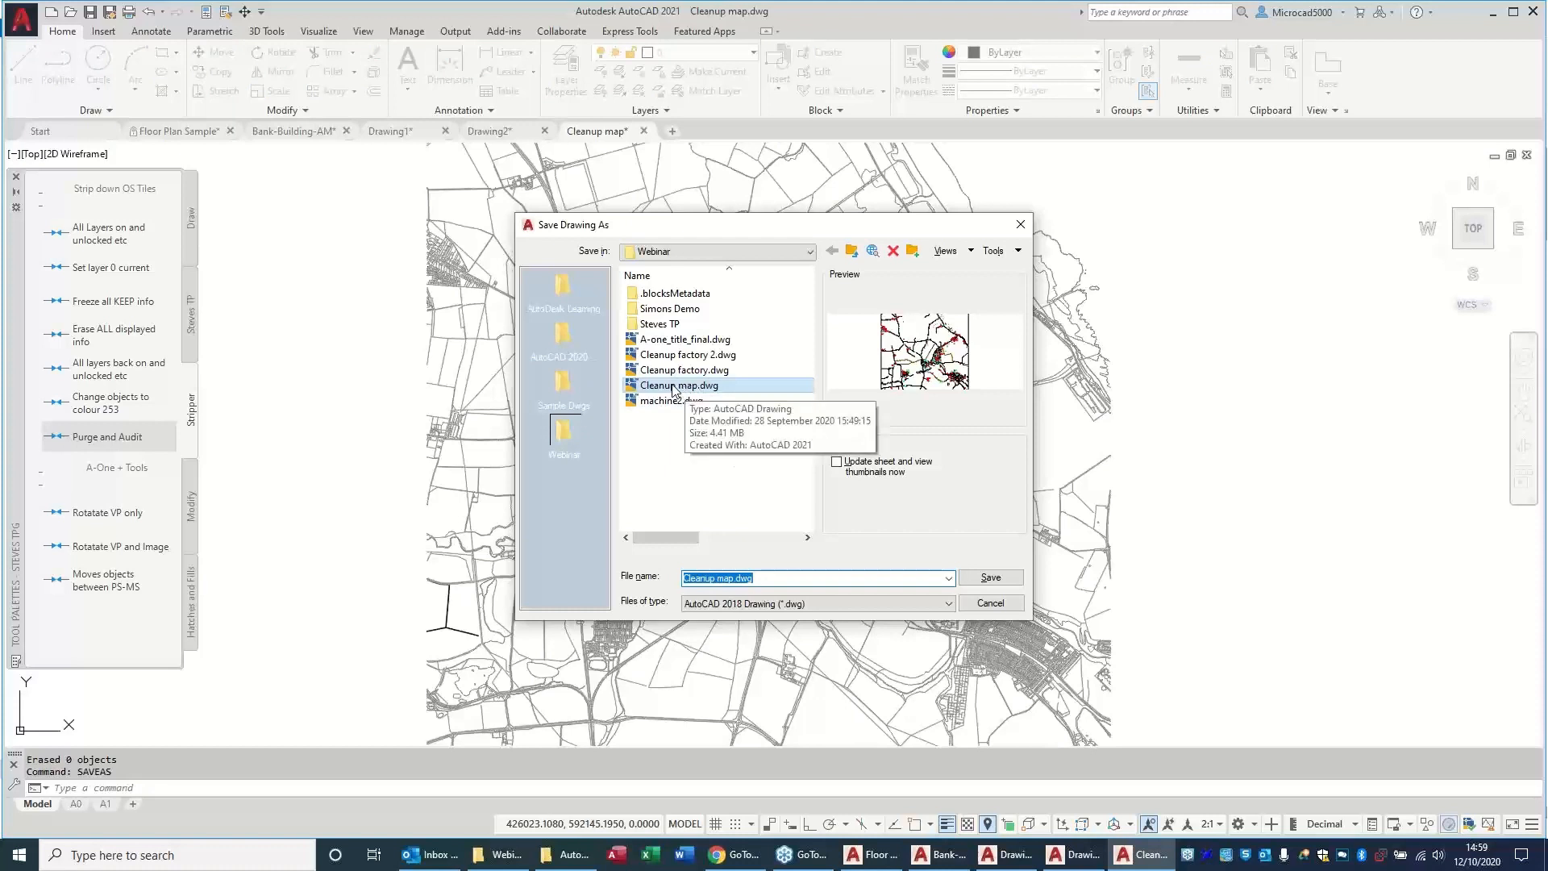
{"action": "left_click", "coordinate": [694, 392]}
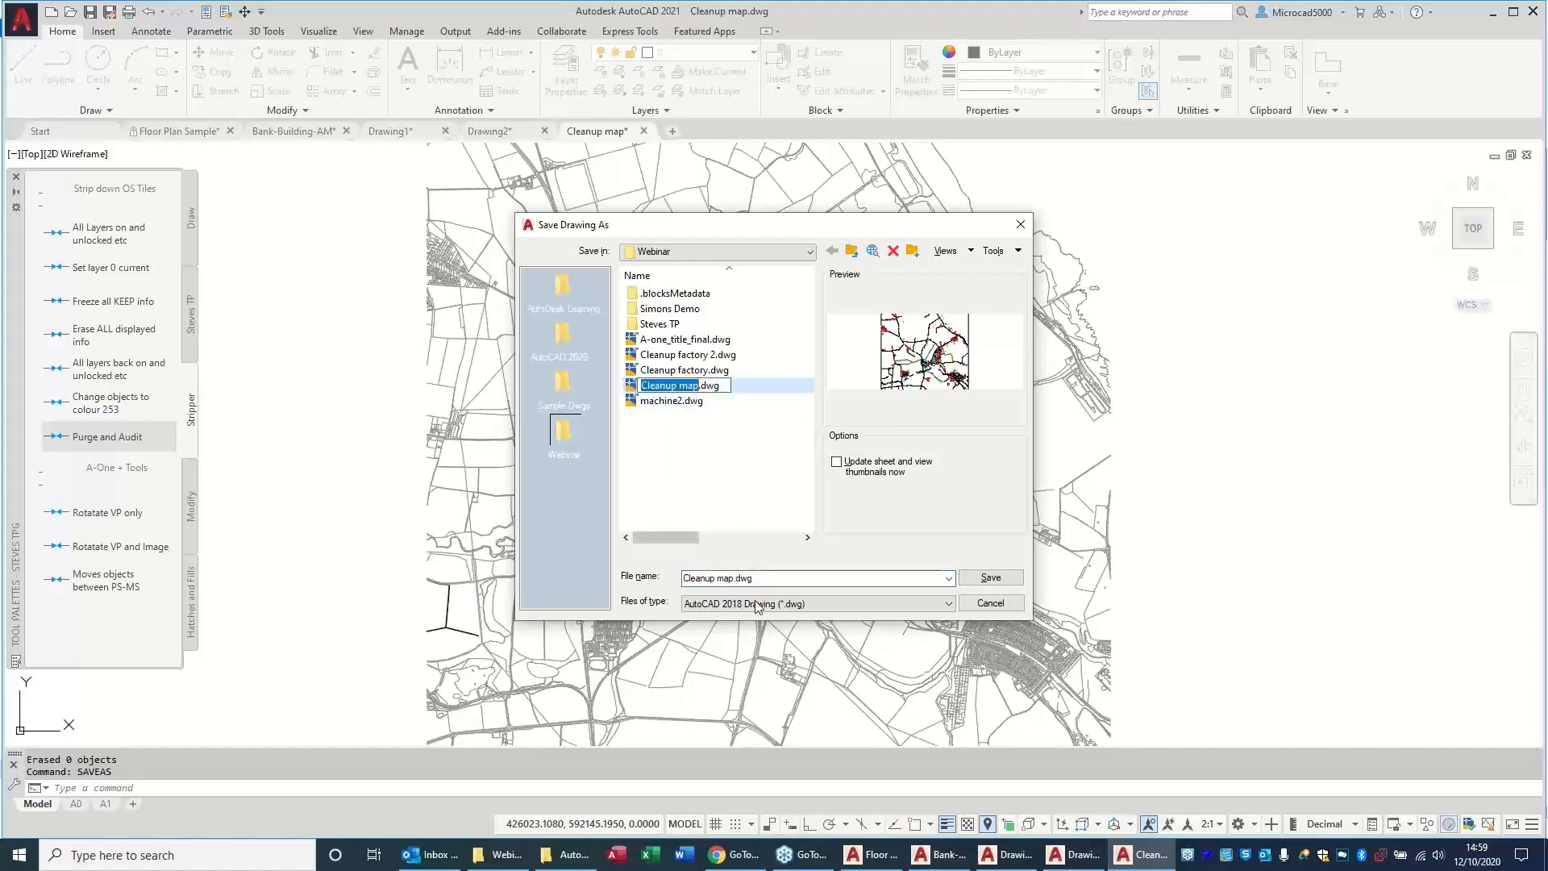
{"action": "left_click", "coordinate": [736, 577]}
{"action": "left_click", "coordinate": [735, 577]}
{"action": "left_click", "coordinate": [735, 577]}
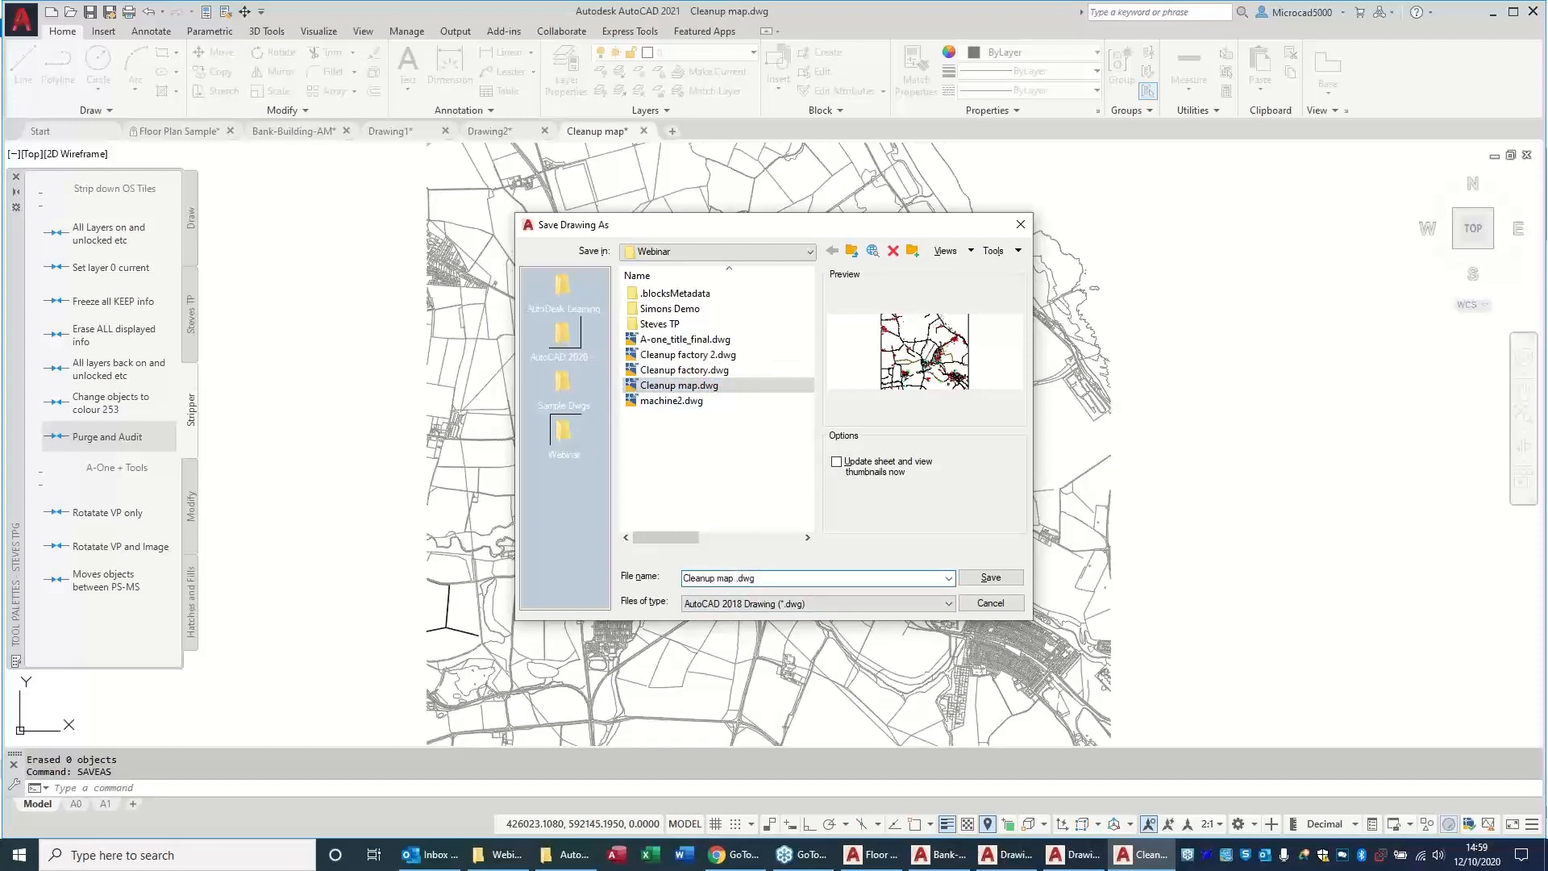
{"action": "type", "text": "afternoon"}
{"action": "left_click", "coordinate": [971, 577]}
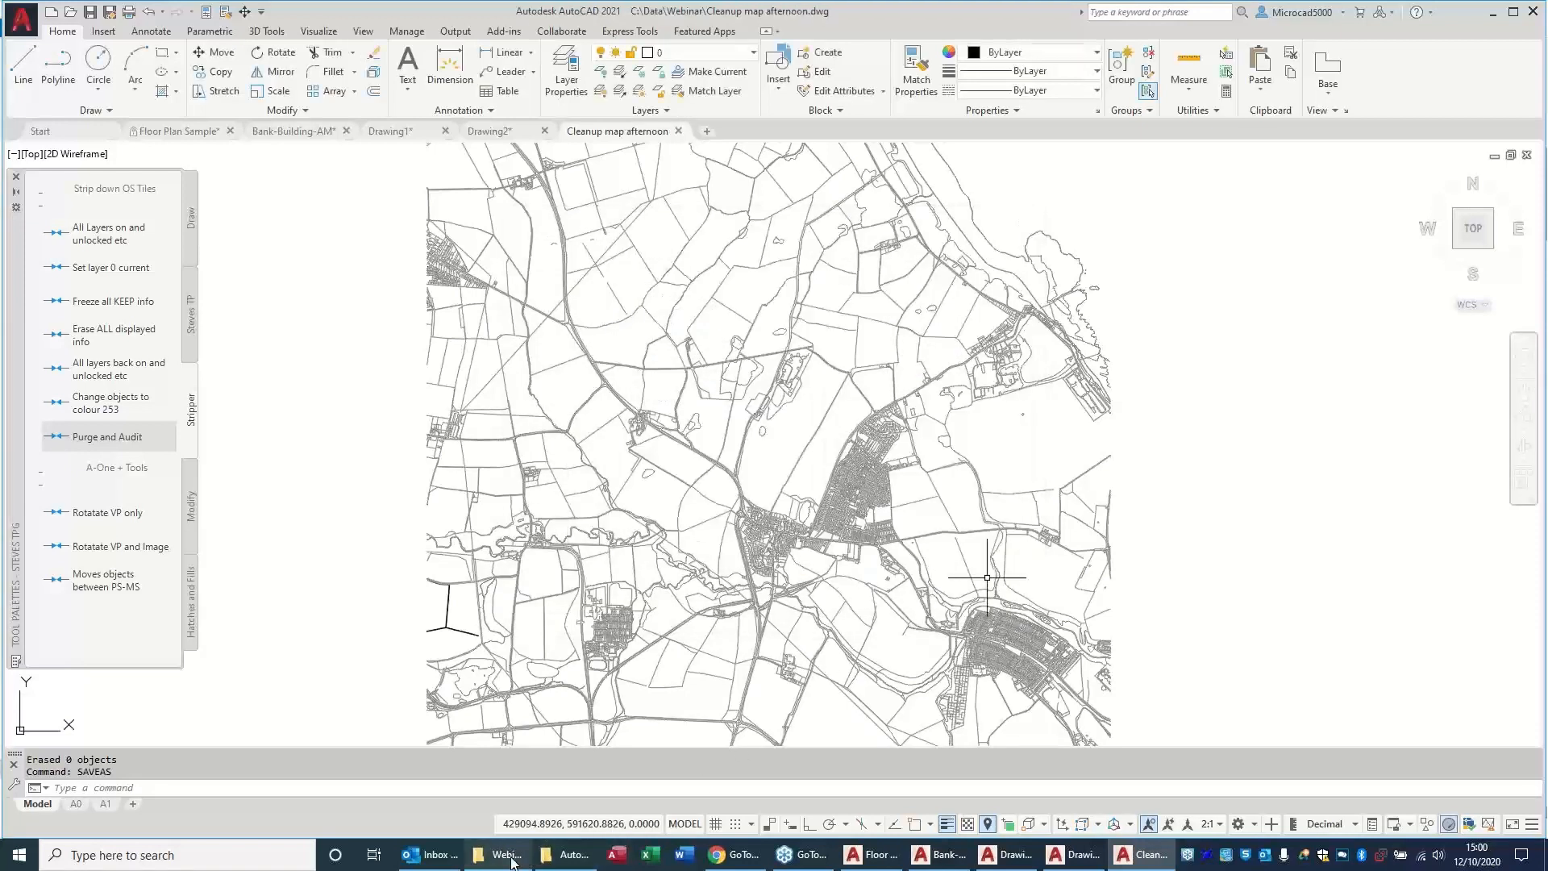
{"action": "left_click", "coordinate": [500, 855]}
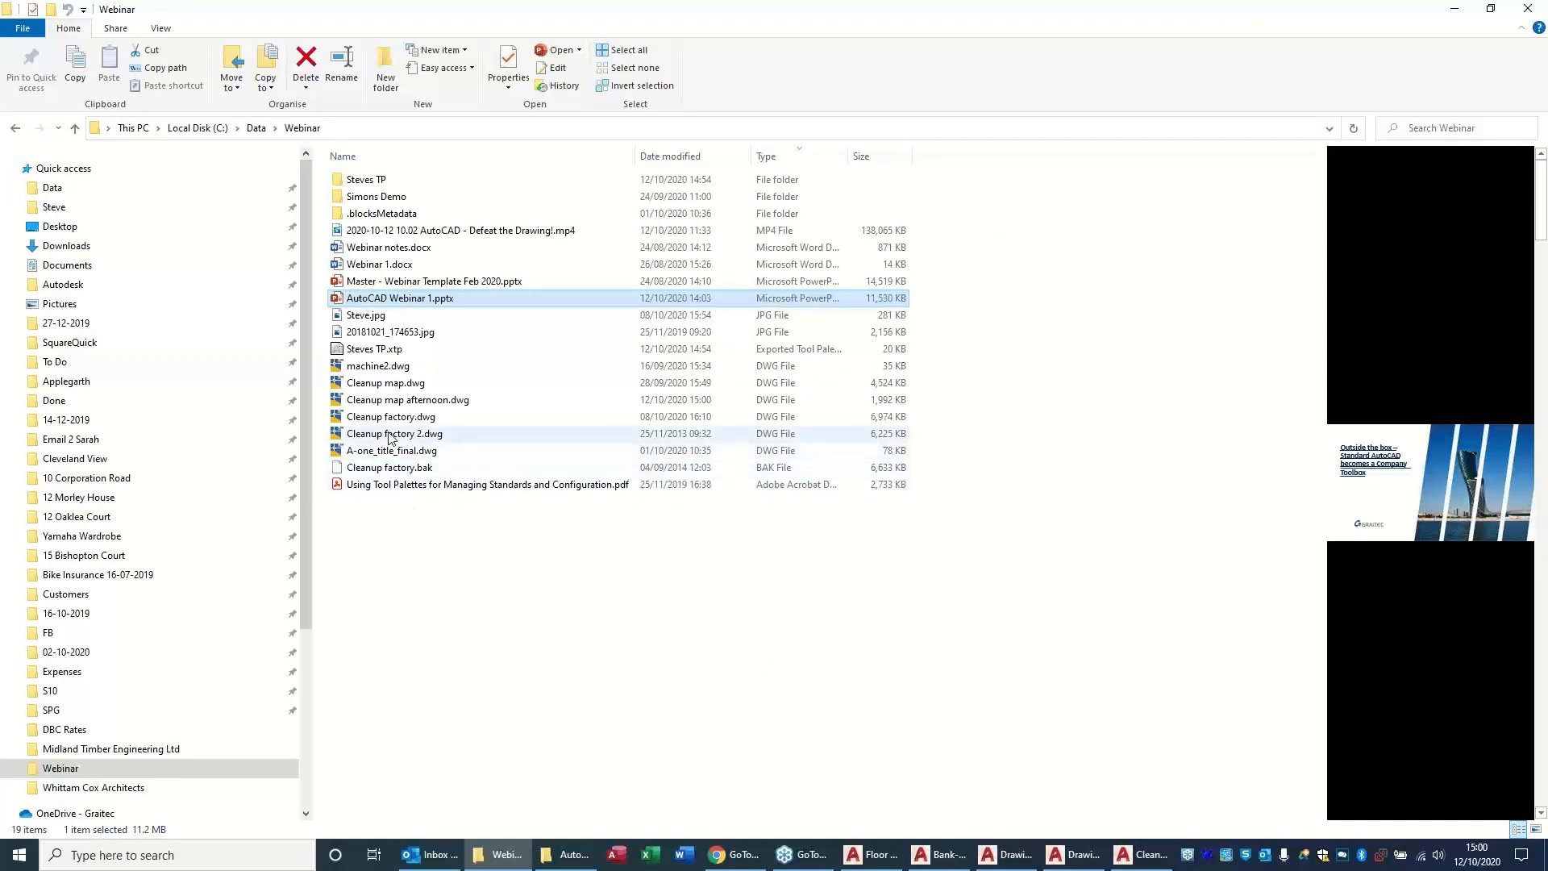
Confirm Cleanup map afternoon.dwg is 1,992 KB versus the original 4,524 KB, then return to AutoCAD.
{"action": "left_click", "coordinate": [476, 399]}
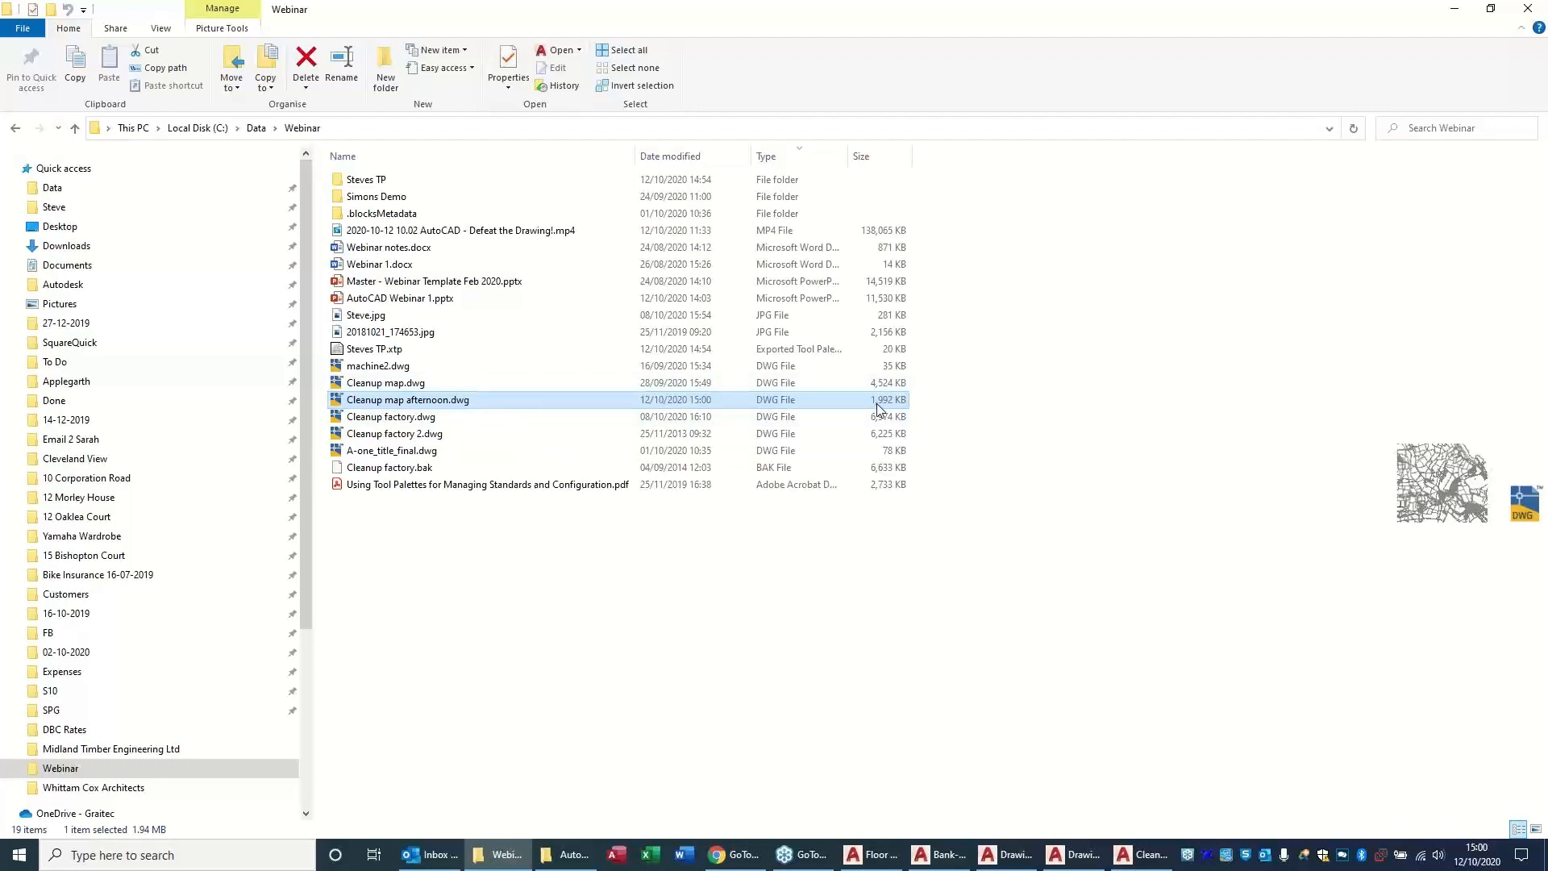
{"action": "left_click", "coordinate": [1169, 852]}
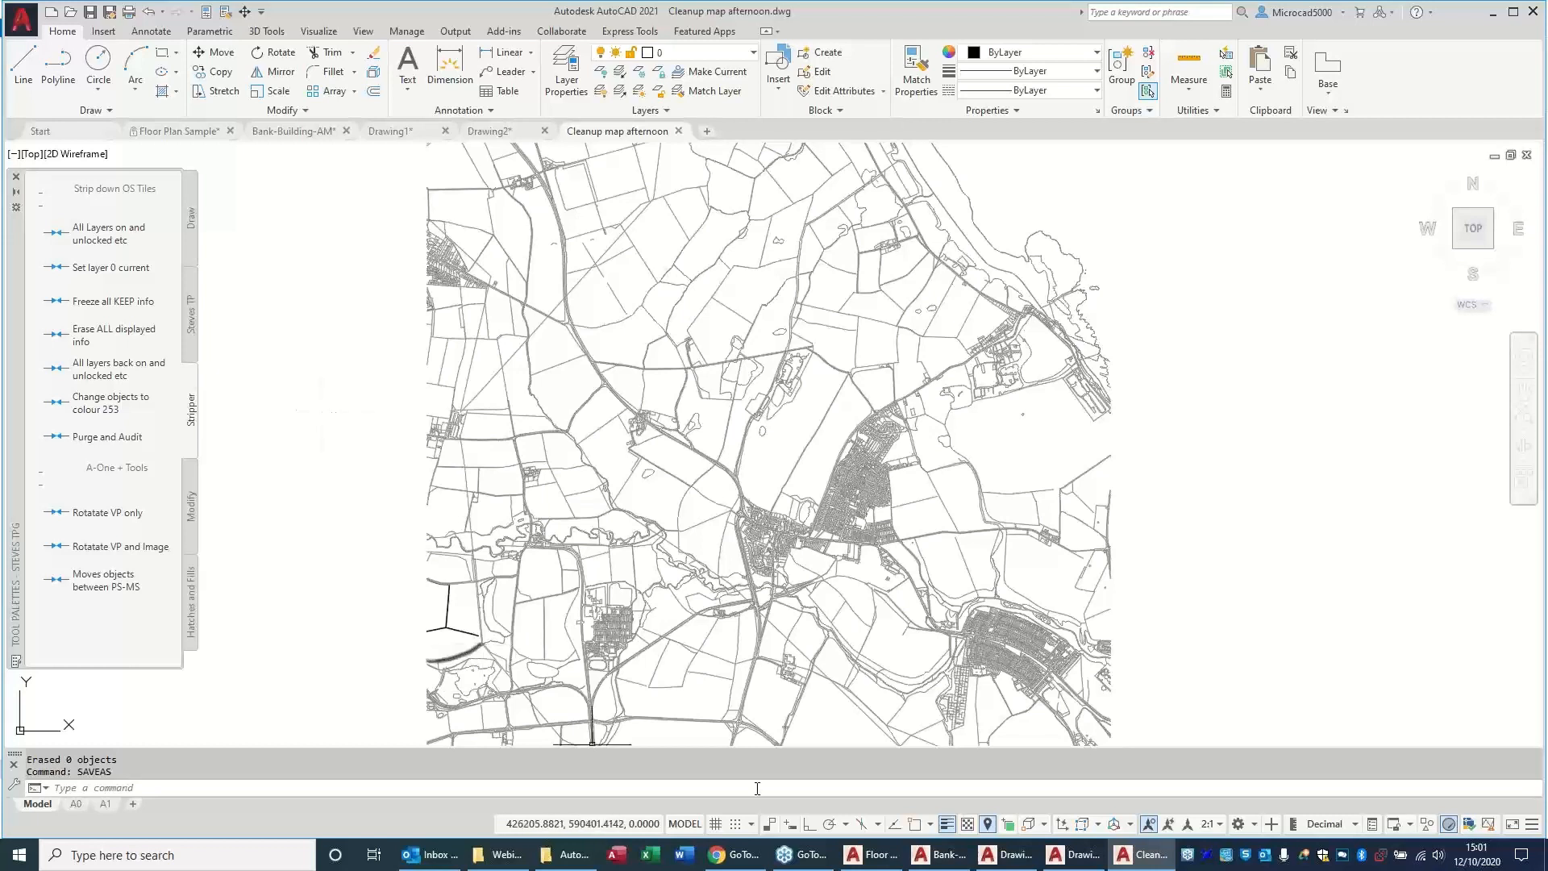
In Drawing1, start single-line text below the shapes at the default 2.5 height.
{"action": "left_click", "coordinate": [411, 132]}
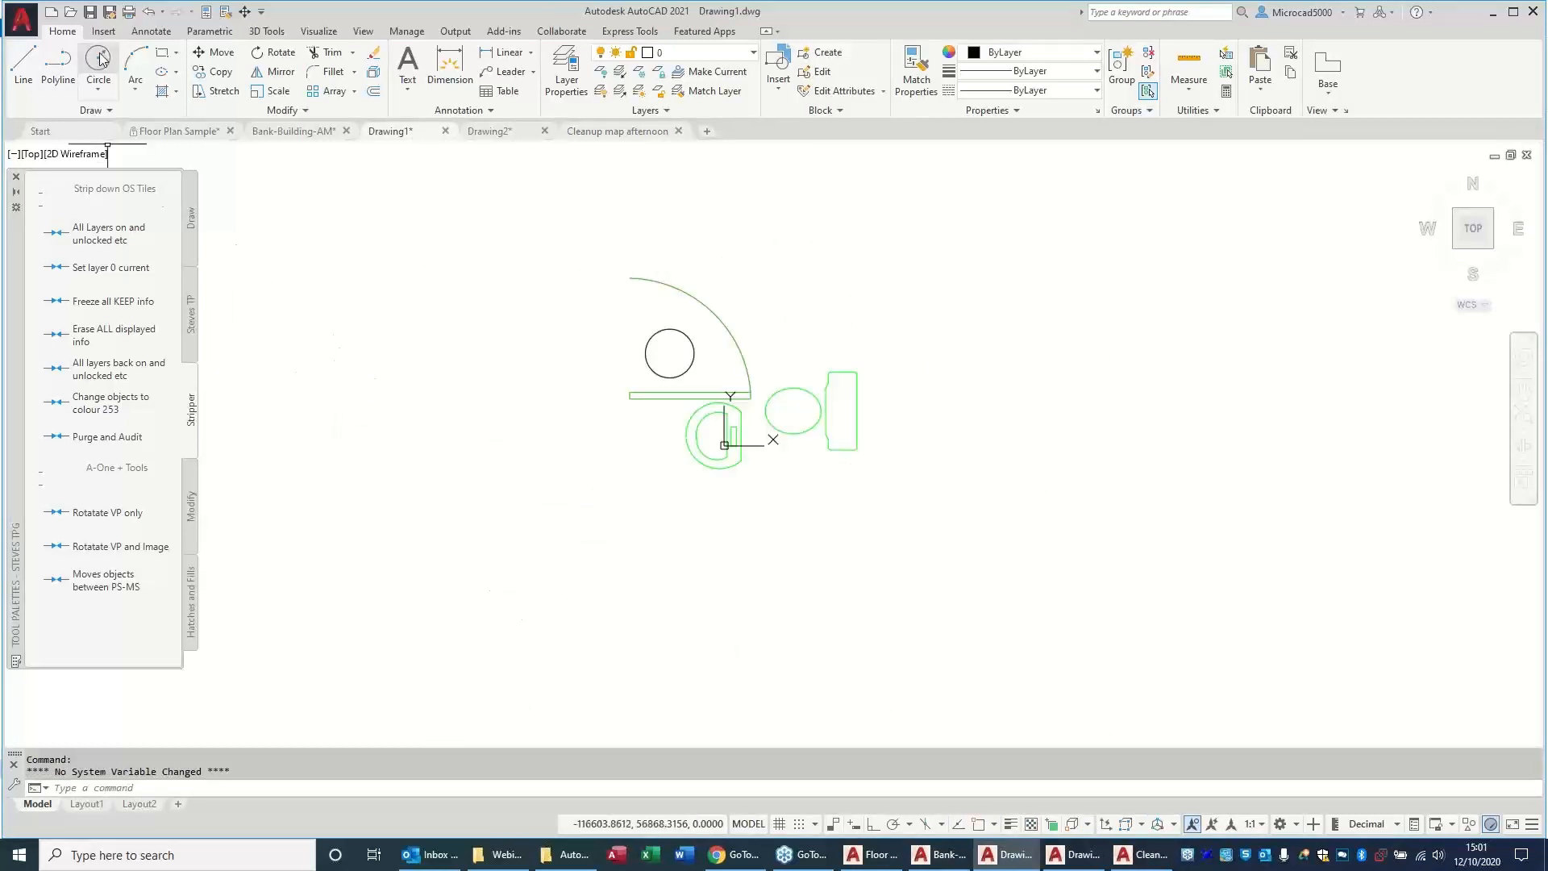
{"action": "left_click", "coordinate": [146, 34]}
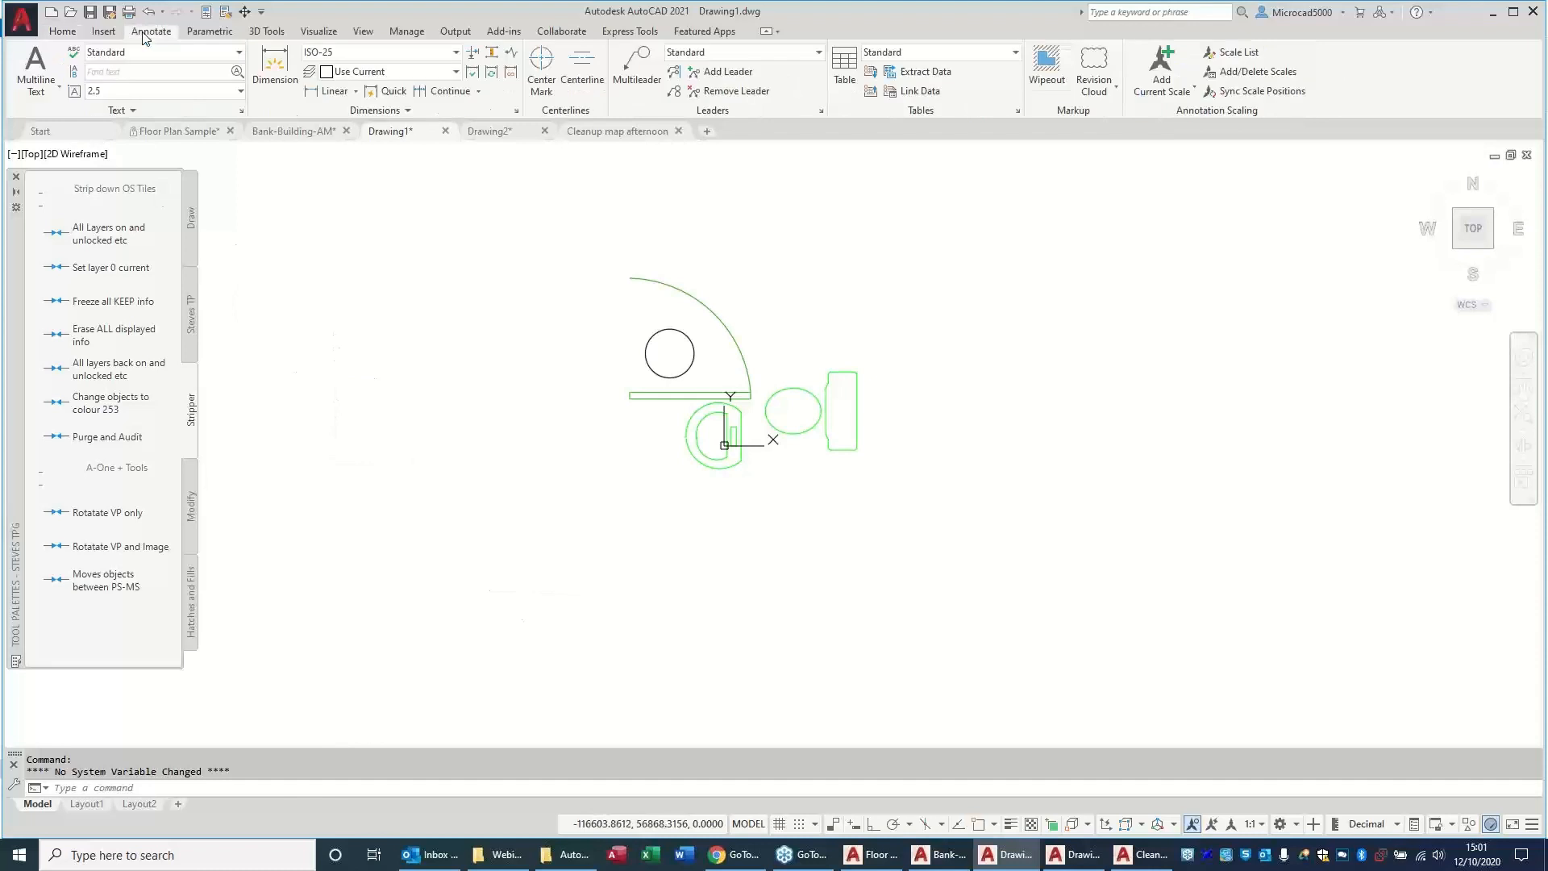
{"action": "left_click", "coordinate": [45, 91]}
{"action": "left_click", "coordinate": [56, 137]}
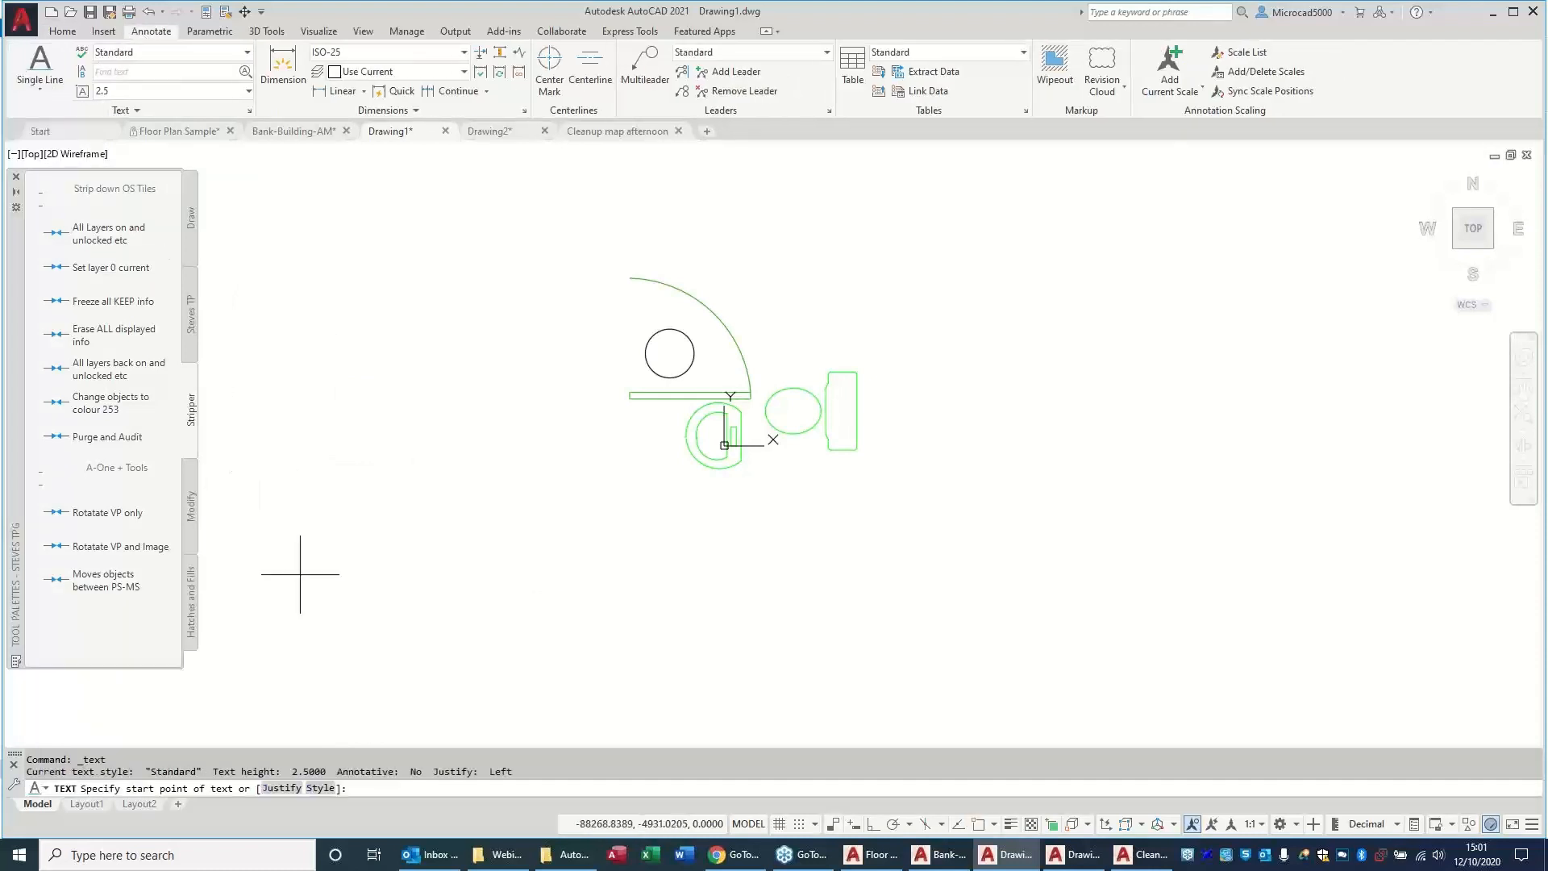
{"action": "left_click", "coordinate": [393, 607]}
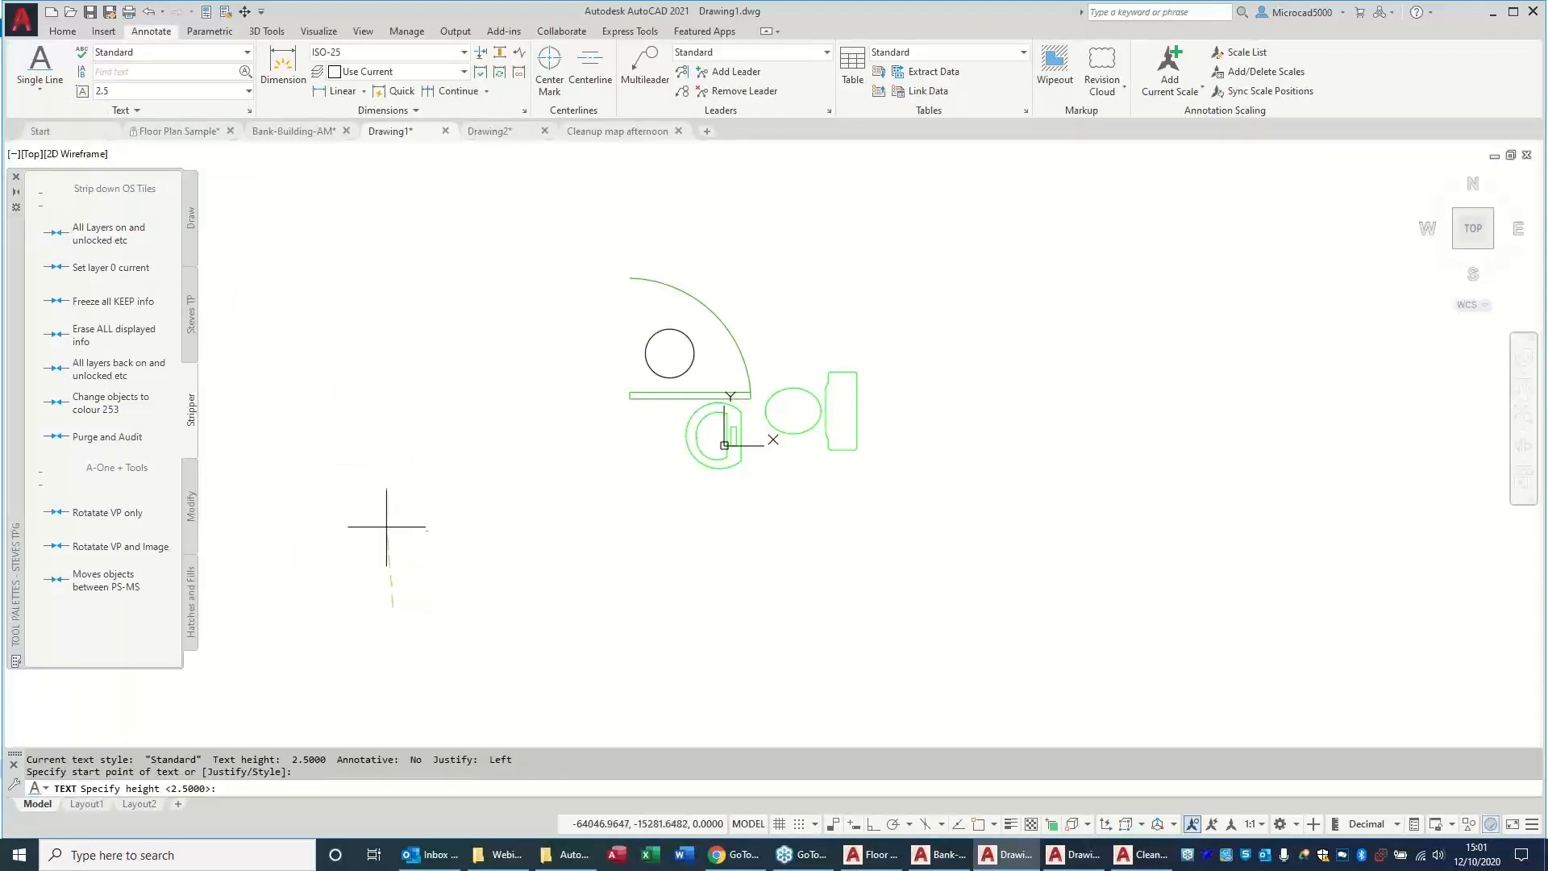
{"action": "key", "text": "Return"}
{"action": "key", "text": "Return"}
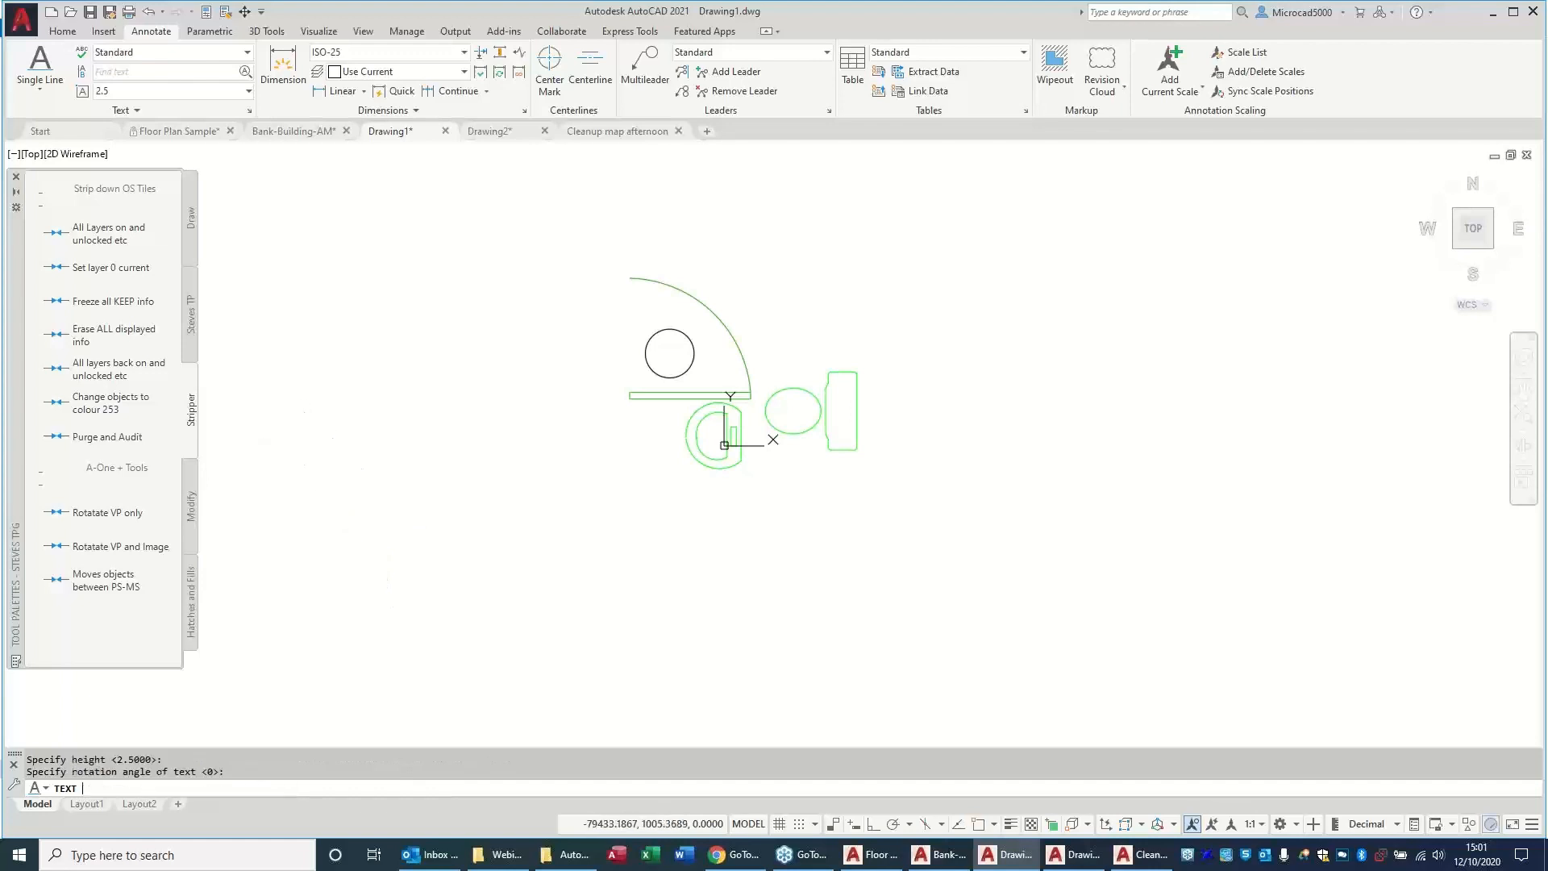
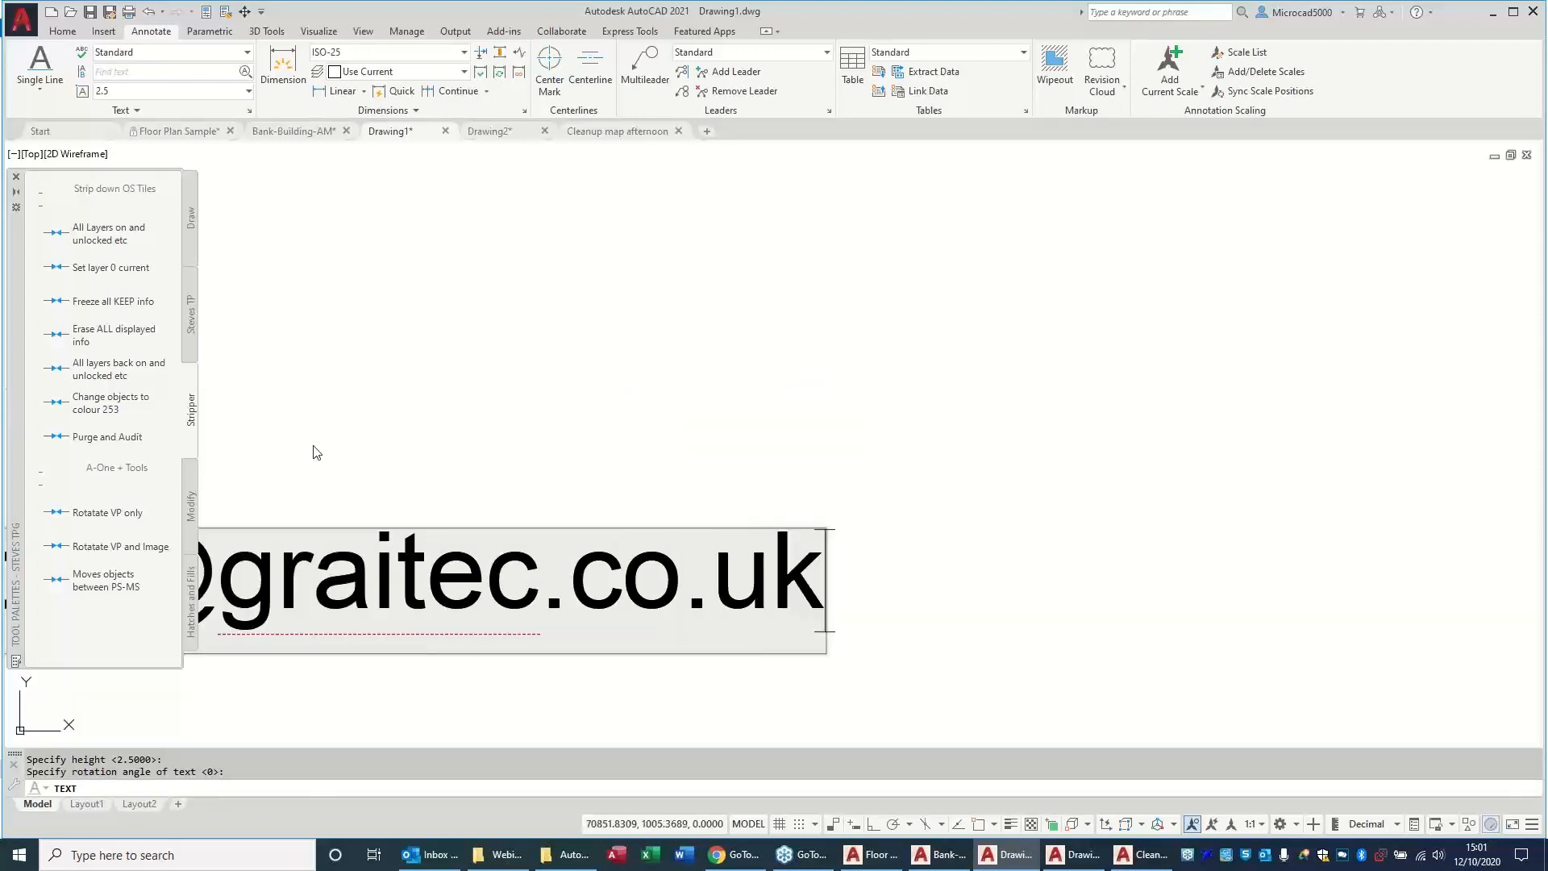
Enter the contact's e-mail address as the text line and pan to show it fully.
{"action": "scroll", "coordinate": [701, 427], "scroll_direction": "down", "scroll_amount": 2}
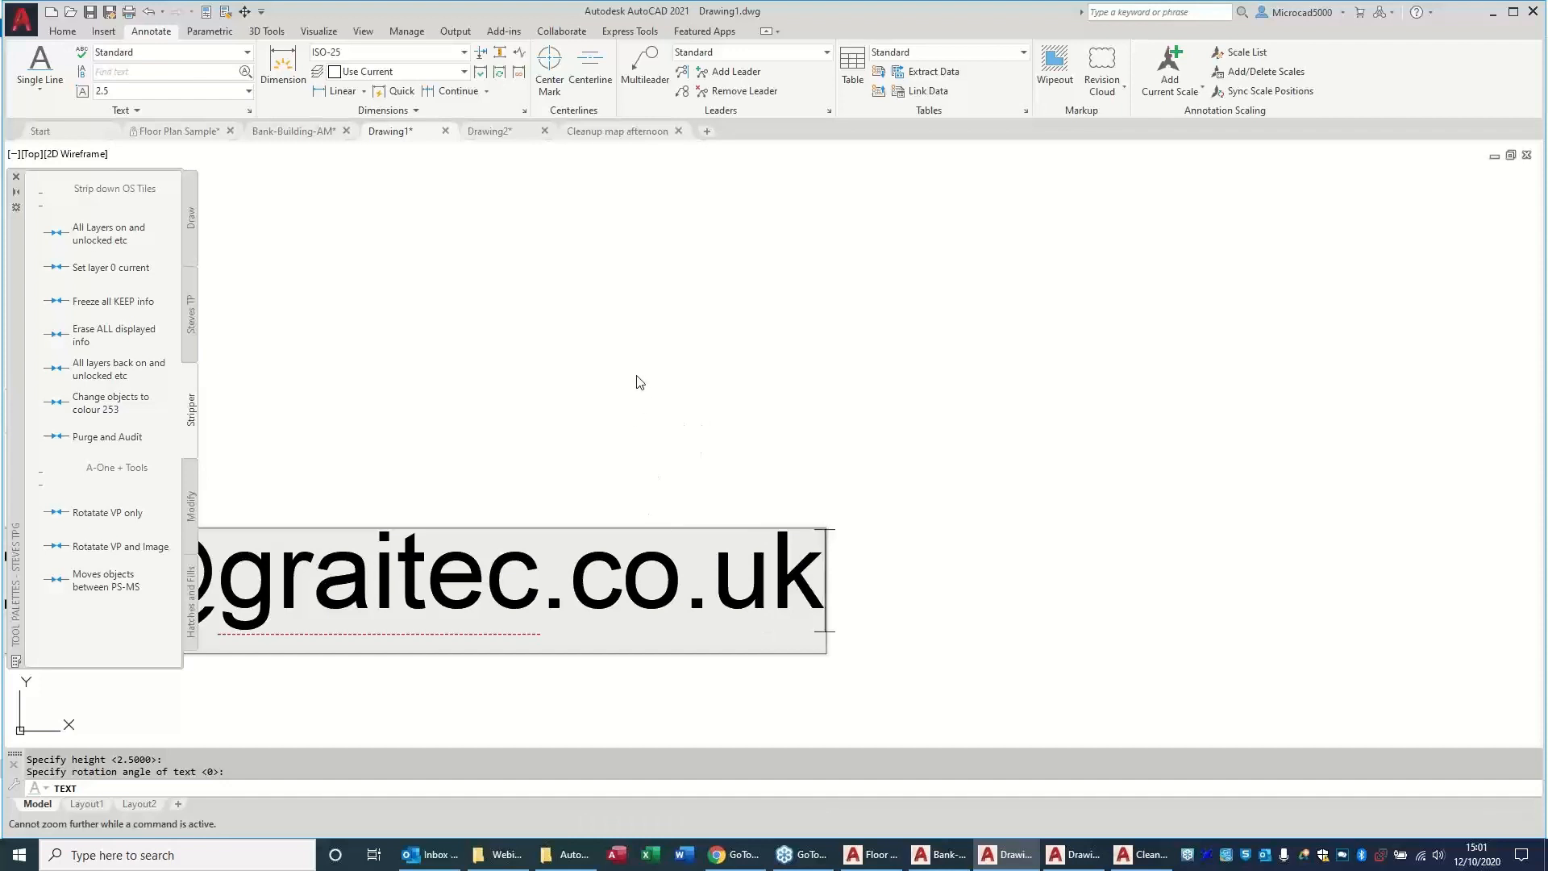
{"action": "left_click", "coordinate": [637, 399]}
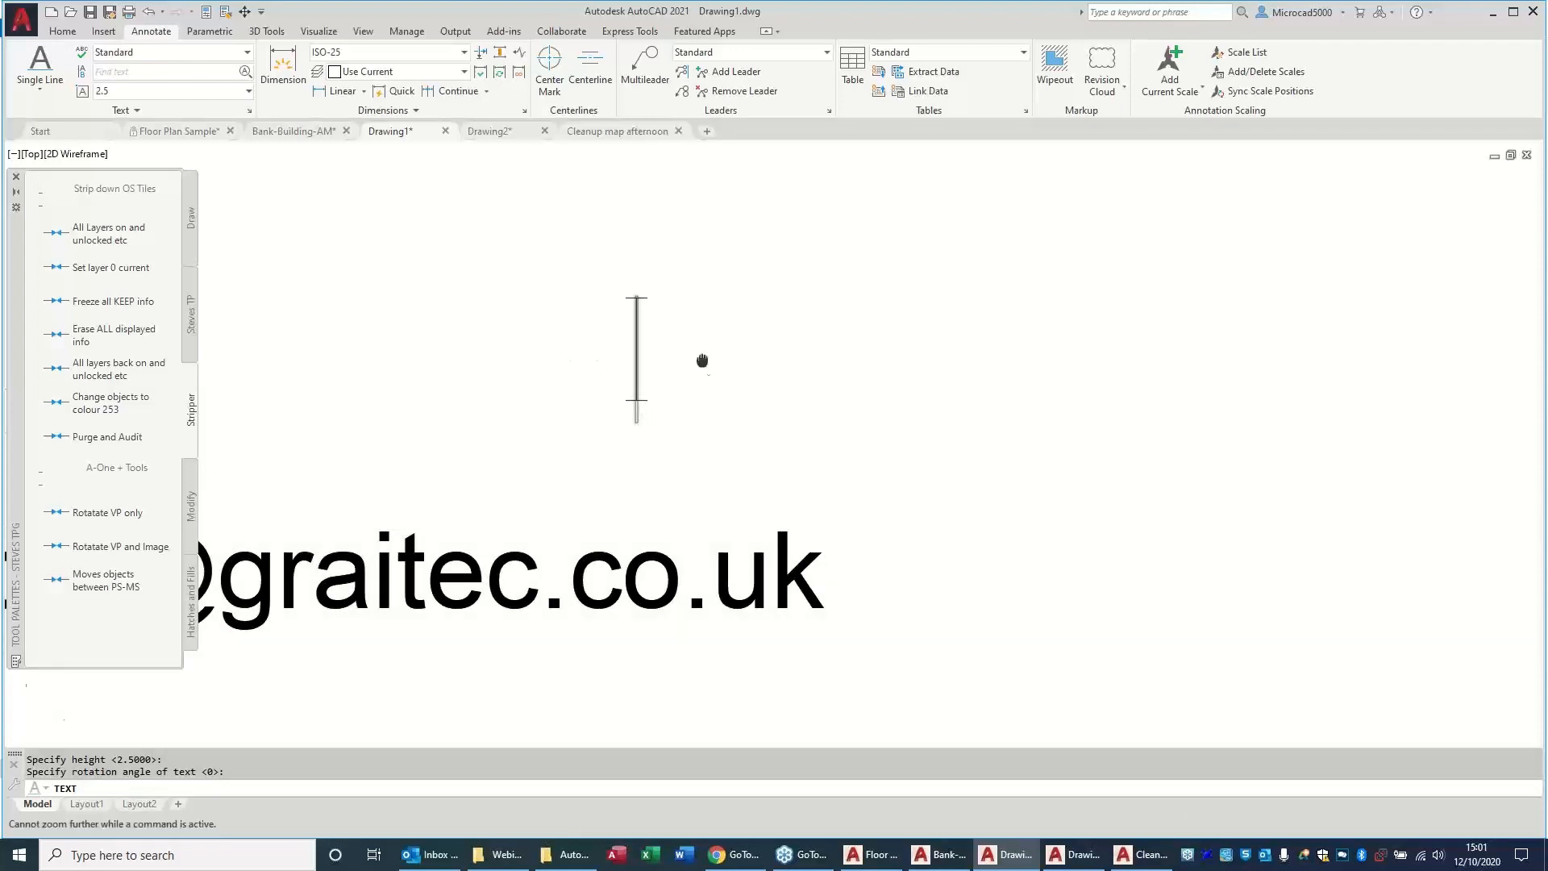
{"action": "mouse_move", "coordinate": [702, 360]}
{"action": "middle_mouse_down"}
{"action": "mouse_move", "coordinate": [1154, 400]}
{"action": "mouse_move", "coordinate": [1161, 326]}
{"action": "middle_mouse_up"}
{"action": "scroll", "coordinate": [809, 346], "scroll_direction": "down", "scroll_amount": 2}
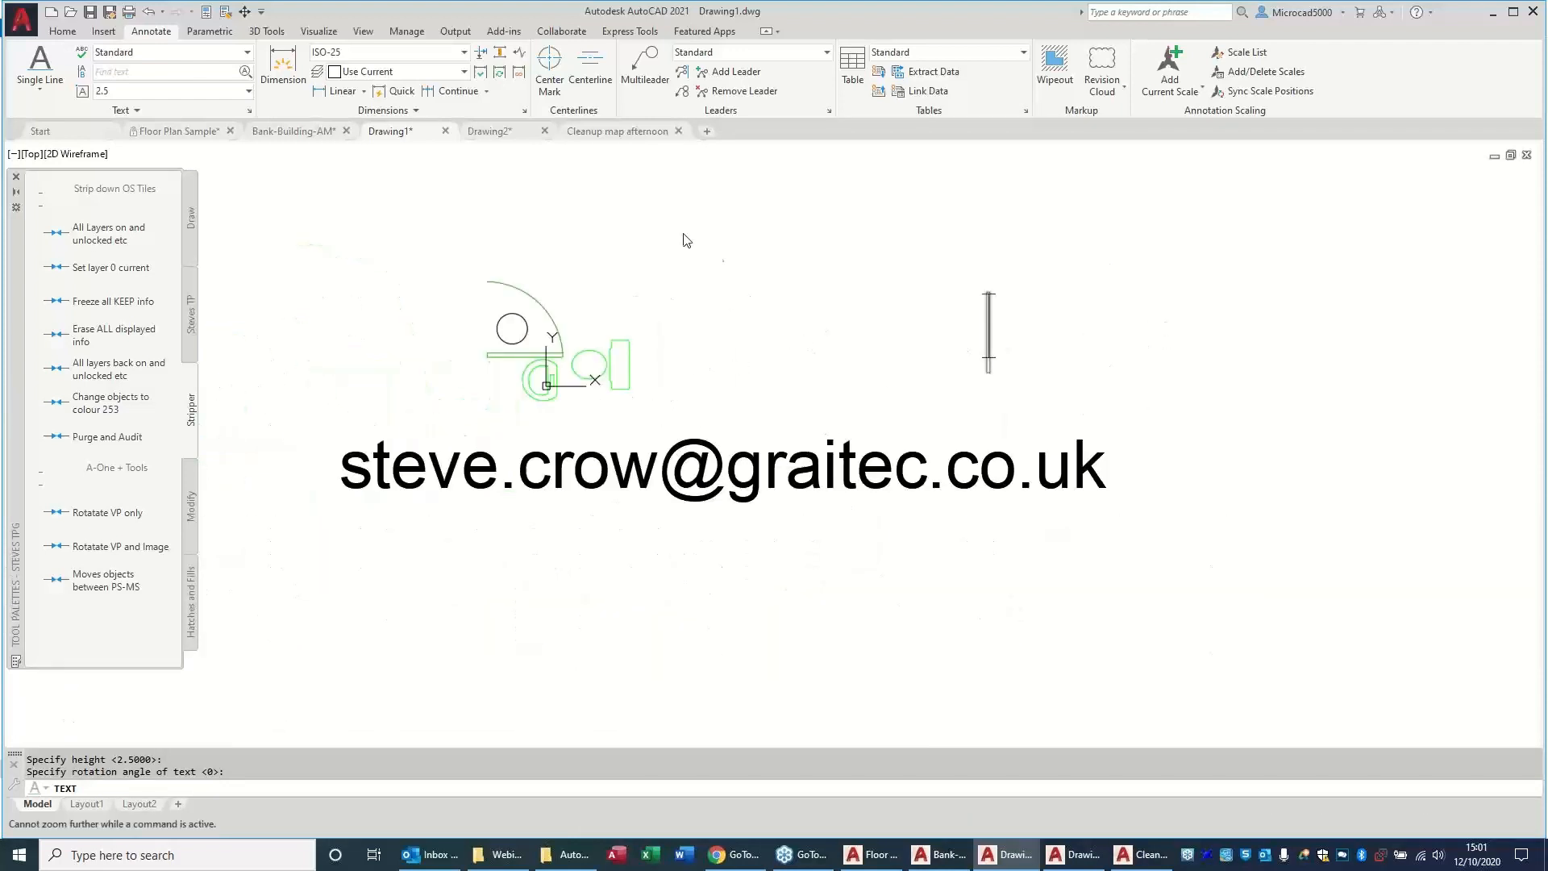